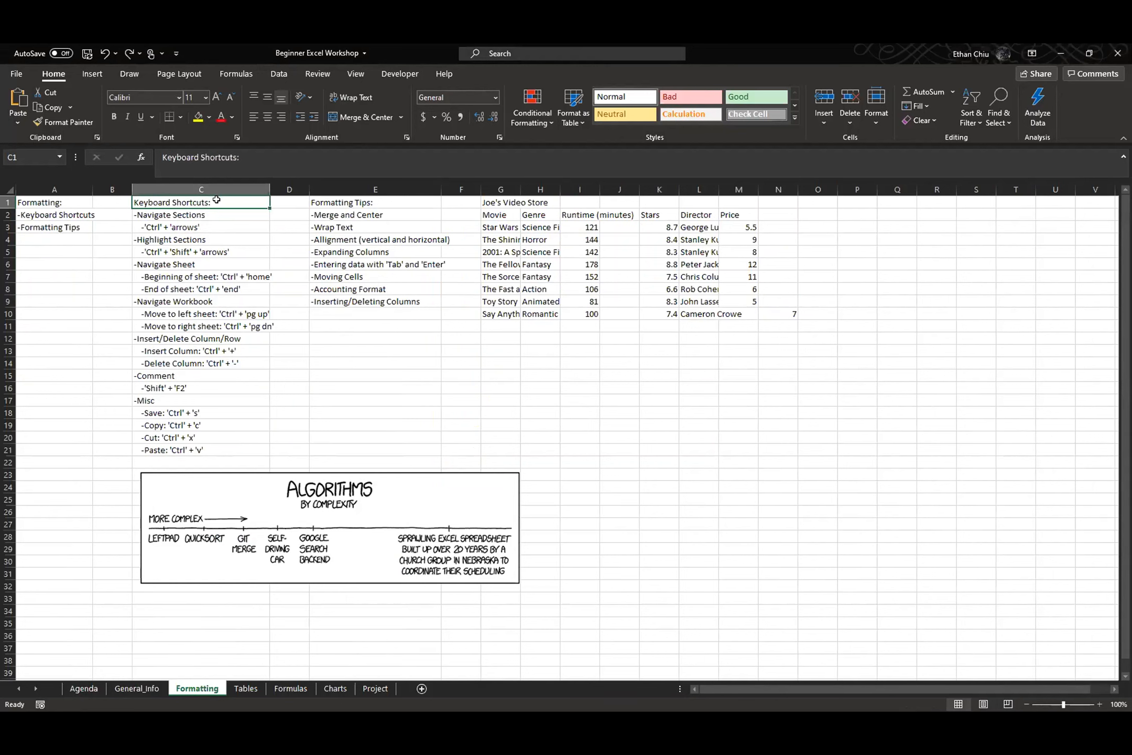
# - Select the entire Keyboard Shortcuts list in C1:C21, and return the selection to C1
pyautogui.hotkey('ctrl', 'shift', 'Down')
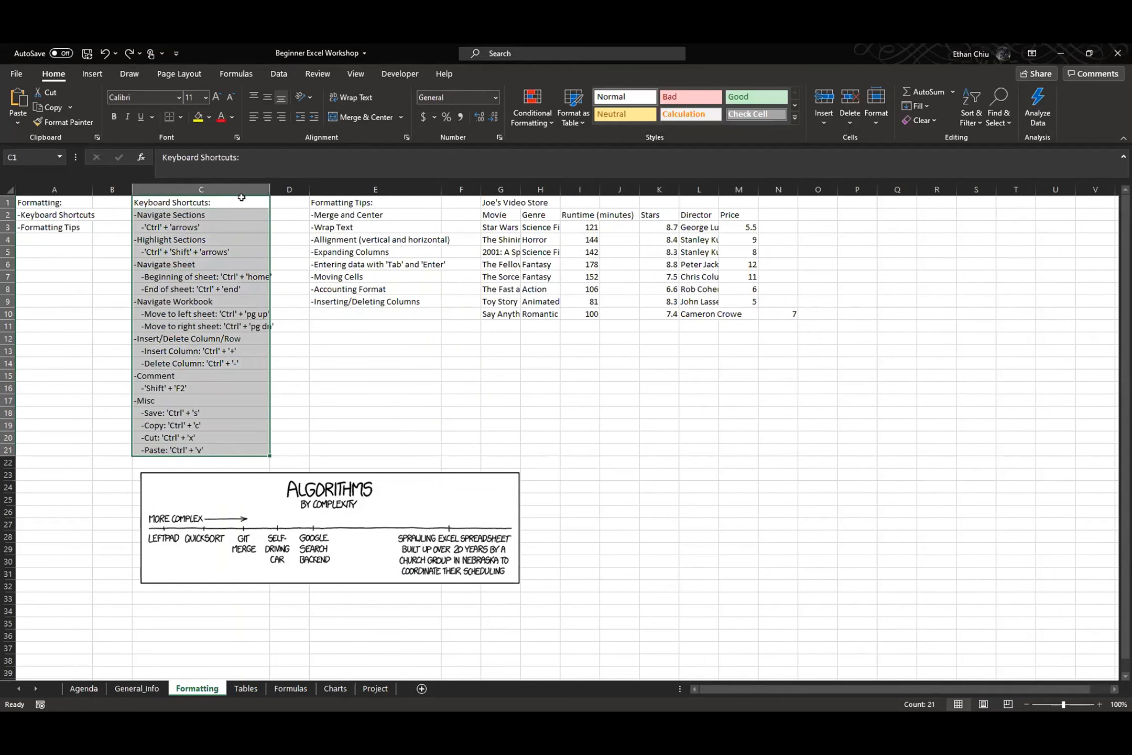
pyautogui.moveTo(238, 198); pyautogui.dragTo(228, 445)
pyautogui.click(225, 199)
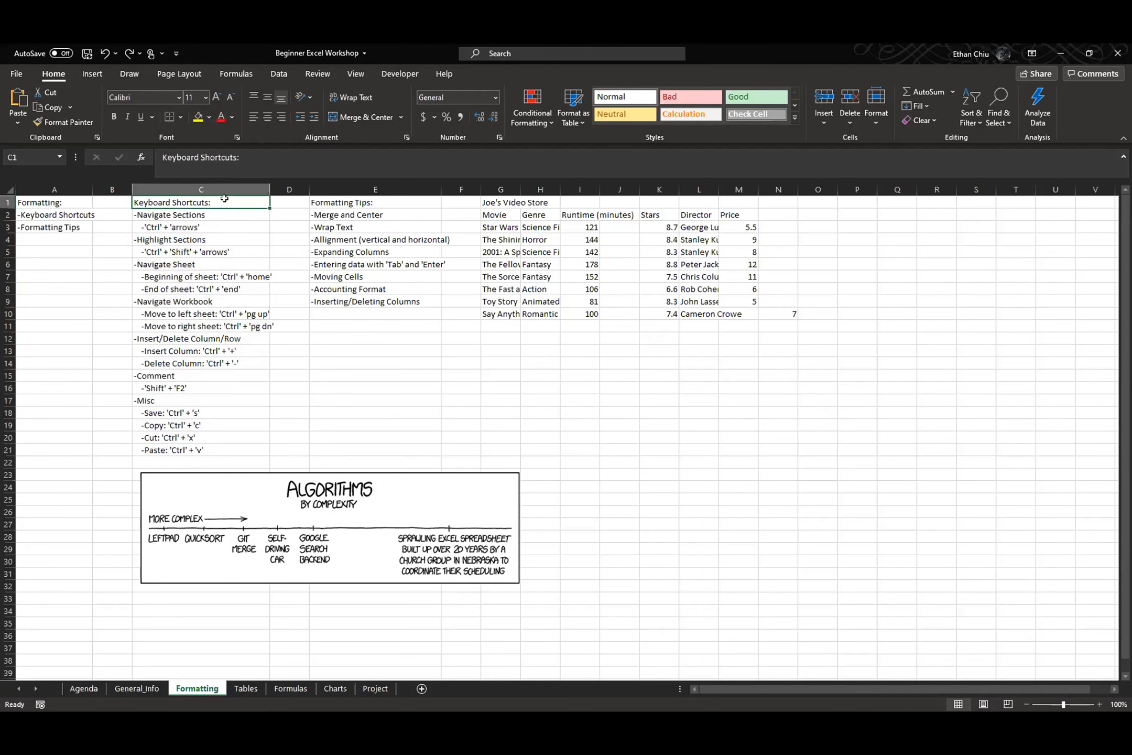
# - Extend the selection over the shortcuts list to column A, copy A1:C21, extend to column E, and cancel the copy
pyautogui.hotkey('ctrl', 'shift', 'Down')
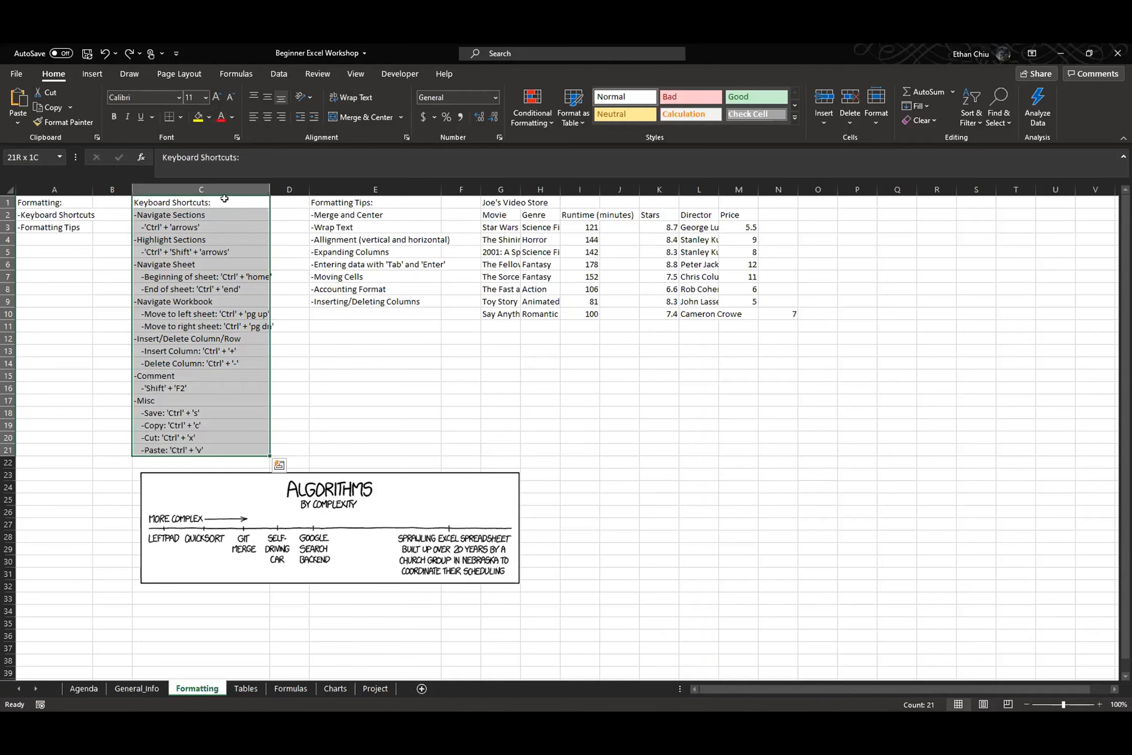
pyautogui.hotkey('ctrl', 'shift', 'Left')
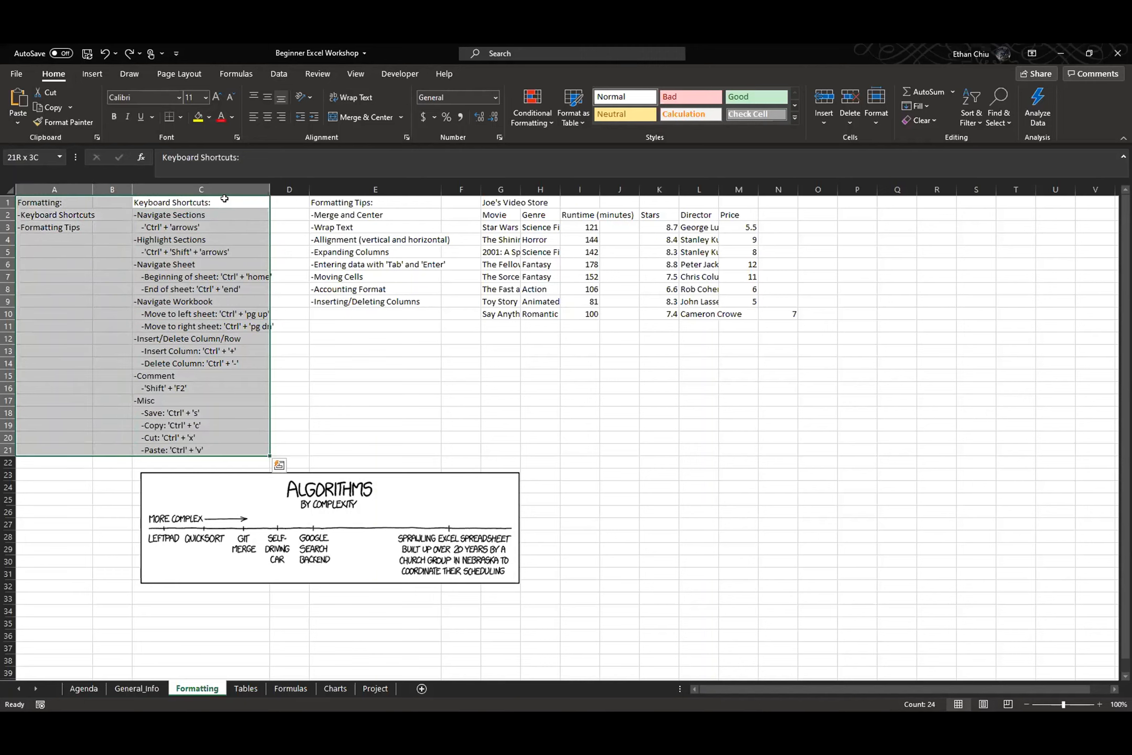
pyautogui.hotkey('ctrl', 'c')
pyautogui.hotkey('ctrl', 'shift', 'Right')
pyautogui.hotkey('ctrl', 'shift', 'Right')
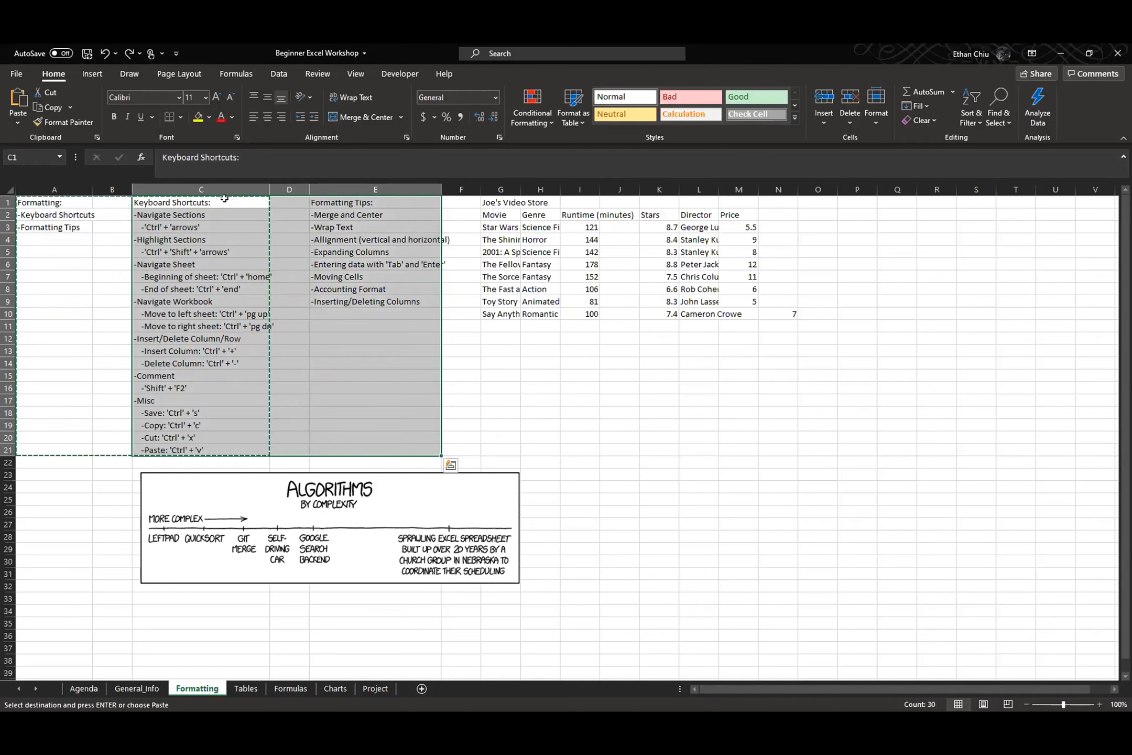
pyautogui.press('Escape')
pyautogui.click(225, 199)
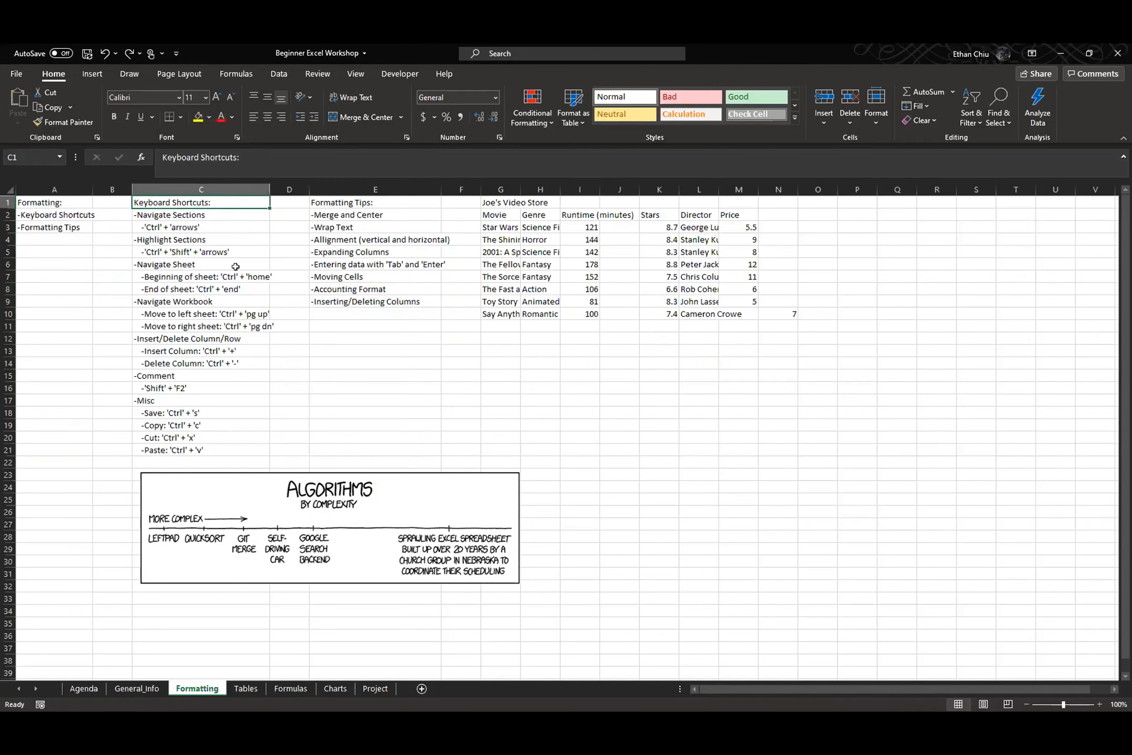
# - Select cell V36, and jump to the beginning of the sheet and to its last used cell
pyautogui.click(1098, 635)
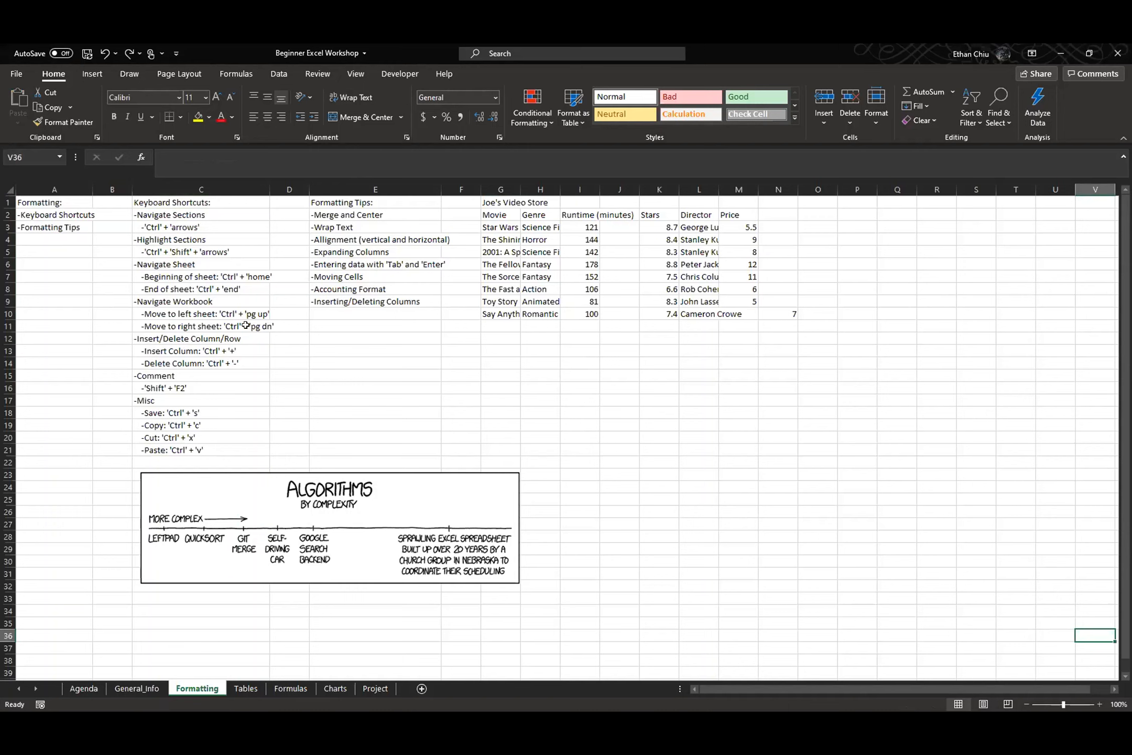
pyautogui.hotkey('ctrl', 'Home')
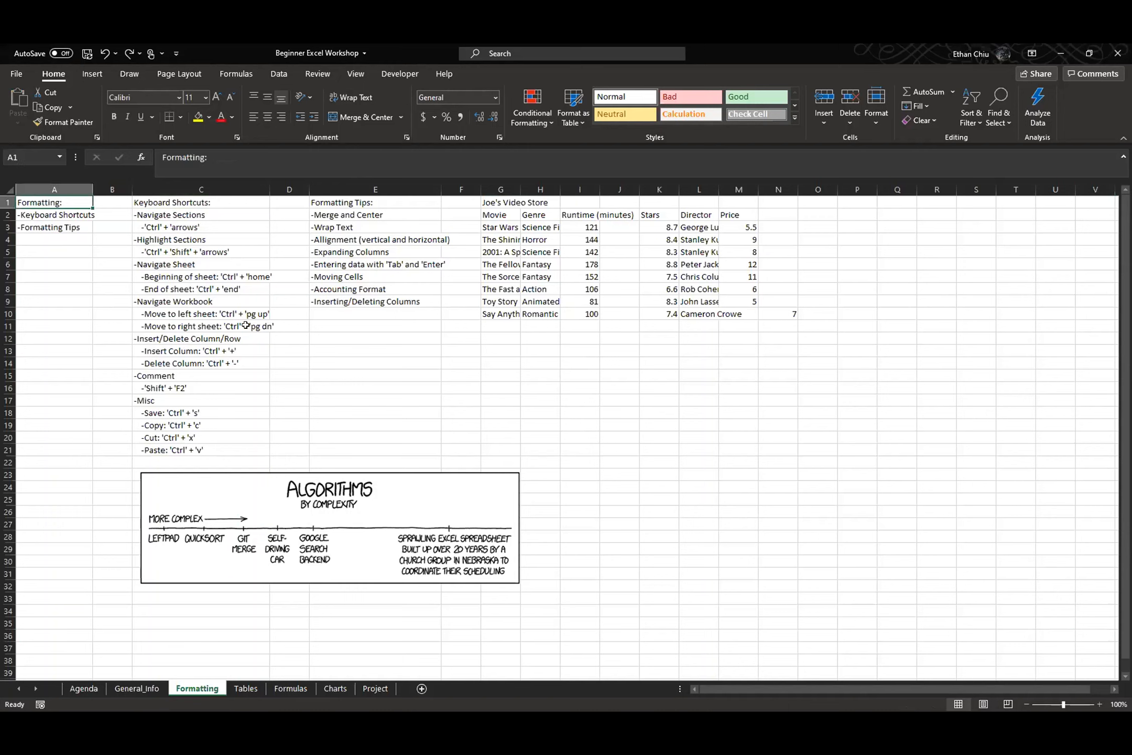
pyautogui.hotkey('ctrl', 'End')
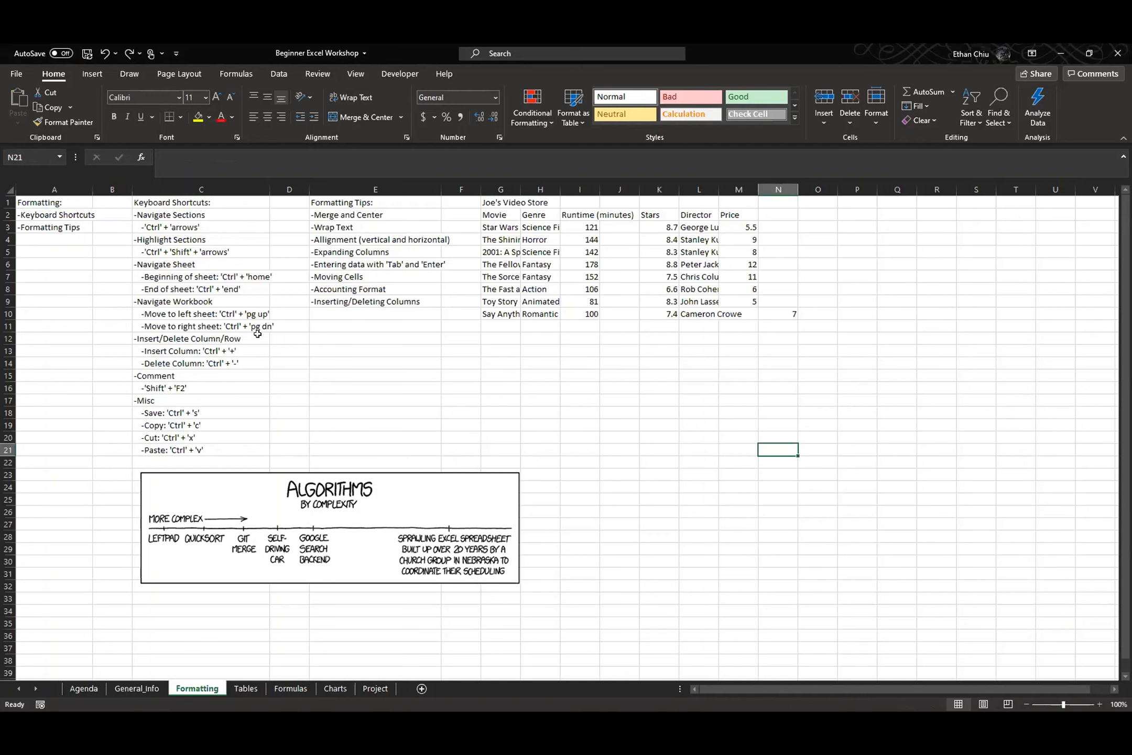
# - Highlight the Insert/Delete Column/Row notes in C12:C14 and the video store data in G2:N10
pyautogui.moveTo(256, 338); pyautogui.dragTo(252, 364)
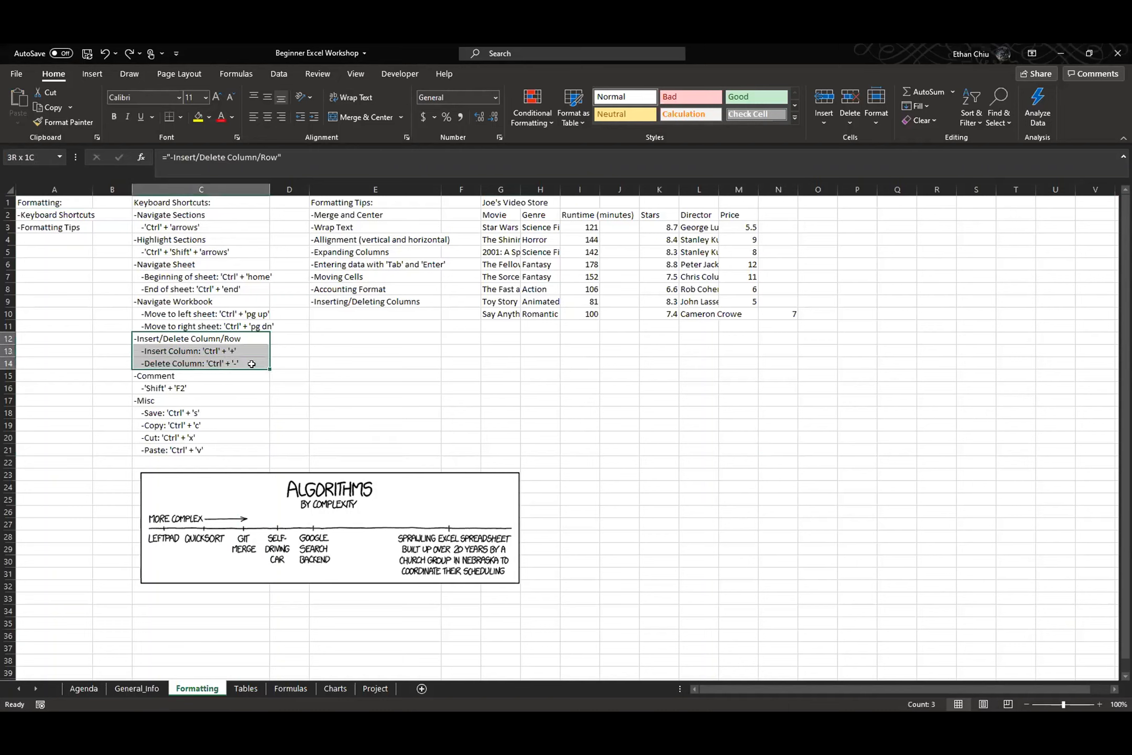
pyautogui.click(250, 335)
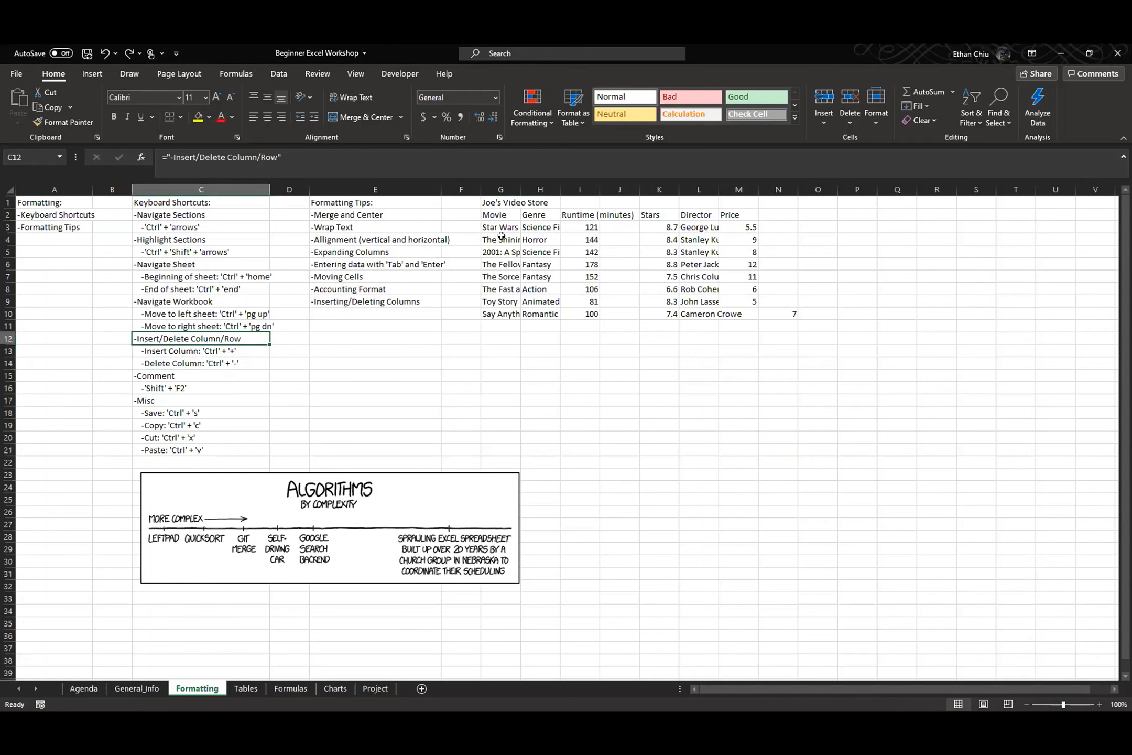
pyautogui.moveTo(502, 214); pyautogui.dragTo(770, 311)
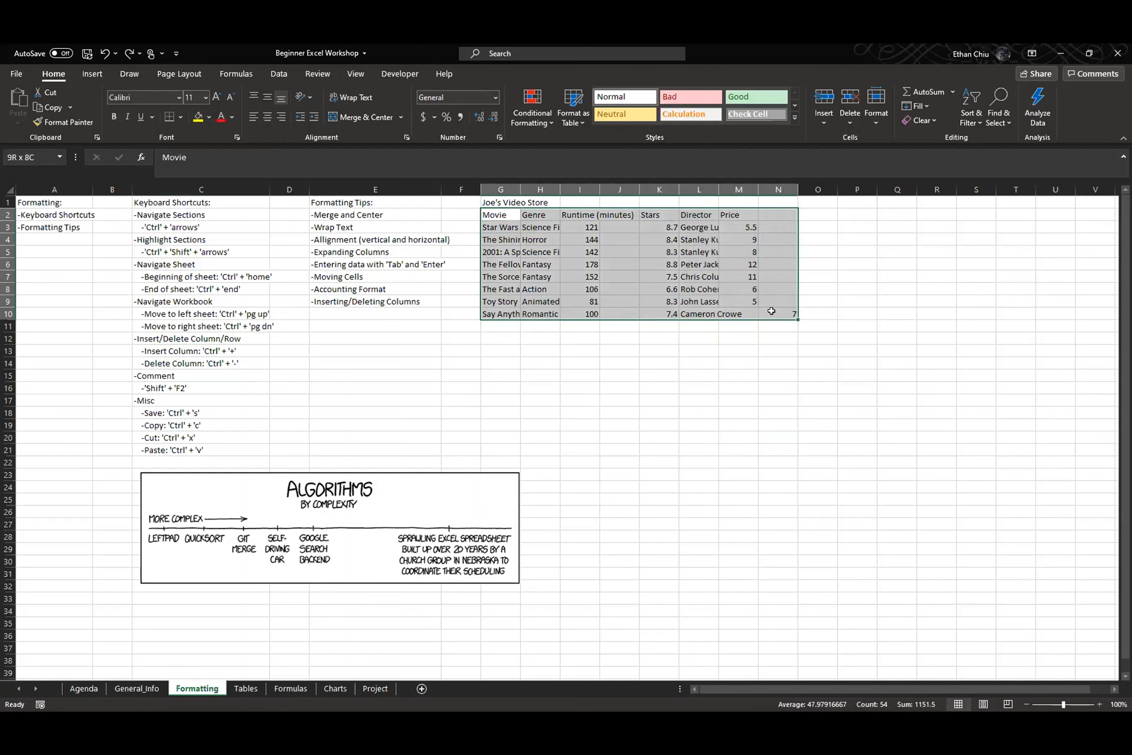
pyautogui.click(627, 210)
# - Insert blank cells at the runtime data in I2:I10 with cells shifted right, and undo the insertion
pyautogui.moveTo(569, 219); pyautogui.dragTo(586, 314)
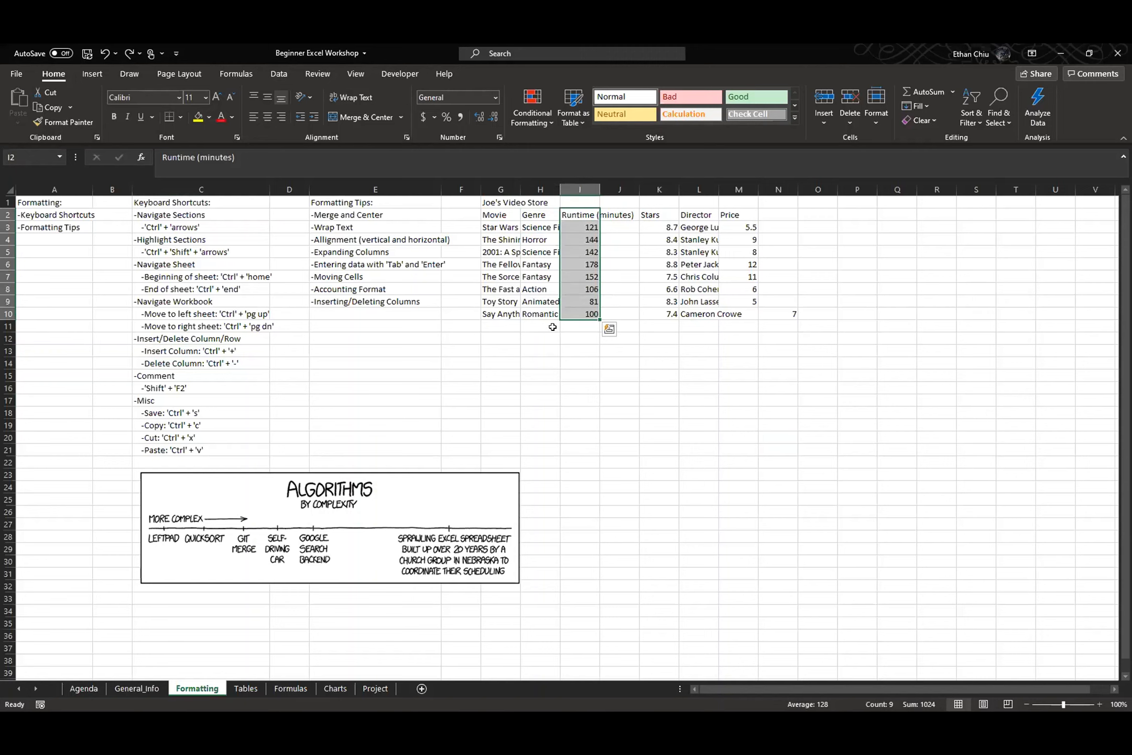
pyautogui.hotkey('ctrl', '+')
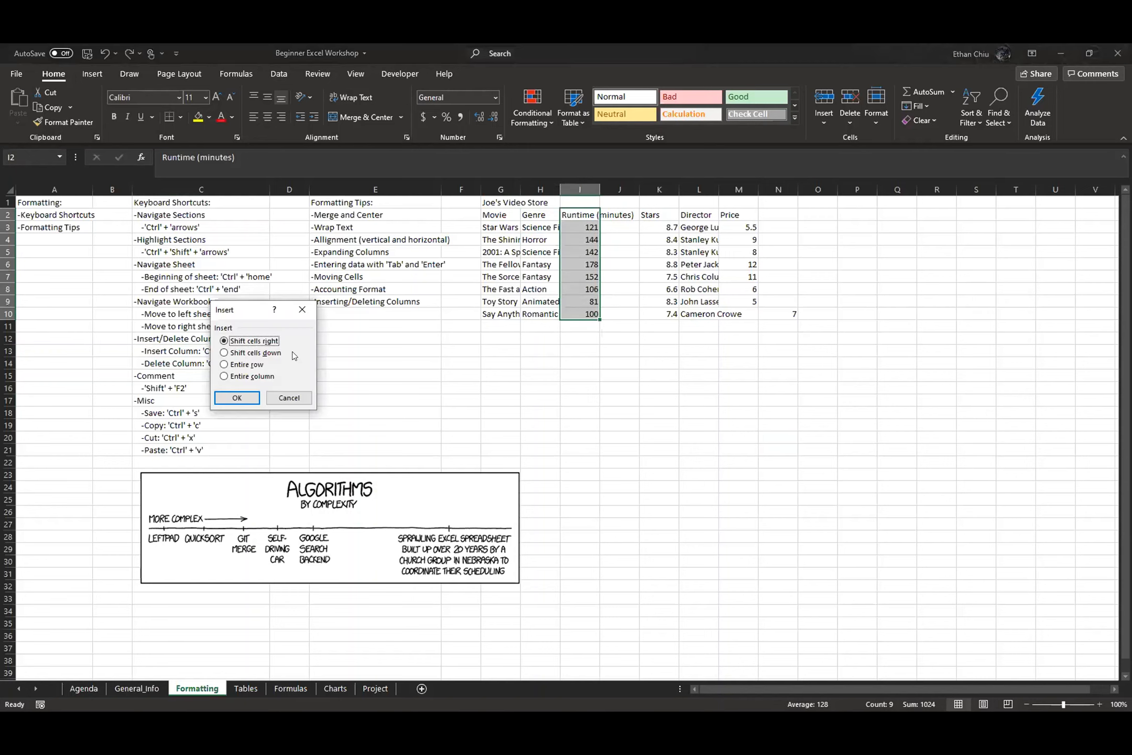
pyautogui.click(271, 353)
pyautogui.click(261, 365)
pyautogui.click(262, 376)
pyautogui.click(262, 341)
pyautogui.click(250, 399)
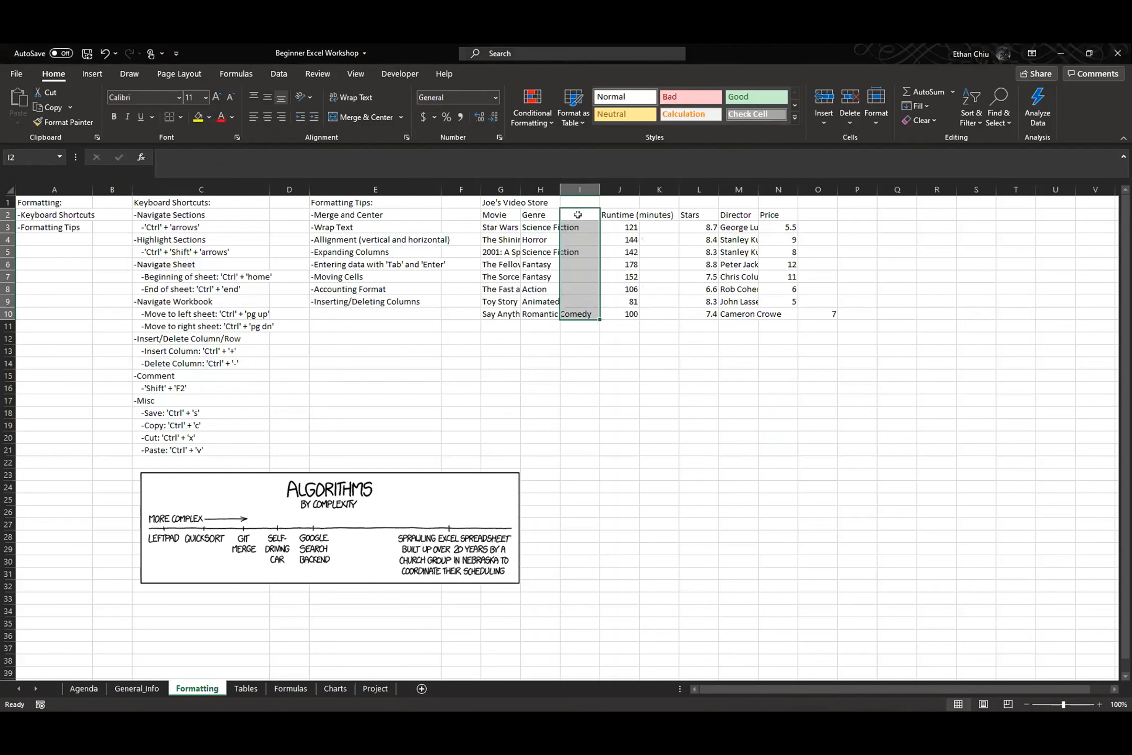
pyautogui.click(590, 215)
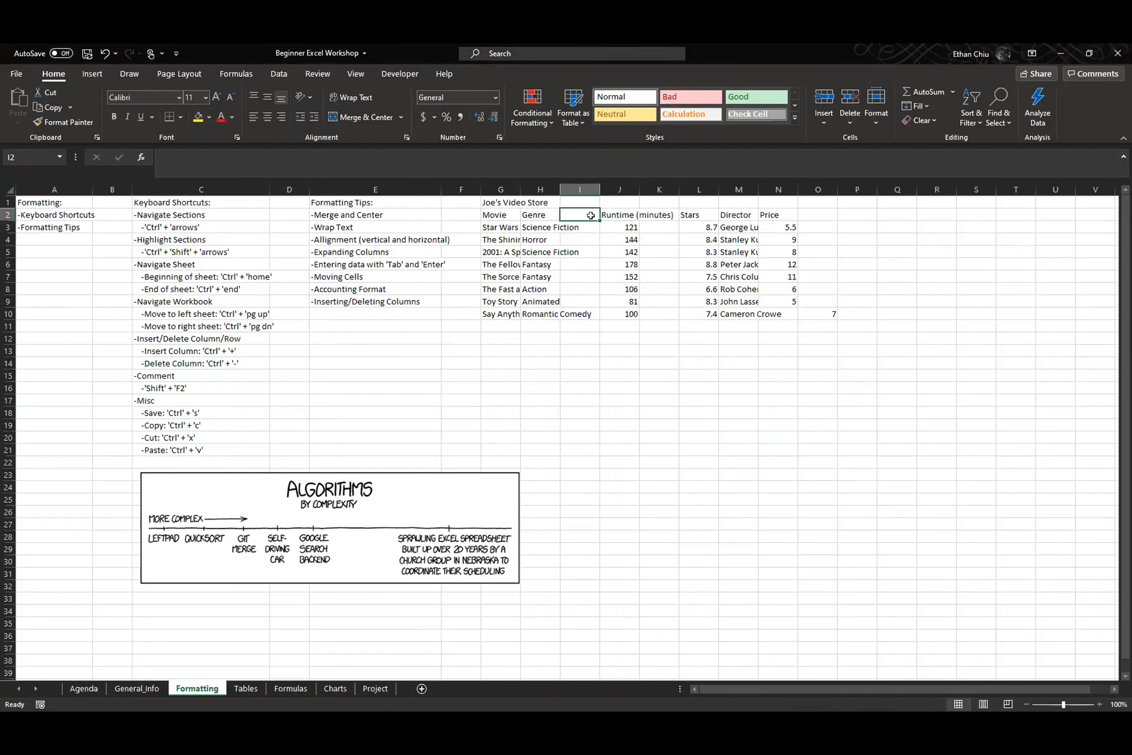
pyautogui.hotkey('ctrl', 'z')
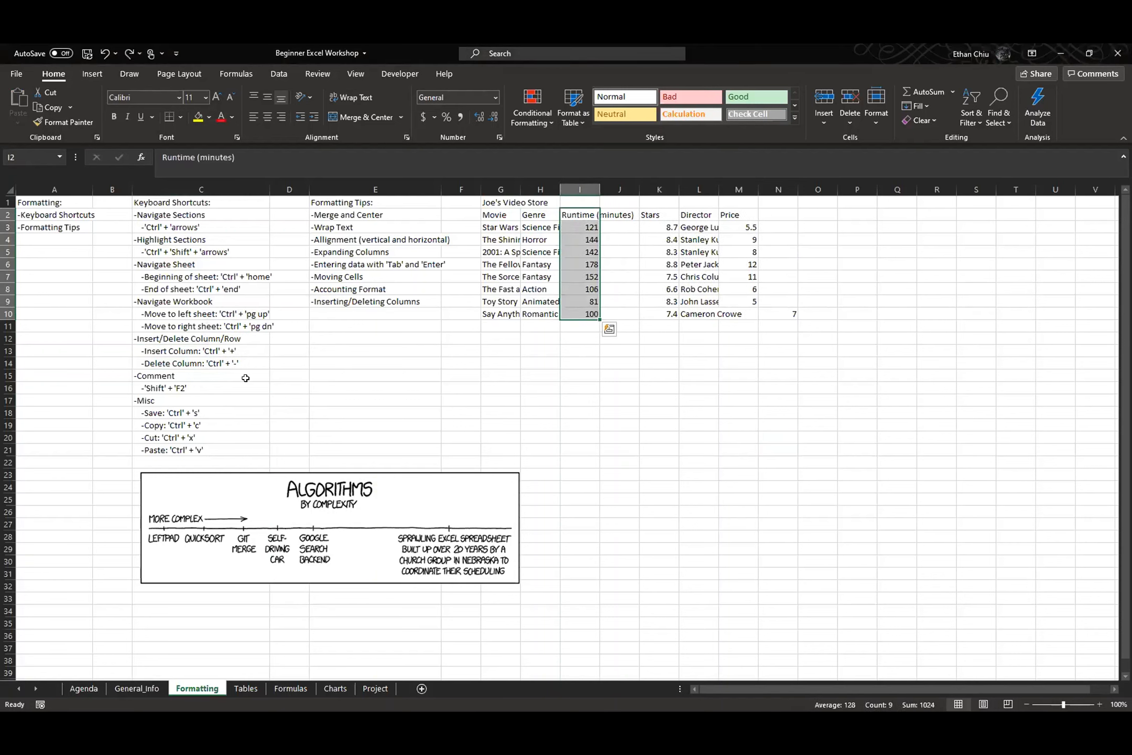
# - Delete the empty cells J2:J10 between the runtime and stars data, shifting cells left, and select the table G2:M10
pyautogui.click(241, 364)
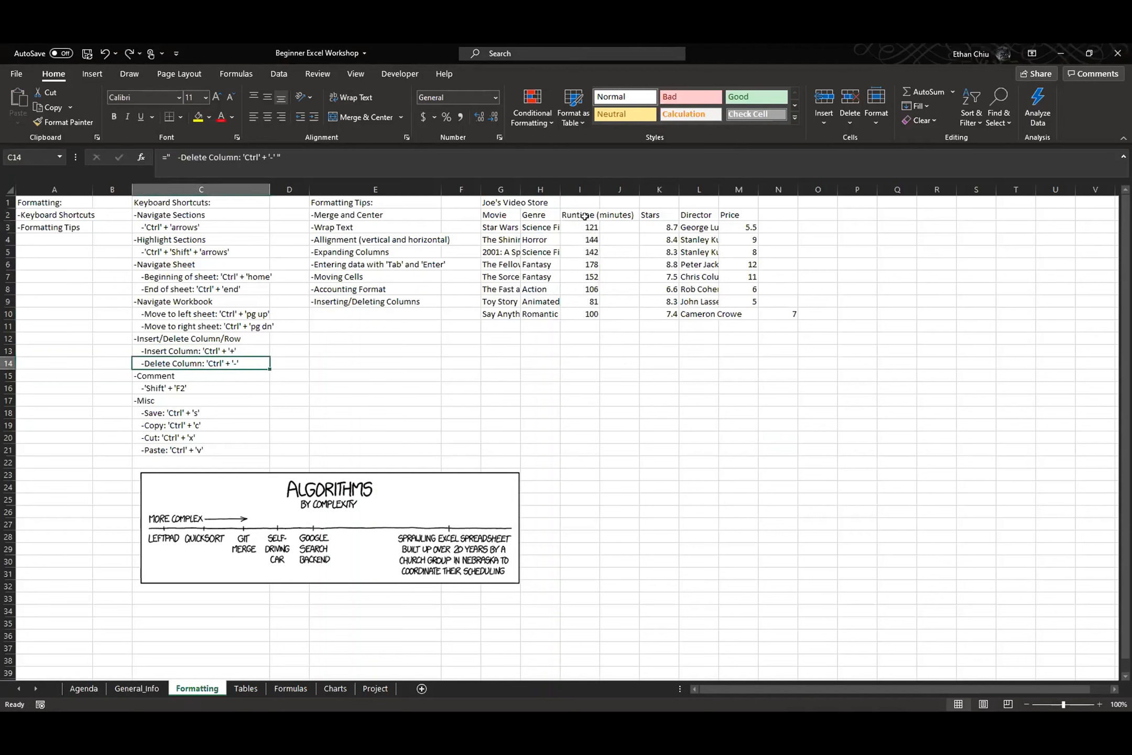
pyautogui.moveTo(620, 215); pyautogui.dragTo(626, 314)
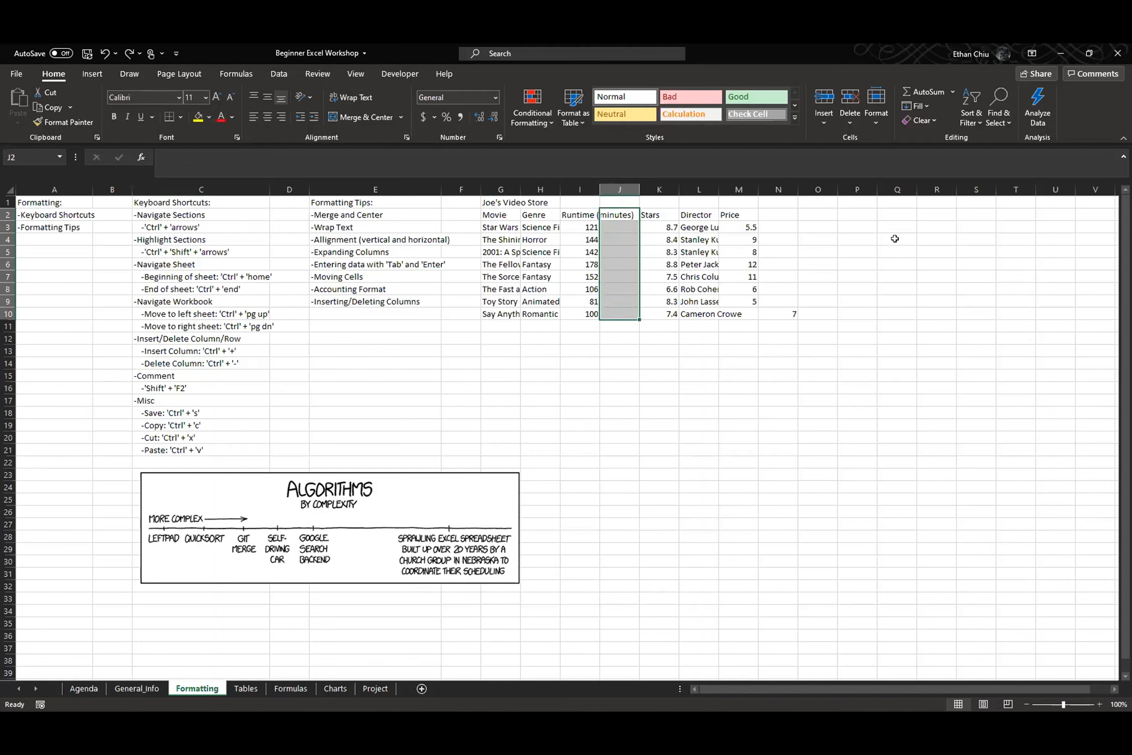
pyautogui.hotkey('ctrl', '-')
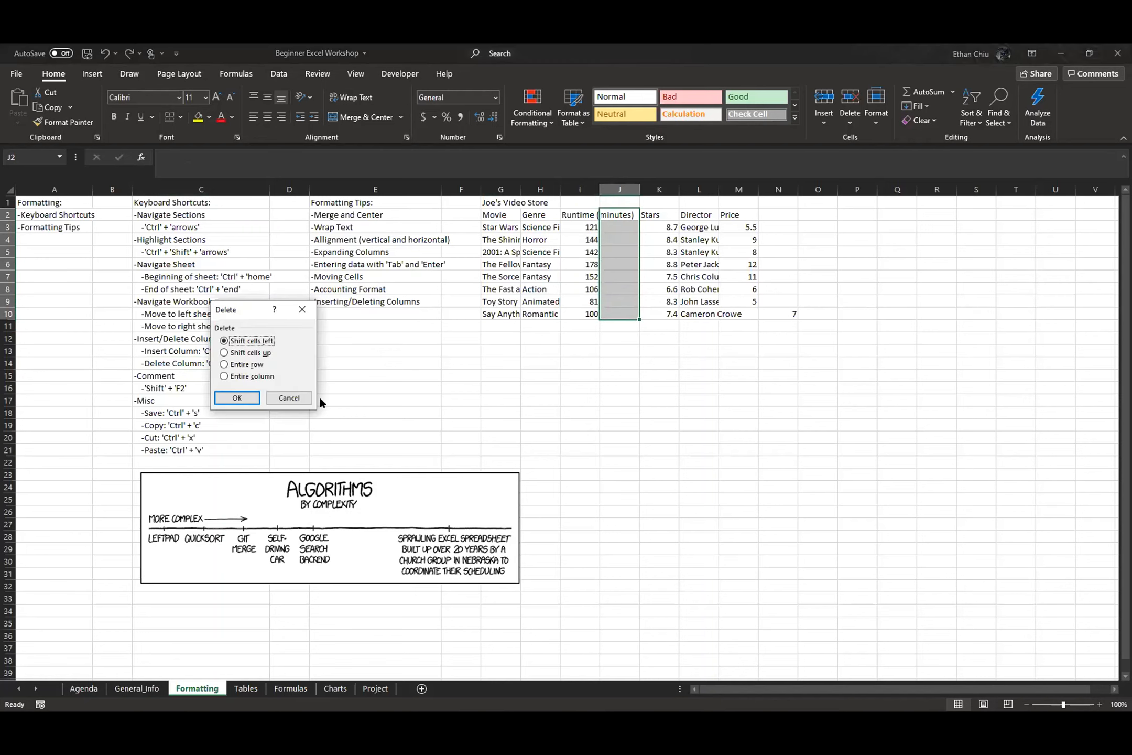
pyautogui.click(252, 399)
pyautogui.moveTo(500, 214); pyautogui.dragTo(755, 315)
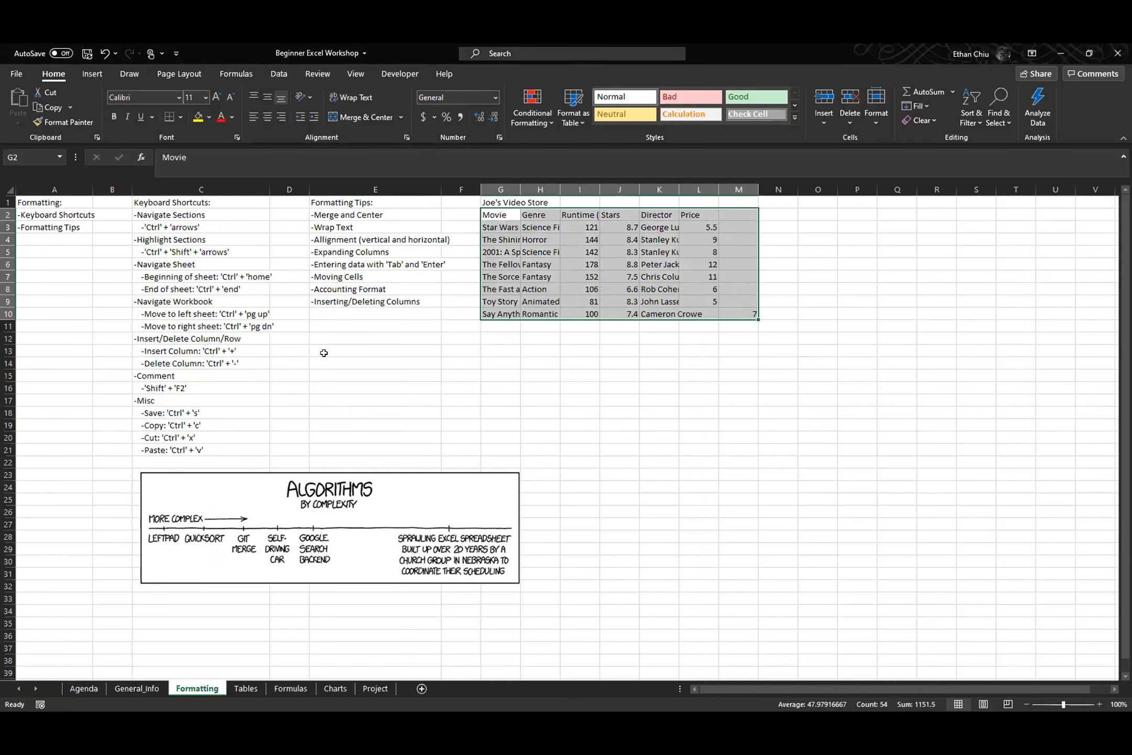
# - Add a note reading "comment" to cell C16 under the Comment heading
pyautogui.click(215, 388)
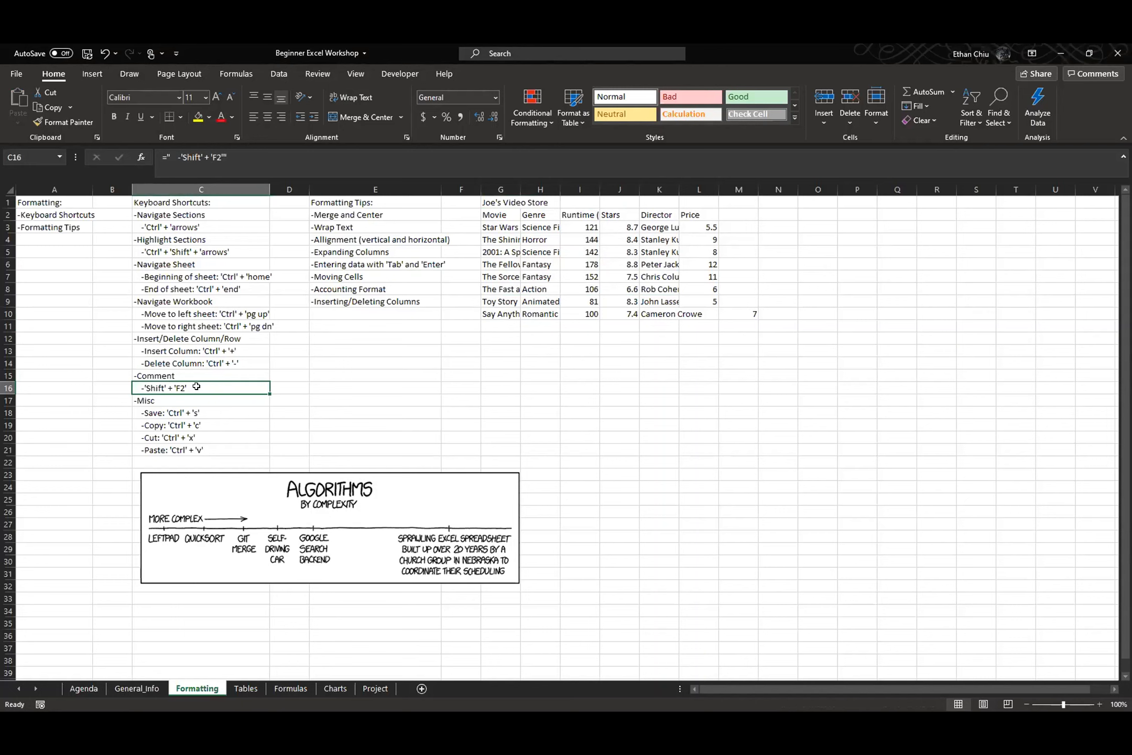
pyautogui.hotkey('shift', 'F2')
pyautogui.write('comment')
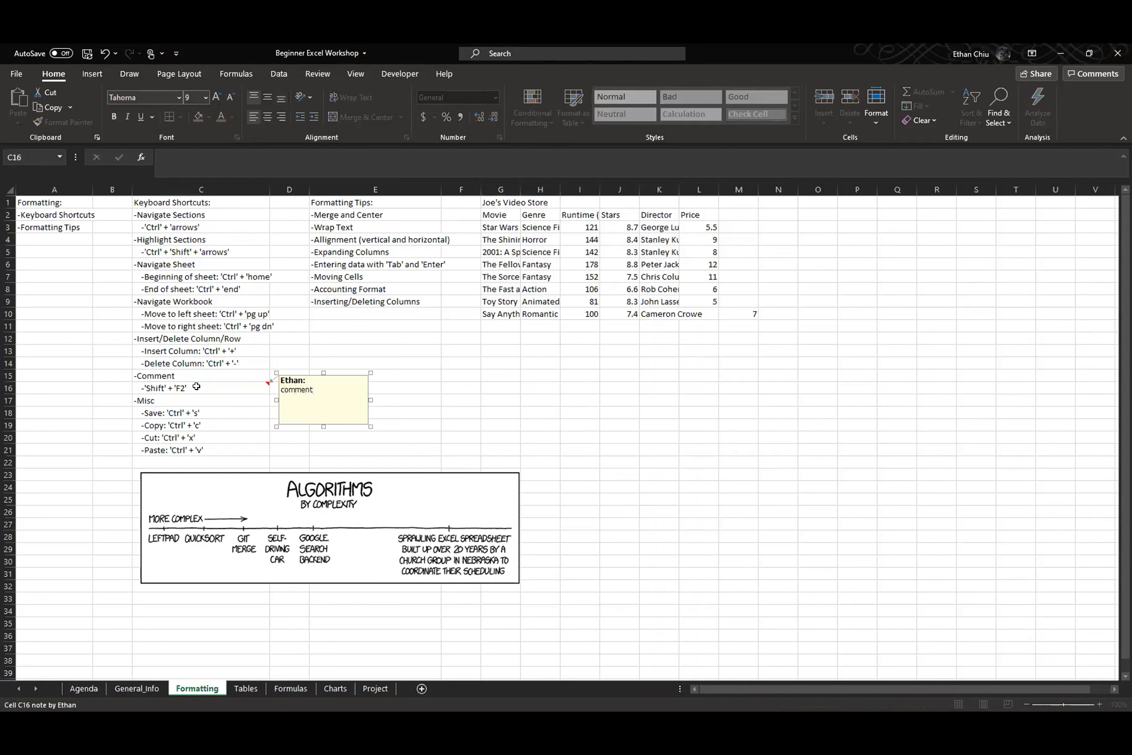
pyautogui.click(282, 348)
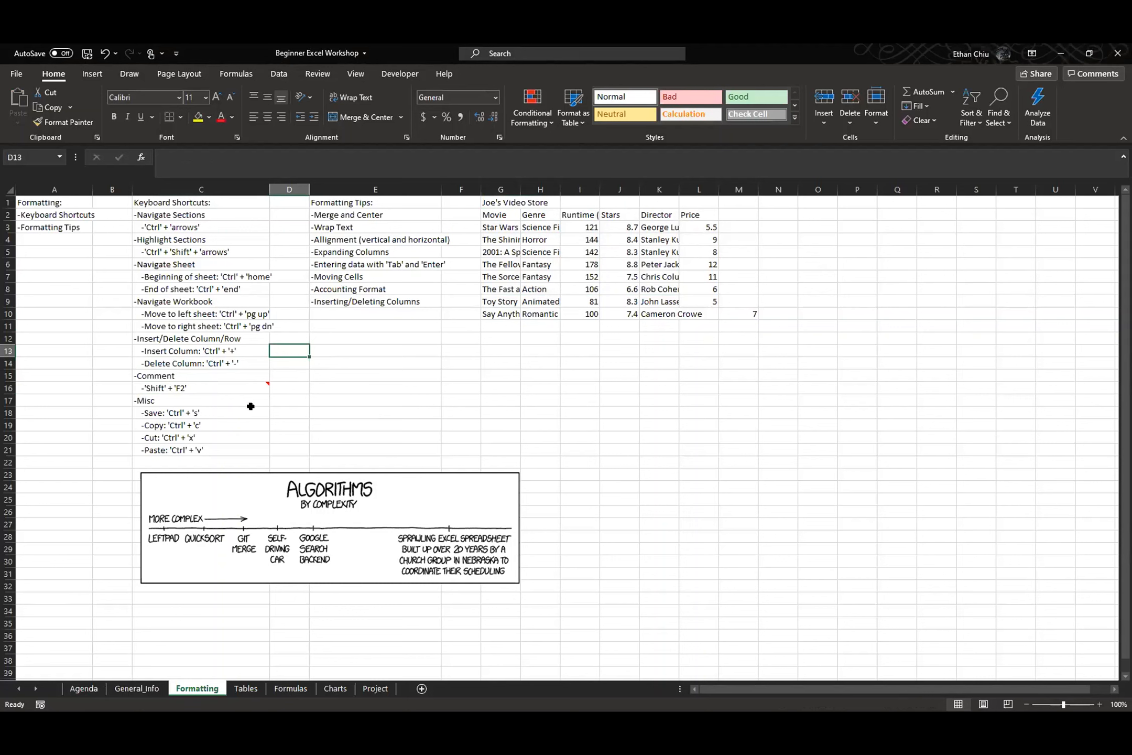
# - Highlight the miscellaneous shortcuts in C18:C21 and the formatting tips in E2:E9, ending on the Merge and Center tip
pyautogui.moveTo(244, 409); pyautogui.dragTo(234, 444)
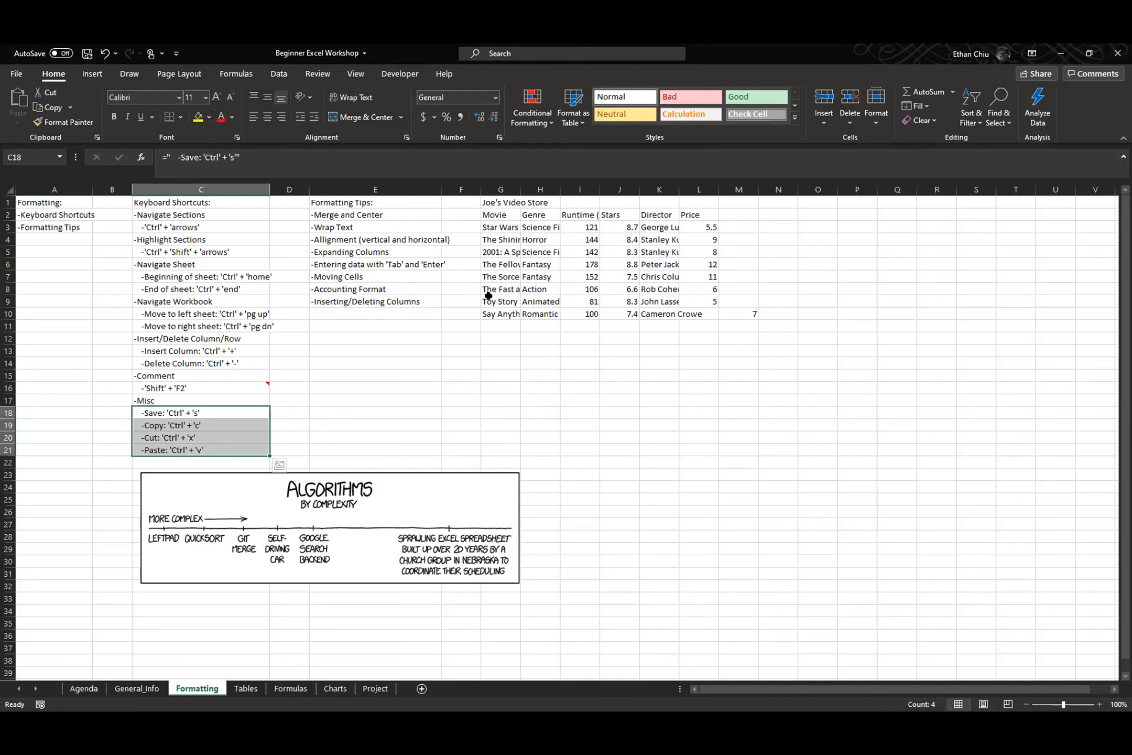
pyautogui.moveTo(417, 216); pyautogui.dragTo(416, 297)
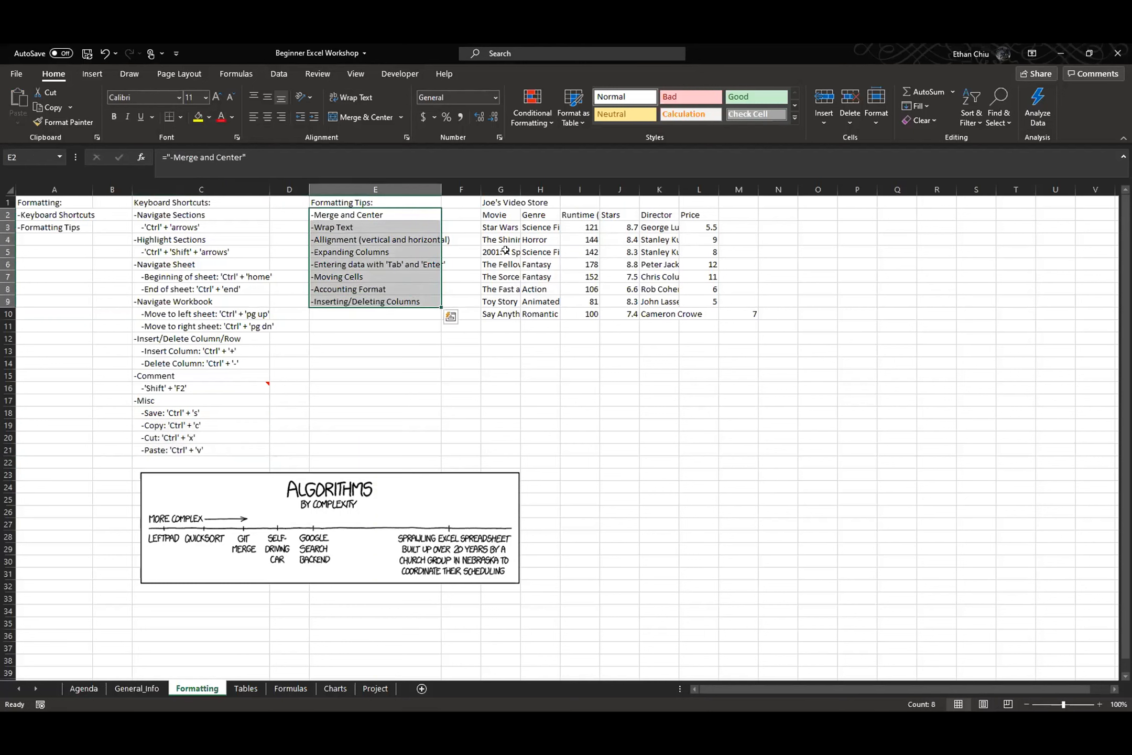
pyautogui.click(393, 214)
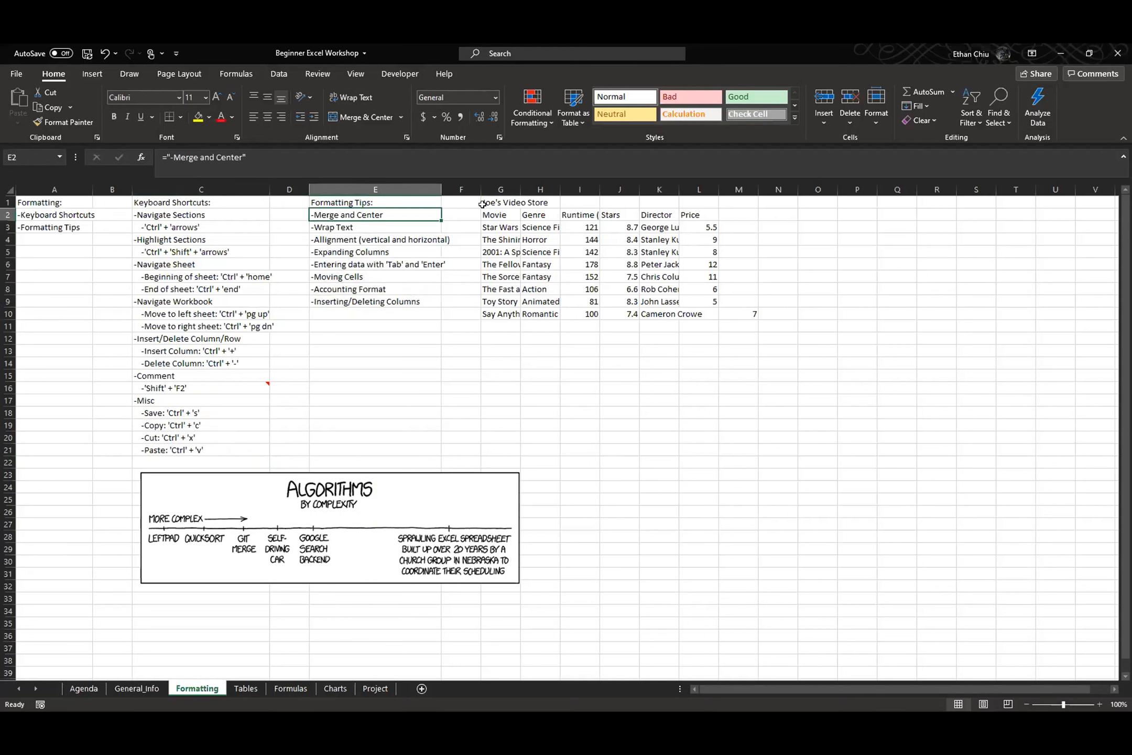
# - Merge and center the table title "Joe's Video Store" across cells G1:H1
pyautogui.moveTo(485, 203); pyautogui.dragTo(539, 202)
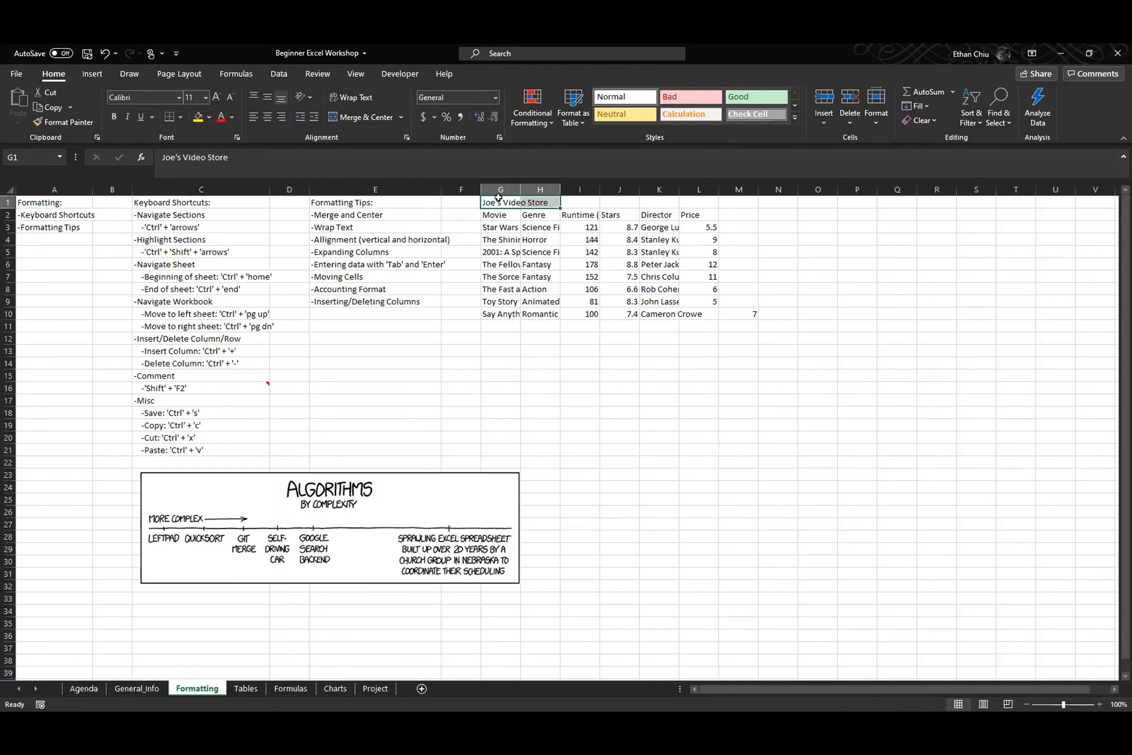
pyautogui.click(522, 200)
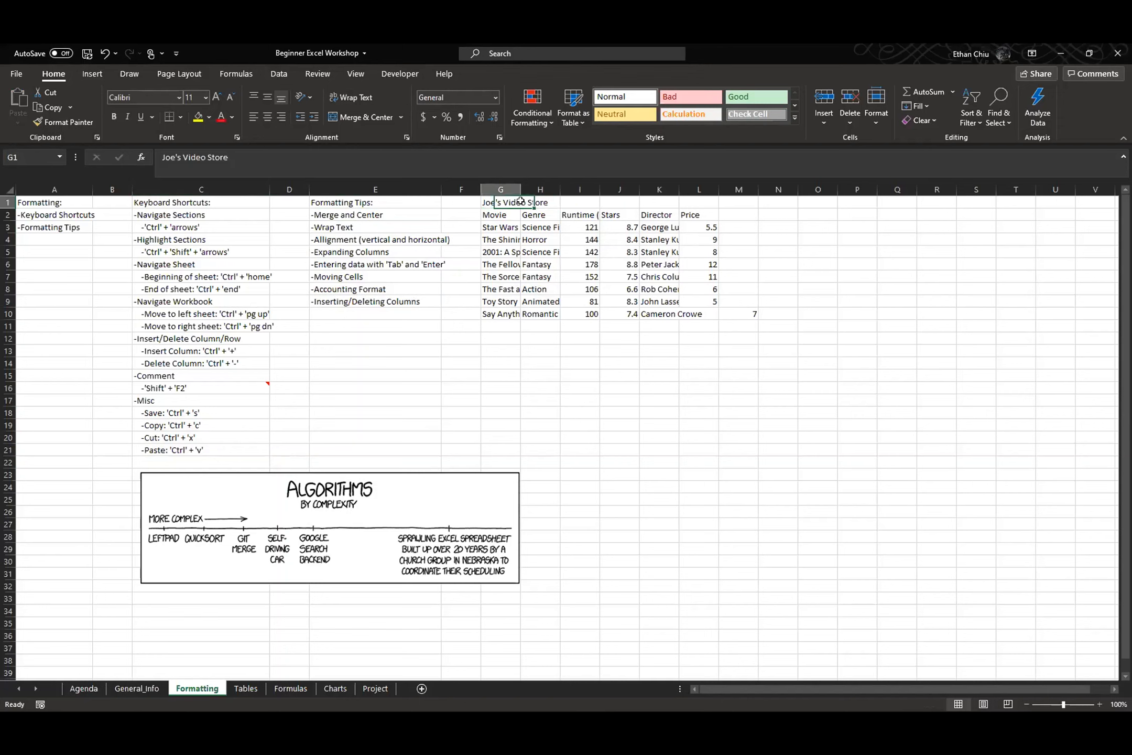
pyautogui.moveTo(503, 202); pyautogui.dragTo(540, 203)
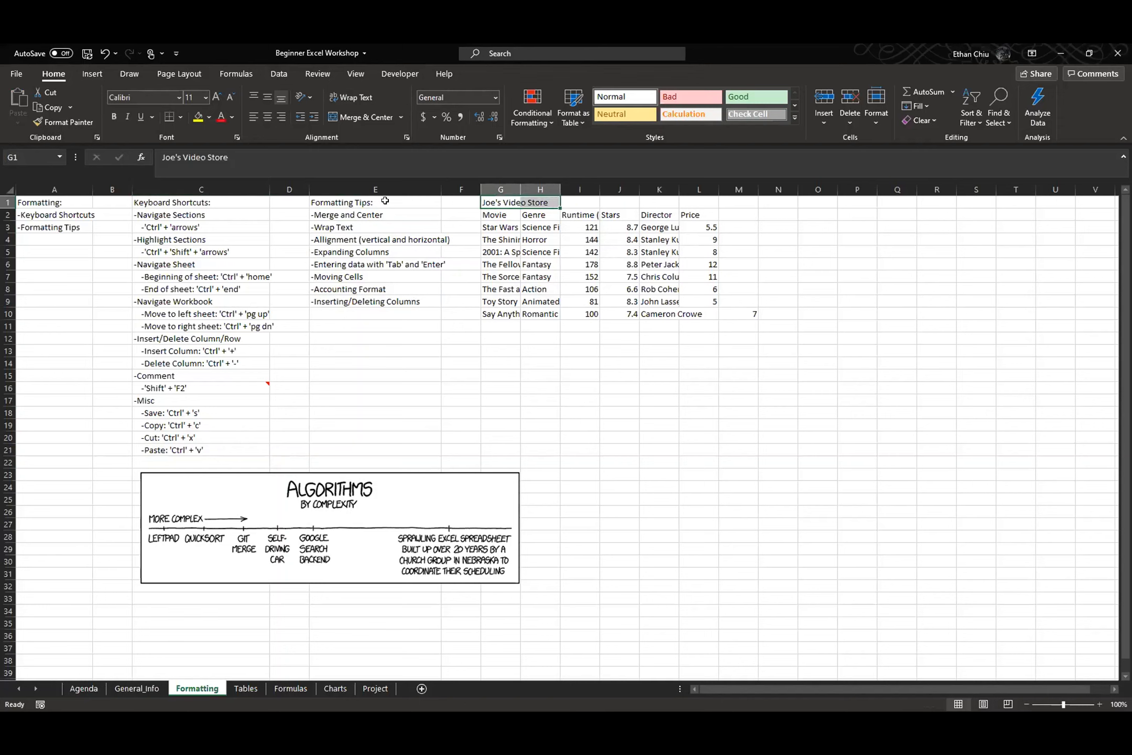
pyautogui.click(359, 117)
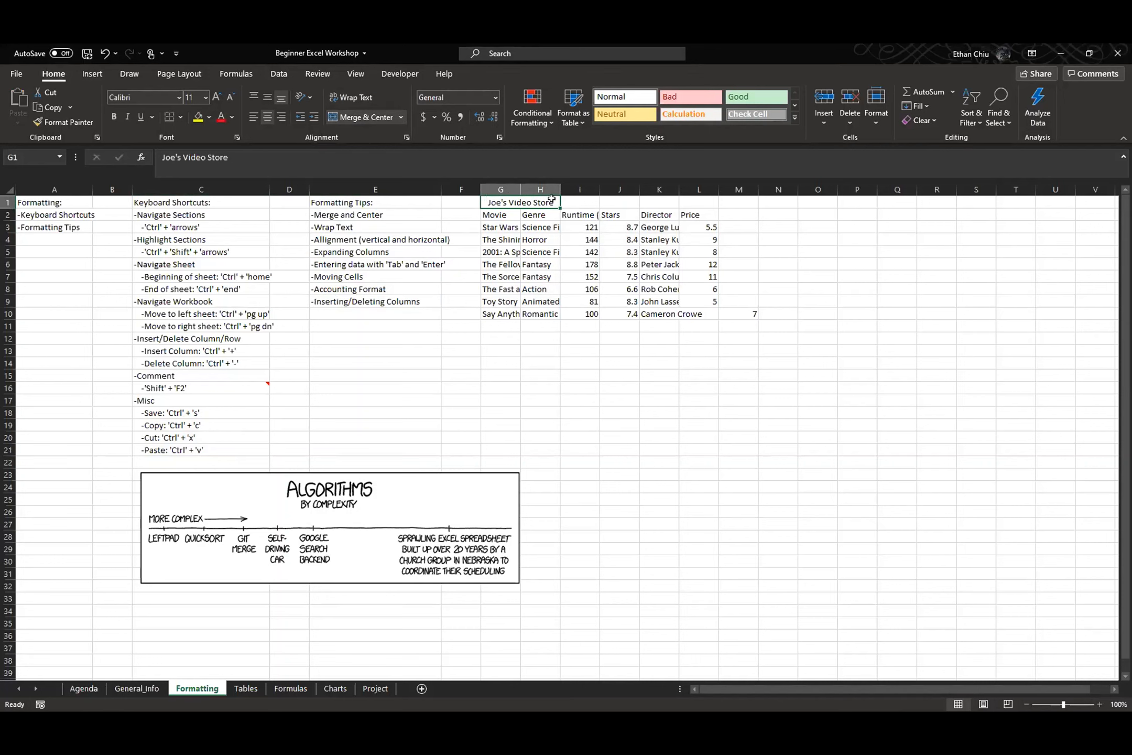
# - Step the selection through the cells beside and below the merged title, and return to the title
pyautogui.press('Left')
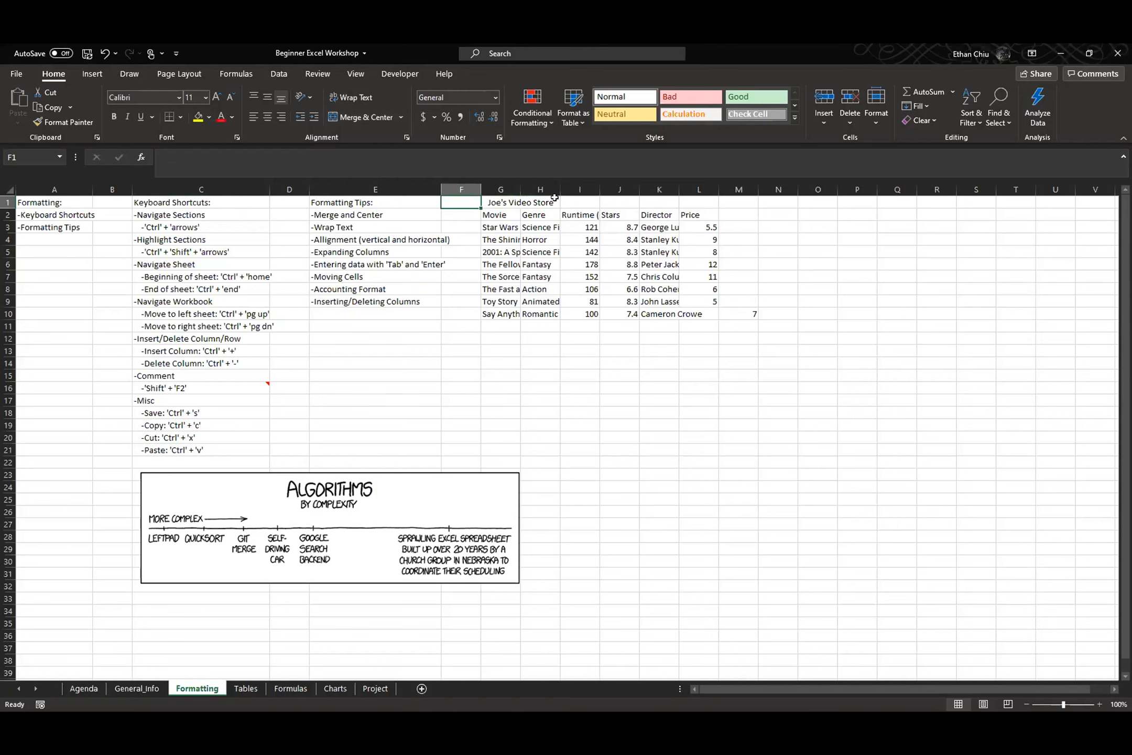
pyautogui.press('Right')
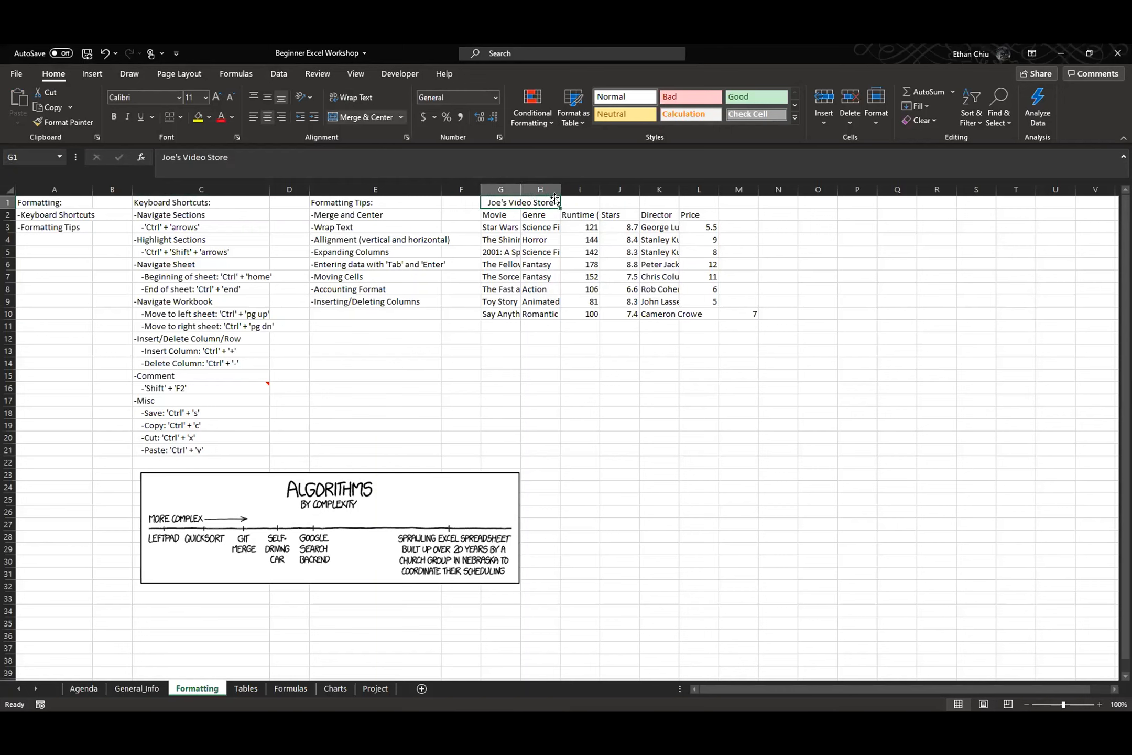
pyautogui.press('Down')
pyautogui.press('Down')
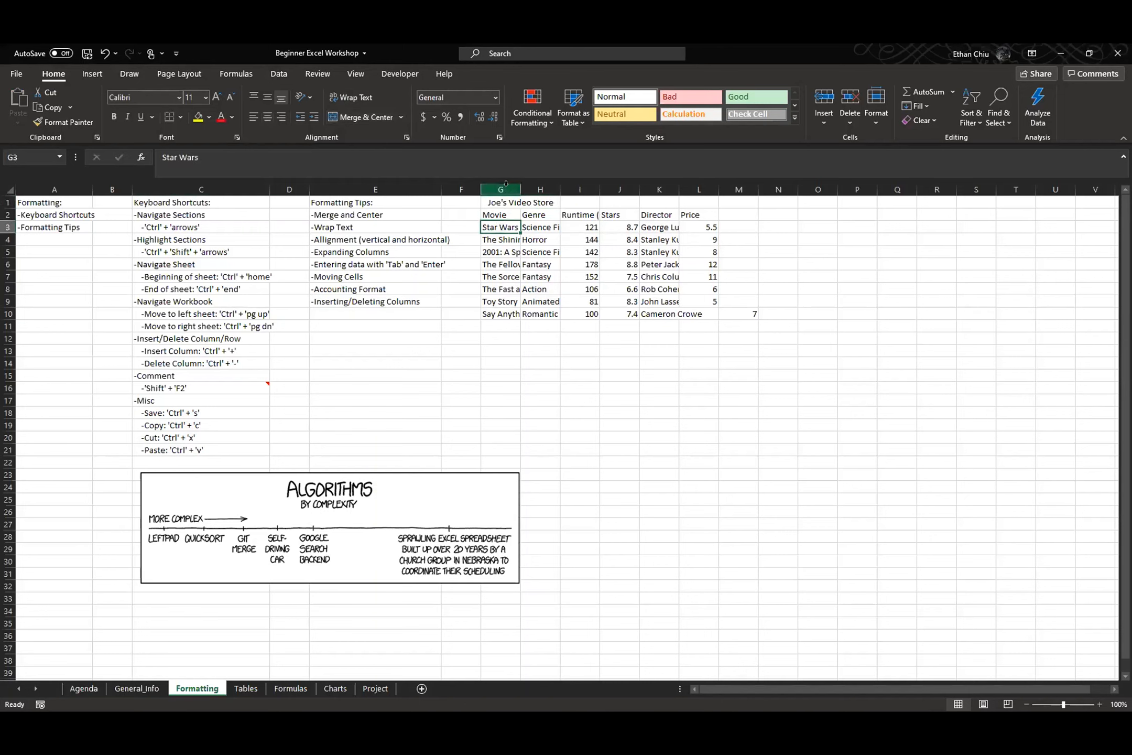
pyautogui.press('Up')
pyautogui.press('Up')
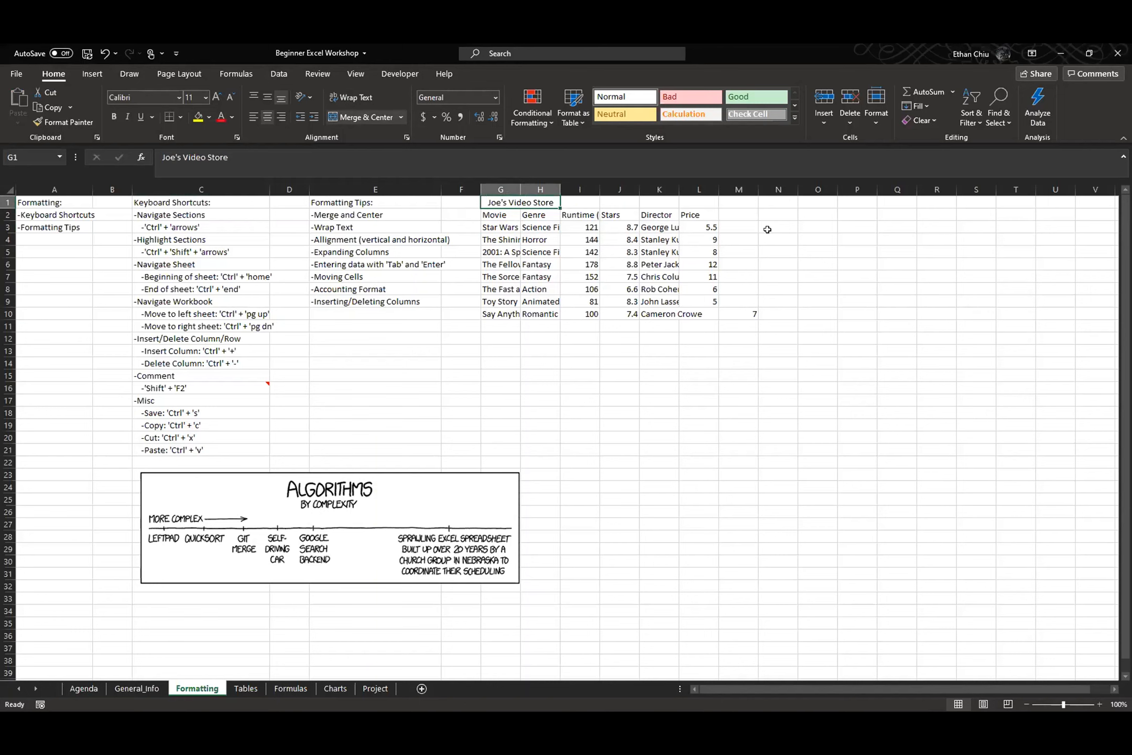
# - Wrap the text of the movie title in cell G4, and undo the wrapping
pyautogui.click(380, 226)
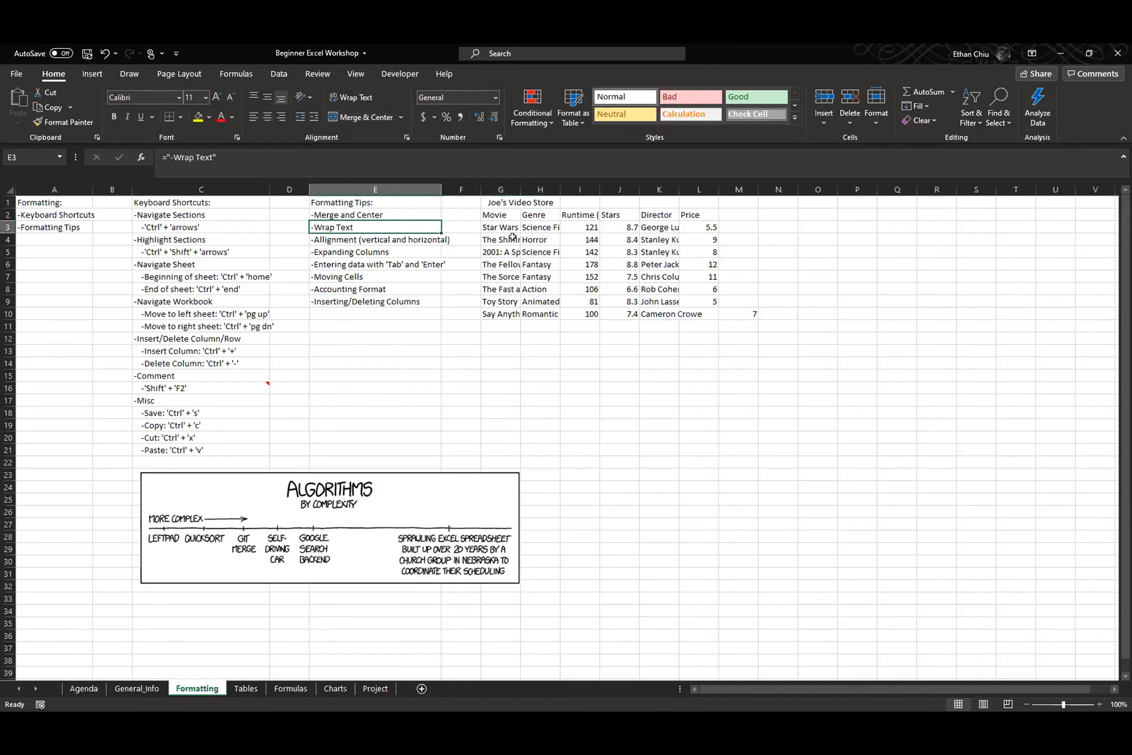
pyautogui.click(507, 238)
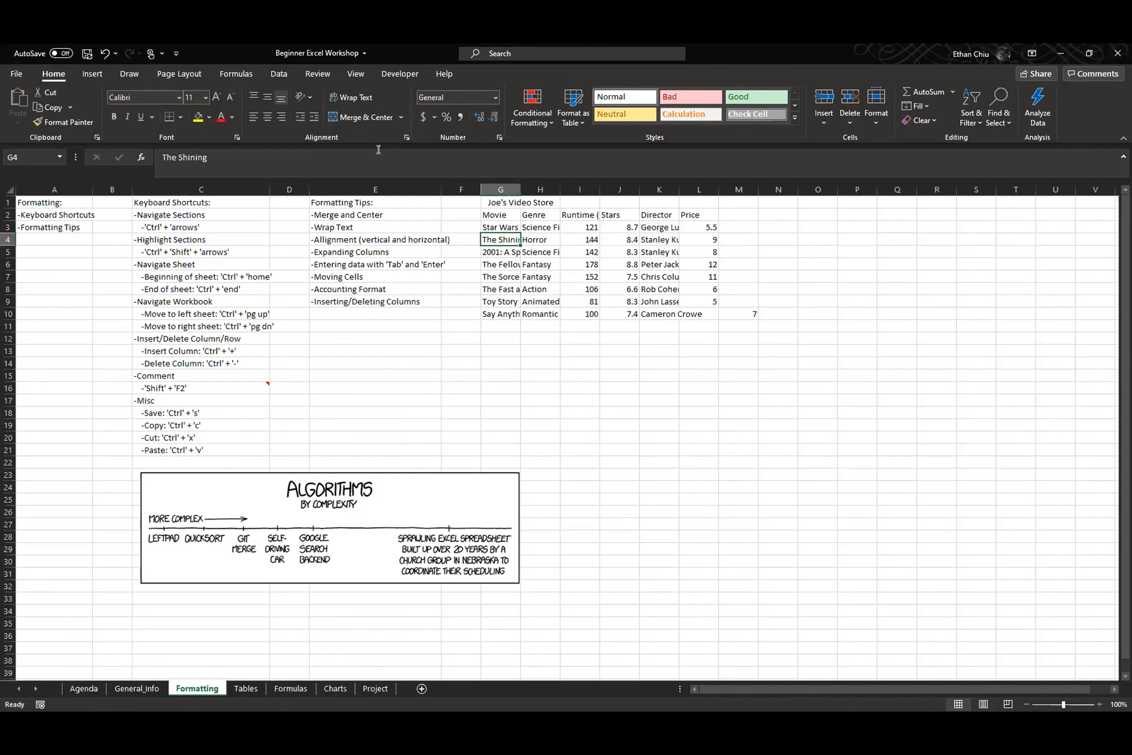
pyautogui.click(364, 99)
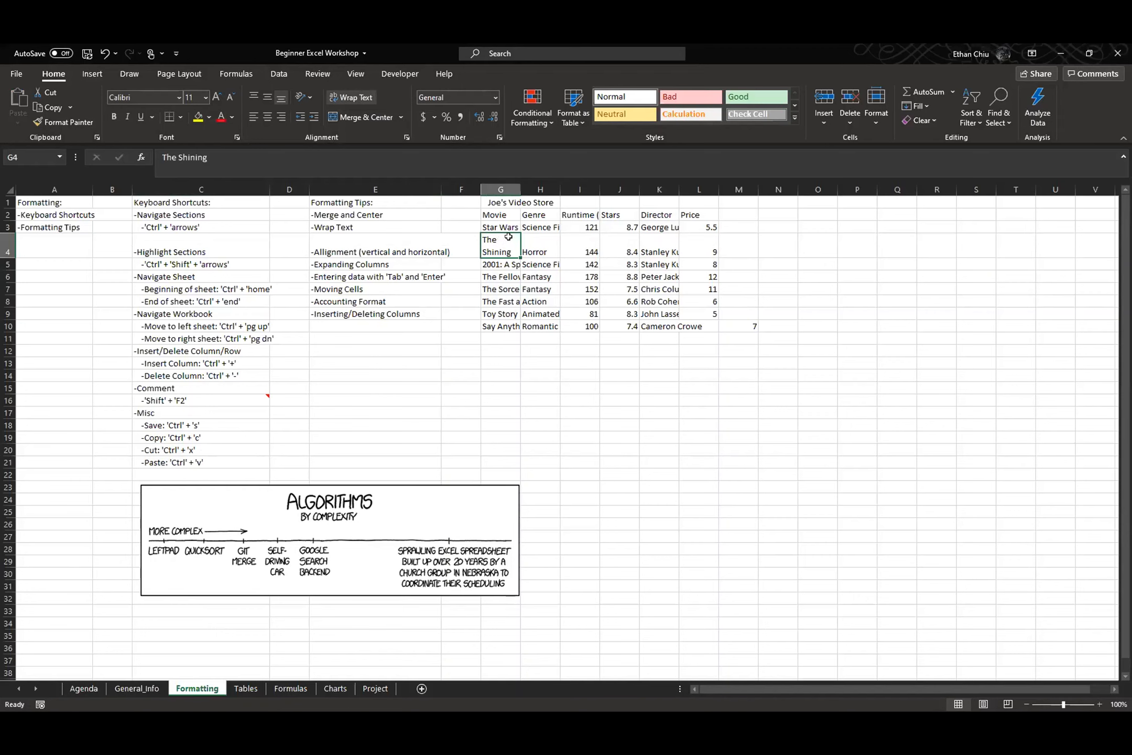
pyautogui.hotkey('ctrl', 'z')
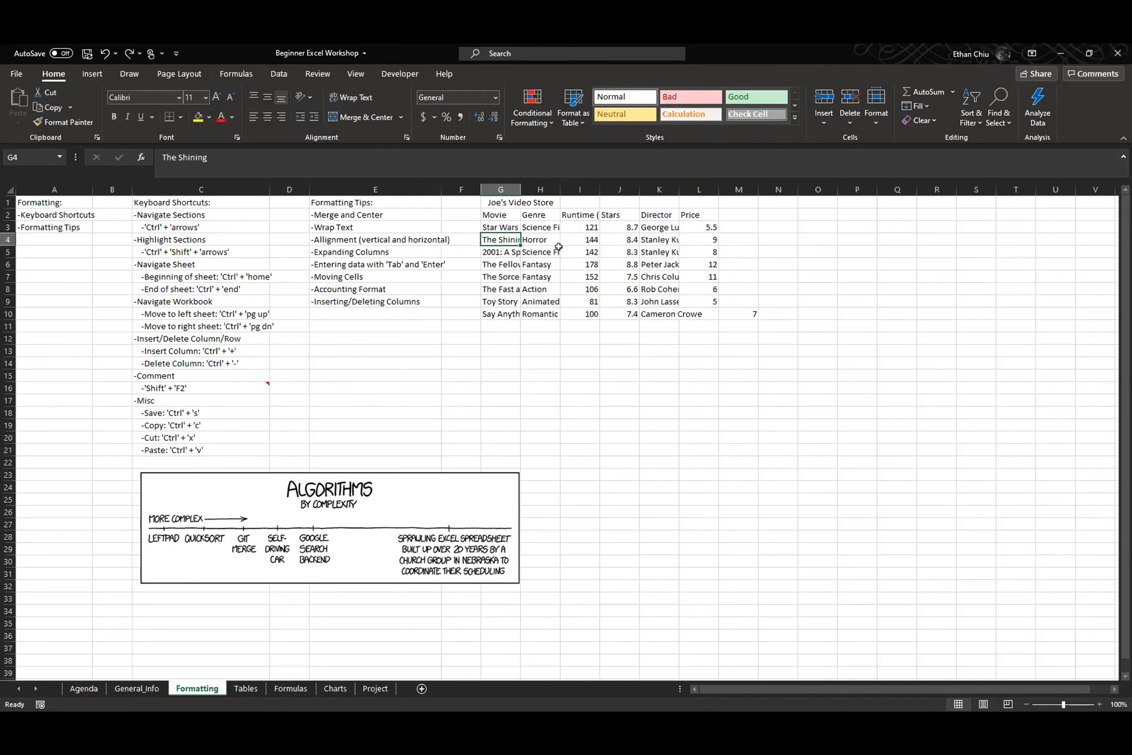
# - Widen the Movie column G until its longest titles fit, and undo the width change
pyautogui.click(406, 249)
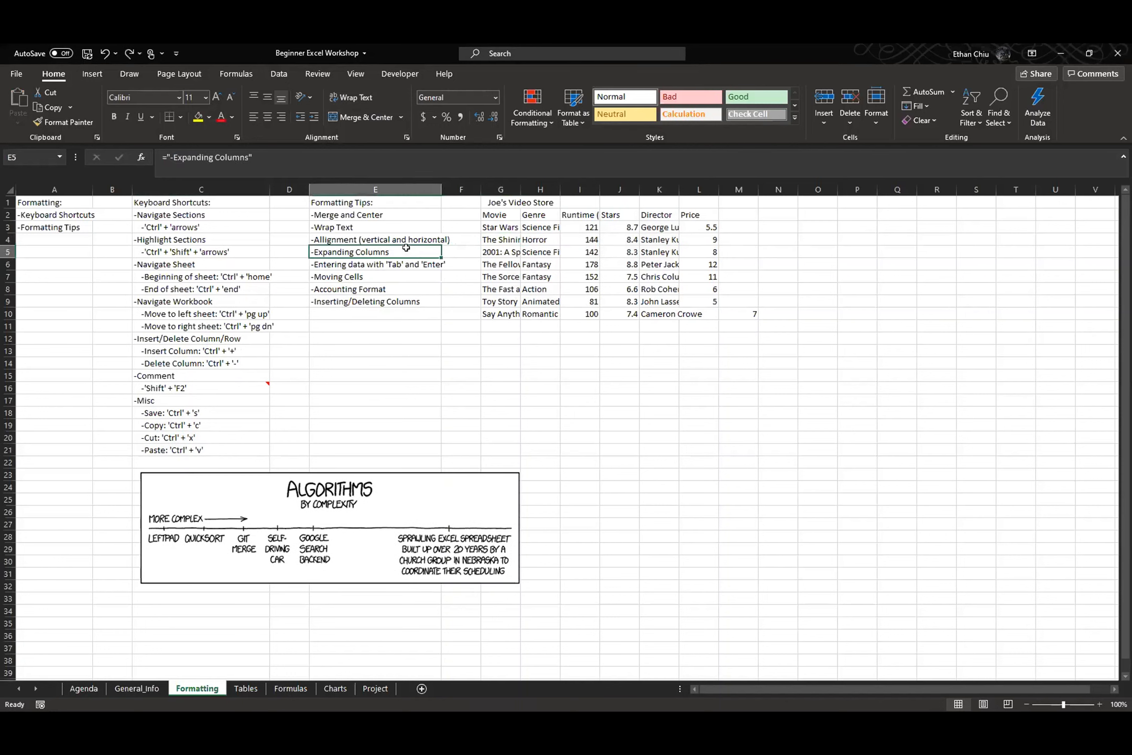
pyautogui.click(506, 187)
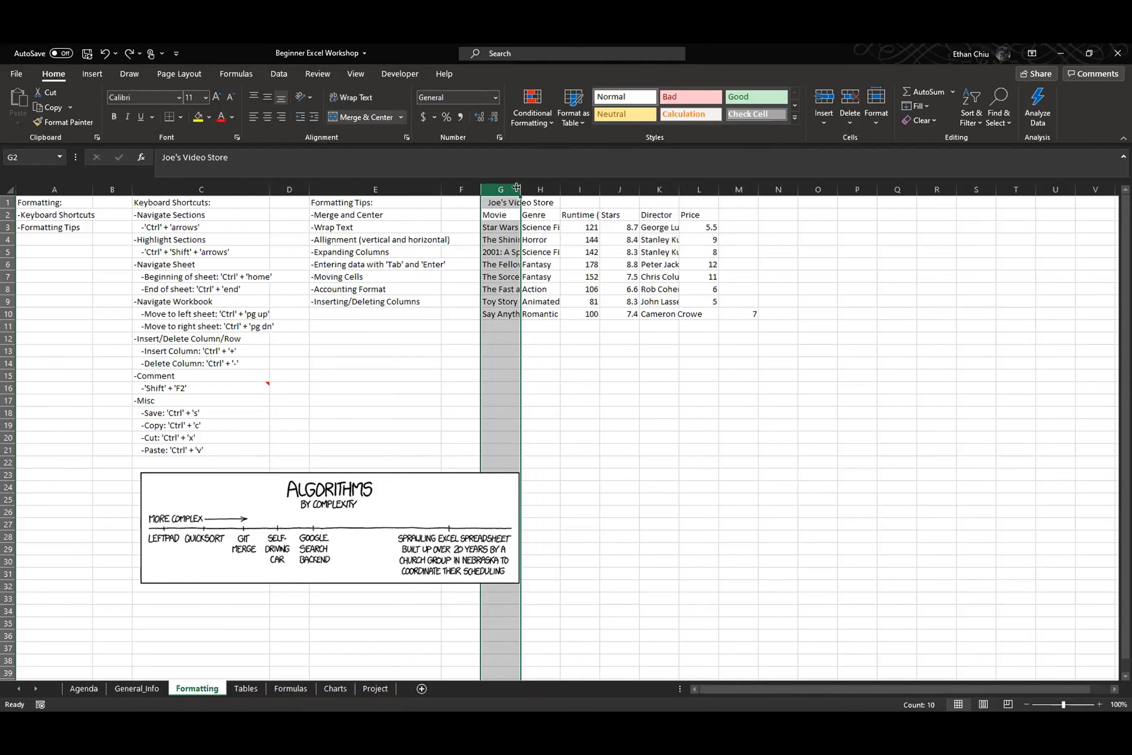
pyautogui.moveTo(517, 187); pyautogui.dragTo(592, 185)
pyautogui.click(579, 215)
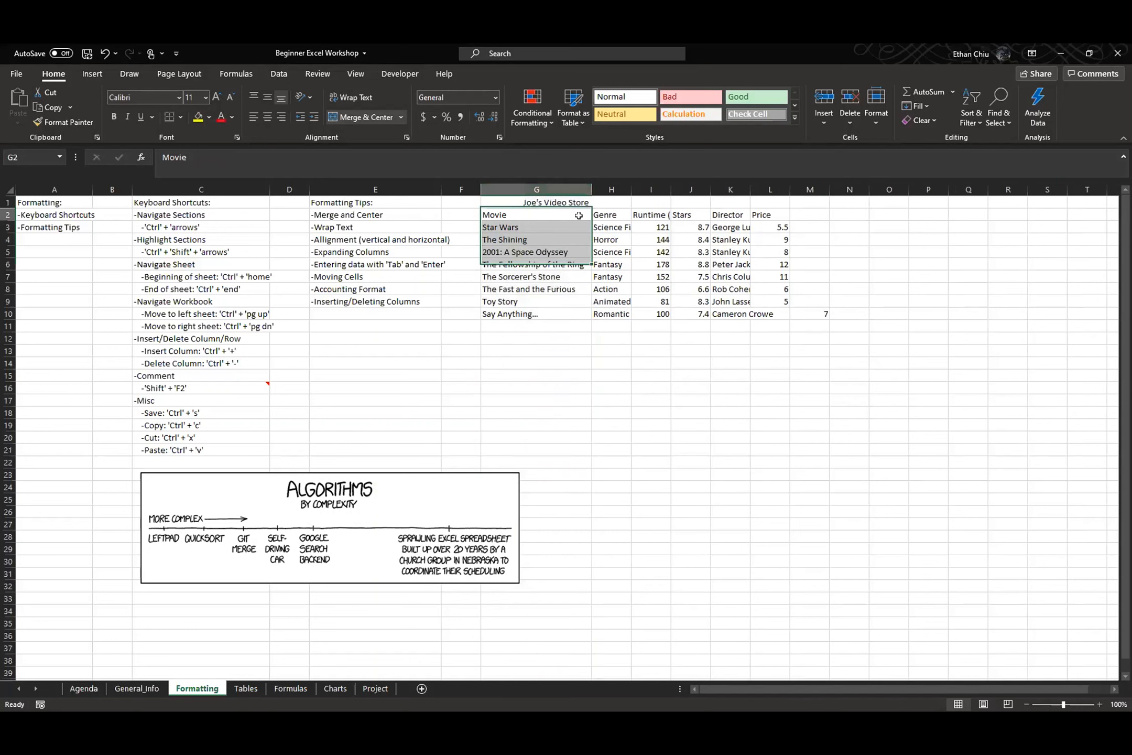
pyautogui.hotkey('ctrl', 'z')
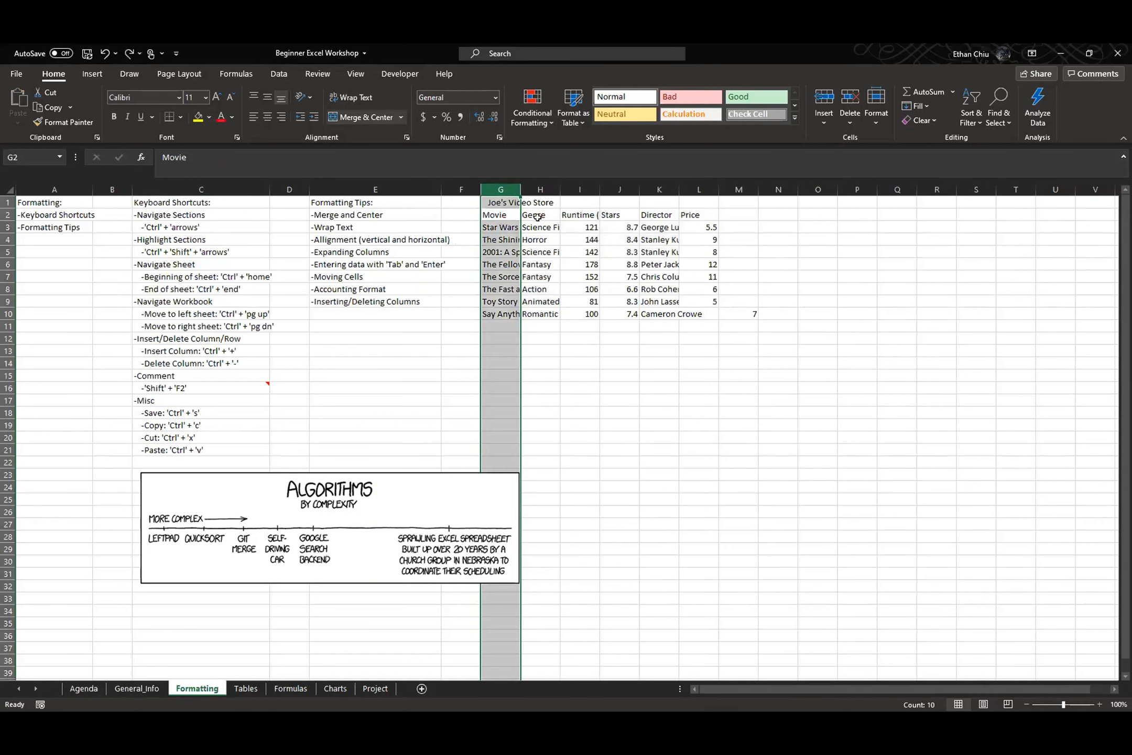
# - Autofit the widths of all columns on the Formatting sheet to their contents
pyautogui.click(112, 215)
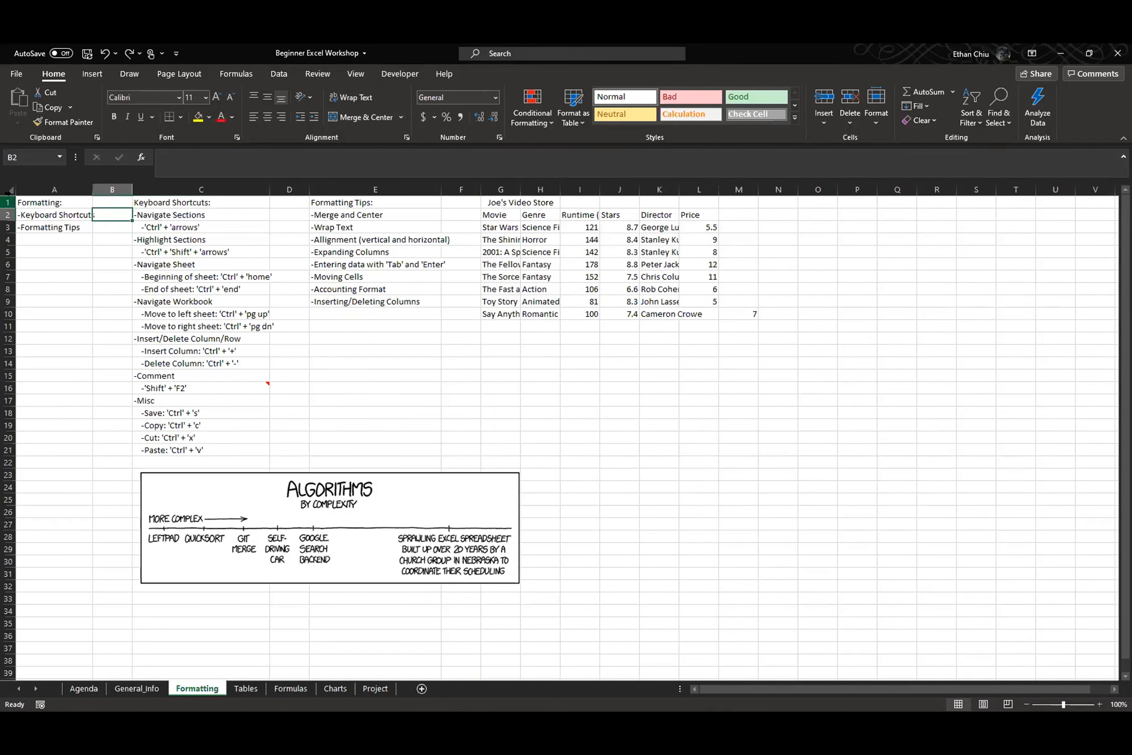
pyautogui.click(8, 189)
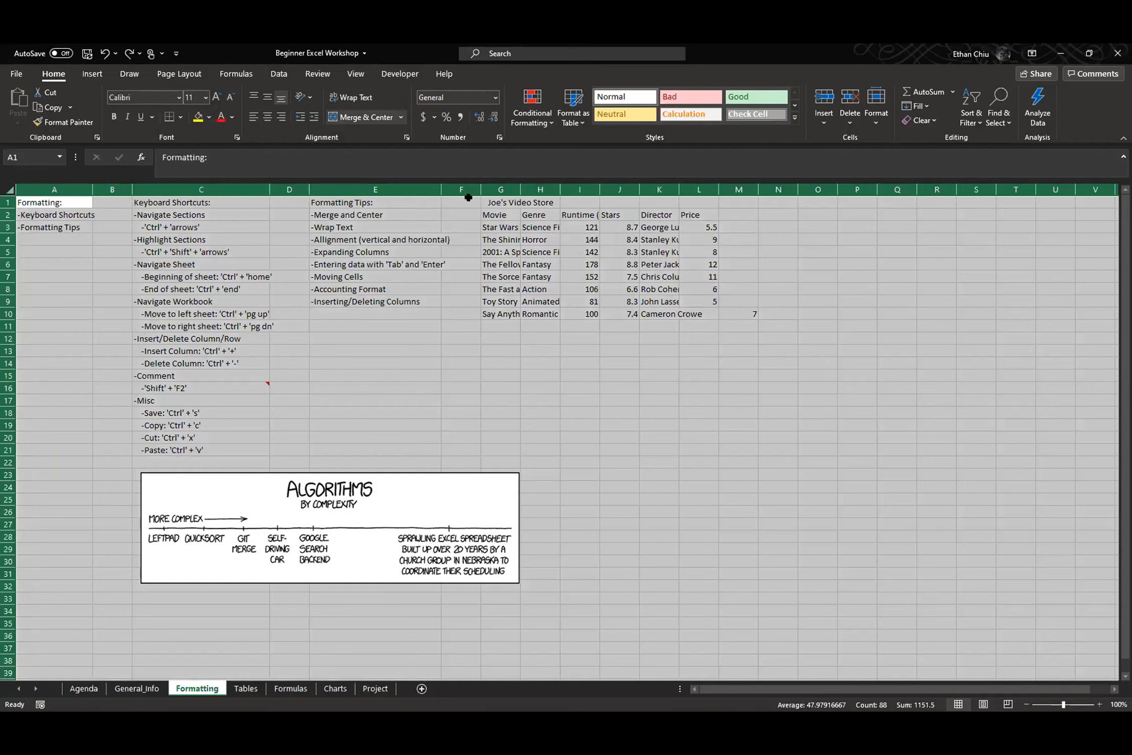
pyautogui.doubleClick(440, 189)
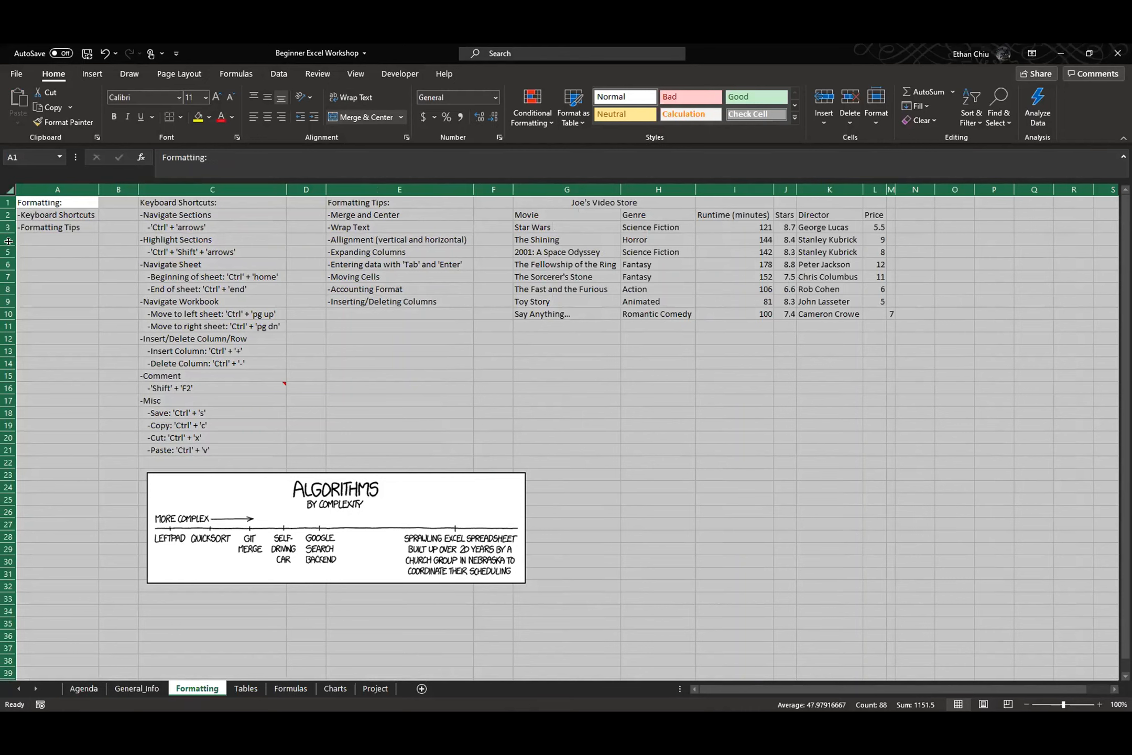
# - Try a taller height for all rows, undo it, and enlarge only row 8
pyautogui.moveTo(9, 241); pyautogui.dragTo(9, 326)
pyautogui.hotkey('ctrl', 'z')
pyautogui.click(48, 288)
pyautogui.moveTo(7, 295); pyautogui.dragTo(8, 327)
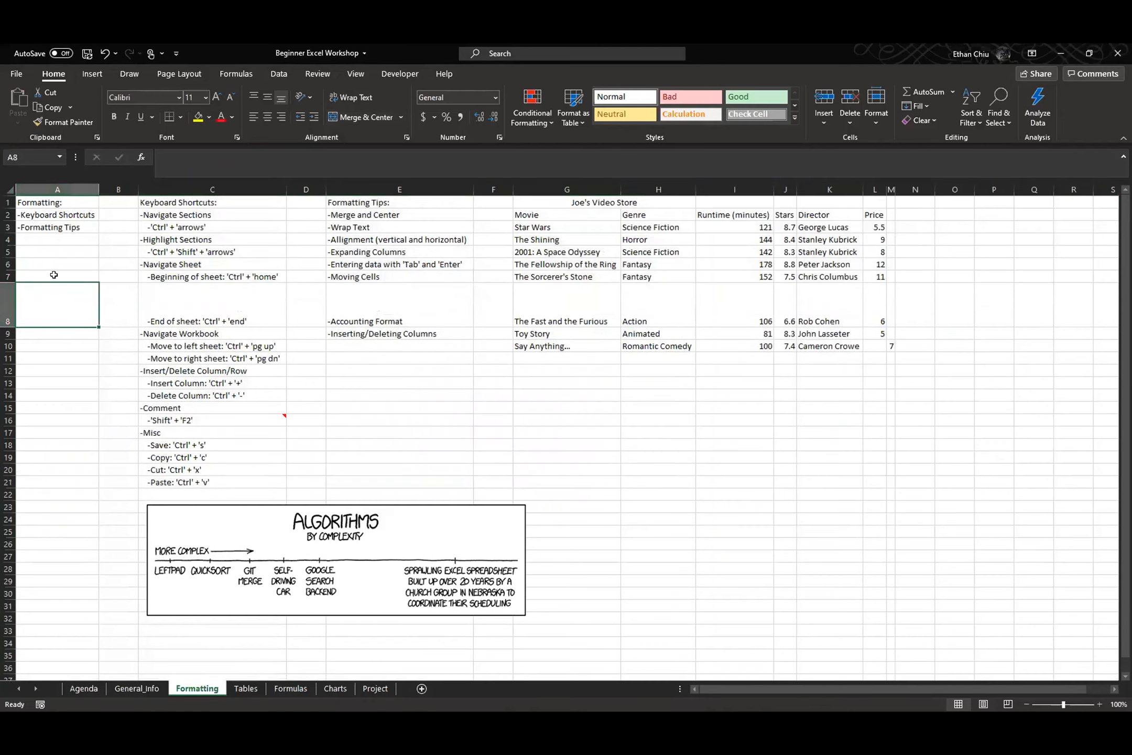
# - Autofit the heights of all rows on the sheet
pyautogui.click(8, 189)
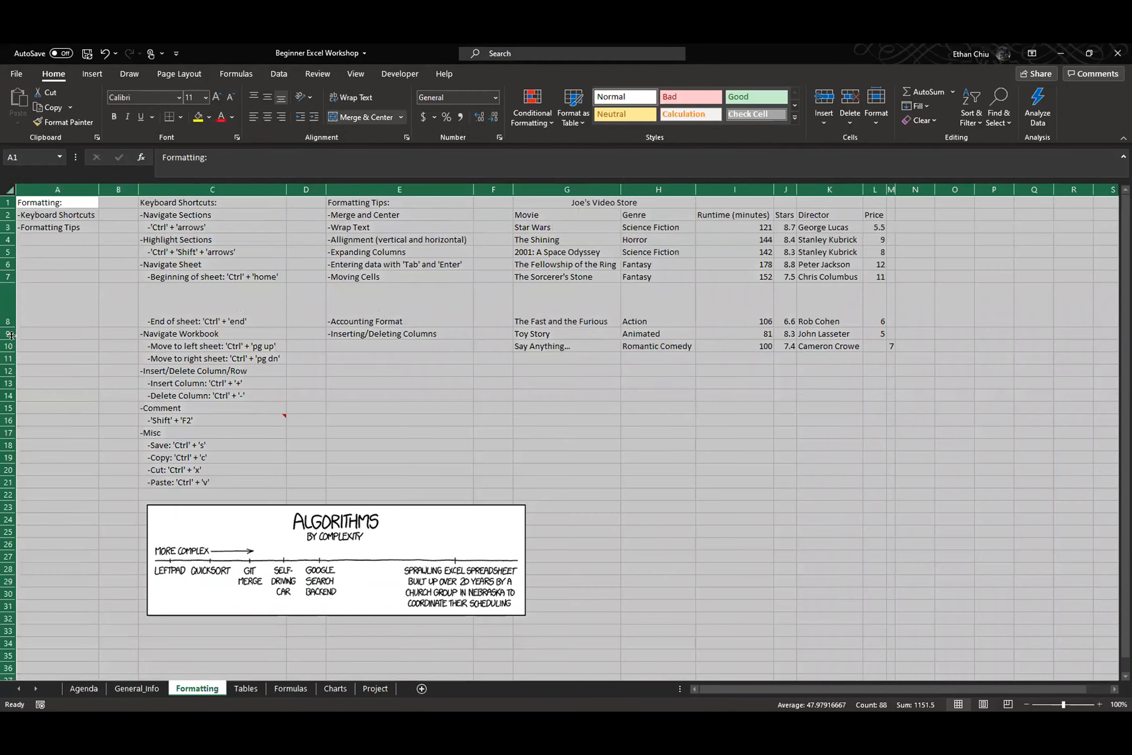
pyautogui.doubleClick(7, 255)
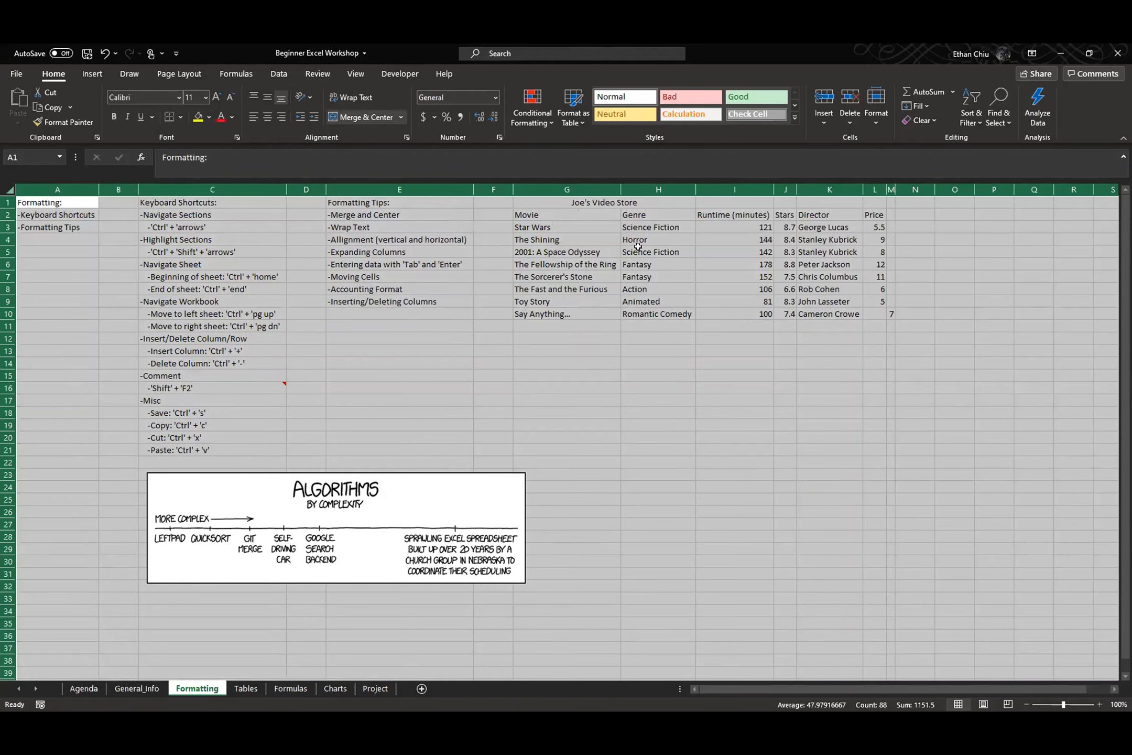
# - Autofit the Movie column G once more from cell G6, and undo the width change
pyautogui.click(611, 238)
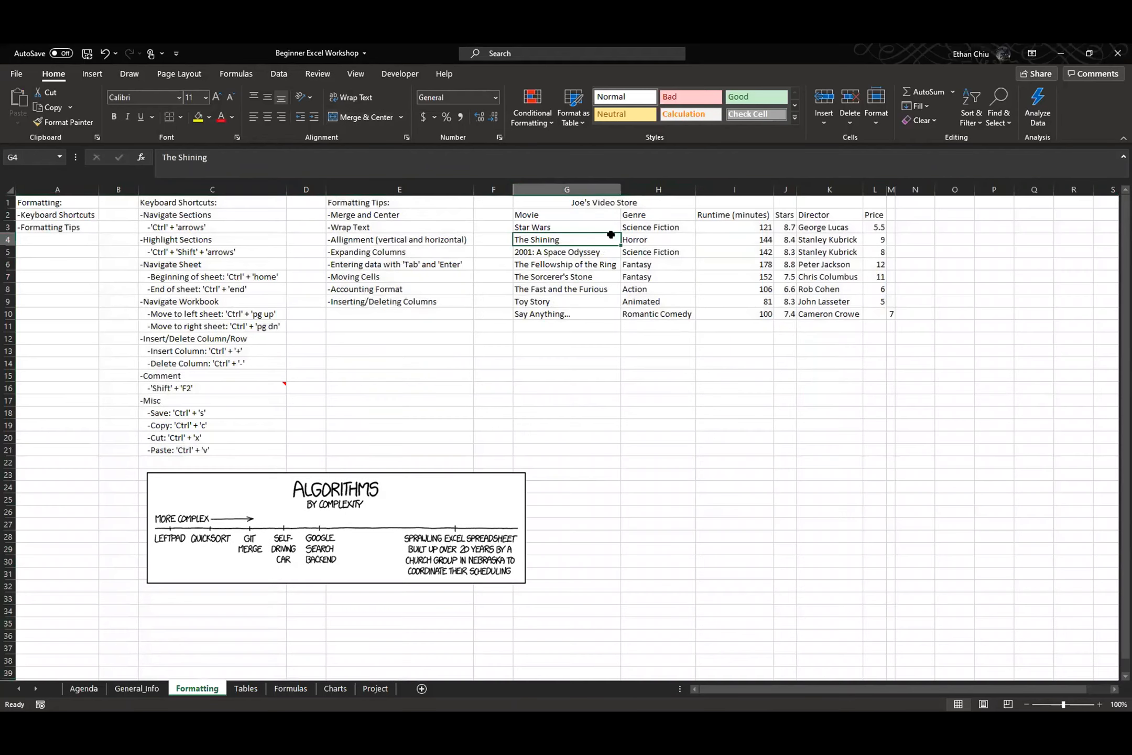
pyautogui.click(611, 266)
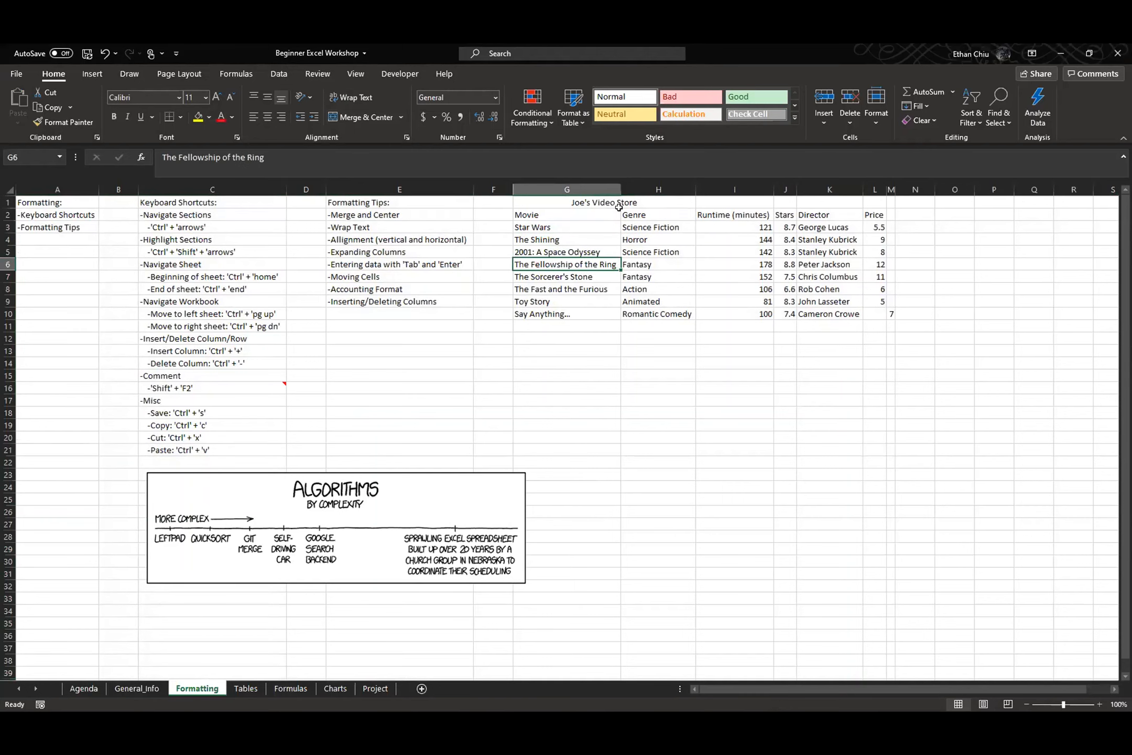
pyautogui.doubleClick(618, 186)
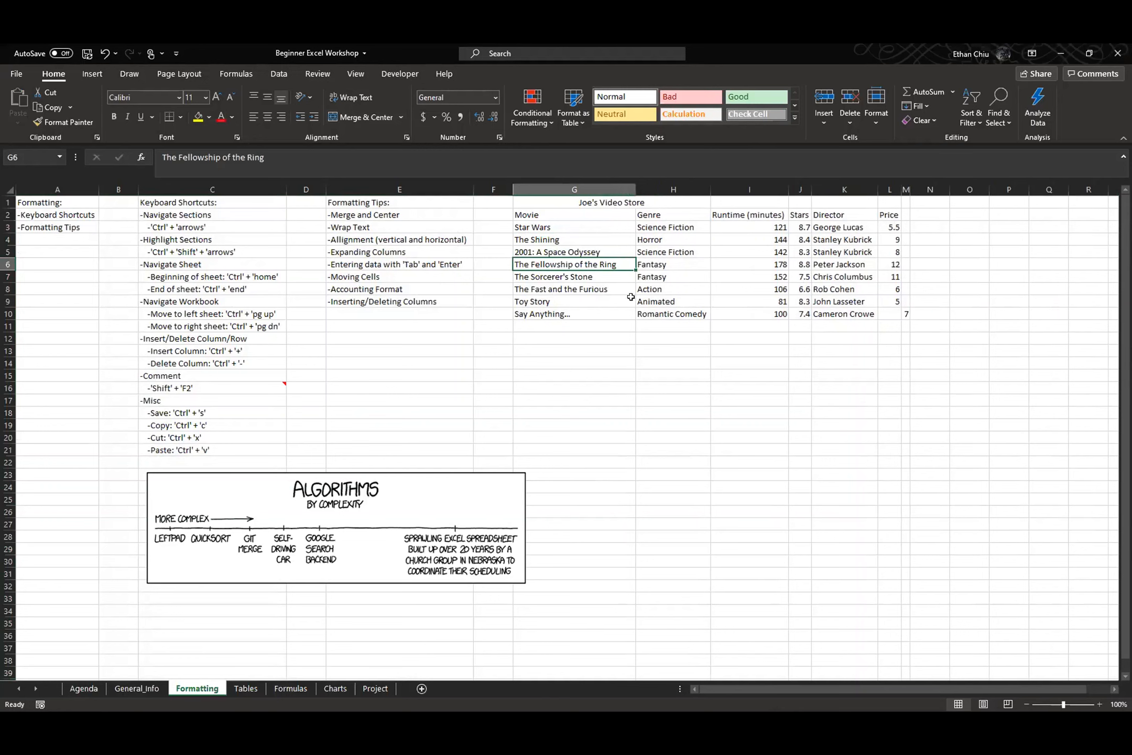
pyautogui.hotkey('ctrl', 'z')
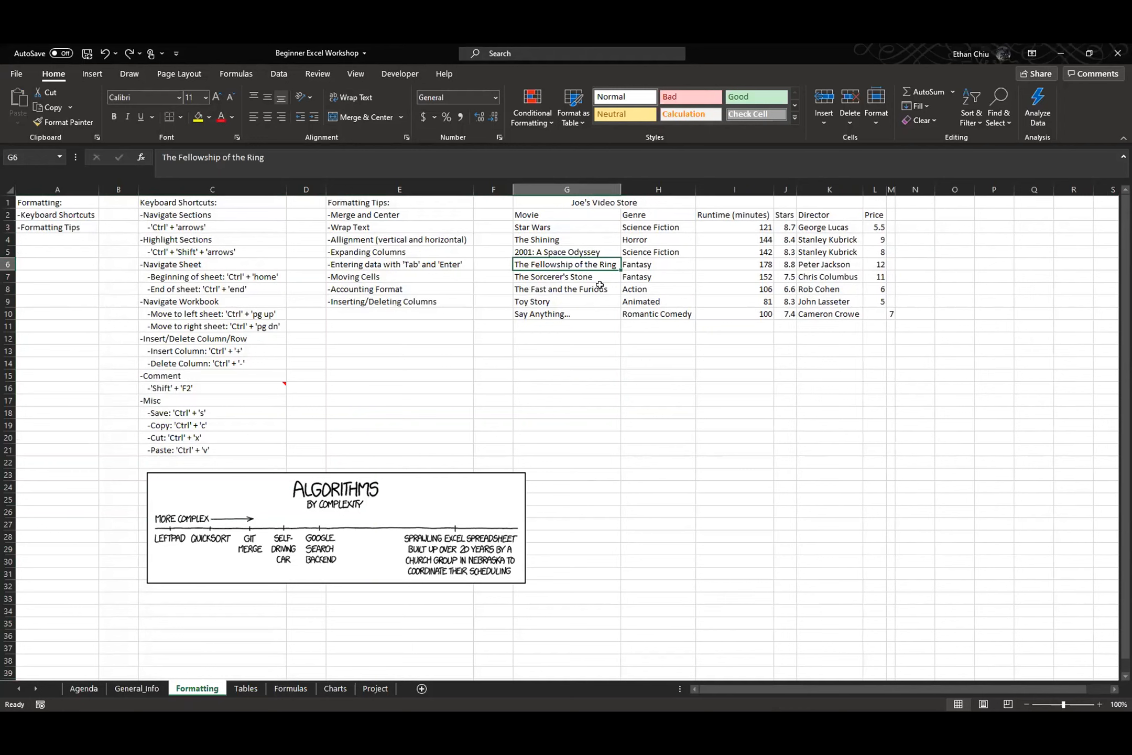
# - Move the misplaced price 7 from cell M10 into the Price column at L10, following the Moving Cells tip
pyautogui.click(444, 274)
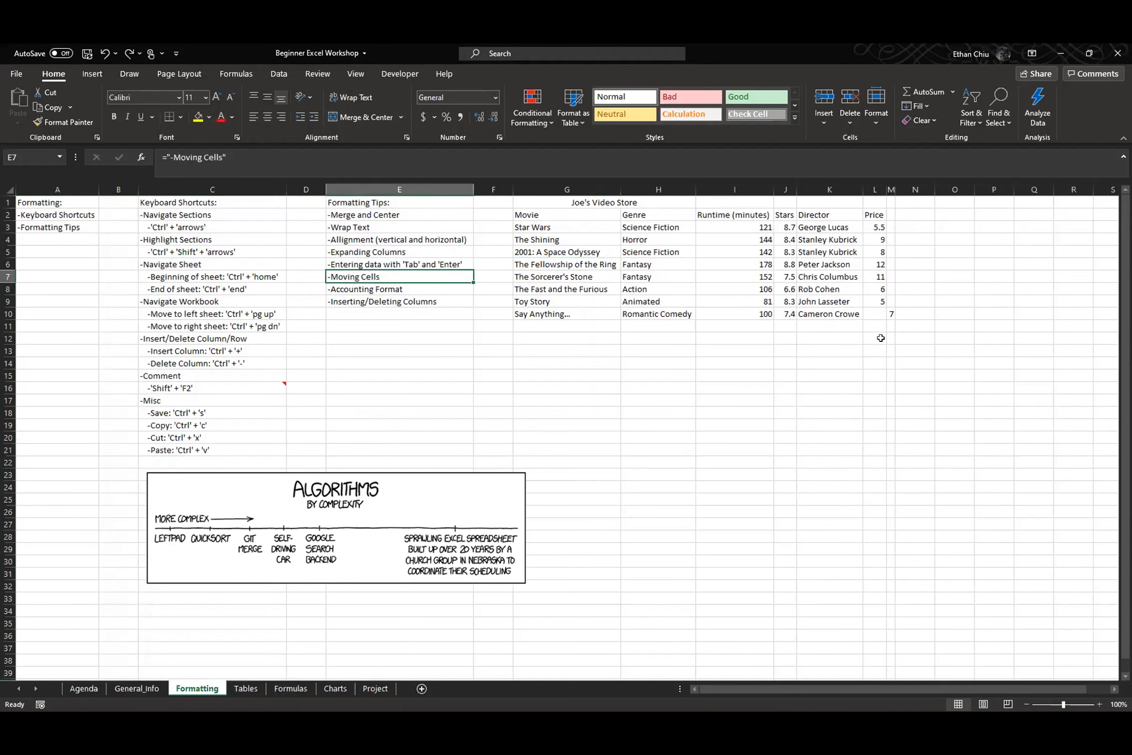
pyautogui.click(870, 313)
pyautogui.click(891, 314)
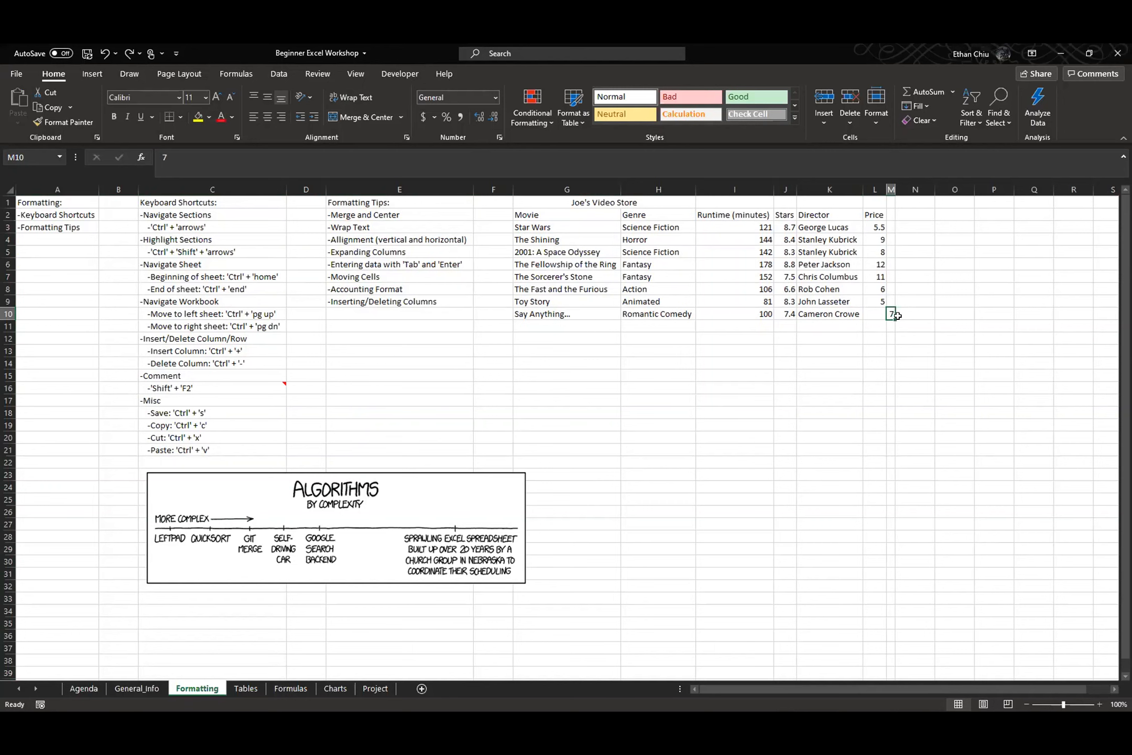
pyautogui.hotkey('ctrl', 'x')
pyautogui.press('Left')
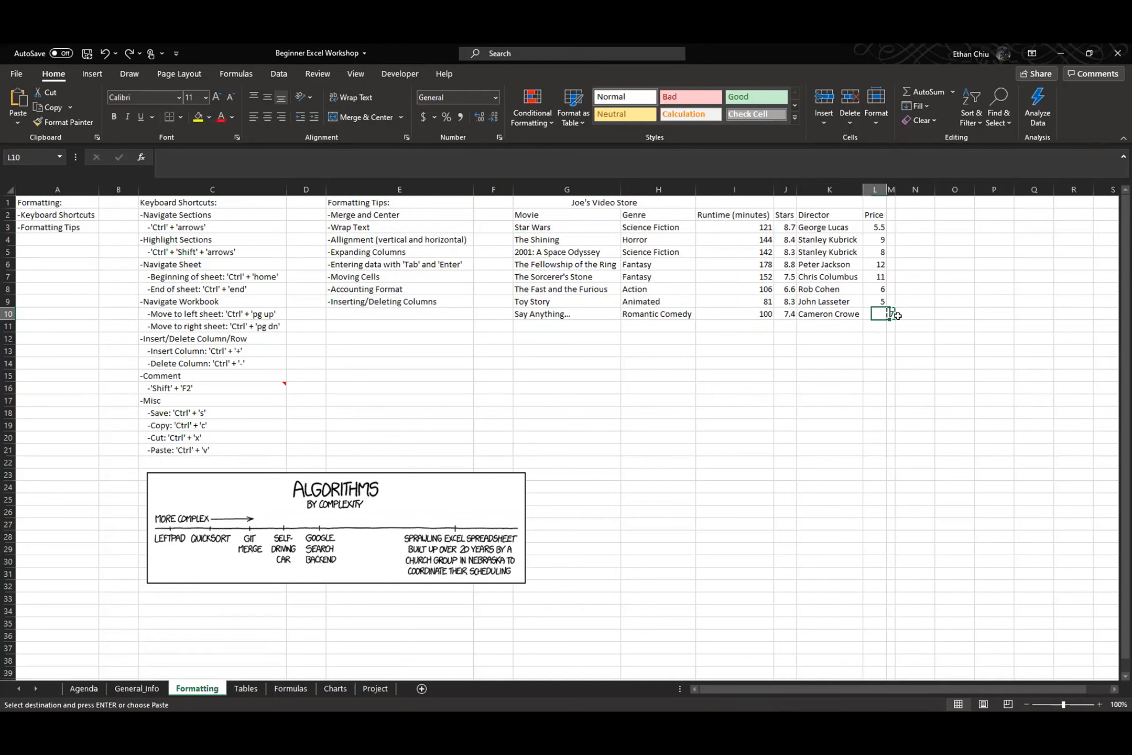
pyautogui.hotkey('ctrl', 'v')
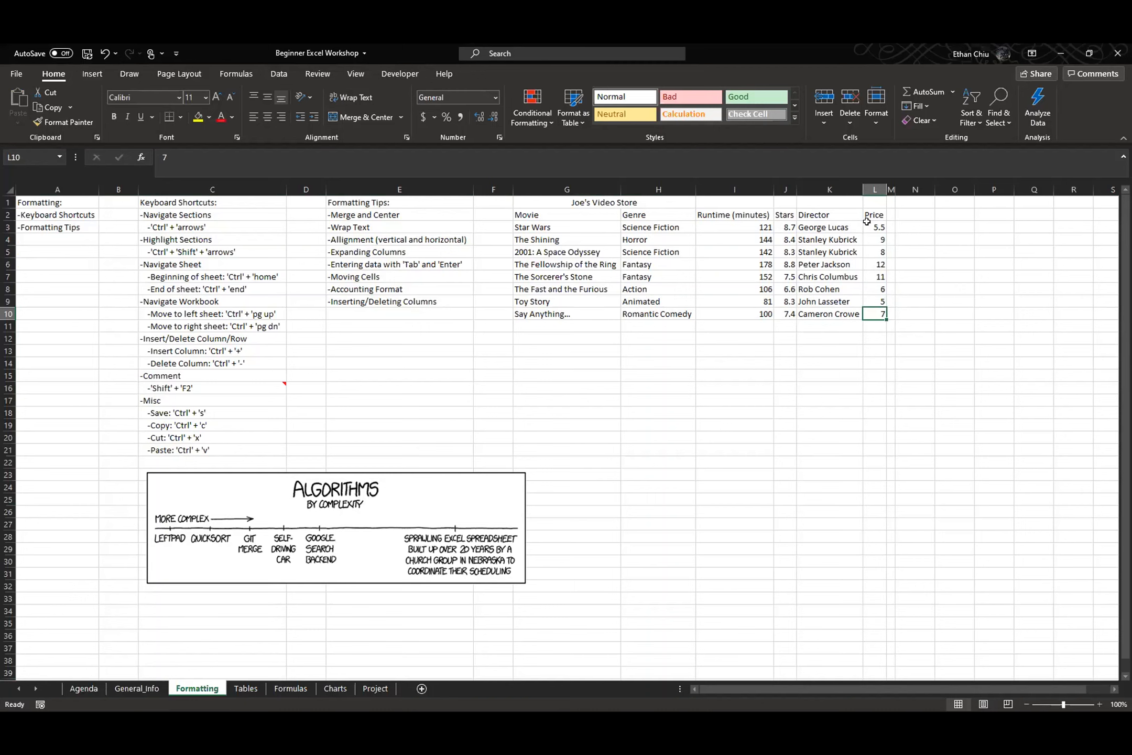
# - Format the prices in L3:L10 as Accounting, and switch them to the Currency format for comparison
pyautogui.moveTo(866, 221); pyautogui.dragTo(873, 309)
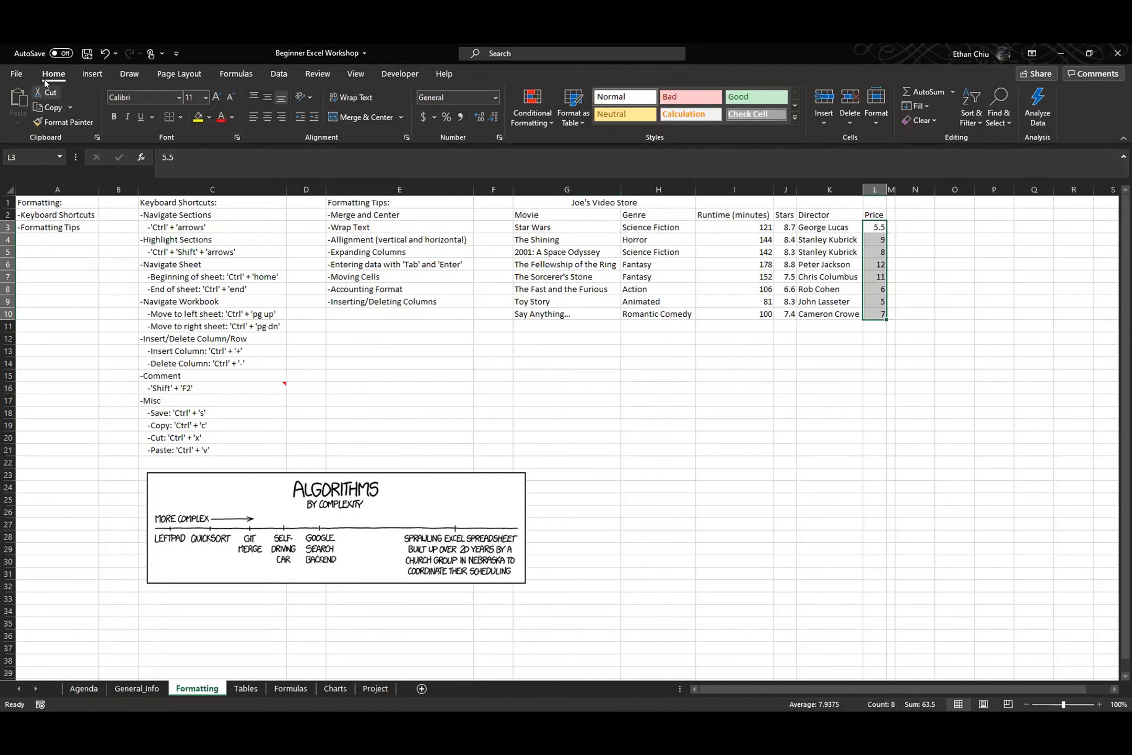
pyautogui.click(426, 118)
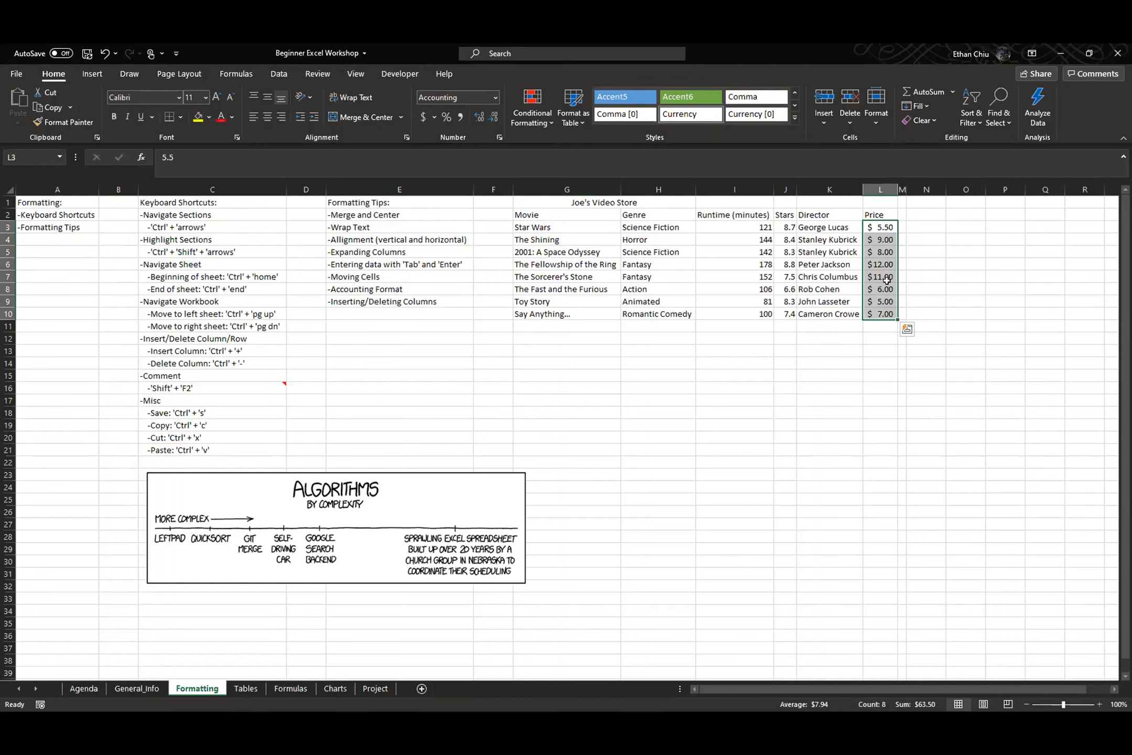
pyautogui.click(495, 97)
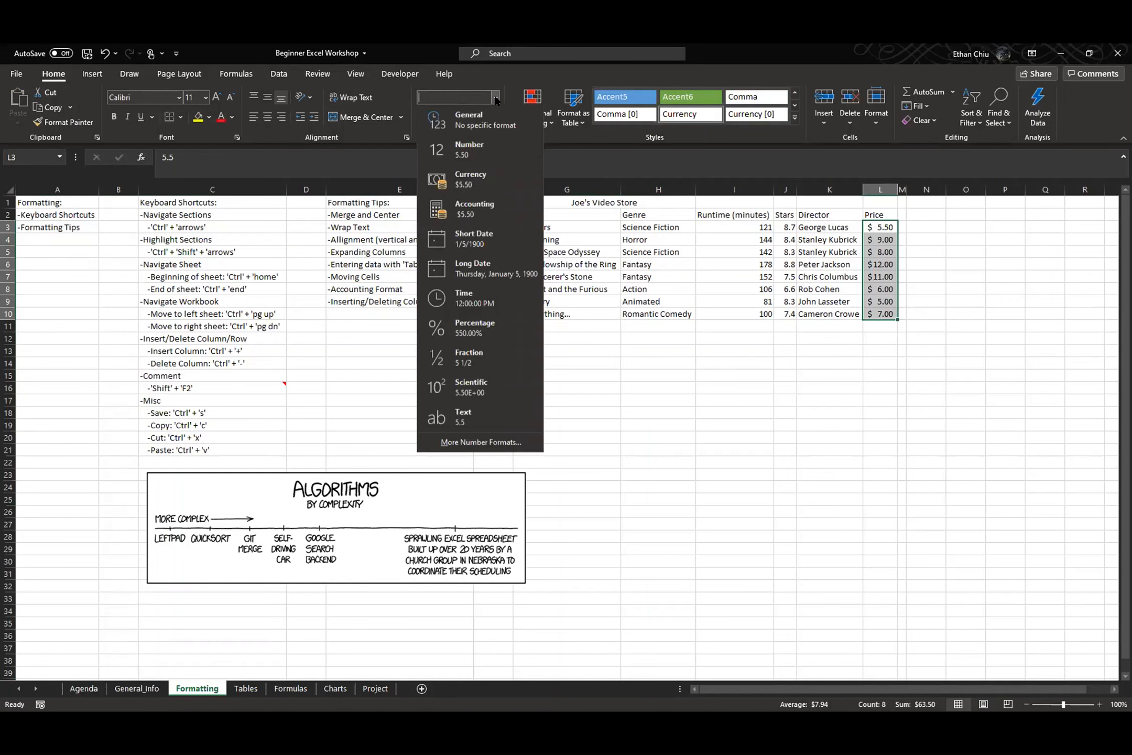
pyautogui.click(510, 176)
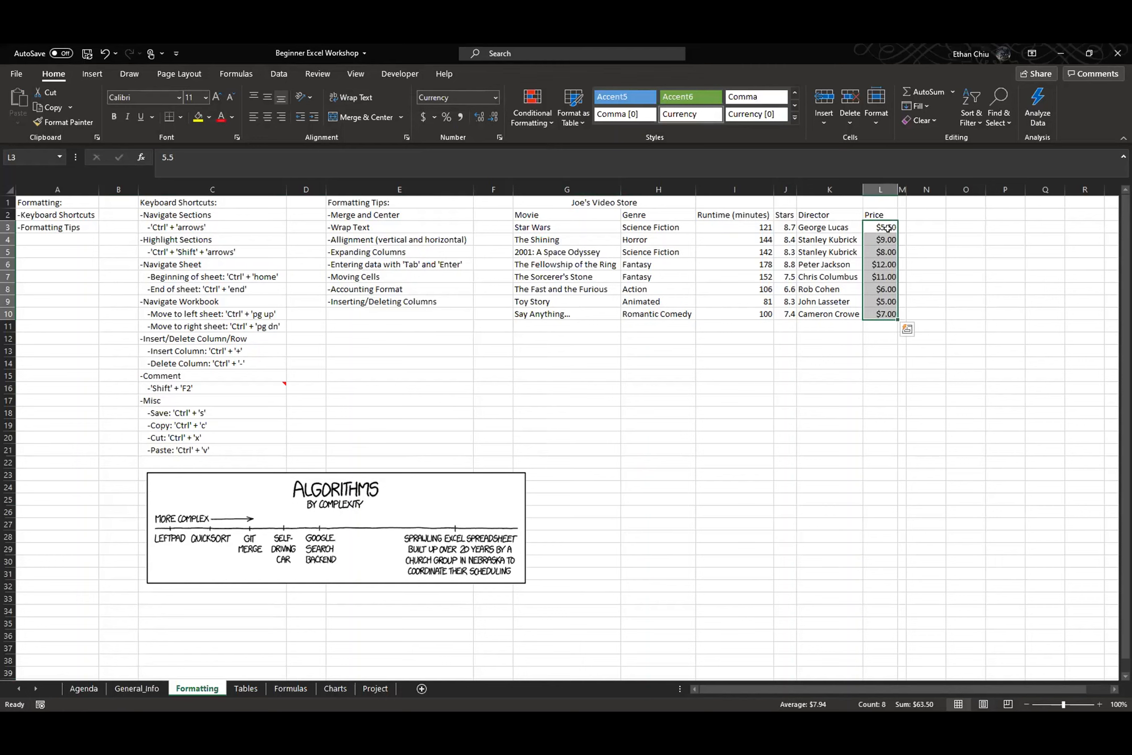
# - Enter 900000 as the price in cell L4
pyautogui.click(887, 240)
pyautogui.write('900000')
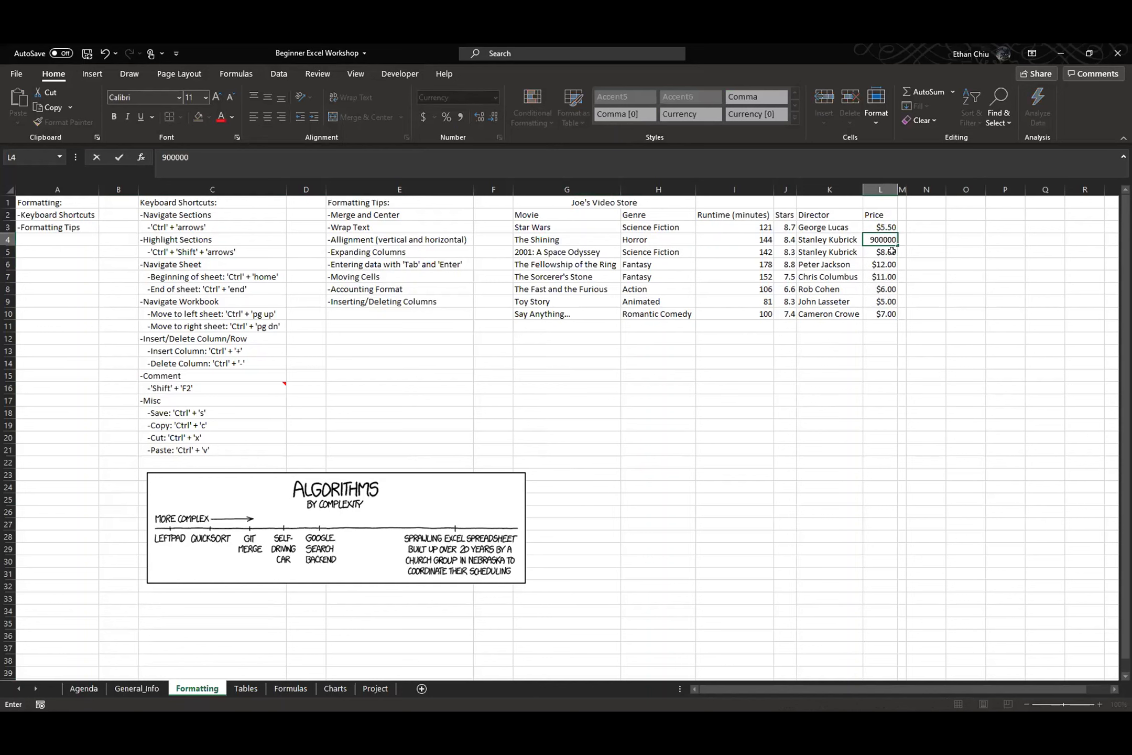
pyautogui.press('Return')
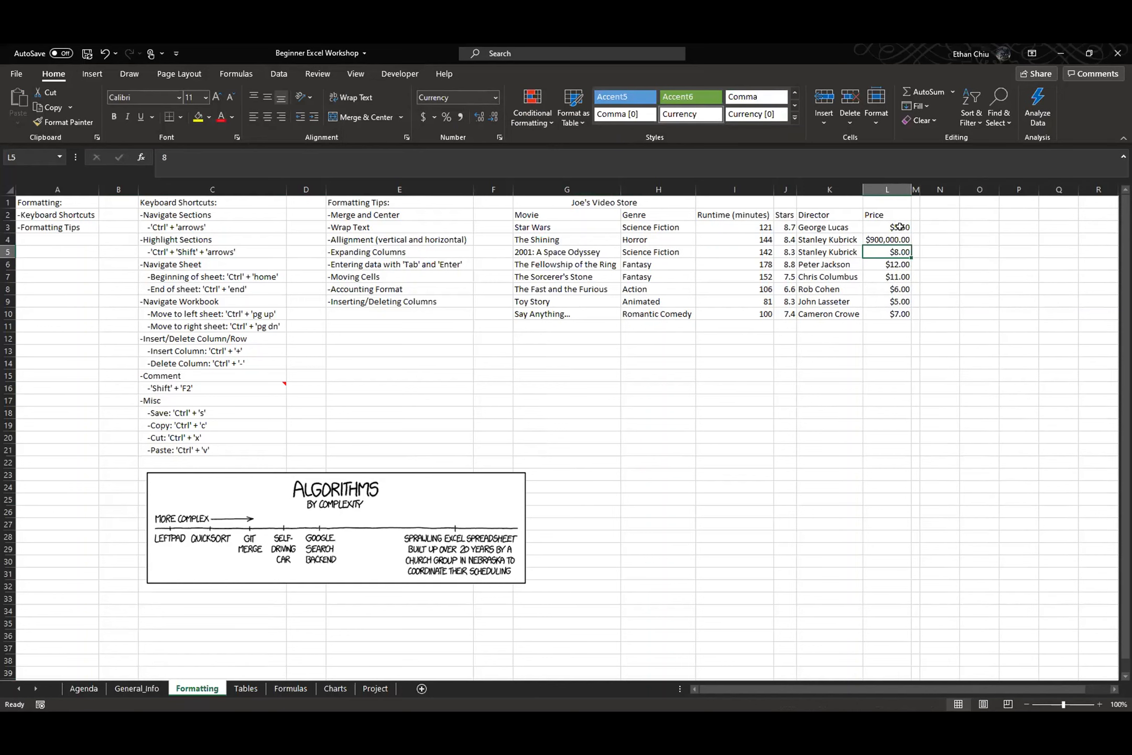
# - Apply the Accounting number format to the prices in L3:L10, and select cell L3
pyautogui.moveTo(897, 224); pyautogui.dragTo(898, 313)
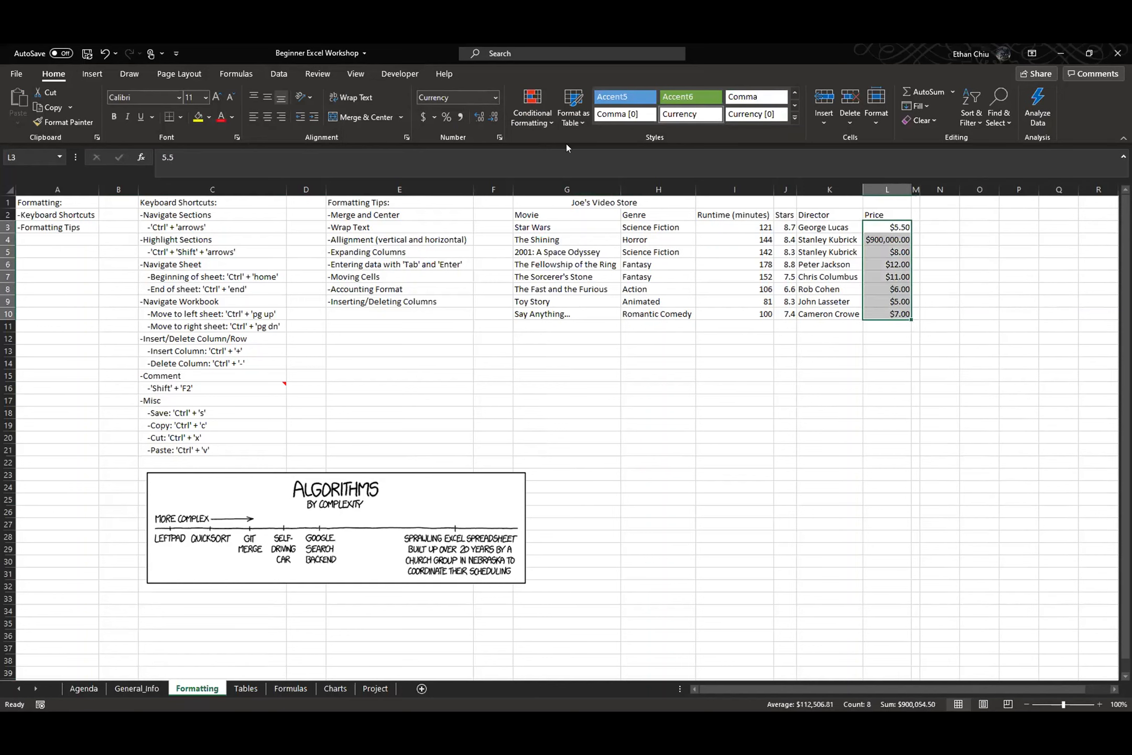
pyautogui.click(418, 118)
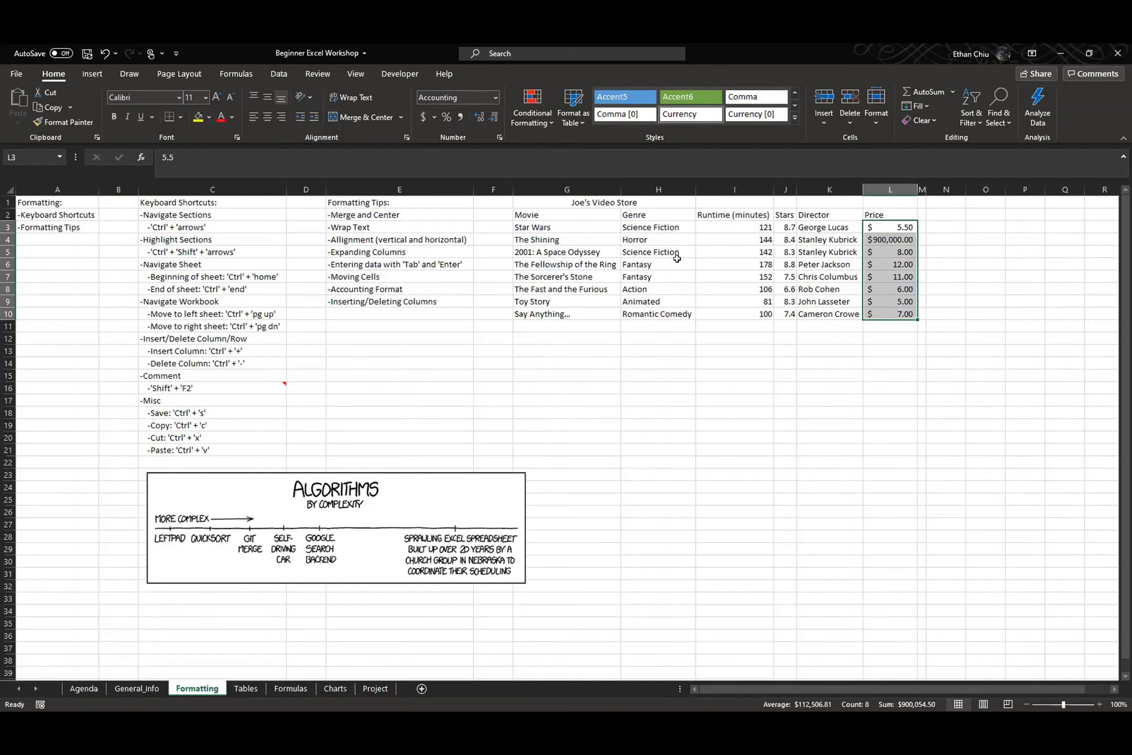
pyautogui.click(886, 225)
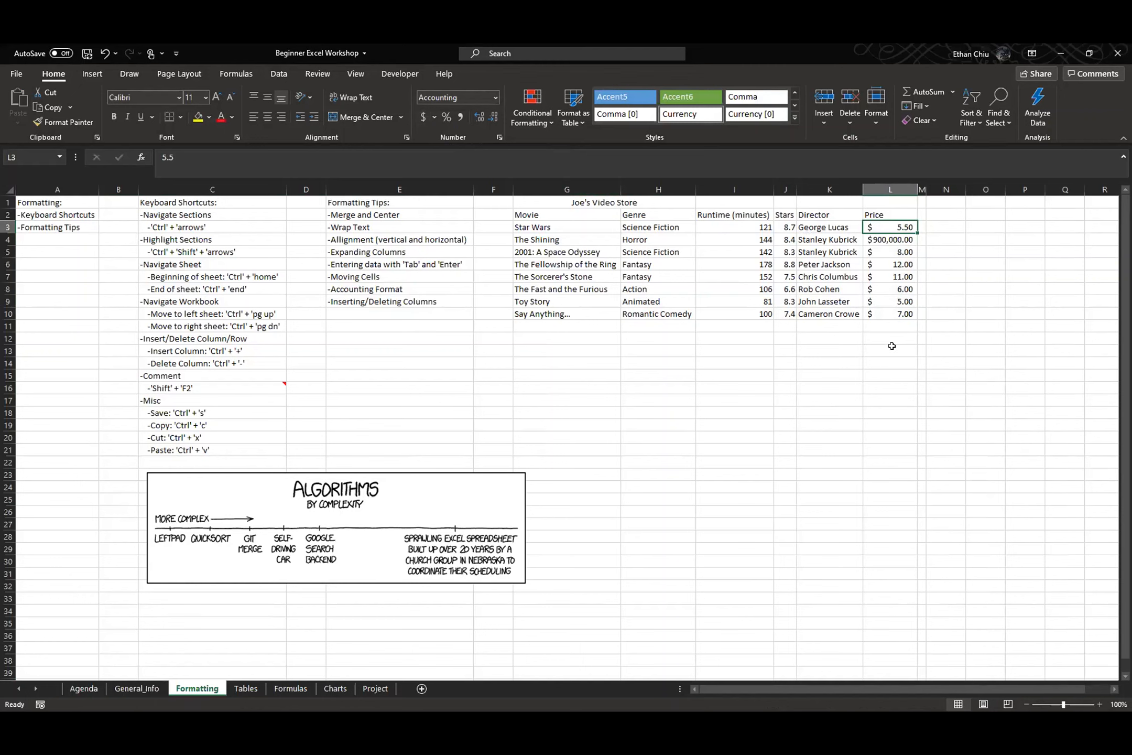
# - Highlight the Inserting/Deleting Columns tip in E9 and its shortcuts in C13:C14, and show the note on C16
pyautogui.click(442, 301)
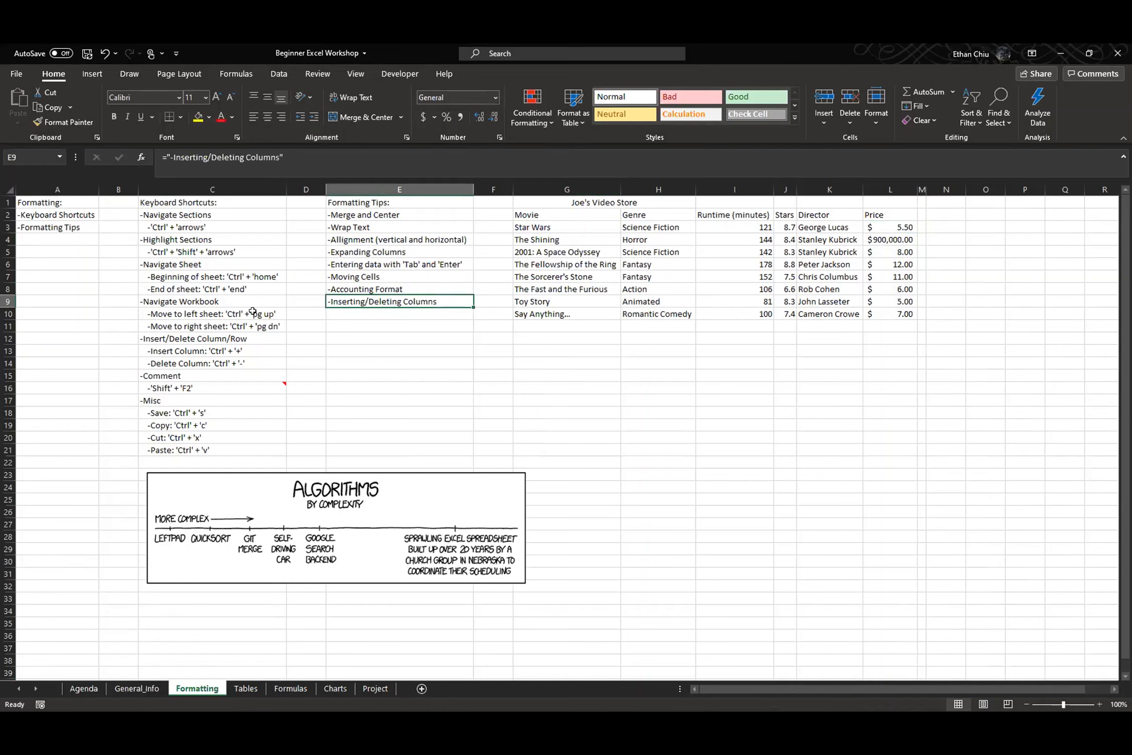
pyautogui.keyDown('ctrl'); pyautogui.moveTo(244, 350); pyautogui.dragTo(250, 361); pyautogui.keyUp('ctrl')
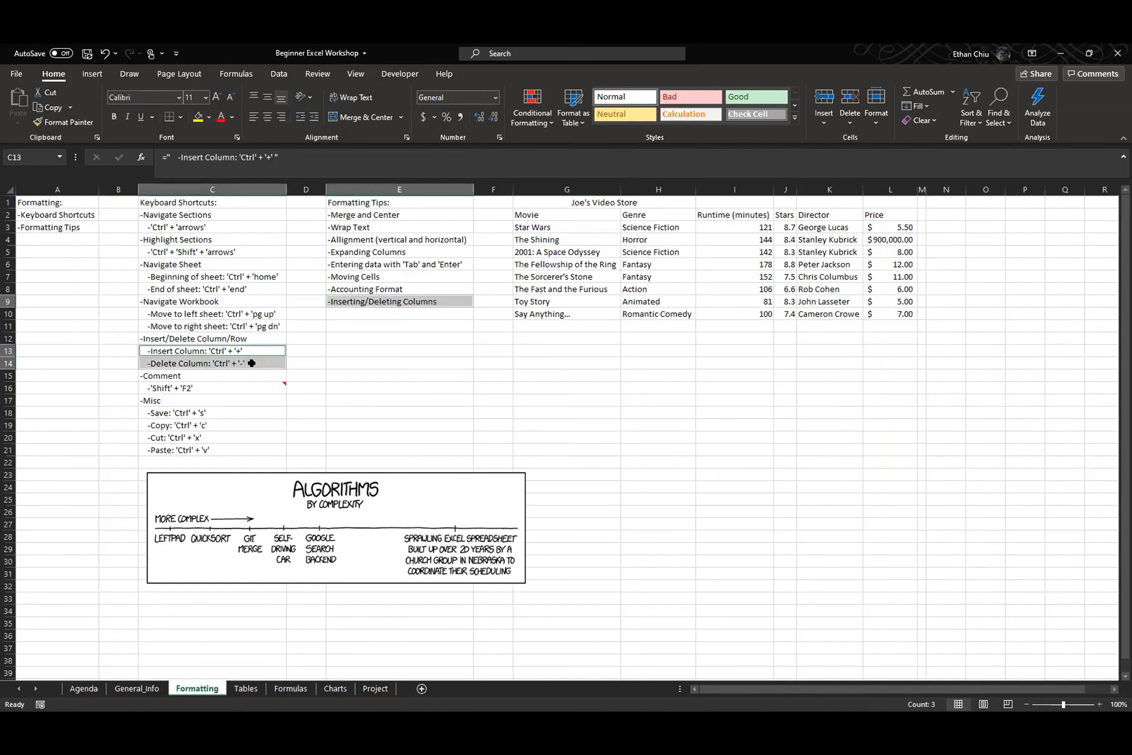
pyautogui.click(252, 361)
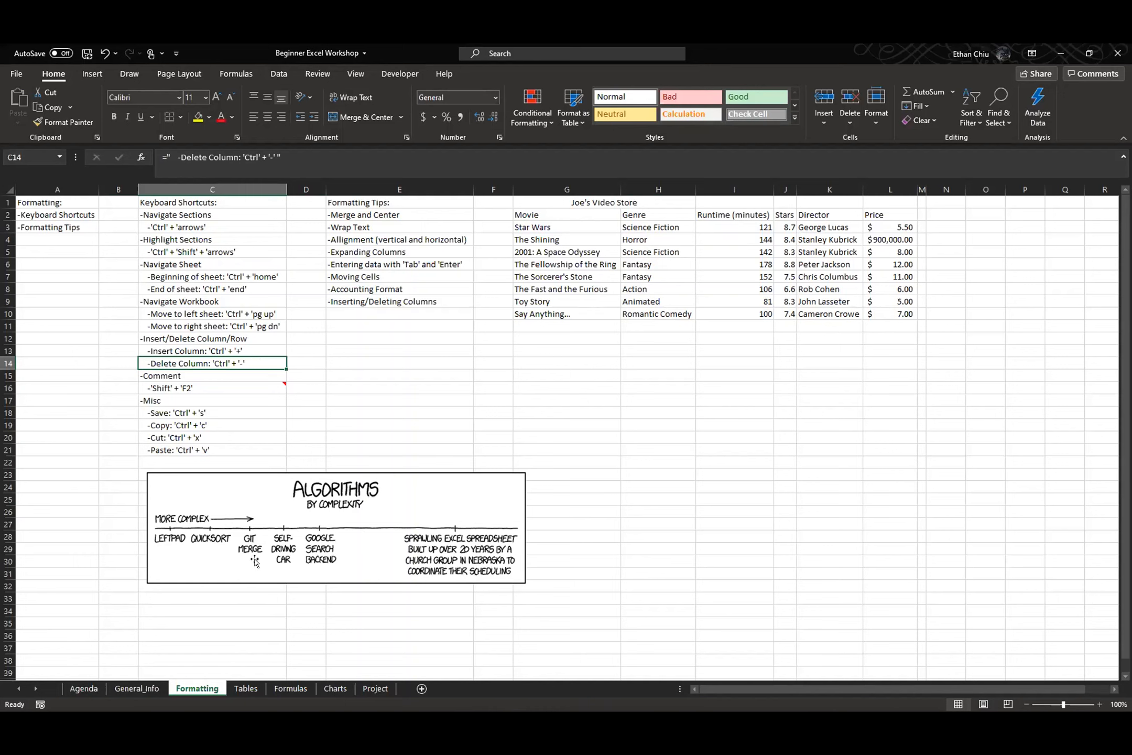
pyautogui.click(267, 387)
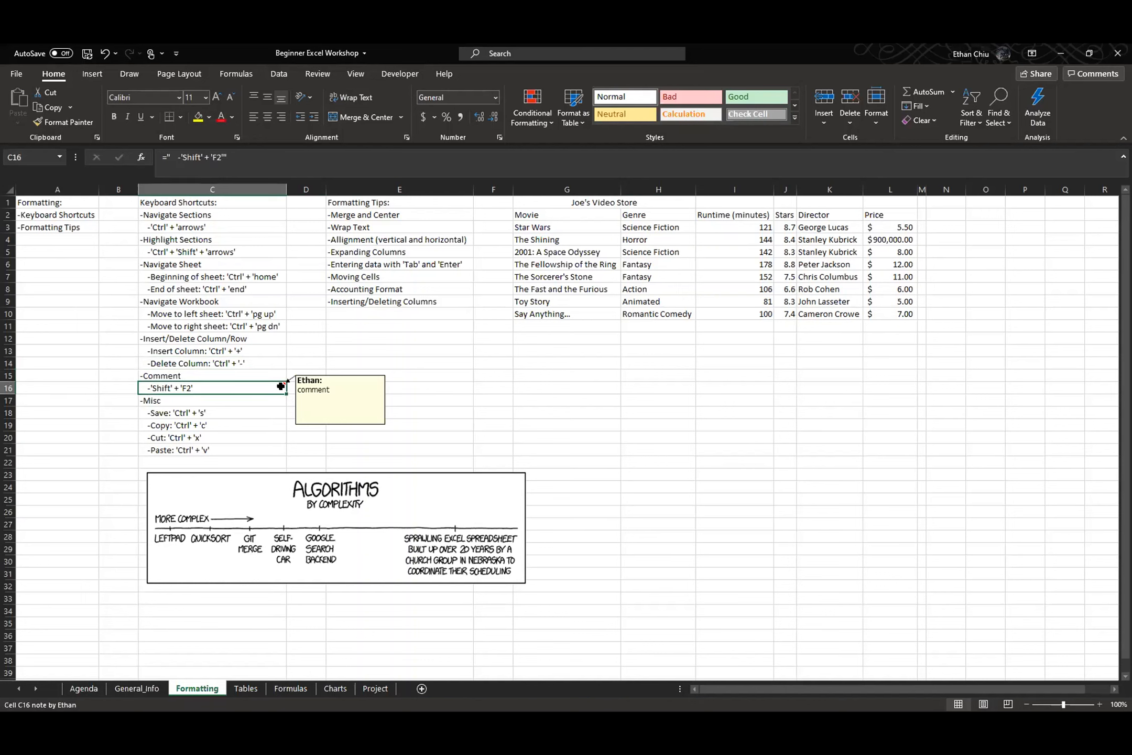
# - Open the note on cell C16 for editing, select its box, and leave it
pyautogui.hotkey('shift', 'F2')
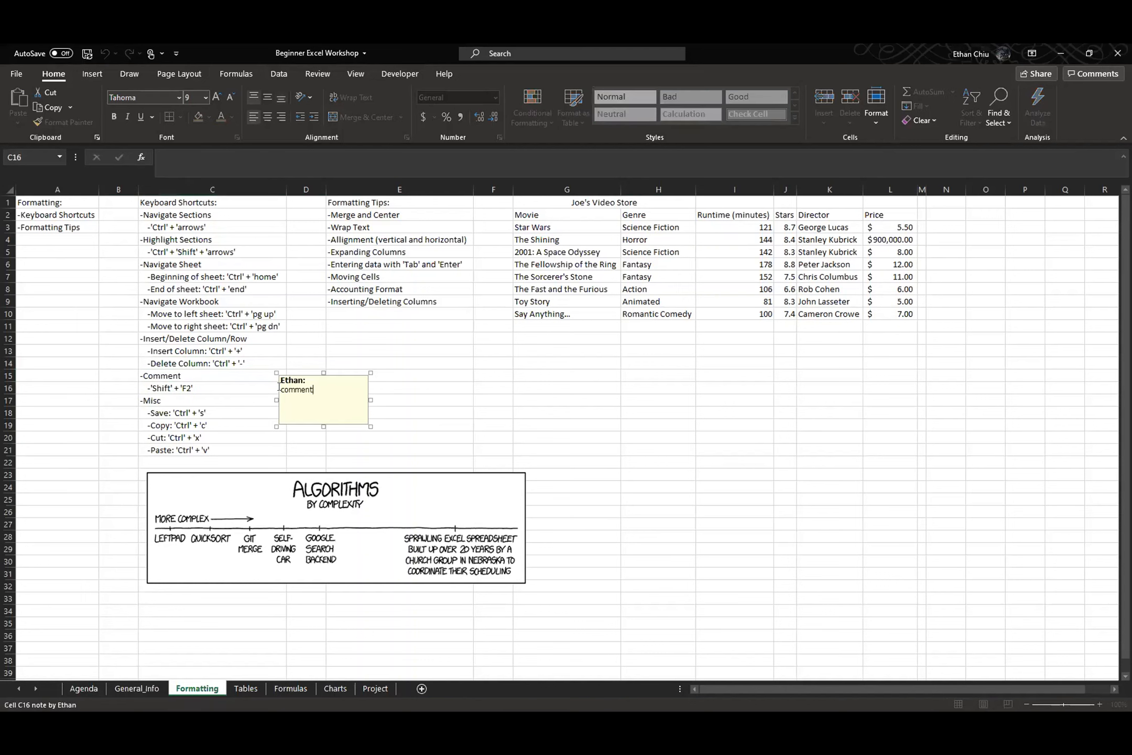
pyautogui.click(334, 373)
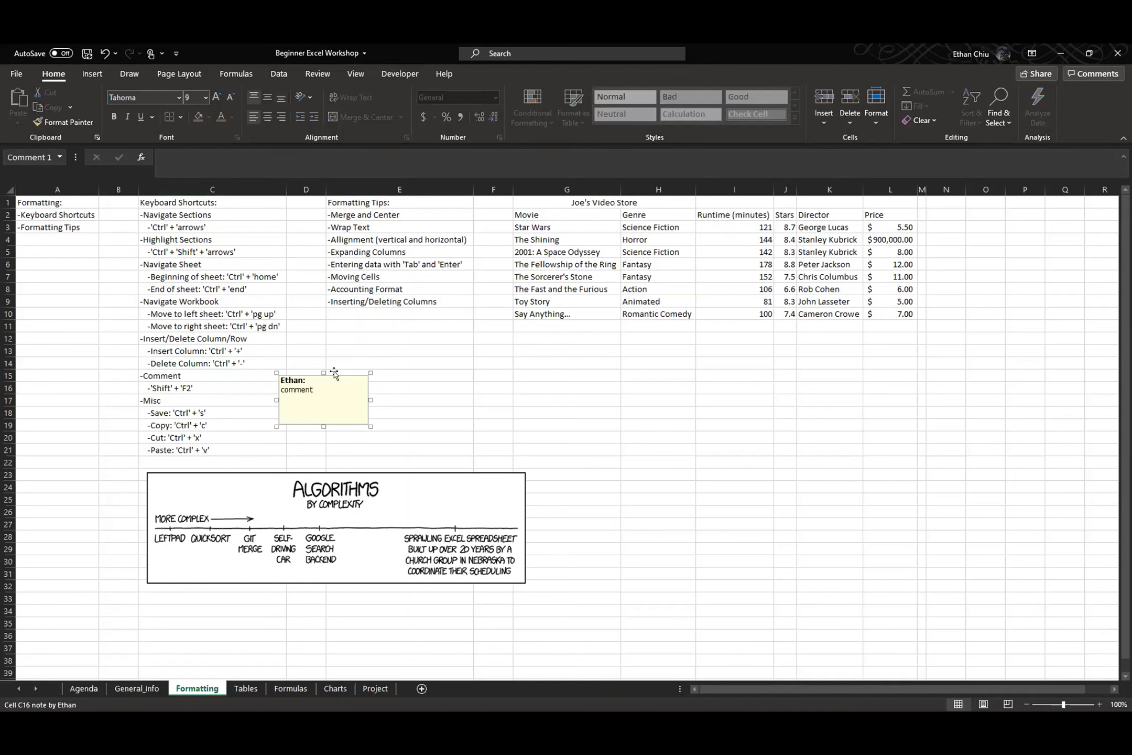
pyautogui.press('Escape')
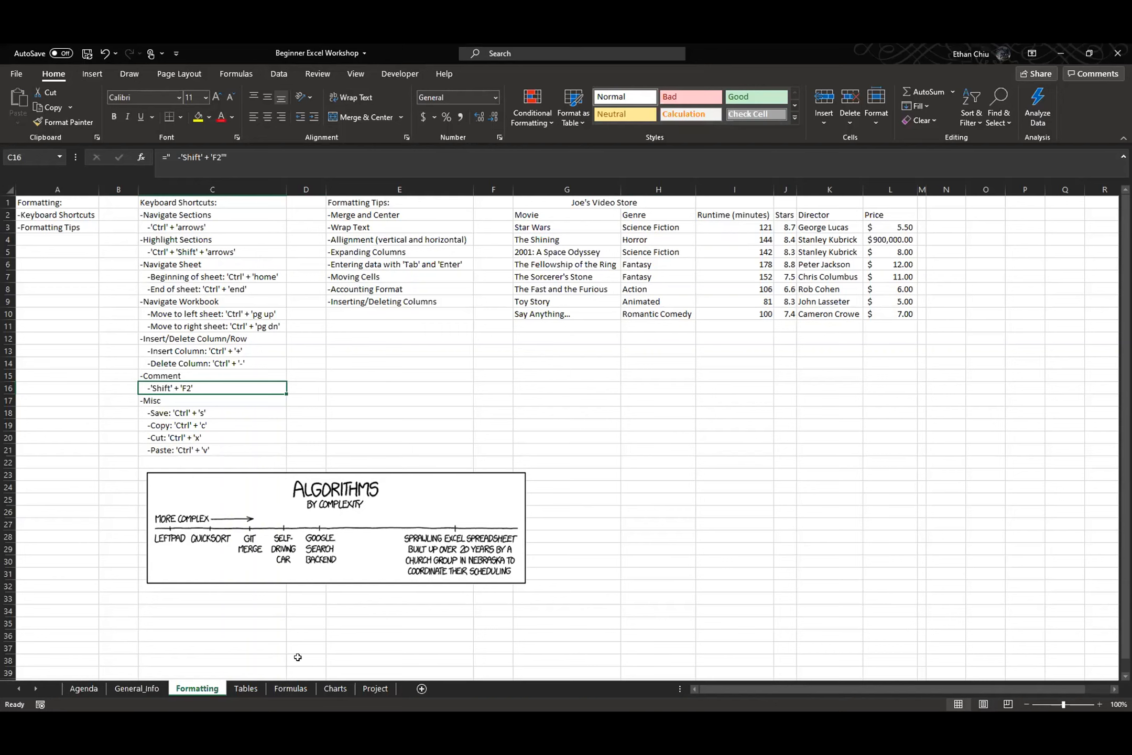
# - Go to the Tables sheet and highlight the Joe's Video Store movie data in I2:O17
pyautogui.click(247, 688)
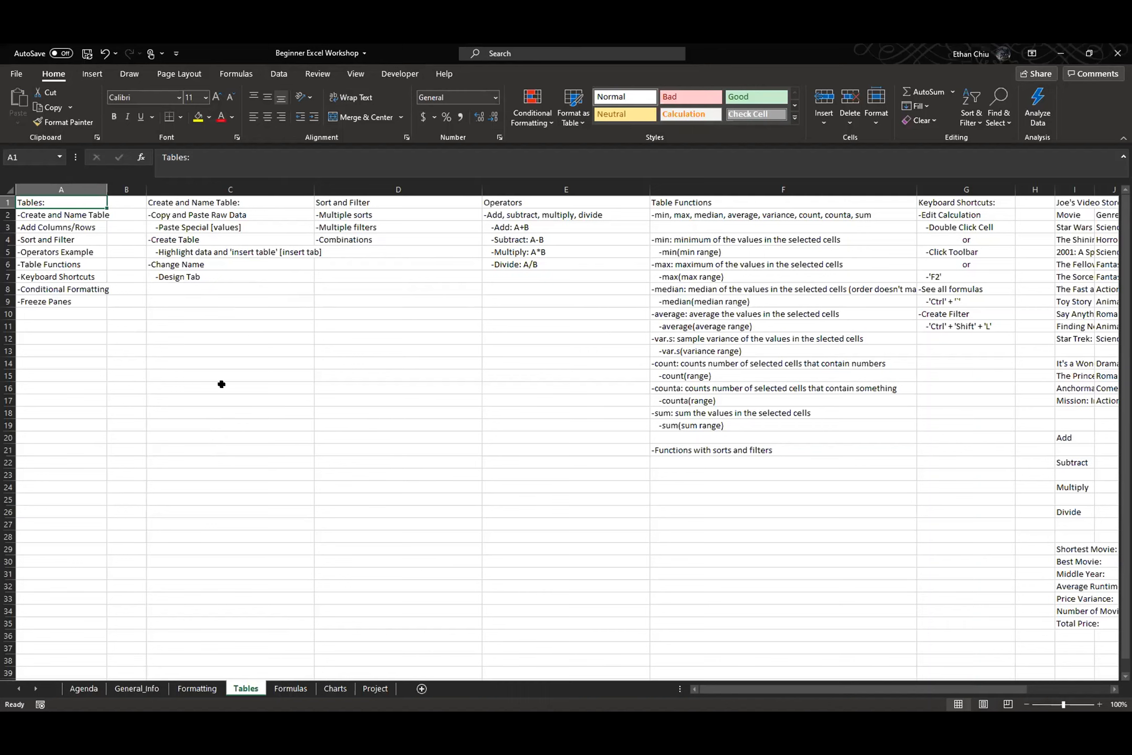
pyautogui.hscroll(3, 778, 318)
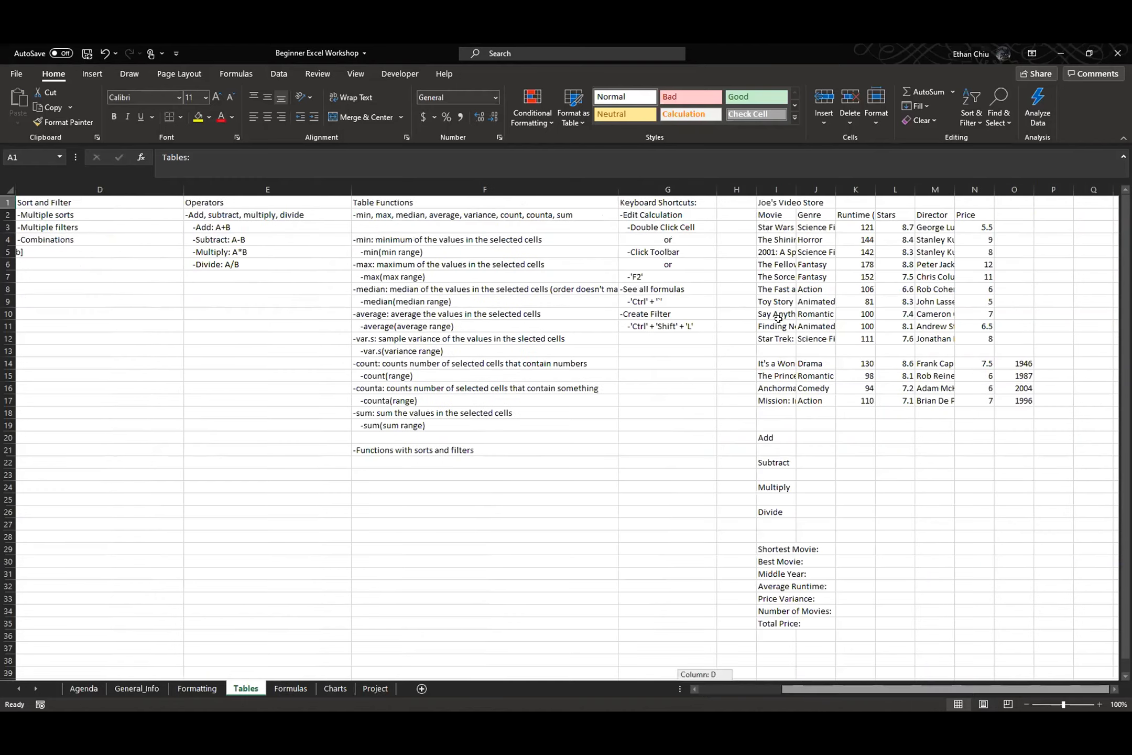
pyautogui.moveTo(770, 215); pyautogui.dragTo(1017, 400)
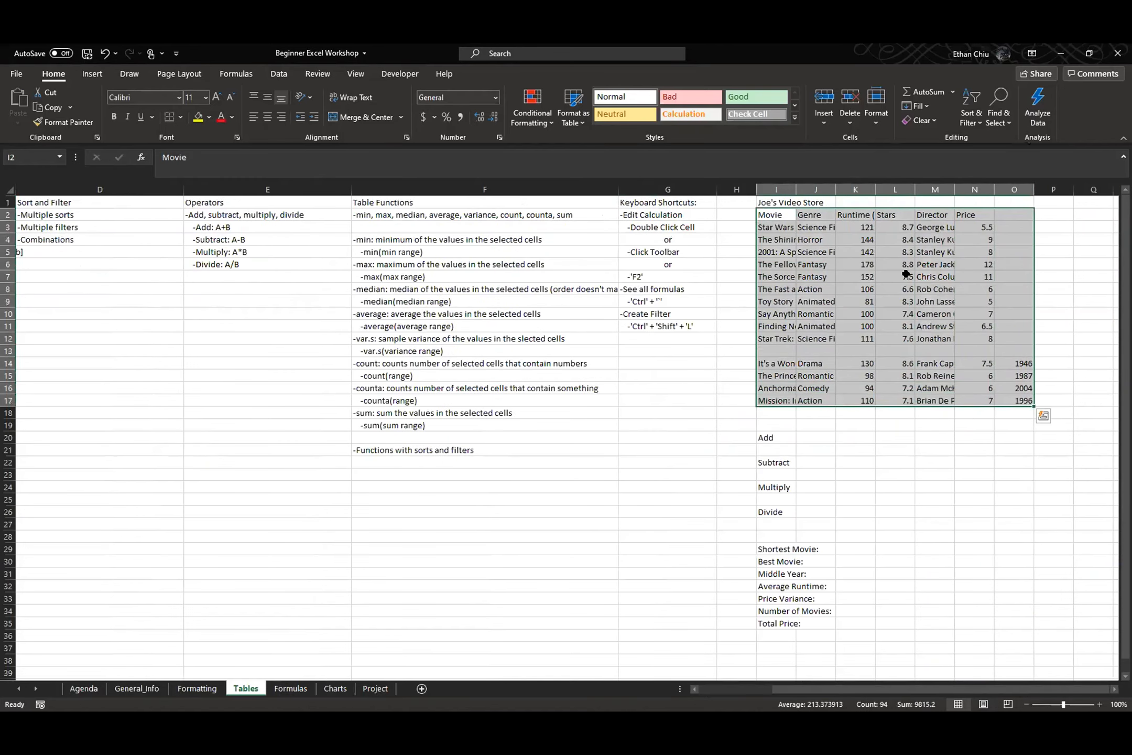
pyautogui.click(777, 201)
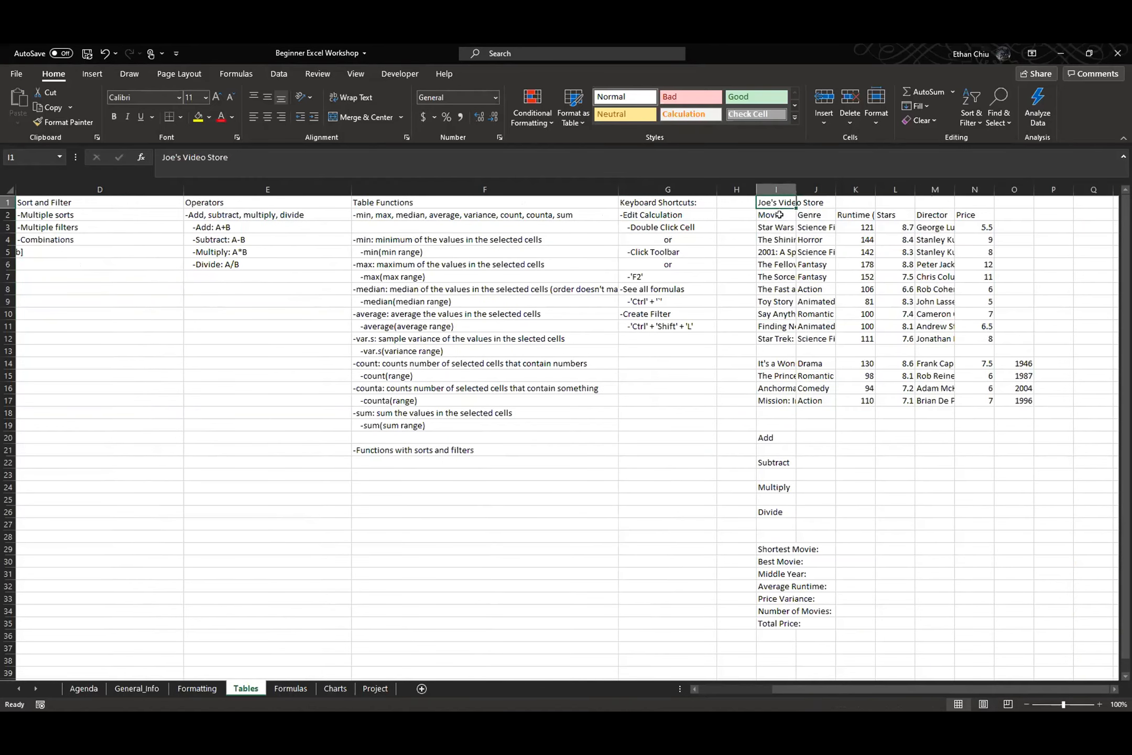
# - Convert the movie data into a table with headers, selecting I2:N17 and extending the table range to column O
pyautogui.click(779, 215)
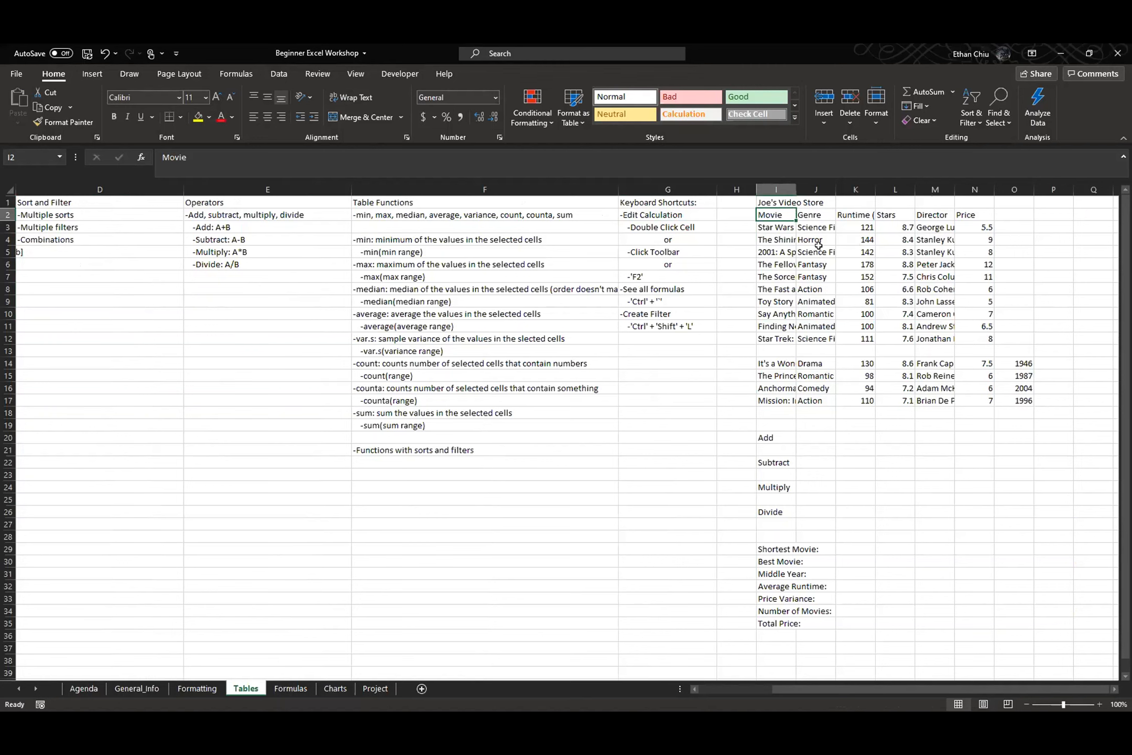
pyautogui.hotkey('ctrl', 'shift', 'Down')
pyautogui.hotkey('shift', 'Down')
pyautogui.hotkey('shift', 'Down')
pyautogui.hotkey('shift', 'Down')
pyautogui.hotkey('shift', 'Down')
pyautogui.hotkey('shift', 'Down')
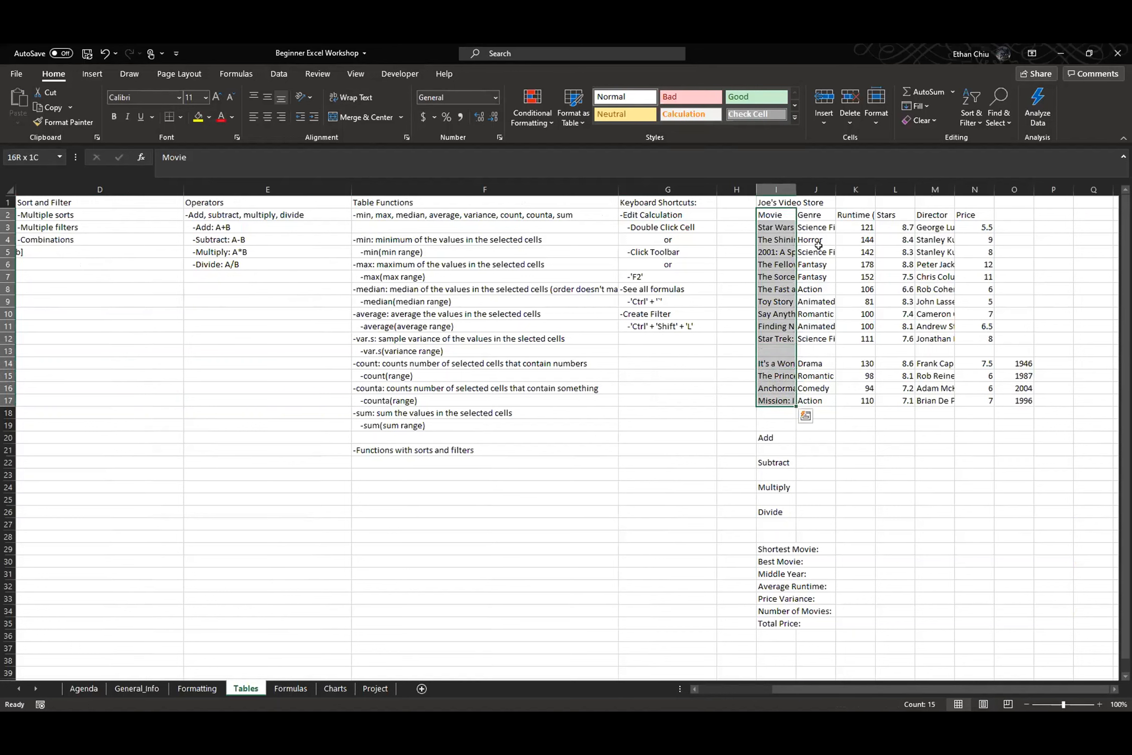
pyautogui.hotkey('shift', 'Right')
pyautogui.hotkey('shift', 'Right')
pyautogui.hotkey('shift', 'Right')
pyautogui.hotkey('shift', 'Right')
pyautogui.hotkey('shift', 'Right')
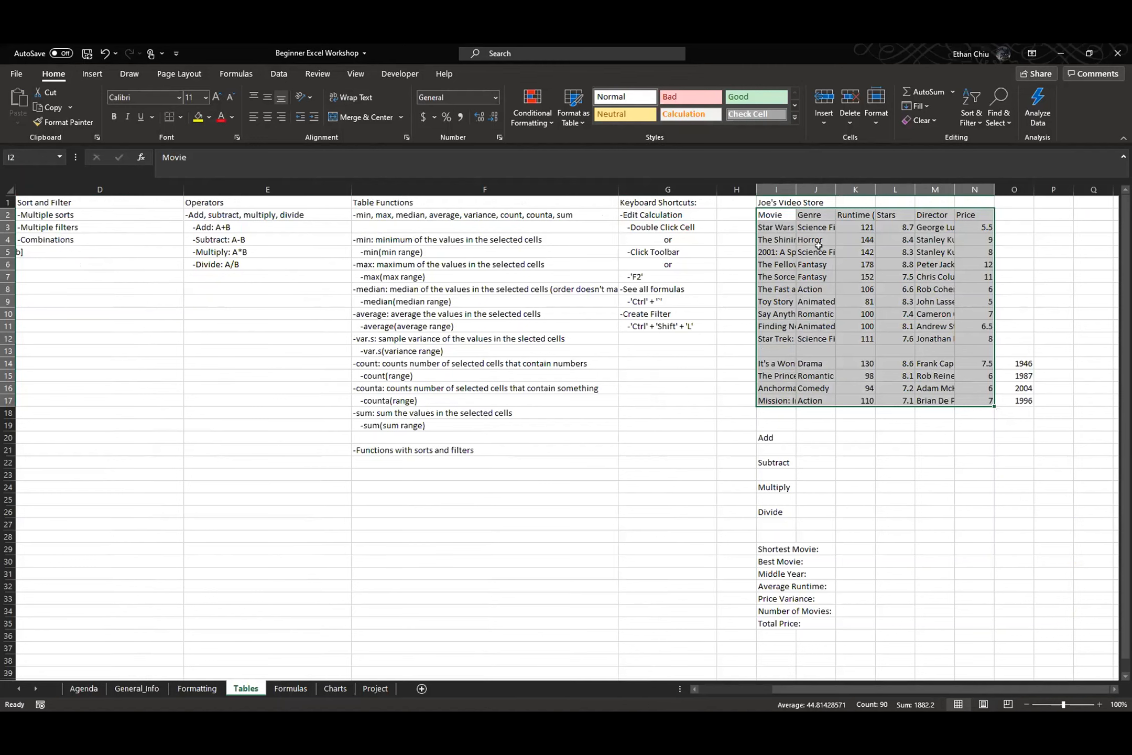
pyautogui.hotkey('ctrl', 't')
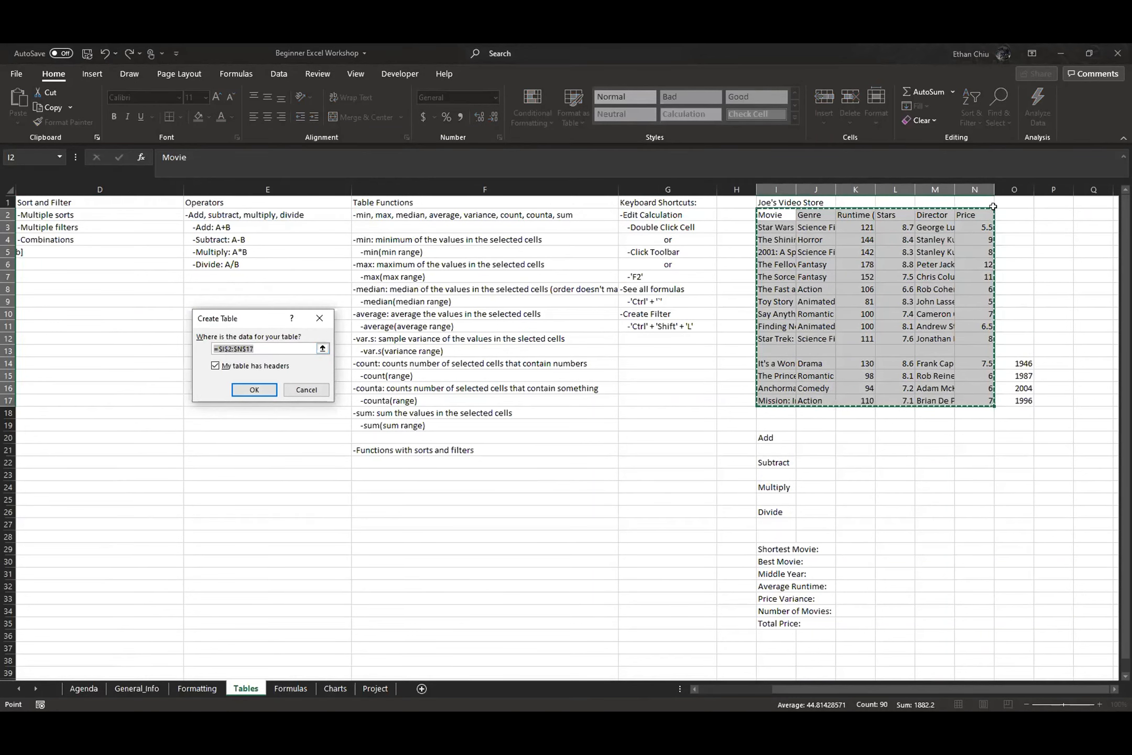
pyautogui.click(243, 348)
pyautogui.press('BackSpace')
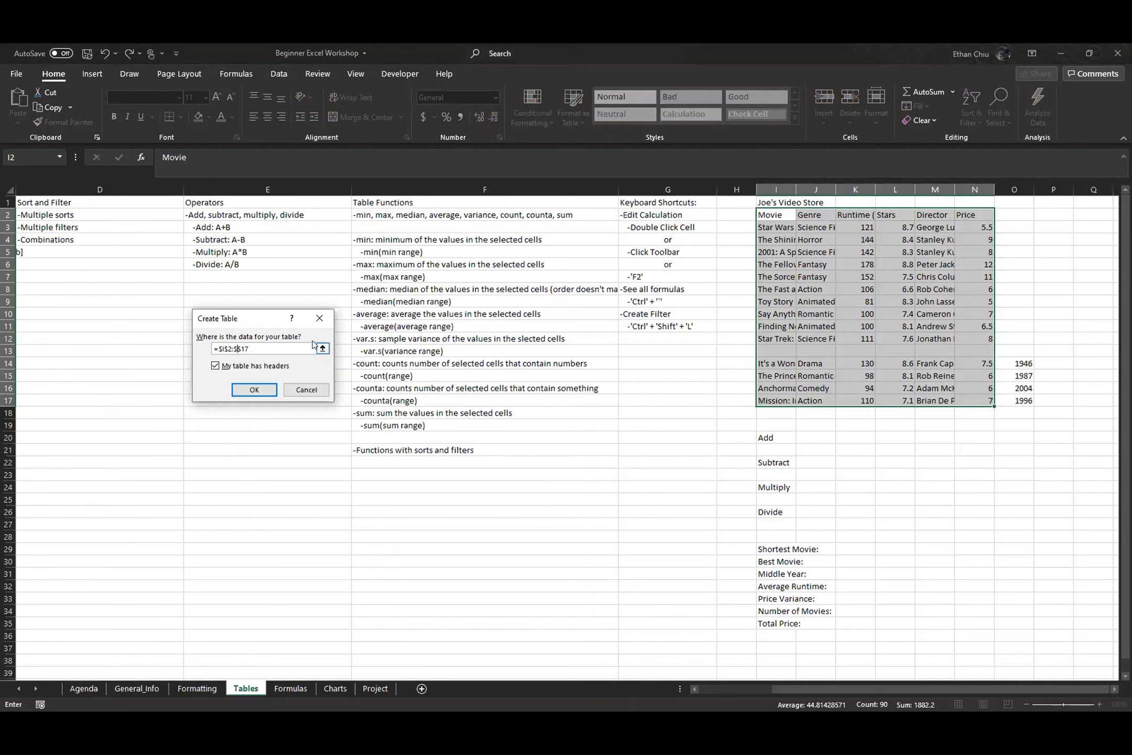
pyautogui.write('O')
pyautogui.press('Tab')
pyautogui.click(265, 394)
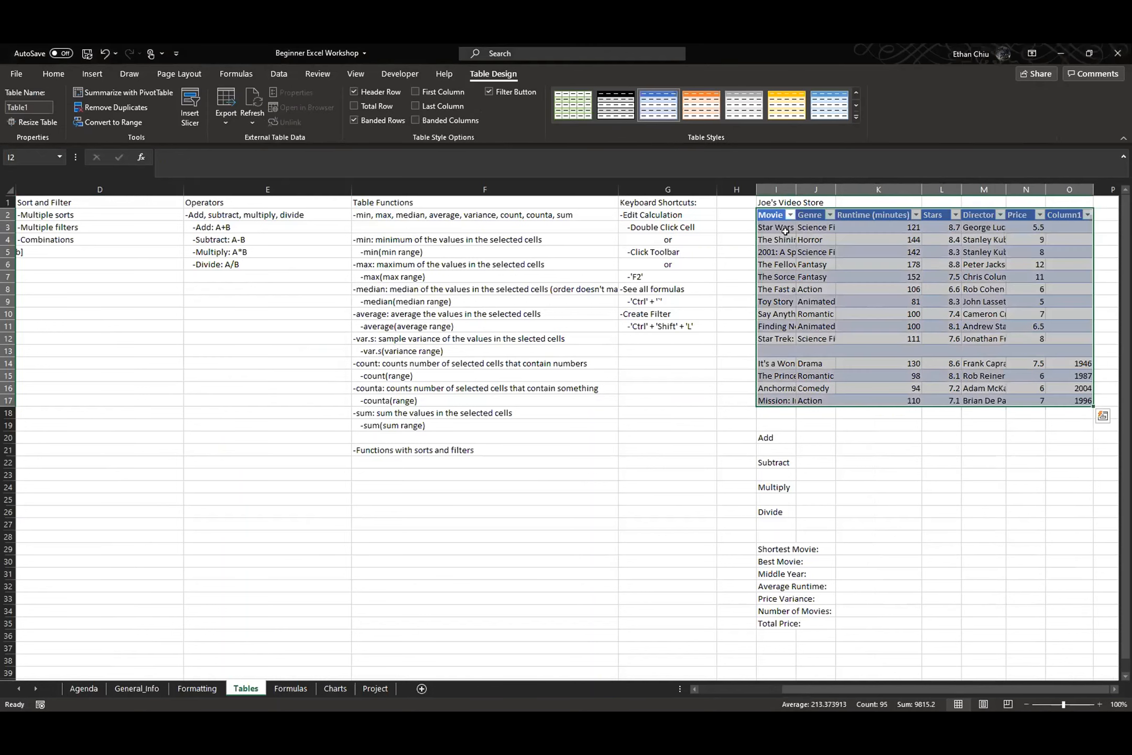
# - Filter the table's Movie column to exclude The Shining
pyautogui.click(779, 230)
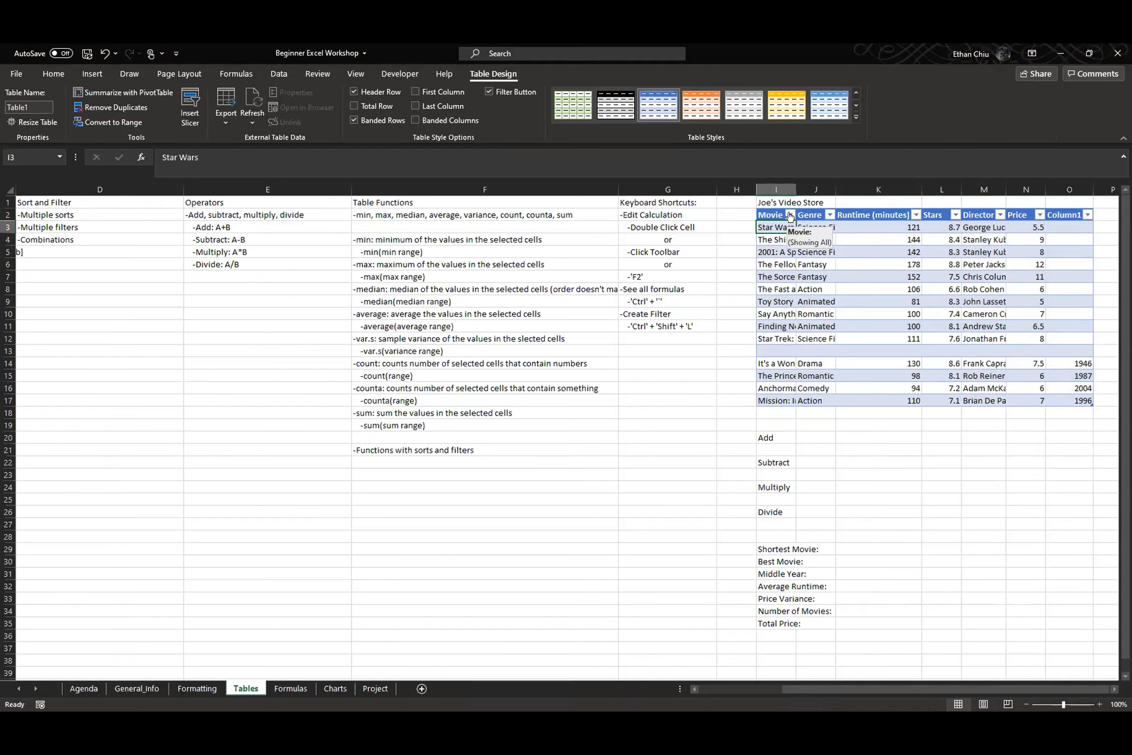
pyautogui.click(790, 215)
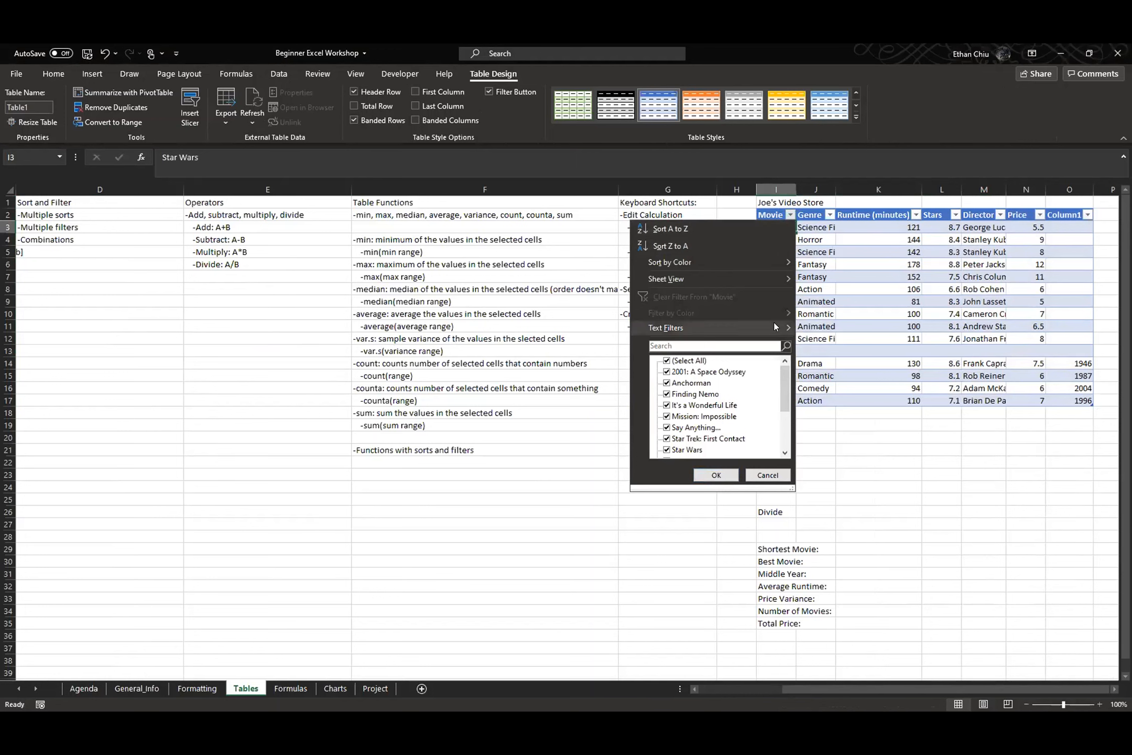
pyautogui.moveTo(774, 326)
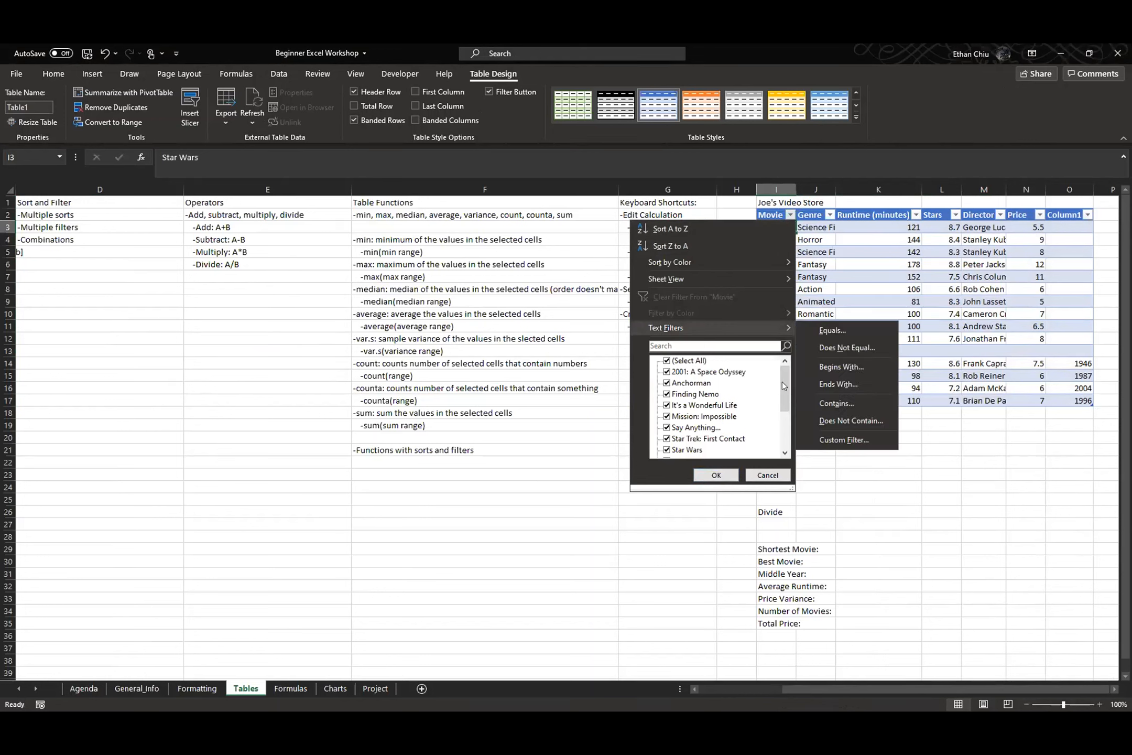
pyautogui.moveTo(782, 381); pyautogui.dragTo(778, 425)
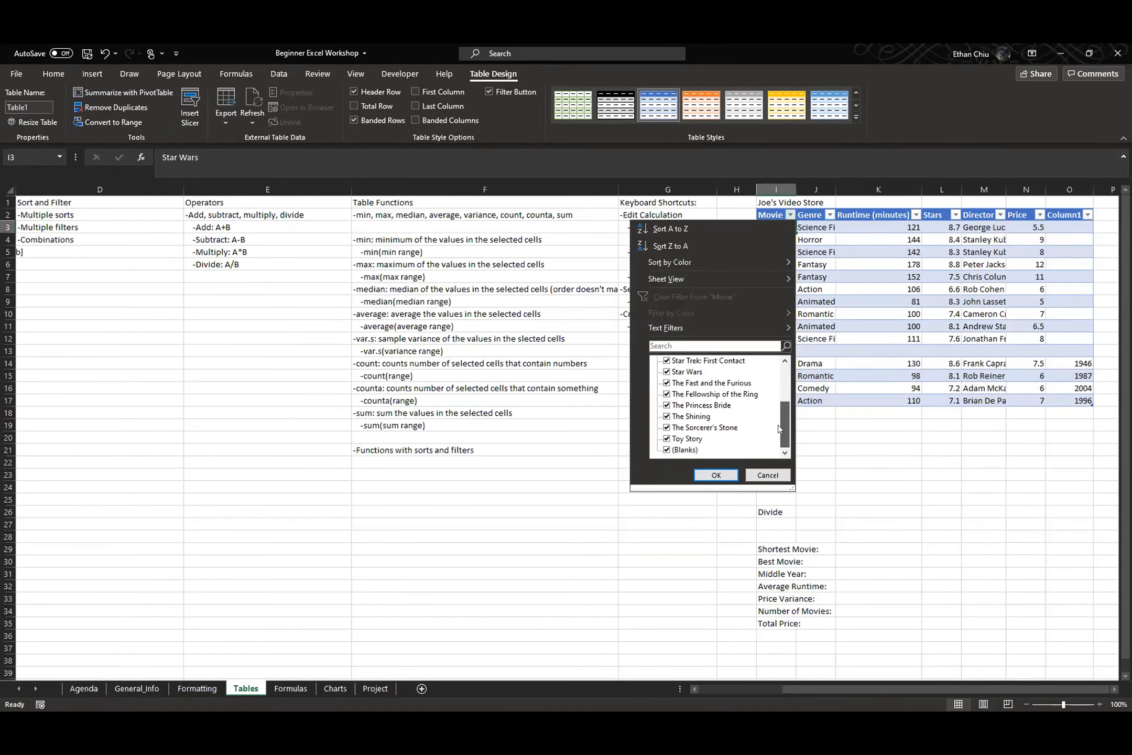
pyautogui.click(667, 416)
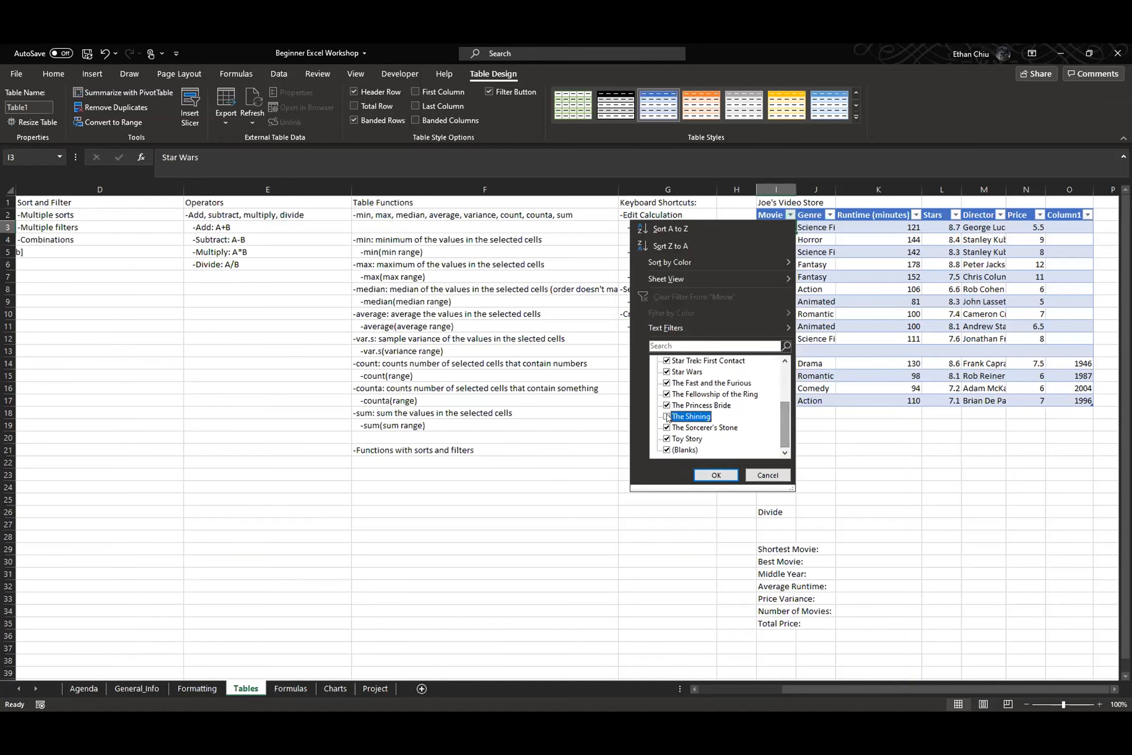
pyautogui.click(728, 476)
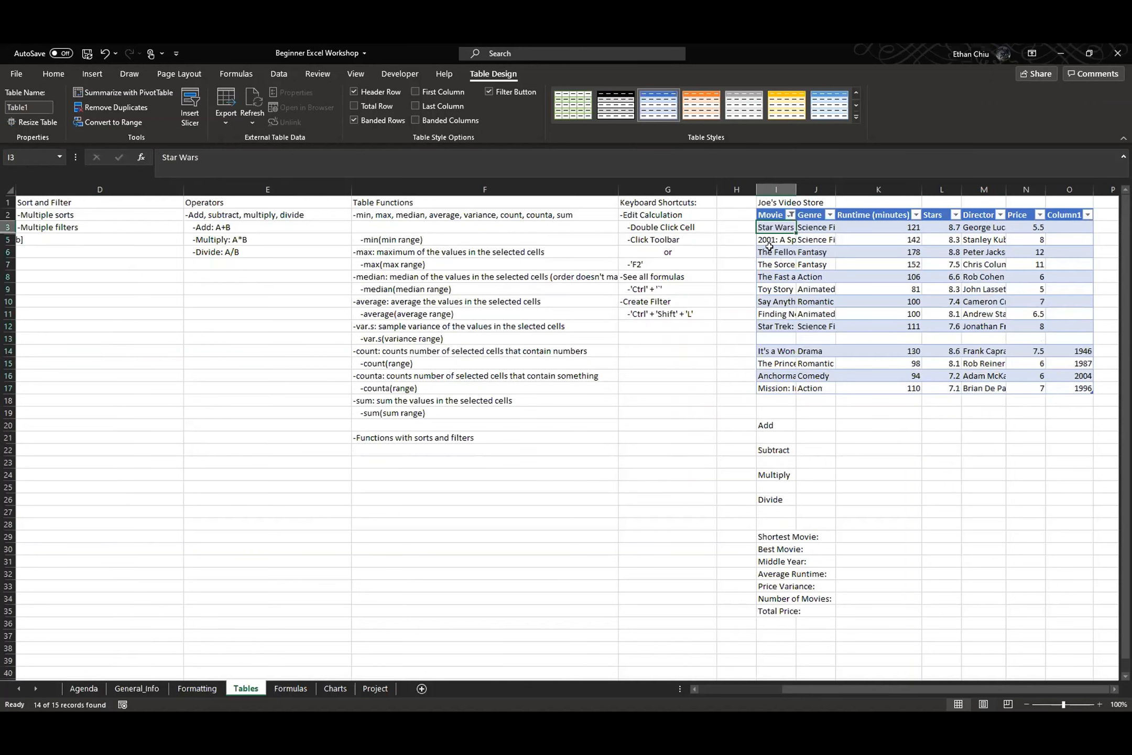
# - Include The Shining again in the Movie column filter
pyautogui.click(790, 214)
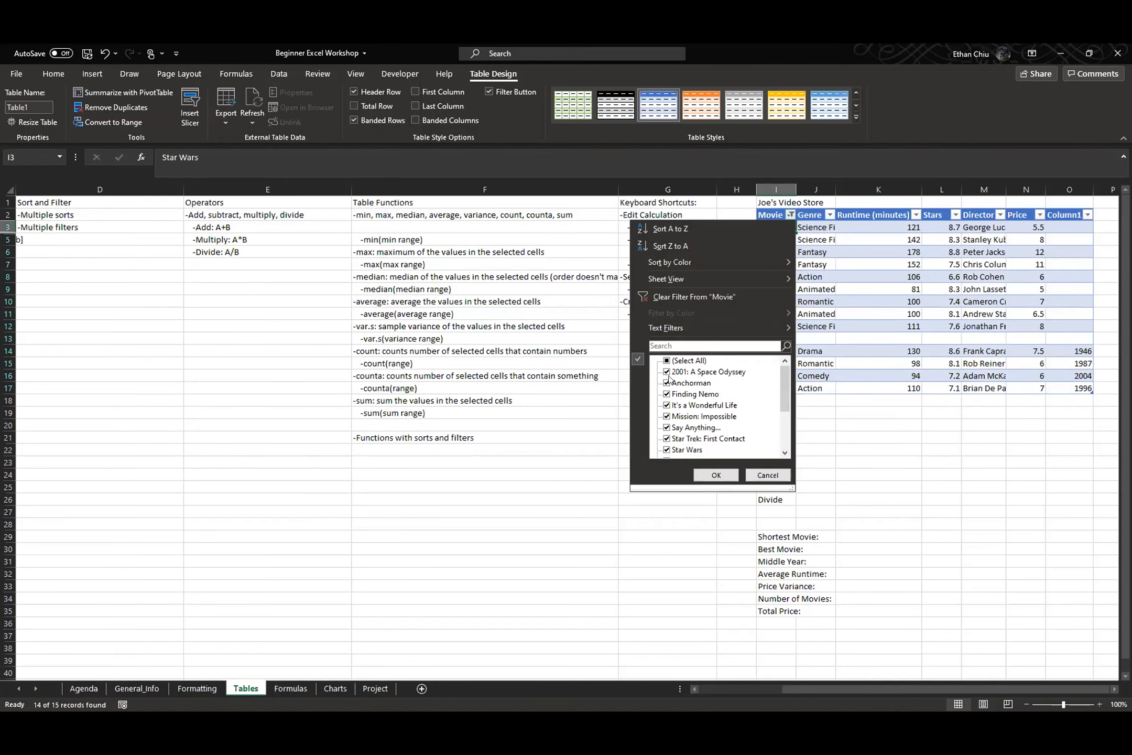
pyautogui.scroll(-2, 690, 426)
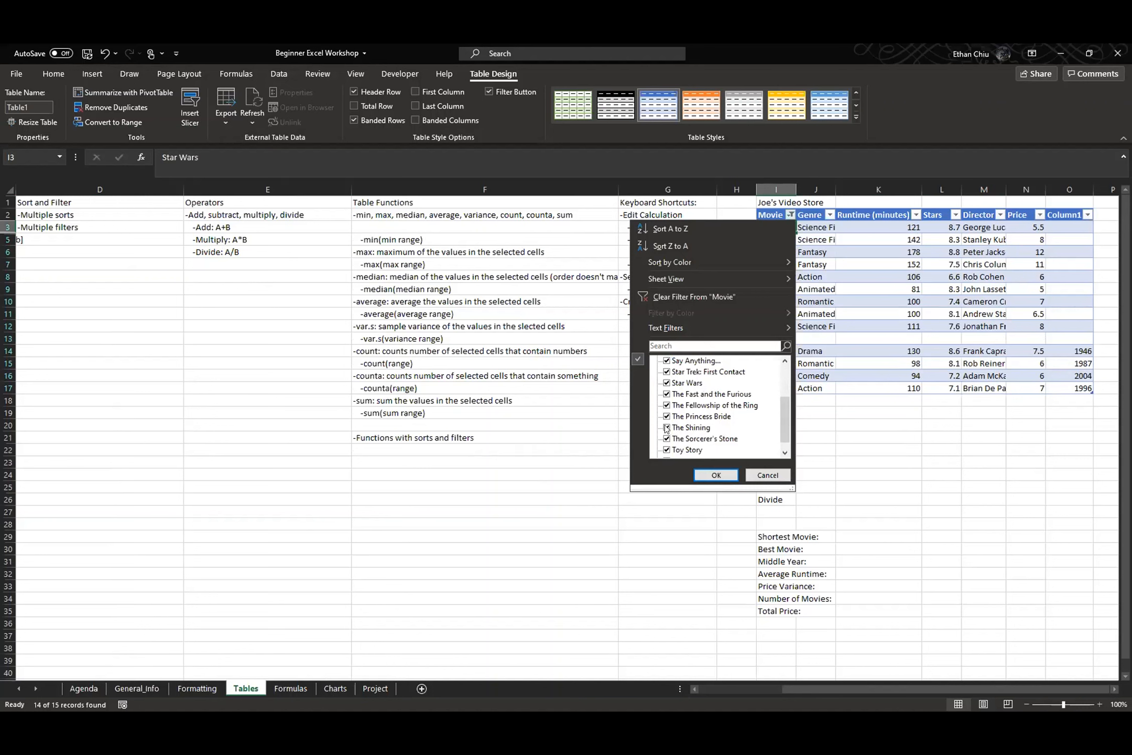
pyautogui.click(716, 475)
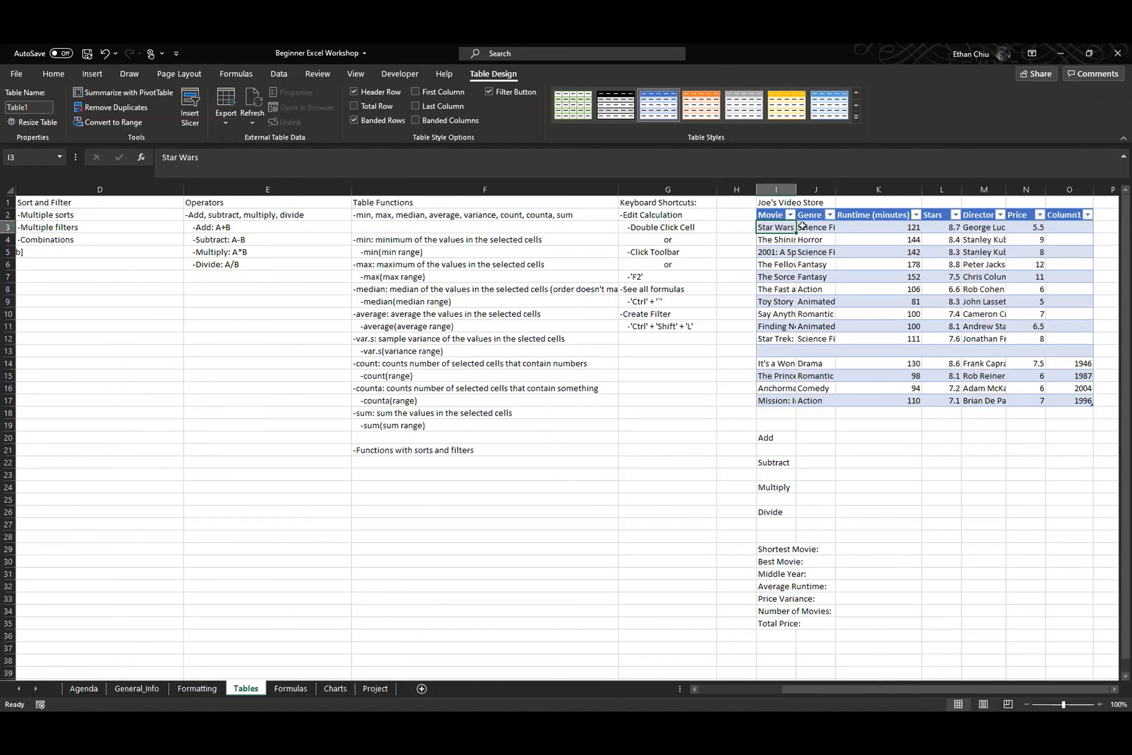
# - Apply the Accounting number format to the Star Wars price in cell N3
pyautogui.click(1030, 225)
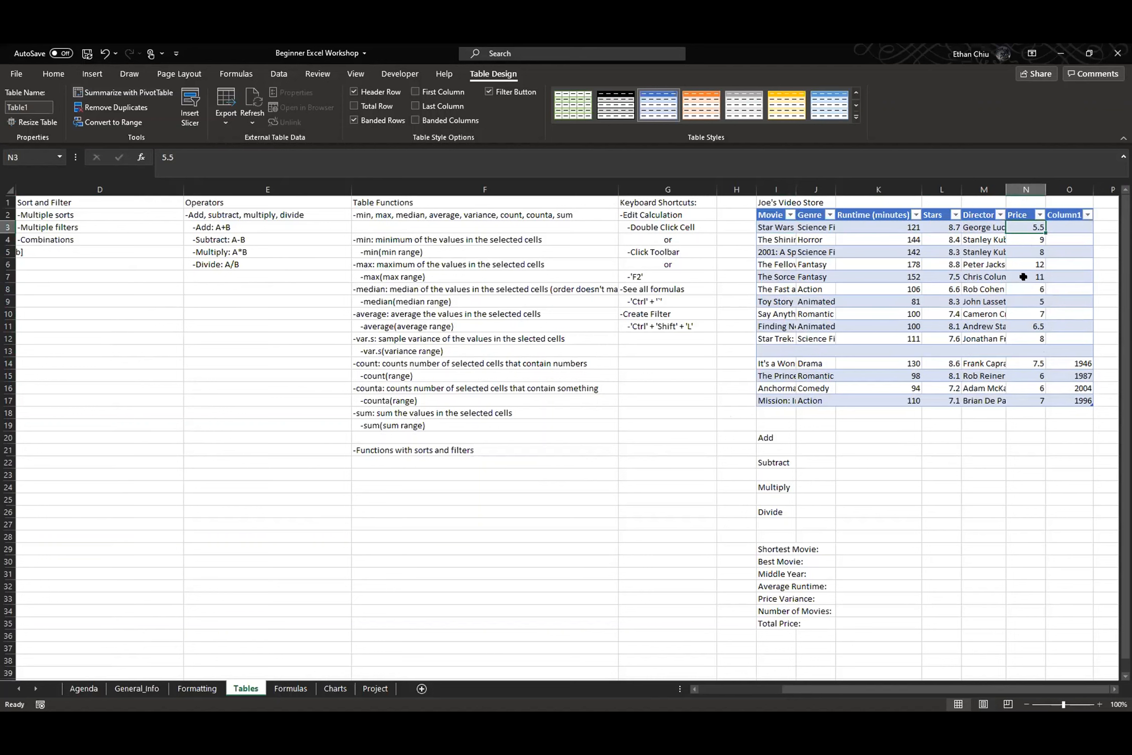
pyautogui.hotkey('ctrl', 'shift', 'Down')
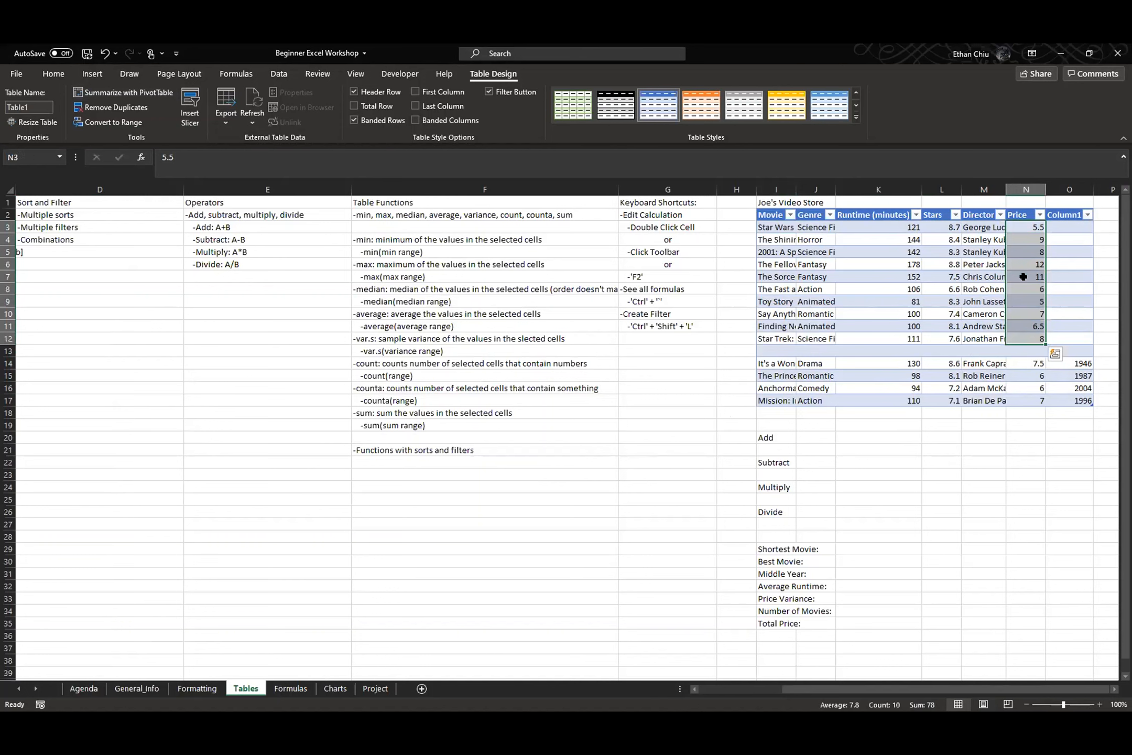
pyautogui.click(1030, 227)
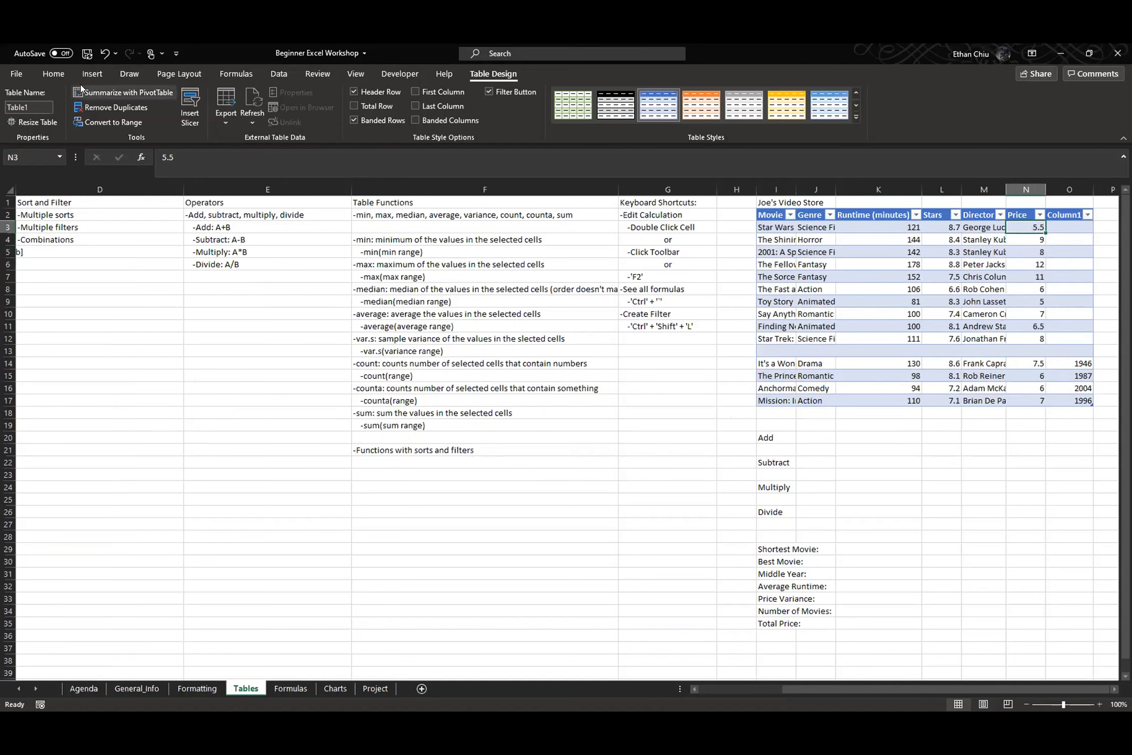
pyautogui.click(53, 73)
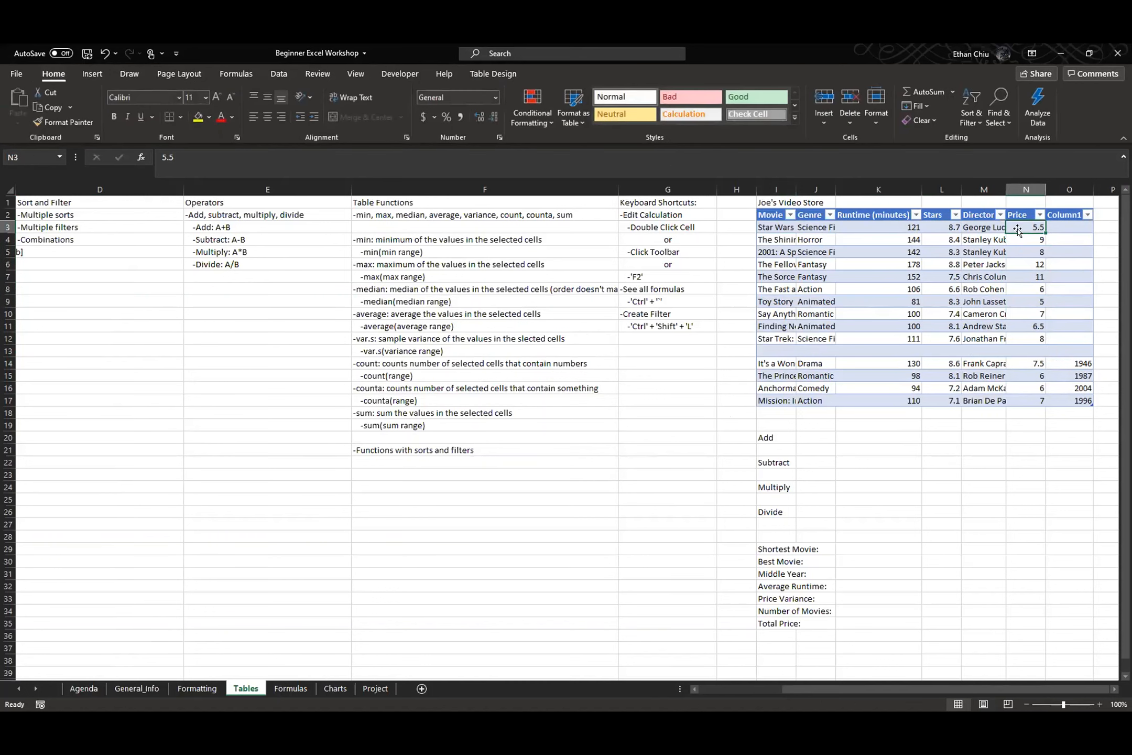
pyautogui.click(422, 118)
pyautogui.press('Down')
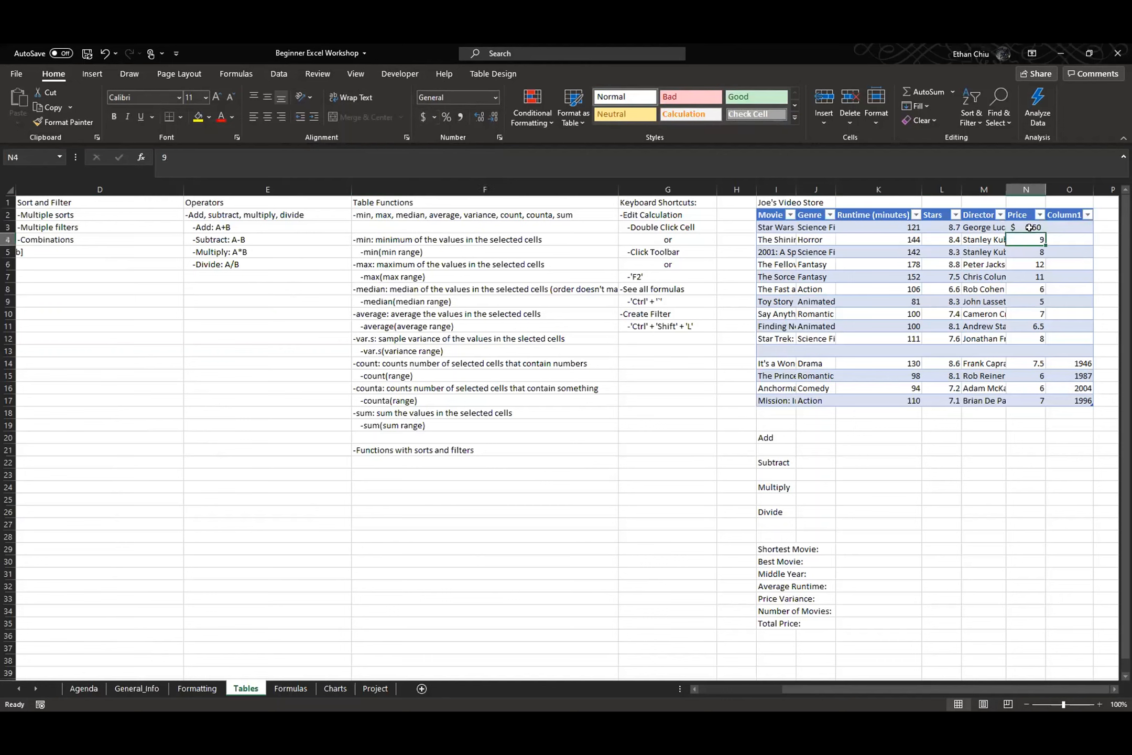
# - Apply the Accounting number format to all prices in N3:N17
pyautogui.click(1029, 227)
pyautogui.hotkey('ctrl', 'shift', 'Down')
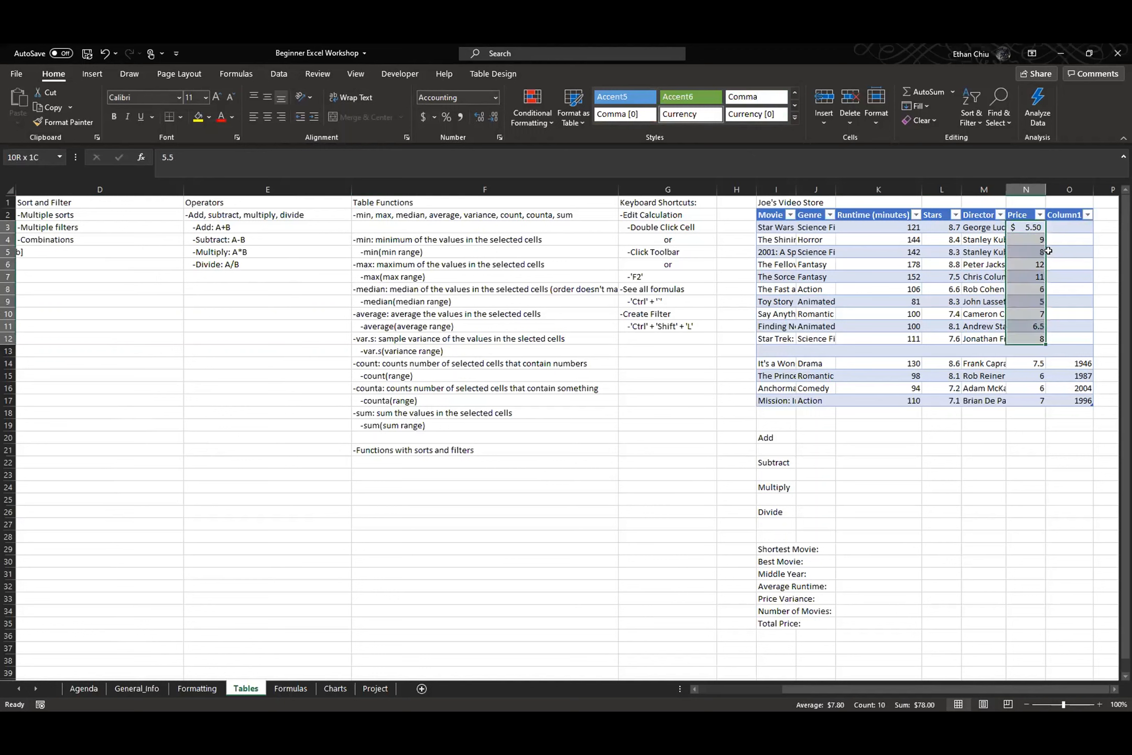
pyautogui.hotkey('ctrl', 'shift', 'Down')
pyautogui.hotkey('ctrl', 'shift', 'Down')
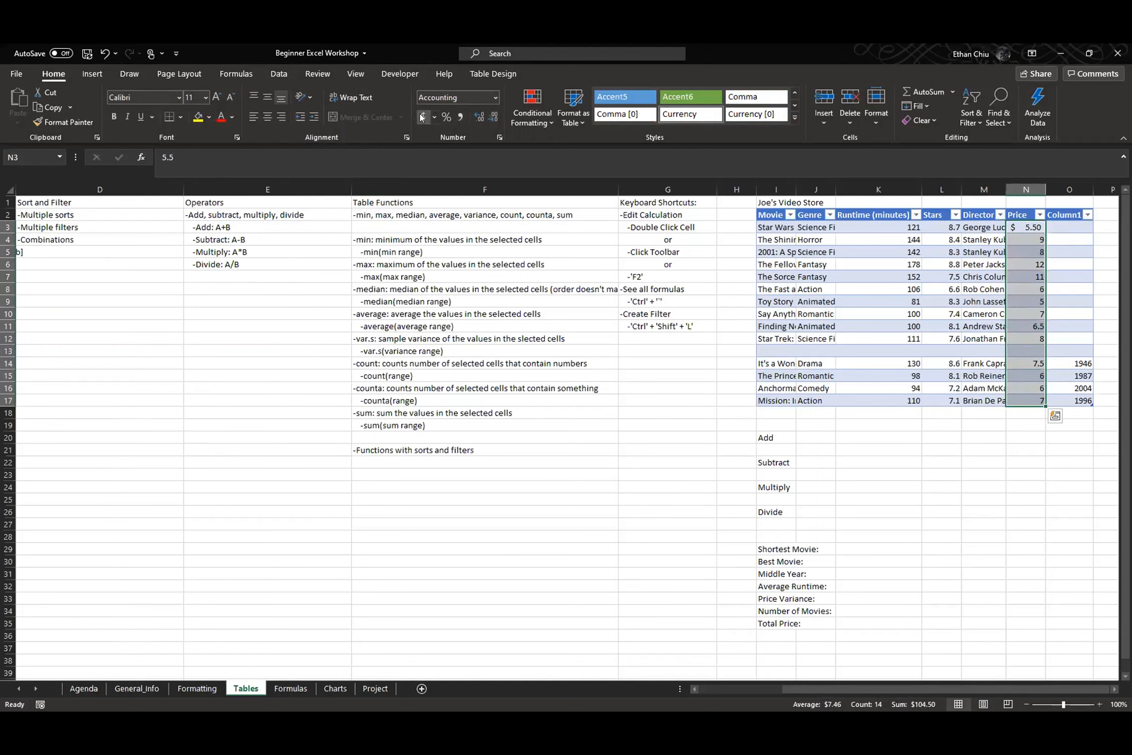
pyautogui.click(422, 117)
pyautogui.click(1062, 226)
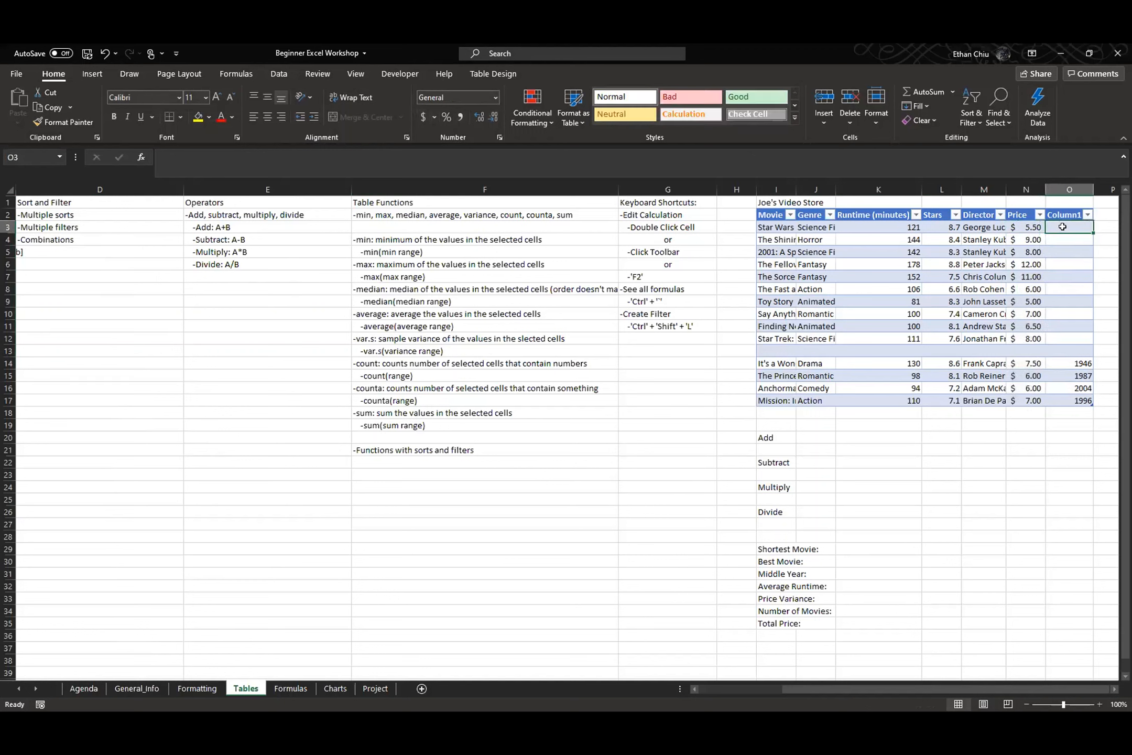
# - Add a new table column headed "Runtime (hrs)" in P2
pyautogui.click(1098, 225)
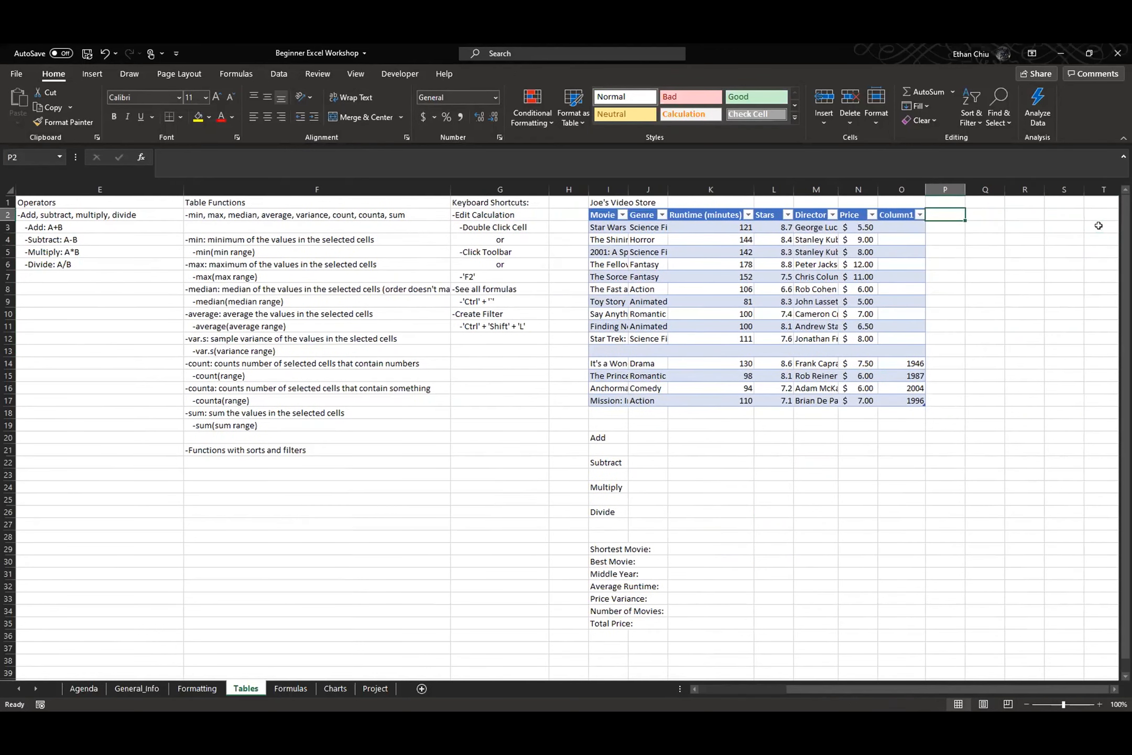
pyautogui.write('Price')
pyautogui.press('BackSpace')
pyautogui.press('BackSpace')
pyautogui.press('BackSpace')
pyautogui.press('BackSpace')
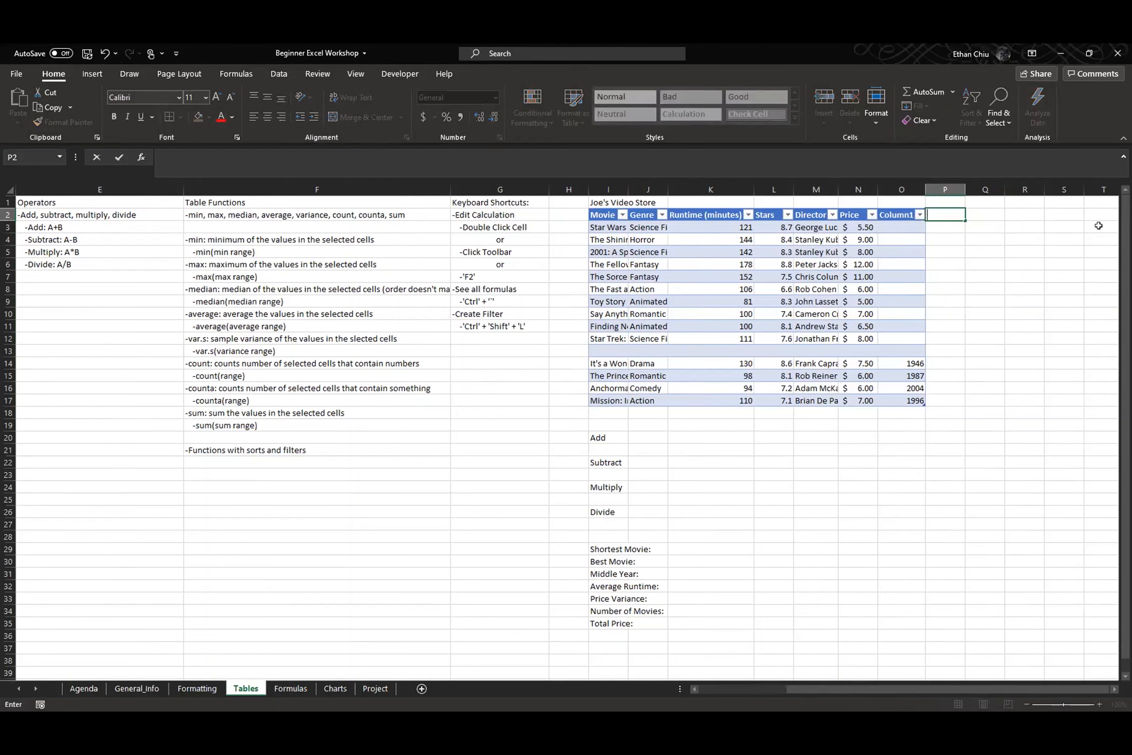
pyautogui.write('Runtime')
pyautogui.write(' (hrs)')
pyautogui.press('Return')
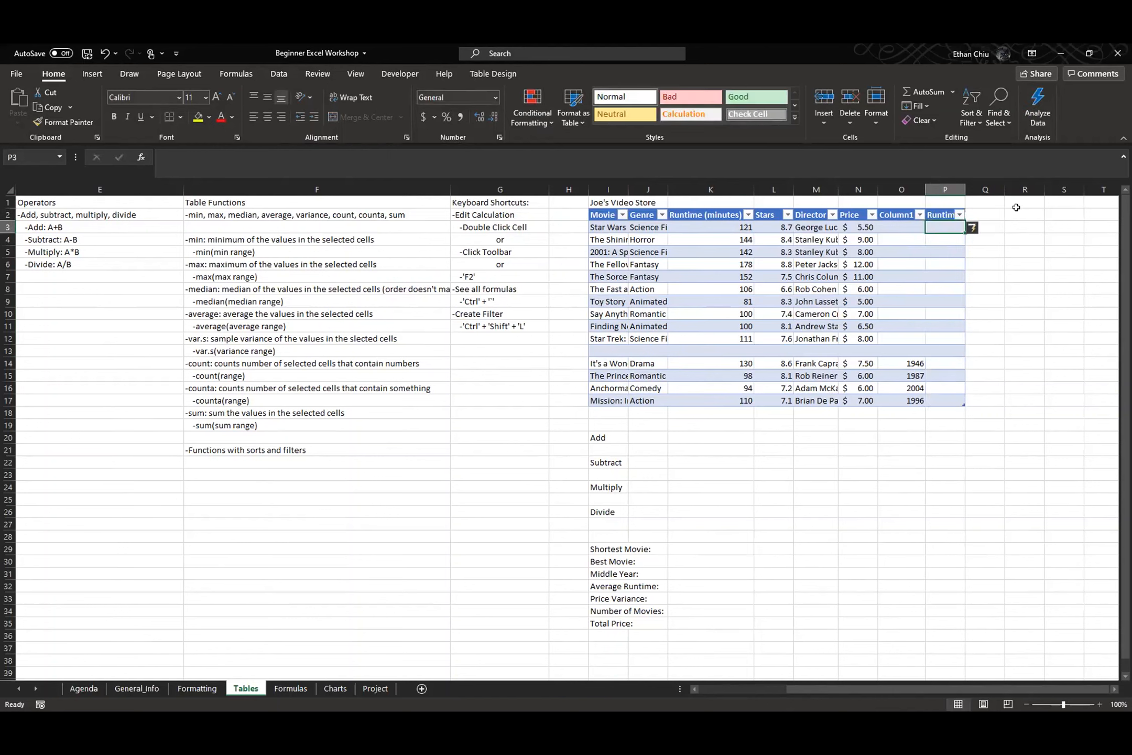
pyautogui.write('=')
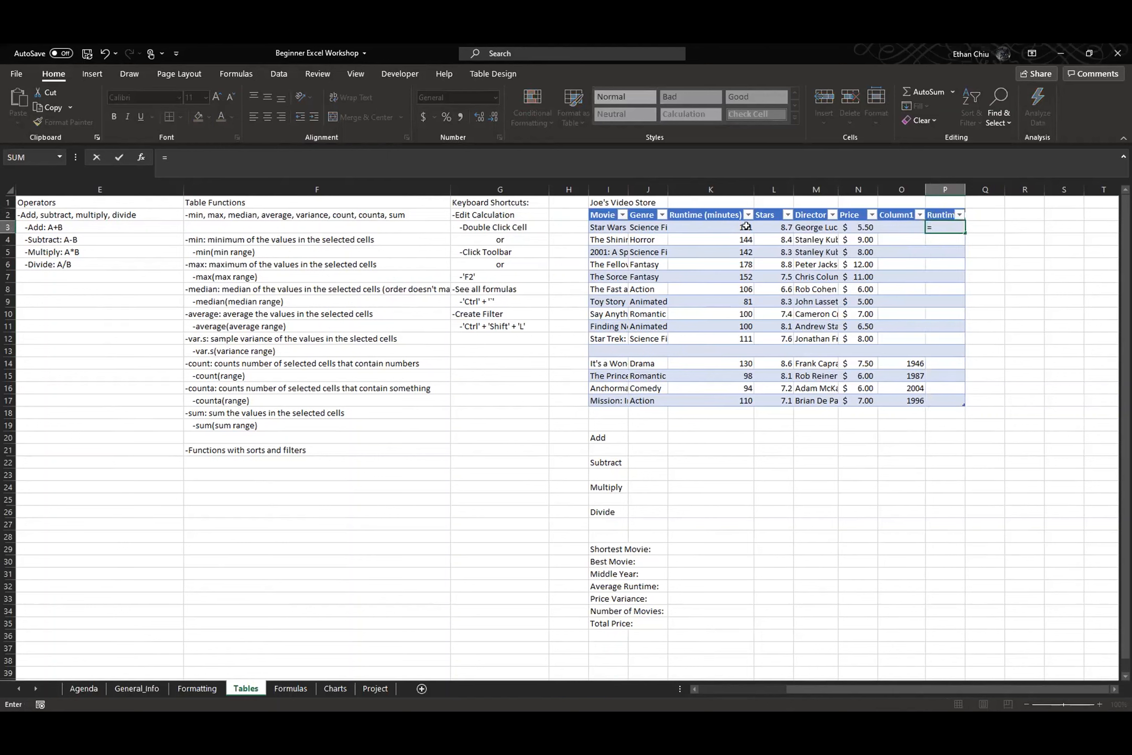
pyautogui.click(729, 226)
pyautogui.write('/')
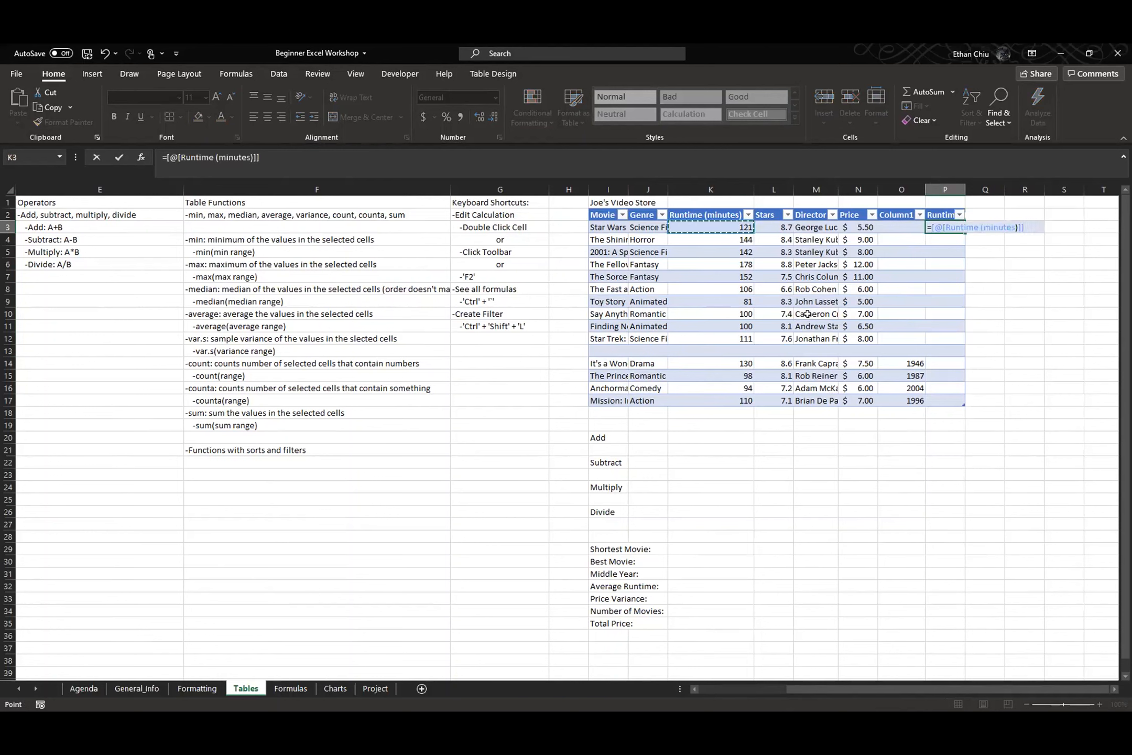
pyautogui.click(784, 227)
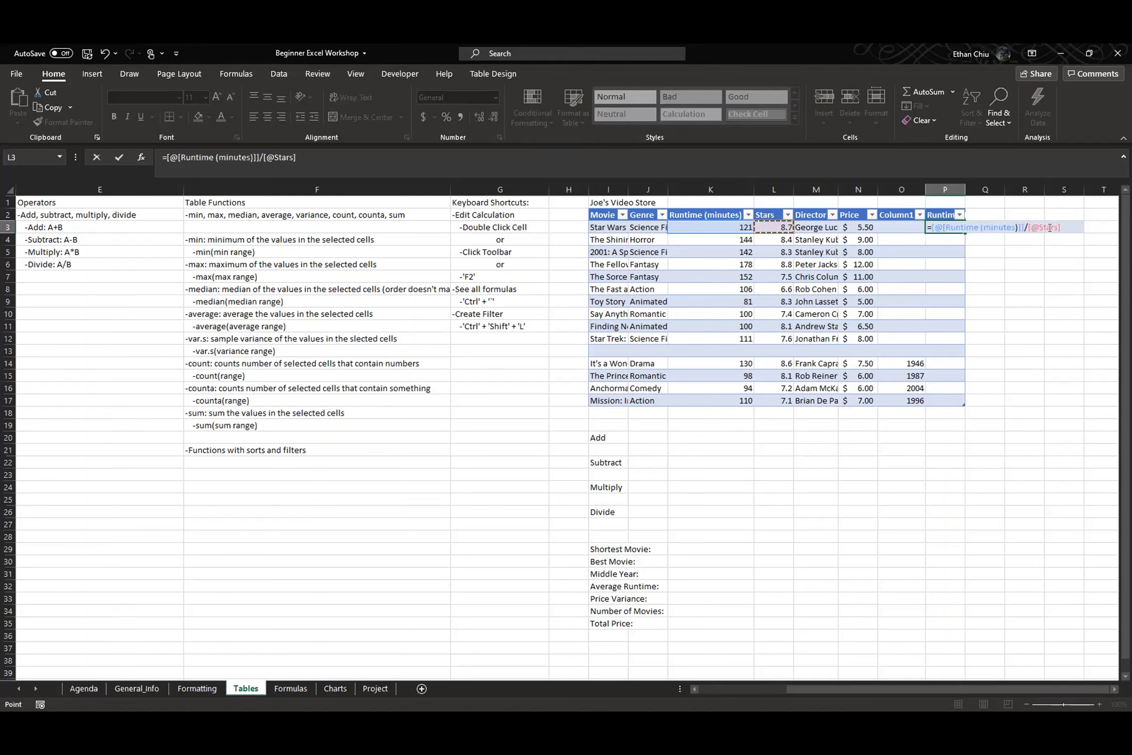
pyautogui.press('Return')
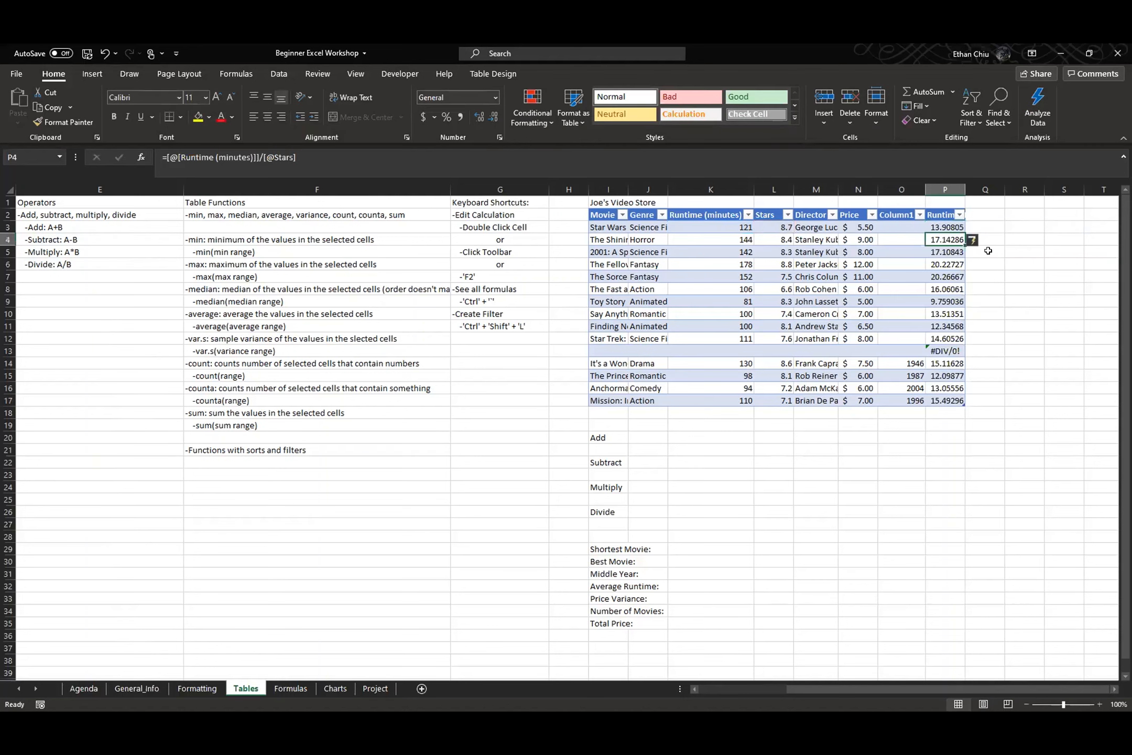
# - Examine the calculated values in P3:P17 and the blank runtime and stars cells in row 13 behind the error
pyautogui.moveTo(956, 225); pyautogui.dragTo(947, 401)
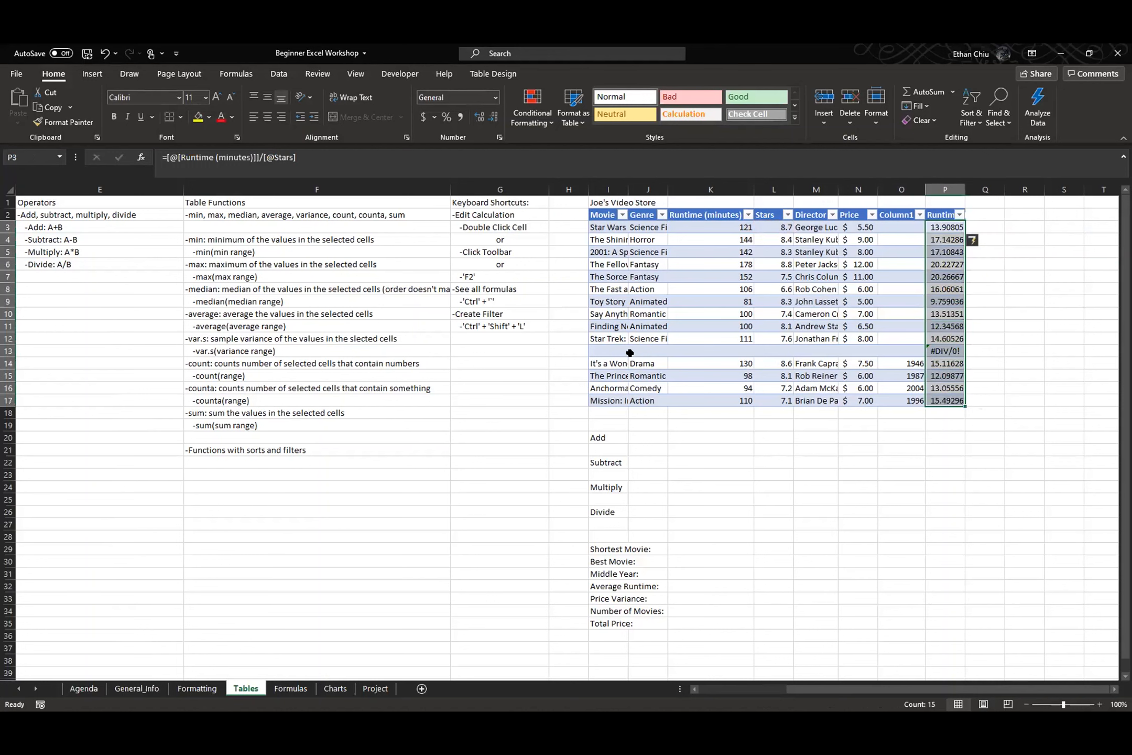
pyautogui.click(614, 350)
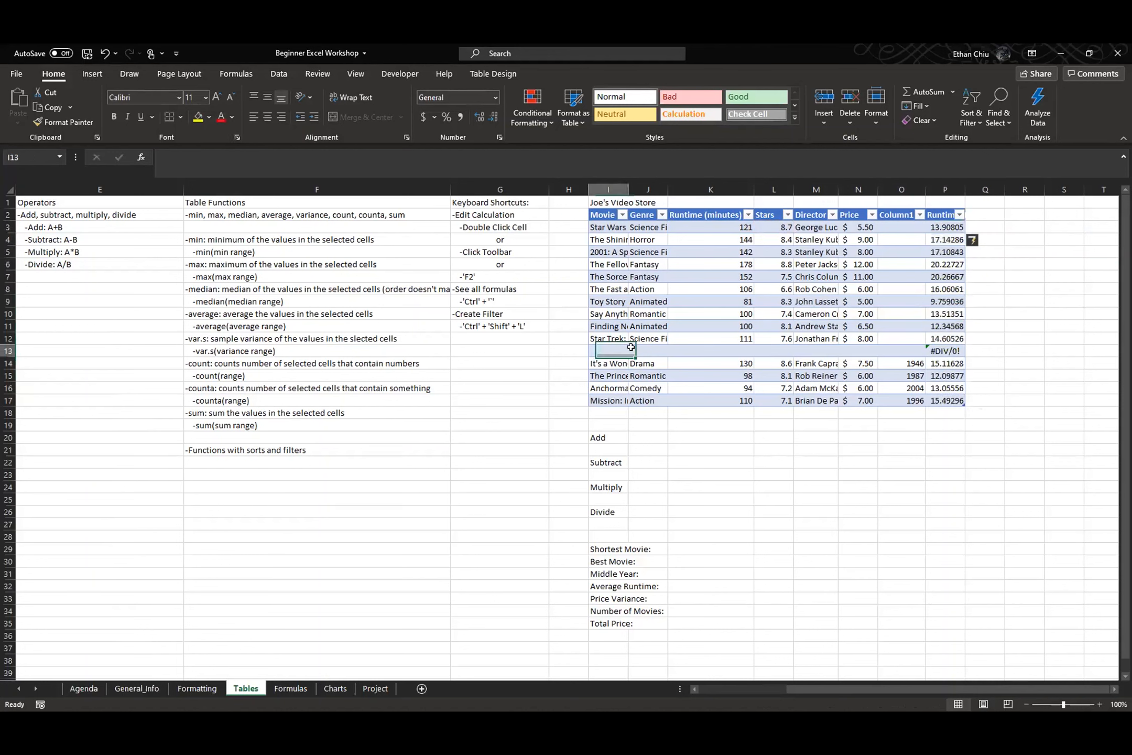
pyautogui.click(957, 348)
pyautogui.click(738, 346)
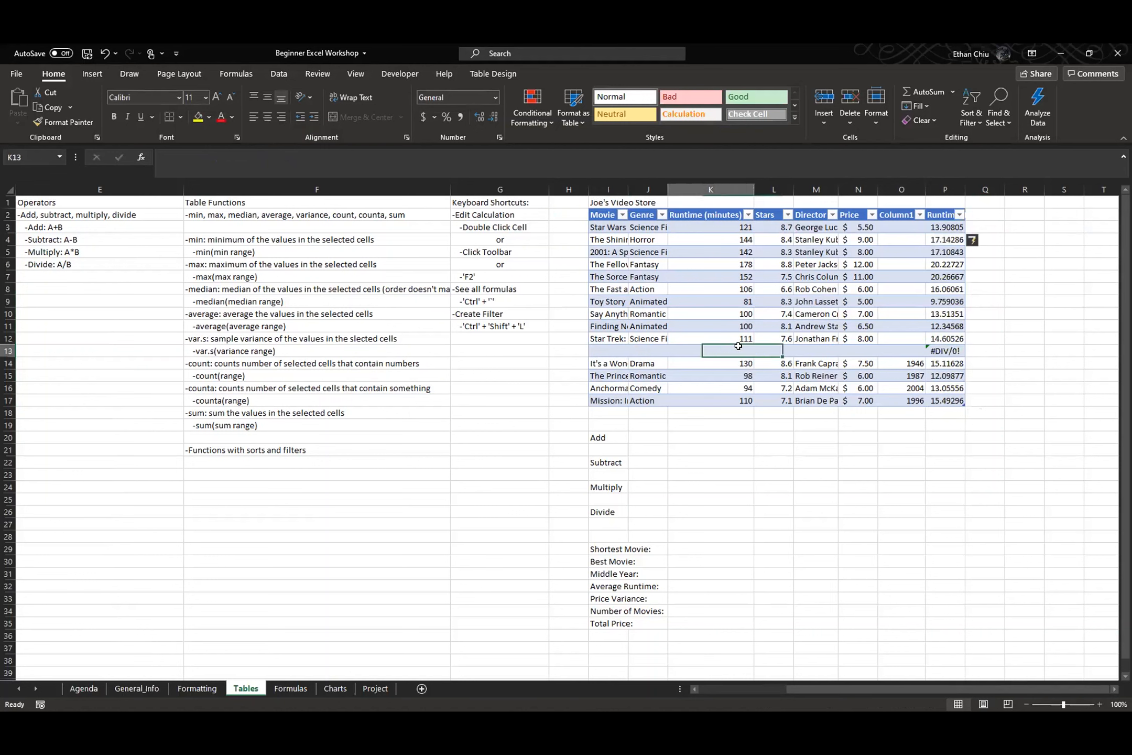
pyautogui.click(765, 350)
pyautogui.click(734, 349)
pyautogui.click(765, 349)
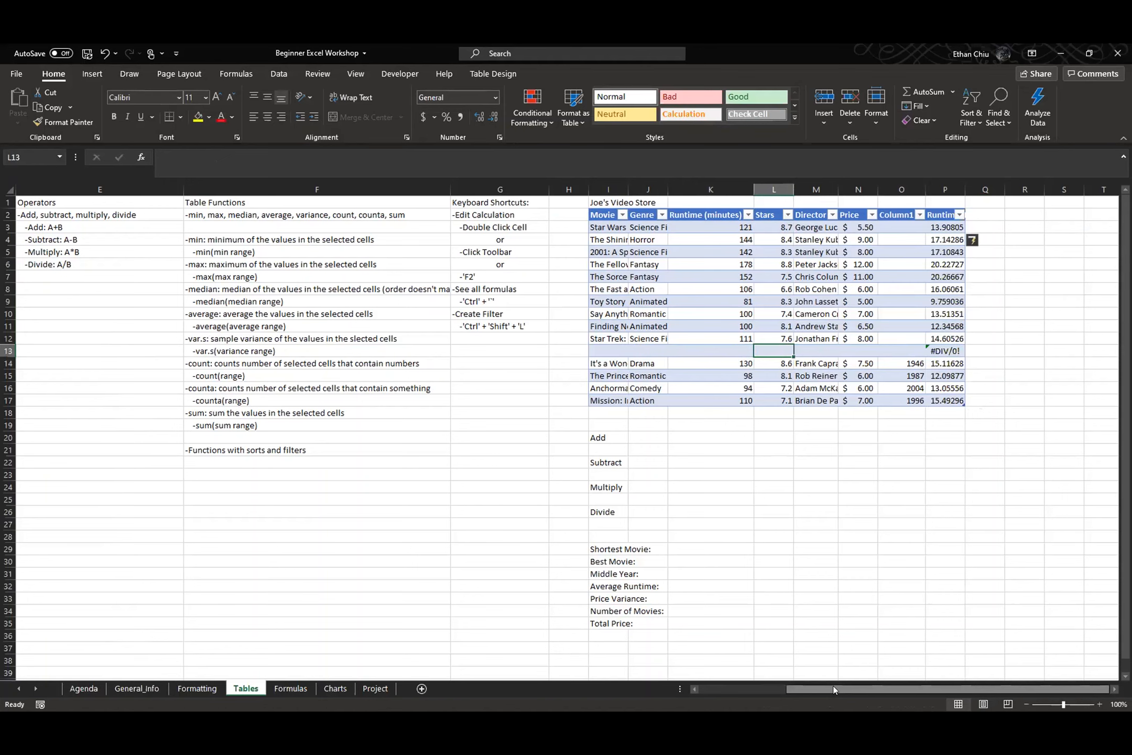
# - Rename the movie table as JoesVideoStor
pyautogui.hscroll(-4, 420, 378)
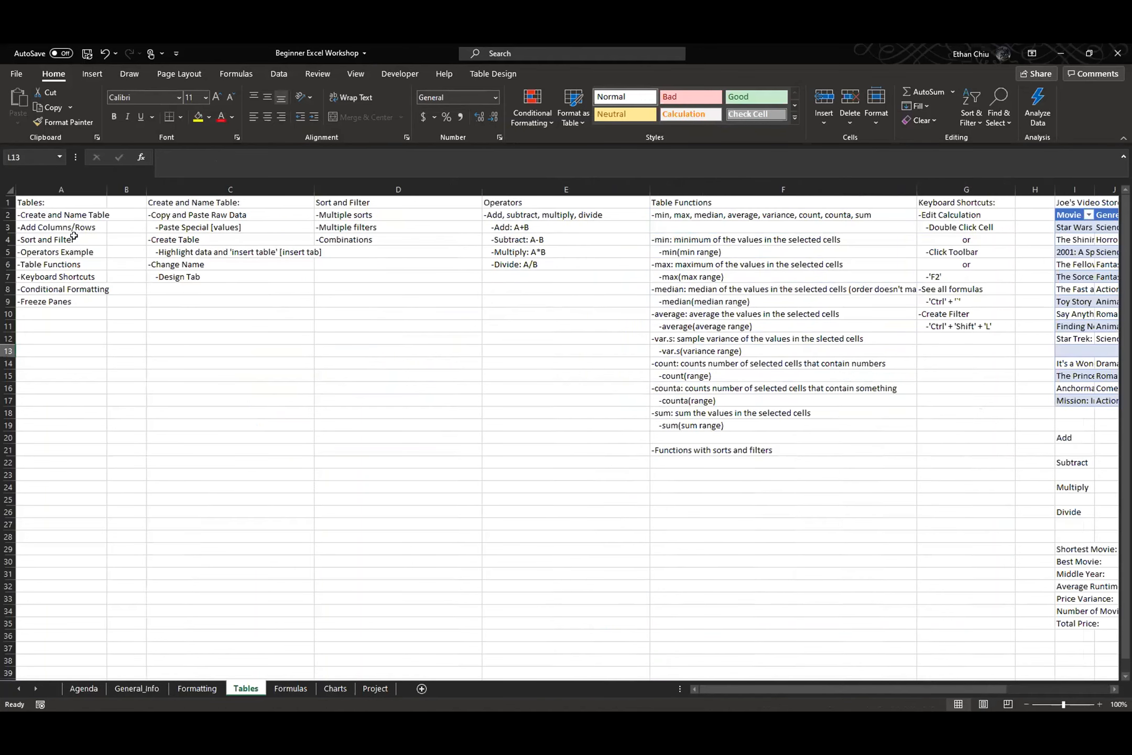
pyautogui.click(80, 220)
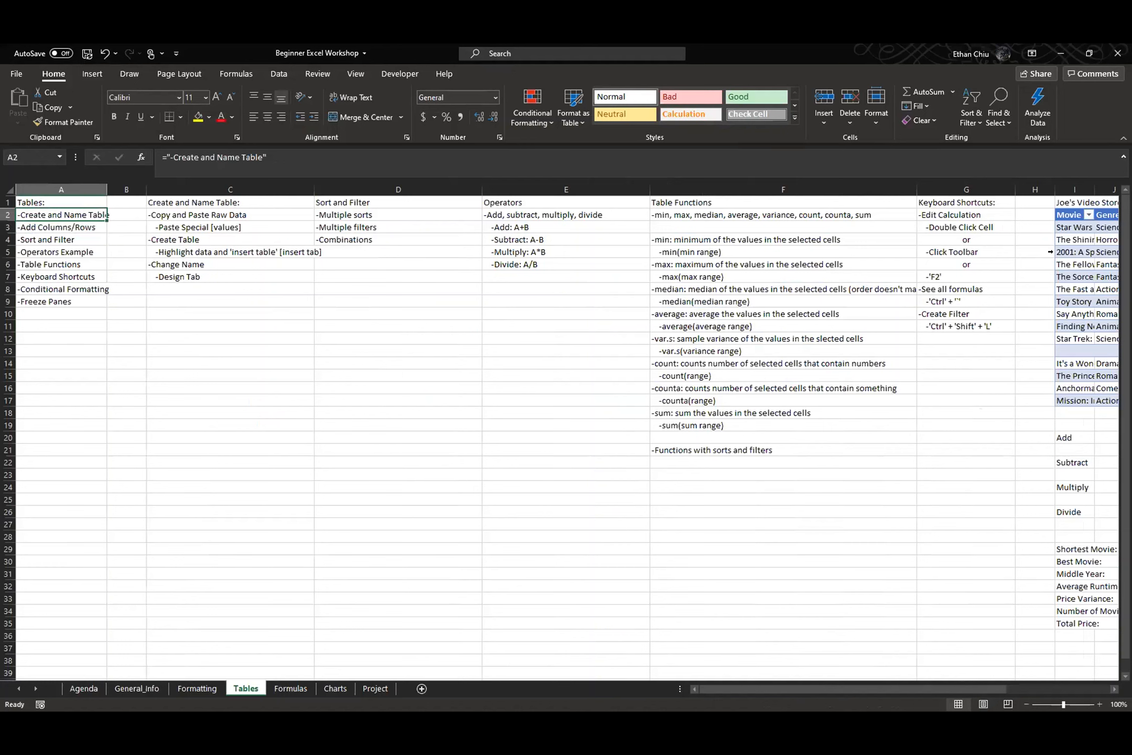
pyautogui.click(1067, 215)
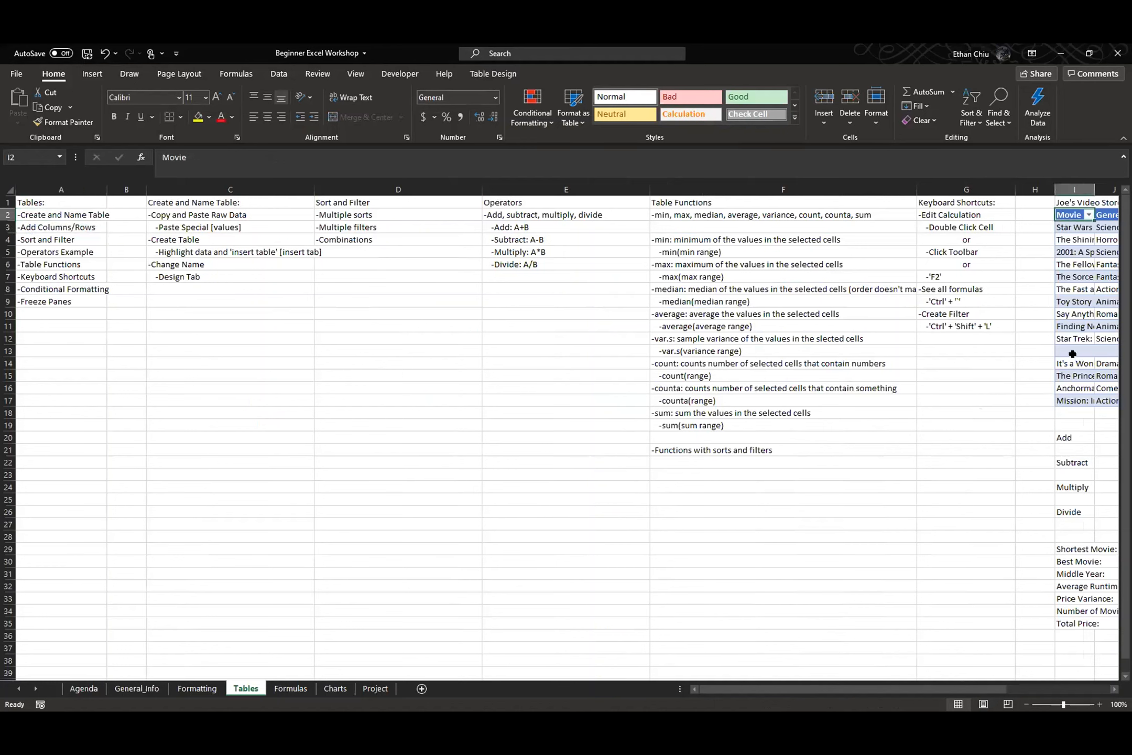
pyautogui.click(491, 75)
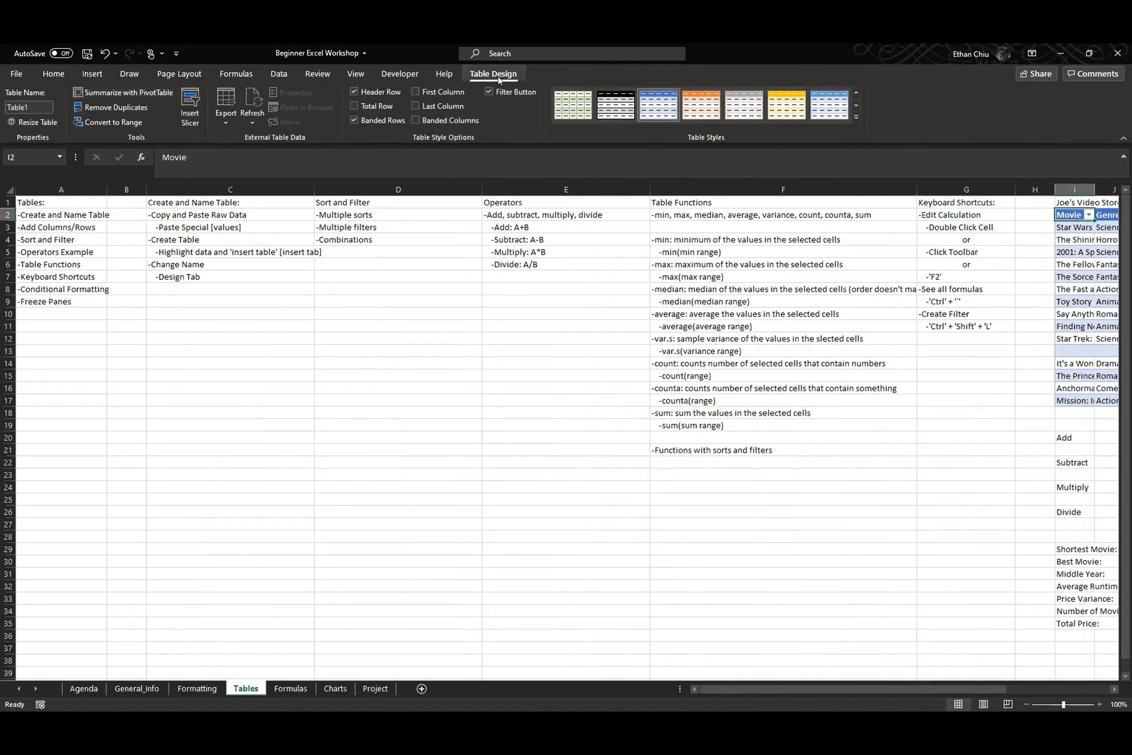
pyautogui.click(32, 106)
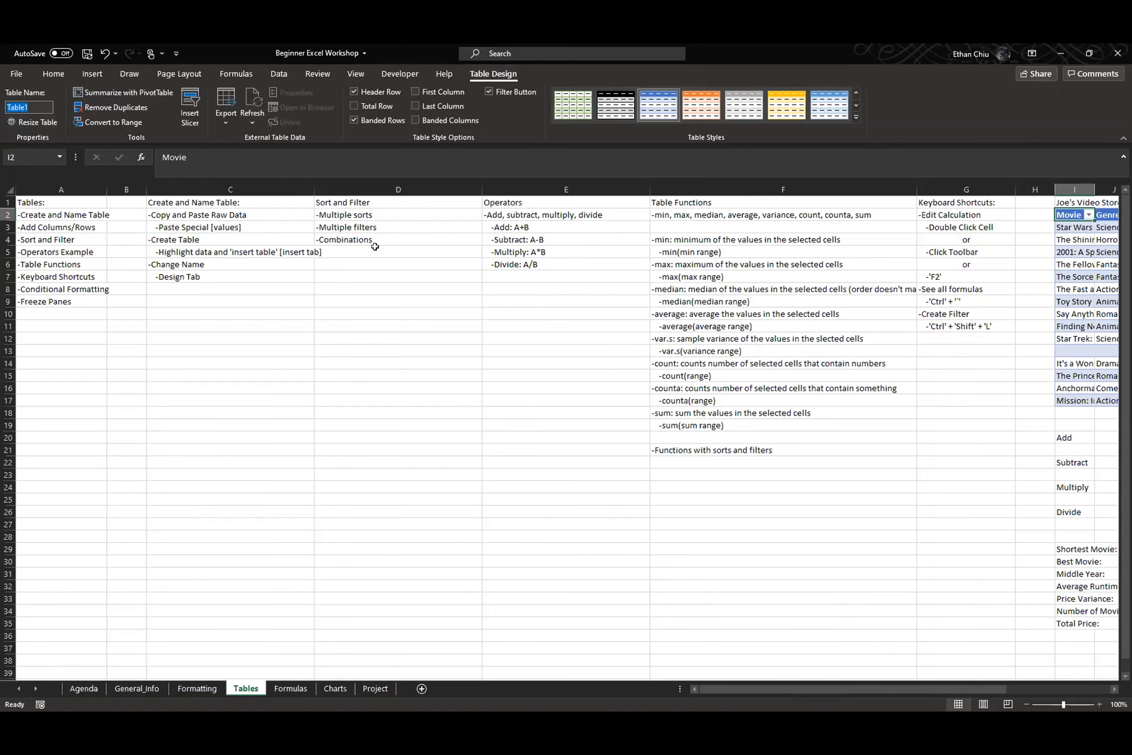
pyautogui.write('JoesVideoSTo')
pyautogui.press('BackSpace')
pyautogui.press('BackSpace')
pyautogui.write('tor')
pyautogui.click(86, 287)
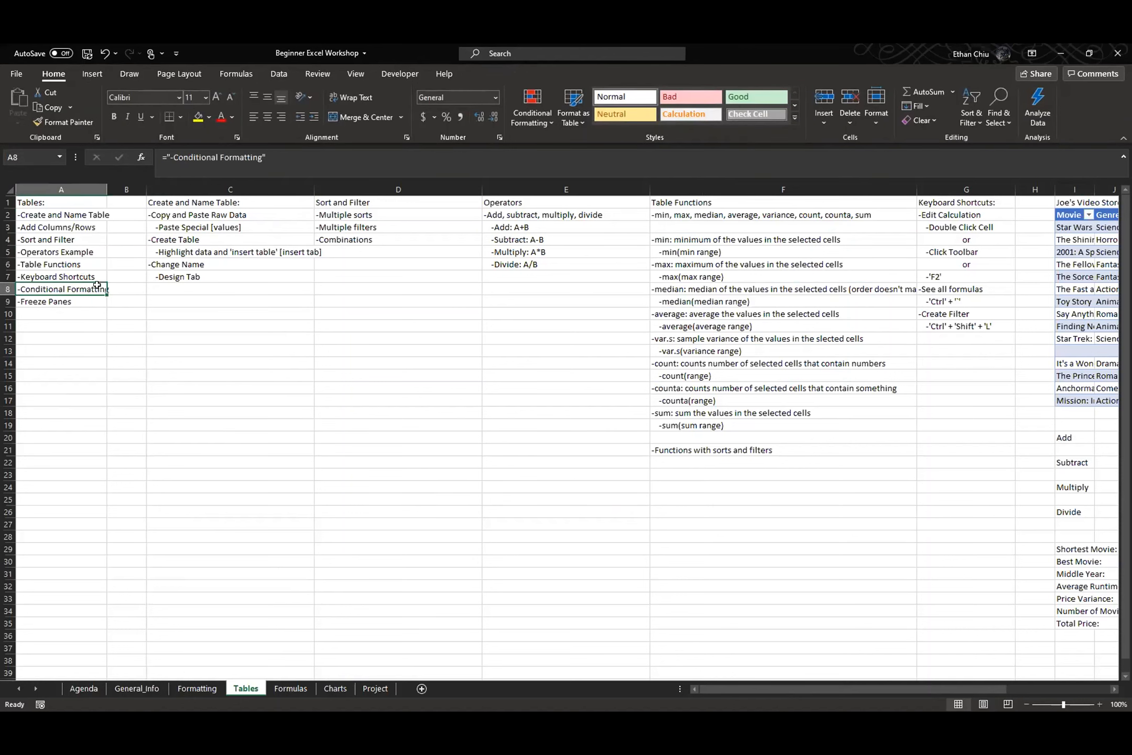
# - Set up a formula-based conditional formatting rule for the prices in N3:N17, using the formula =N3>5
pyautogui.moveTo(704, 689); pyautogui.dragTo(788, 689)
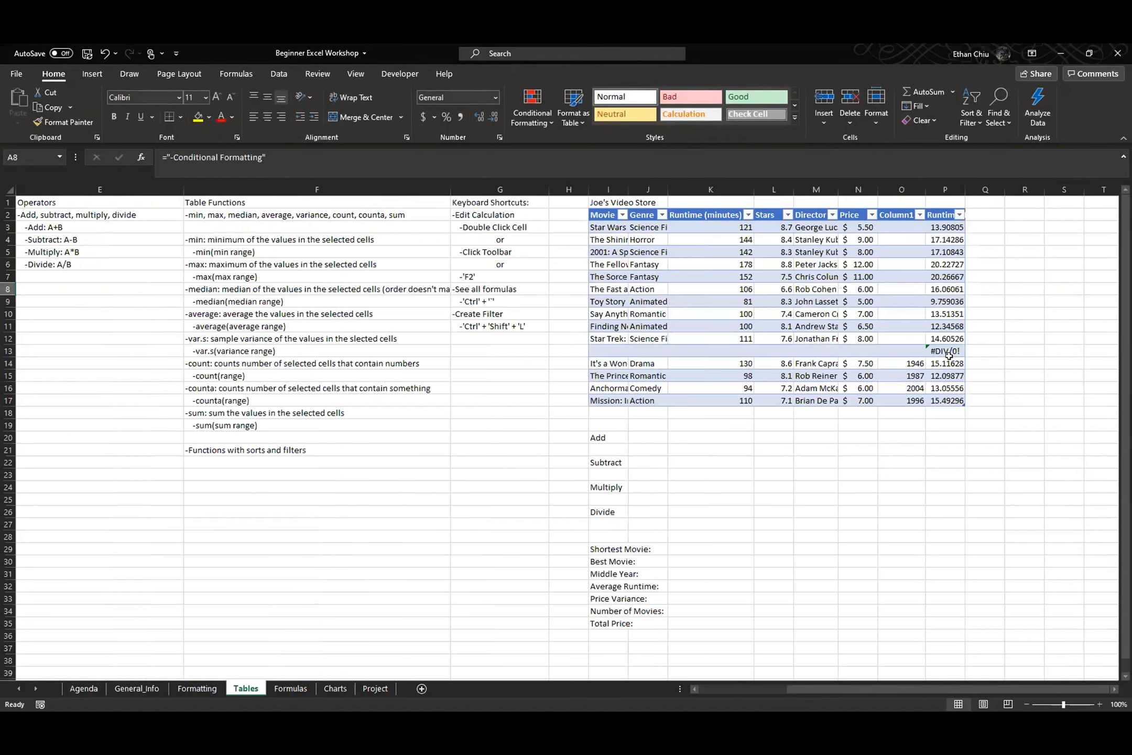
pyautogui.moveTo(849, 227); pyautogui.dragTo(865, 400)
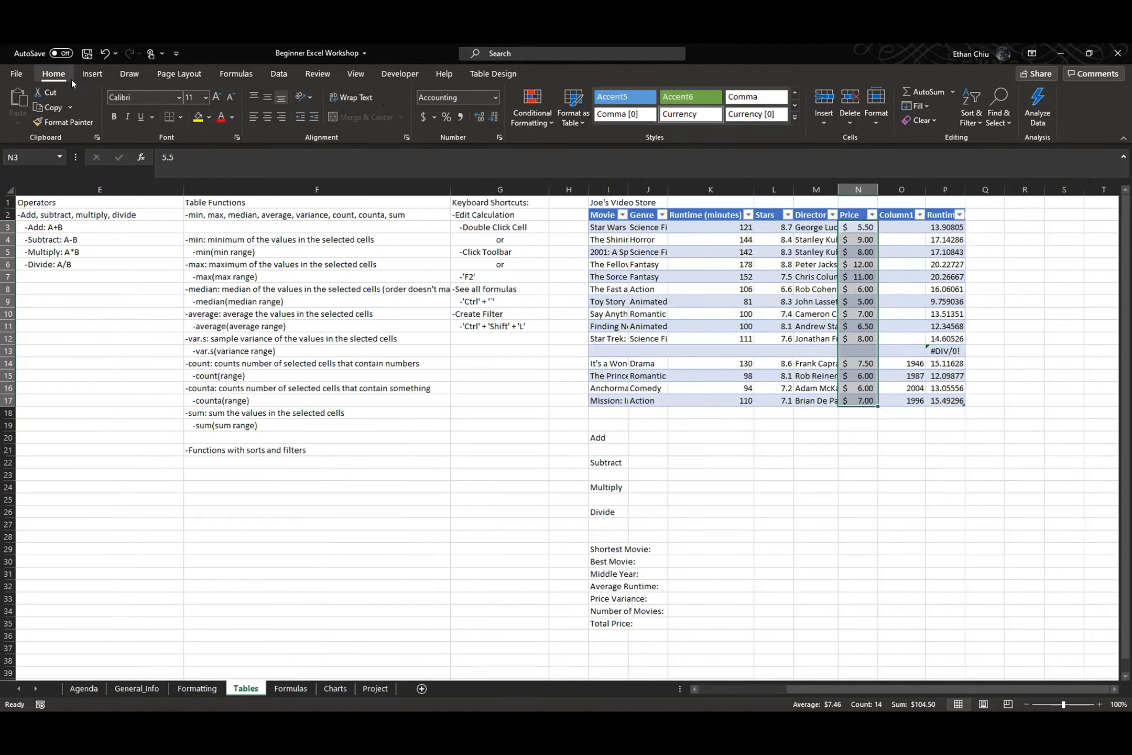
pyautogui.click(539, 121)
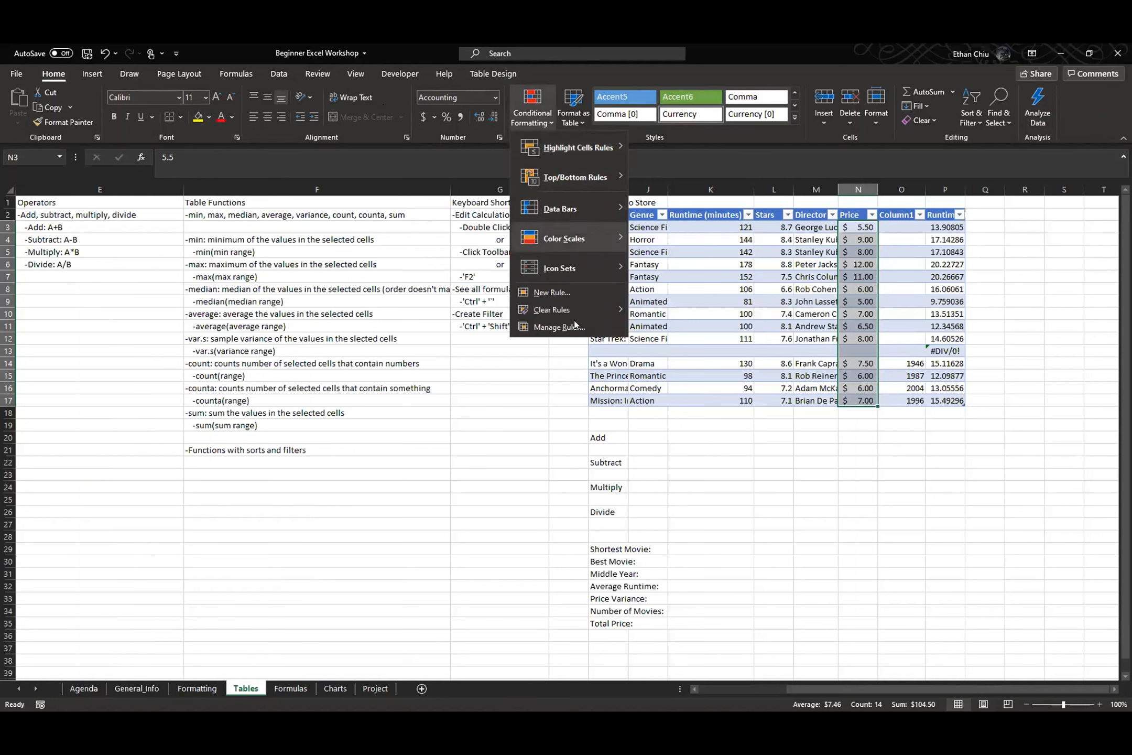
pyautogui.click(570, 292)
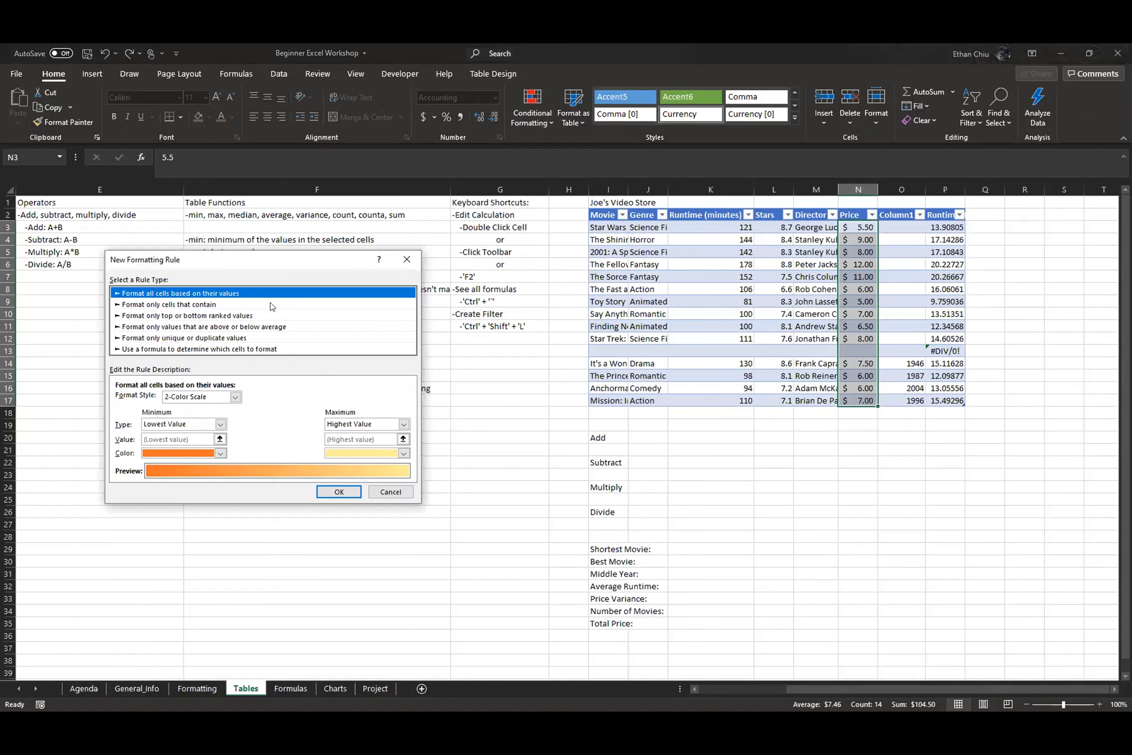
pyautogui.click(272, 338)
pyautogui.click(272, 347)
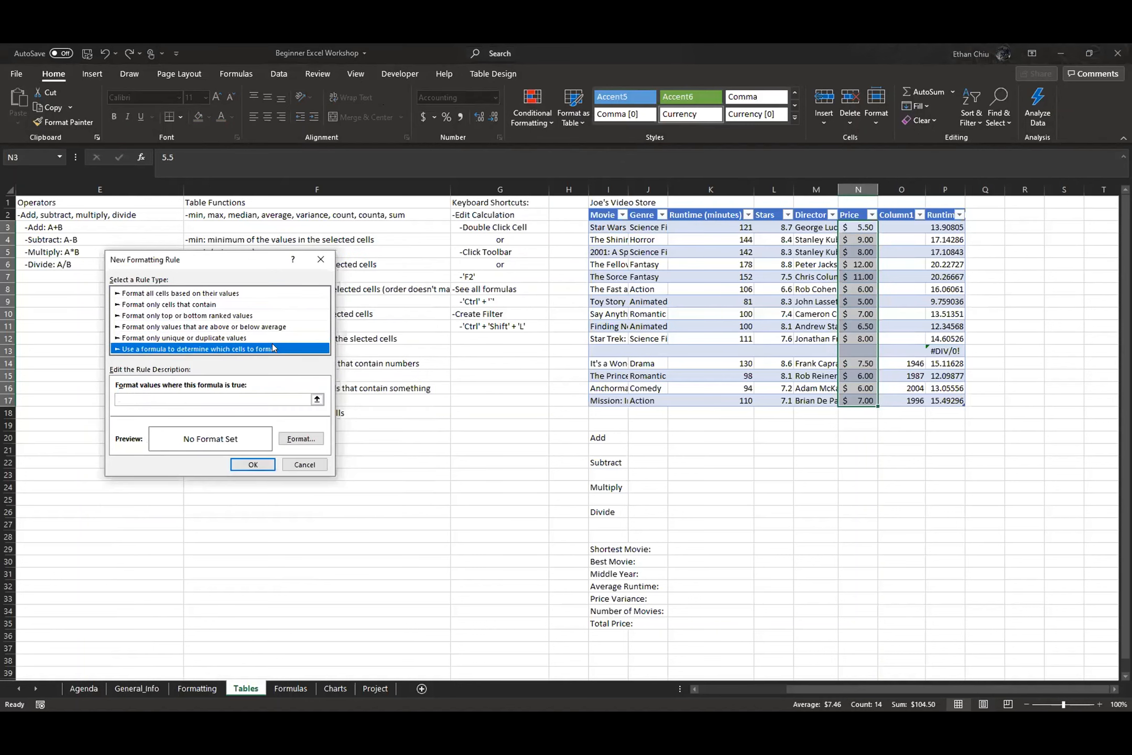
pyautogui.click(275, 398)
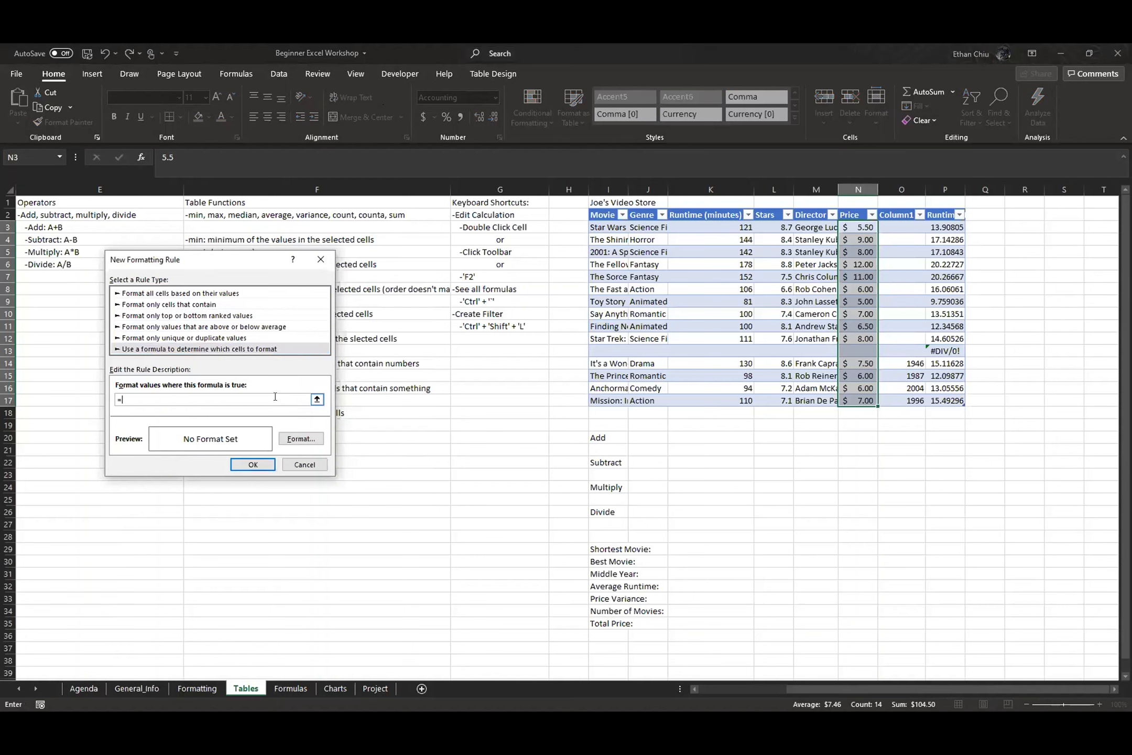
pyautogui.write('=N3>5')
# - Give the formatting rule a light yellow fill and apply it to the prices
pyautogui.click(300, 443)
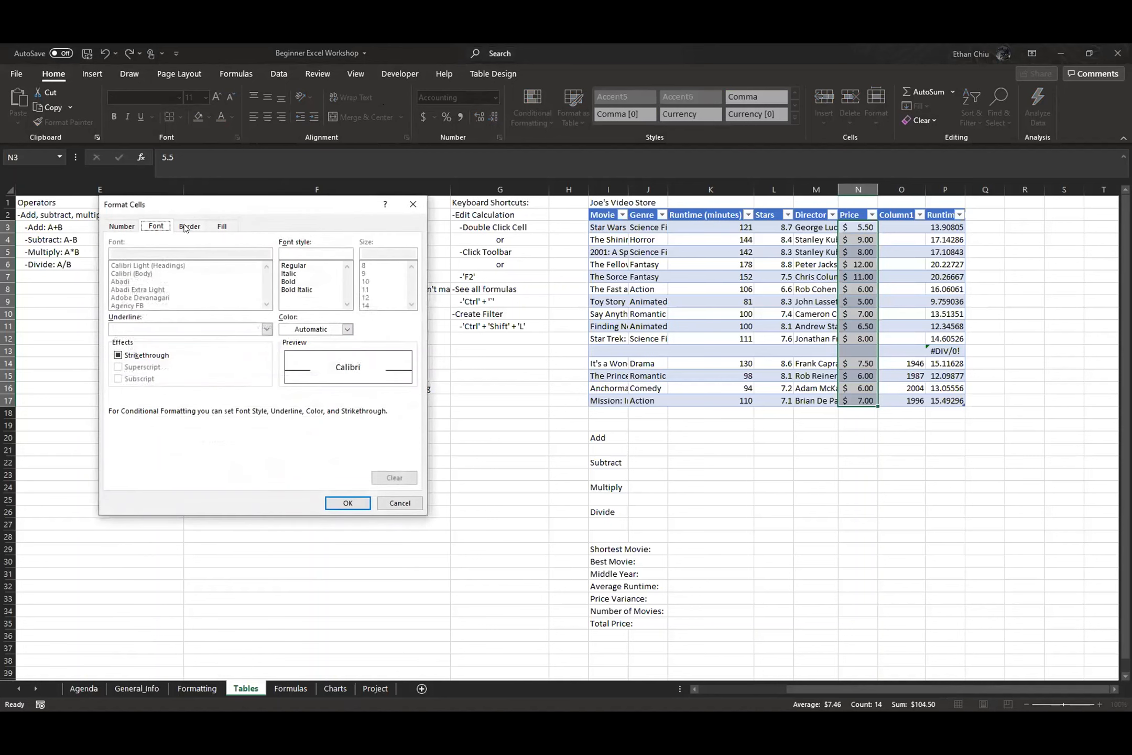
pyautogui.click(190, 225)
pyautogui.click(222, 226)
pyautogui.click(190, 226)
pyautogui.click(221, 225)
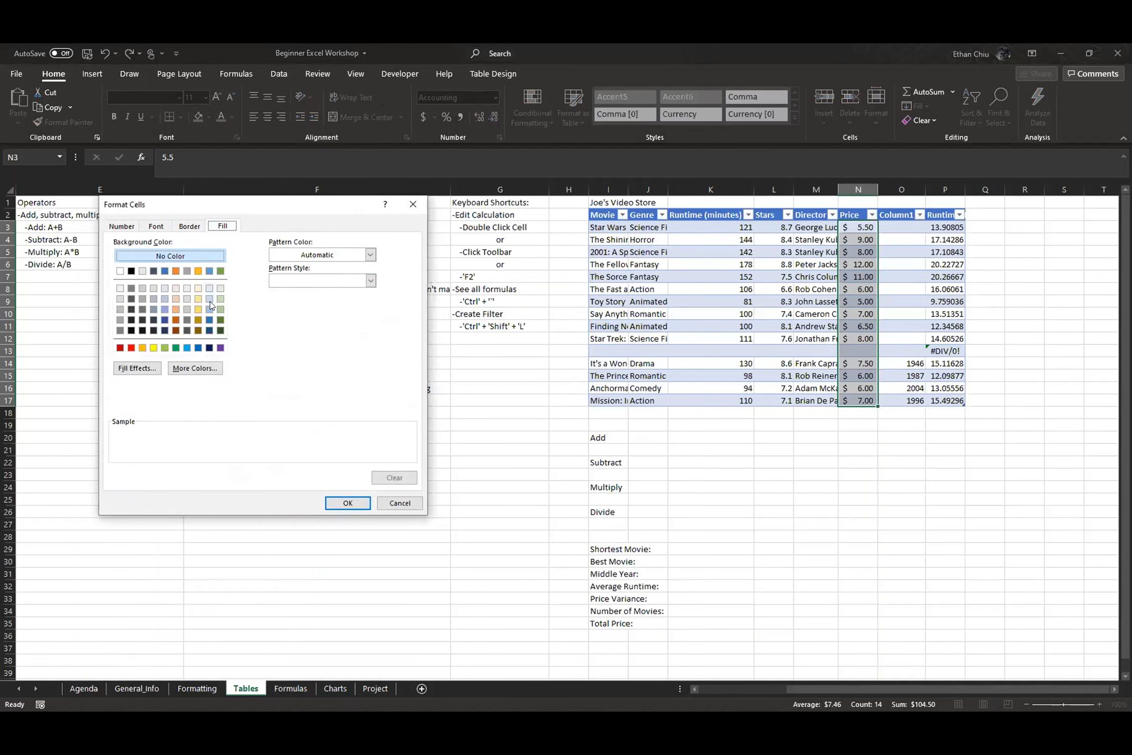
pyautogui.click(199, 289)
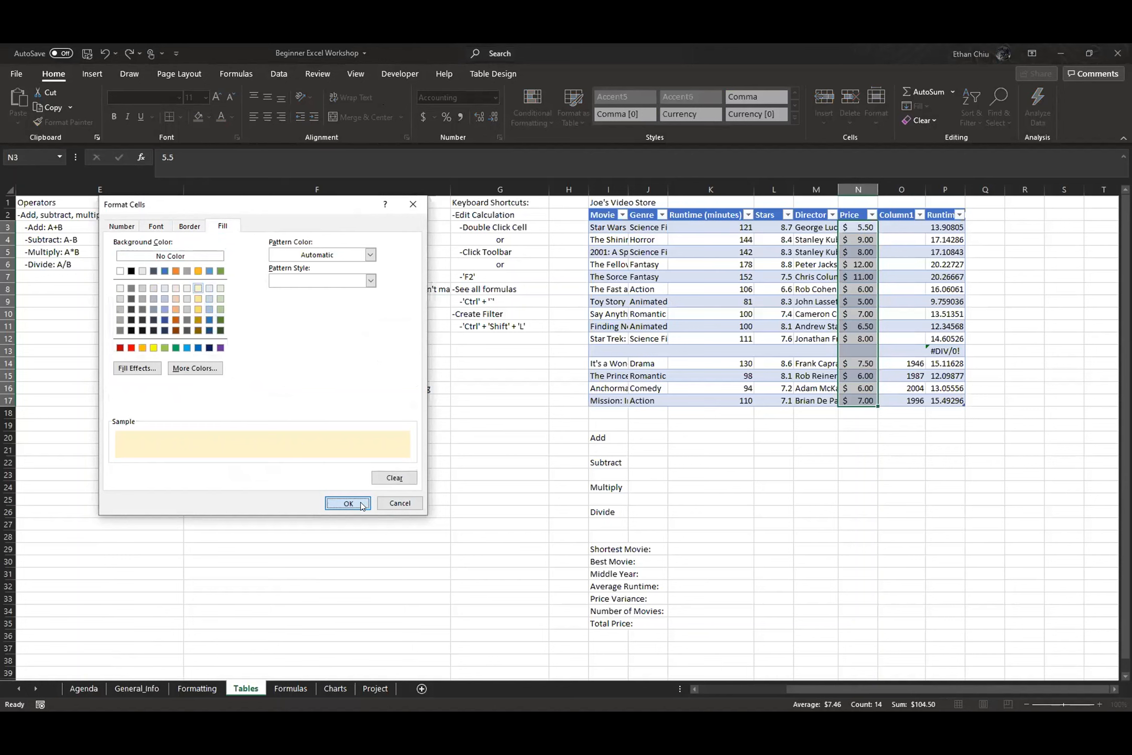
pyautogui.click(362, 505)
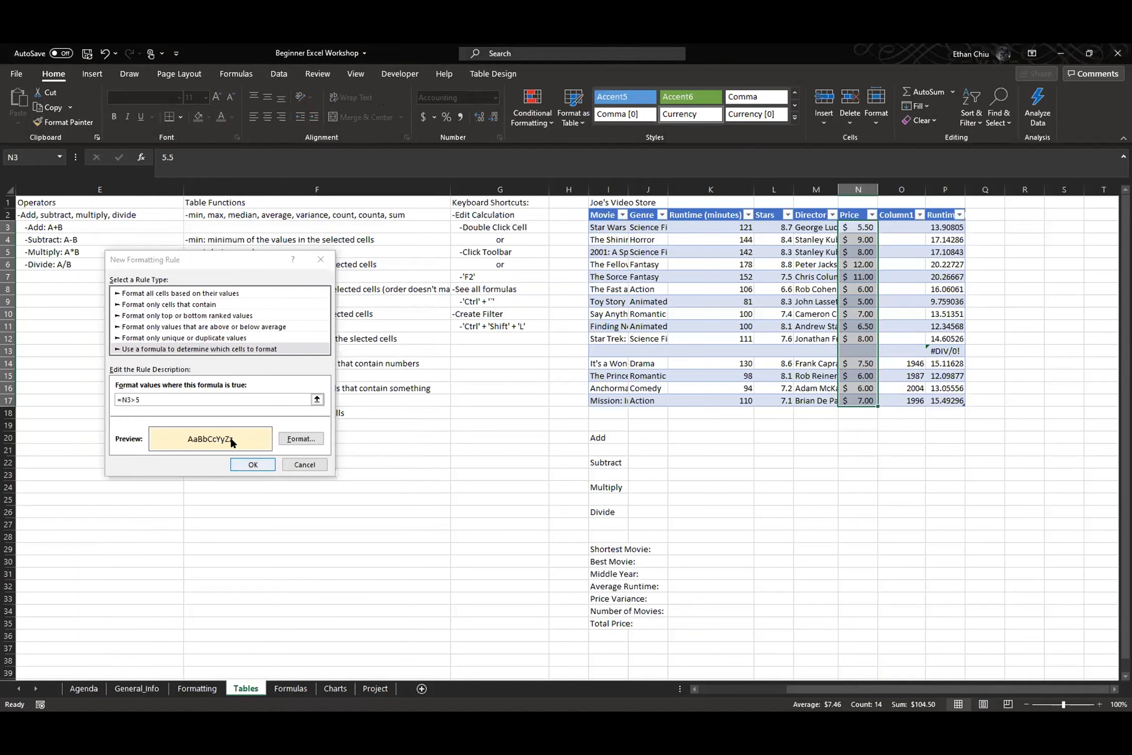
pyautogui.click(252, 464)
pyautogui.moveTo(864, 228); pyautogui.dragTo(864, 399)
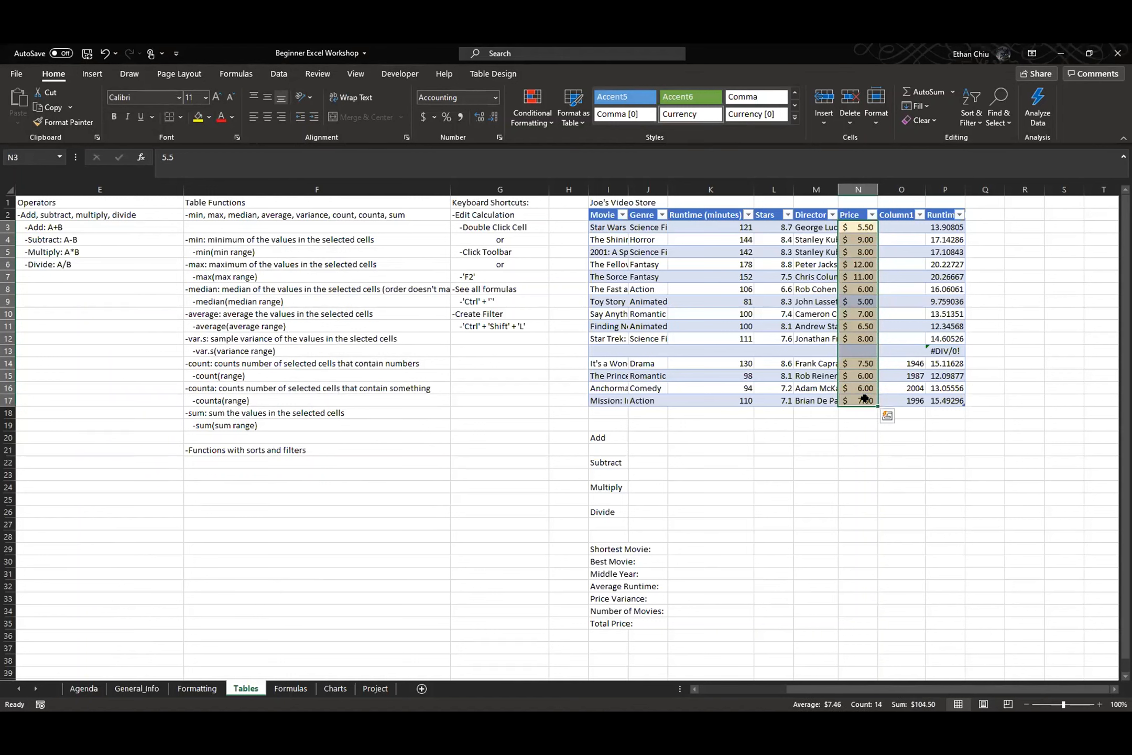
# - Sort the movie table by Price from smallest to largest and check the highlighted prices
pyautogui.click(810, 226)
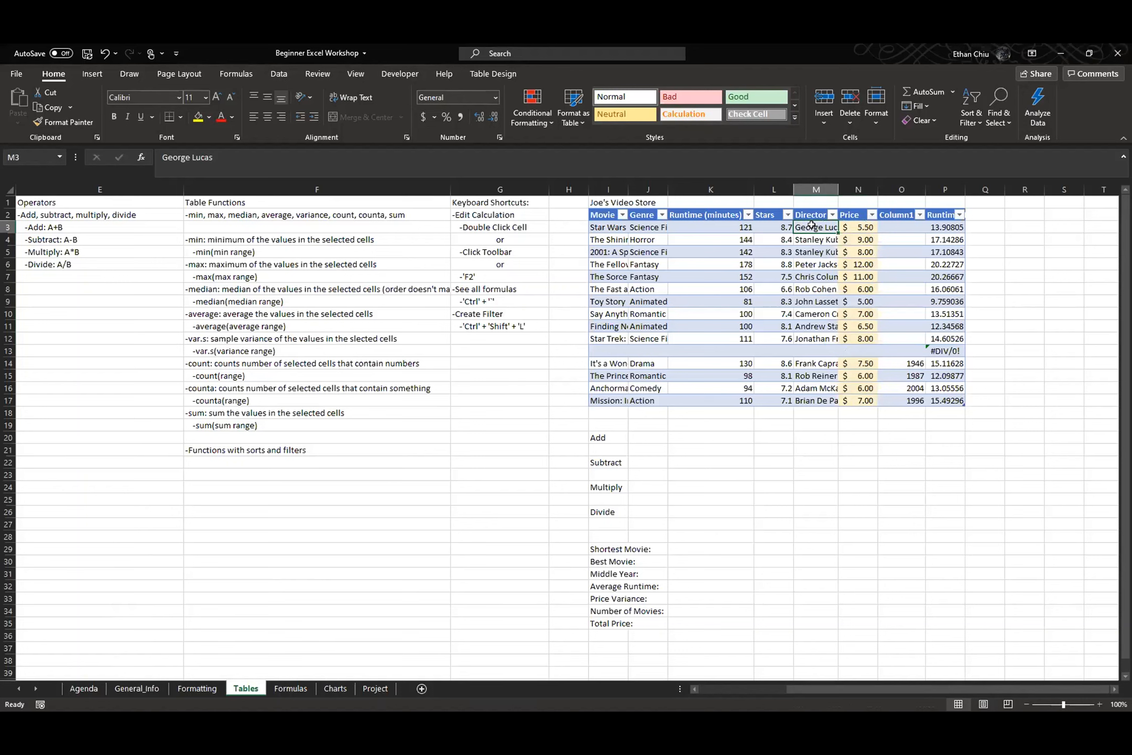
pyautogui.click(870, 213)
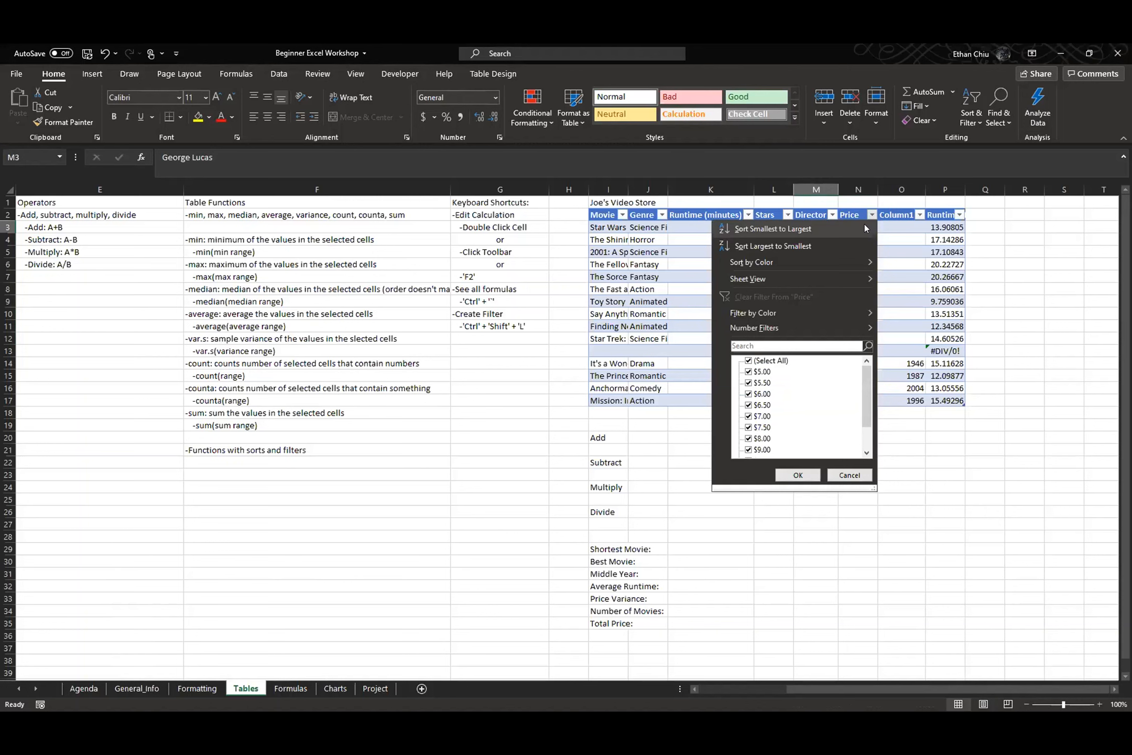
pyautogui.click(864, 224)
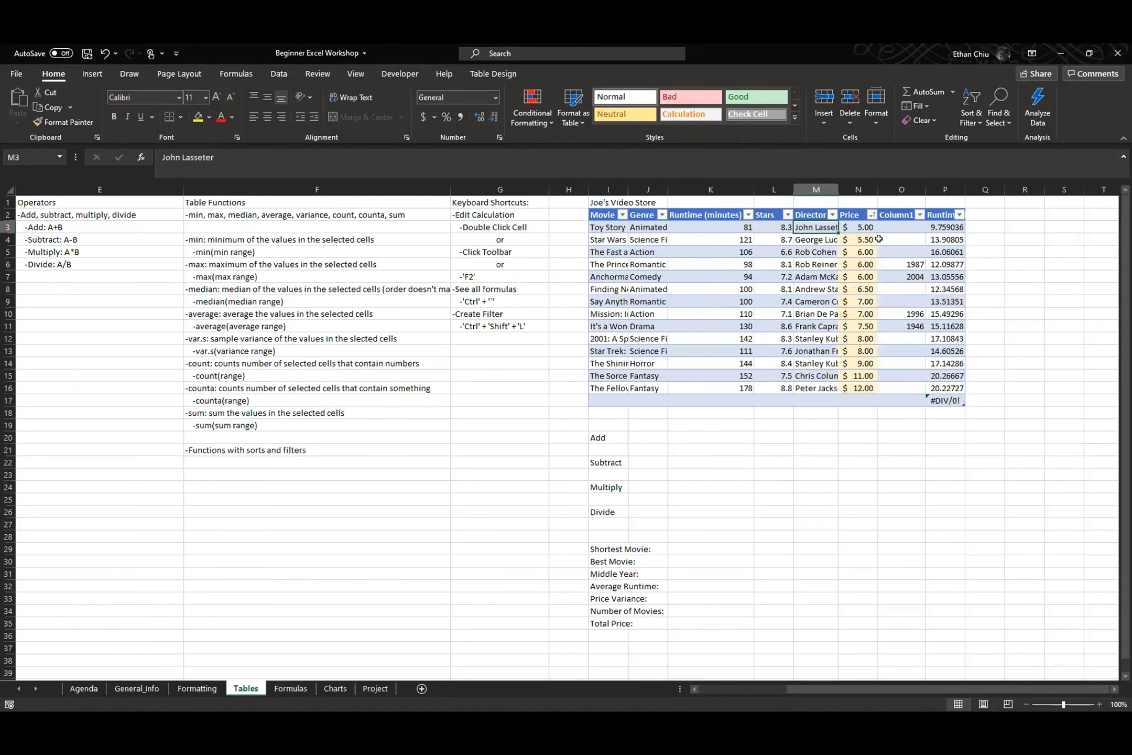
pyautogui.click(871, 227)
pyautogui.moveTo(859, 240); pyautogui.dragTo(860, 389)
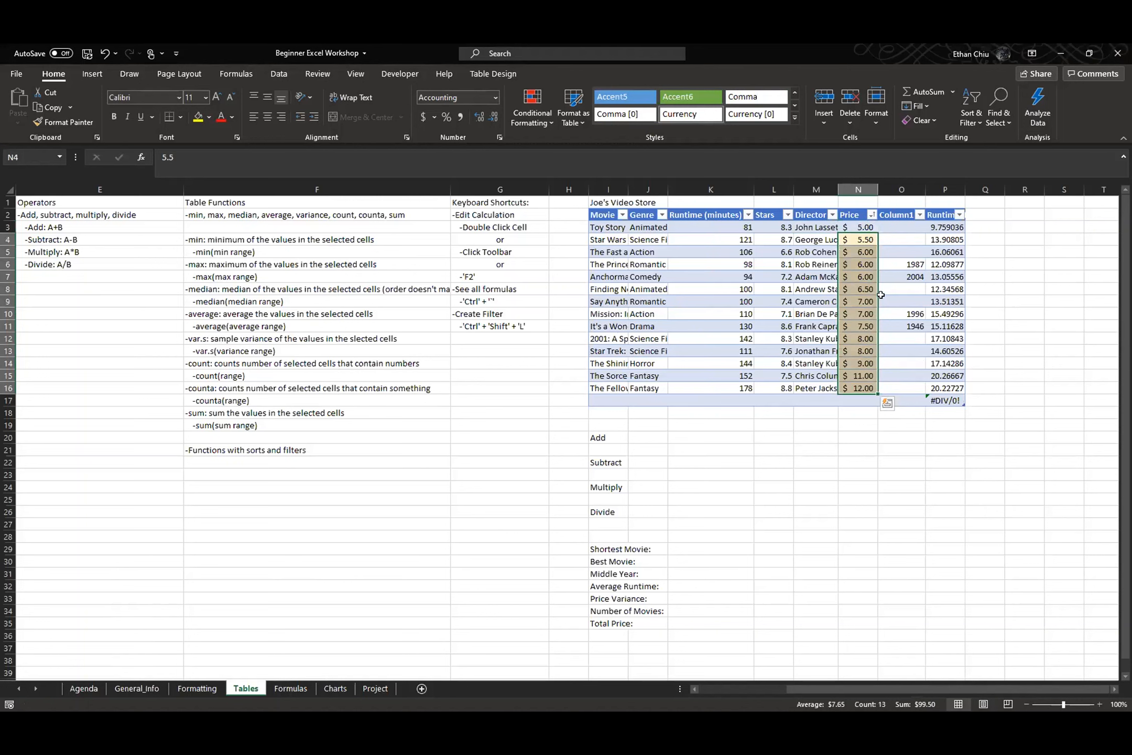
pyautogui.click(867, 237)
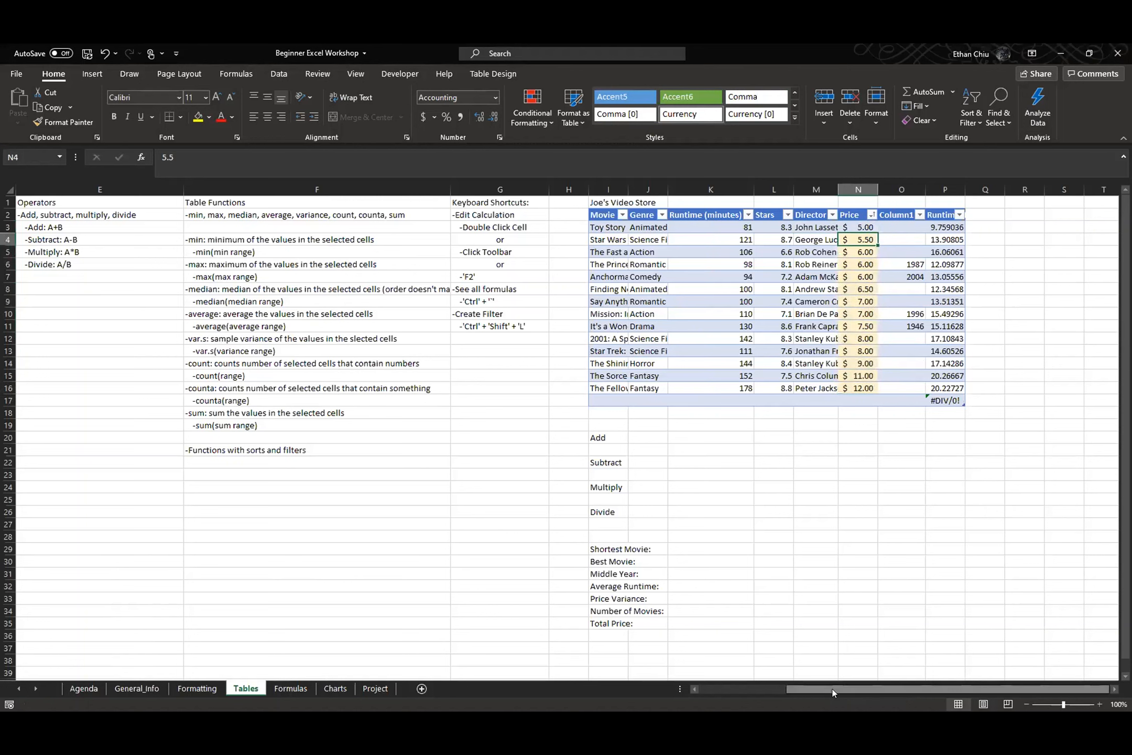
# - Review the Operators notes on adding, subtracting, multiplying and dividing in E2:E6
pyautogui.hscroll(-3, 409, 267)
pyautogui.moveTo(511, 215); pyautogui.dragTo(537, 262)
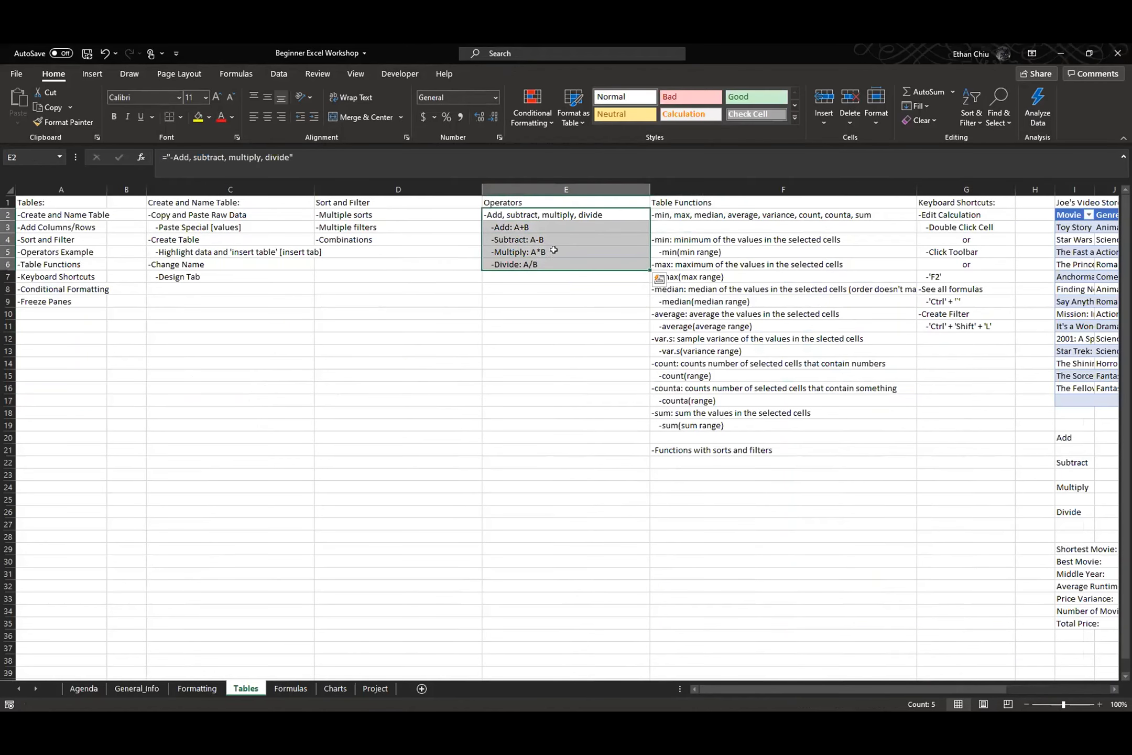
pyautogui.click(574, 225)
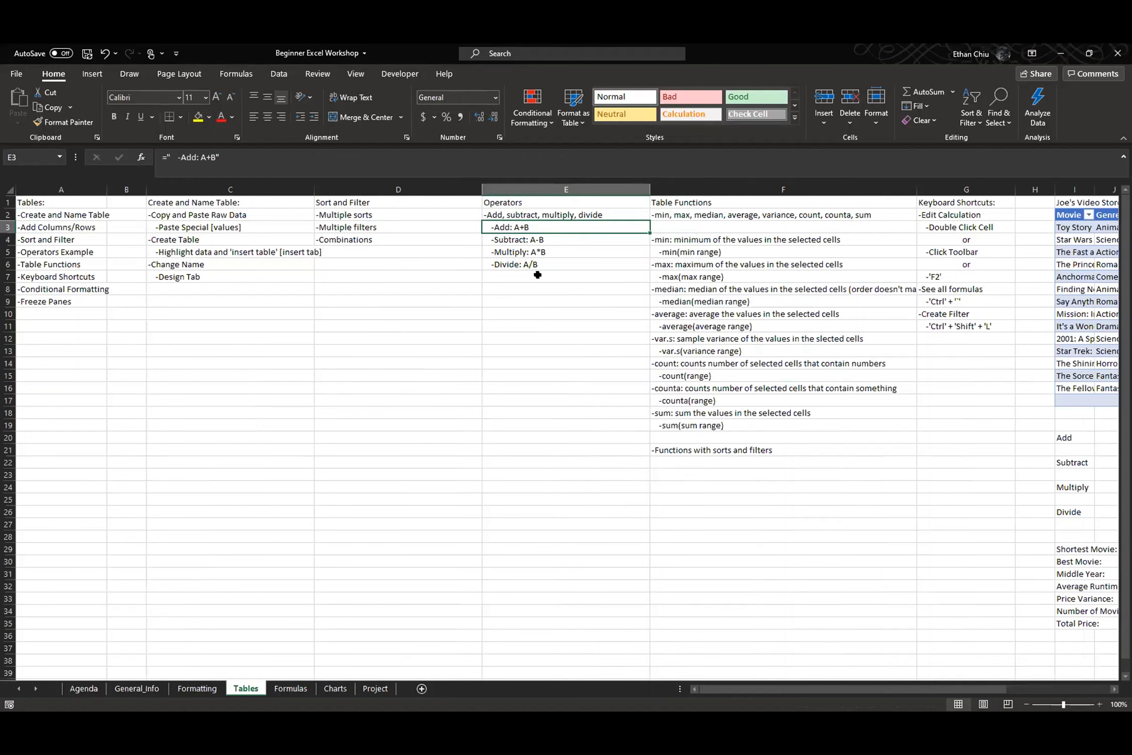
pyautogui.moveTo(550, 230); pyautogui.dragTo(556, 265)
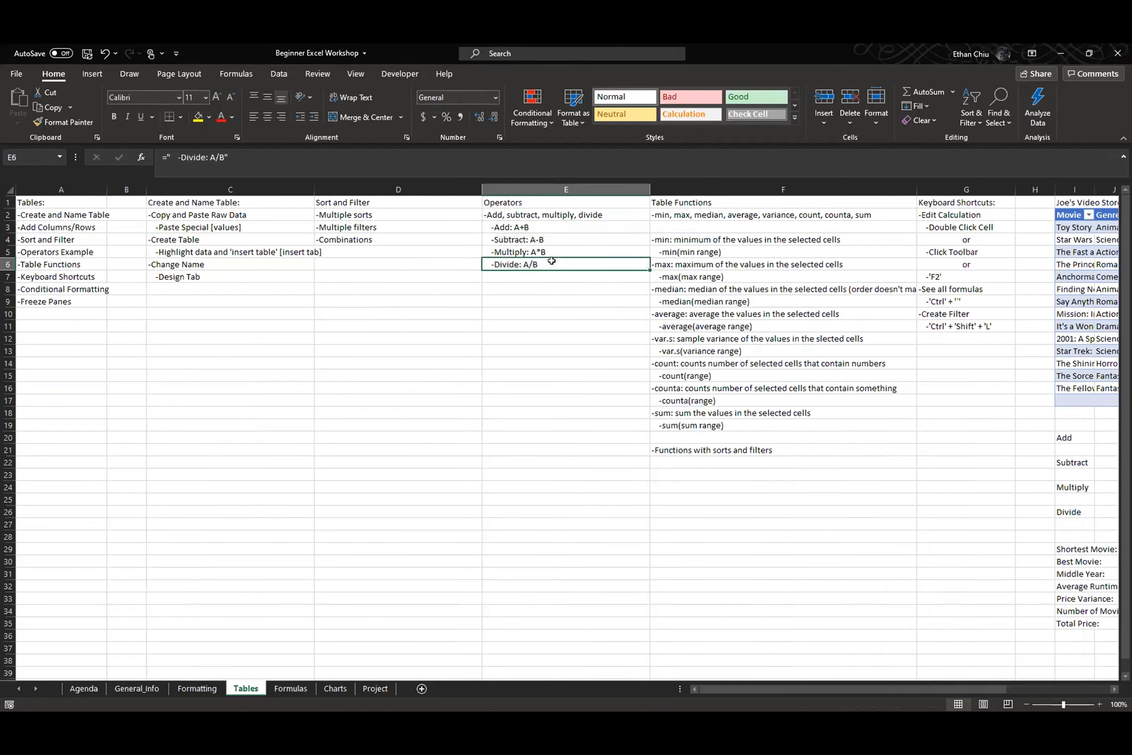
pyautogui.click(551, 263)
pyautogui.click(552, 251)
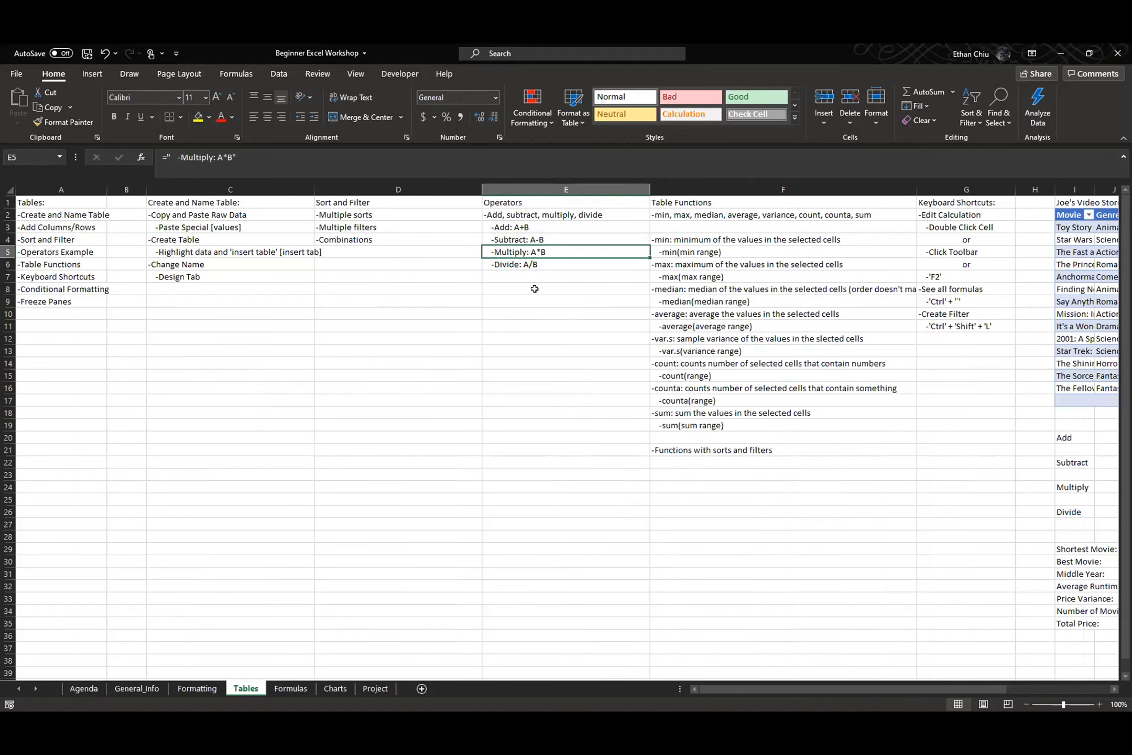
pyautogui.click(503, 299)
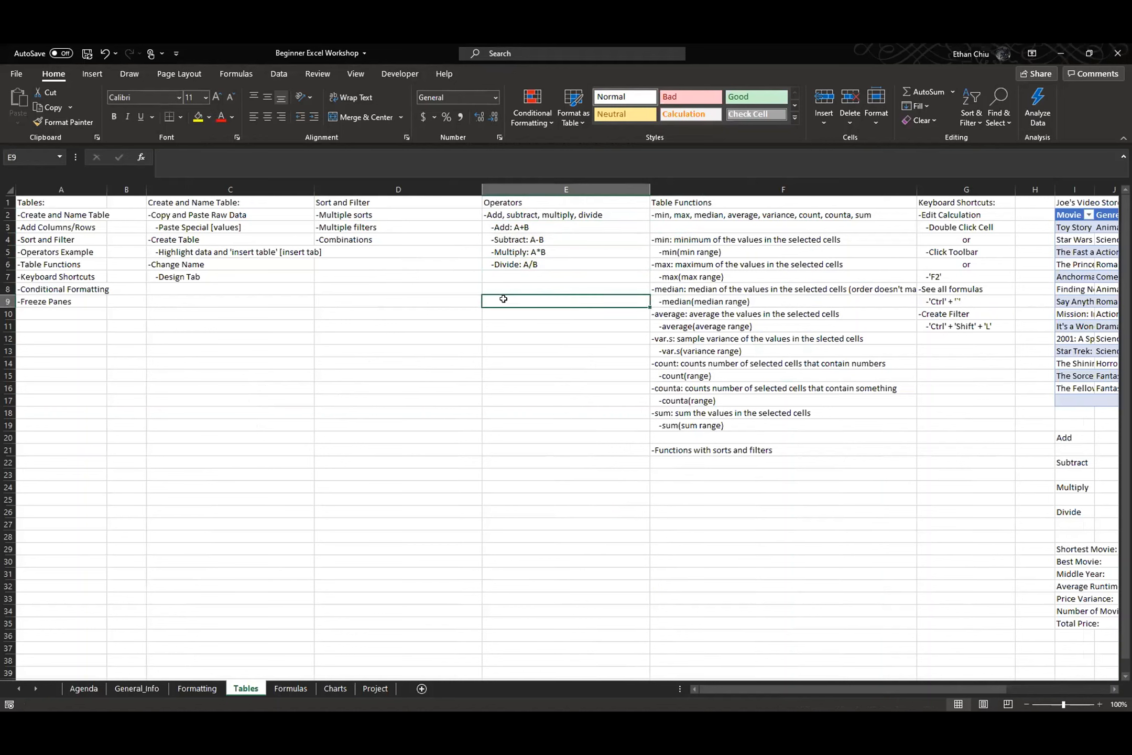
# - Enter the multiplication formula =4*8 in E9
pyautogui.write('=')
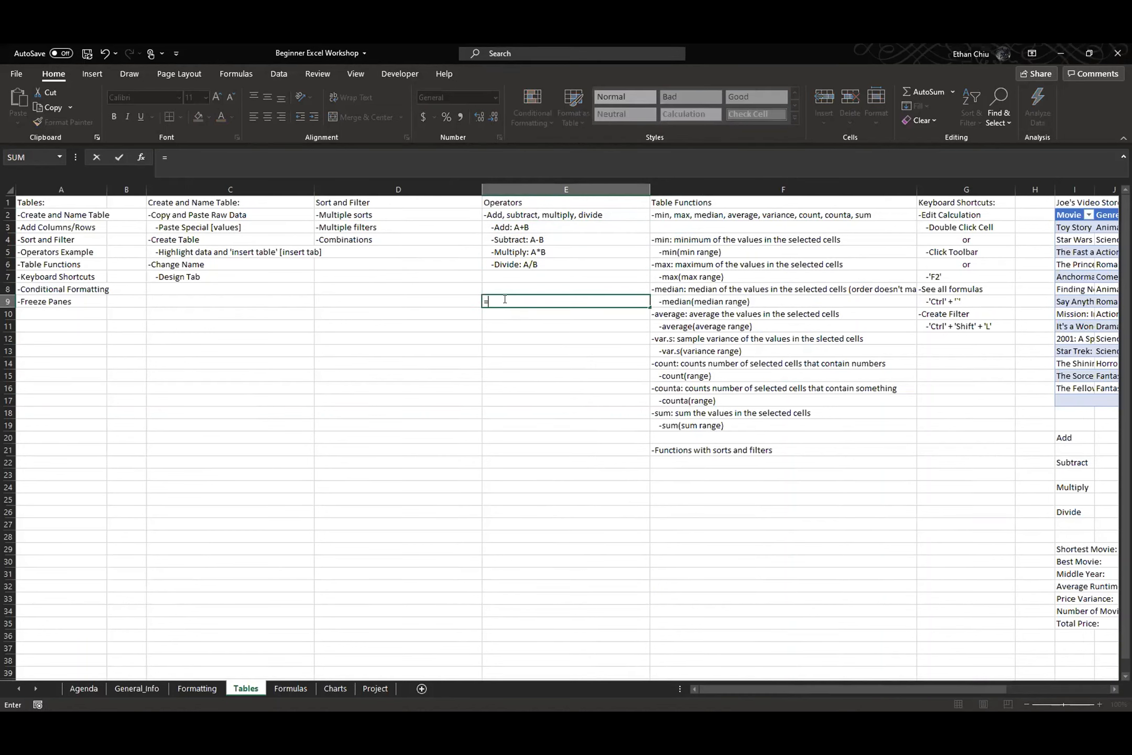
pyautogui.write('4*8')
pyautogui.press('Return')
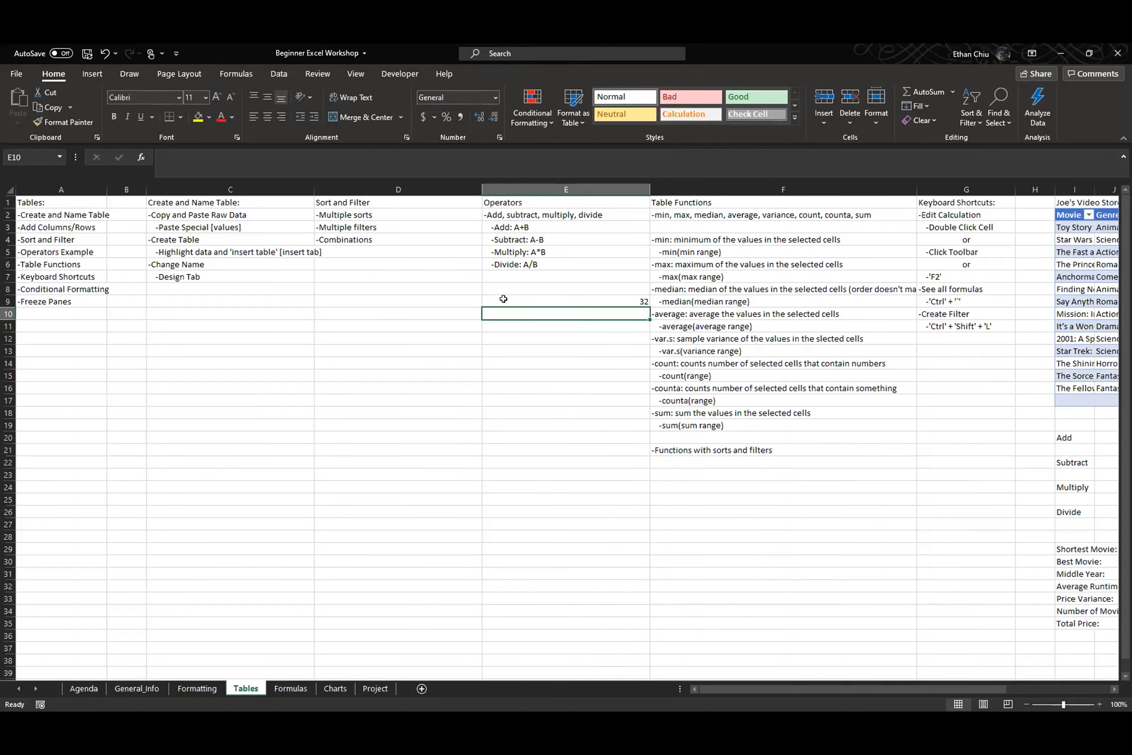
# - Try the formula =4(8) in E10, reject the suggested correction, and cancel the entry
pyautogui.write('=')
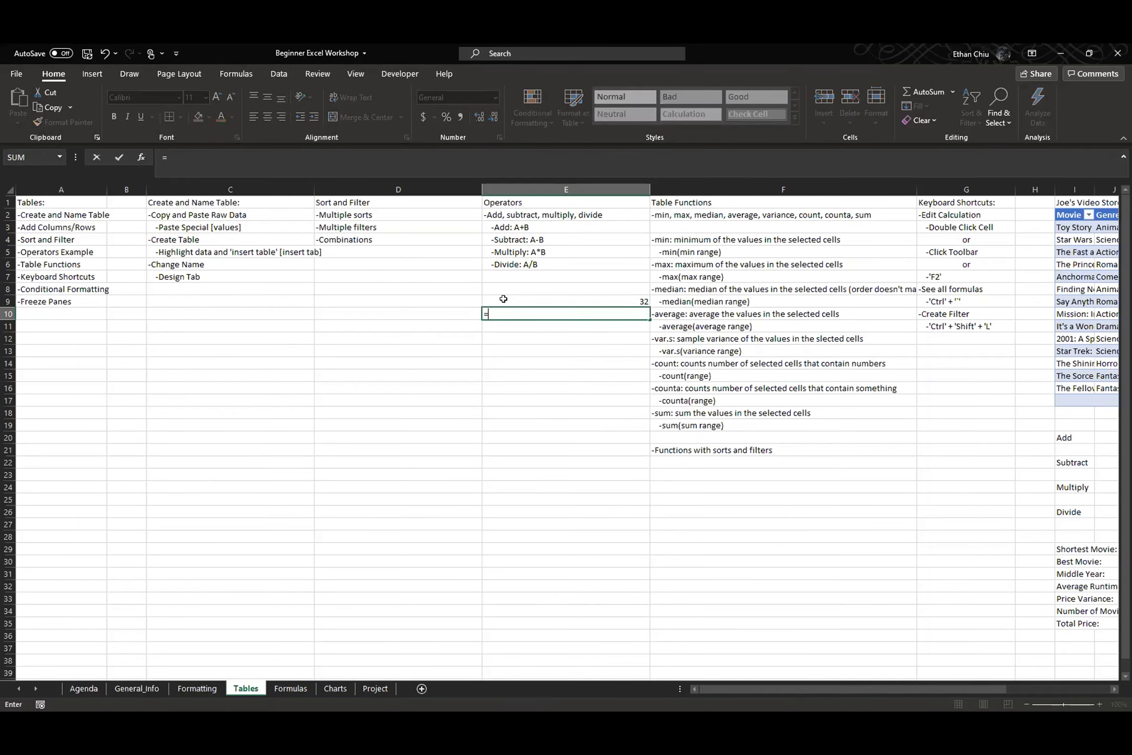
pyautogui.write('4(8)')
pyautogui.press('Return')
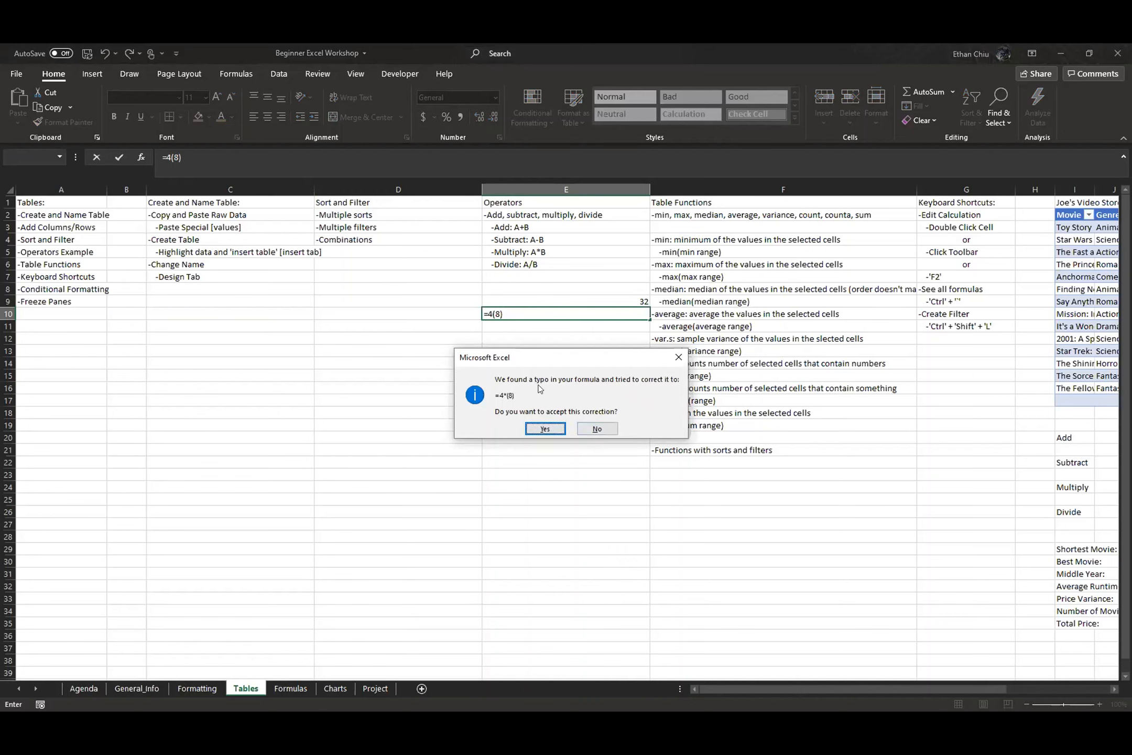
pyautogui.click(608, 428)
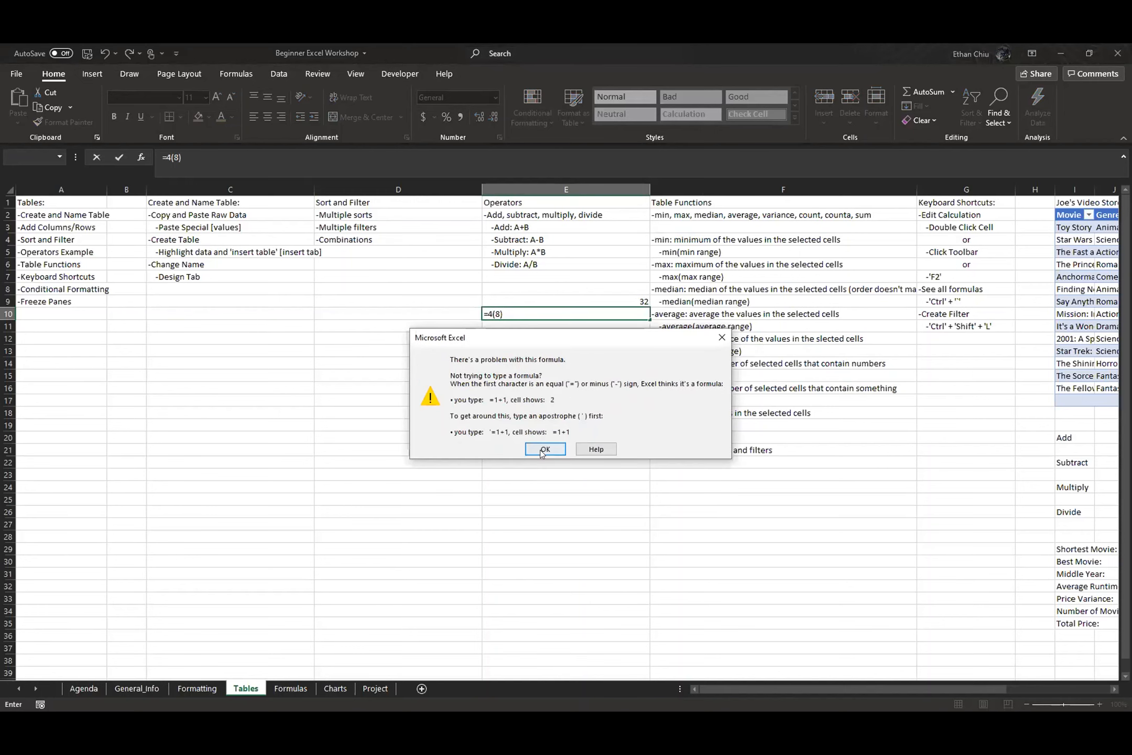
pyautogui.click(543, 454)
pyautogui.press('Escape')
# - Replace the formula in E9 with =SUM(1,2,3,4), and clear the cell again
pyautogui.click(574, 300)
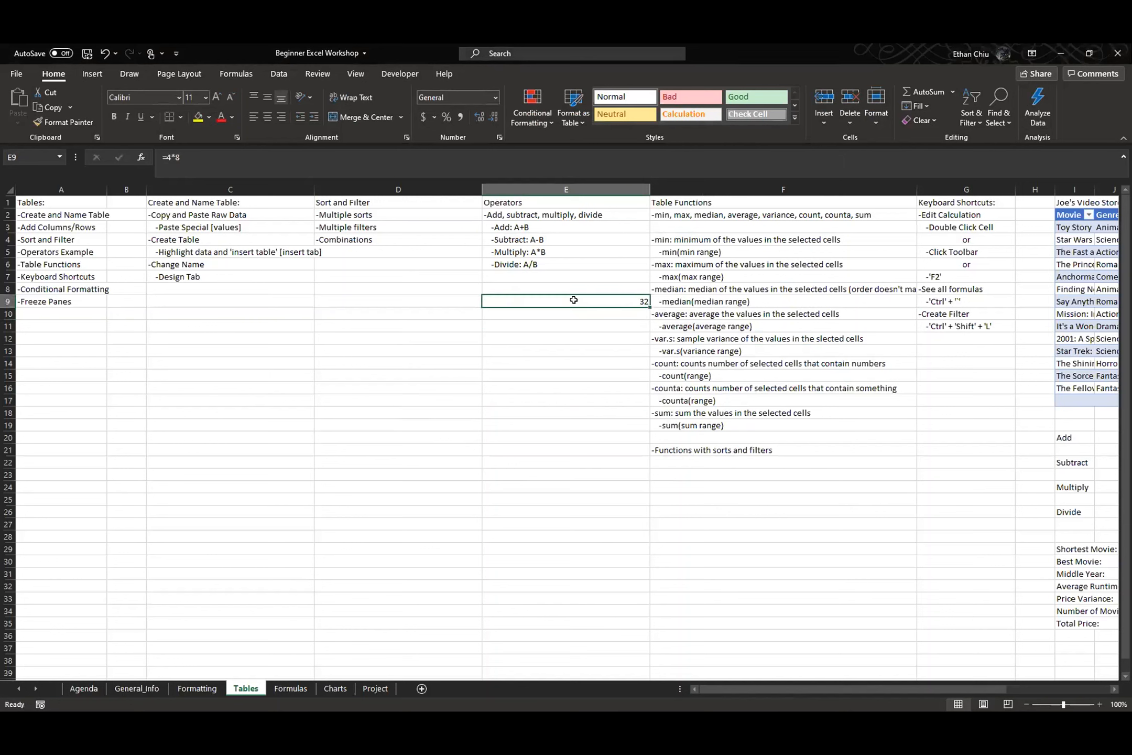
pyautogui.press('Delete')
pyautogui.write('=')
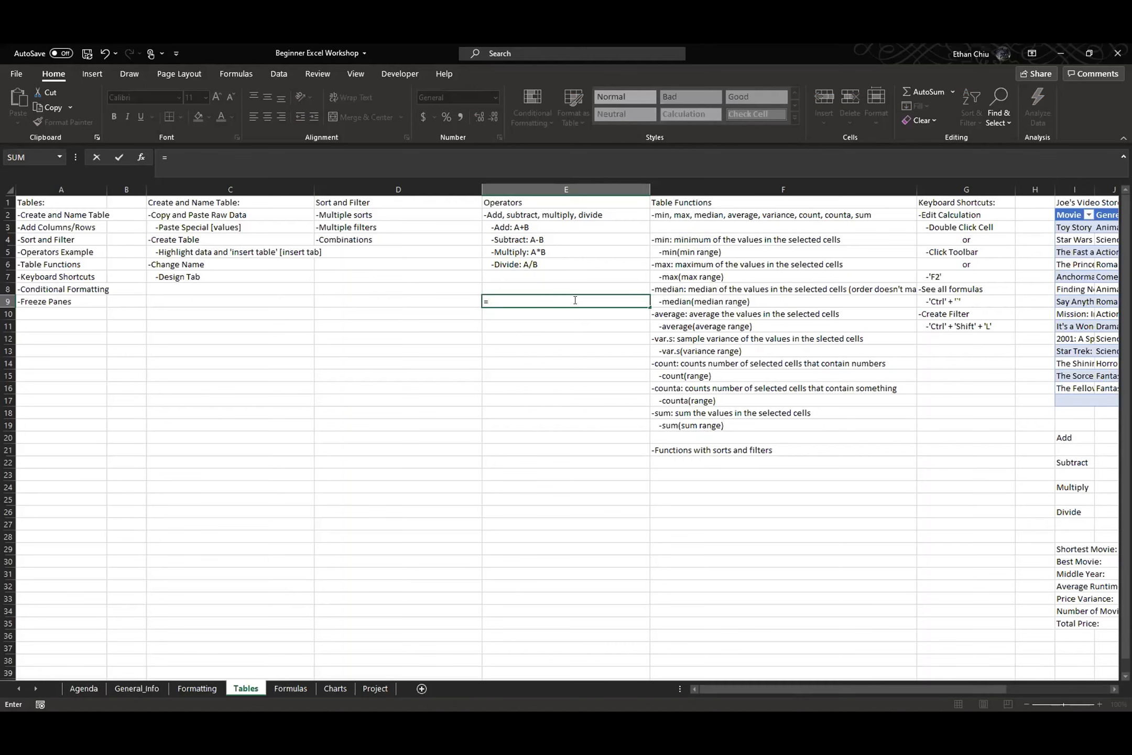
pyautogui.write('s')
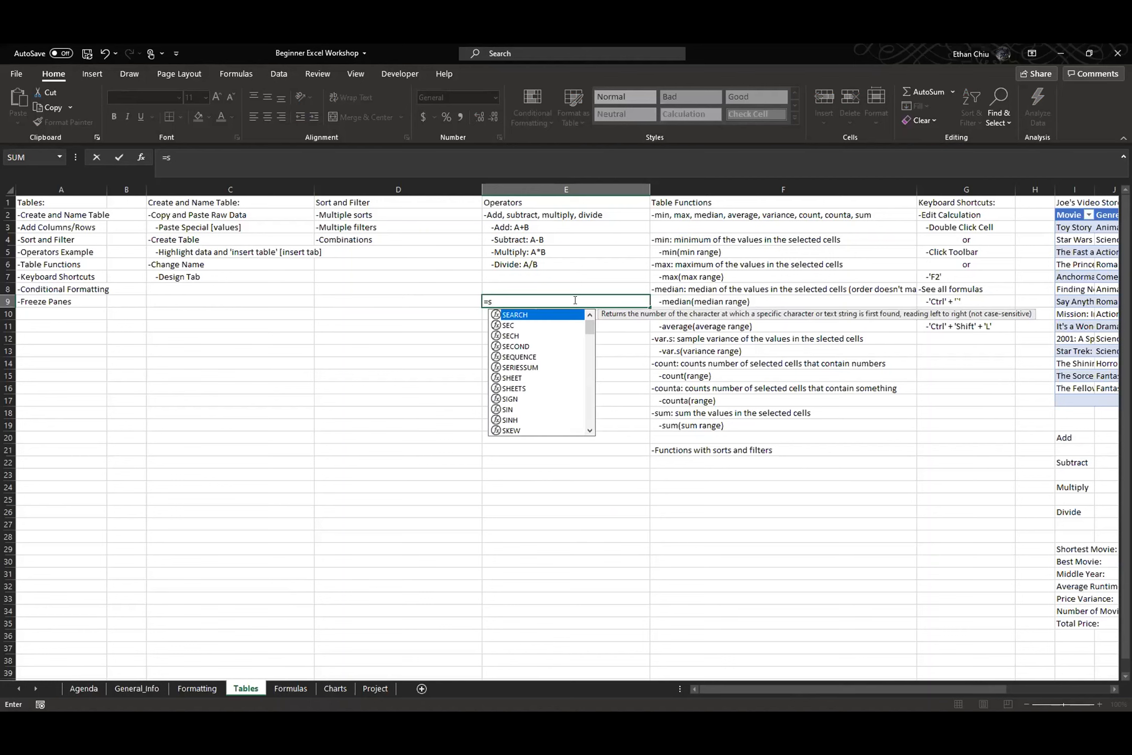
pyautogui.write('u')
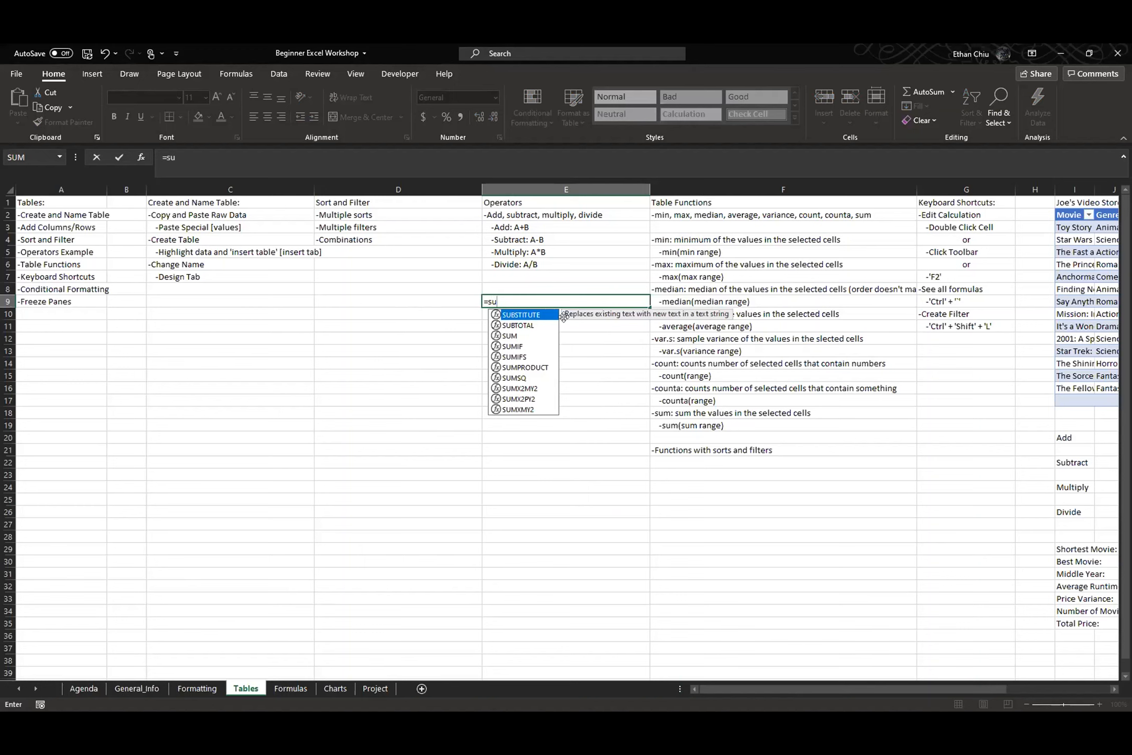
pyautogui.press('Down')
pyautogui.press('Down')
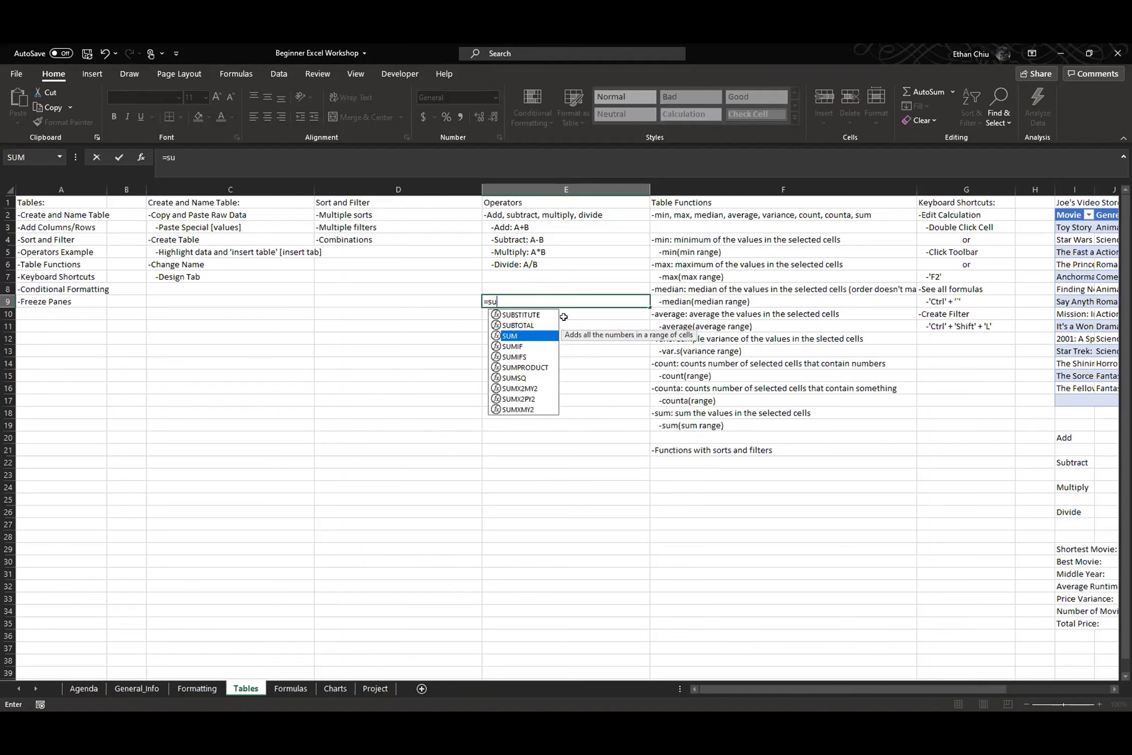
pyautogui.press('Tab')
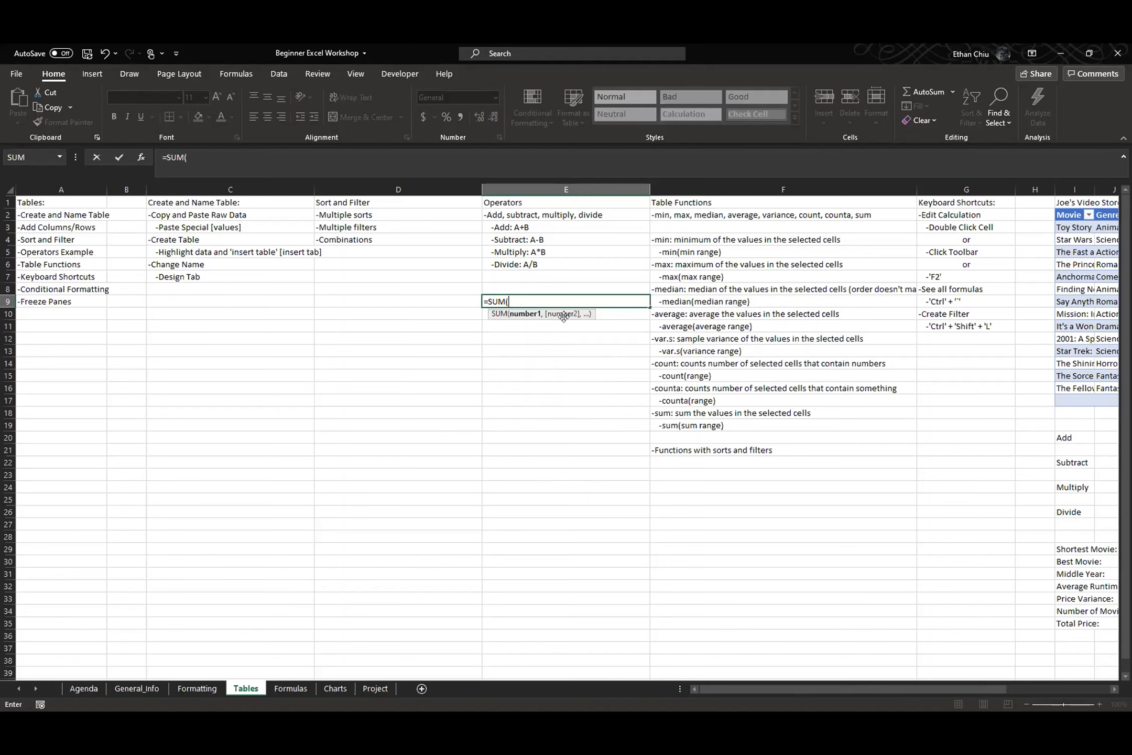
pyautogui.write('1,2,3,4')
pyautogui.press('Return')
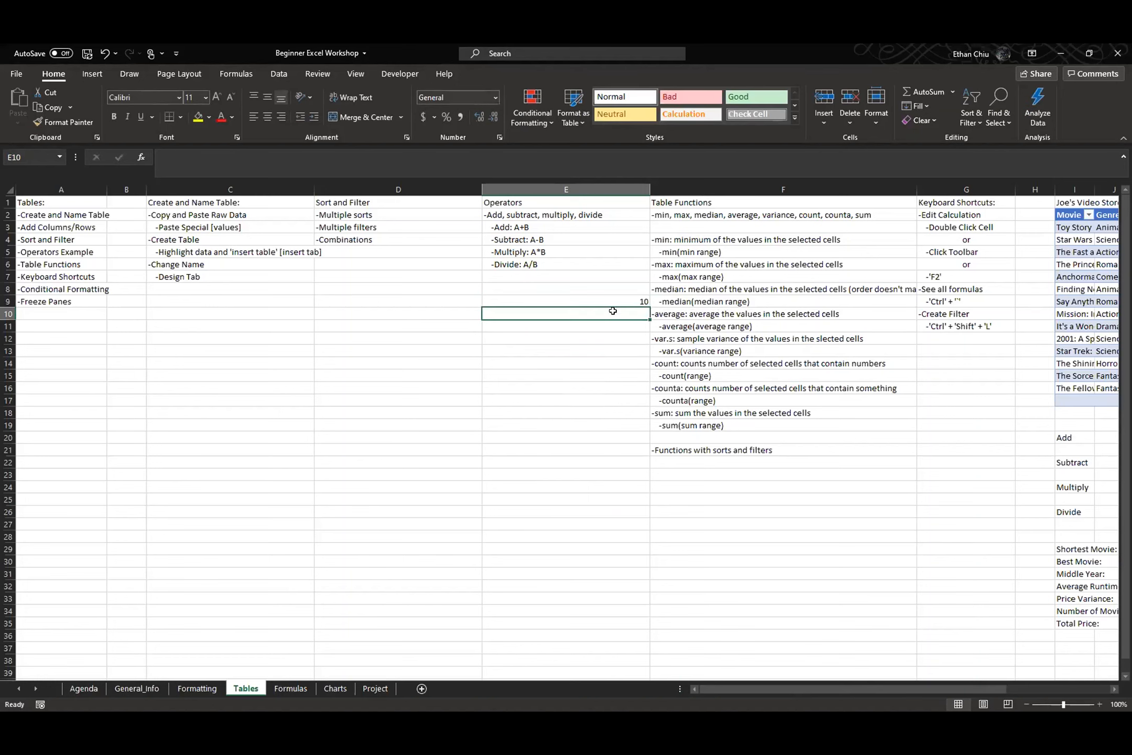
pyautogui.click(606, 297)
pyautogui.press('Delete')
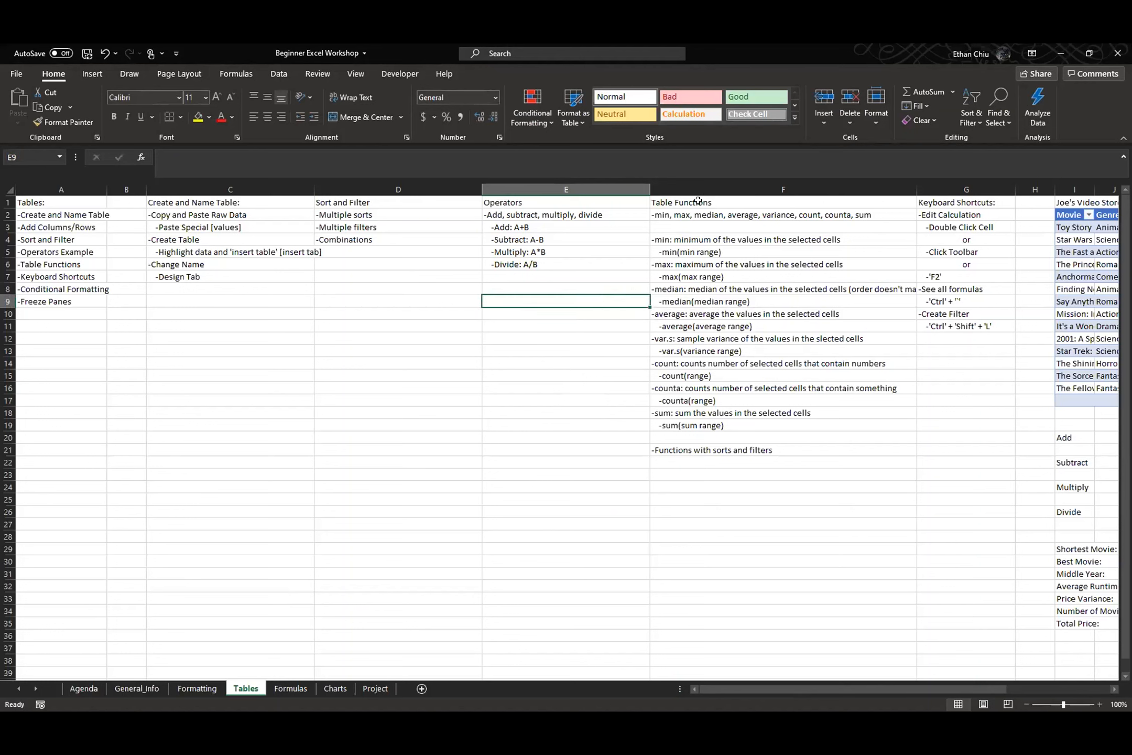
# - Review the Table Functions notes in F1:F19 and the movie prices in N3:N16
pyautogui.moveTo(698, 202); pyautogui.dragTo(736, 427)
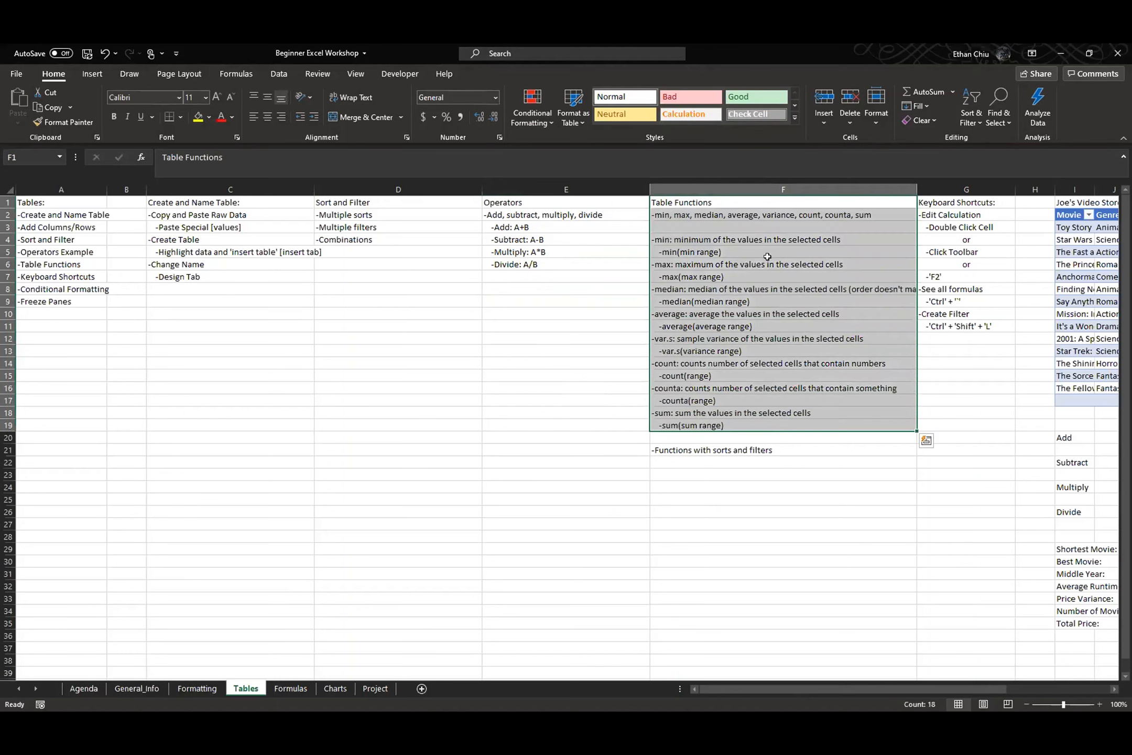
pyautogui.click(761, 223)
pyautogui.click(761, 214)
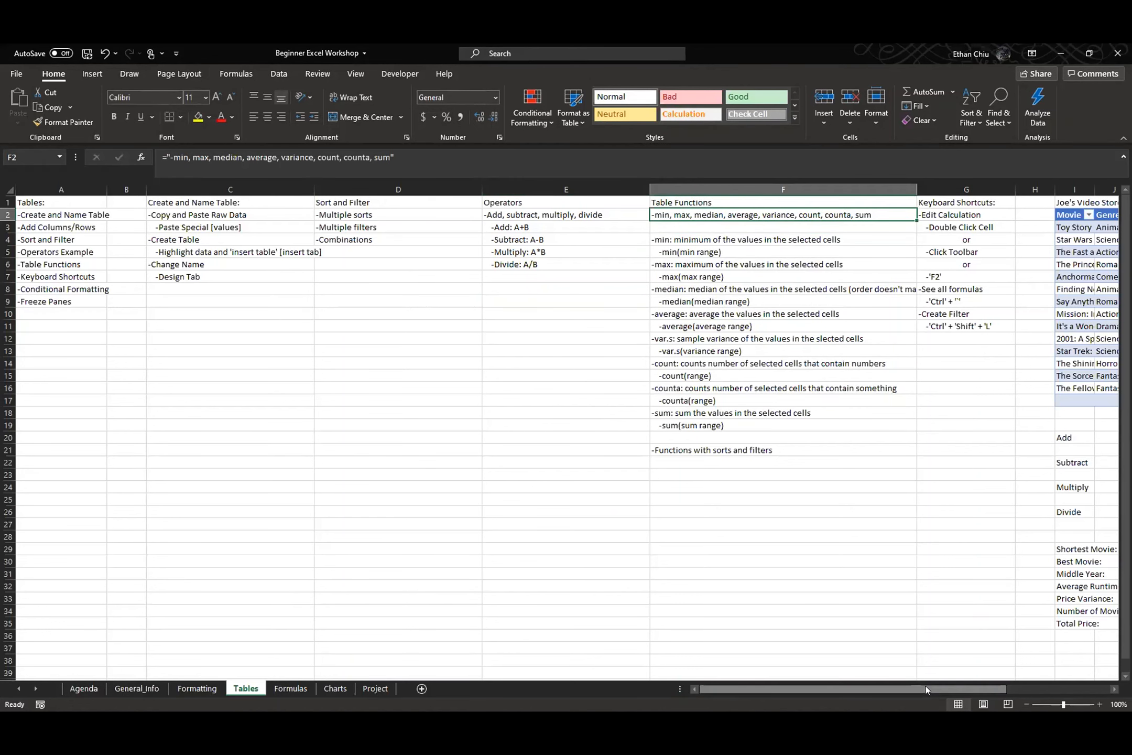
pyautogui.moveTo(926, 685); pyautogui.dragTo(1021, 683)
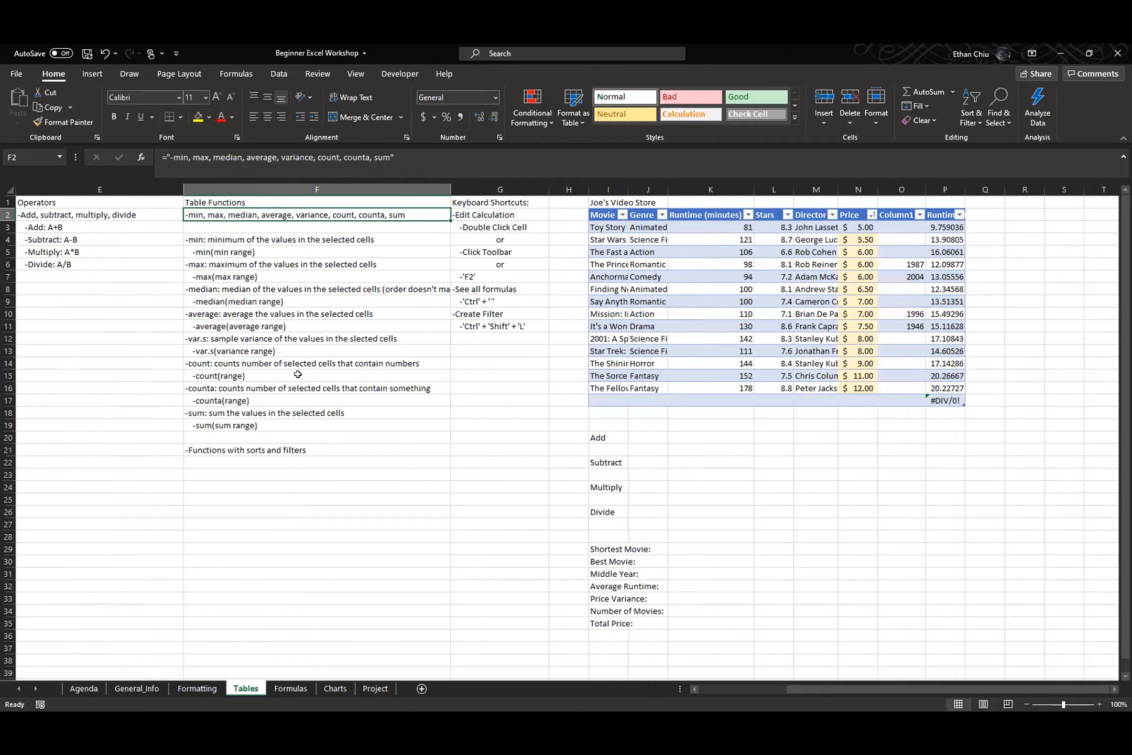
pyautogui.moveTo(866, 226); pyautogui.dragTo(869, 386)
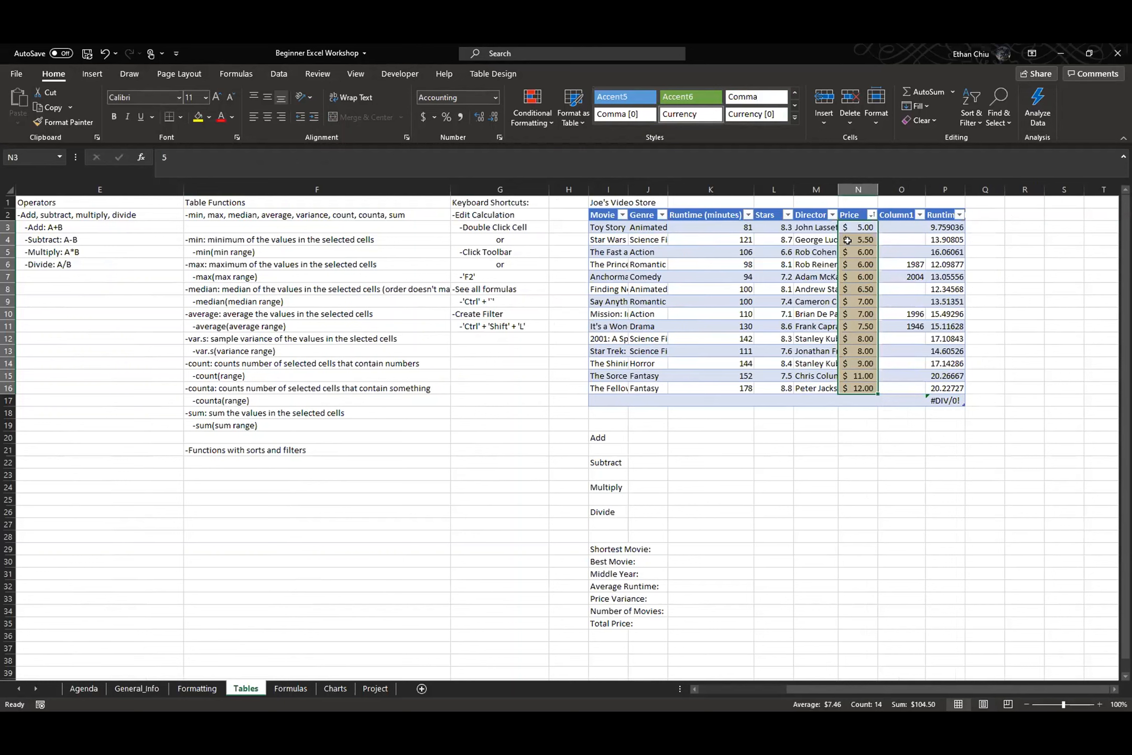
# - Calculate the Shortest Movie value in K29 with =MIN(K3:K16) over the runtimes
pyautogui.click(728, 437)
pyautogui.press('Down')
pyautogui.press('Down')
pyautogui.press('Down')
pyautogui.press('Down')
pyautogui.press('Down')
pyautogui.press('Down')
pyautogui.press('Down')
pyautogui.press('Down')
pyautogui.press('Down')
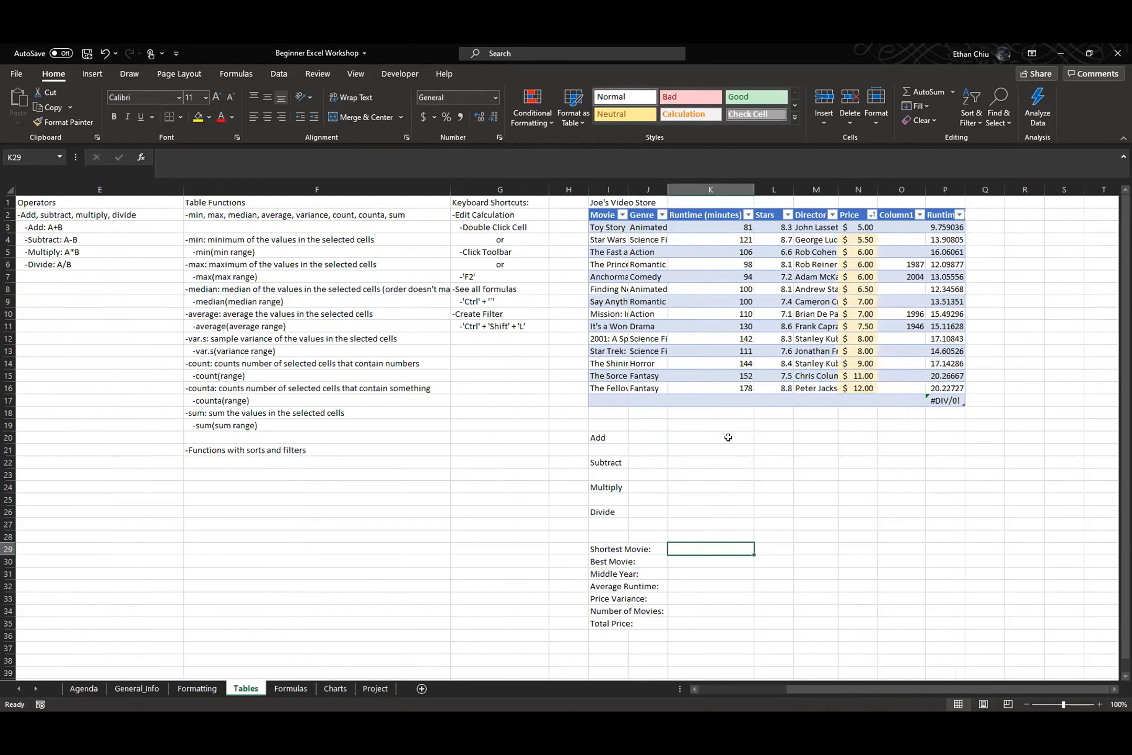
pyautogui.write('=')
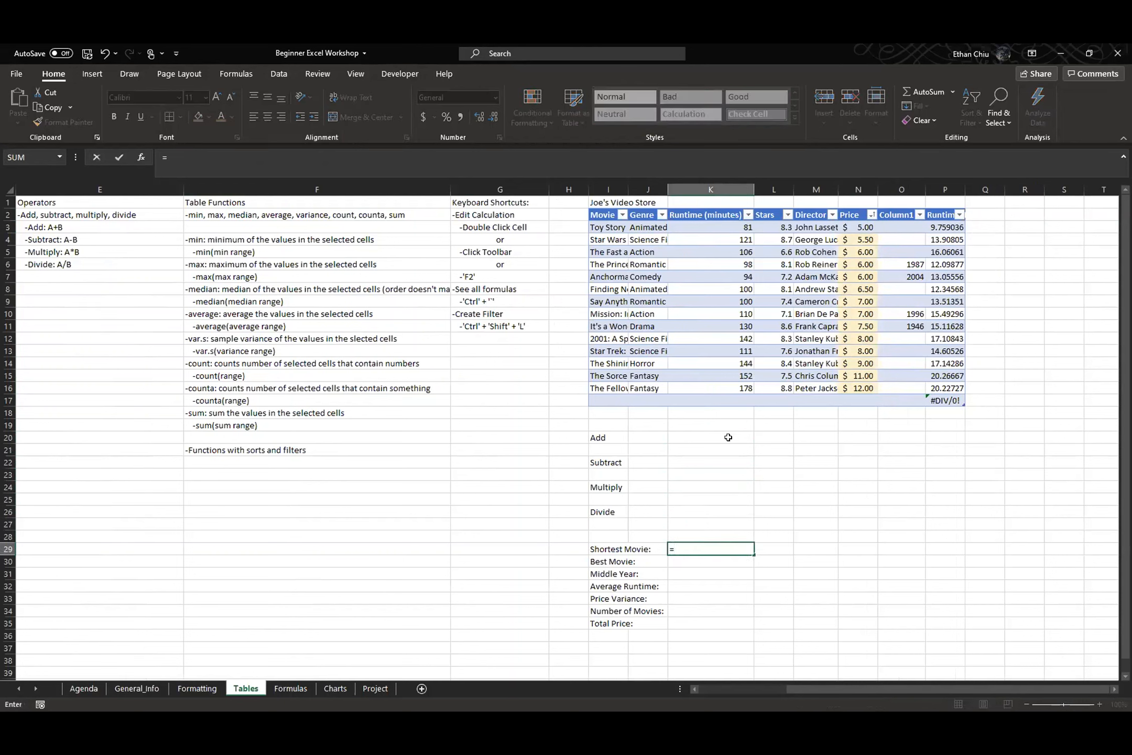
pyautogui.write('MIN(')
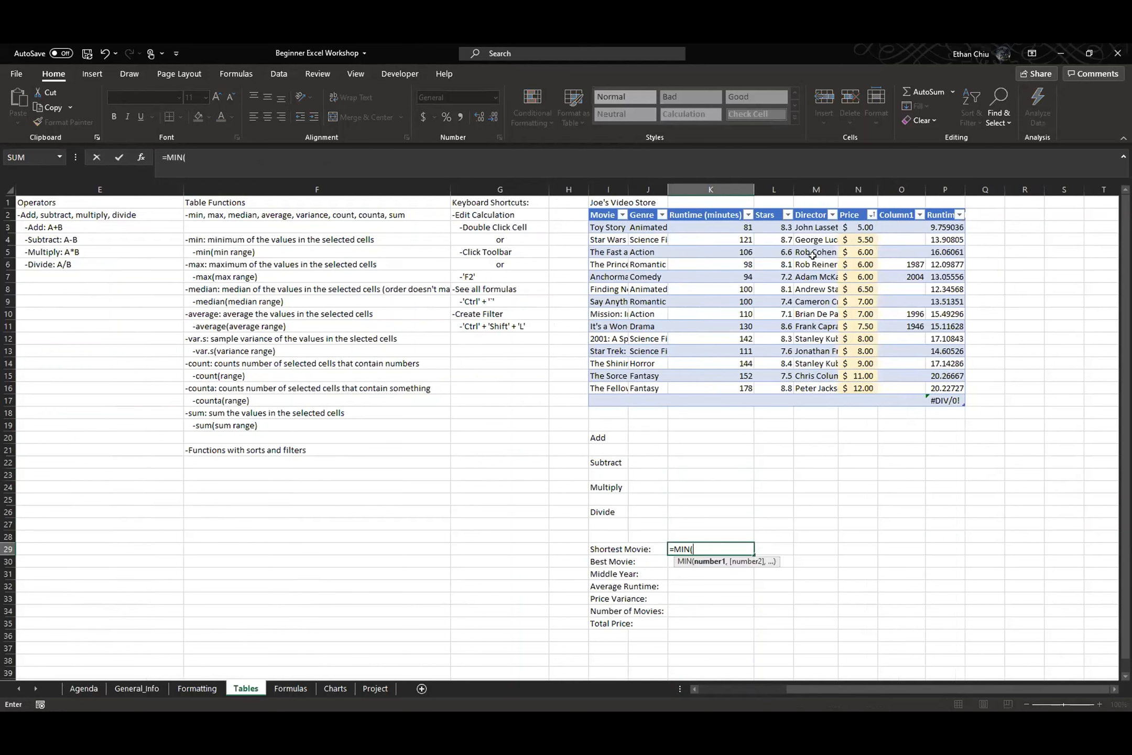
pyautogui.click(731, 226)
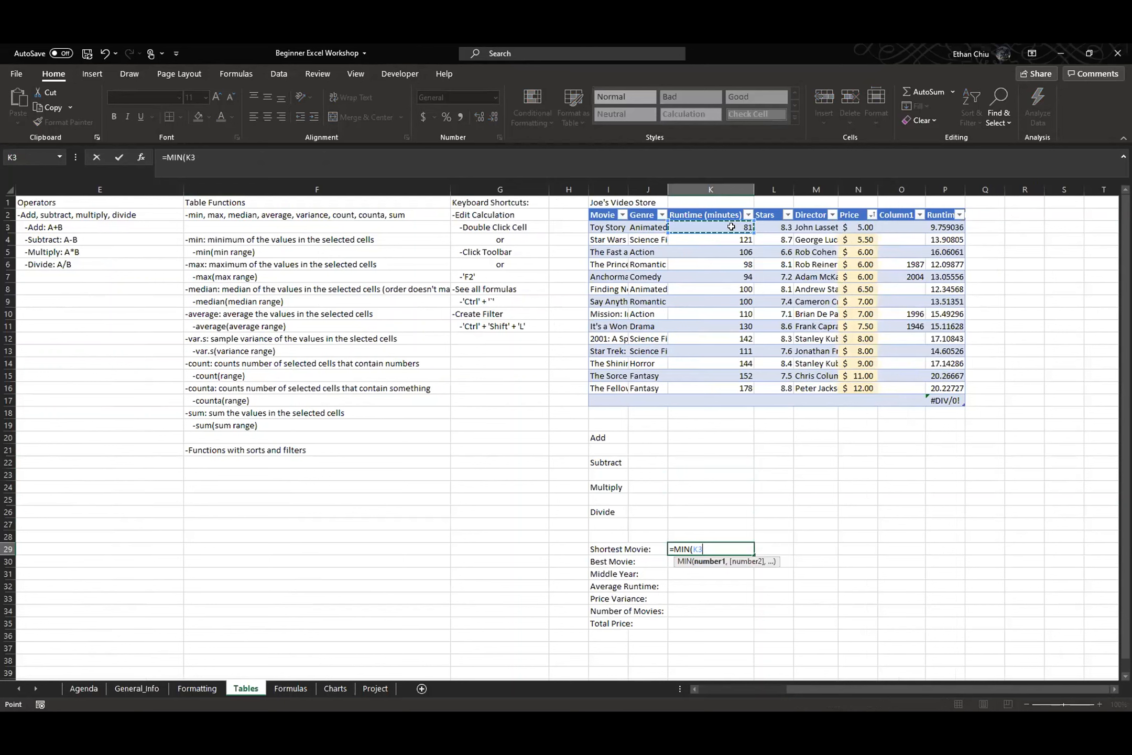
pyautogui.moveTo(731, 227); pyautogui.dragTo(744, 387)
pyautogui.press('Return')
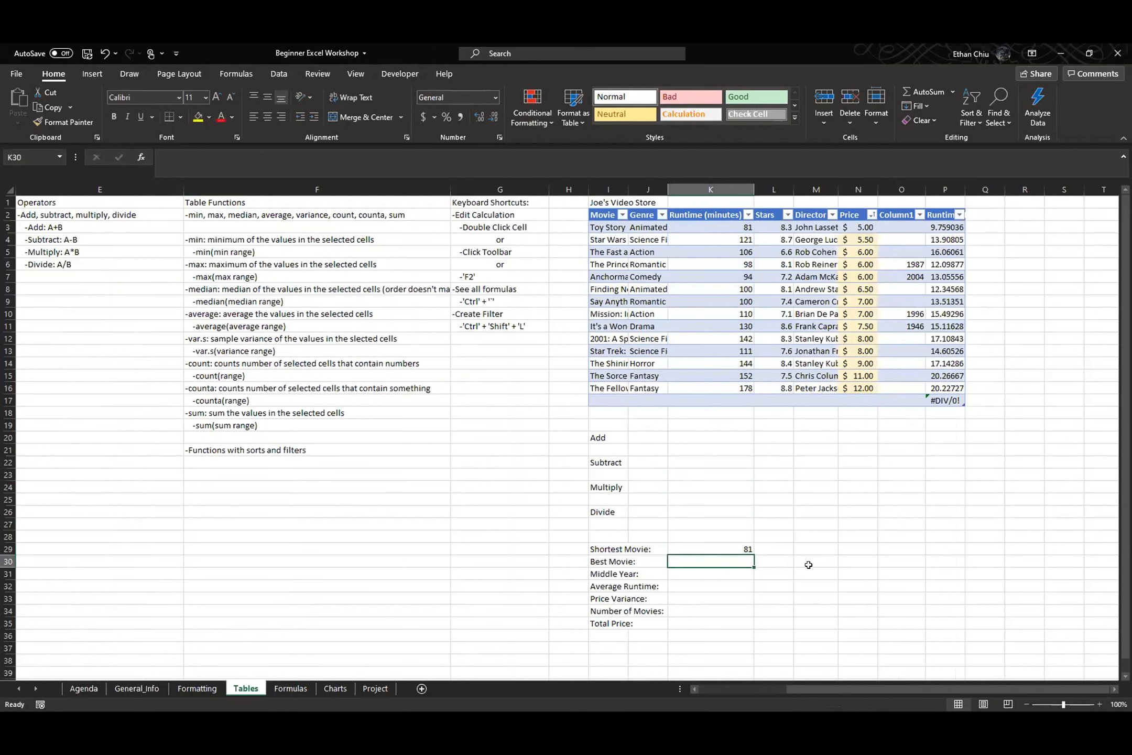
# - Check the MIN formula against the first movie, and sort the table by Runtime (minutes) from smallest to largest
pyautogui.click(749, 547)
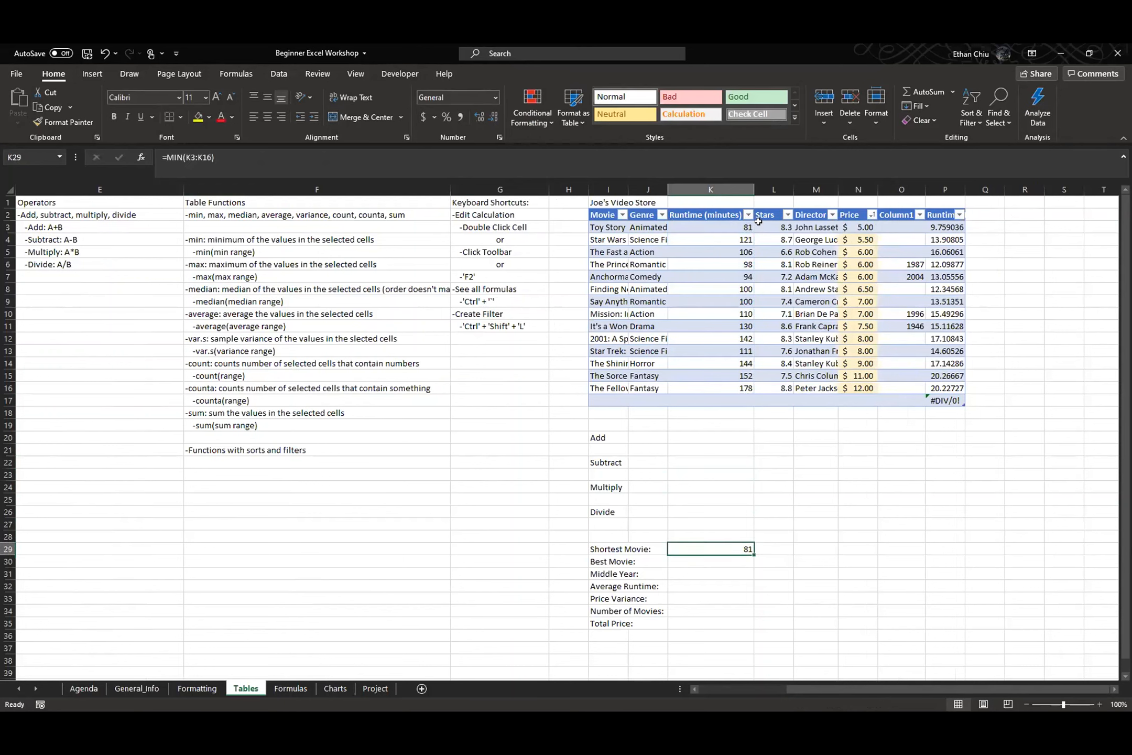
pyautogui.click(704, 229)
pyautogui.click(614, 226)
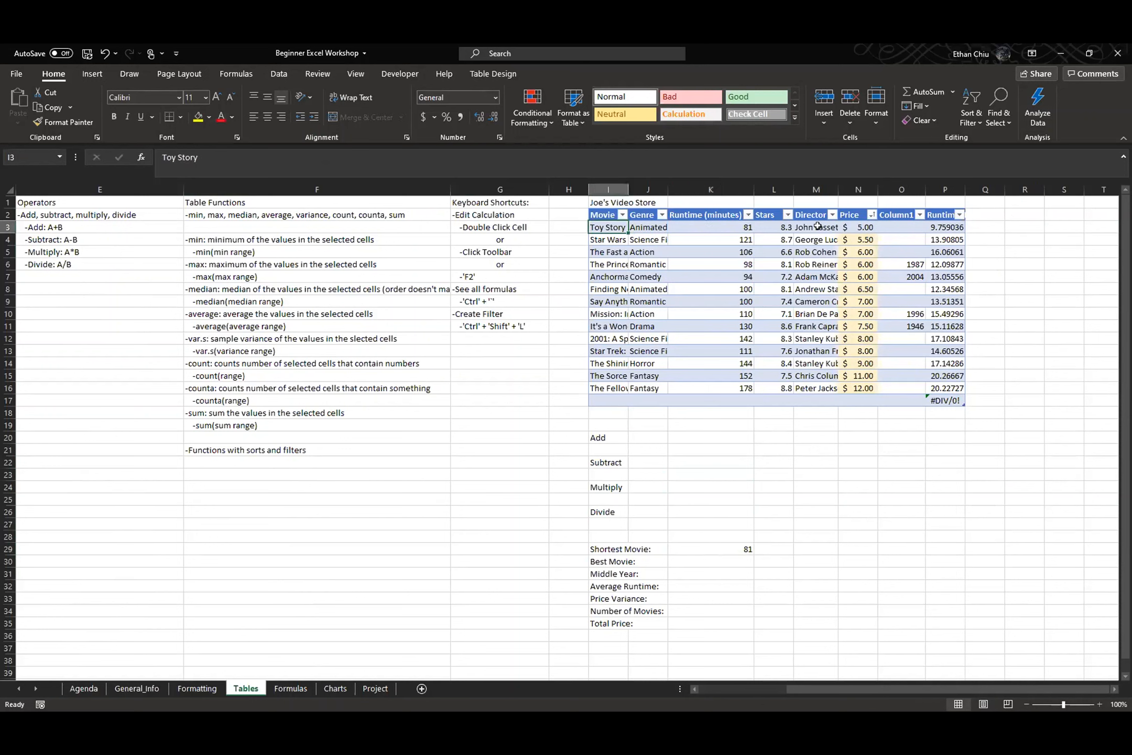
pyautogui.click(748, 215)
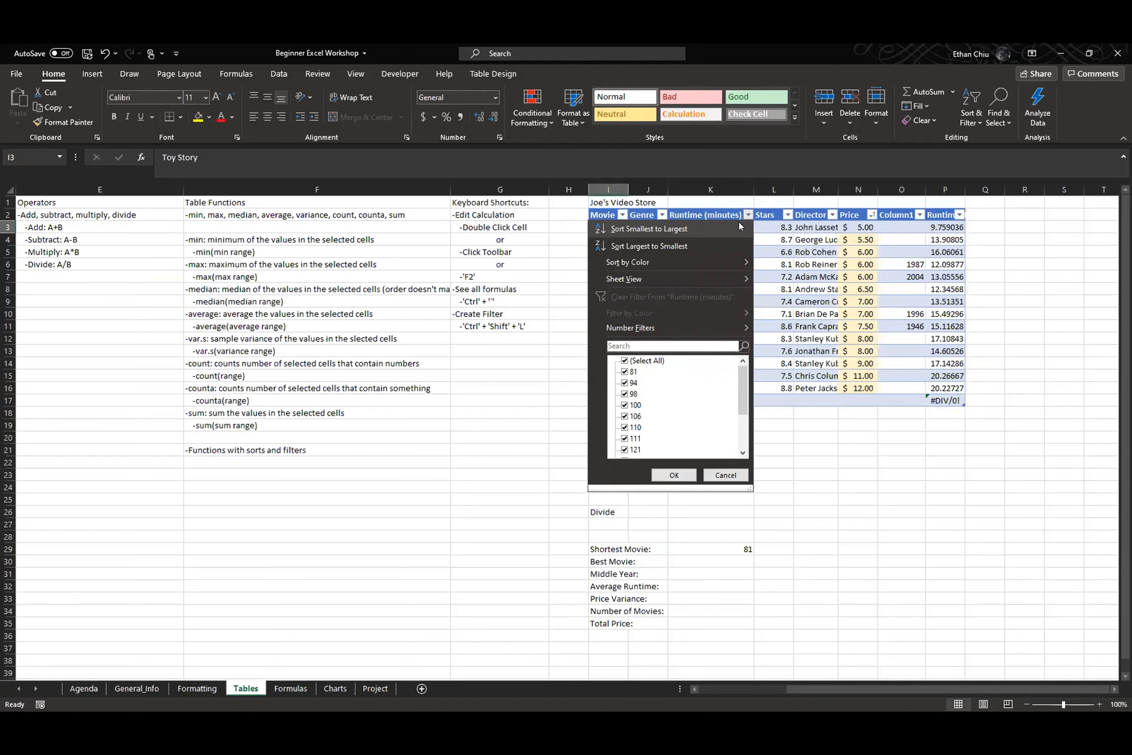
pyautogui.click(739, 224)
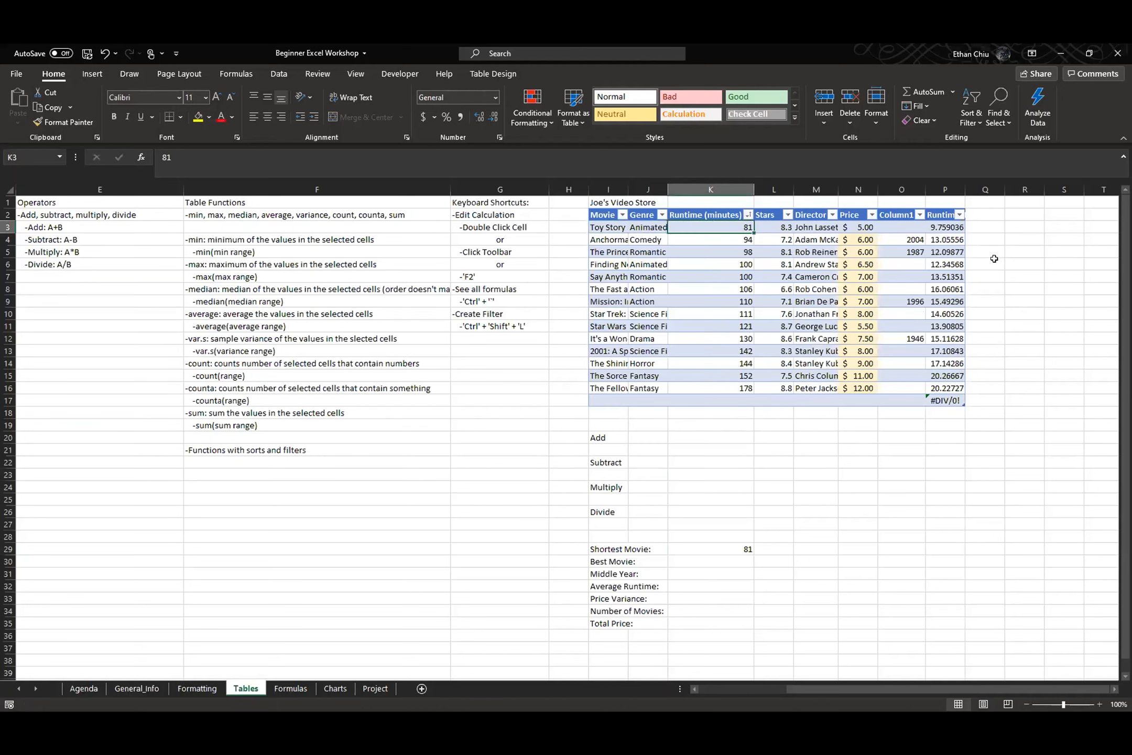
pyautogui.hotkey('ctrl', 'Down')
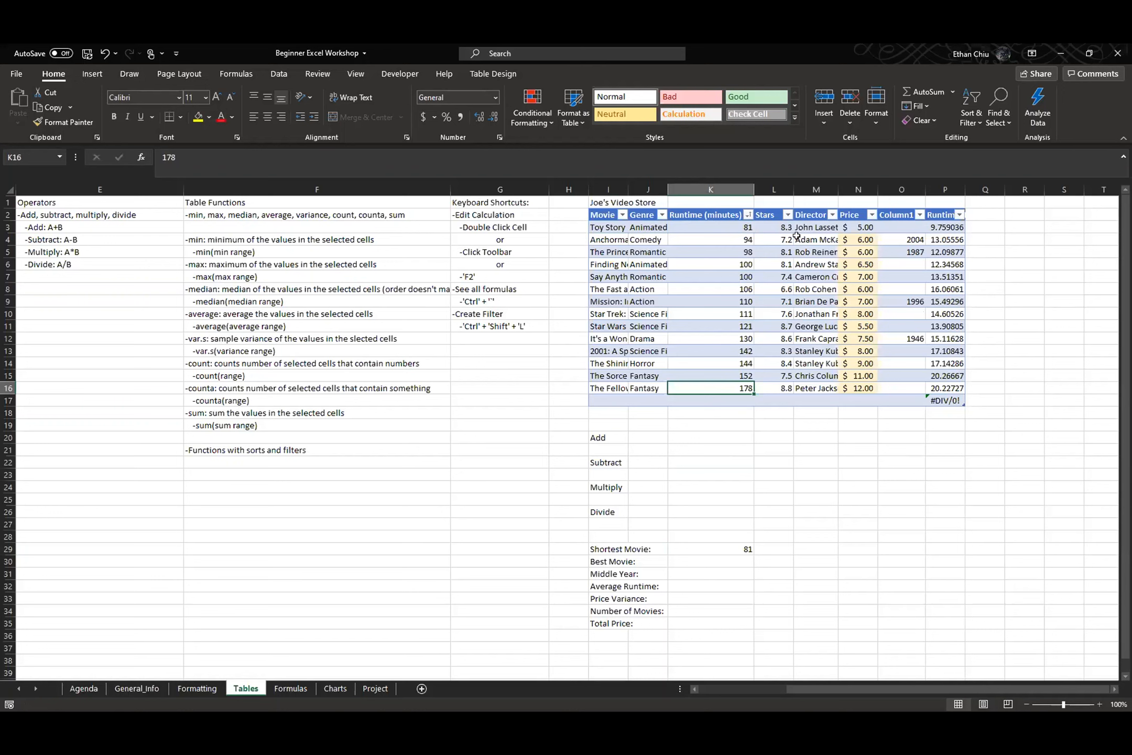
# - Sort the movie table by Runtime (minutes) from largest to smallest and check the first movie's title
pyautogui.click(747, 214)
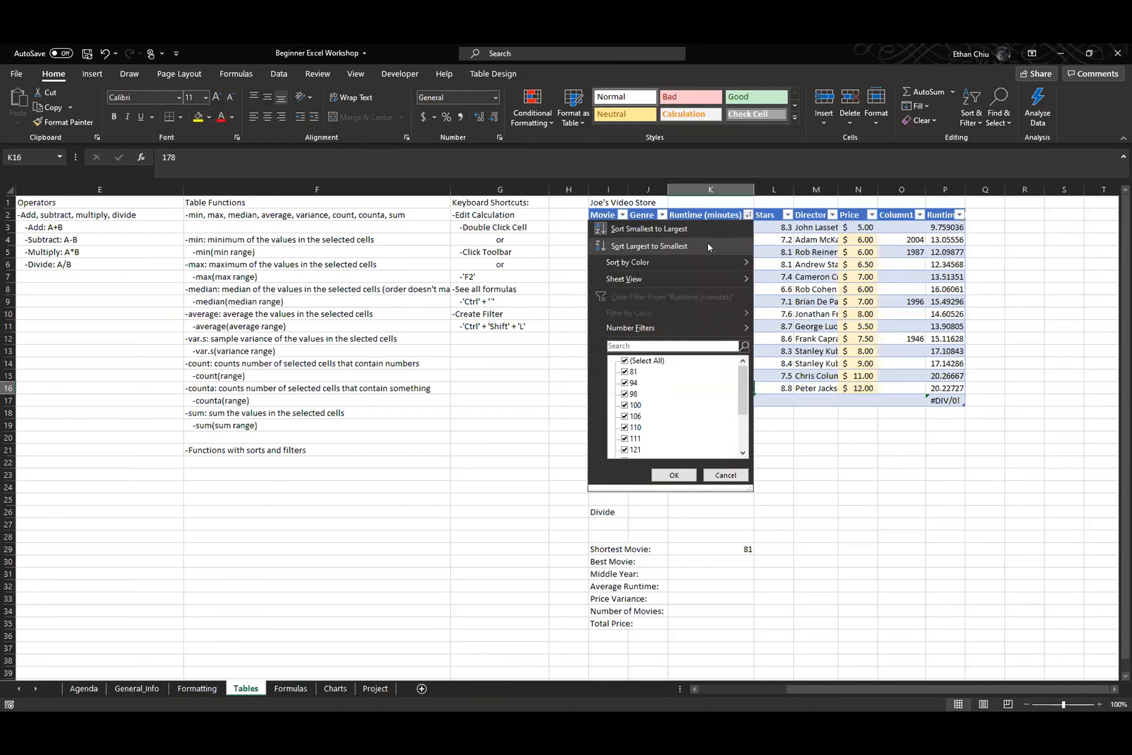
pyautogui.click(707, 244)
pyautogui.hotkey('ctrl', 'Up')
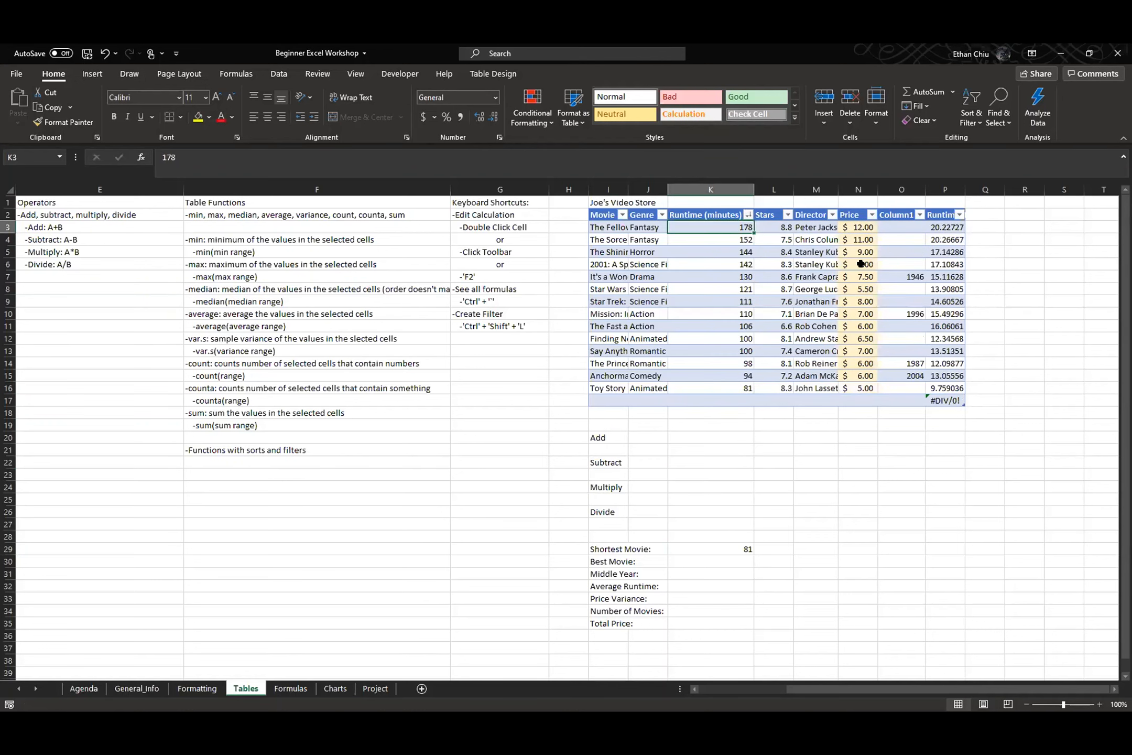
pyautogui.hotkey('ctrl', 'Left')
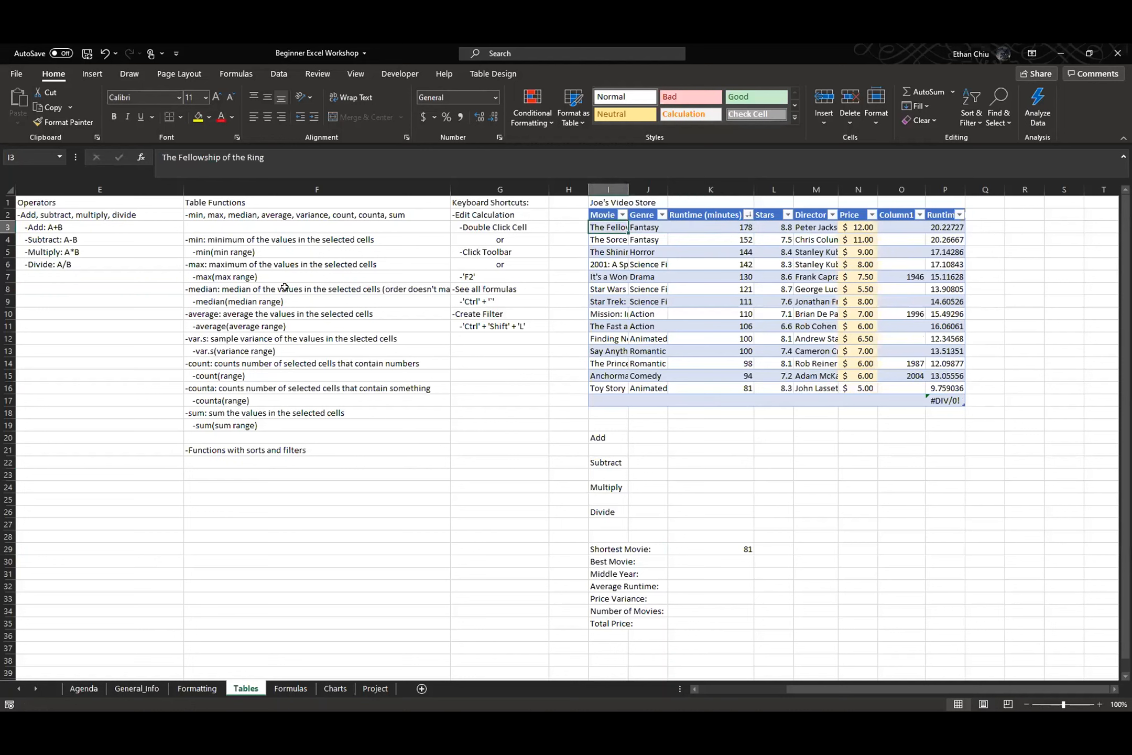
# - Review the var.s, count and counta notes, comparing them with the Genre and Runtime values in J3:K16
pyautogui.click(291, 338)
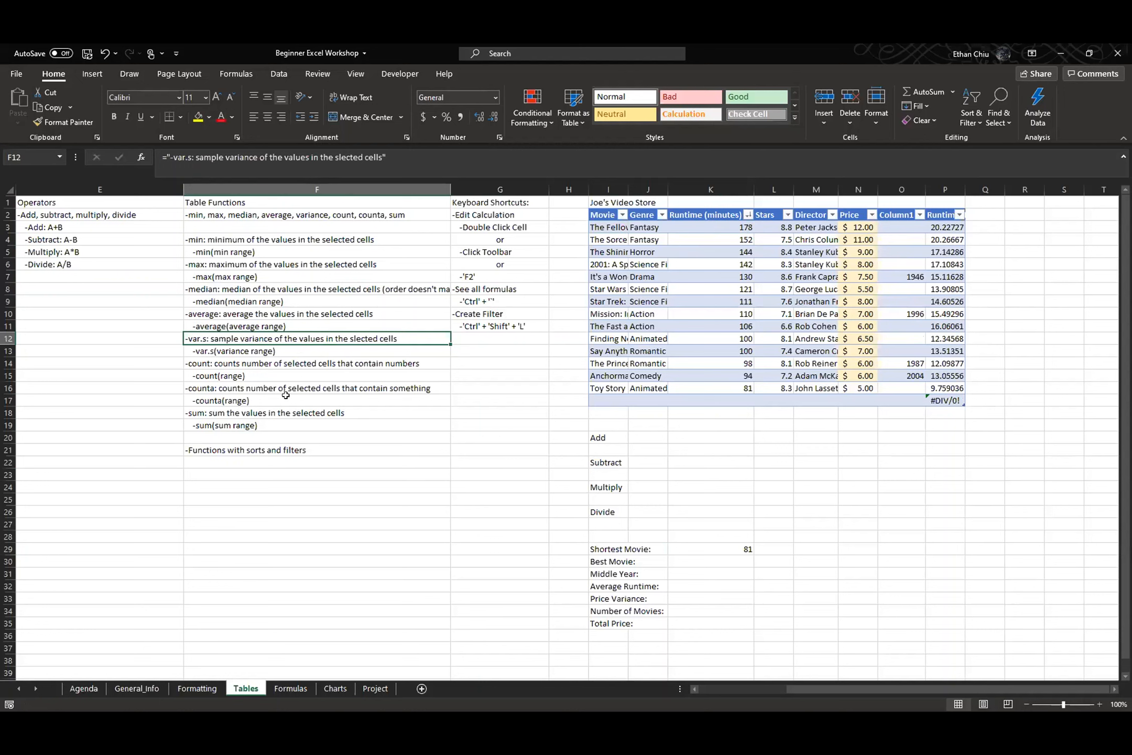
pyautogui.click(244, 386)
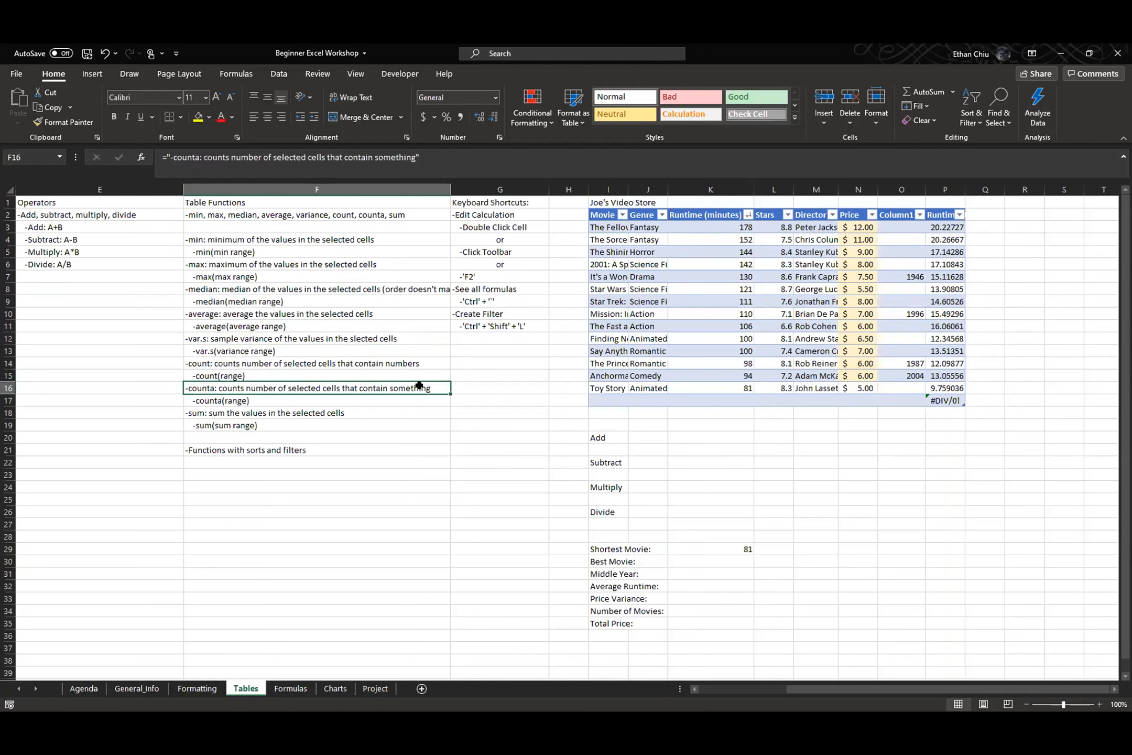
pyautogui.click(376, 363)
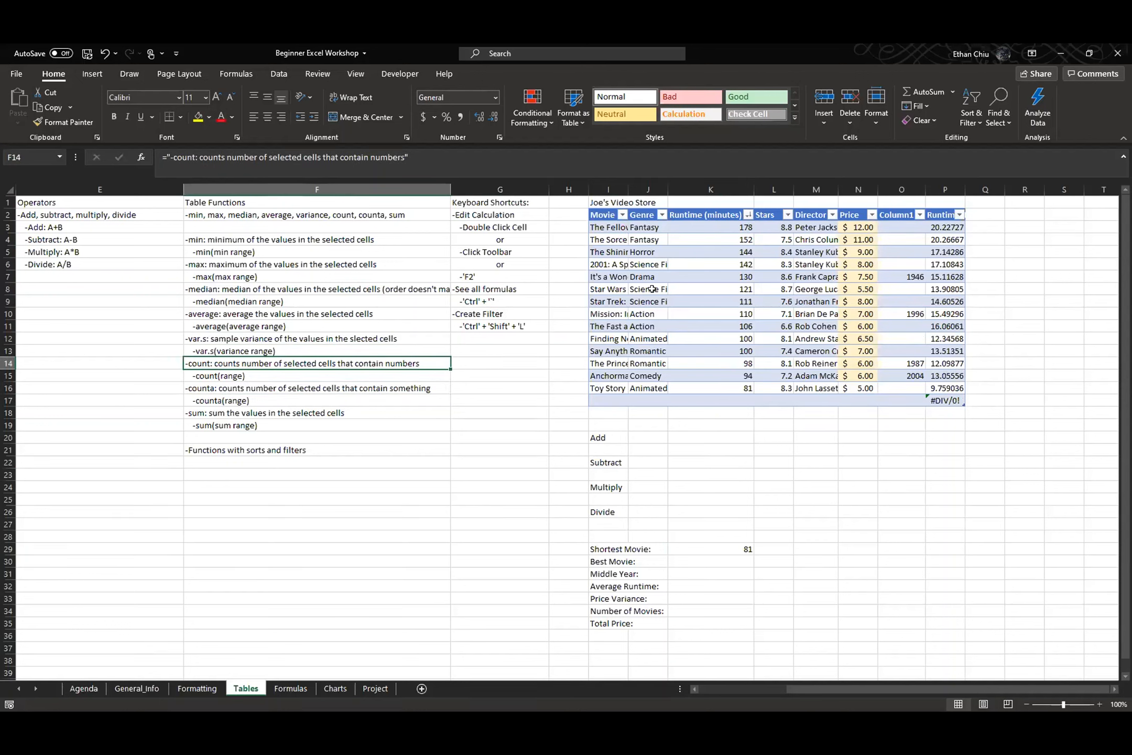
pyautogui.moveTo(656, 228); pyautogui.dragTo(708, 389)
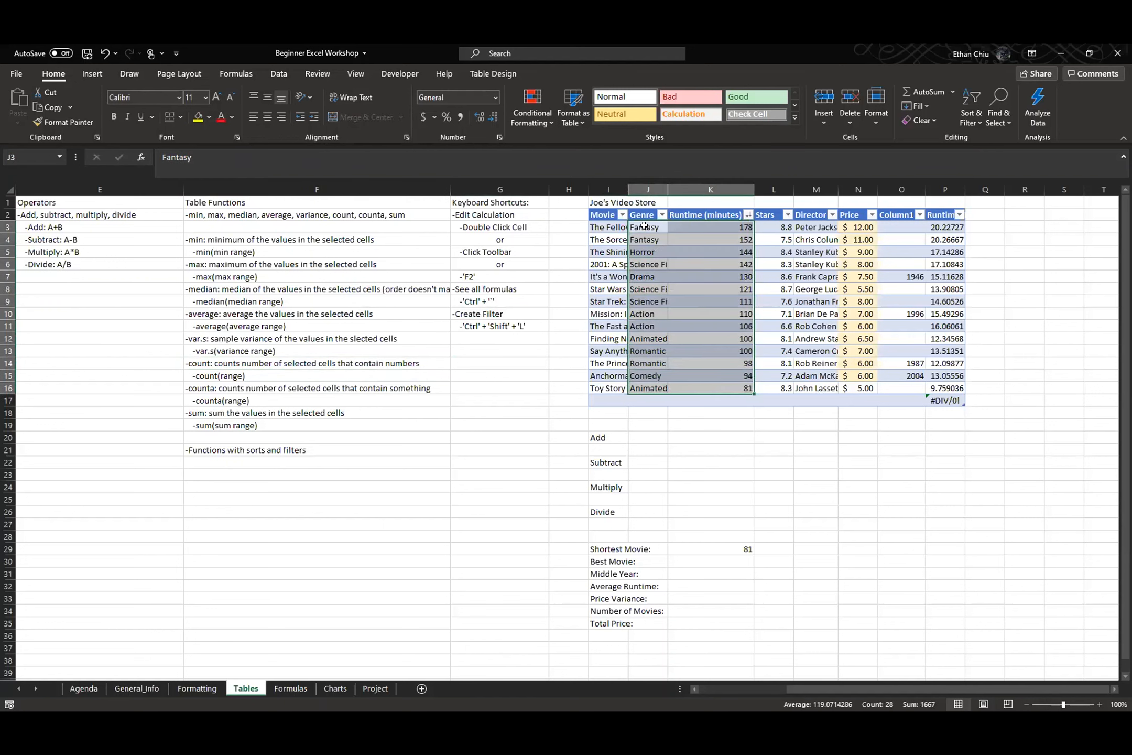
pyautogui.click(322, 388)
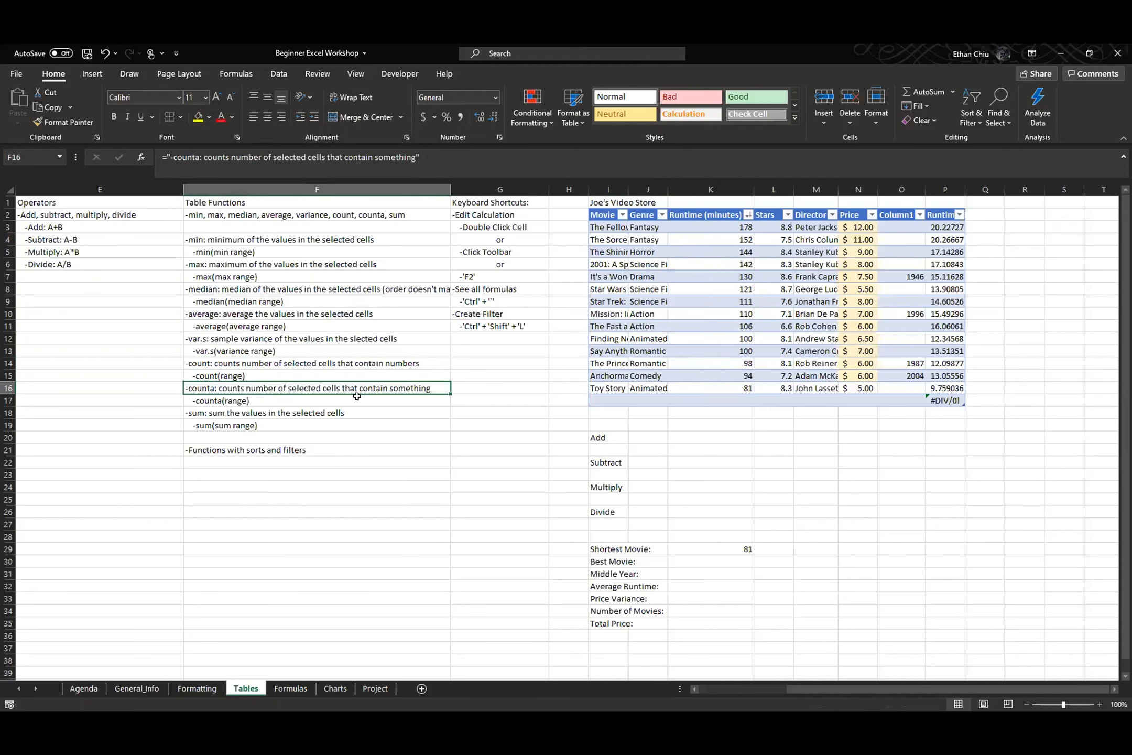
# - Review the Genre values in J3:J16, the note on functions with sorts and filters, and the Create Filter notes in G10:G11
pyautogui.moveTo(652, 227); pyautogui.dragTo(658, 391)
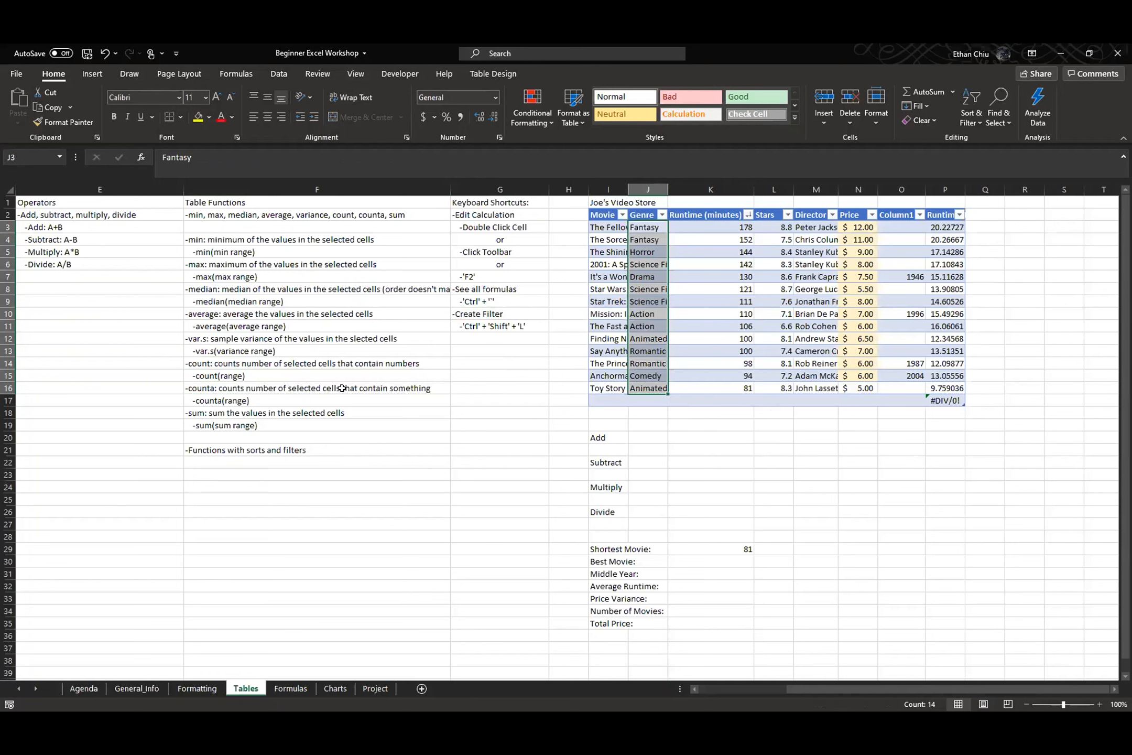
pyautogui.click(316, 449)
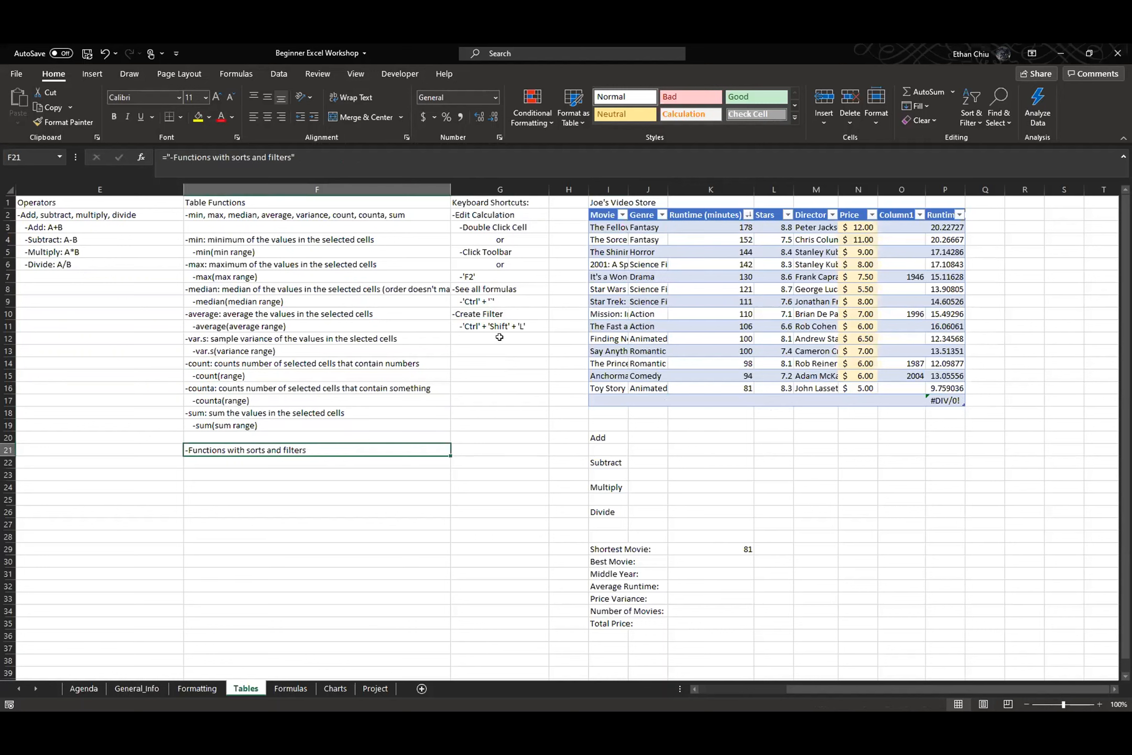
pyautogui.moveTo(500, 313); pyautogui.dragTo(505, 321)
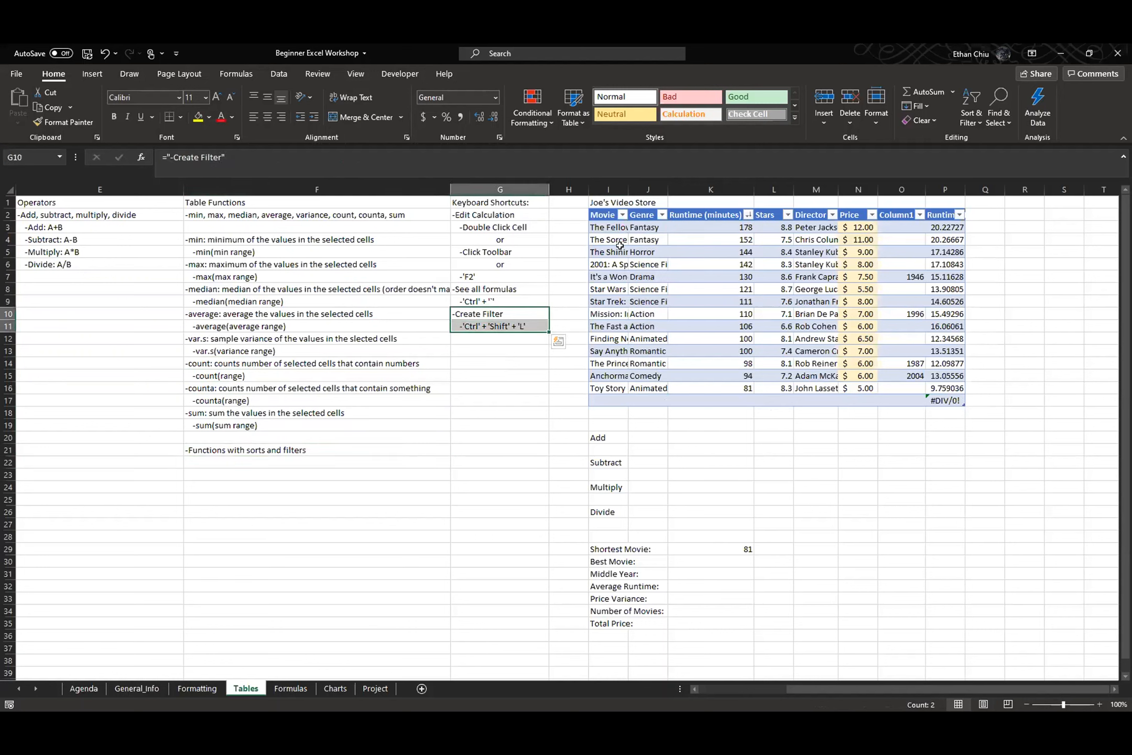
# - Enter the headers name in L20 and genre in M20 below the movie table
pyautogui.moveTo(766, 437); pyautogui.dragTo(963, 533)
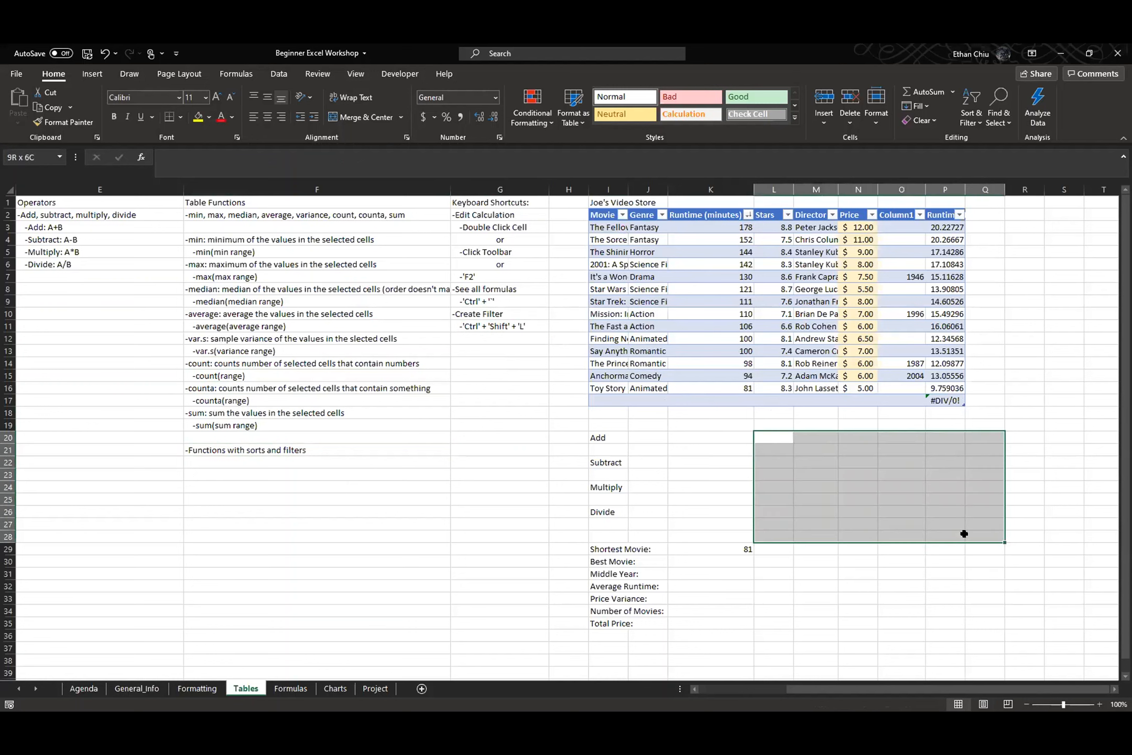
pyautogui.click(765, 435)
pyautogui.write('name')
pyautogui.press('Tab')
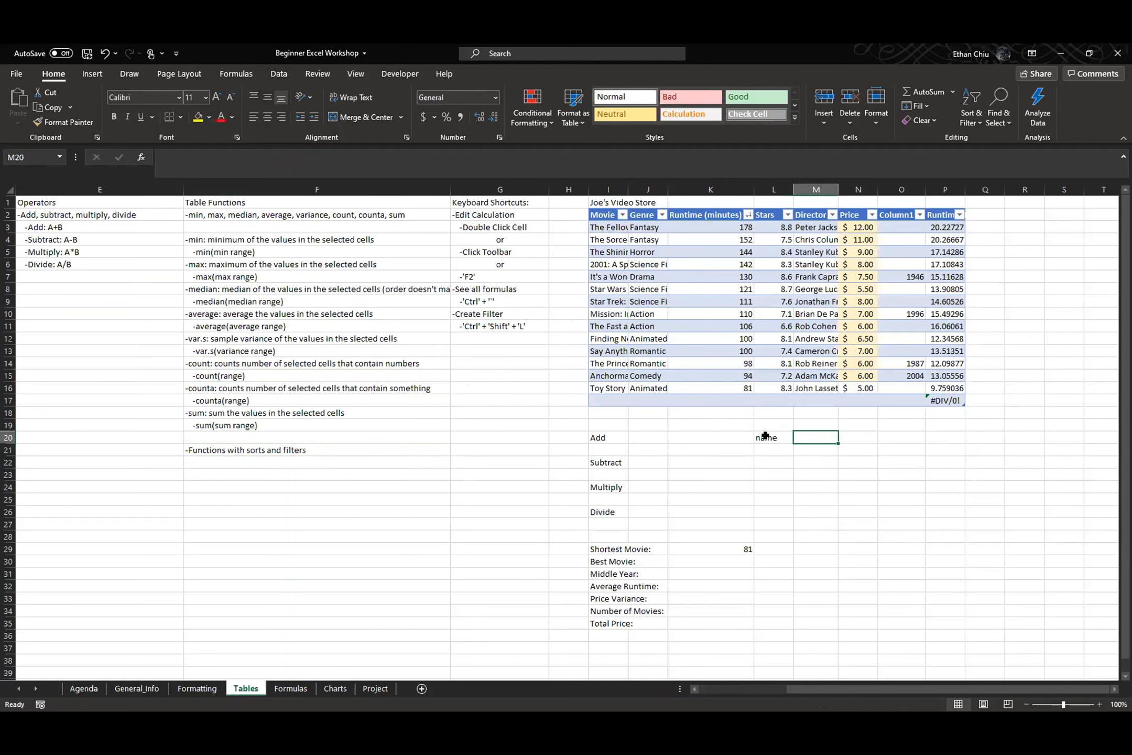
pyautogui.write('genre')
pyautogui.press('Return')
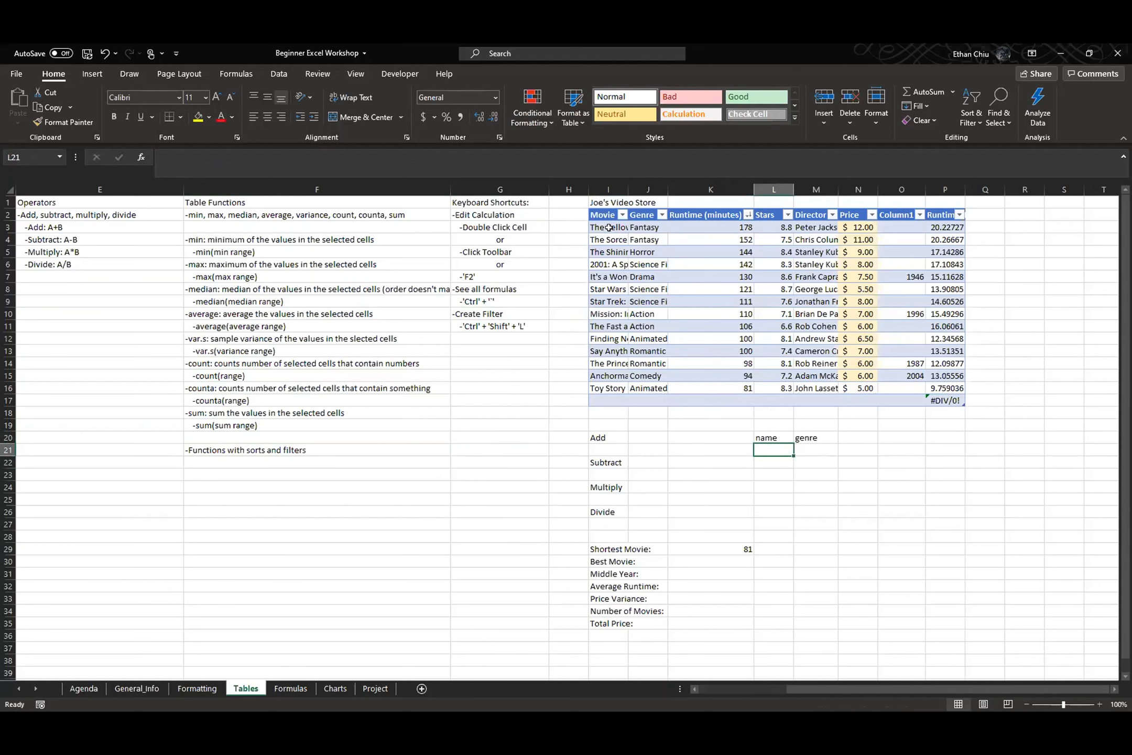
# - Copy the movie titles and genres from I3:J16 into the cells starting at L21, under the new headers
pyautogui.moveTo(609, 227); pyautogui.dragTo(649, 389)
pyautogui.hotkey('ctrl', 'c')
pyautogui.click(773, 450)
pyautogui.hotkey('ctrl', 'v')
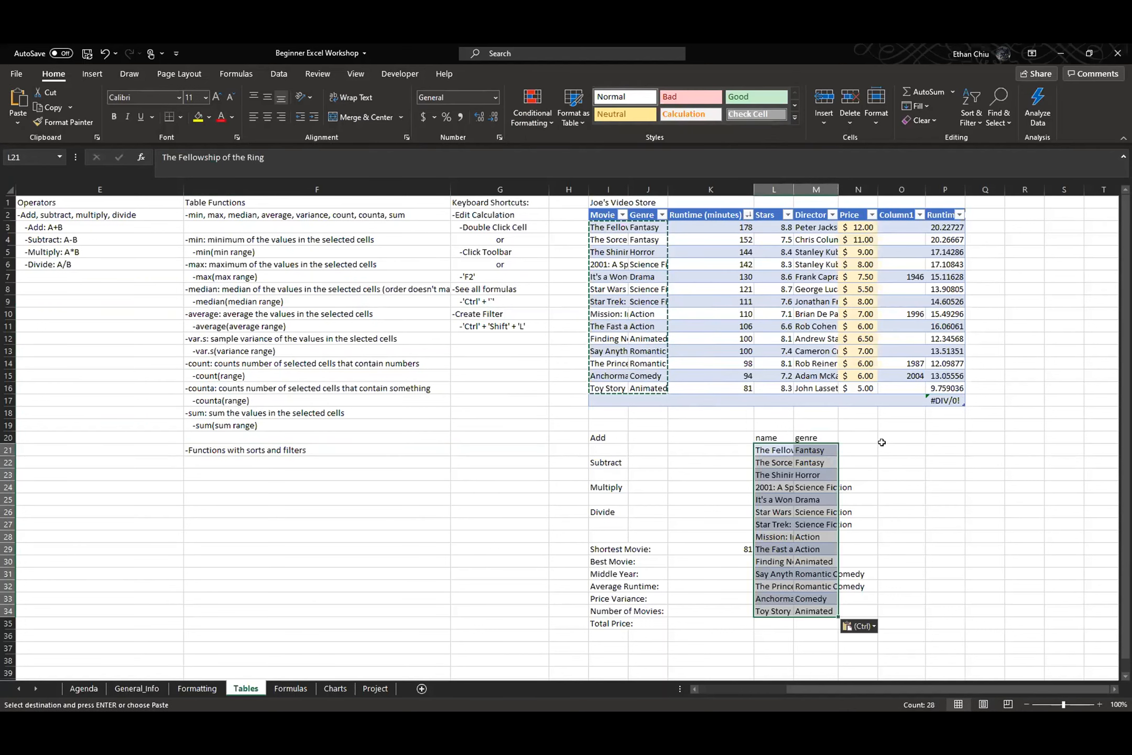
pyautogui.click(882, 444)
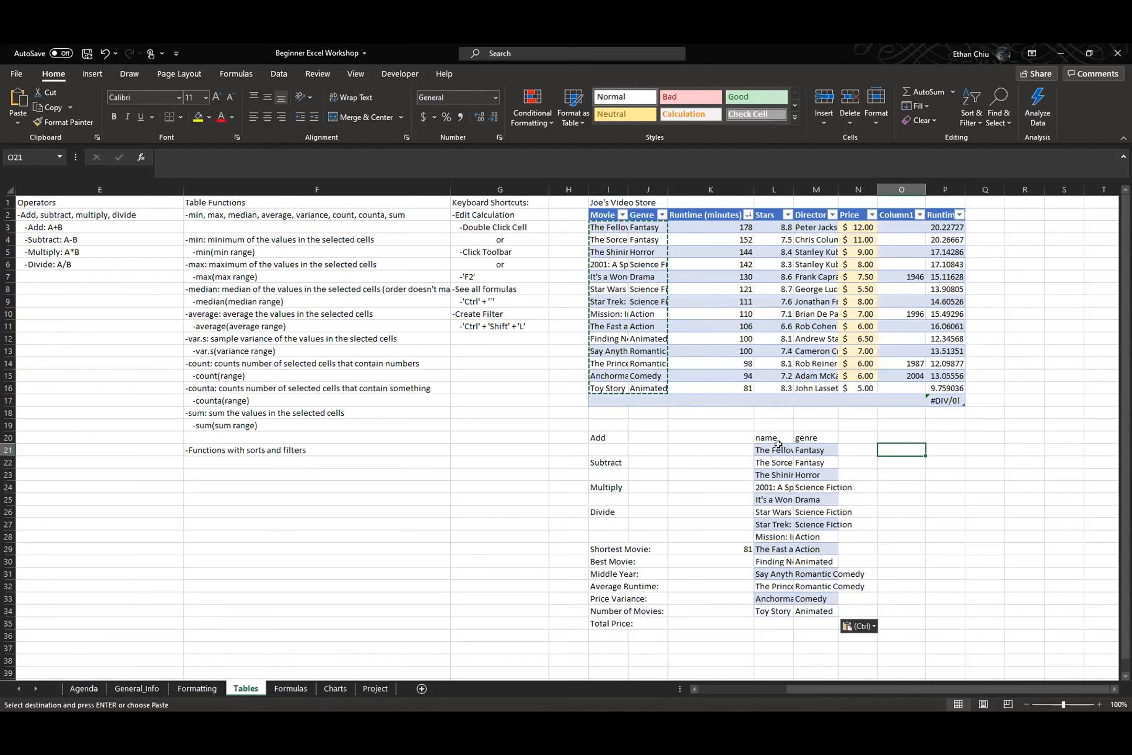
# - Add filters to the name and genre headers in L20:M20, and view the filter choices for name
pyautogui.moveTo(774, 438); pyautogui.dragTo(814, 438)
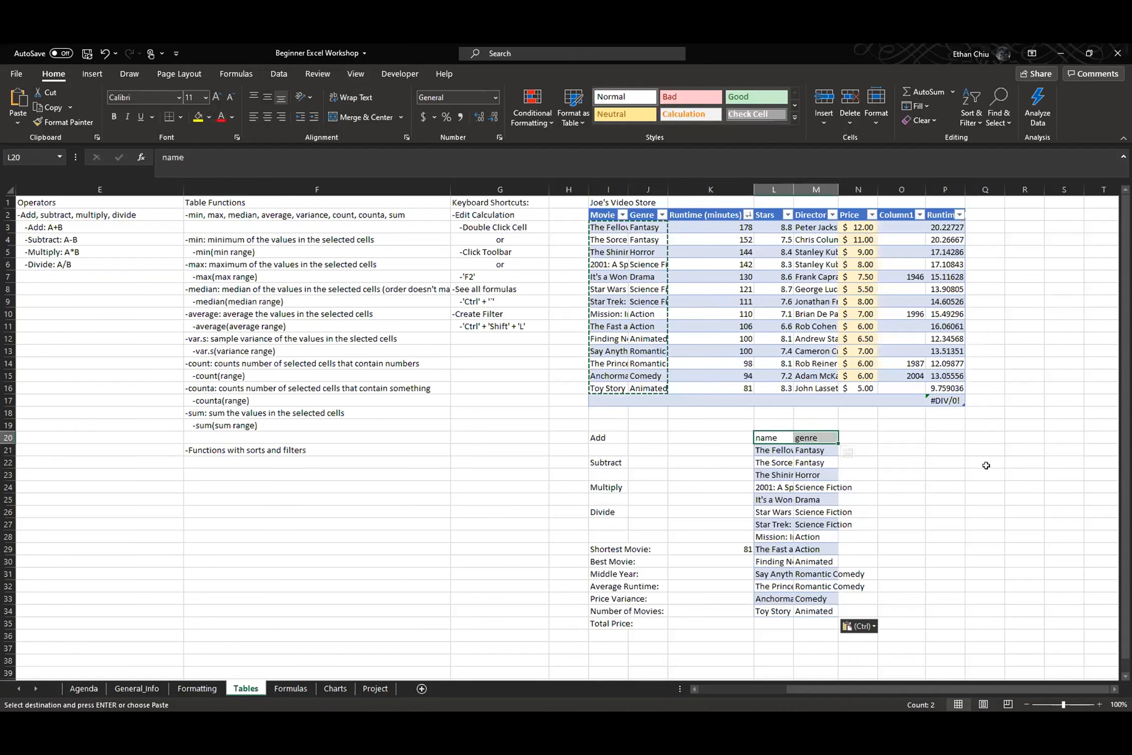
pyautogui.hotkey('ctrl', 'shift', 'l')
pyautogui.click(856, 435)
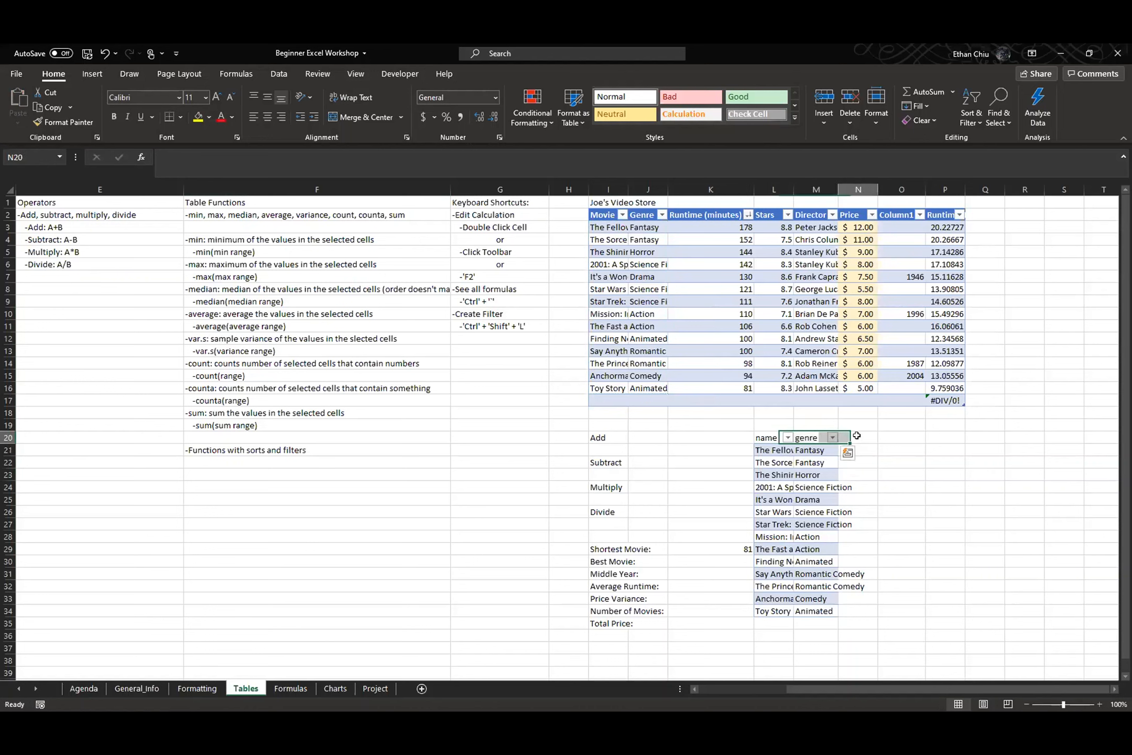
pyautogui.click(787, 437)
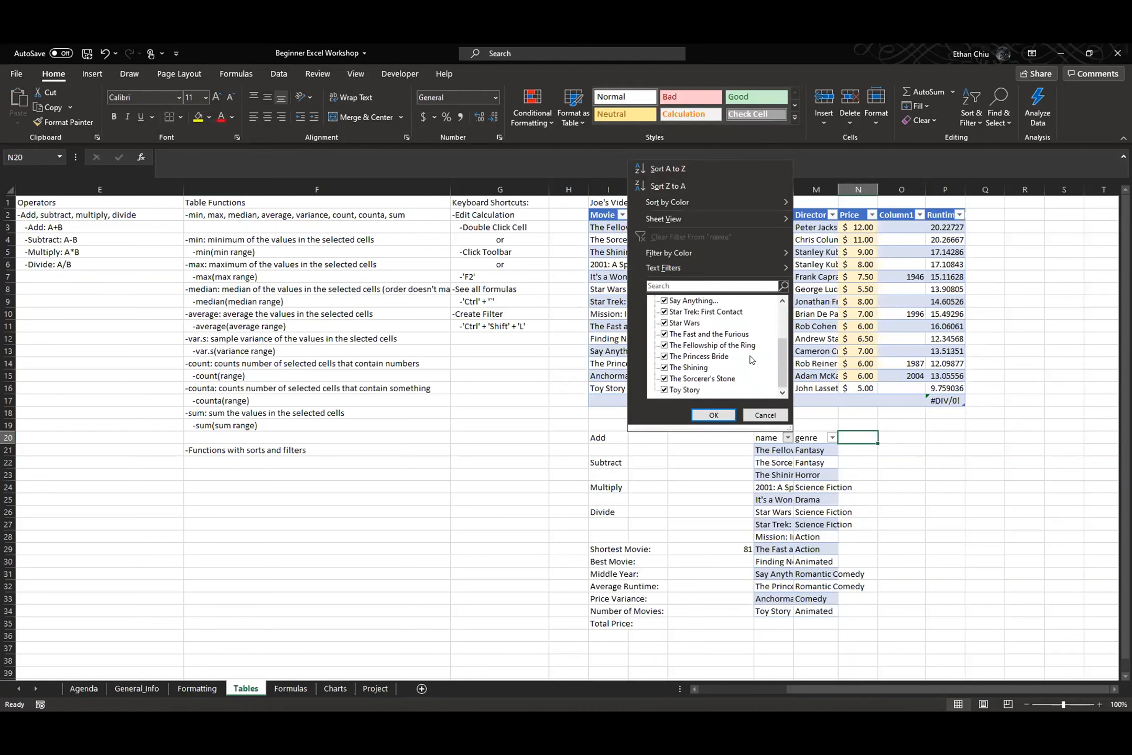
pyautogui.scroll(2, 751, 360)
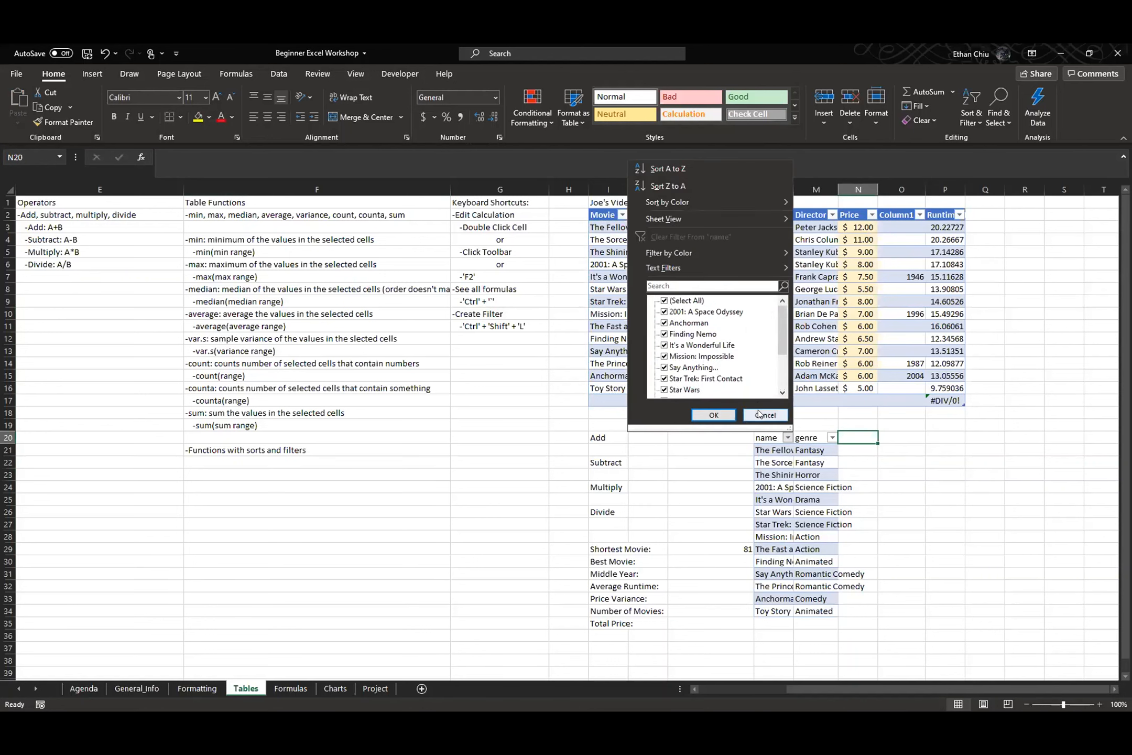
pyautogui.click(759, 414)
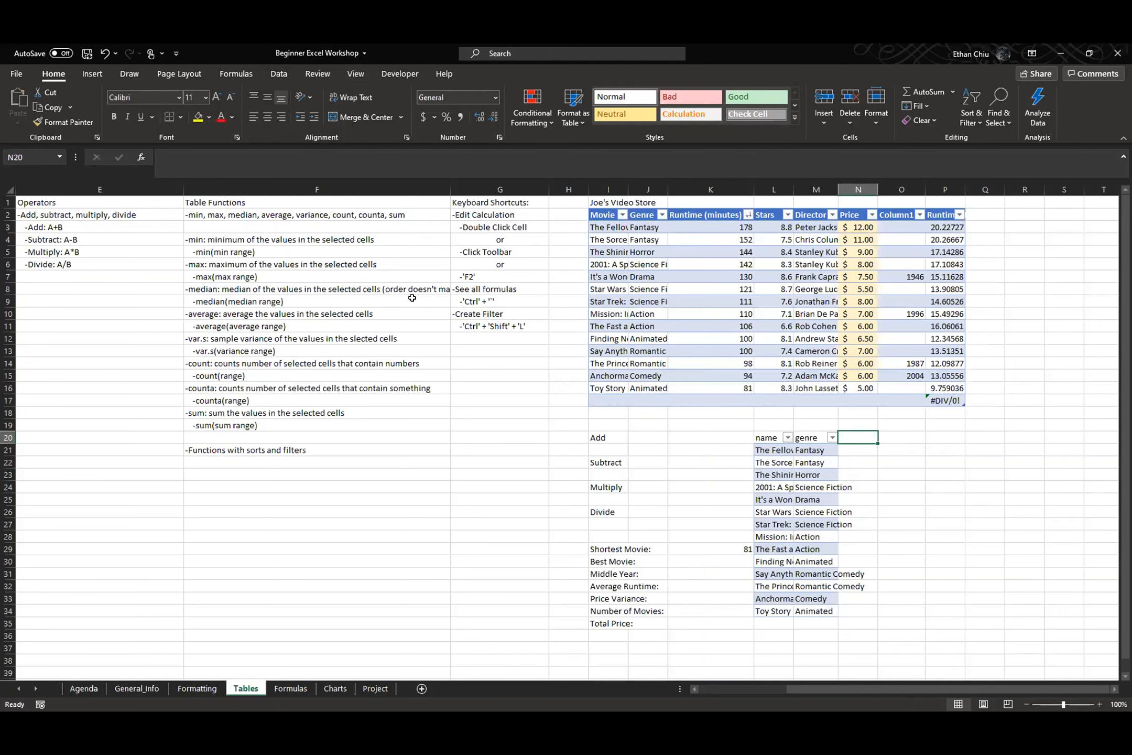
# - Show all formulas on the Tables sheet, look through them across its columns, and return to displaying the results
pyautogui.click(514, 298)
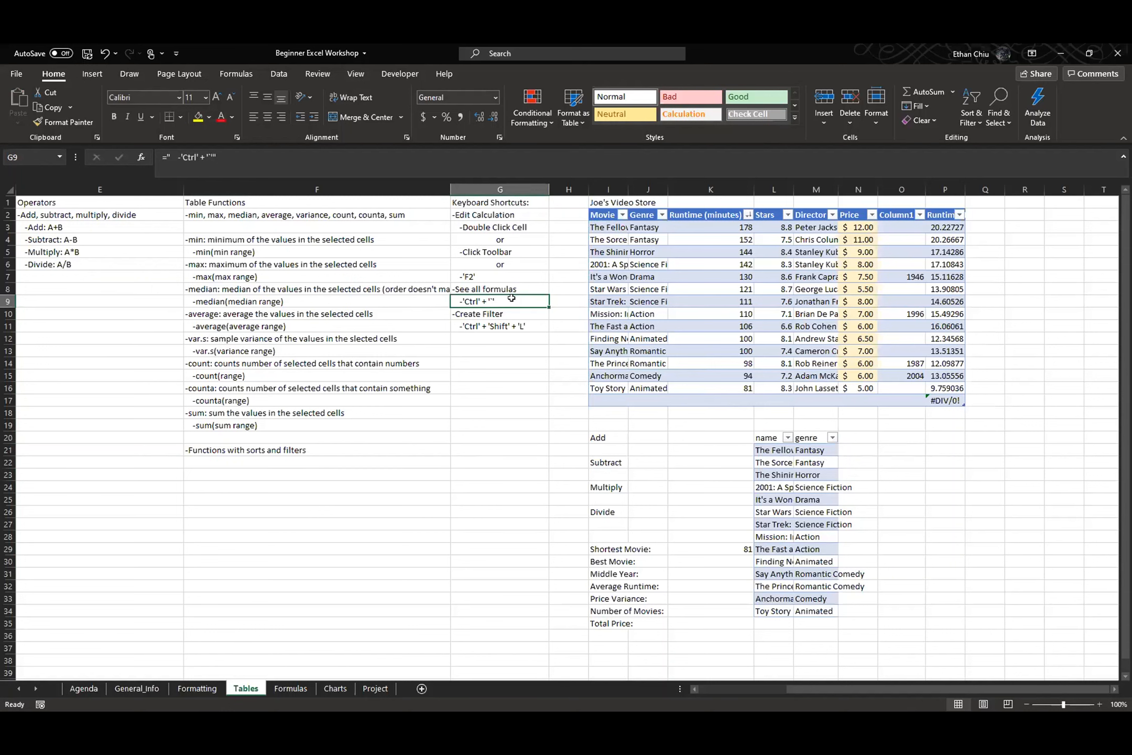
pyautogui.hotkey('ctrl', '`')
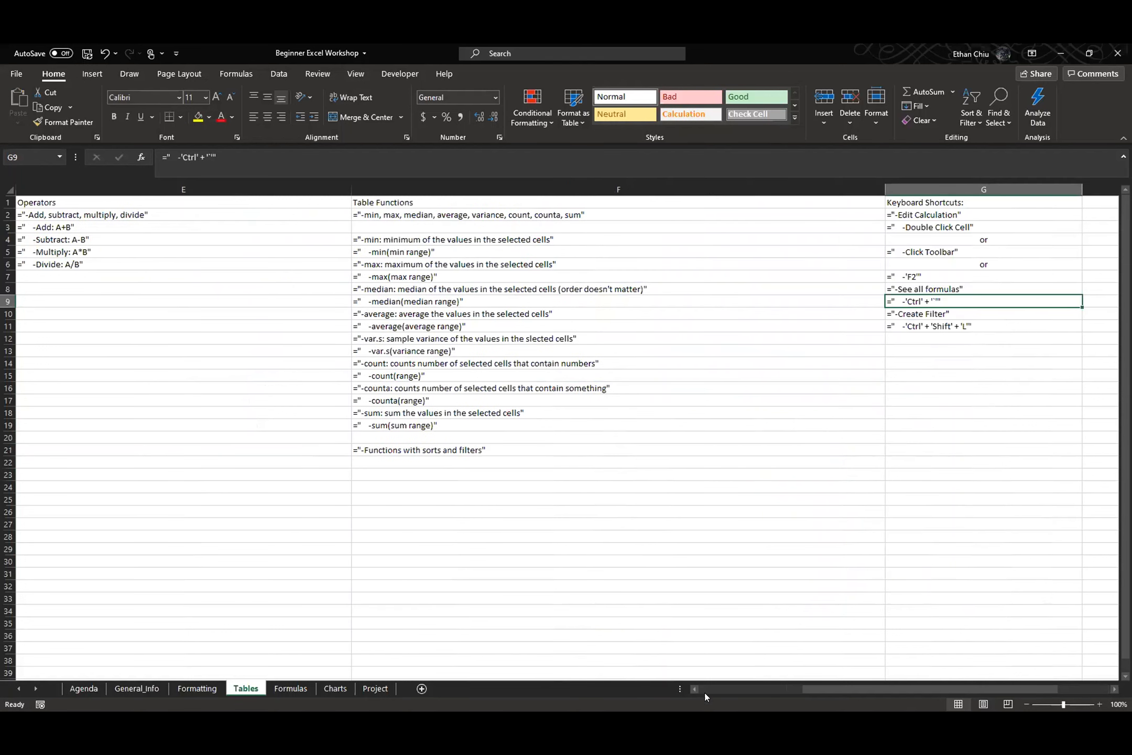
pyautogui.moveTo(819, 689); pyautogui.dragTo(871, 689)
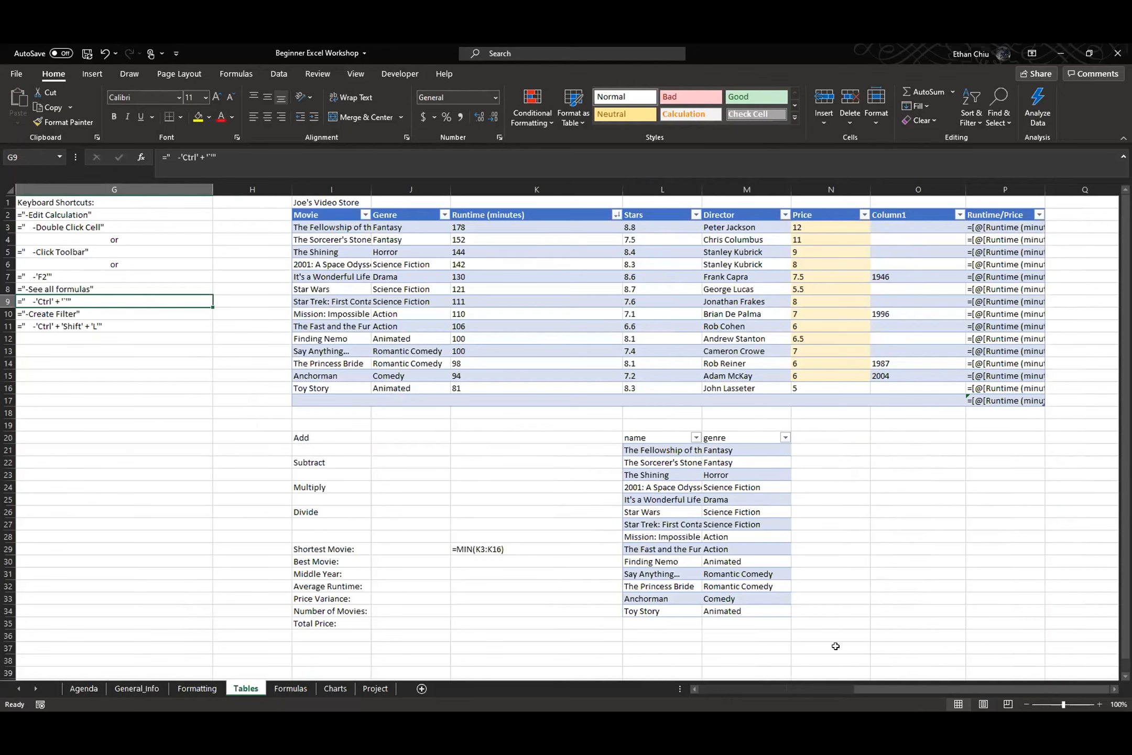
pyautogui.moveTo(883, 687); pyautogui.dragTo(728, 687)
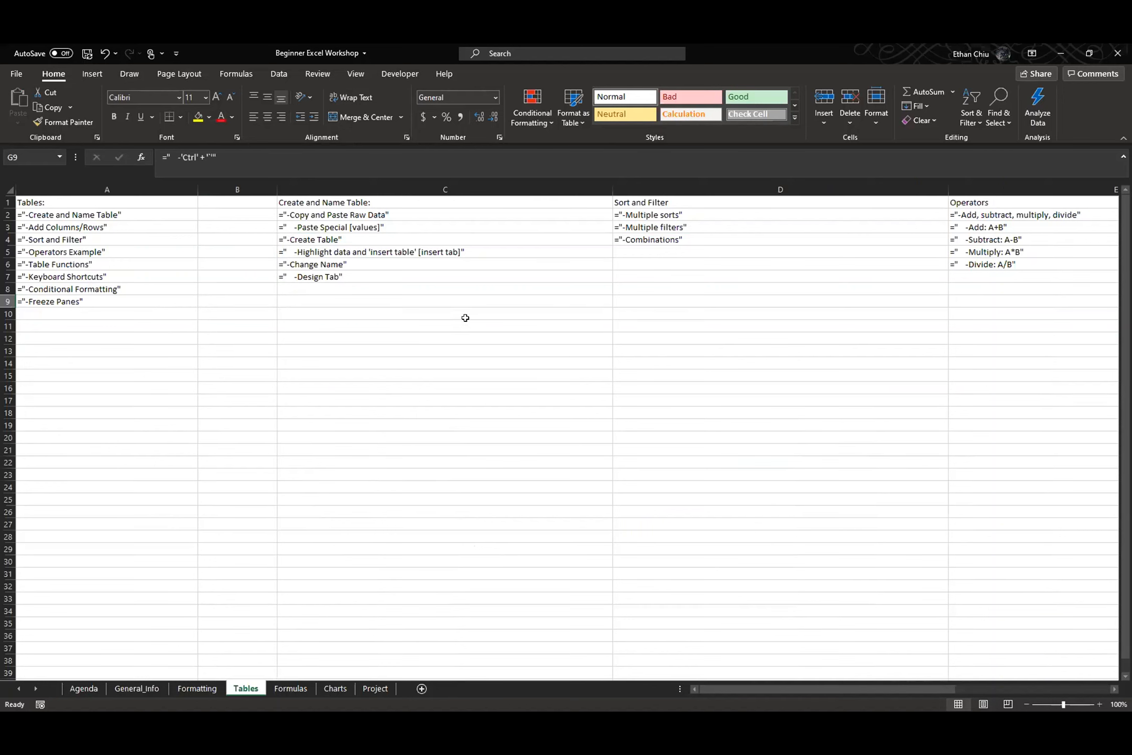
pyautogui.hotkey('ctrl', '`')
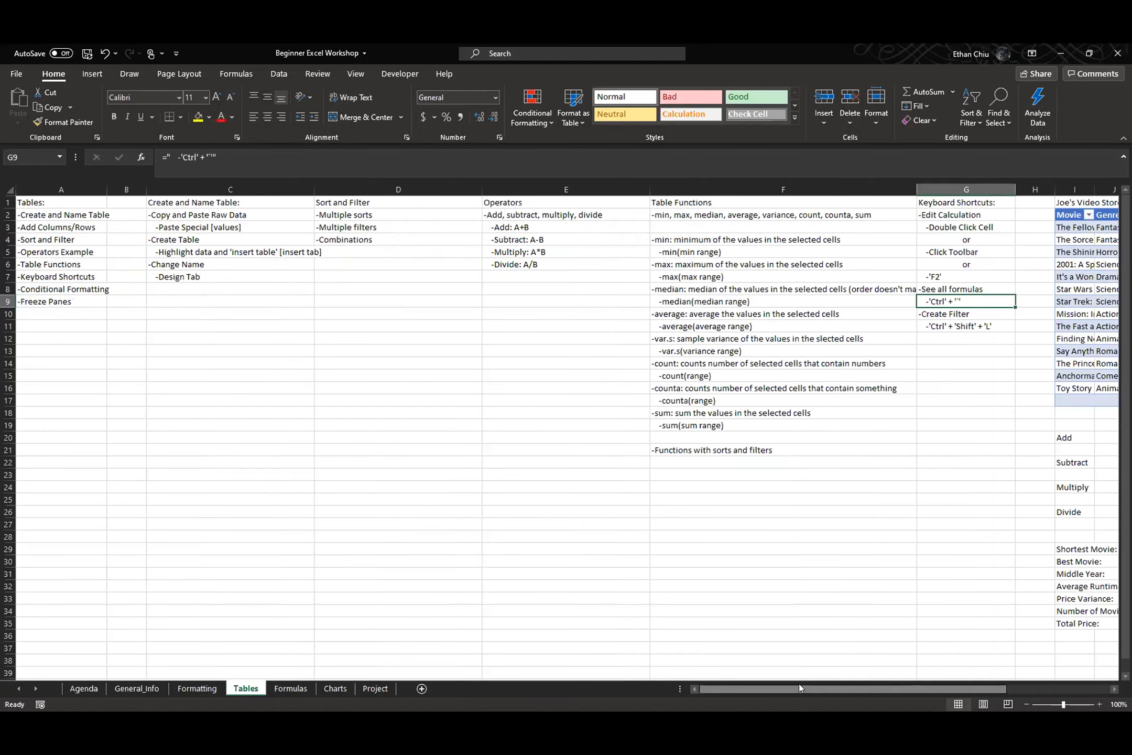
# - Review the Edit Calculation notes in G2:G7 and try out editing the empty cell F23
pyautogui.moveTo(798, 684); pyautogui.dragTo(849, 683)
pyautogui.moveTo(841, 210); pyautogui.dragTo(838, 273)
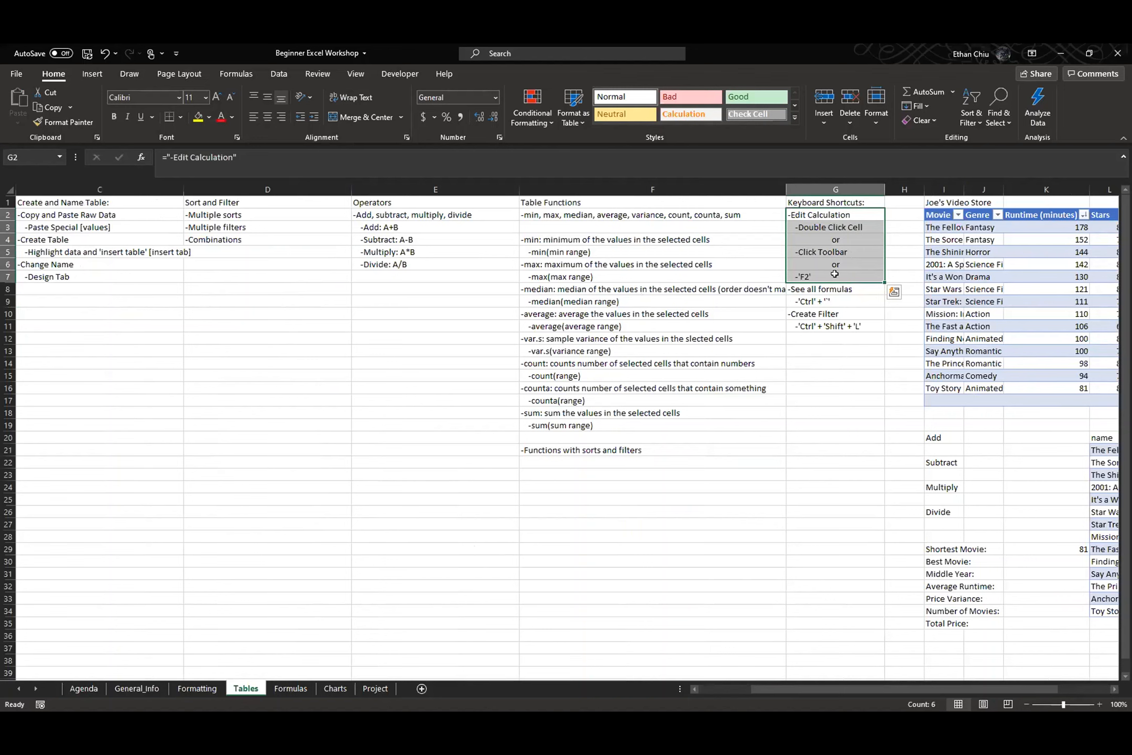
pyautogui.click(601, 494)
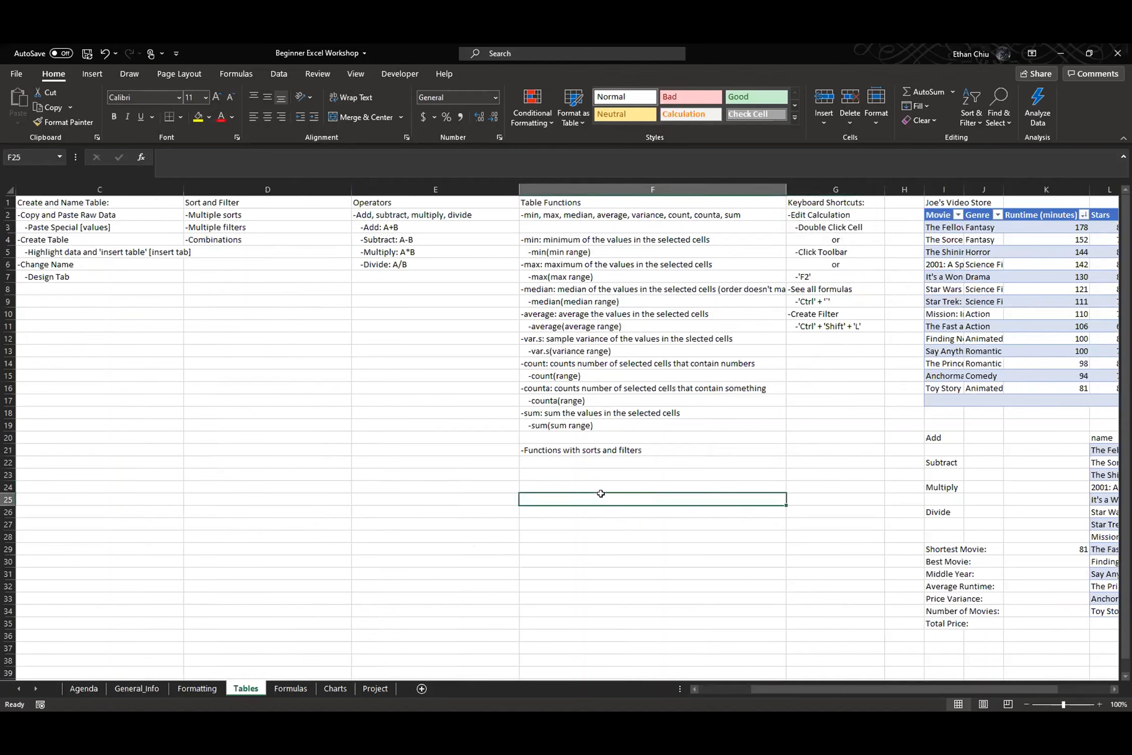
pyautogui.press('Up')
pyautogui.press('Up')
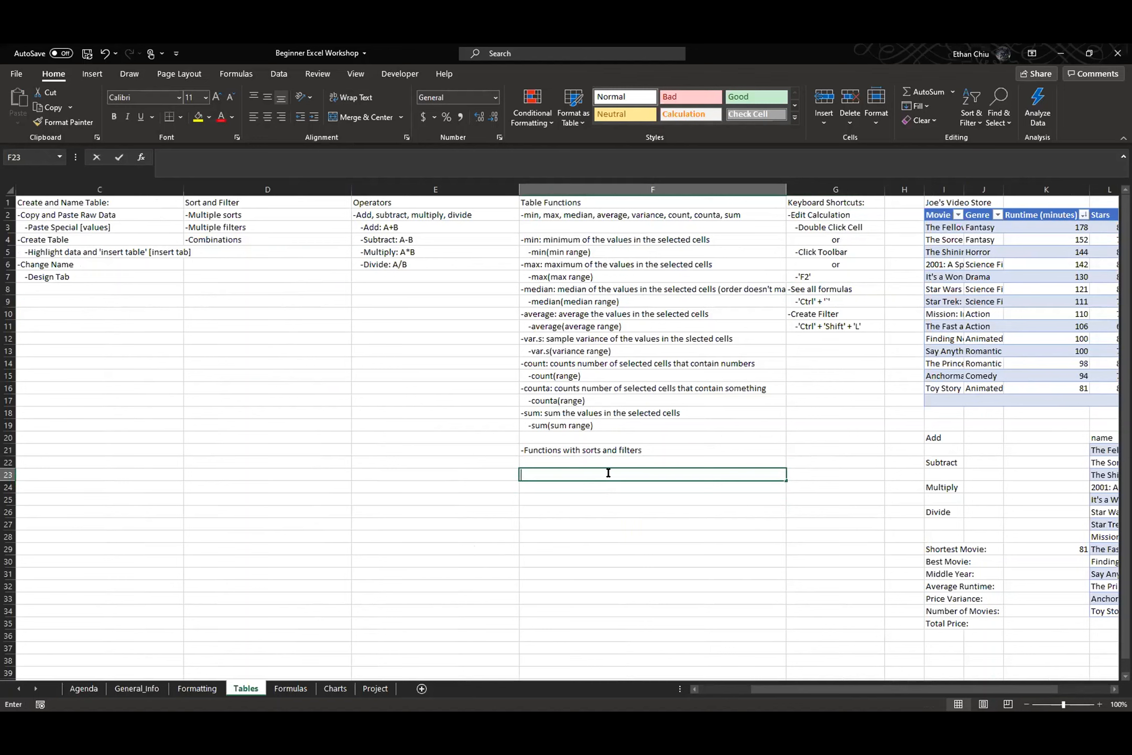
pyautogui.press('Return')
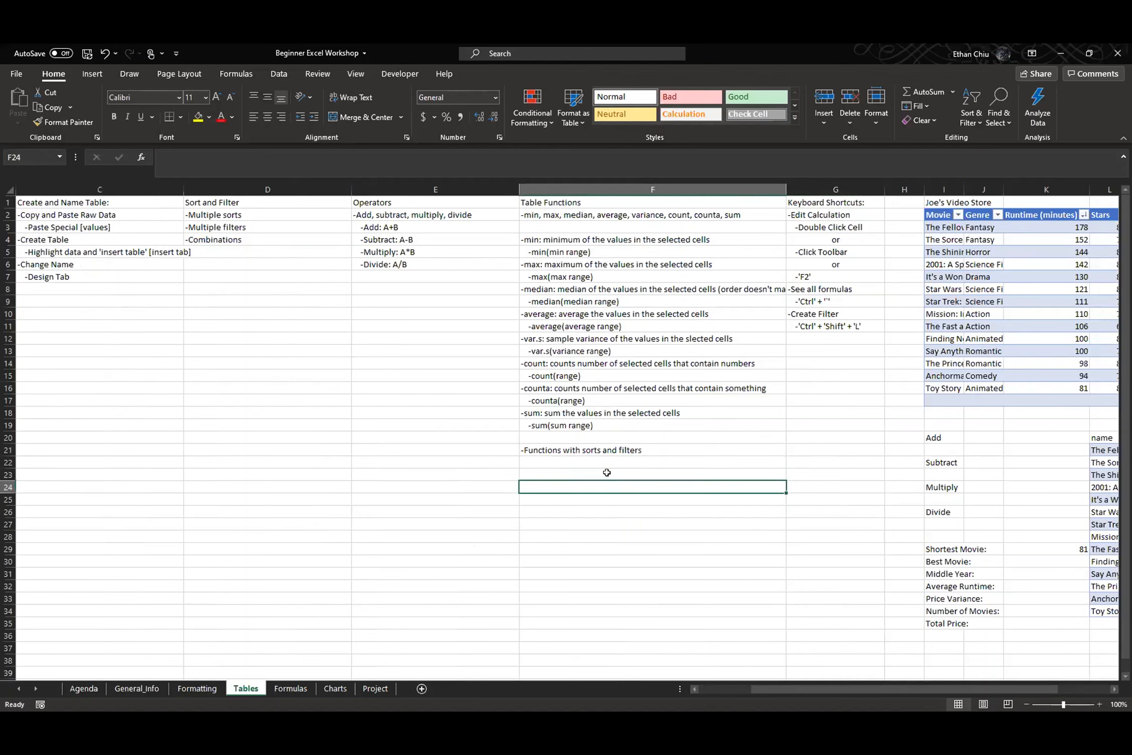
# - Demonstrate cell editing by entering the sample text sdfs in F24 and df in F25
pyautogui.press('F2')
pyautogui.write('sdfs')
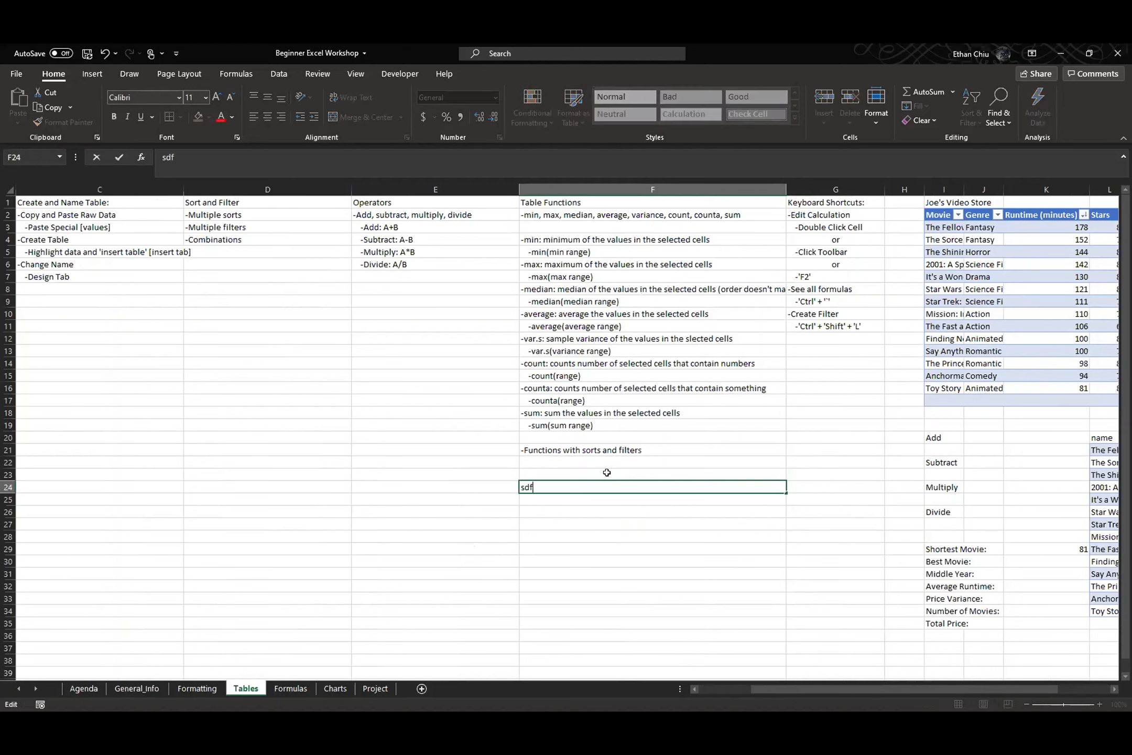
pyautogui.press('Return')
pyautogui.press('F2')
pyautogui.write('df')
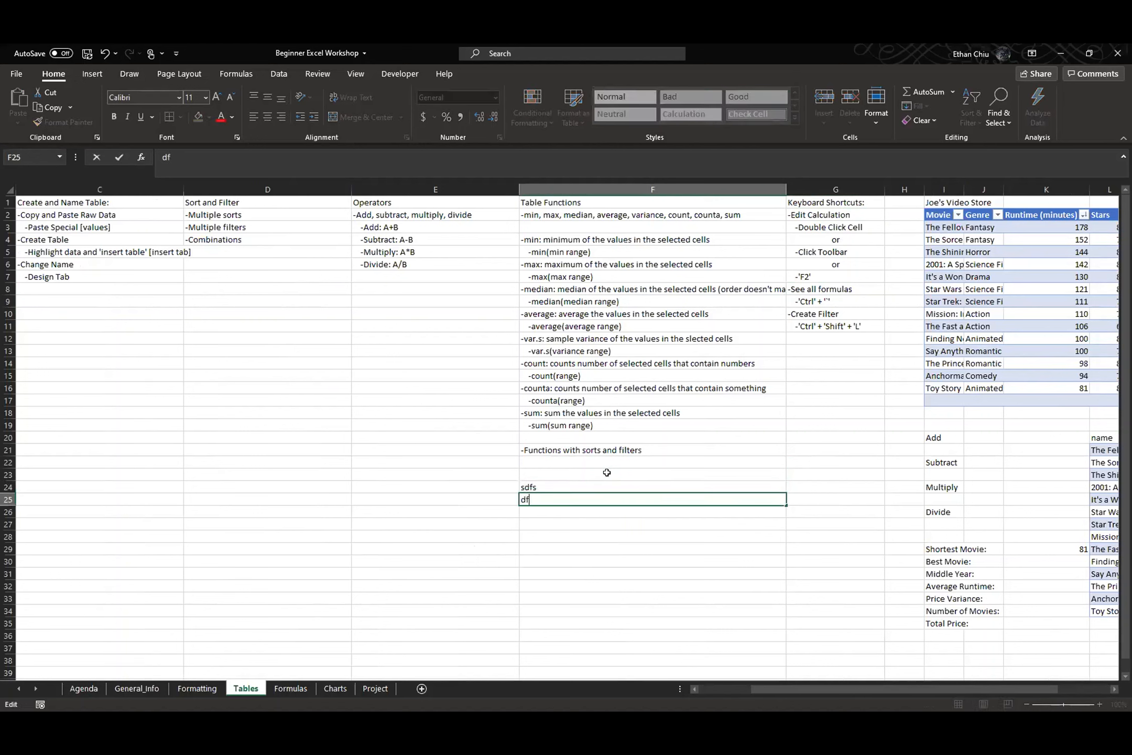
pyautogui.press('Return')
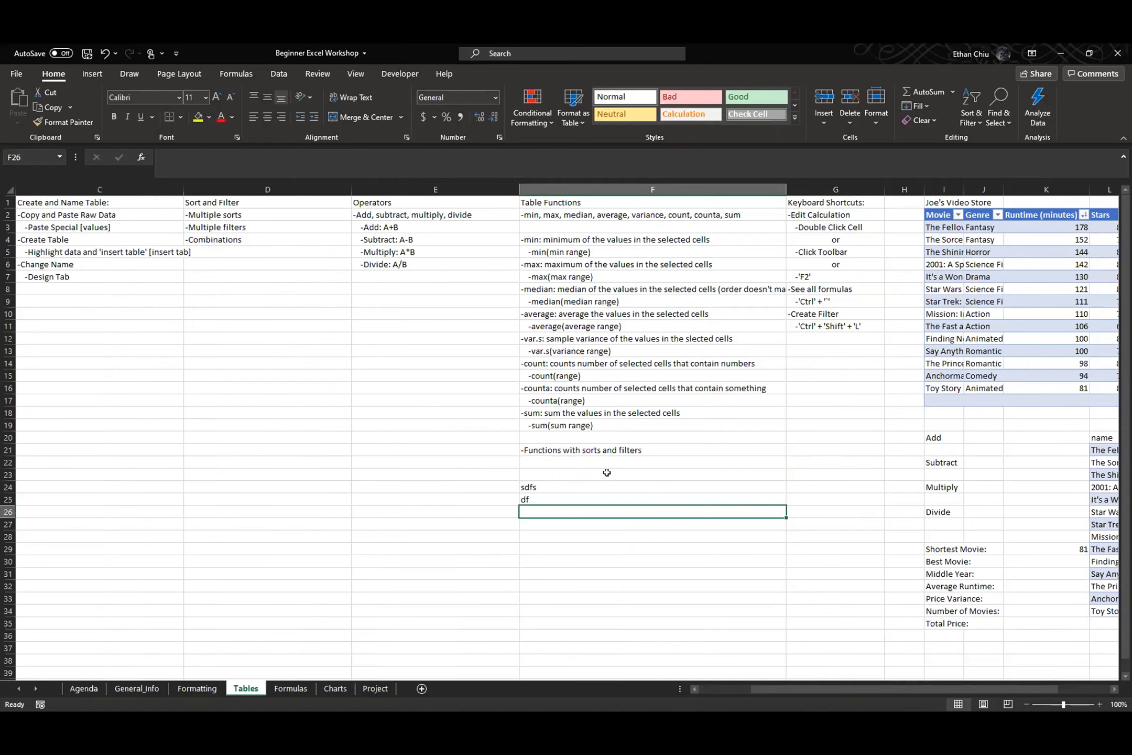
# - Delete the sample text from F24 and F25
pyautogui.press('Up')
pyautogui.press('Up')
pyautogui.press('Delete')
pyautogui.press('Down')
pyautogui.press('Delete')
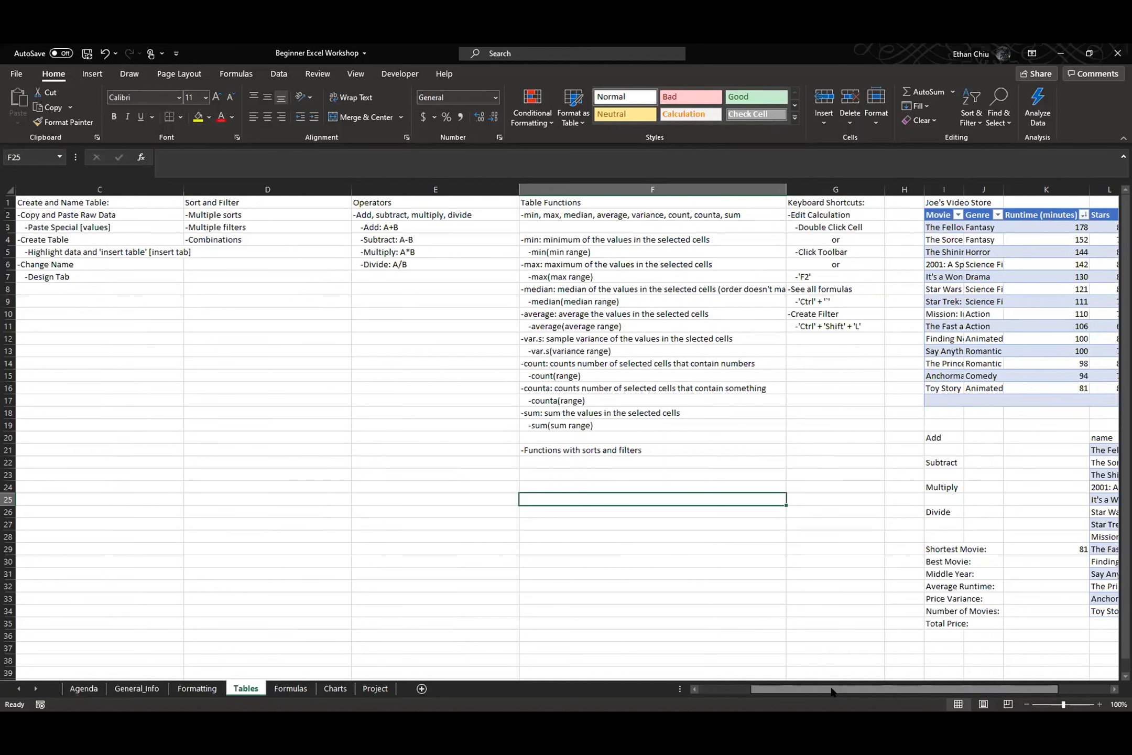
pyautogui.hscroll(-2, 621, 582)
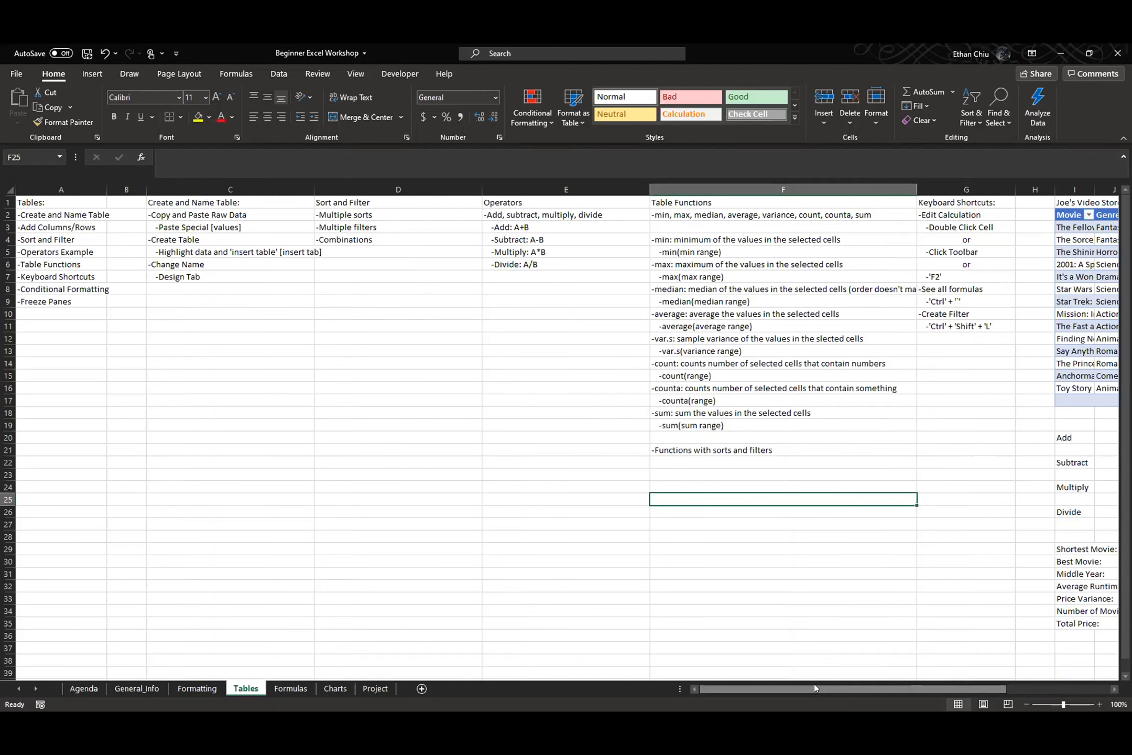
pyautogui.moveTo(814, 683); pyautogui.dragTo(972, 689)
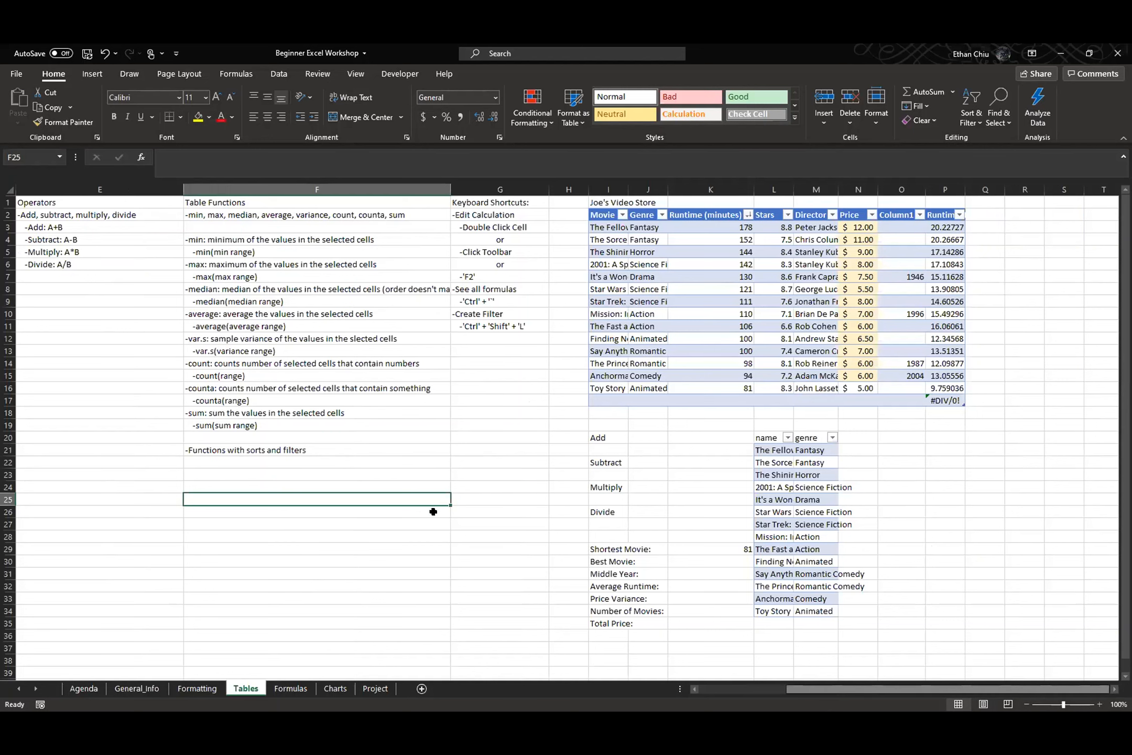
pyautogui.hscroll(-4, 434, 508)
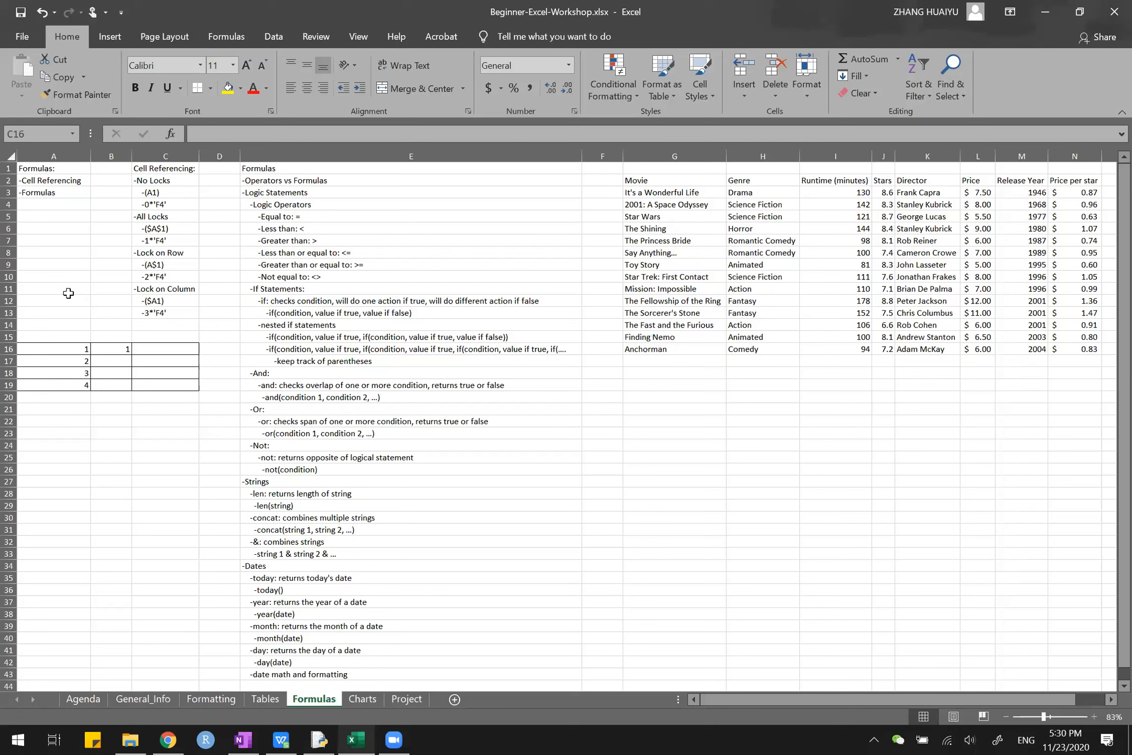
pyautogui.click(68, 289)
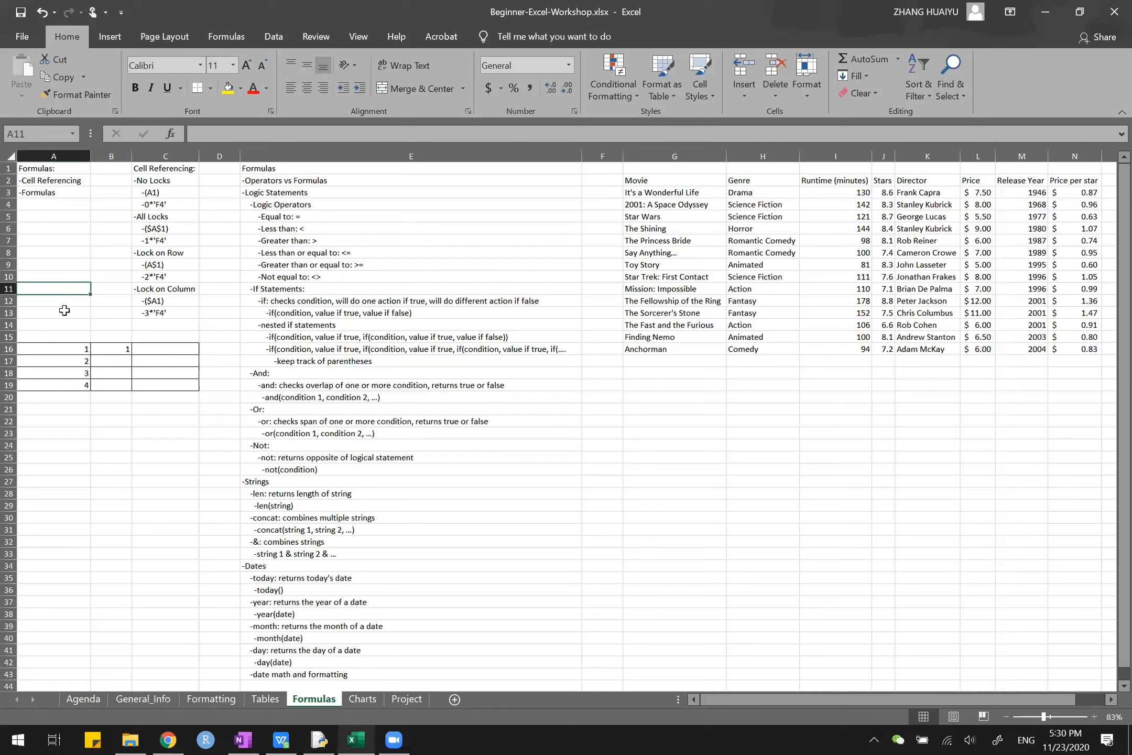
pyautogui.write('=')
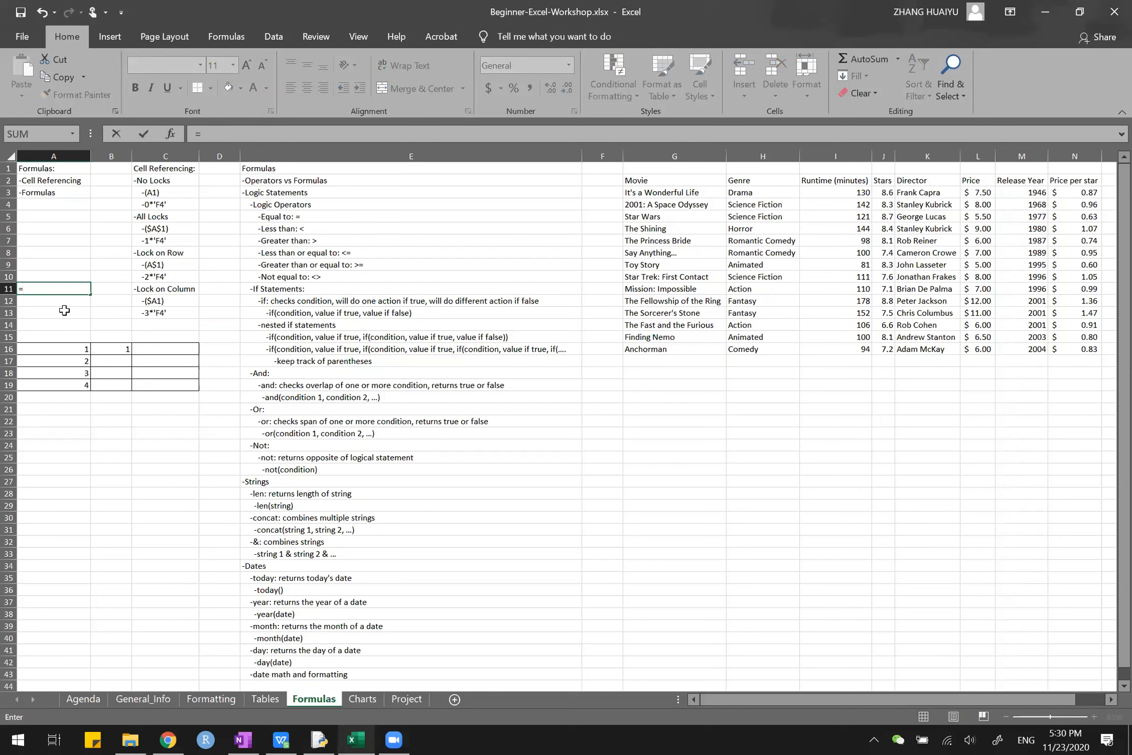
pyautogui.click(64, 310)
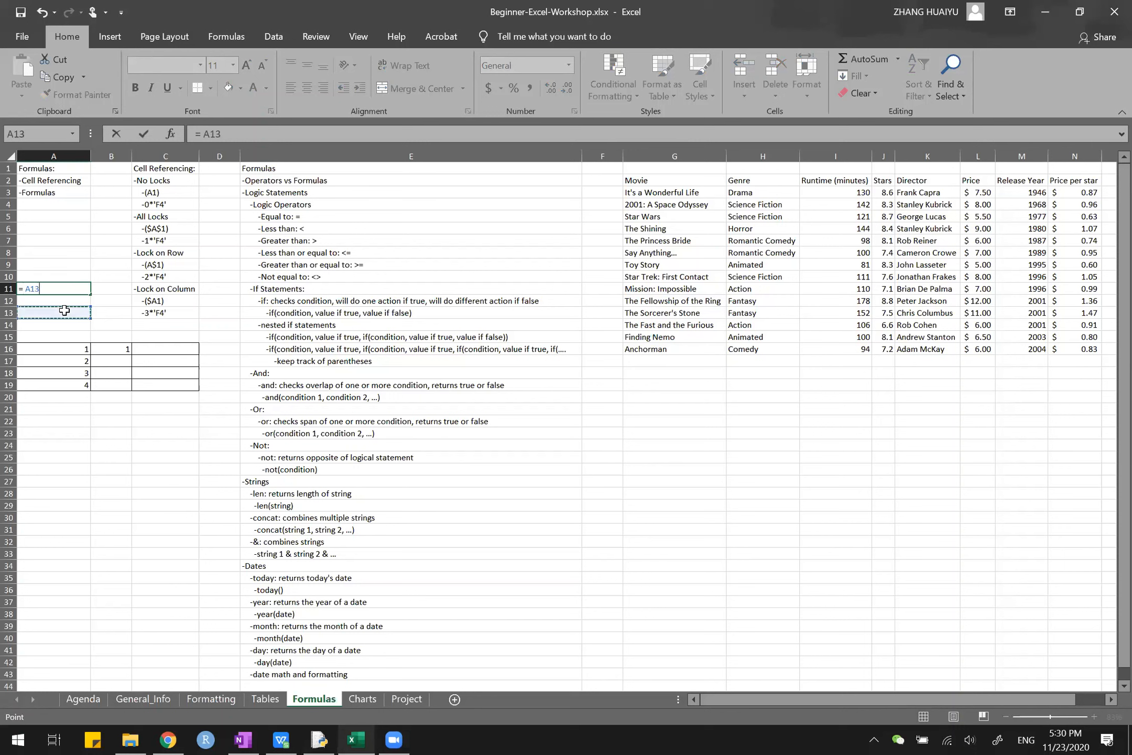
pyautogui.press('Escape')
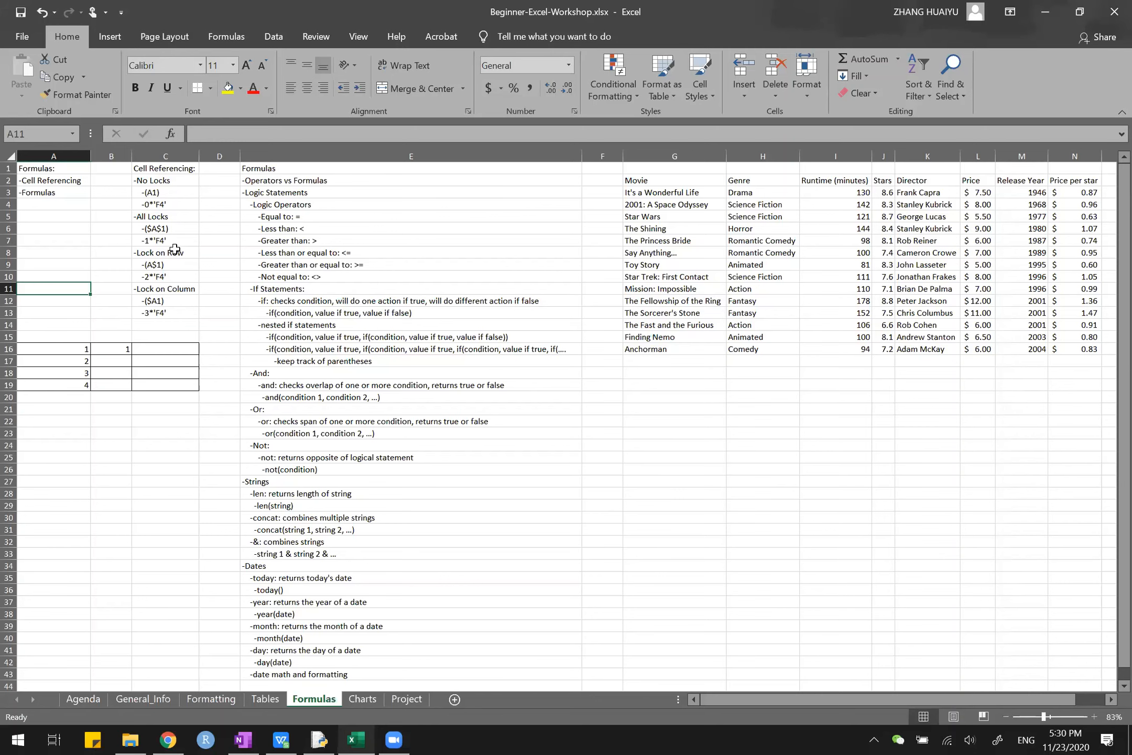
# - Examine the outline in column A and the cell-referencing practice table in A16:C19 on the Formulas sheet
pyautogui.scroll(5, 174, 248)
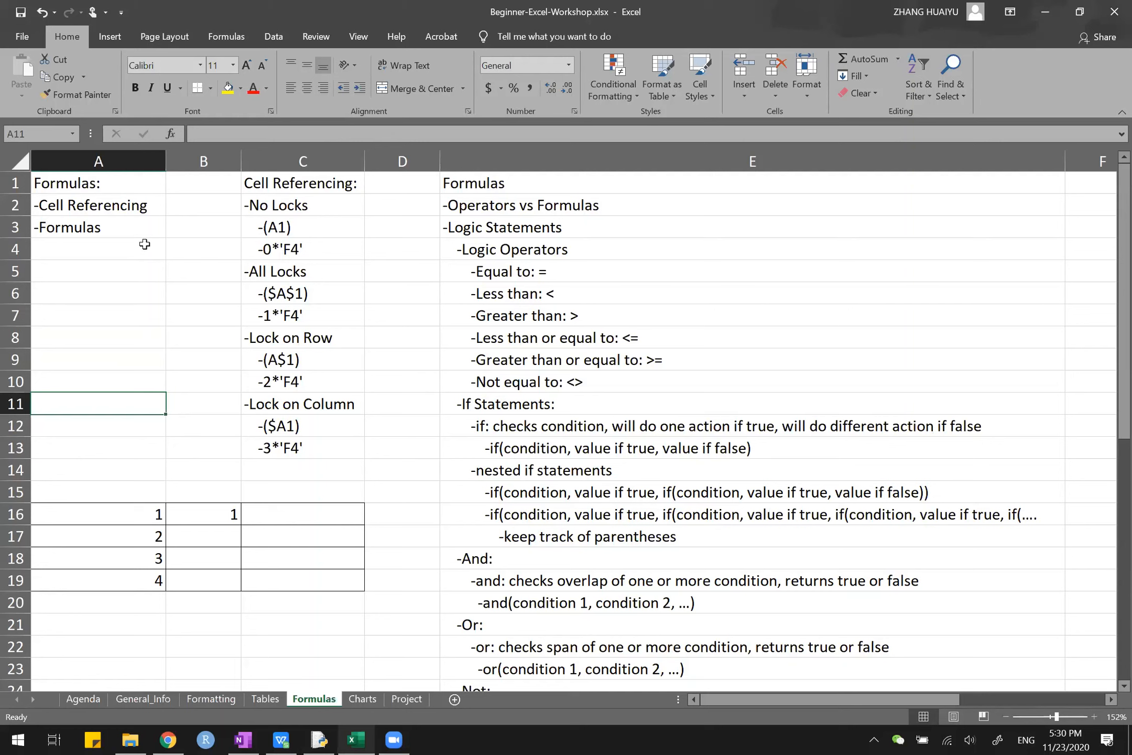
pyautogui.click(112, 166)
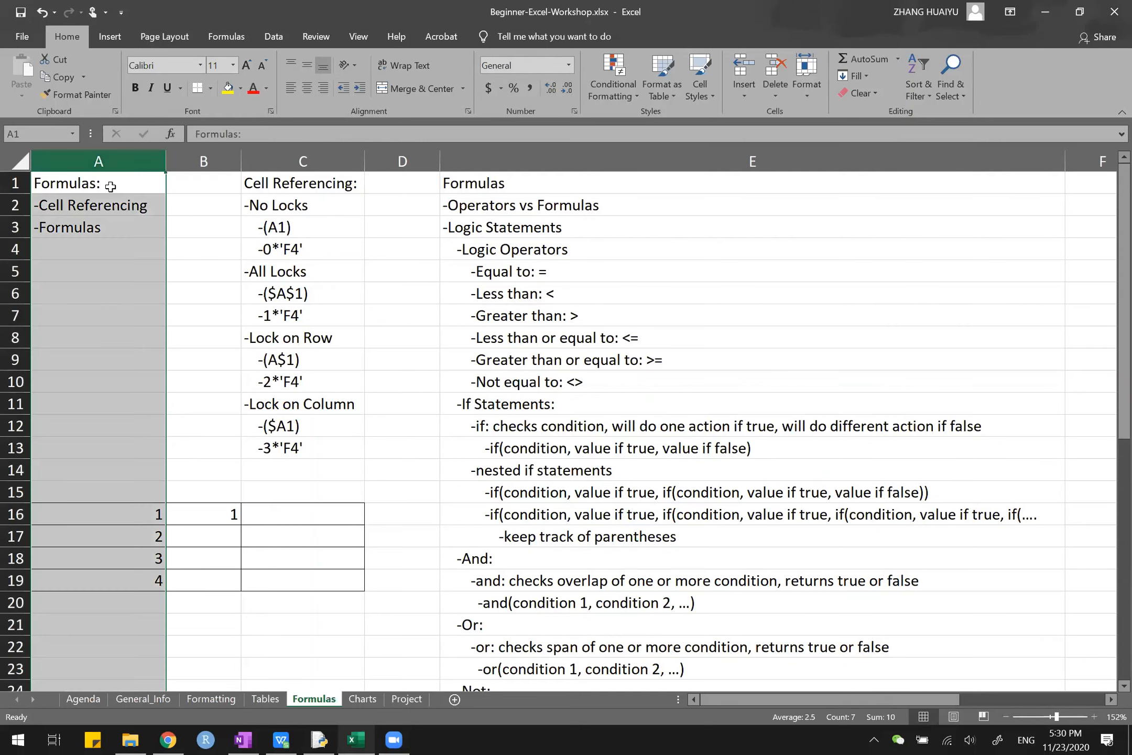
pyautogui.click(110, 186)
pyautogui.click(188, 205)
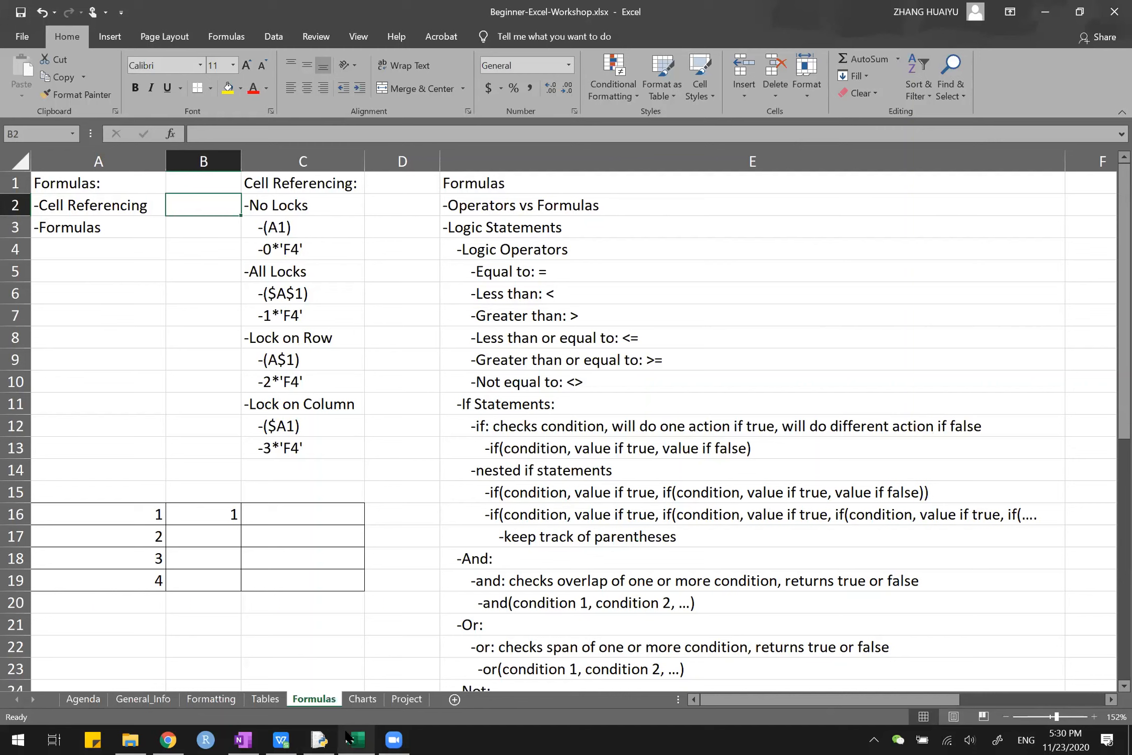
pyautogui.click(406, 737)
pyautogui.click(295, 513)
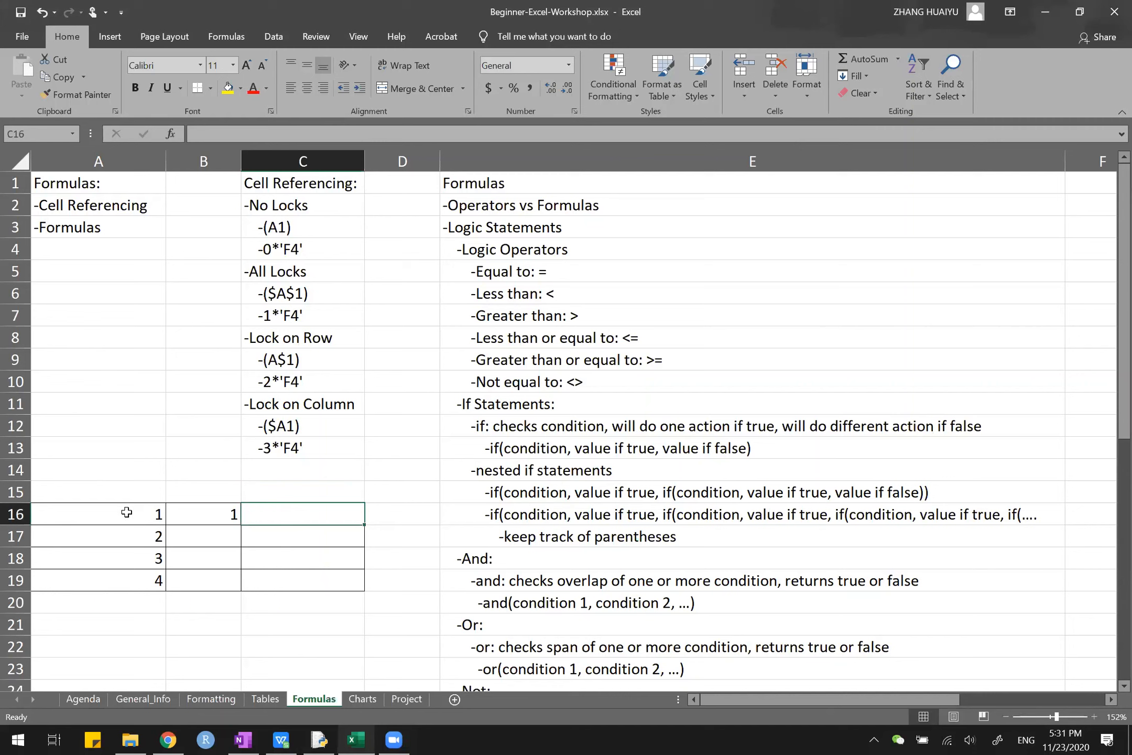
pyautogui.moveTo(126, 511); pyautogui.dragTo(293, 578)
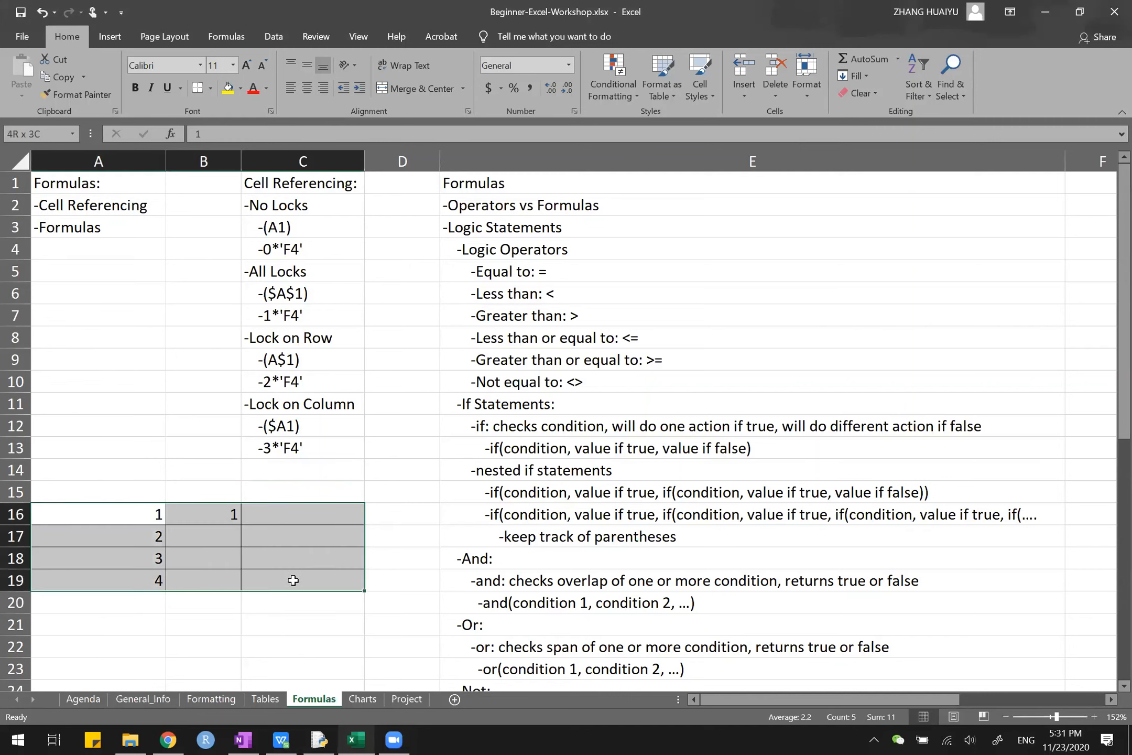
pyautogui.click(145, 519)
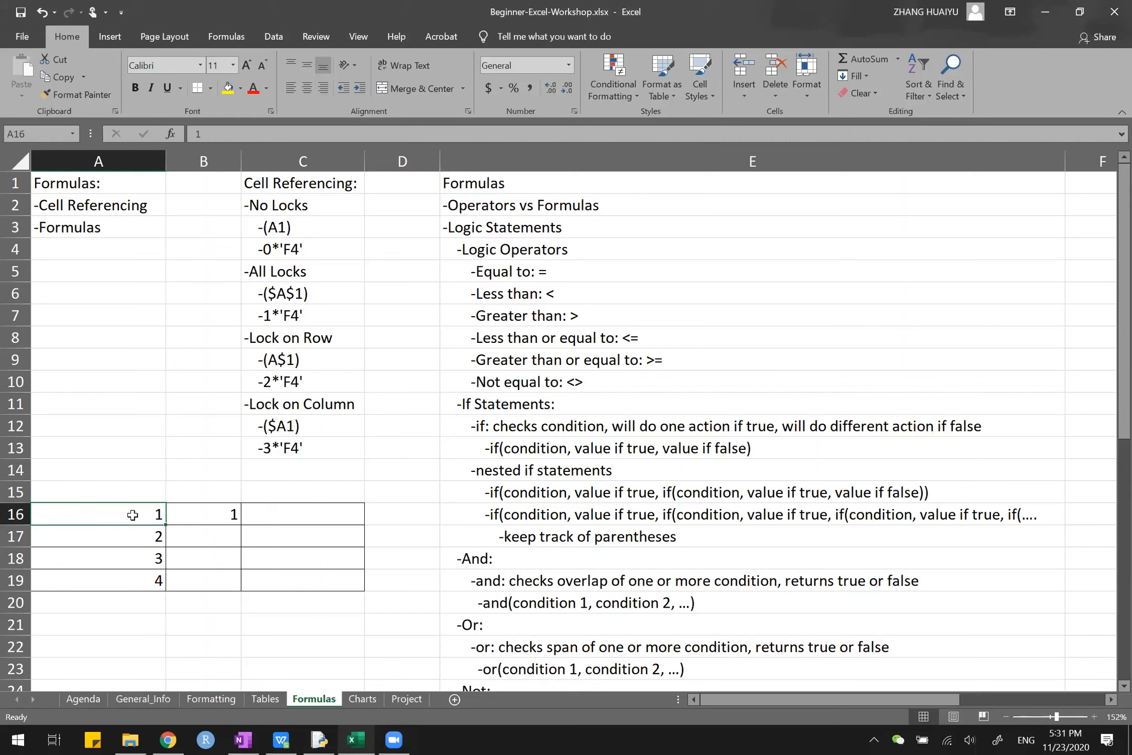
pyautogui.moveTo(134, 516); pyautogui.dragTo(129, 582)
pyautogui.click(222, 514)
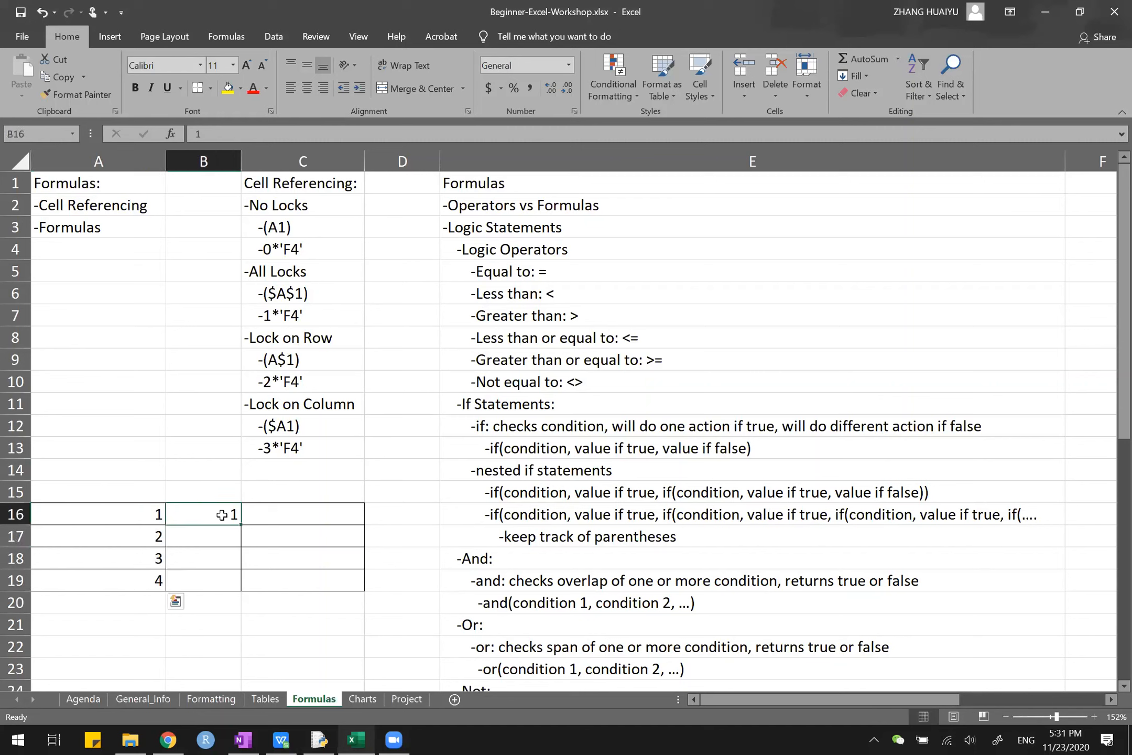
# - Enter the formula =A16+B16 in cell C16
pyautogui.click(290, 513)
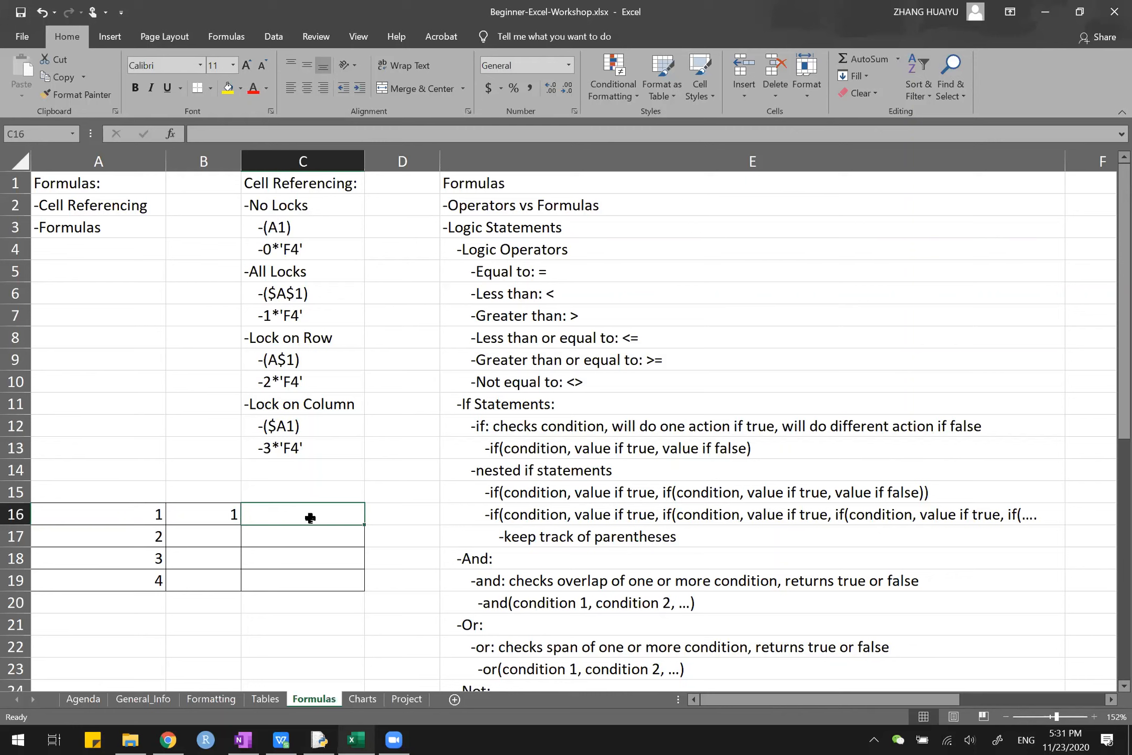
pyautogui.write('=')
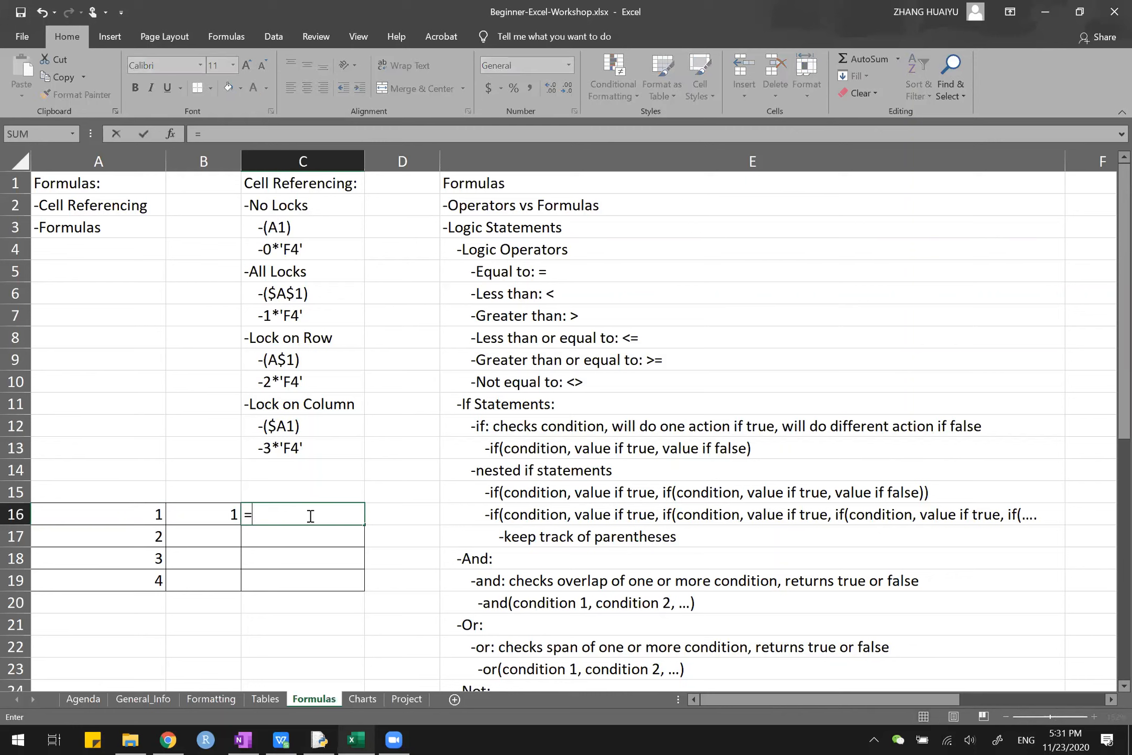
pyautogui.click(139, 515)
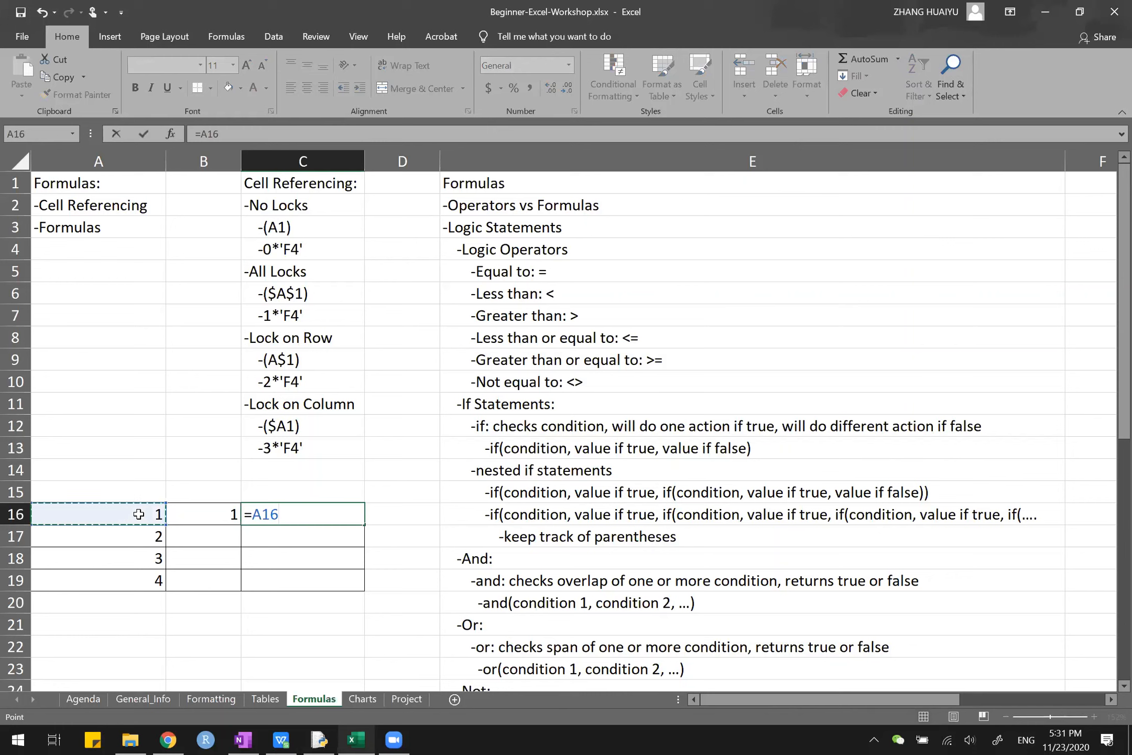
pyautogui.write('+')
pyautogui.click(207, 514)
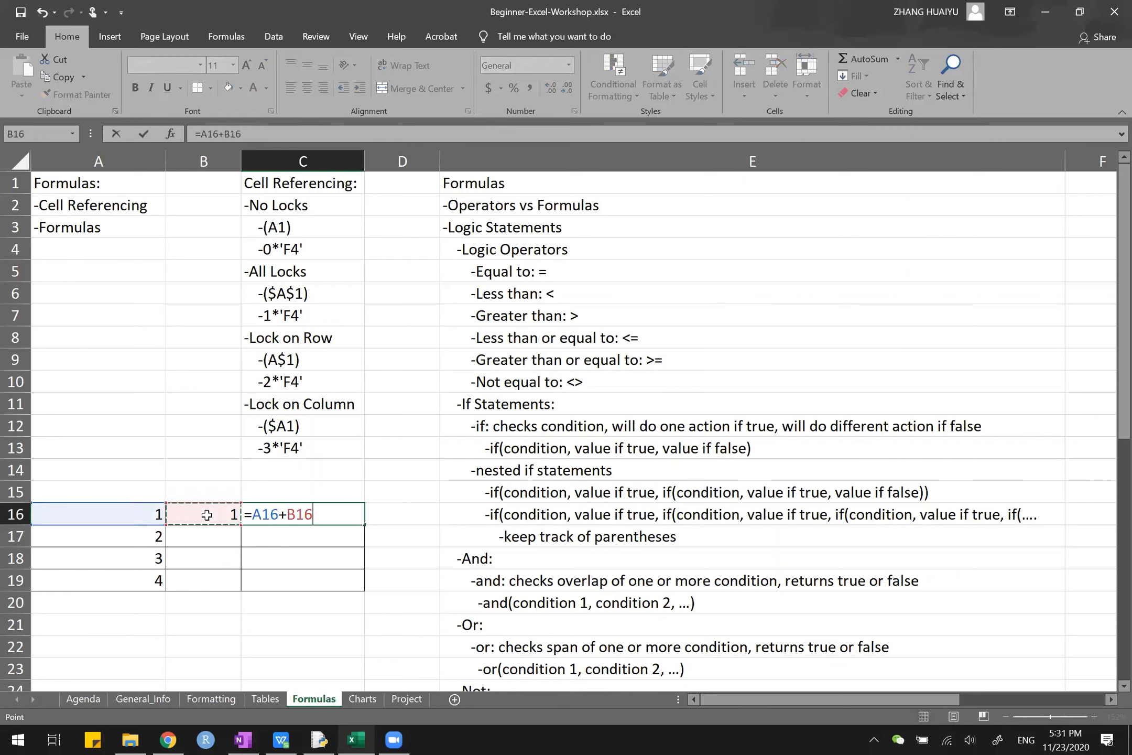
pyautogui.press('Return')
# - Fill the C16 formula down through C19 and check the unlocked references in the copied formula in C17
pyautogui.click(357, 516)
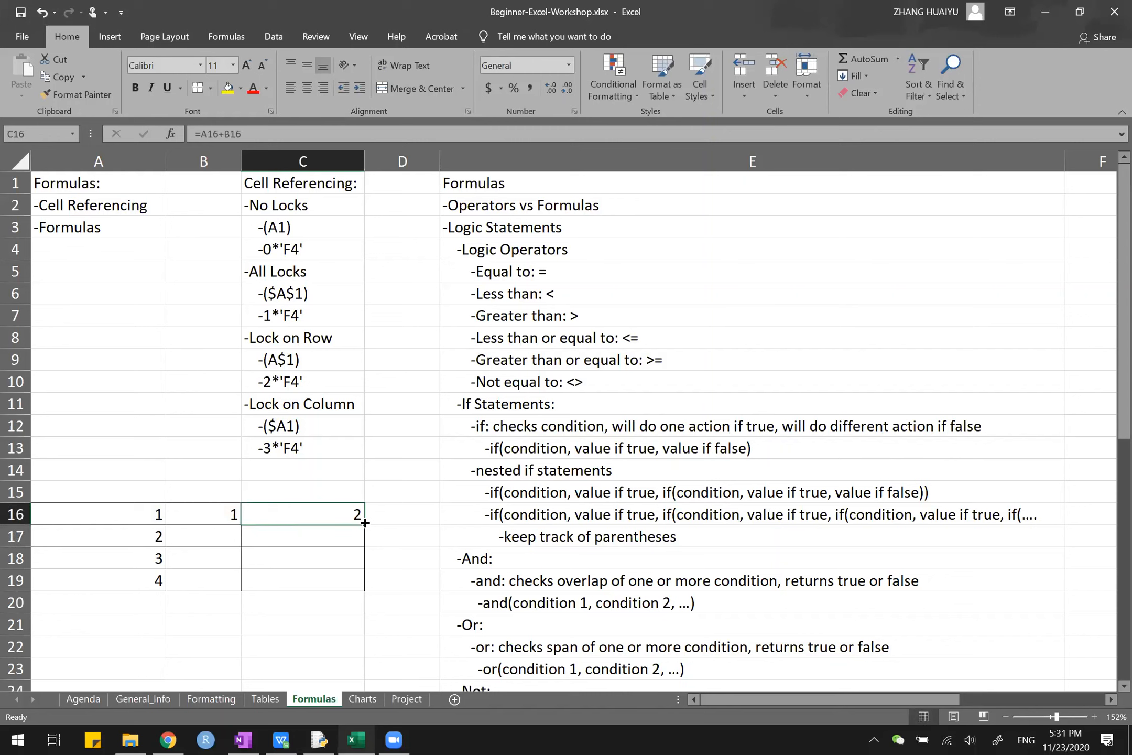
pyautogui.moveTo(336, 589); pyautogui.dragTo(359, 591)
pyautogui.click(341, 514)
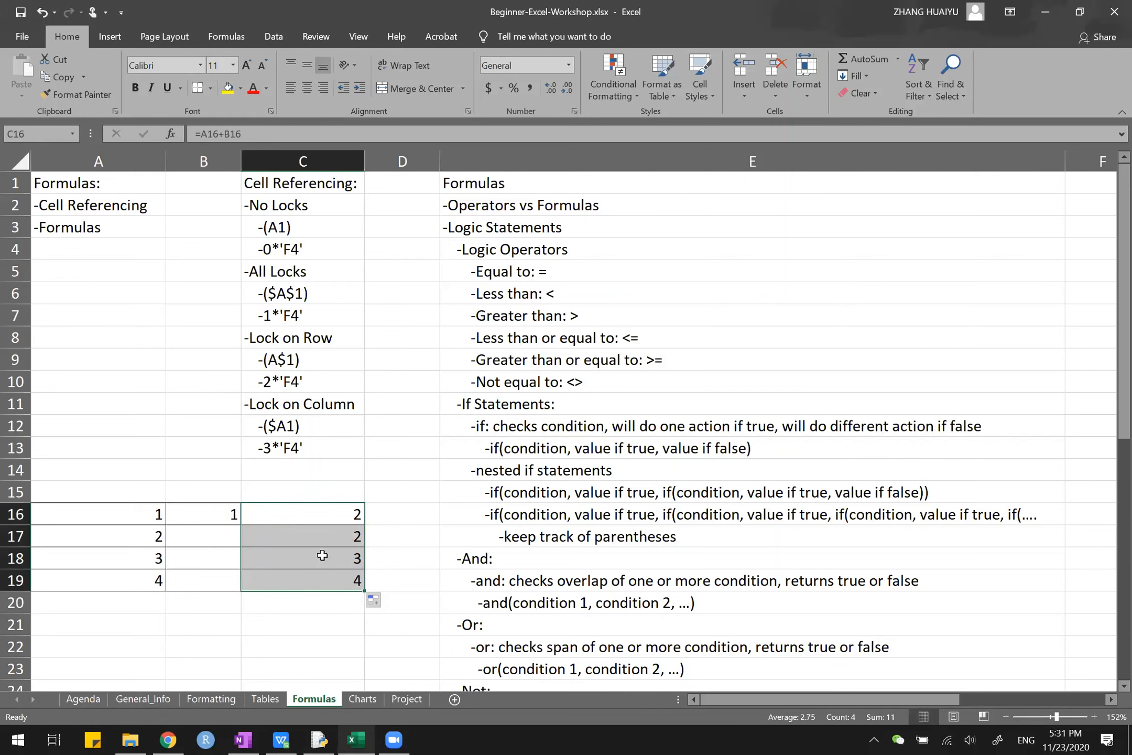
pyautogui.click(350, 519)
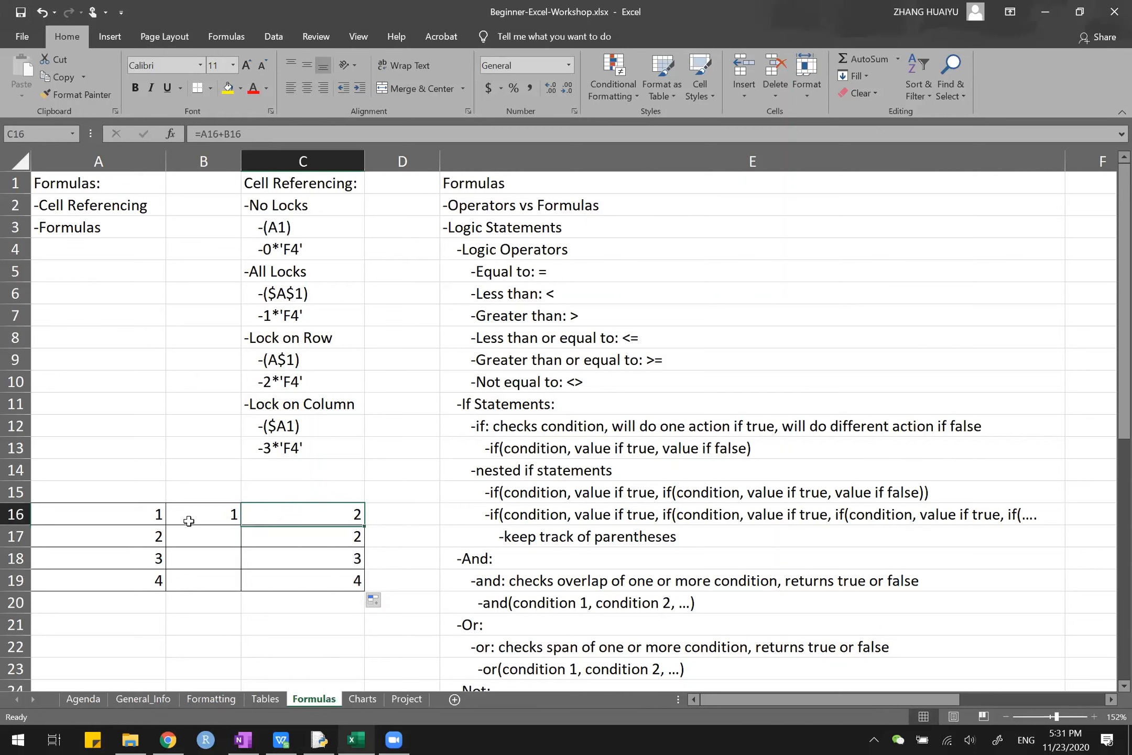
pyautogui.click(329, 555)
pyautogui.click(330, 541)
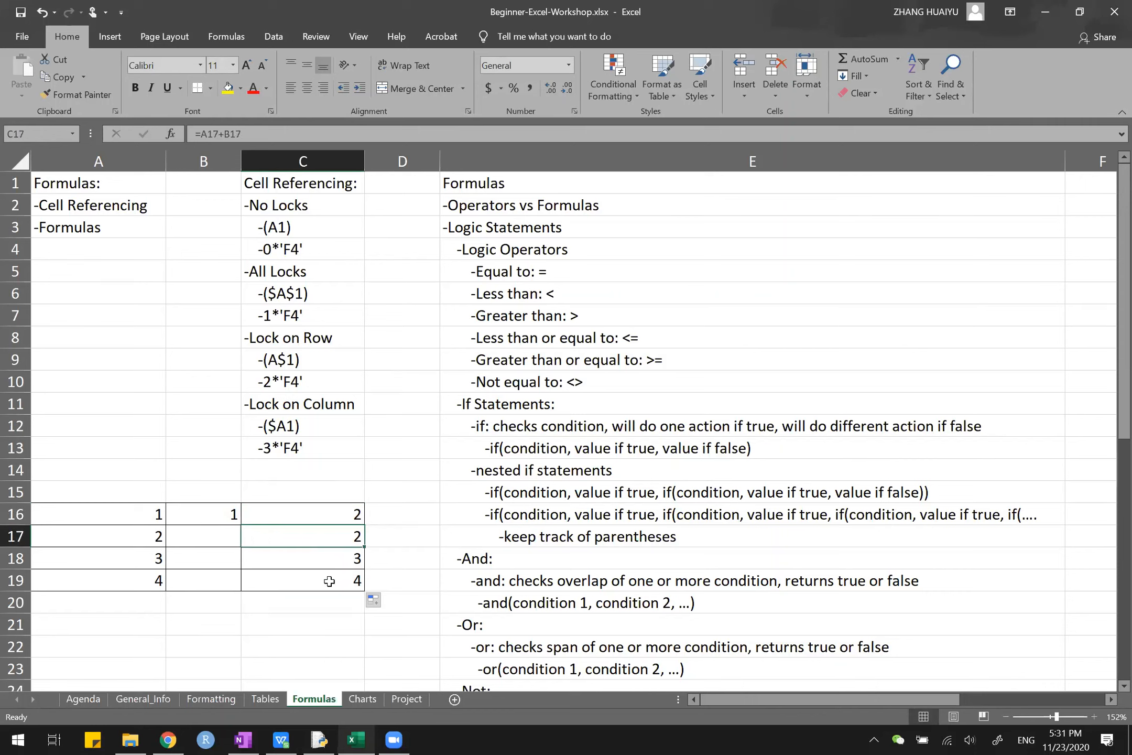
pyautogui.click(301, 138)
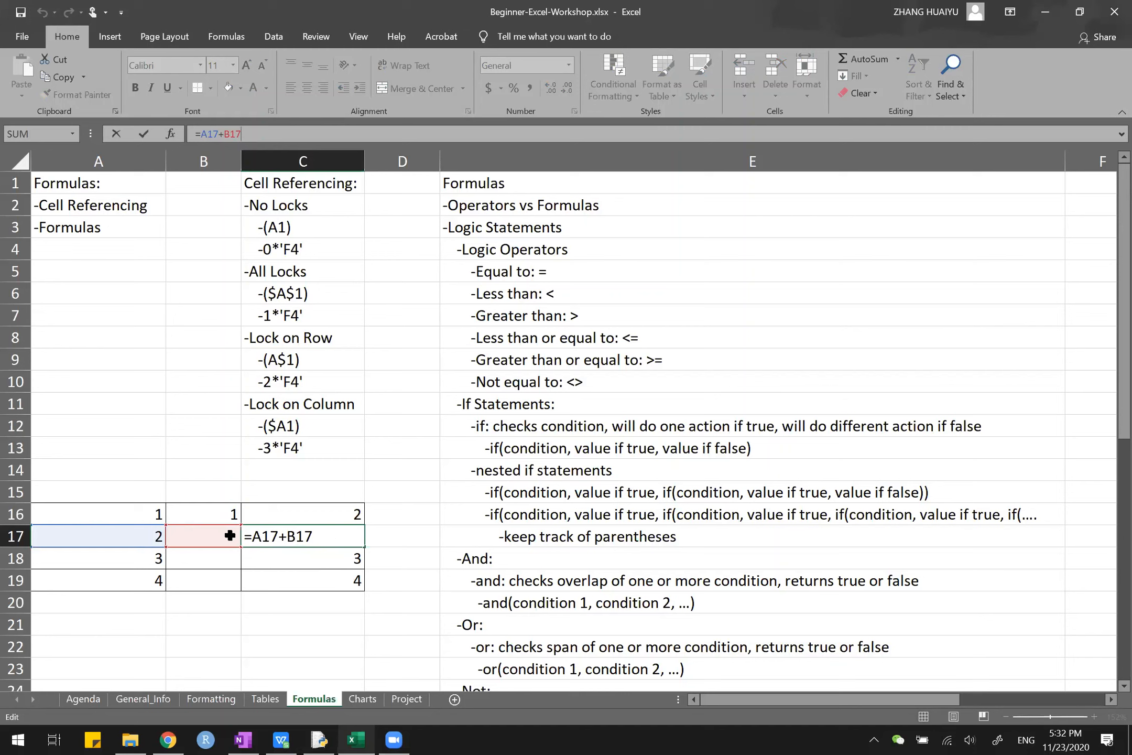
# - Delete the copied formulas from C17:C19
pyautogui.keyDown('shift'); pyautogui.click(332, 535); pyautogui.keyUp('shift')
pyautogui.press('Delete')
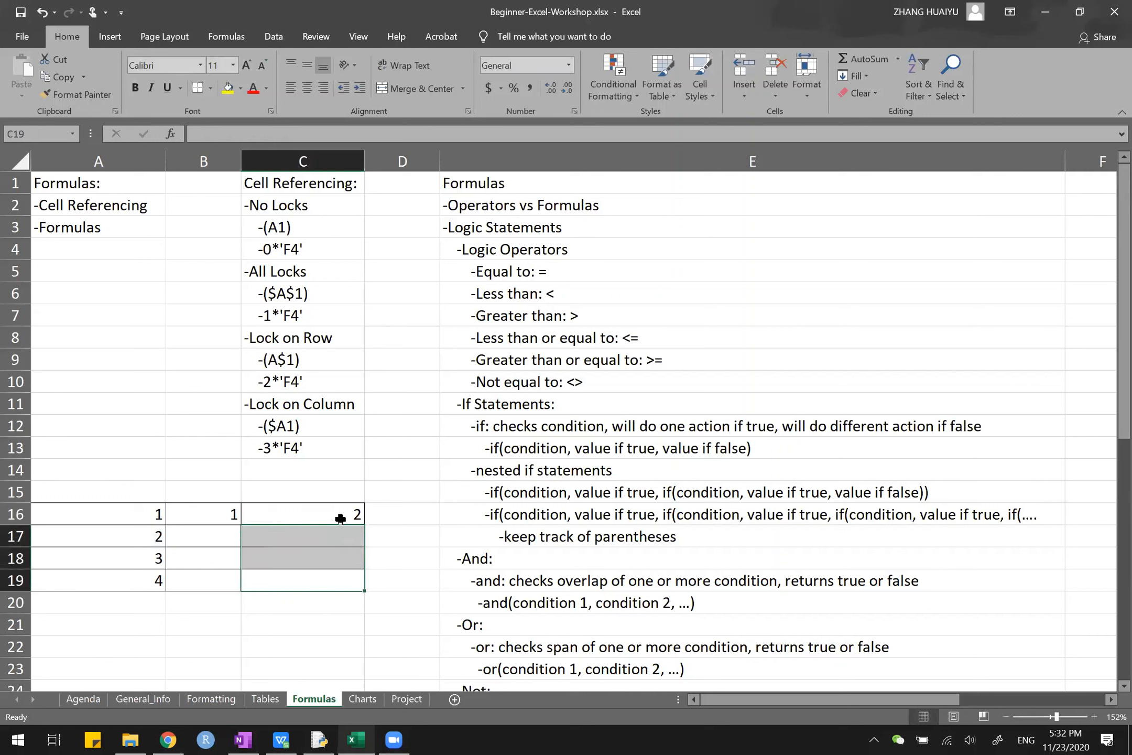
# - Cycle the B16 reference in the C16 formula through the lock types and fix it as $B$16, giving =A16+$B$16
pyautogui.click(340, 518)
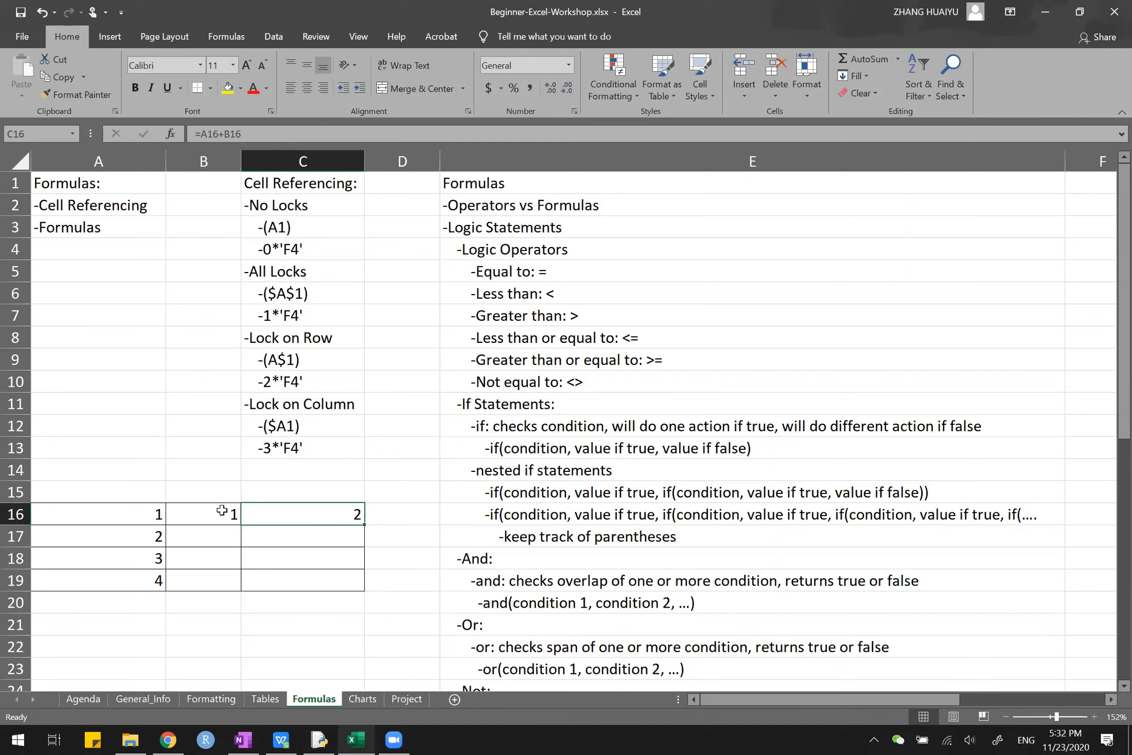
pyautogui.click(250, 133)
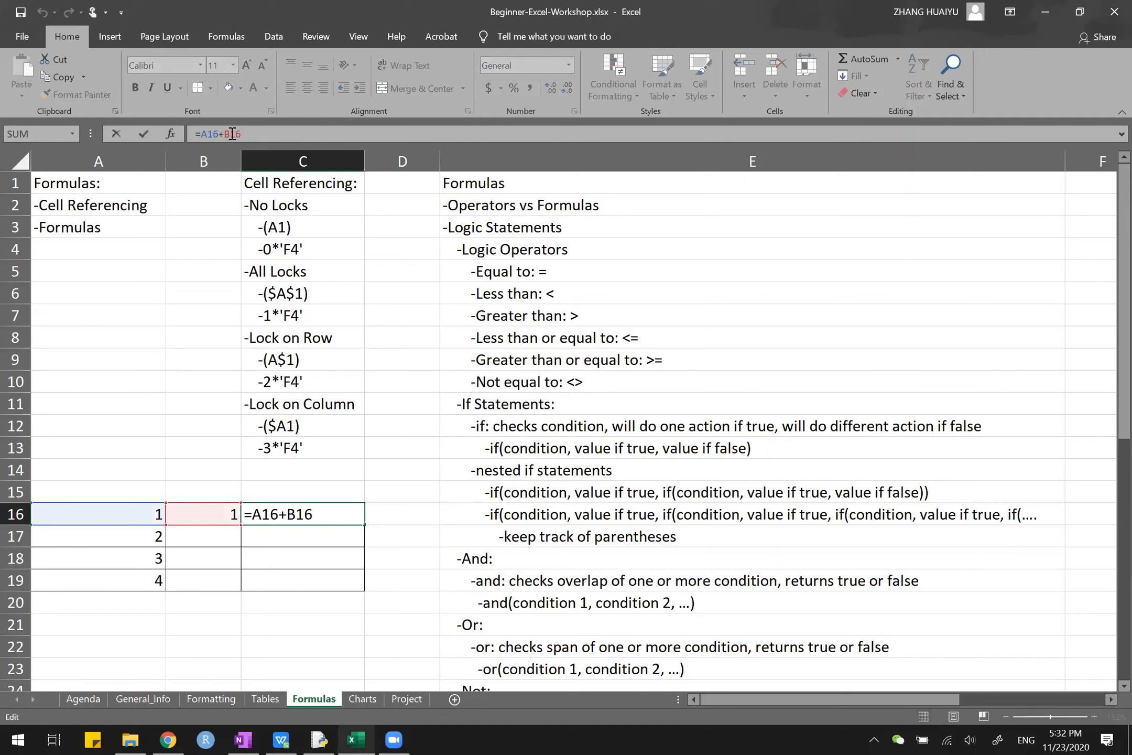
pyautogui.doubleClick(232, 133)
pyautogui.press('F4')
pyautogui.press('F4')
pyautogui.press('F4')
pyautogui.press('F4')
pyautogui.press('F4')
pyautogui.press('F4')
pyautogui.press('F4')
pyautogui.press('F4')
pyautogui.press('F4')
pyautogui.press('Return')
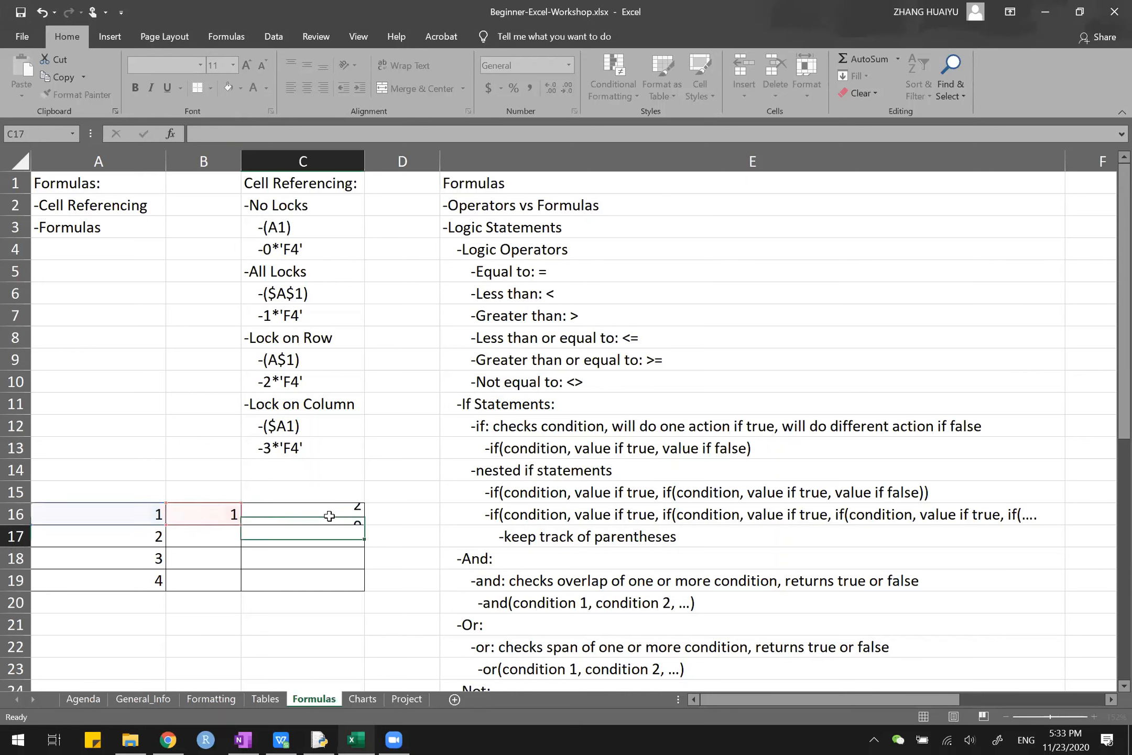
# - Fill the formula with the locked $B$16 reference from C16 down to C19 and clear the copies in C17:C19
pyautogui.click(329, 516)
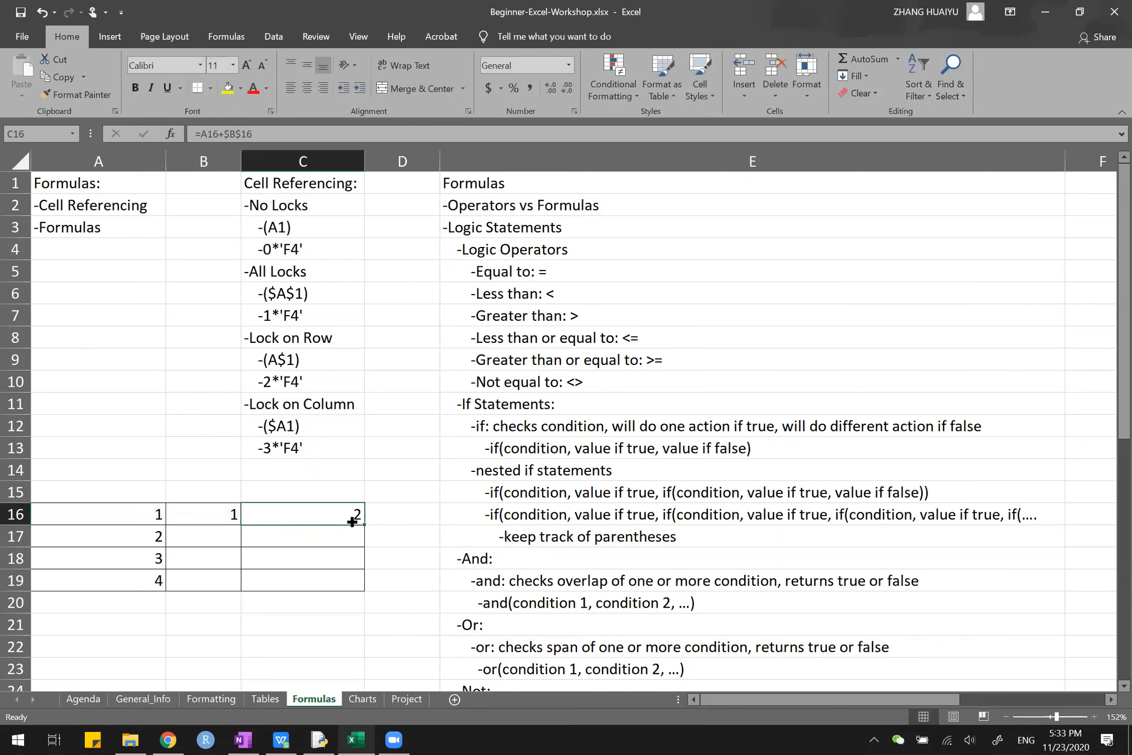
pyautogui.moveTo(364, 524); pyautogui.dragTo(359, 591)
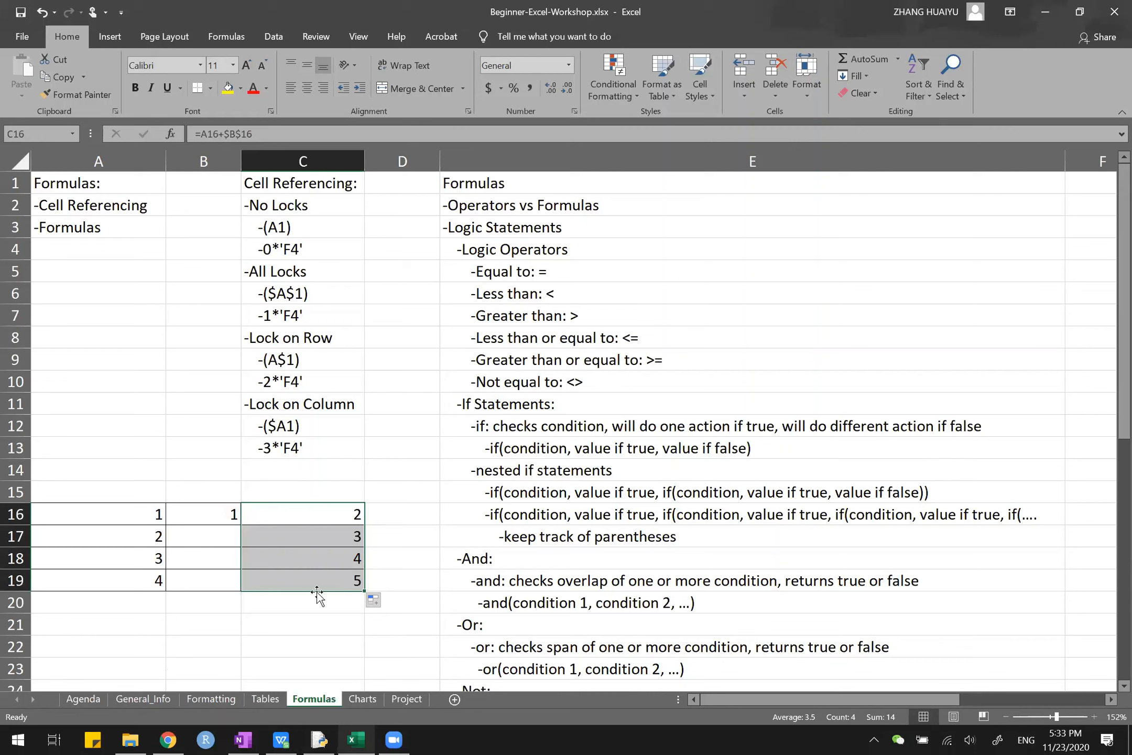
pyautogui.click(343, 598)
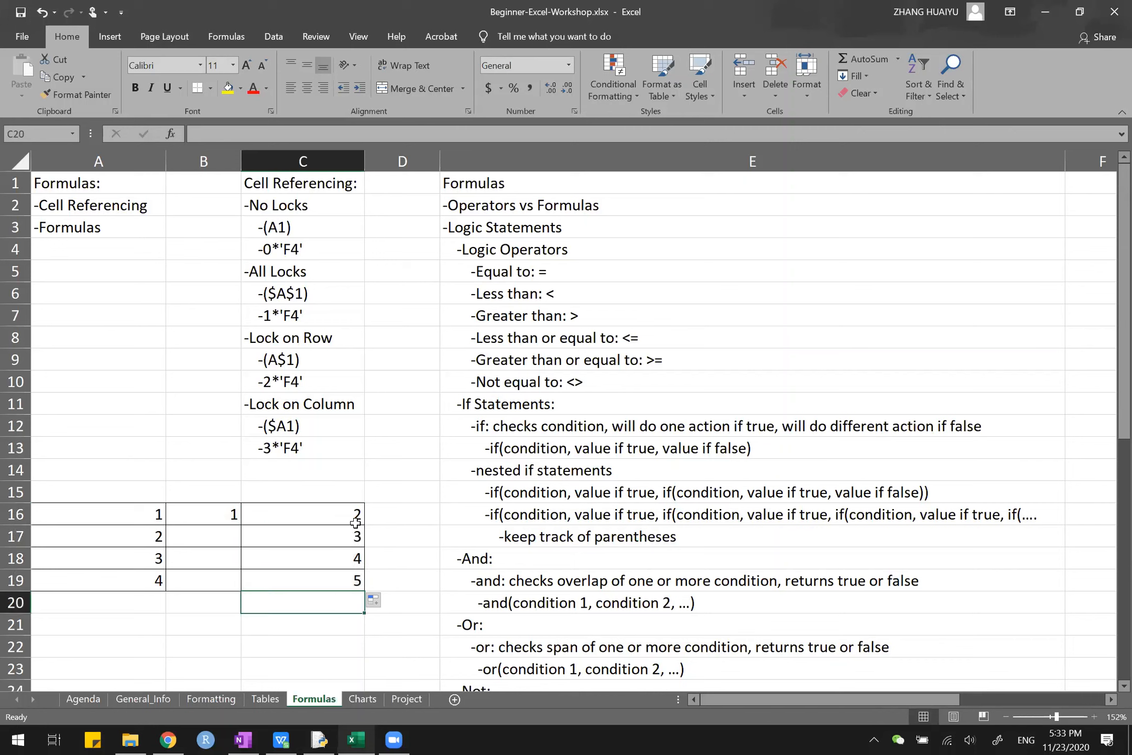
pyautogui.moveTo(351, 537); pyautogui.dragTo(342, 576)
pyautogui.press('Delete')
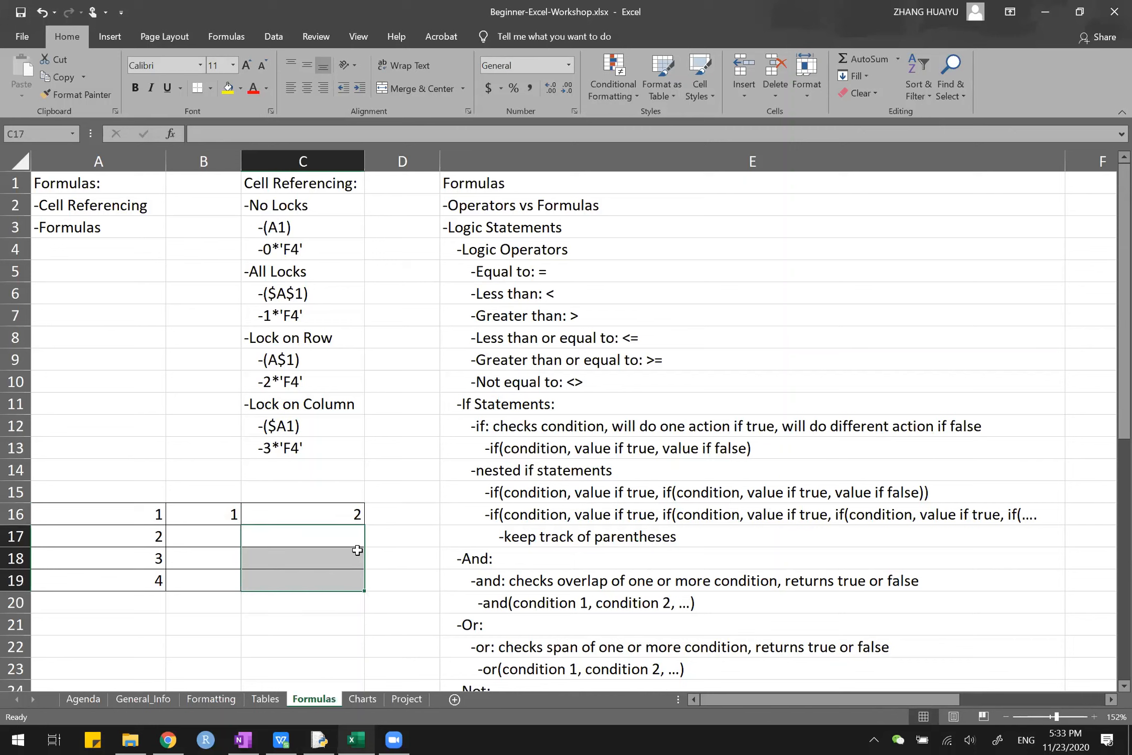
# - Lock only the column of the A16 reference in cell C16, making the formula =$A16+$B$16
pyautogui.click(356, 508)
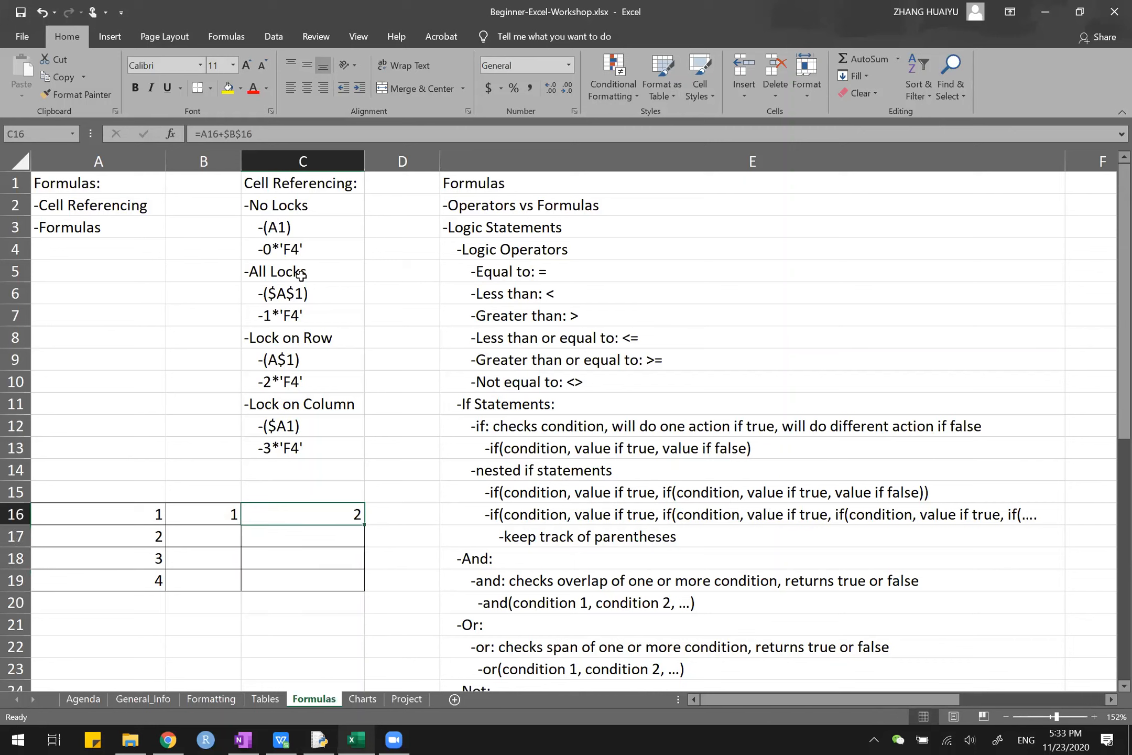
pyautogui.click(246, 134)
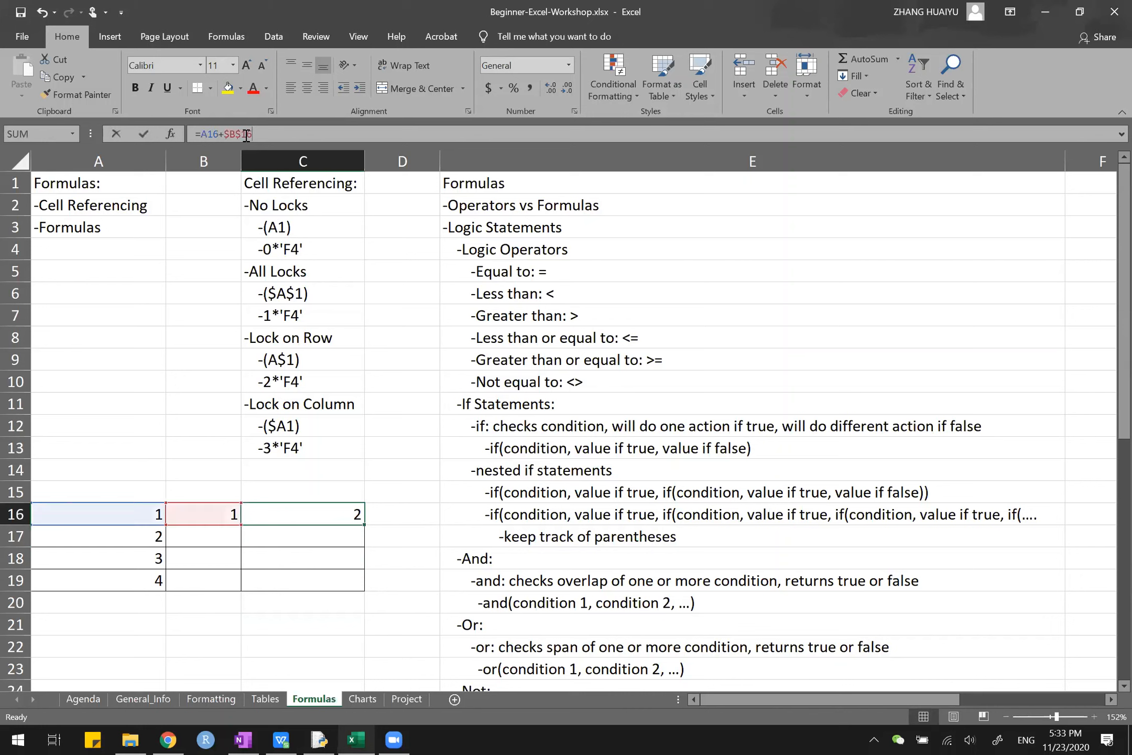
pyautogui.doubleClick(207, 134)
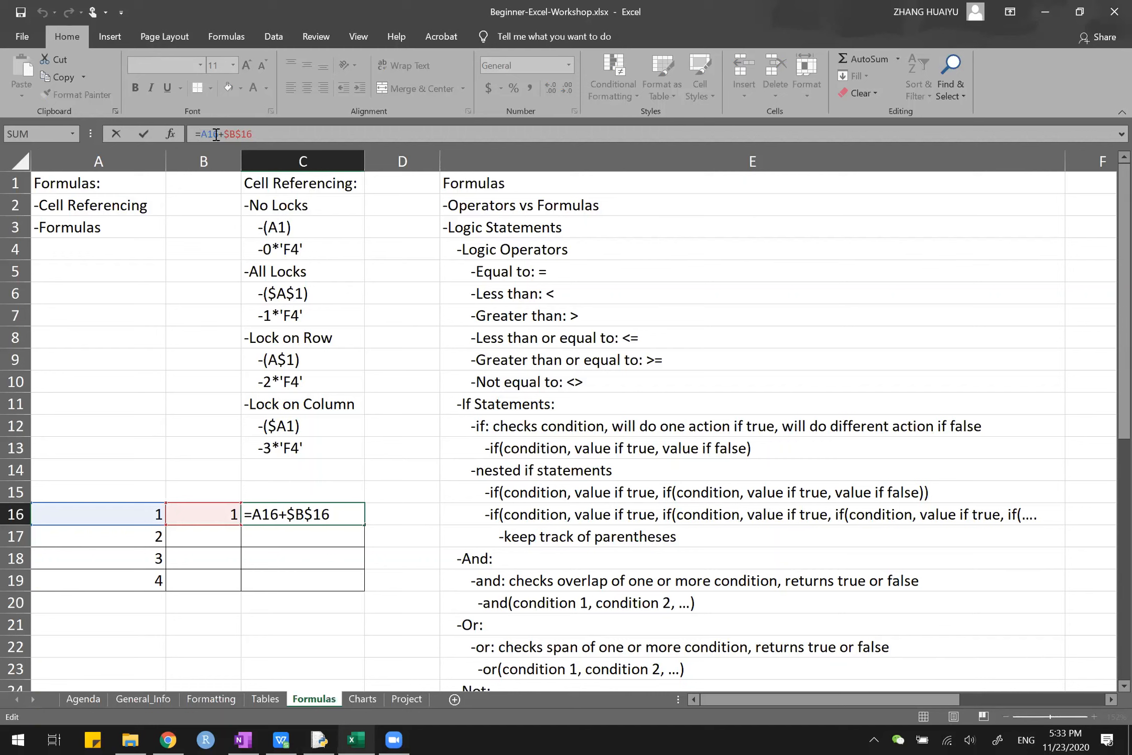
pyautogui.moveTo(219, 135); pyautogui.dragTo(199, 135)
pyautogui.press('F4')
pyautogui.press('F4')
pyautogui.press('F4')
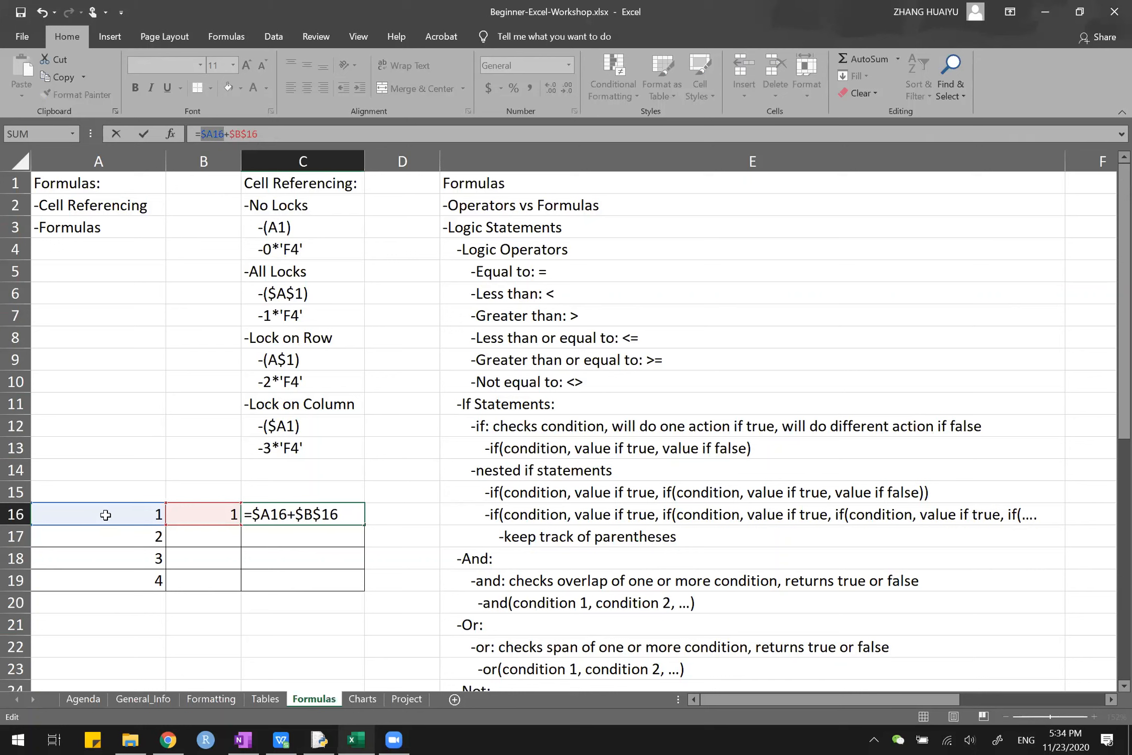
pyautogui.press('Return')
# - Fill the column-locked formula from C16 down to C19 and check the references in C16
pyautogui.click(271, 514)
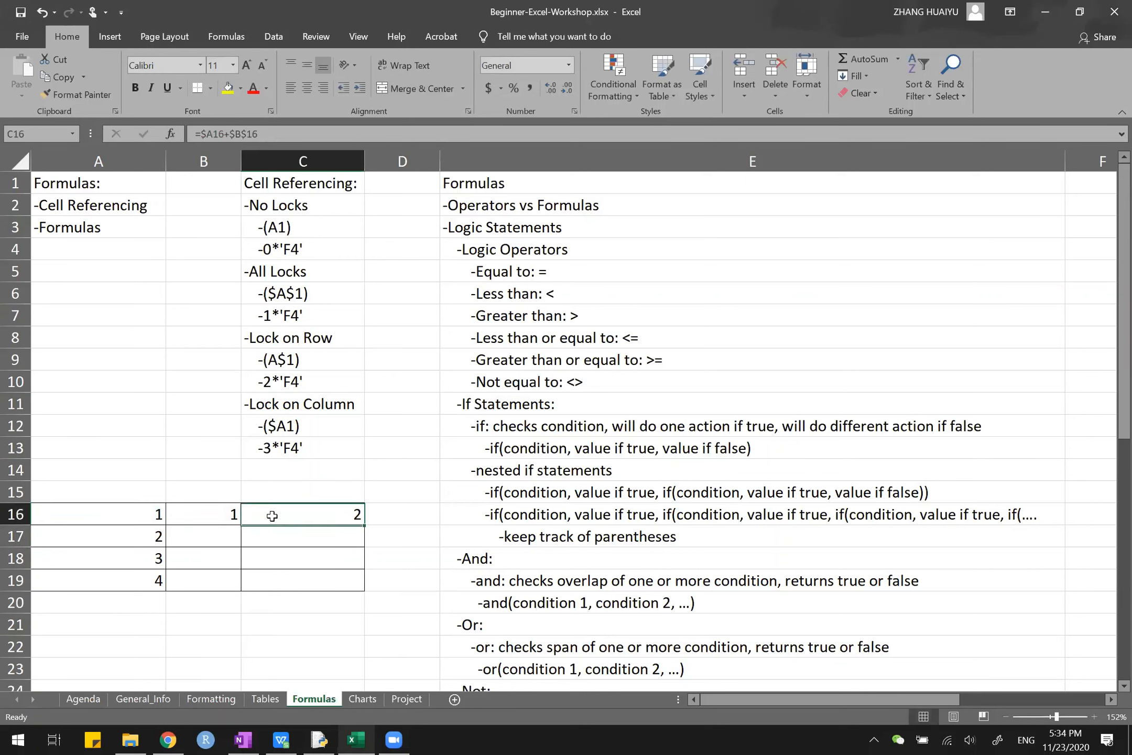
pyautogui.moveTo(364, 523); pyautogui.dragTo(350, 585)
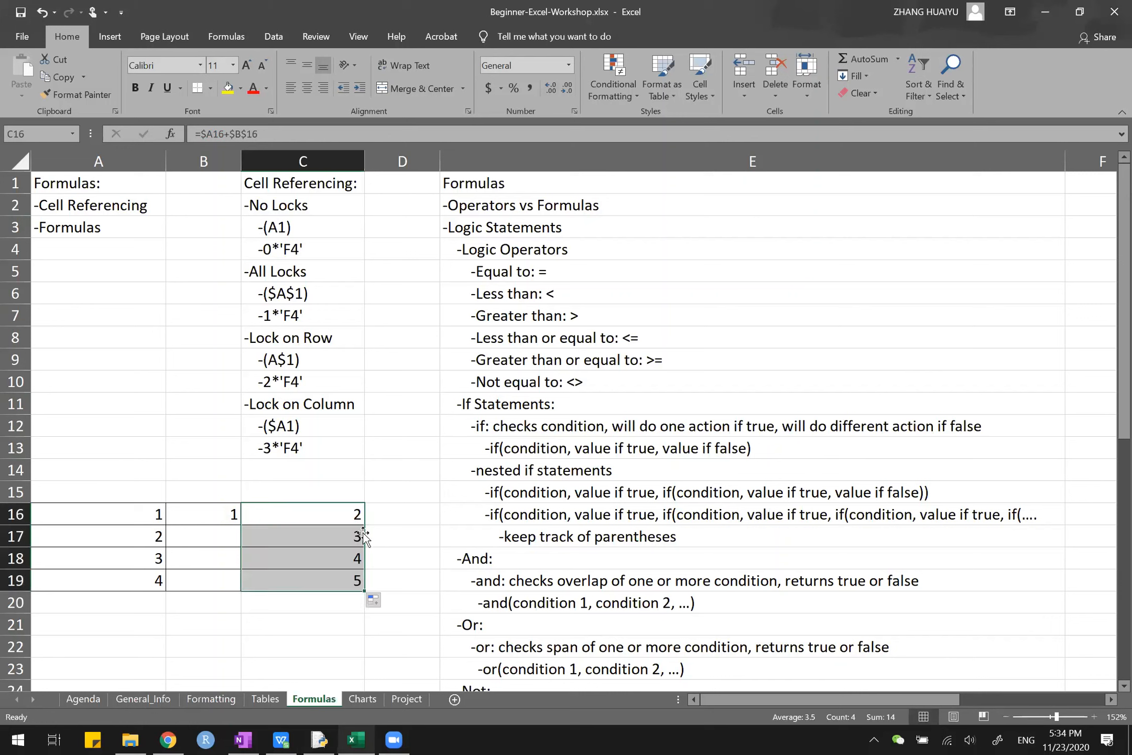
pyautogui.click(332, 507)
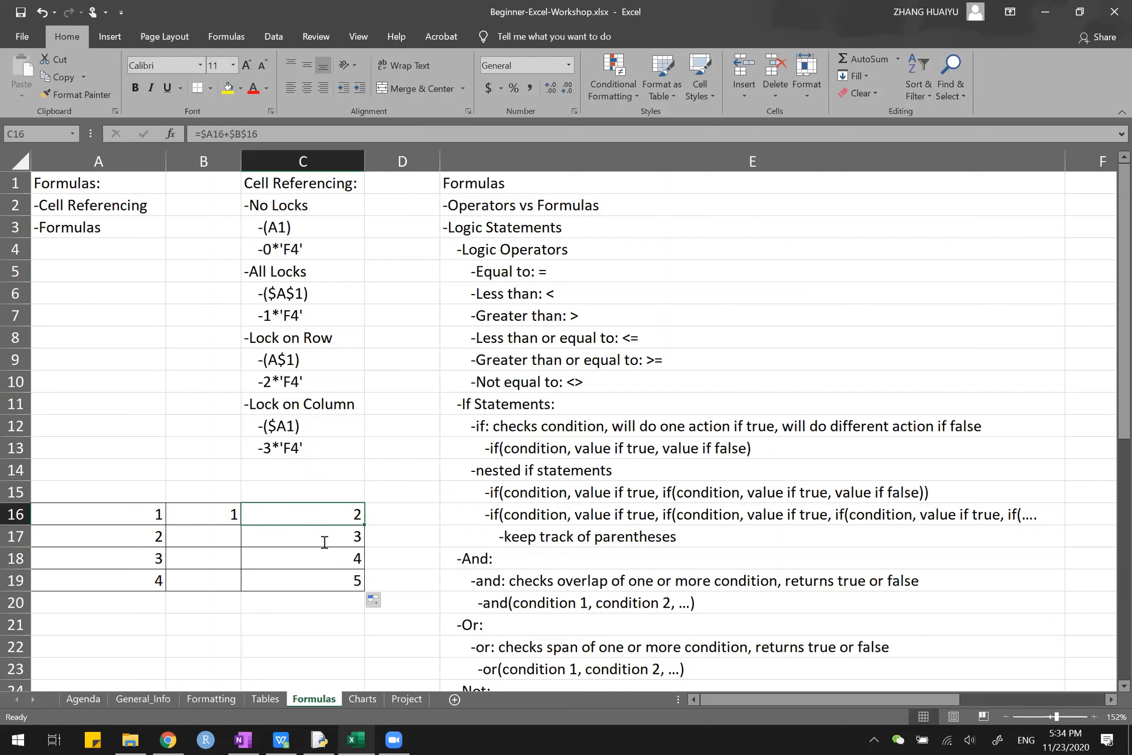
pyautogui.press('F2')
pyautogui.press('Escape')
# - Fill the formulas in C16:C19 across into column D and inspect the copied formula in D18
pyautogui.moveTo(328, 522); pyautogui.dragTo(417, 585)
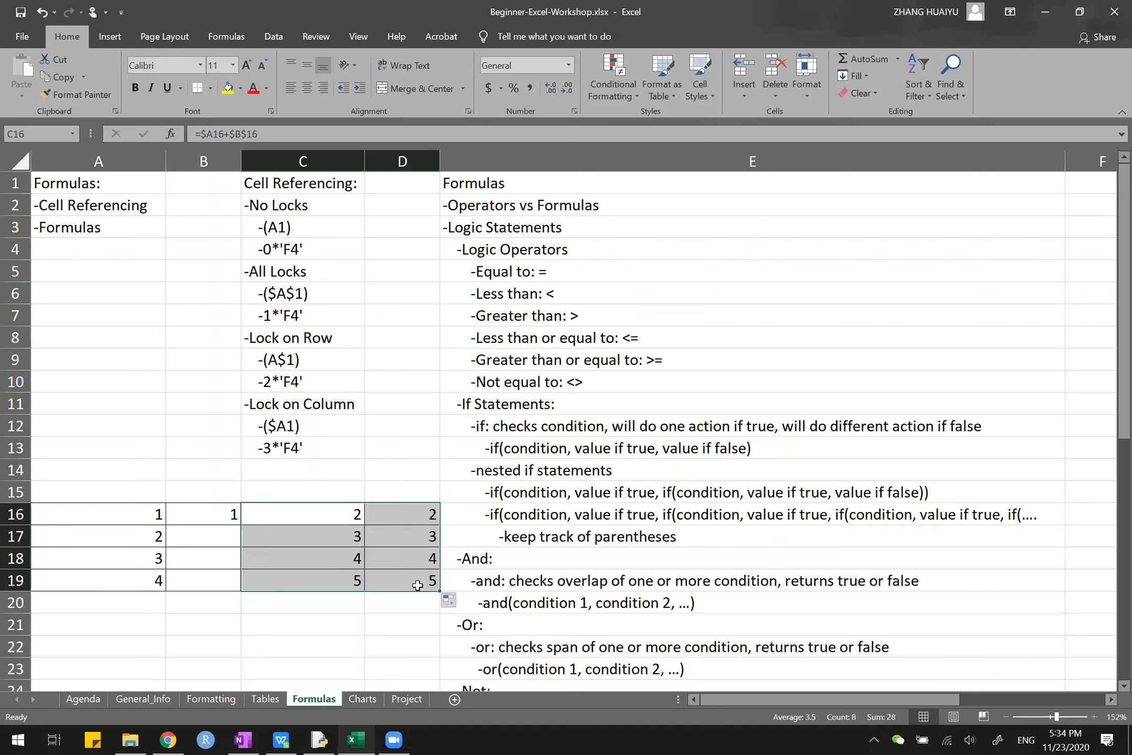
pyautogui.click(419, 558)
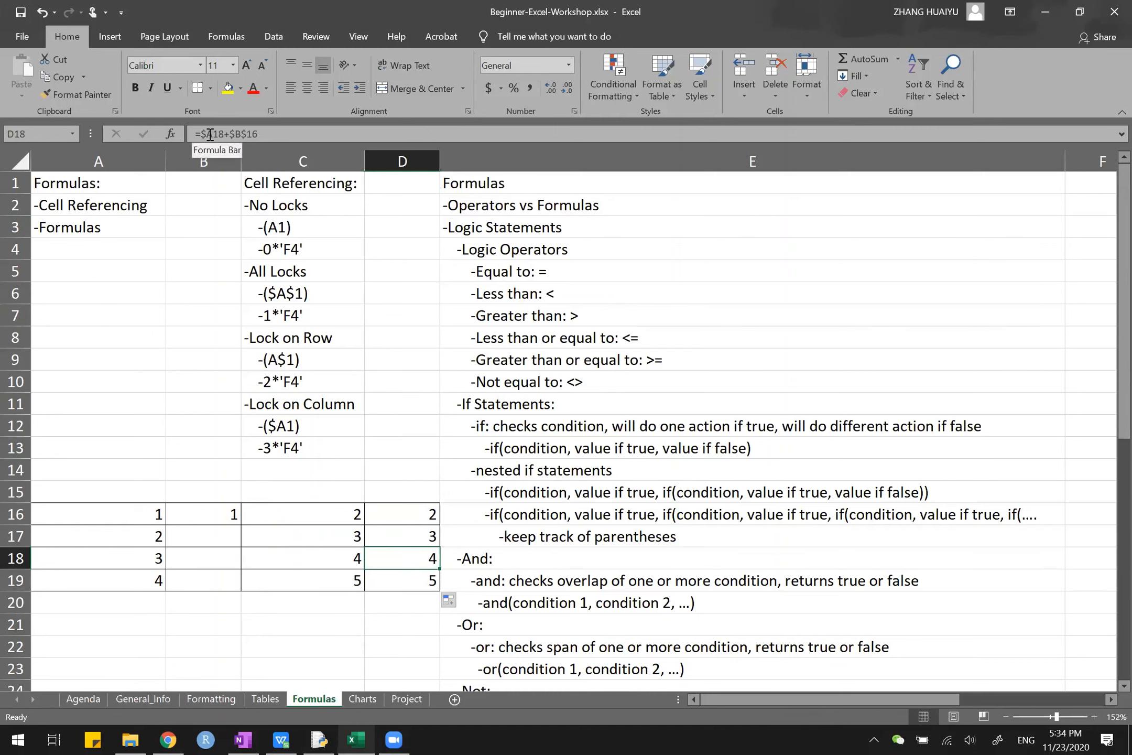
# - Clear the copied formulas from D16:D19
pyautogui.click(426, 512)
pyautogui.keyDown('shift'); pyautogui.click(411, 579); pyautogui.keyUp('shift')
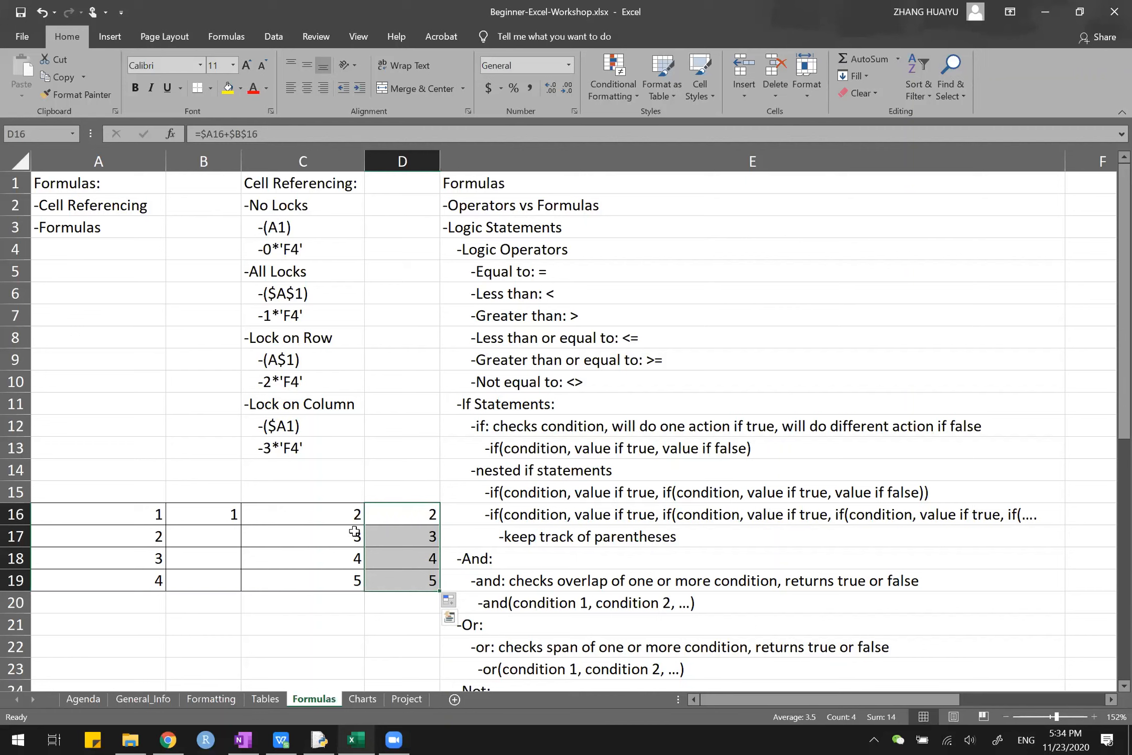
pyautogui.press('Delete')
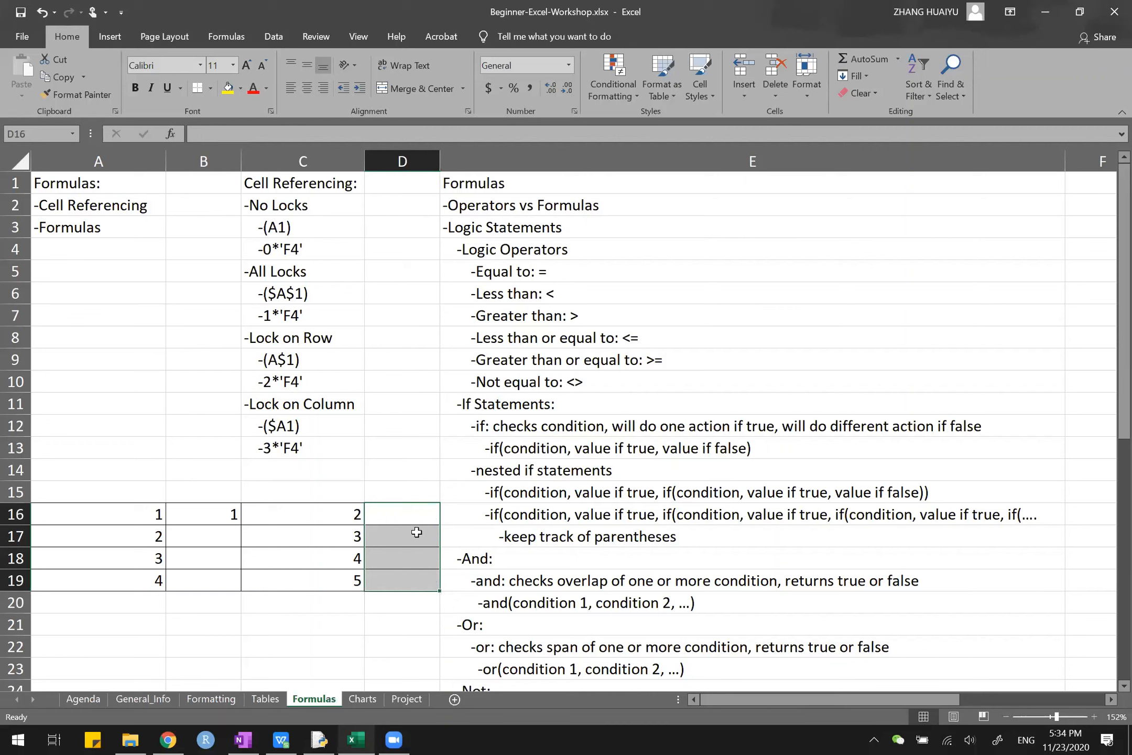
# - Review the column-lock note in C12 and the logic operator notes in column E
pyautogui.click(329, 422)
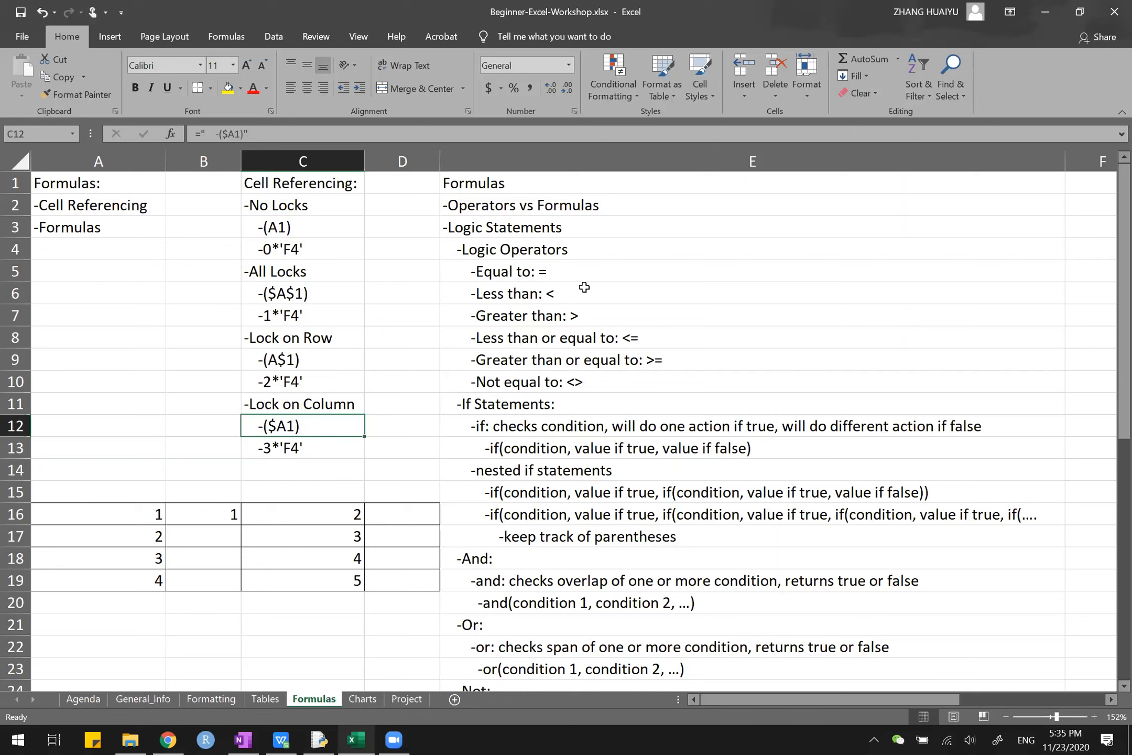
pyautogui.click(588, 298)
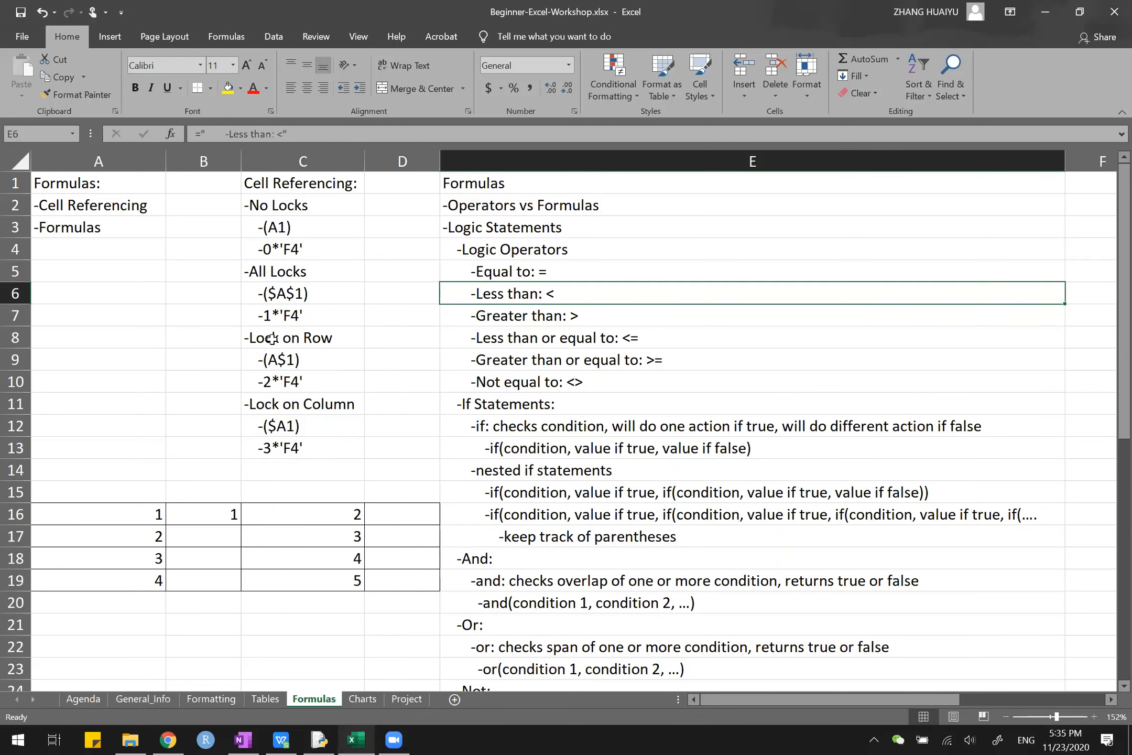
pyautogui.hscroll(2, 271, 338)
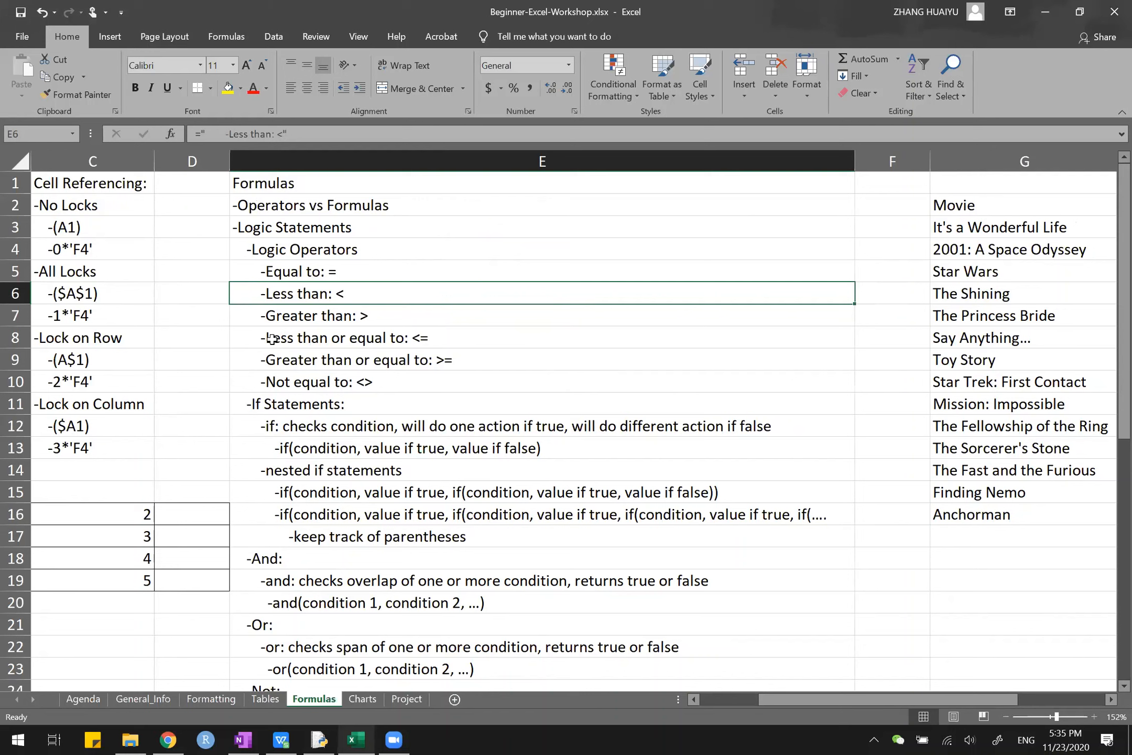
pyautogui.doubleClick(386, 228)
pyautogui.press('Escape')
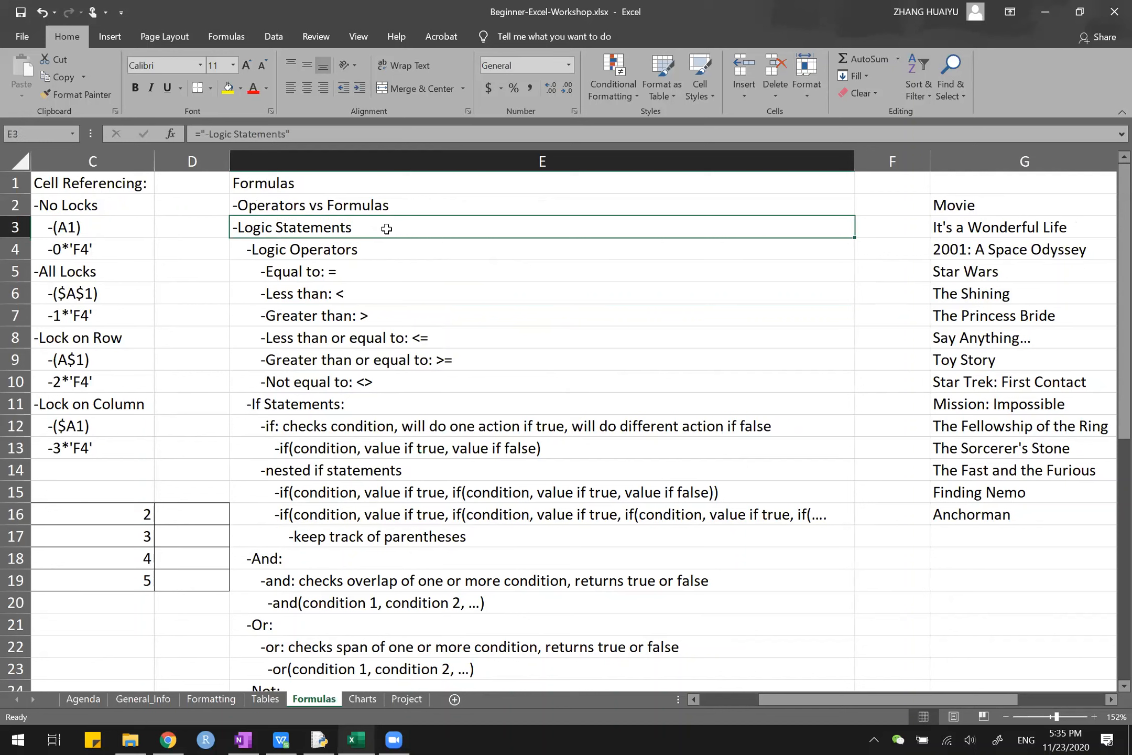
pyautogui.click(368, 276)
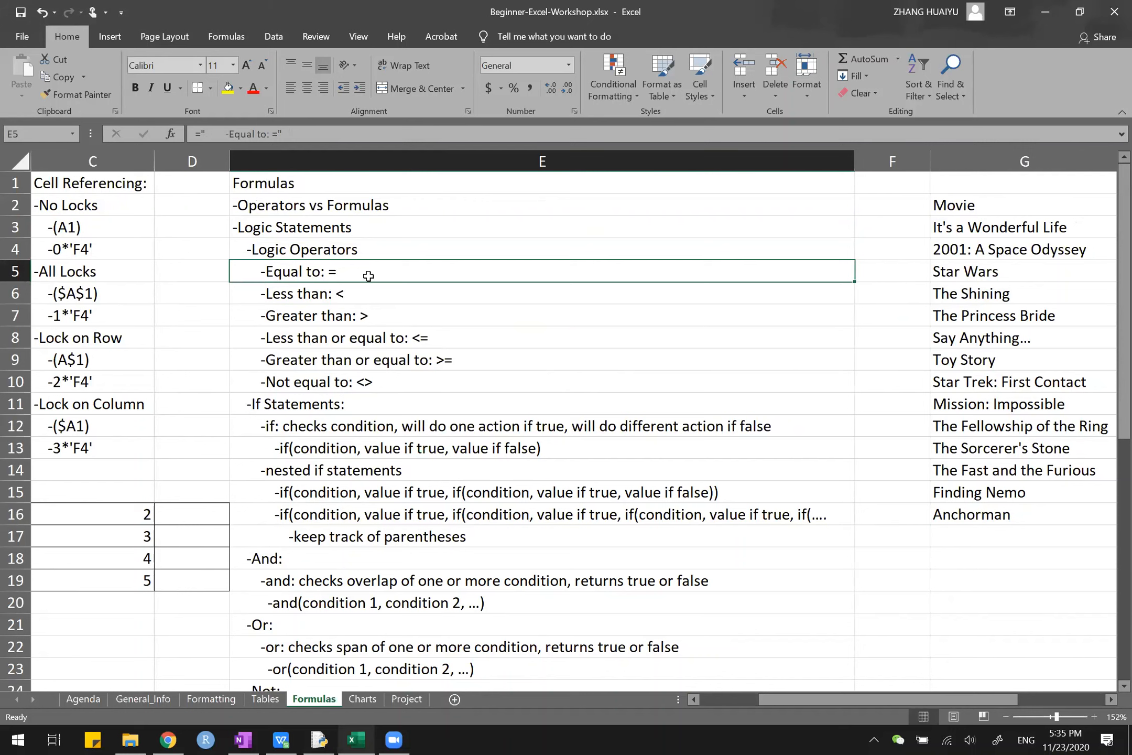
pyautogui.press('Down')
pyautogui.press('Down')
pyautogui.press('Down')
pyautogui.press('Down')
pyautogui.press('Up')
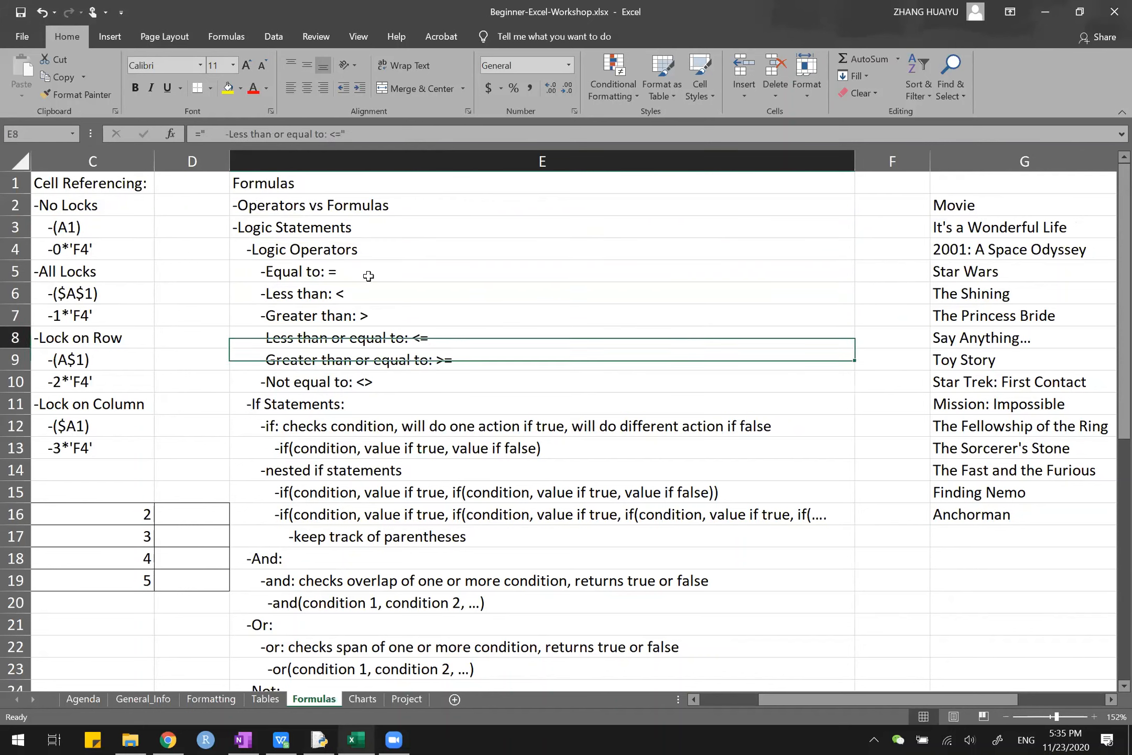
pyautogui.click(431, 275)
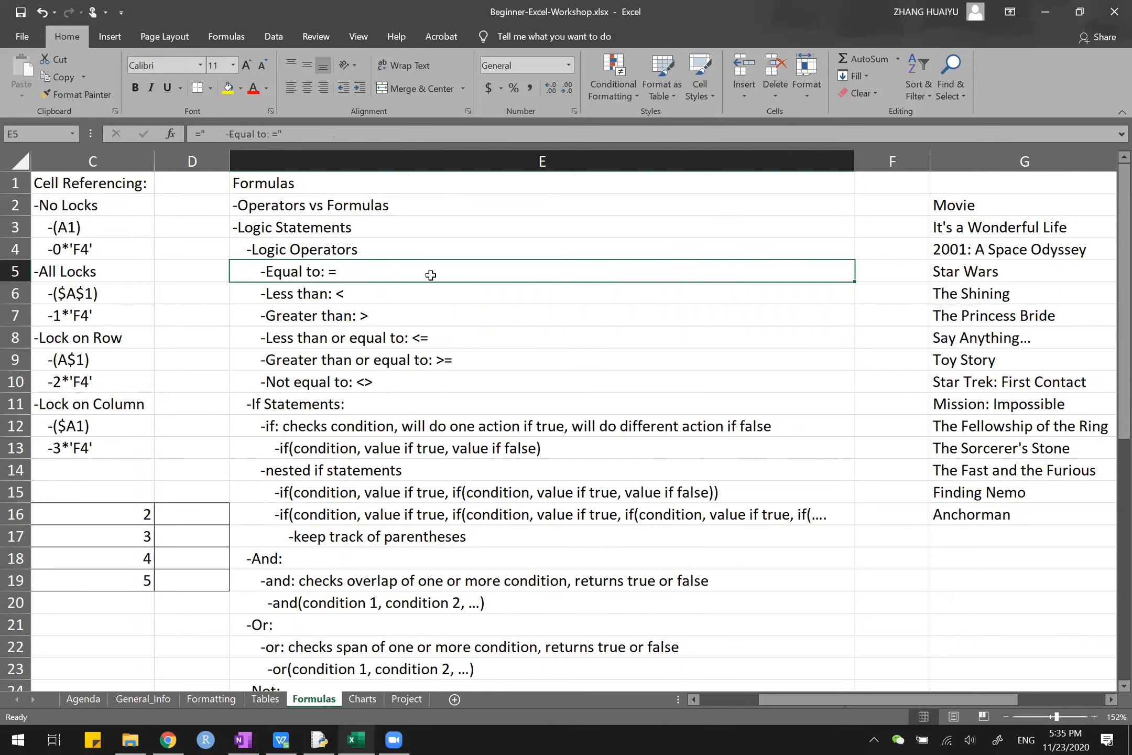
pyautogui.press('Down')
pyautogui.press('Down')
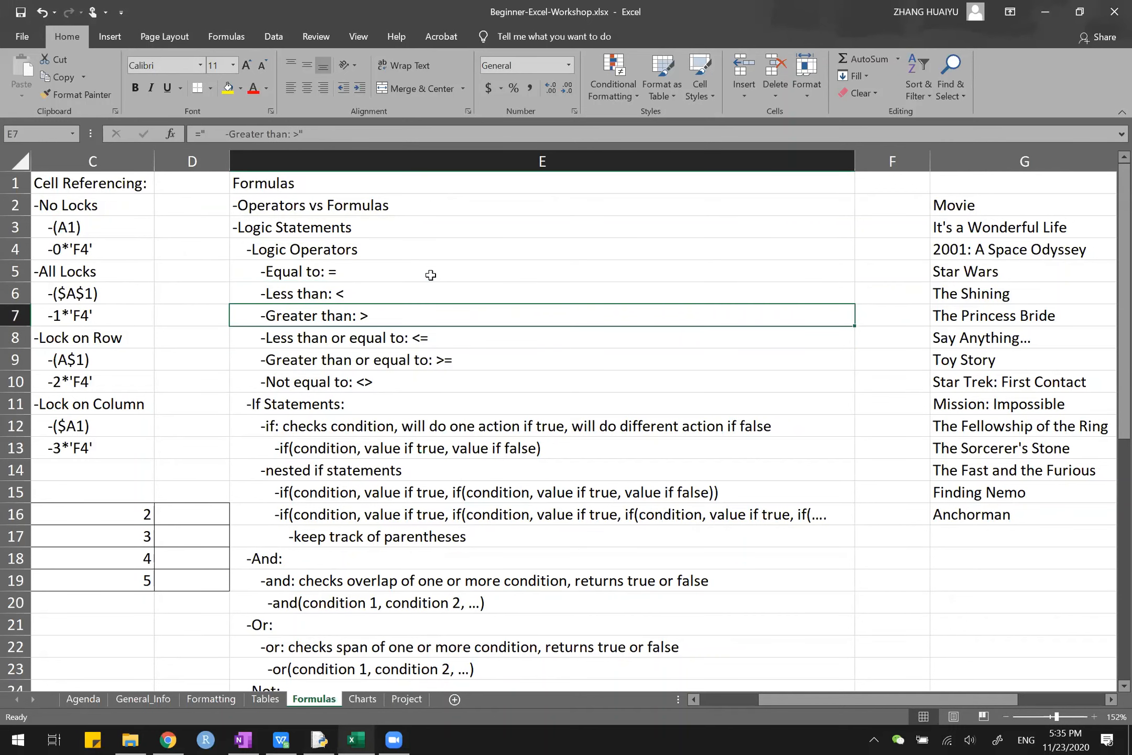
pyautogui.press('Up')
pyautogui.press('Up')
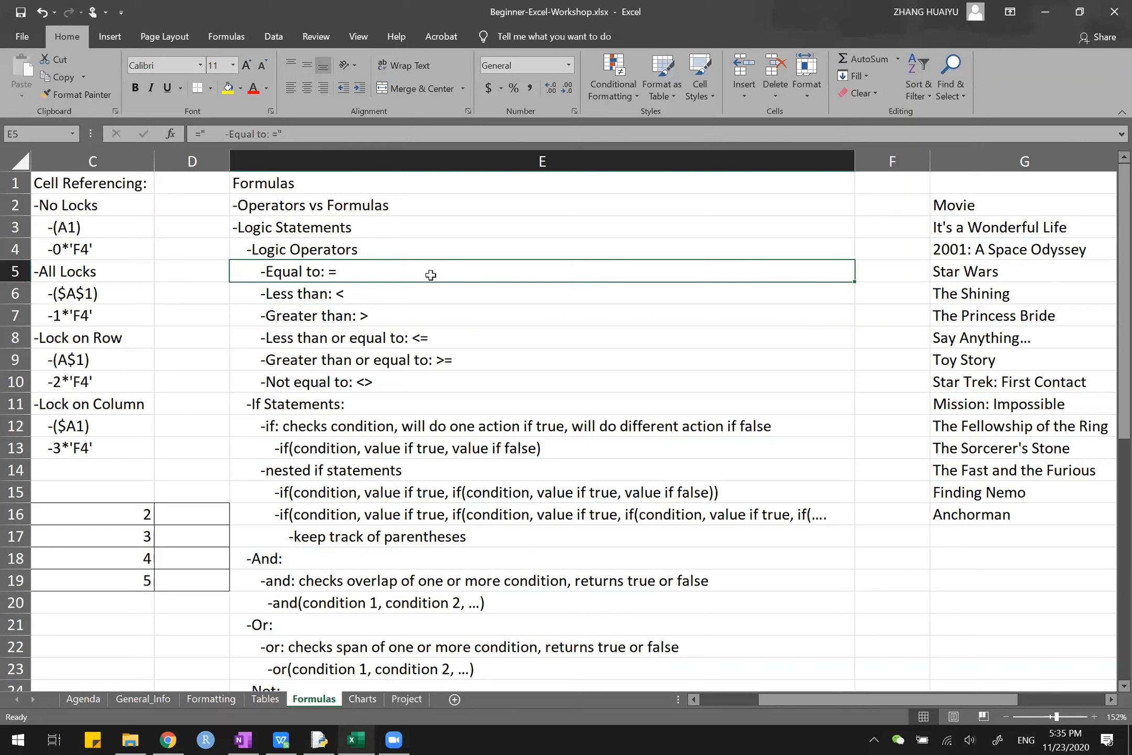
# - Enter the equality test = 3=3 in cell F5 and check its formula
pyautogui.click(869, 277)
pyautogui.write('=')
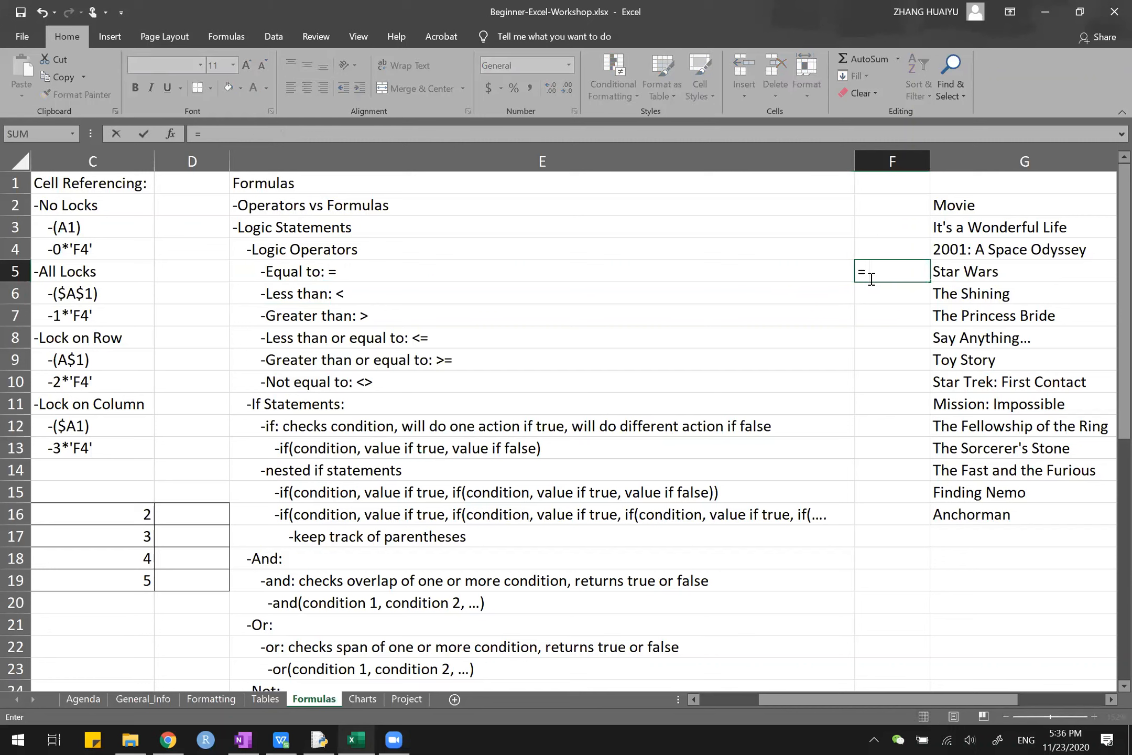
pyautogui.write(' 3=3')
pyautogui.press('Return')
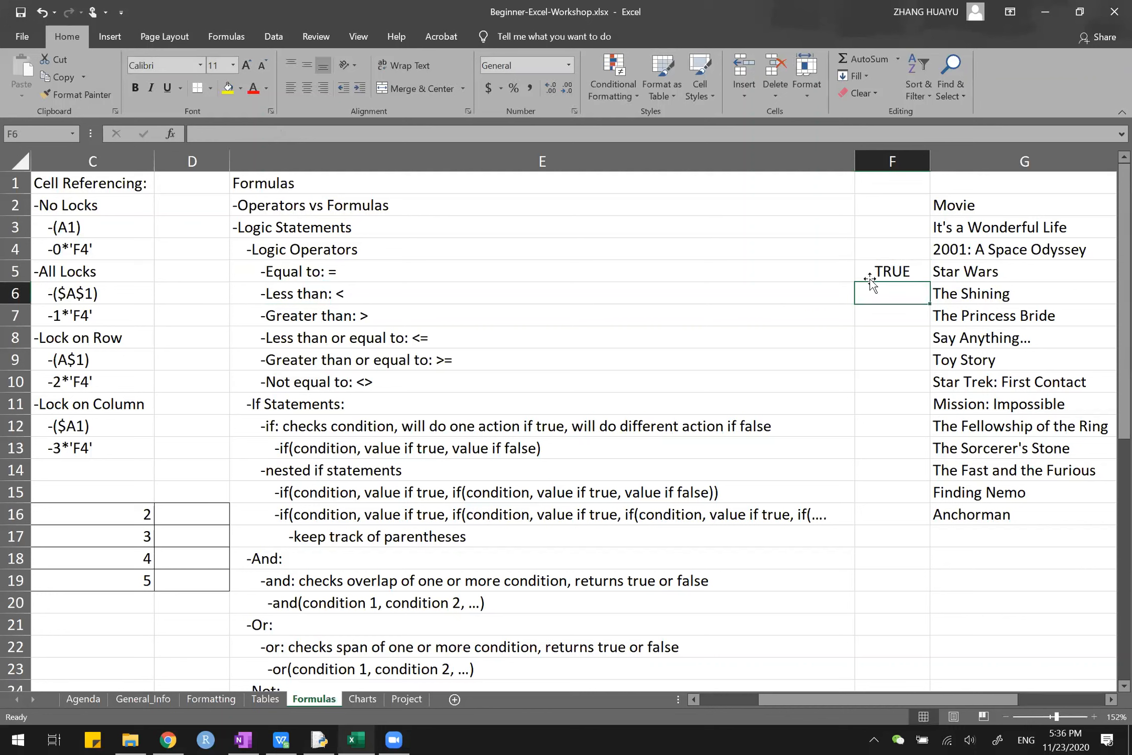
pyautogui.click(877, 270)
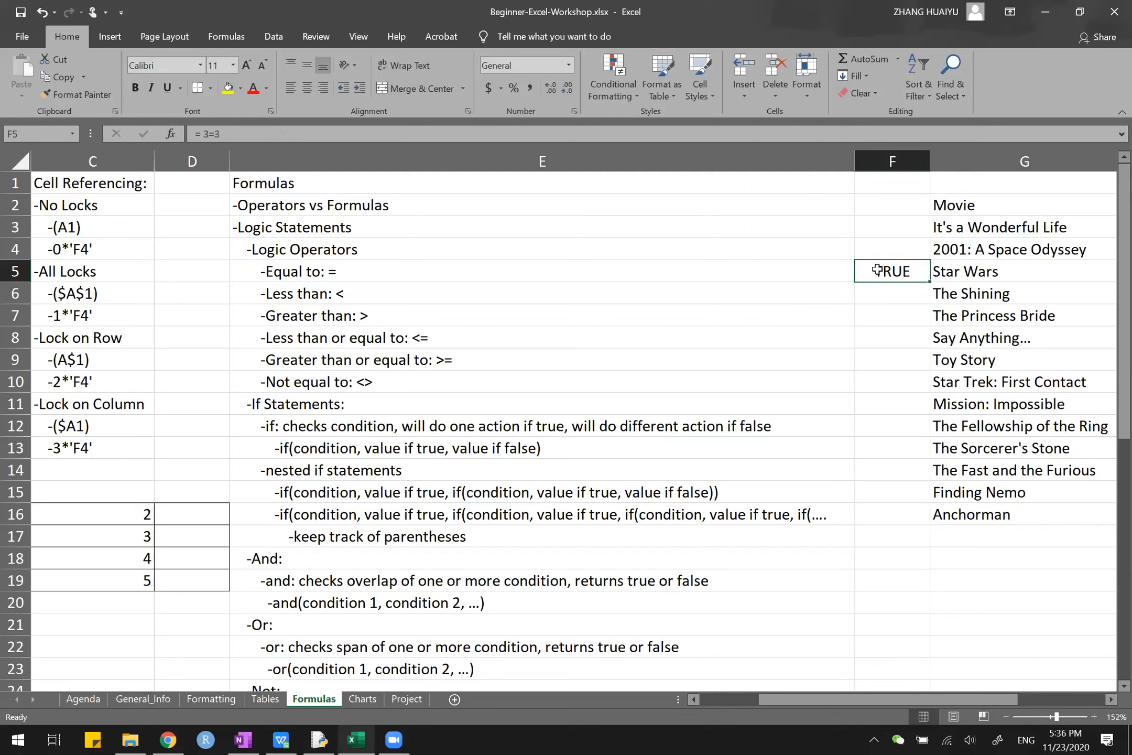
# - Enter the less-than test = 3<4 in cell F6
pyautogui.click(873, 297)
pyautogui.write('= ')
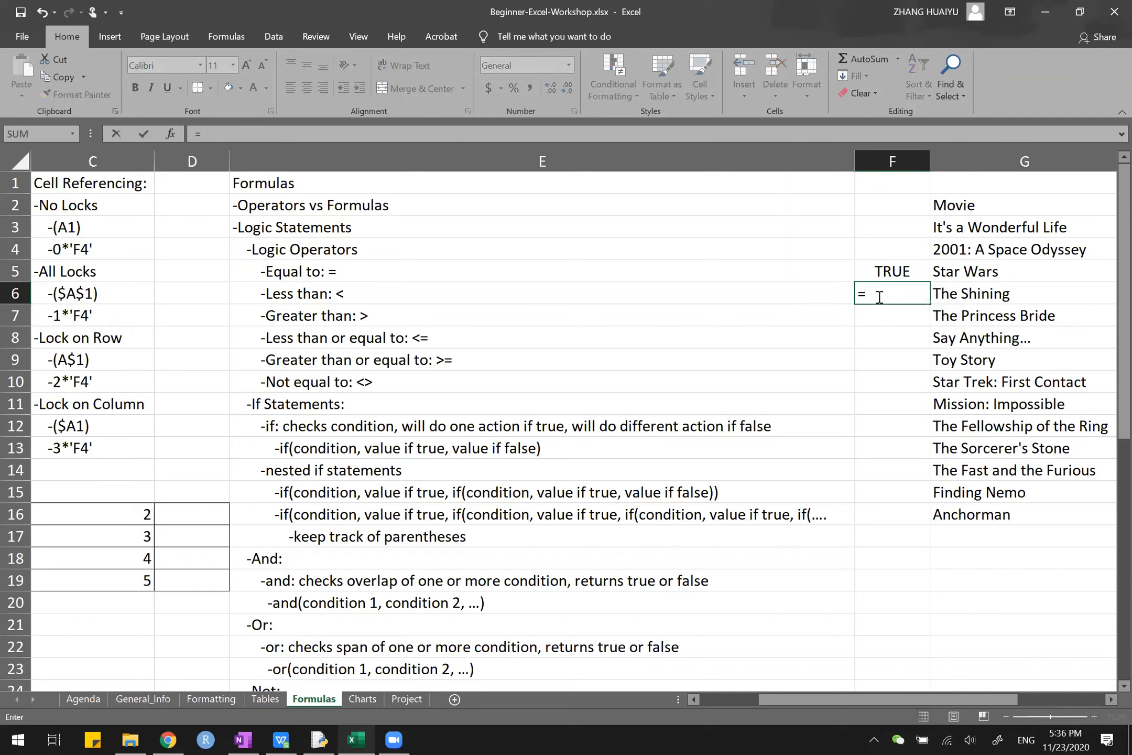
pyautogui.write('3<4')
pyautogui.press('Return')
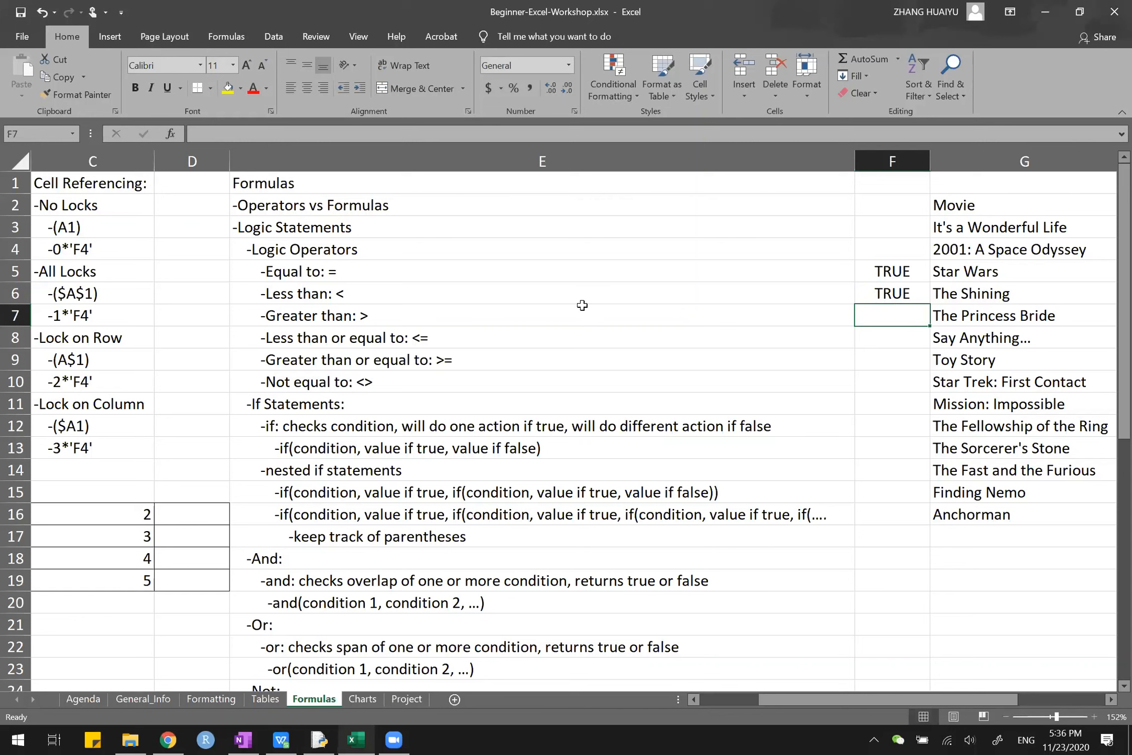
# - Review the remaining comparison operators in E8:E10 and enter the not-equal test = 3 <> 4 in cell F10
pyautogui.click(467, 341)
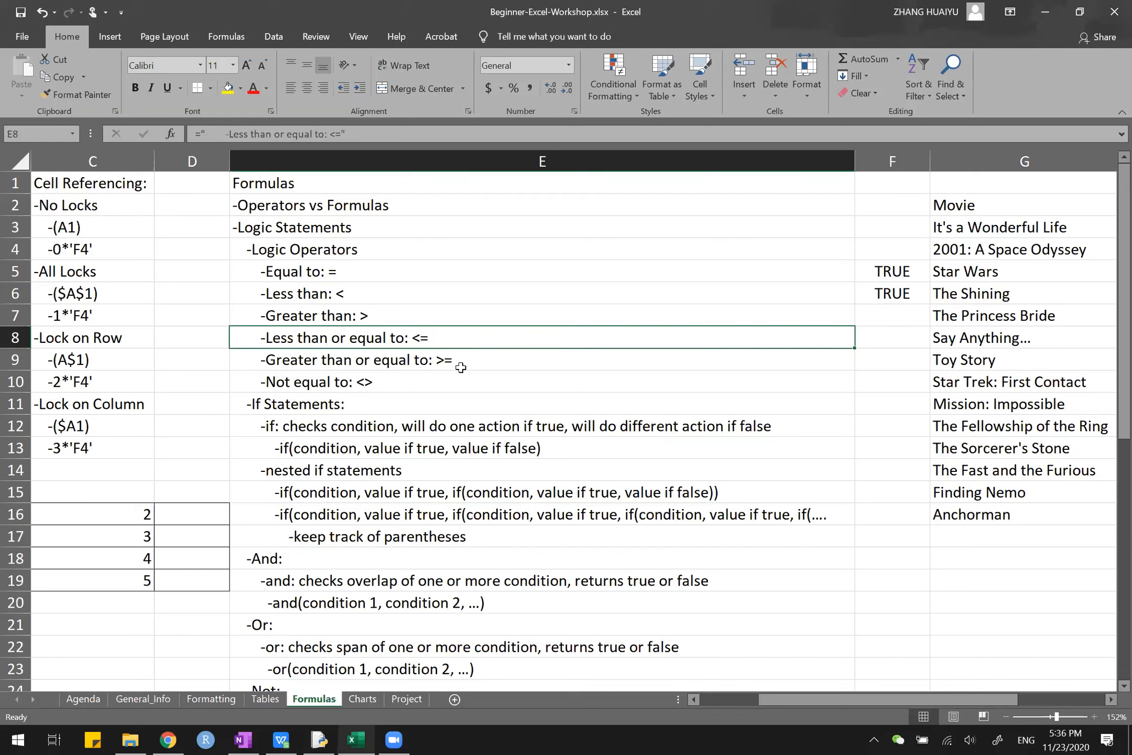
pyautogui.click(875, 384)
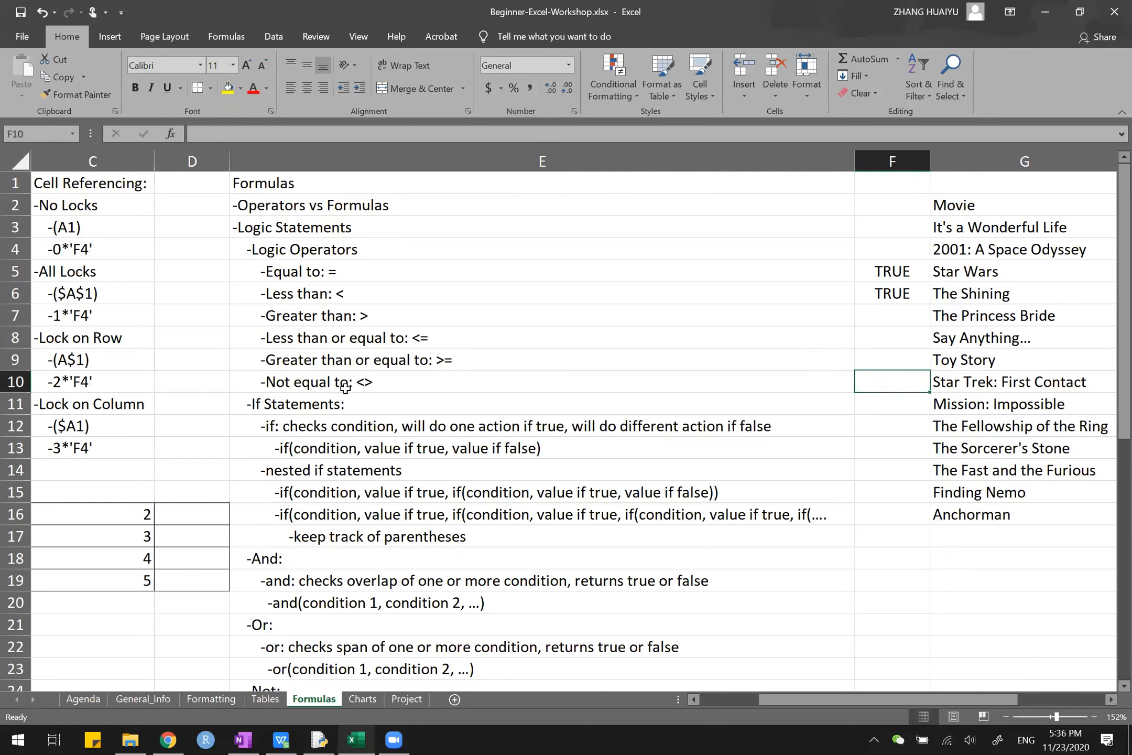
pyautogui.moveTo(337, 341); pyautogui.dragTo(337, 360)
pyautogui.click(369, 381)
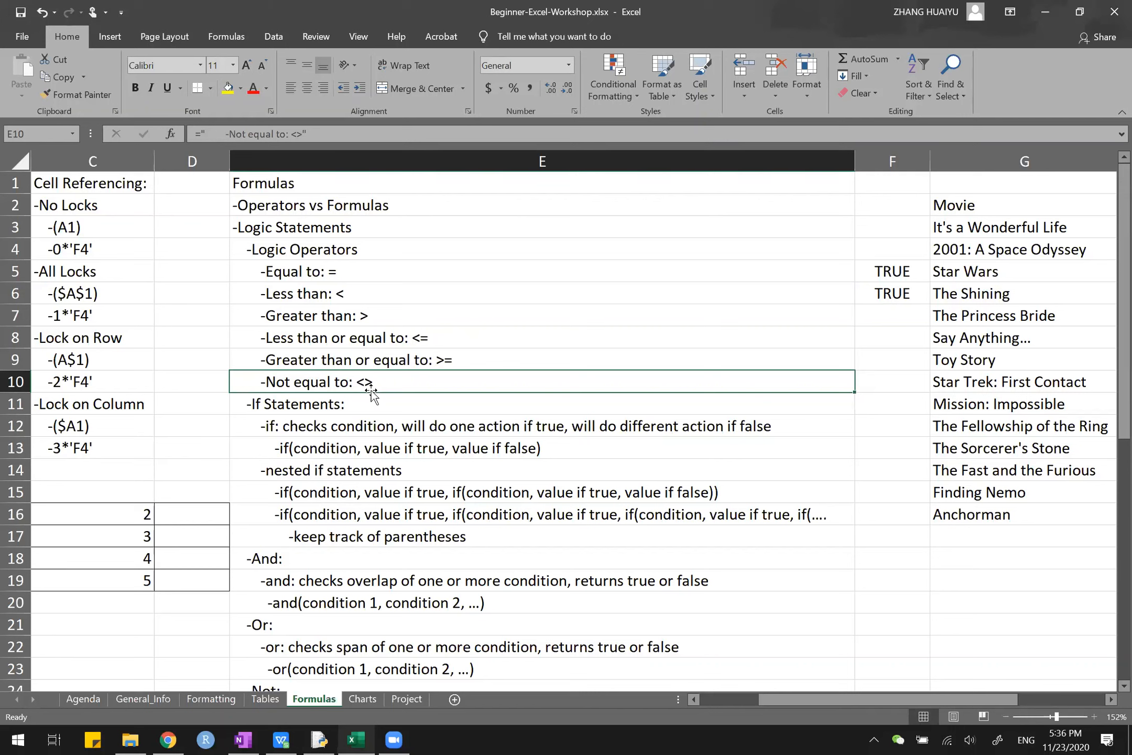
pyautogui.click(902, 379)
pyautogui.write('= 3')
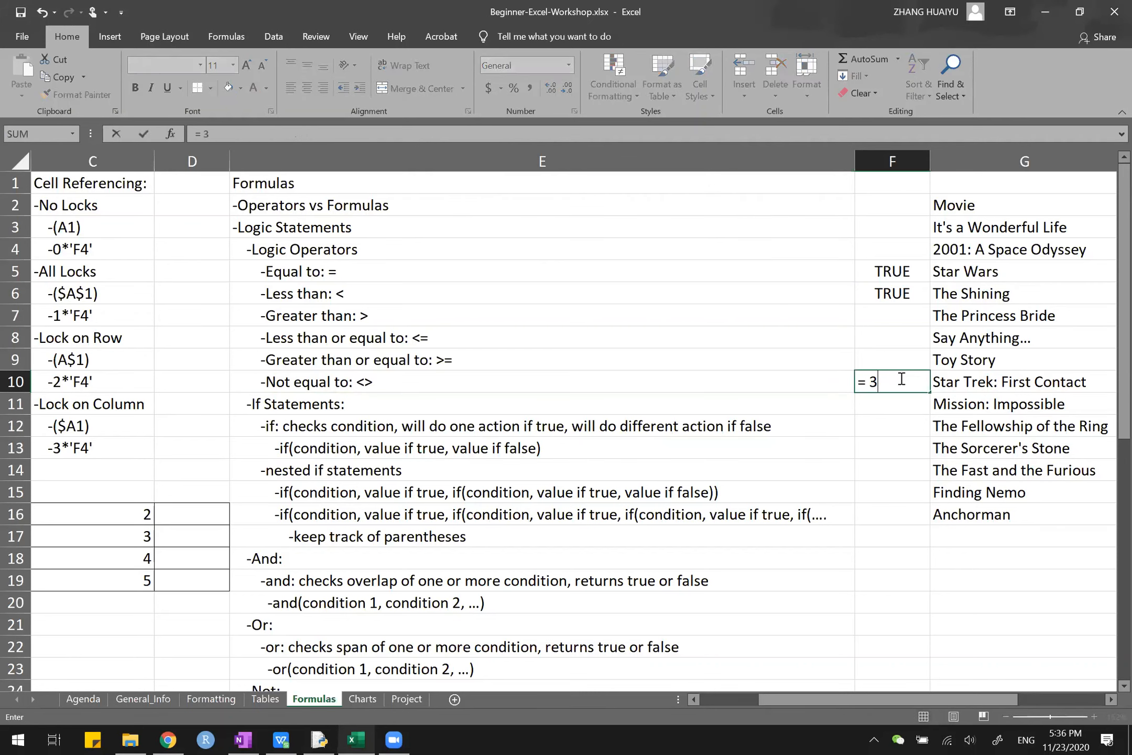
pyautogui.write(' <> 4')
pyautogui.press('Return')
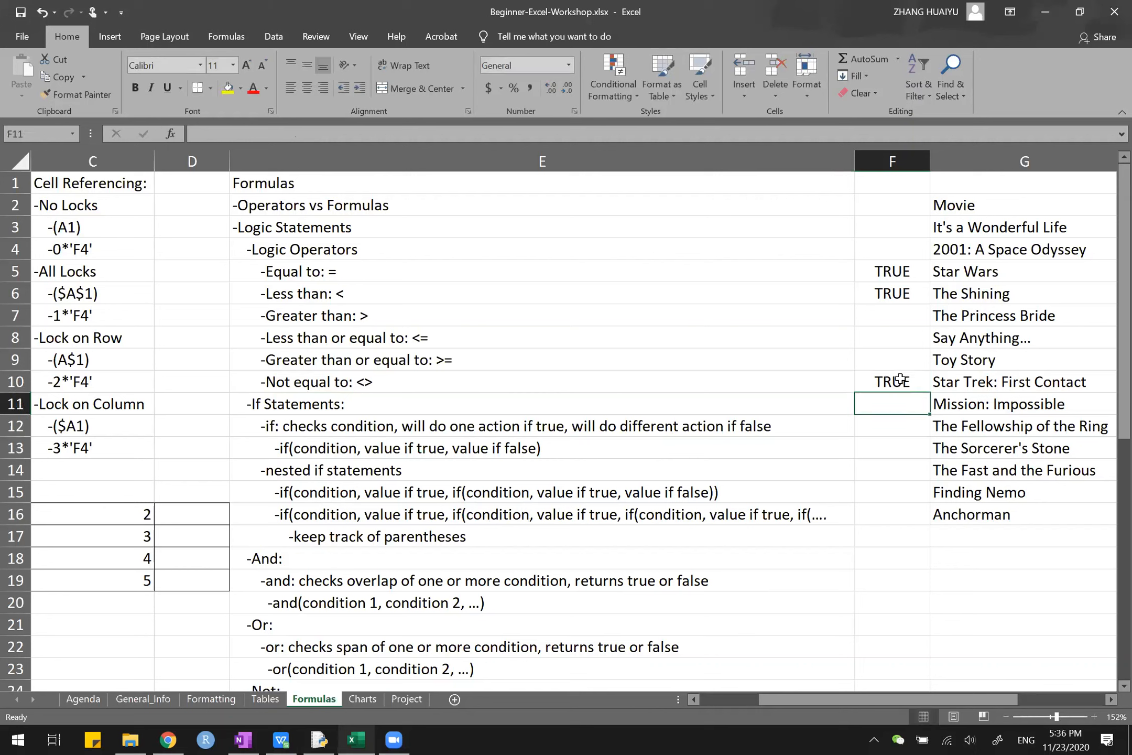
pyautogui.click(900, 378)
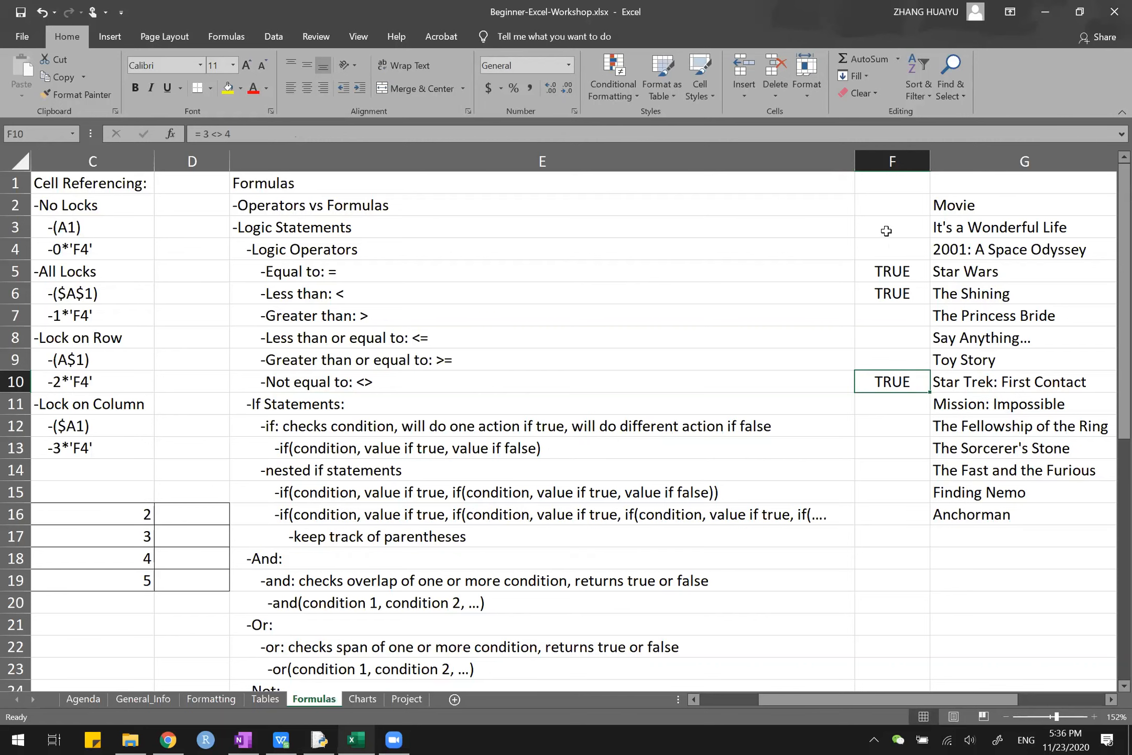
# - Enter the formula =IF(3 < 4, "Yes", "No") in cell F13, following the IF syntax note in E13
pyautogui.scroll(-1, 886, 241)
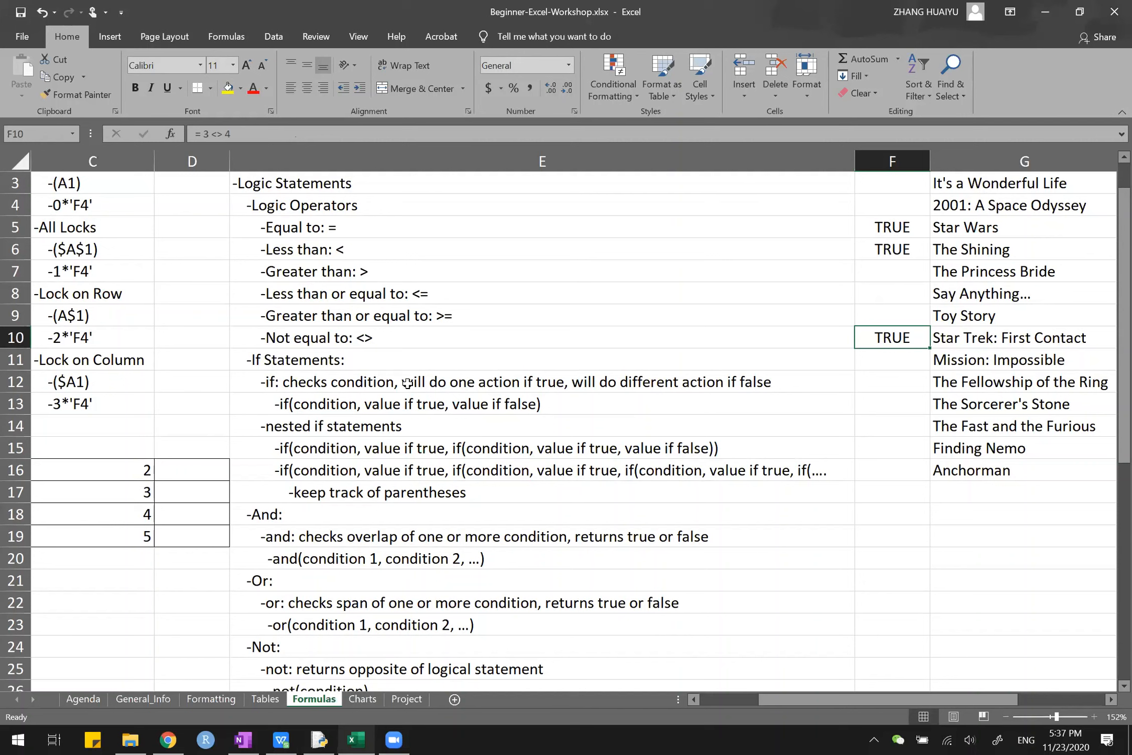
pyautogui.click(283, 406)
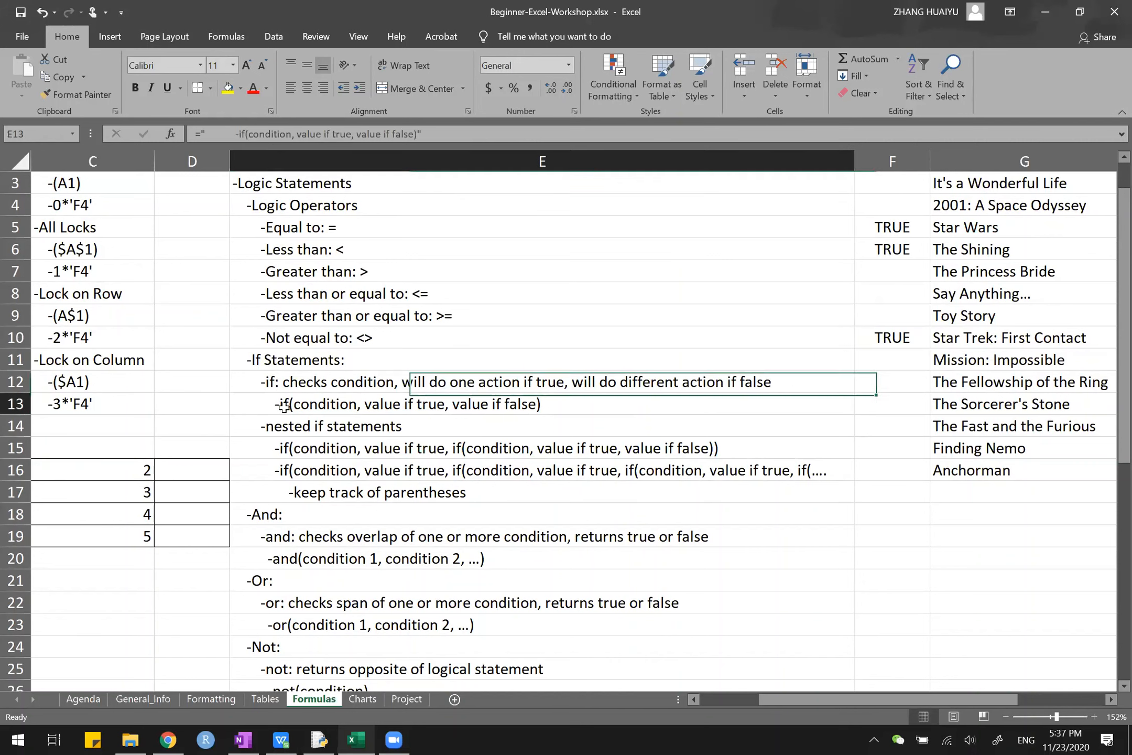
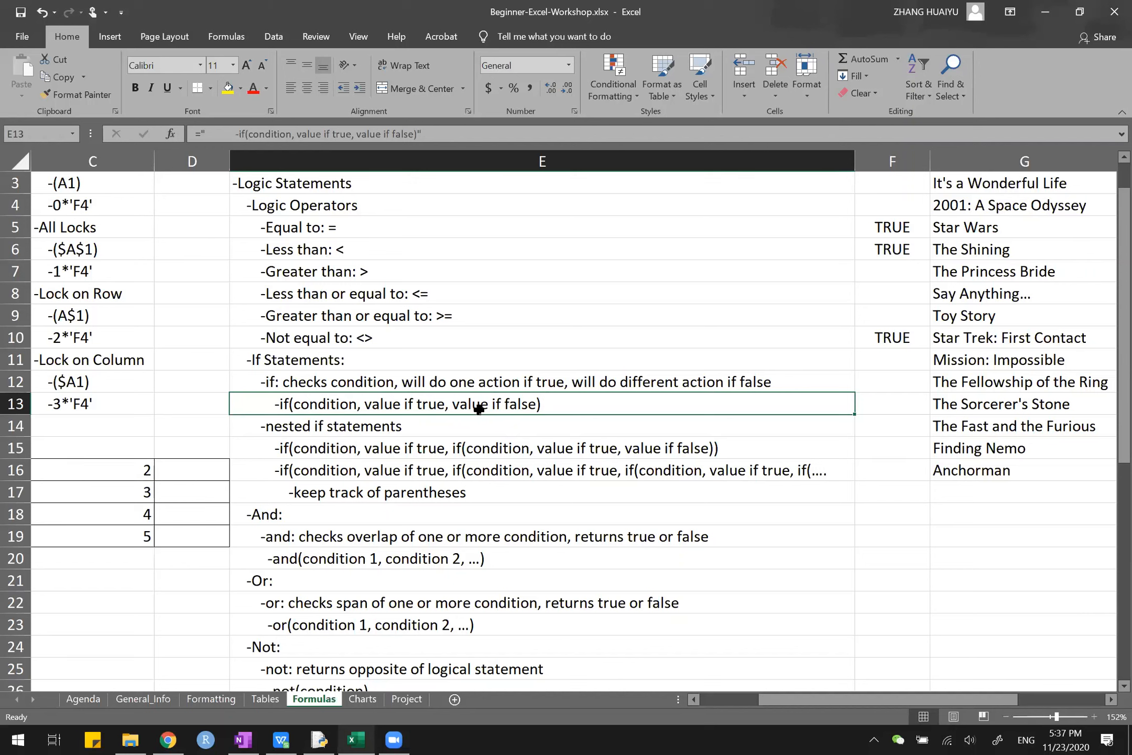
pyautogui.click(890, 412)
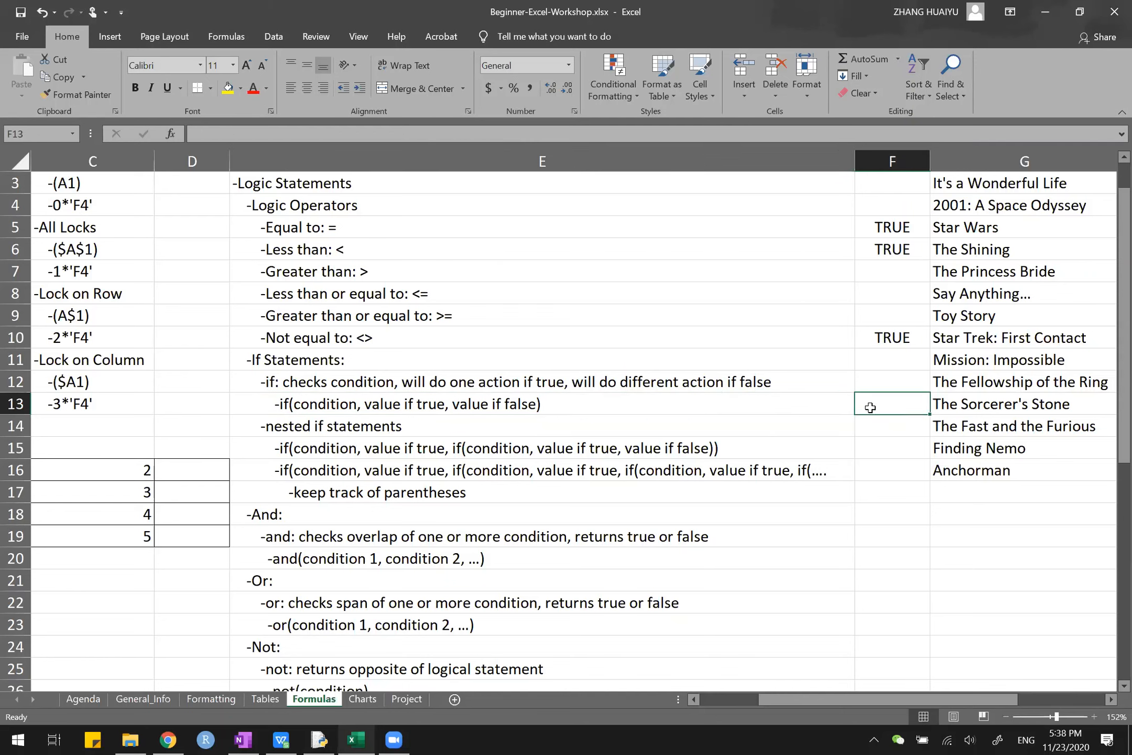
pyautogui.doubleClick(870, 407)
pyautogui.write('=if(')
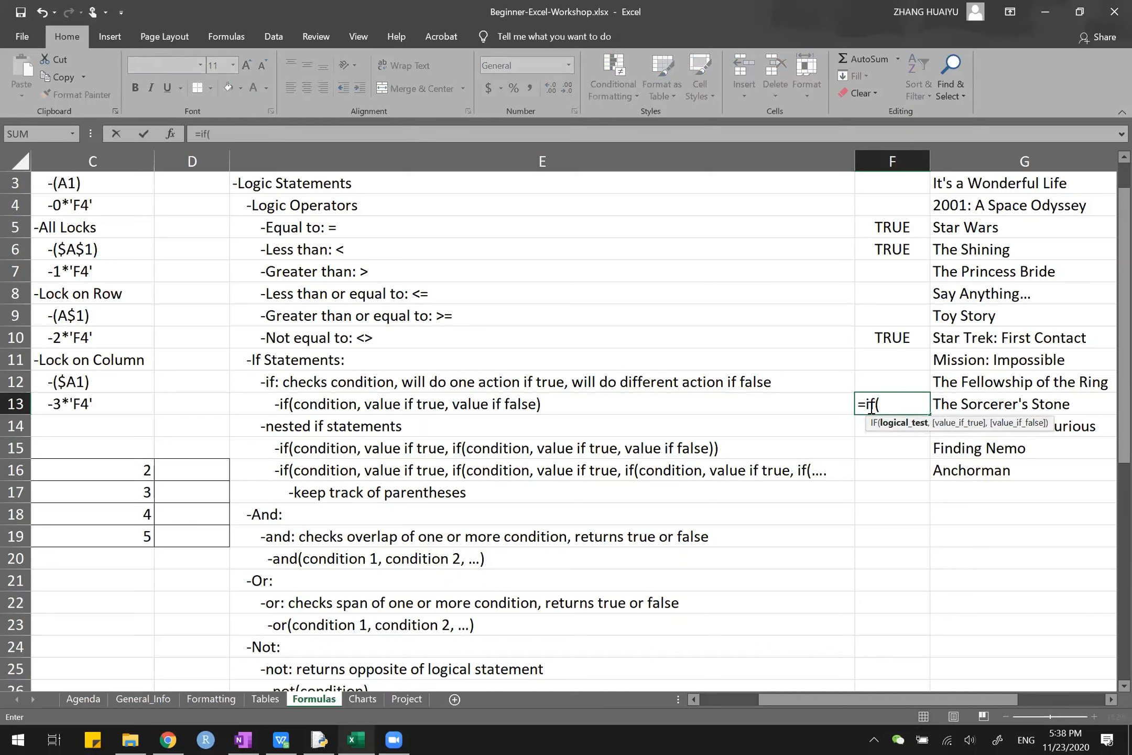
pyautogui.write('3 < 4, ')
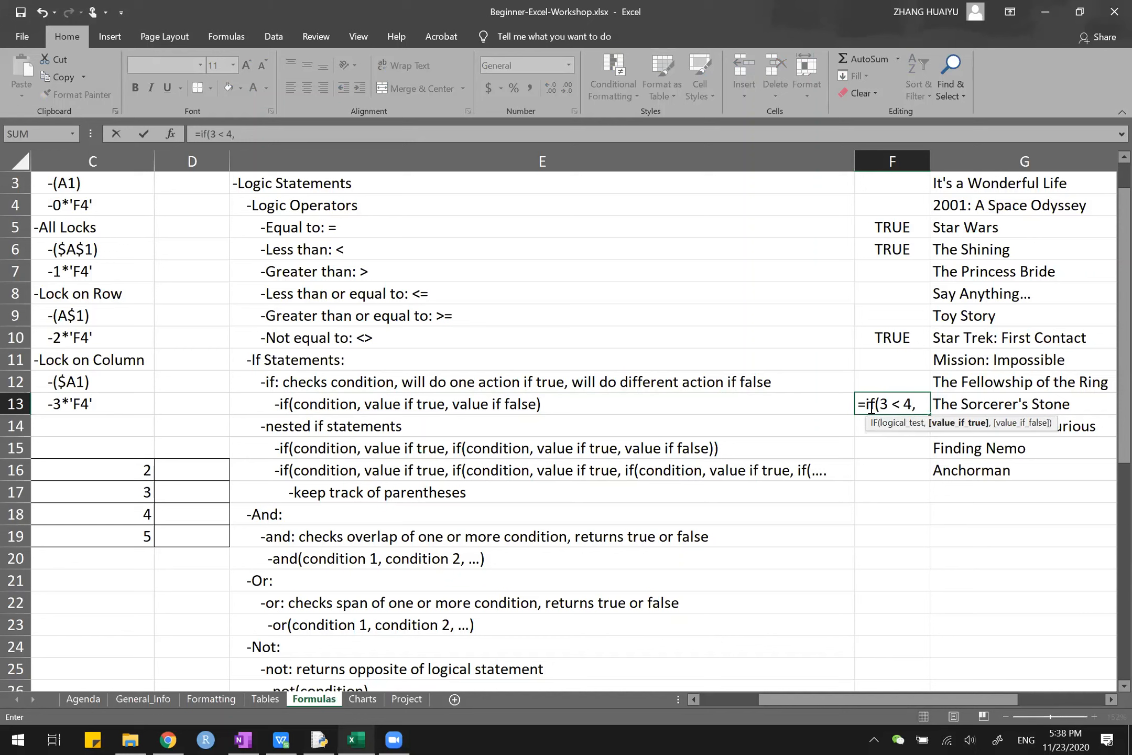
pyautogui.write('"Yes"')
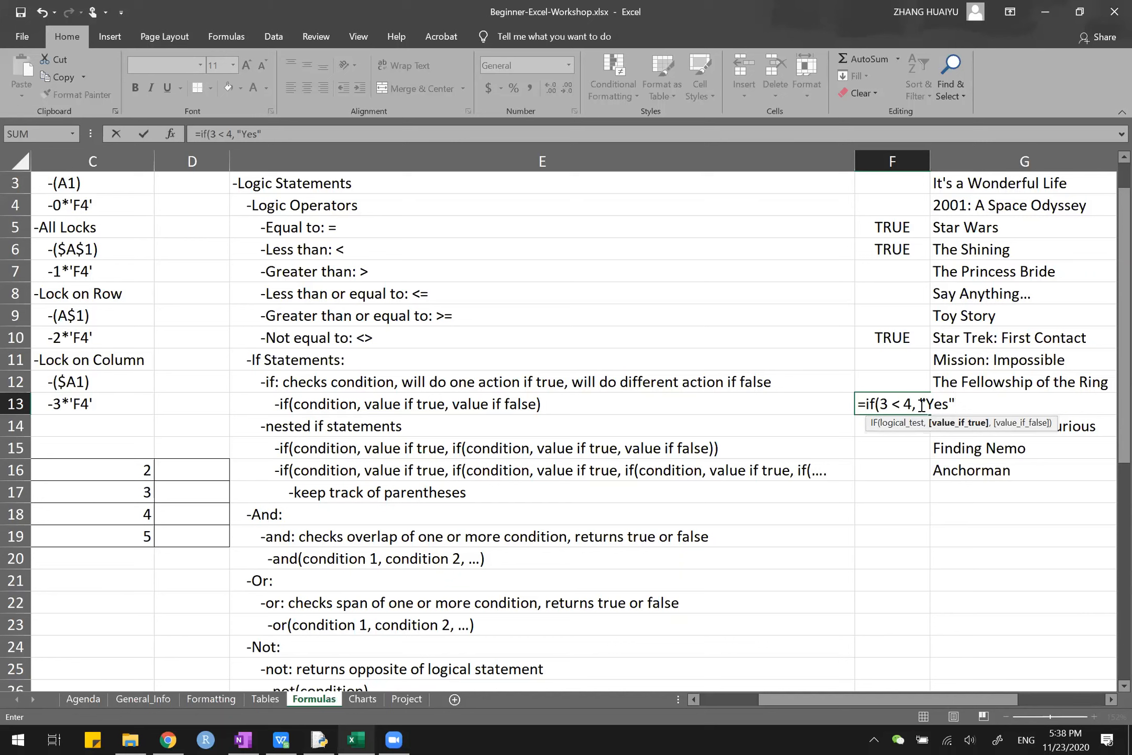
pyautogui.write(', ')
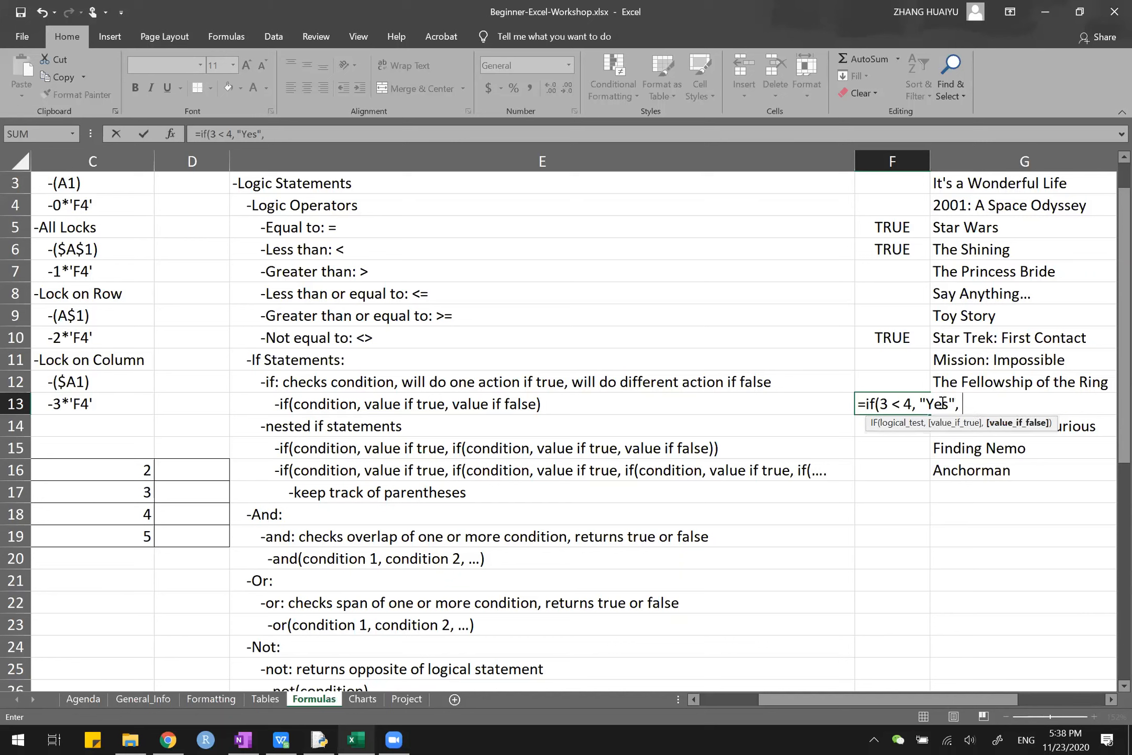
pyautogui.write('"No)')
pyautogui.press('BackSpace')
pyautogui.write('")')
pyautogui.press('Return')
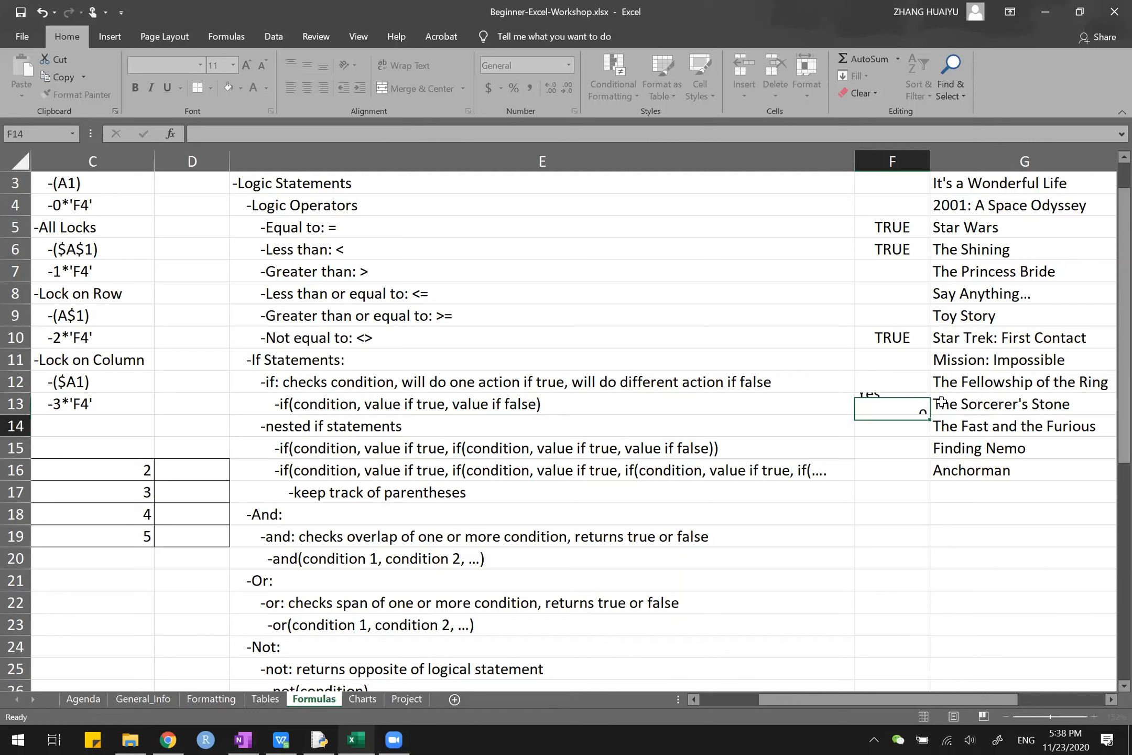
# - Change the condition of the IF formula in F13 to 3 = 4
pyautogui.click(903, 406)
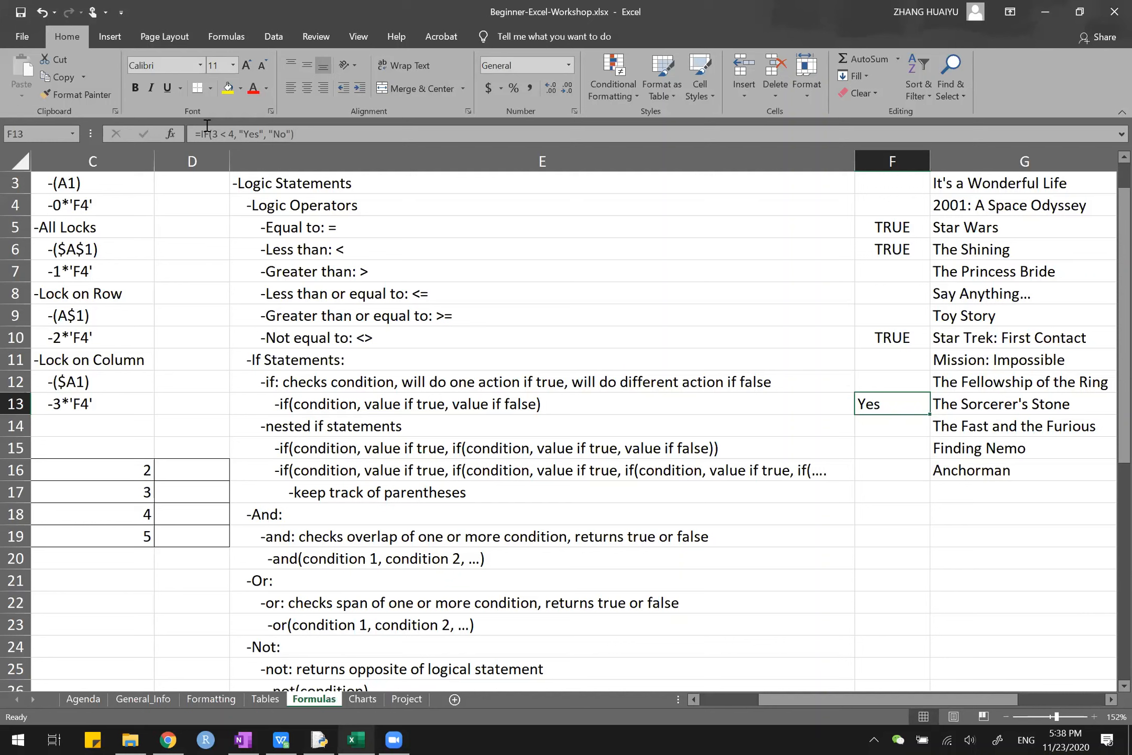
pyautogui.click(224, 135)
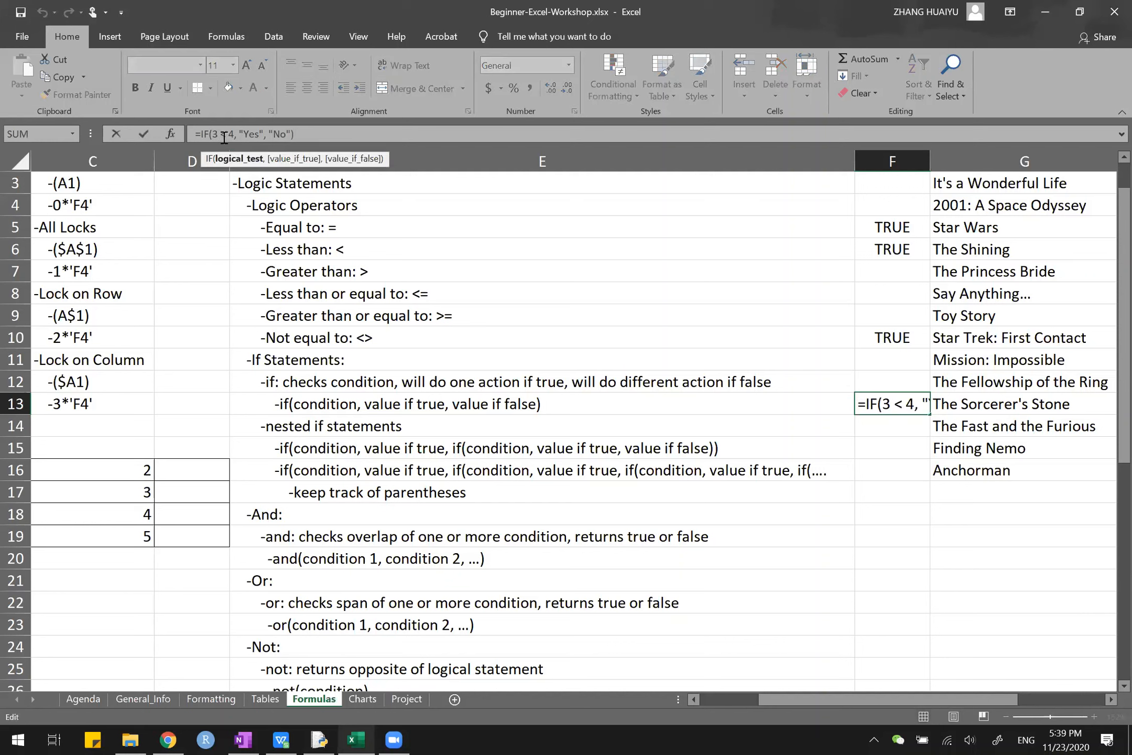
pyautogui.press('BackSpace')
pyautogui.write('=')
pyautogui.press('Return')
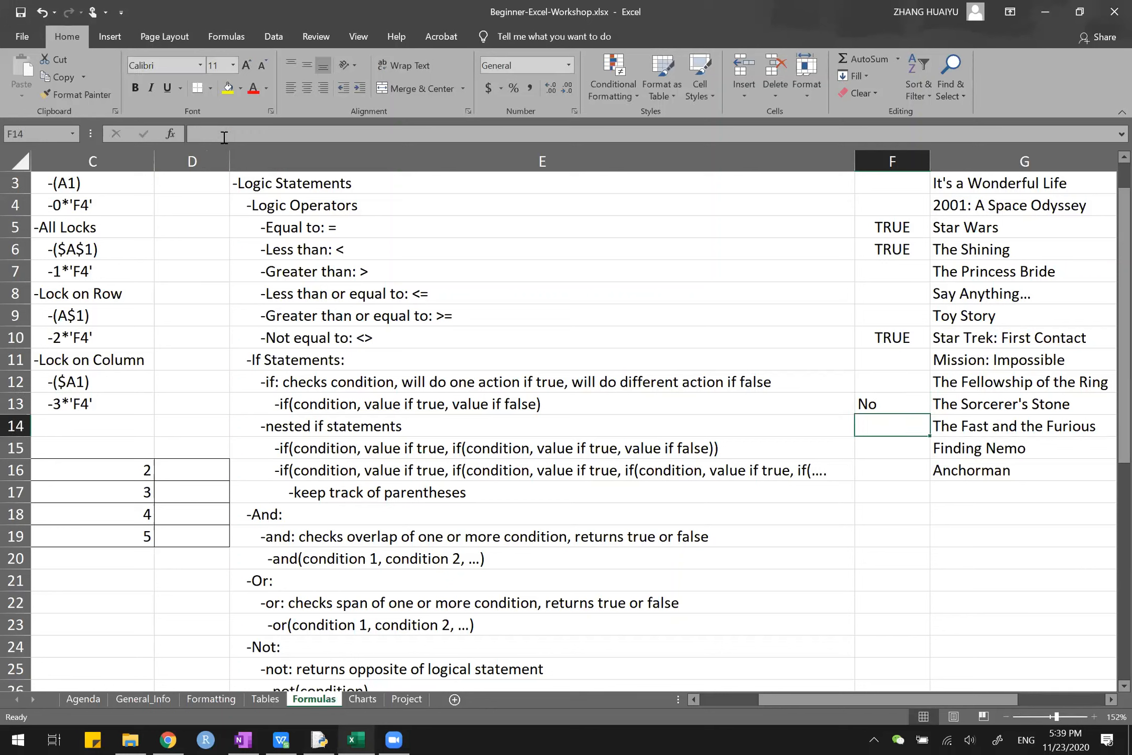
# - Replace the value-if-false text in F13's IF formula with the number 5 and check the updated formula
pyautogui.click(886, 409)
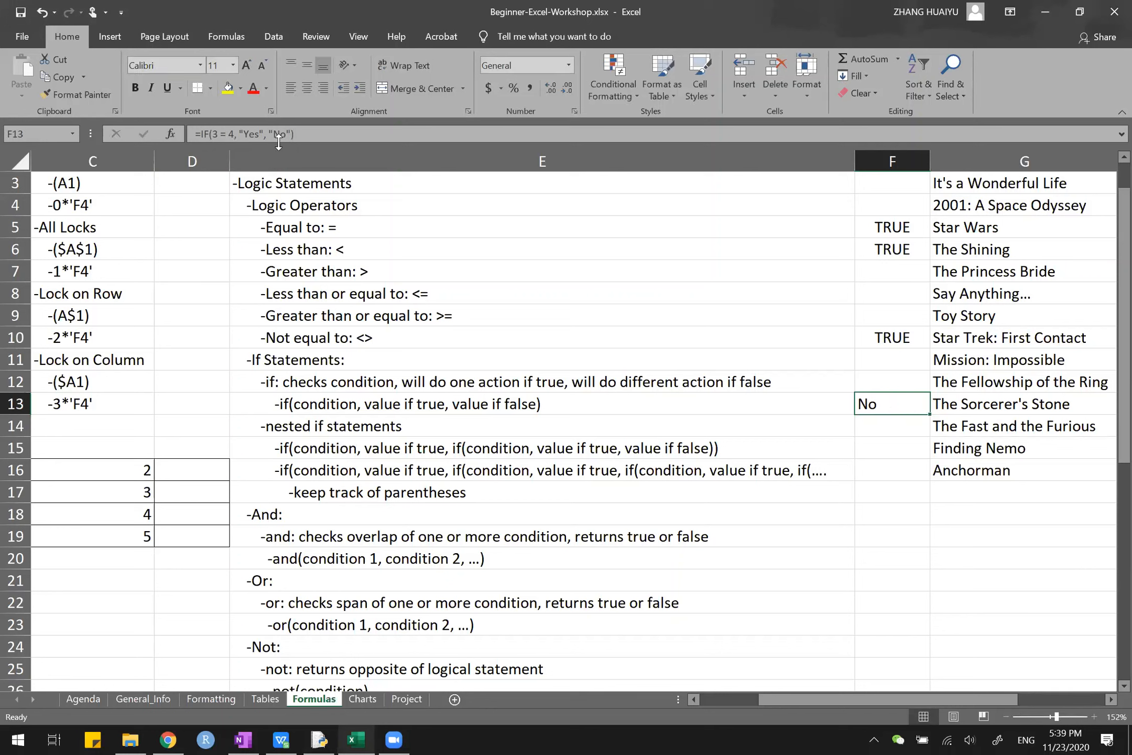
pyautogui.click(291, 135)
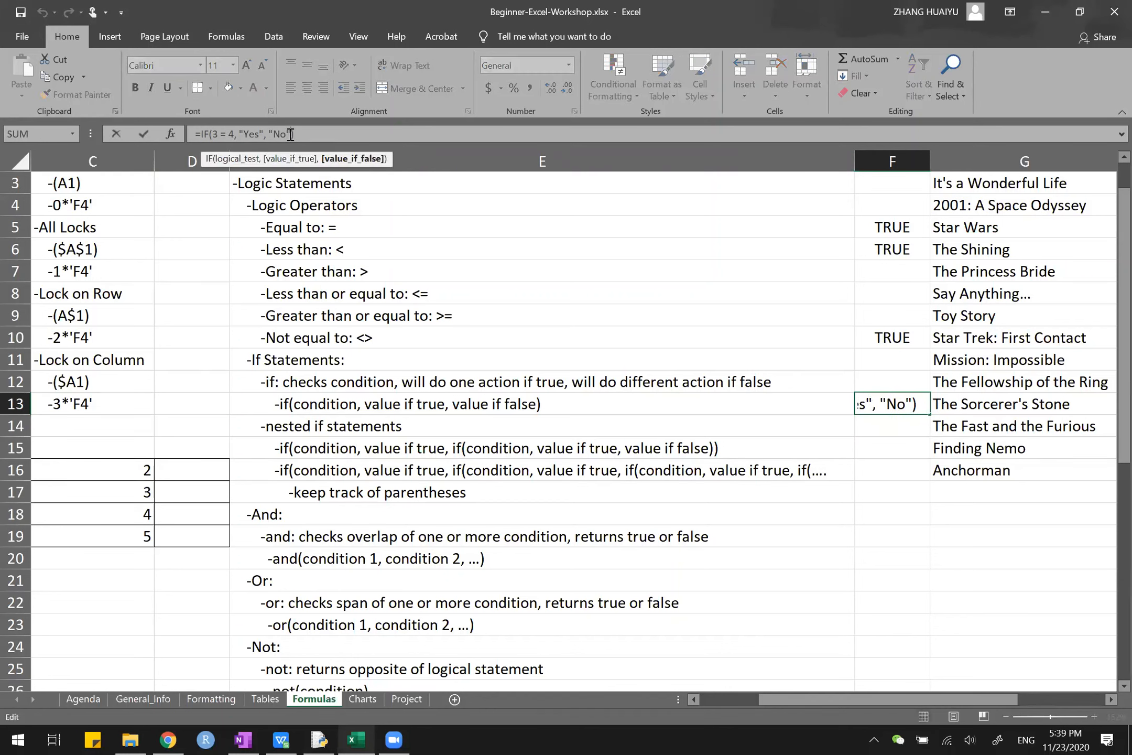
pyautogui.press('BackSpace')
pyautogui.press('BackSpace')
pyautogui.press('BackSpace')
pyautogui.press('BackSpace')
pyautogui.write('5')
pyautogui.press('Return')
pyautogui.click(880, 400)
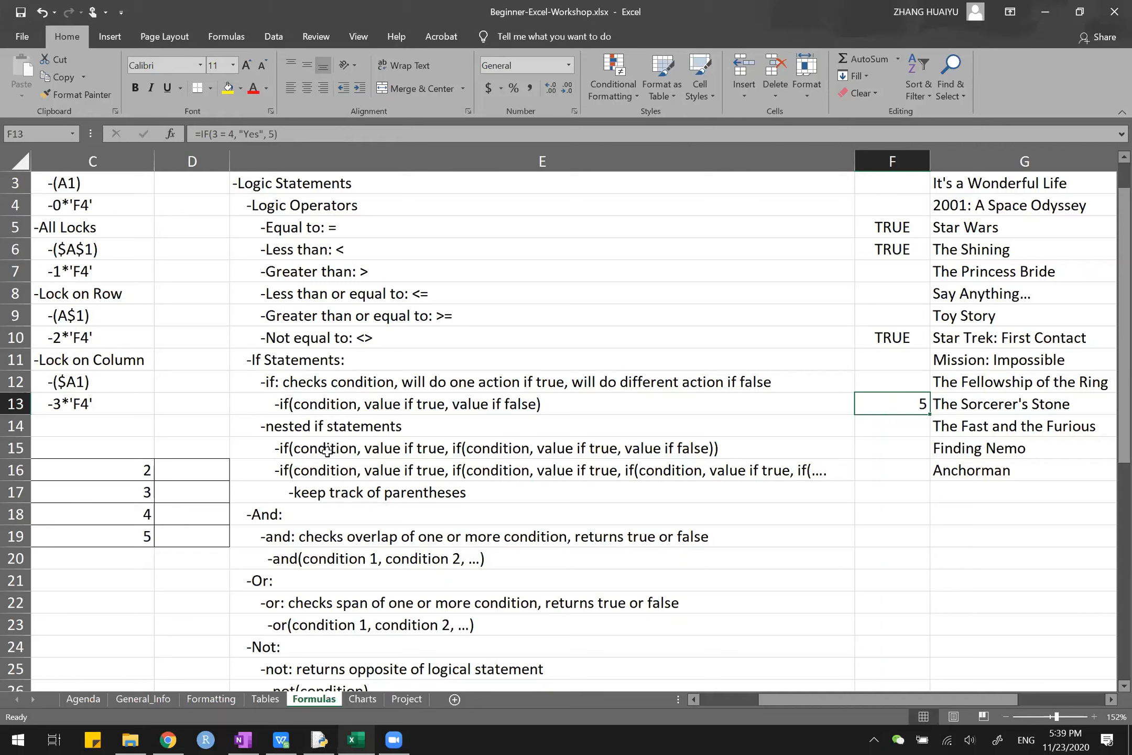
# - Examine the nested IF syntax notes in E15 and E16, highlighting the inner if(...) portion in E15, and return to the IF formula in F13
pyautogui.click(286, 449)
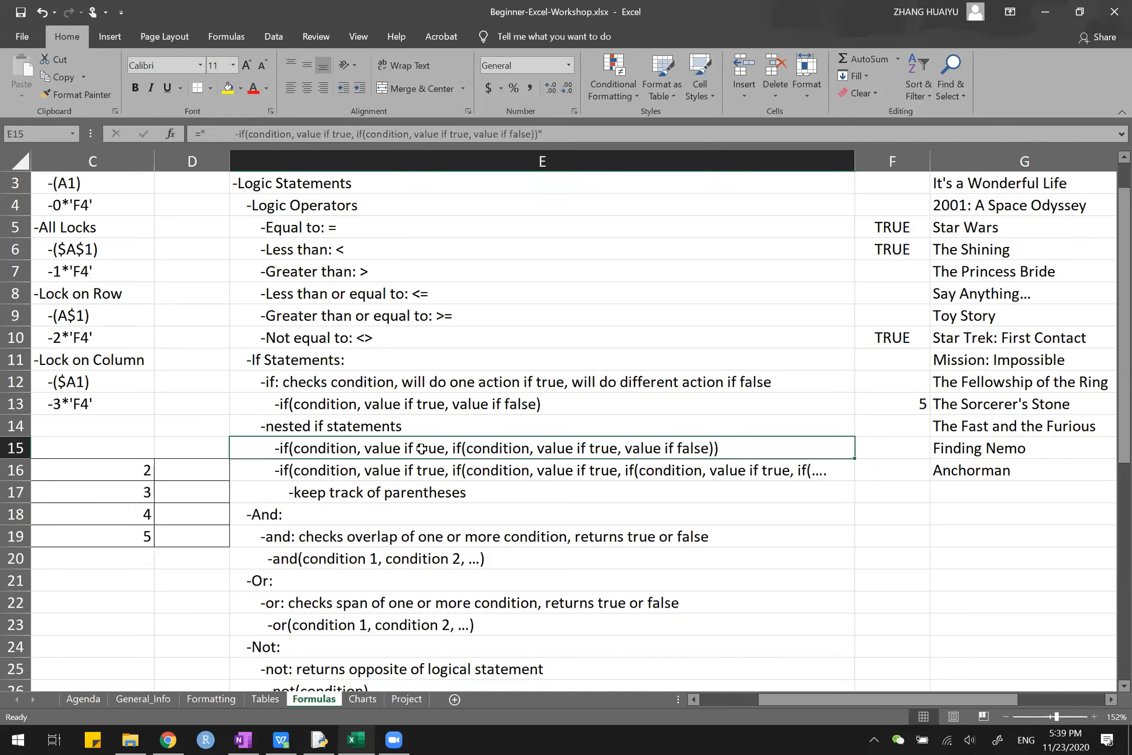
pyautogui.doubleClick(454, 448)
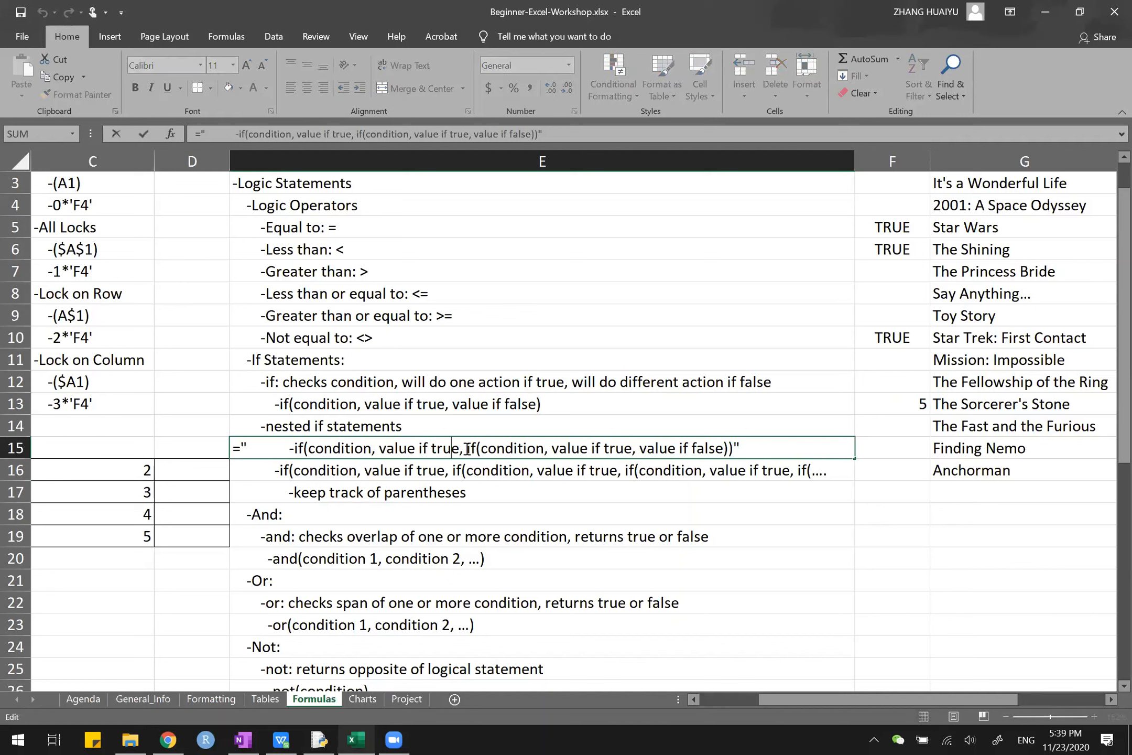
pyautogui.moveTo(466, 448); pyautogui.dragTo(728, 449)
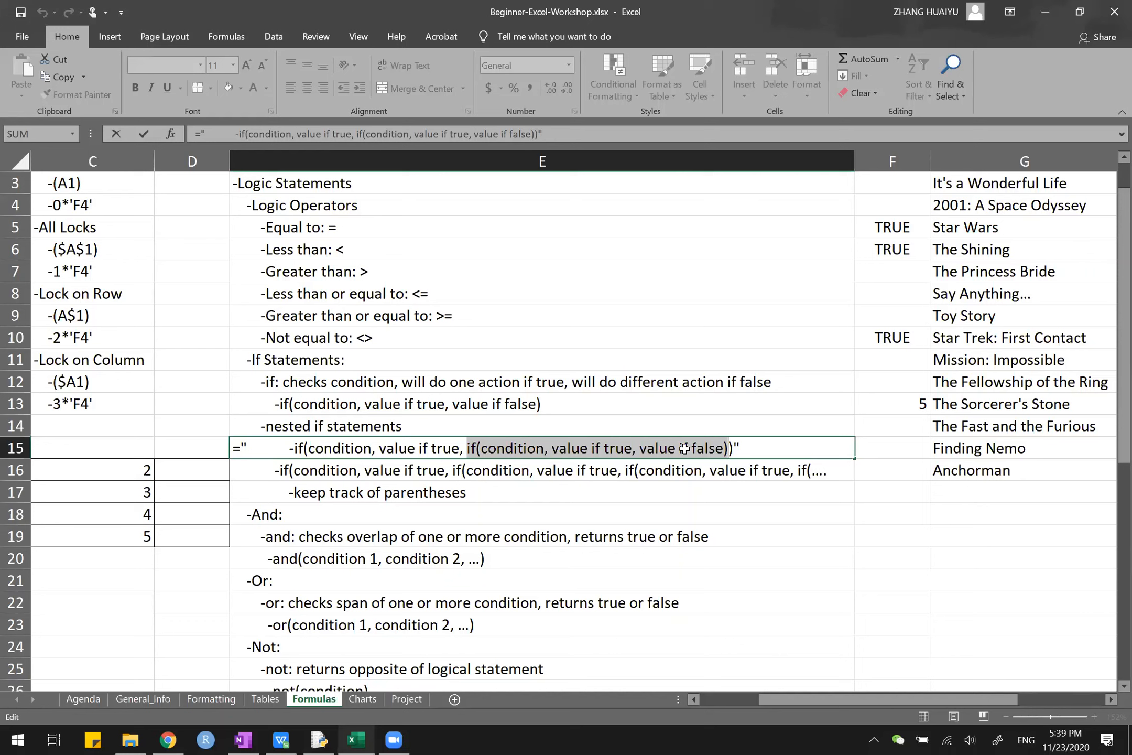
pyautogui.press('Escape')
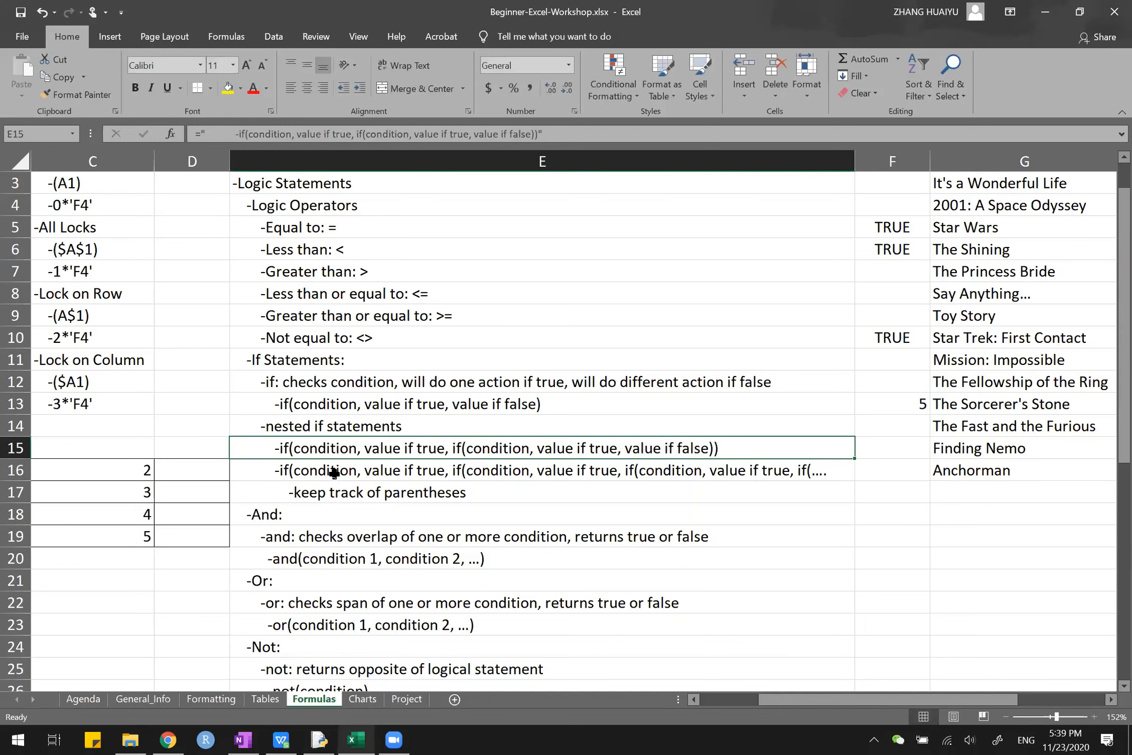
pyautogui.click(334, 472)
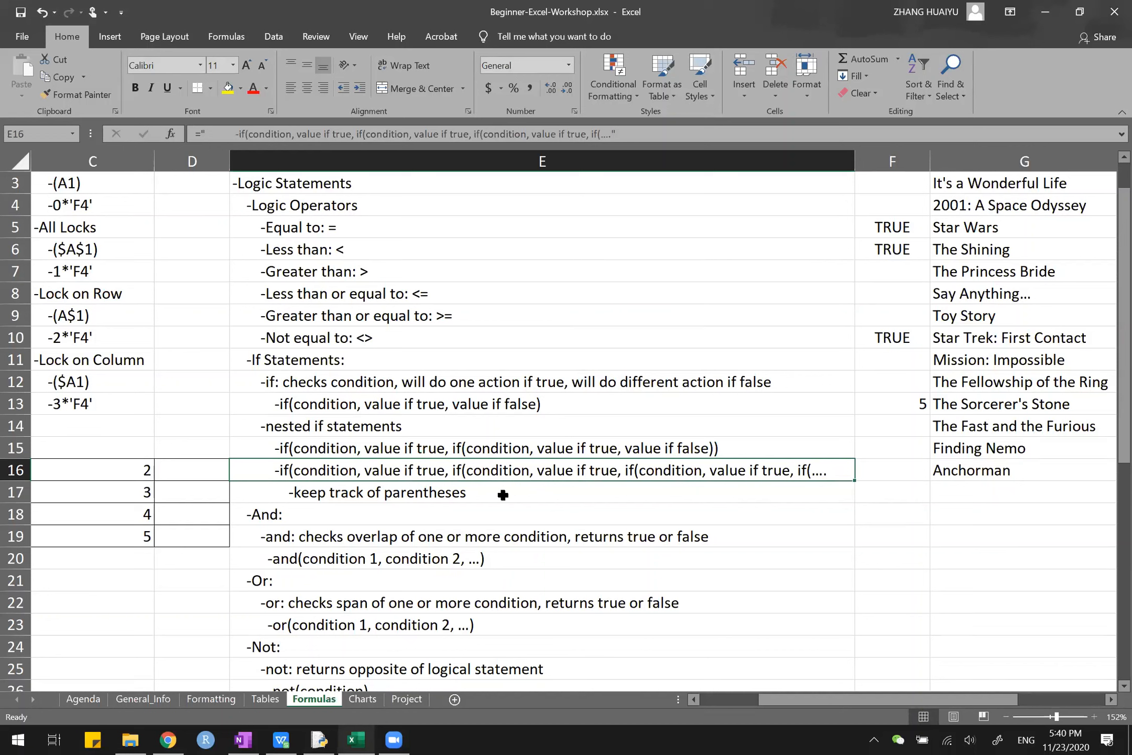
pyautogui.click(885, 400)
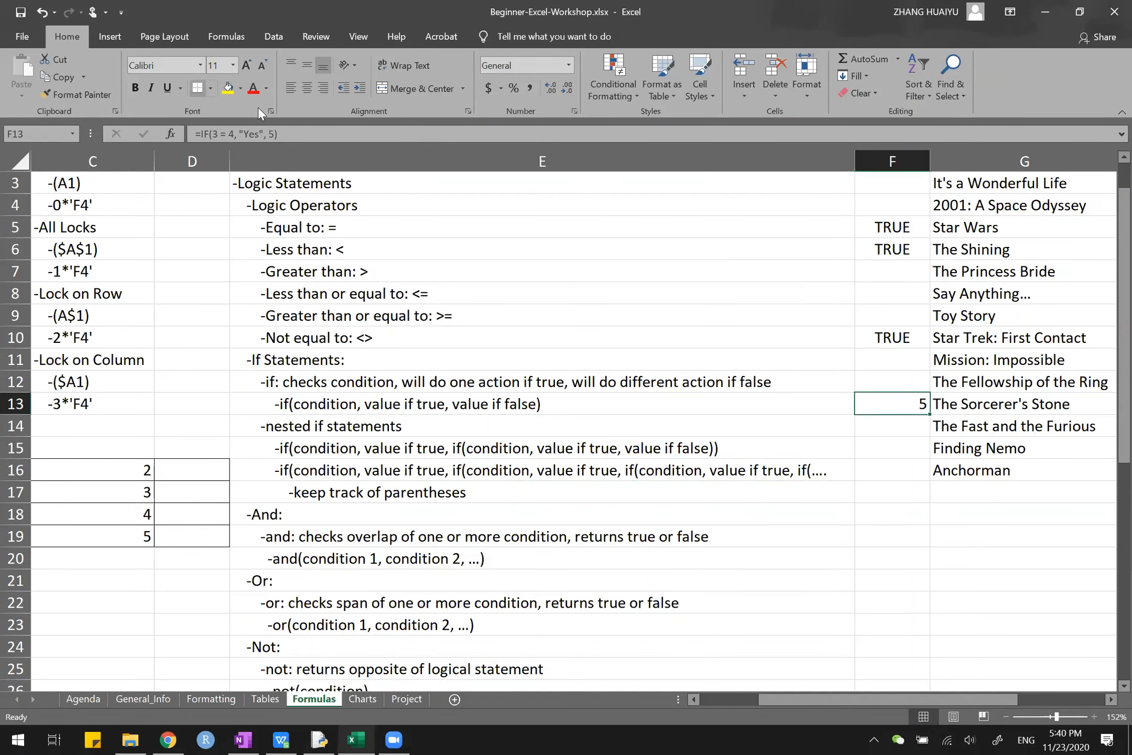
# - Replace the value-if-false argument 5 in cell F13's IF formula with an empty nested if()
pyautogui.click(295, 133)
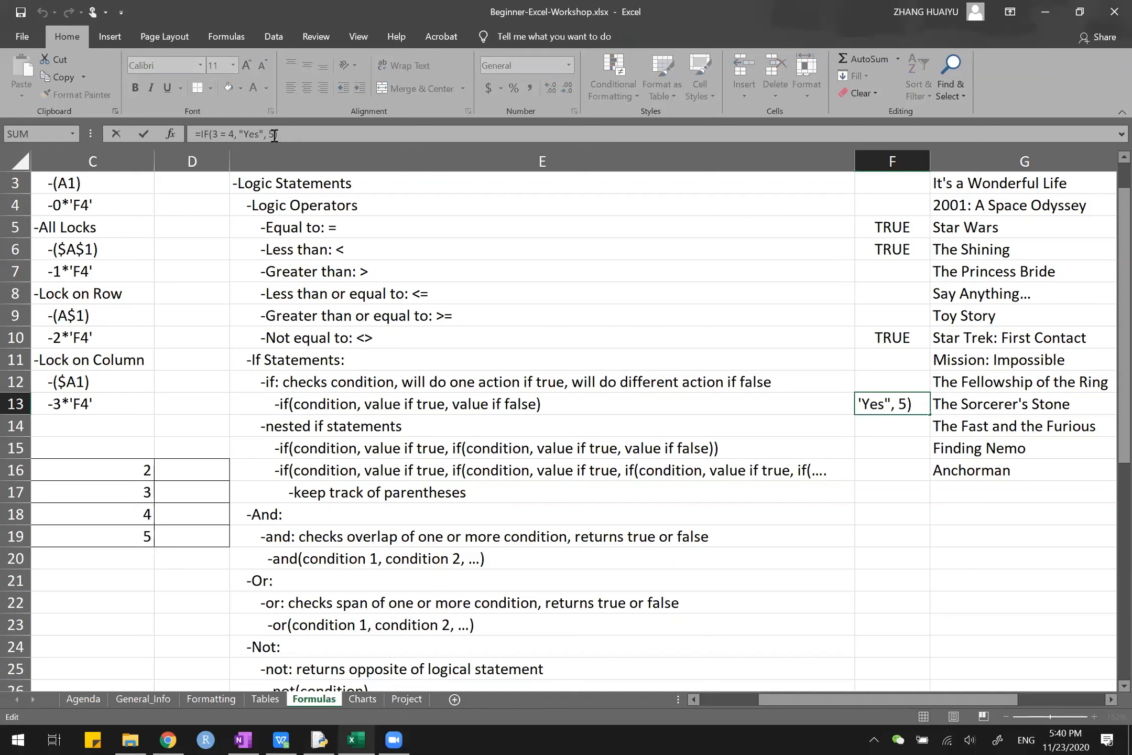
pyautogui.click(274, 134)
pyautogui.press('BackSpace')
pyautogui.write('if()')
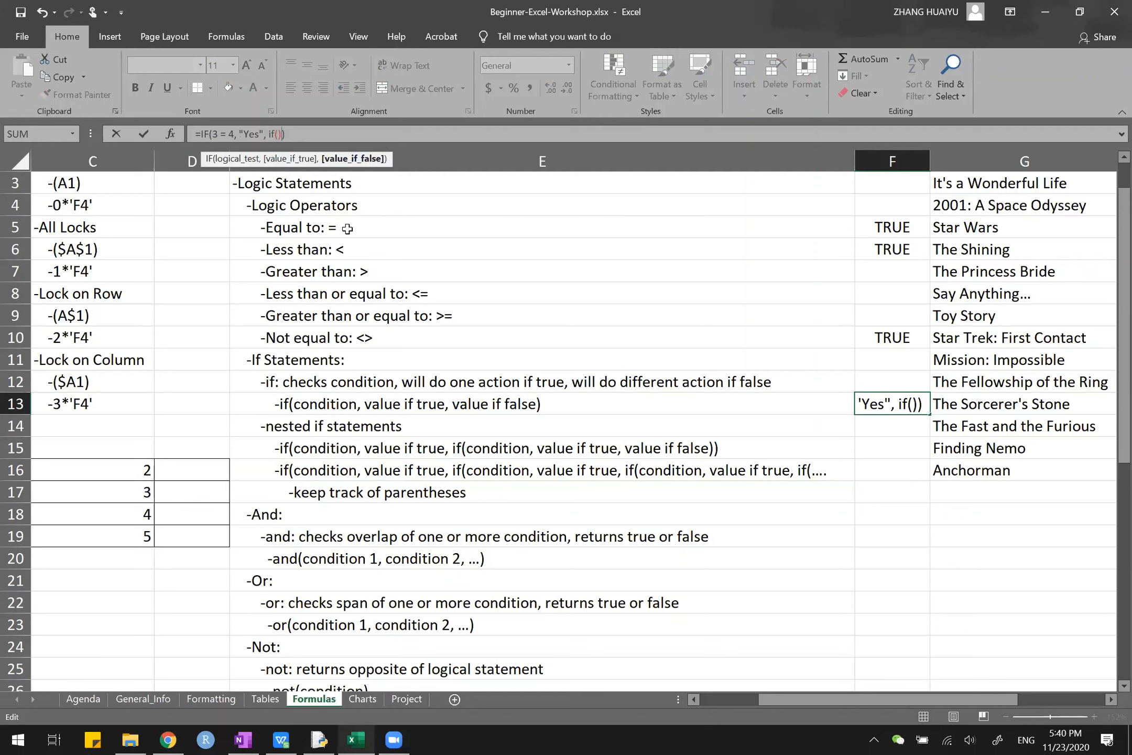
pyautogui.press('Left')
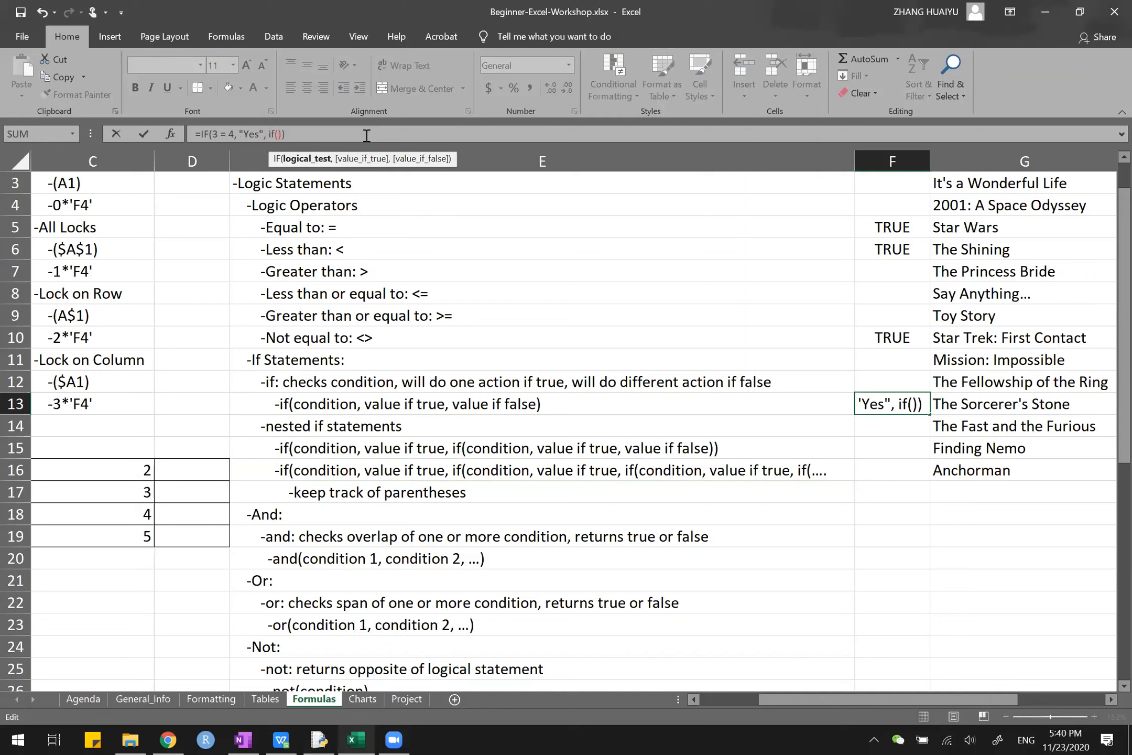
# - Clear the entire IF formula from cell F13
pyautogui.moveTo(366, 135); pyautogui.dragTo(109, 114)
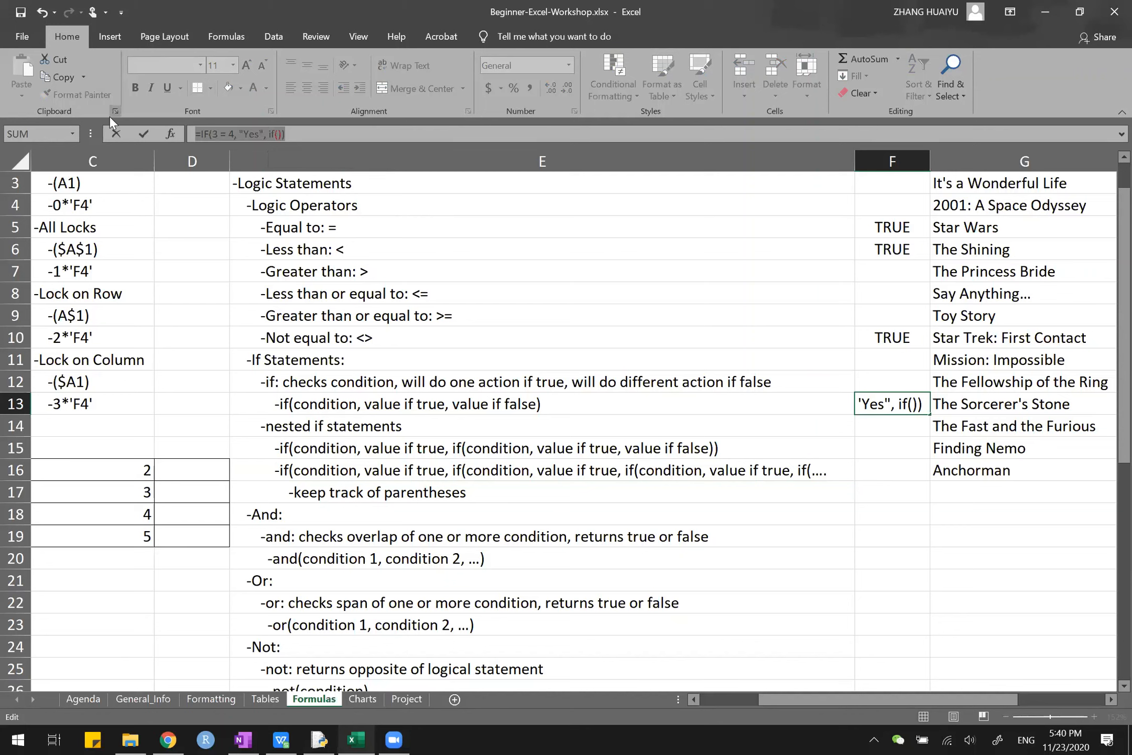
pyautogui.press('BackSpace')
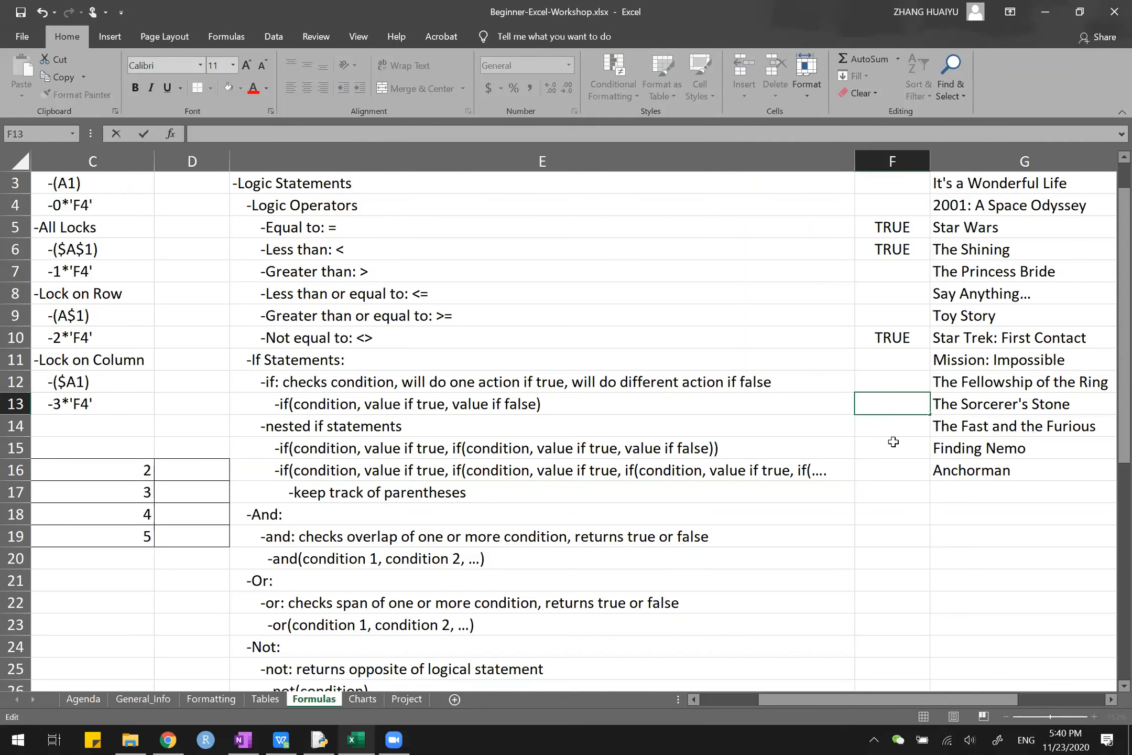
# - Enter the formula =AND(3 < 4, 1 < 10) in cell F19, beside the description of the and function
pyautogui.scroll(-2, 893, 441)
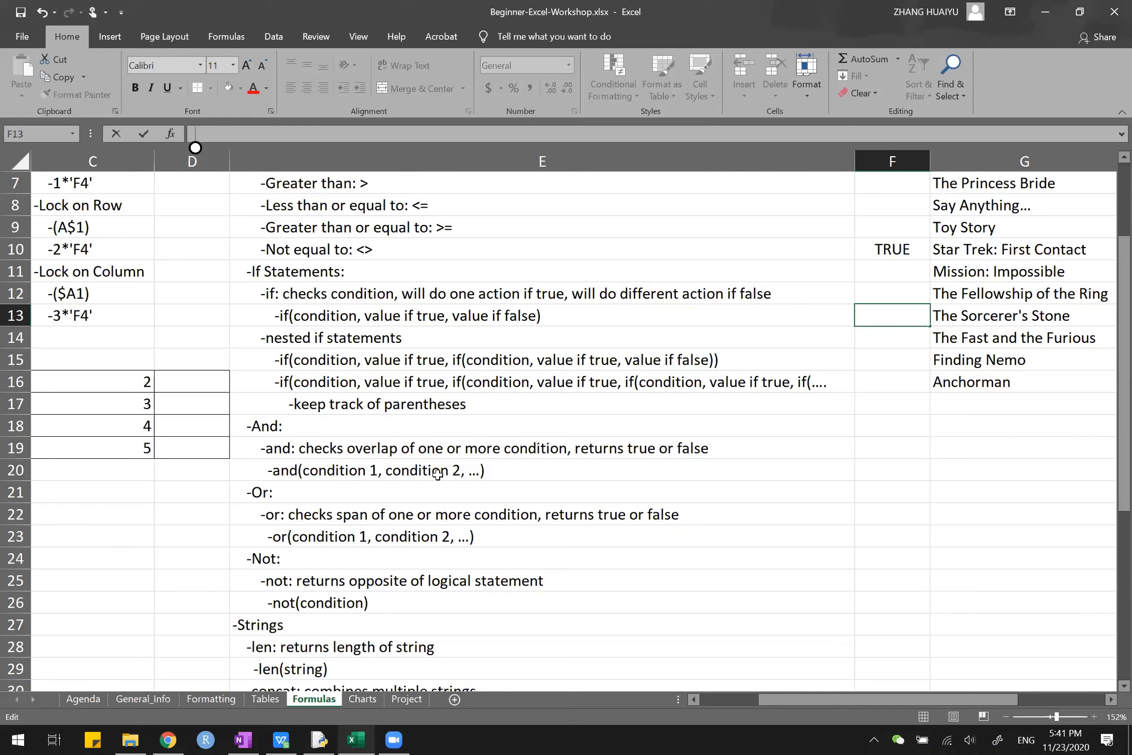
pyautogui.click(889, 453)
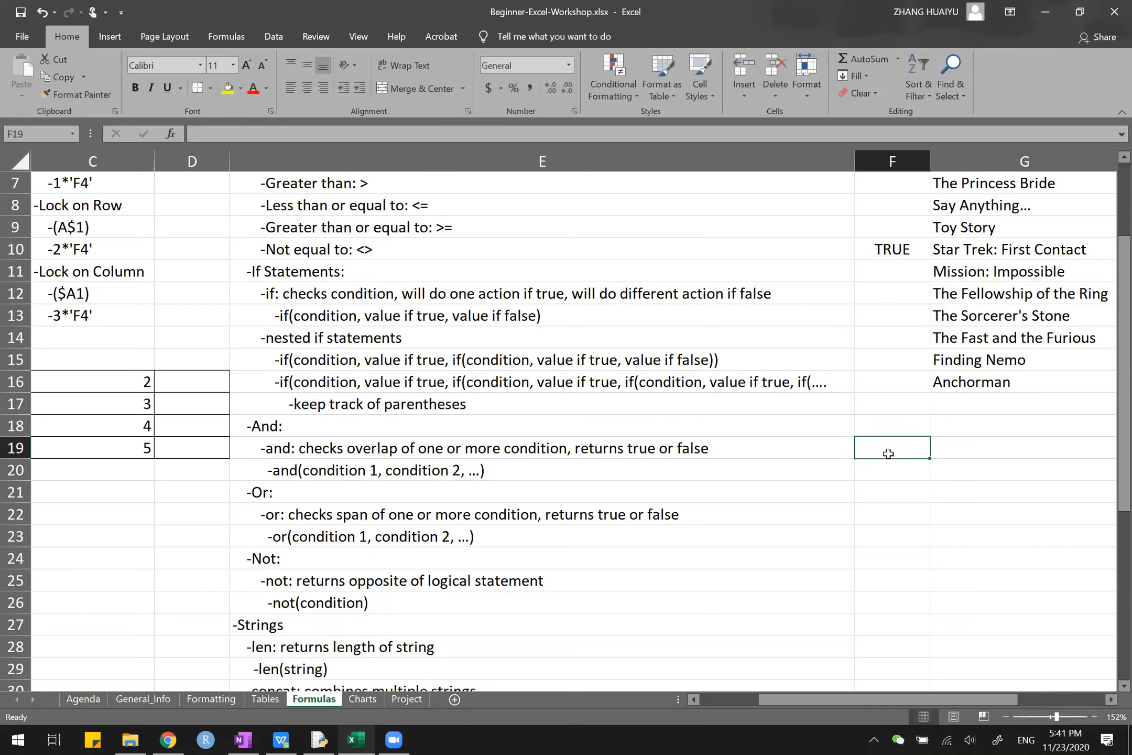
pyautogui.write('=and')
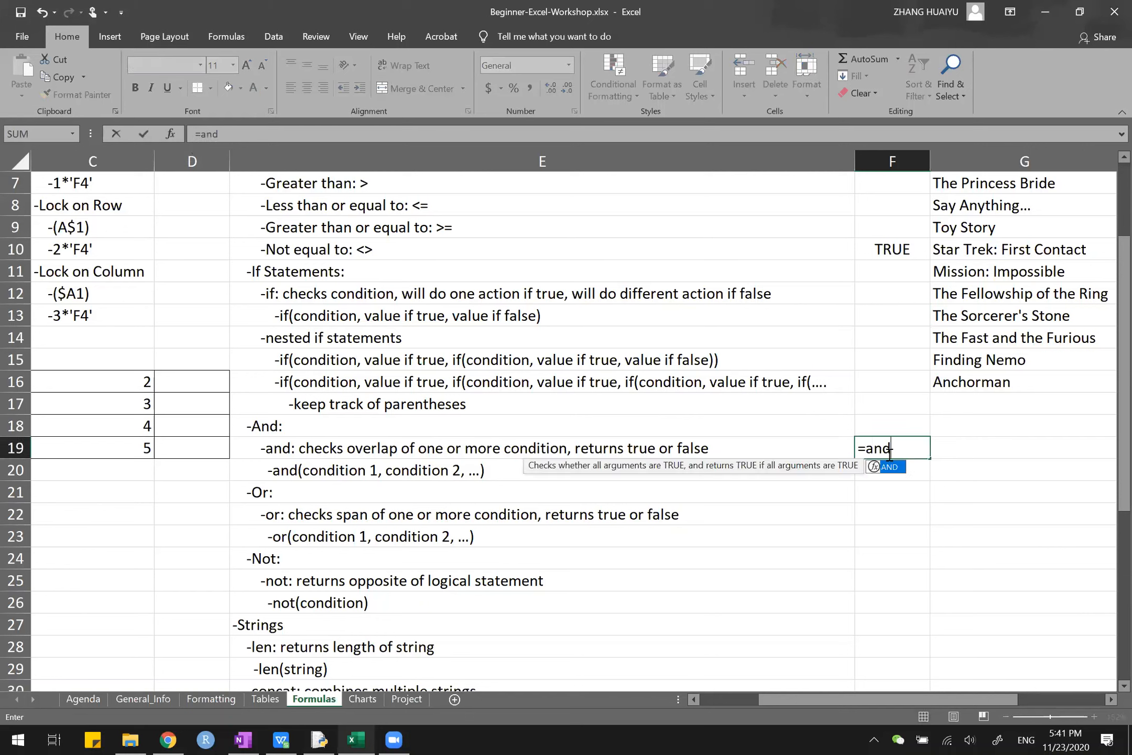
pyautogui.press('Tab')
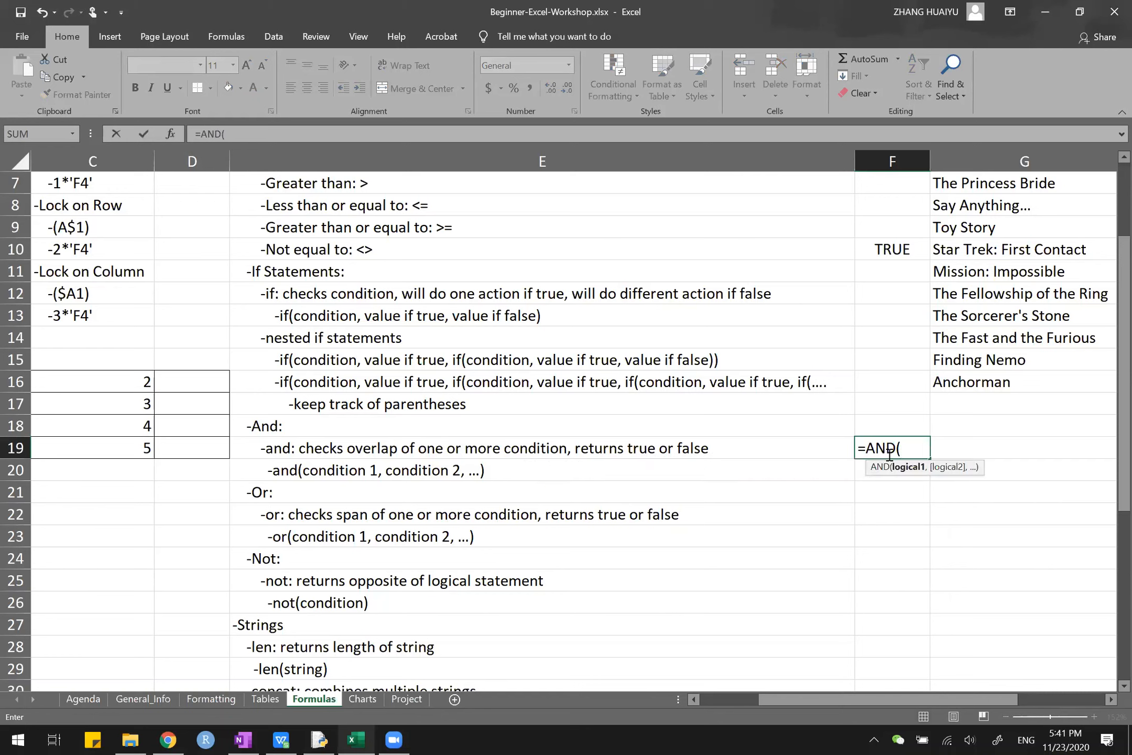
pyautogui.click(893, 444)
pyautogui.press('BackSpace')
pyautogui.press('BackSpace')
pyautogui.press('BackSpace')
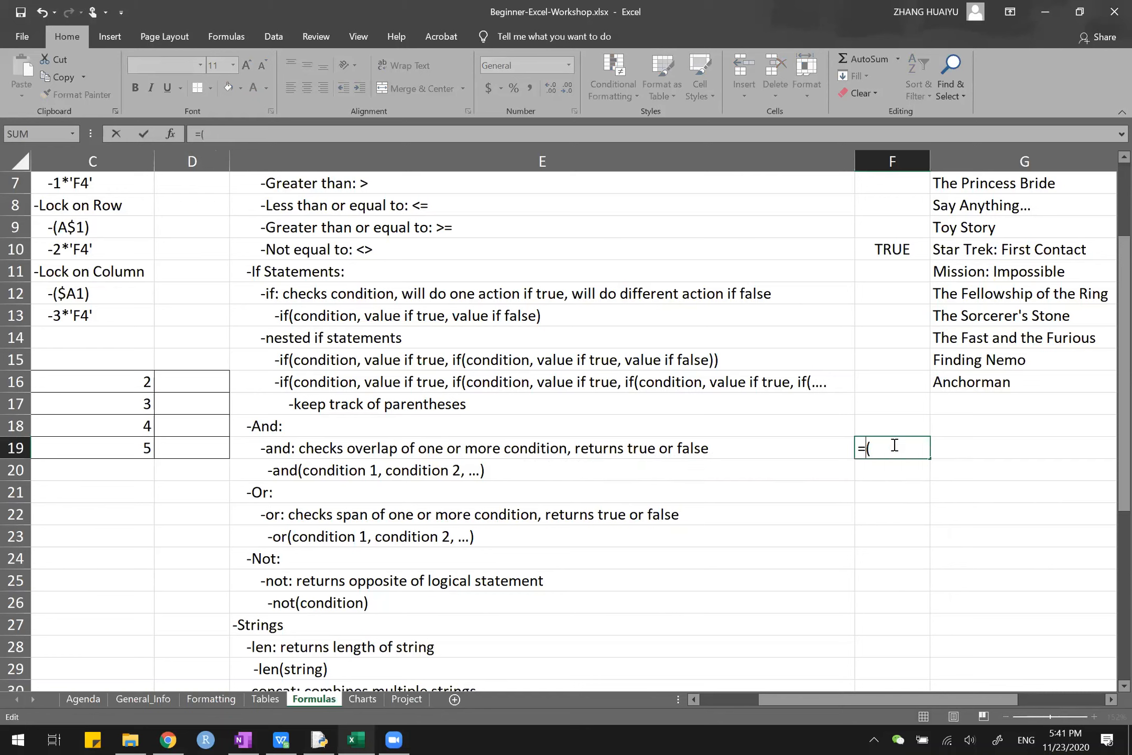
pyautogui.write('and')
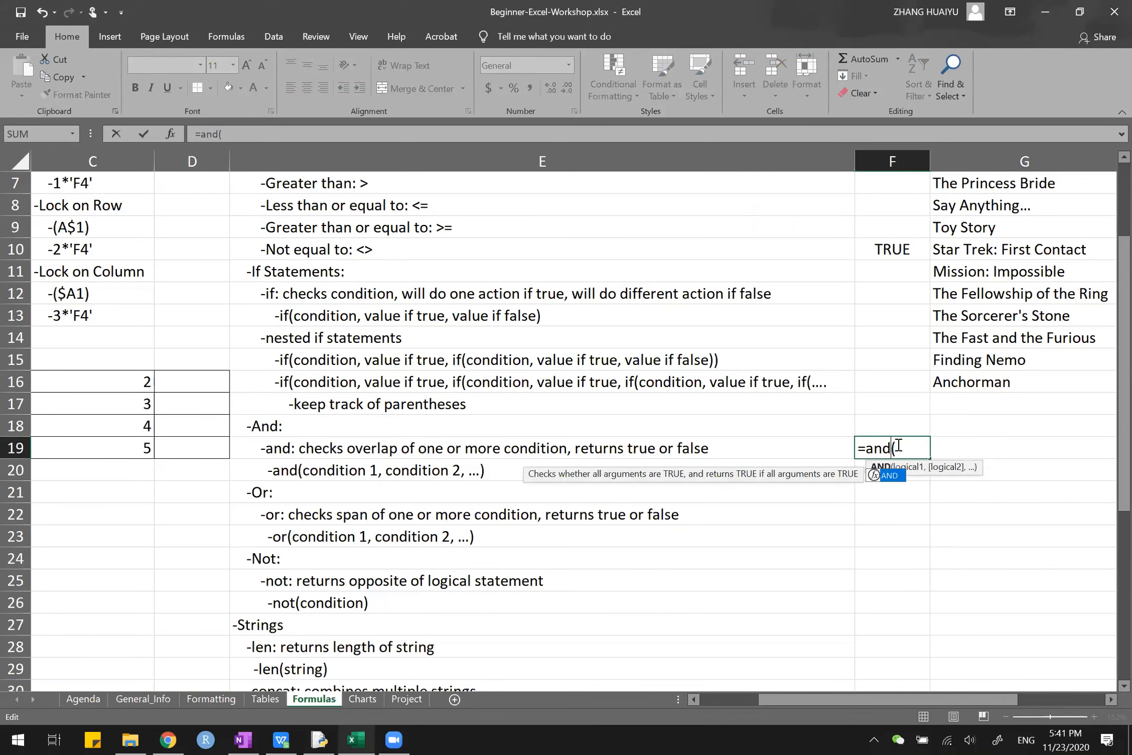
pyautogui.click(898, 444)
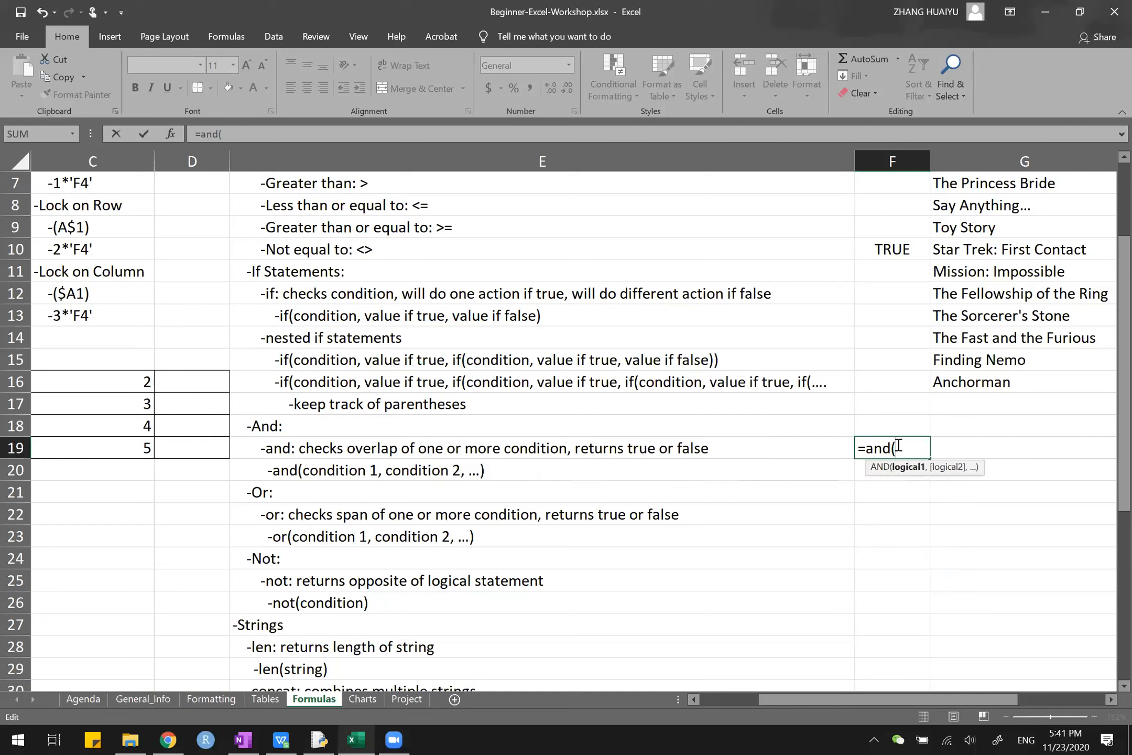
pyautogui.write('3 < 4,')
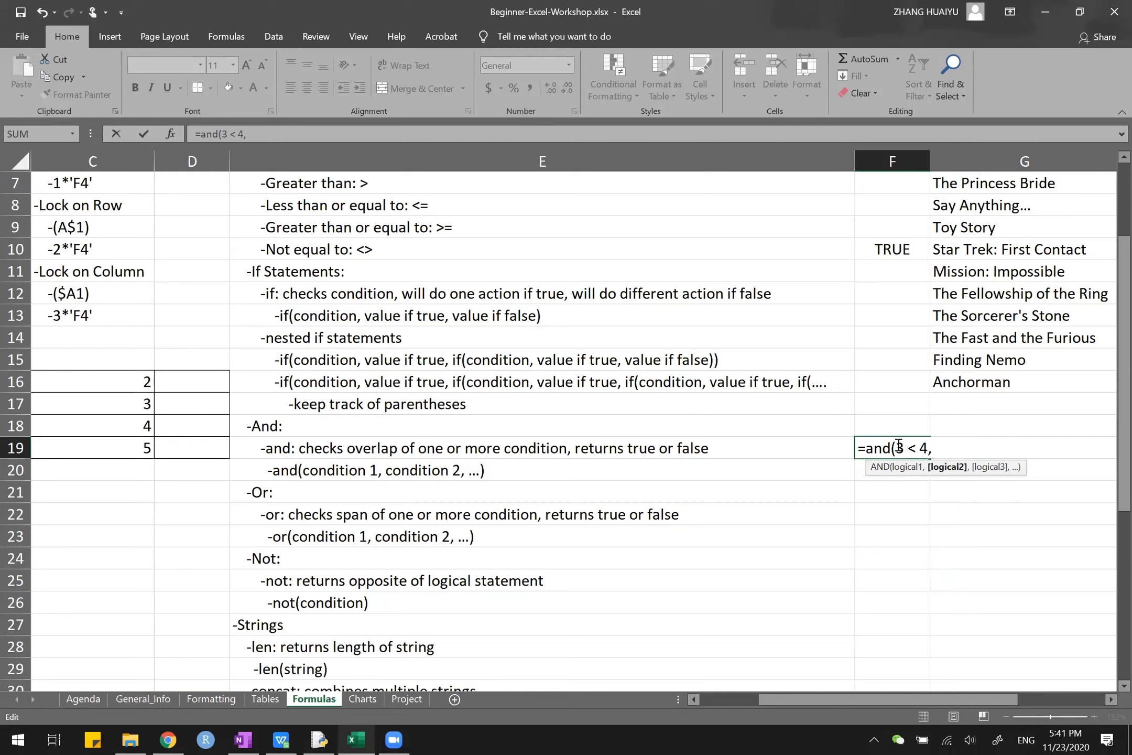
pyautogui.press('BackSpace')
pyautogui.write(', 1 < 10)')
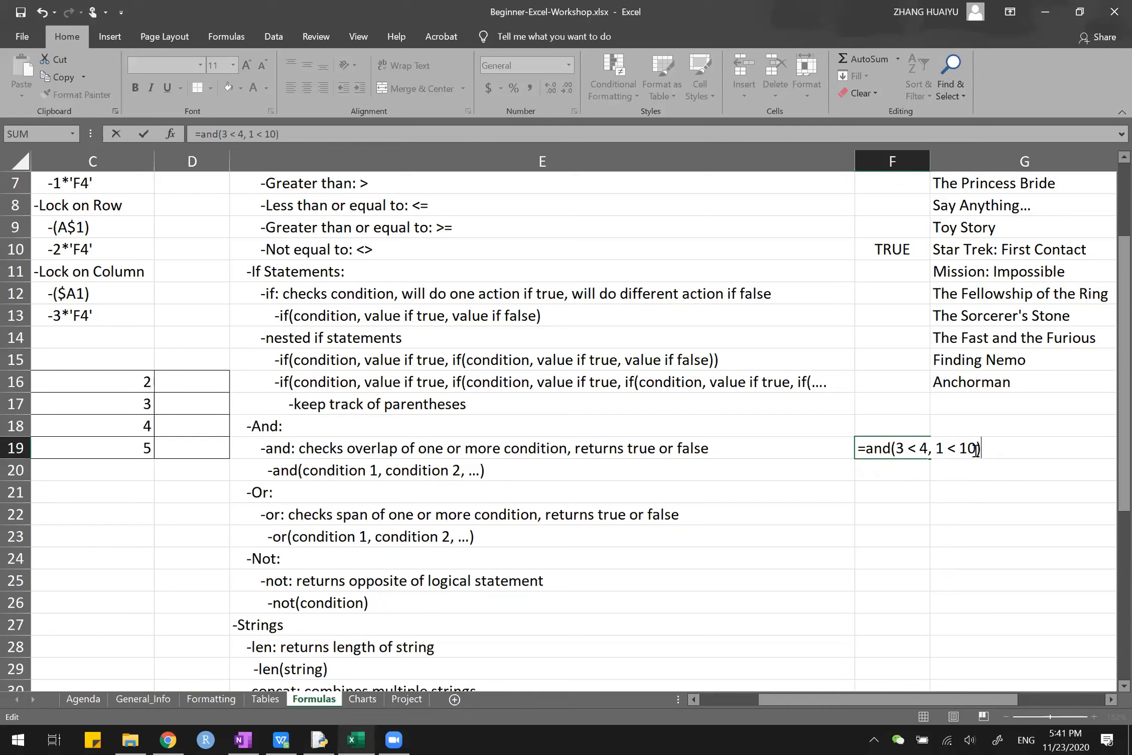
pyautogui.press('Return')
# - Change the second condition of the AND formula in F19 to 1 > 10
pyautogui.click(889, 449)
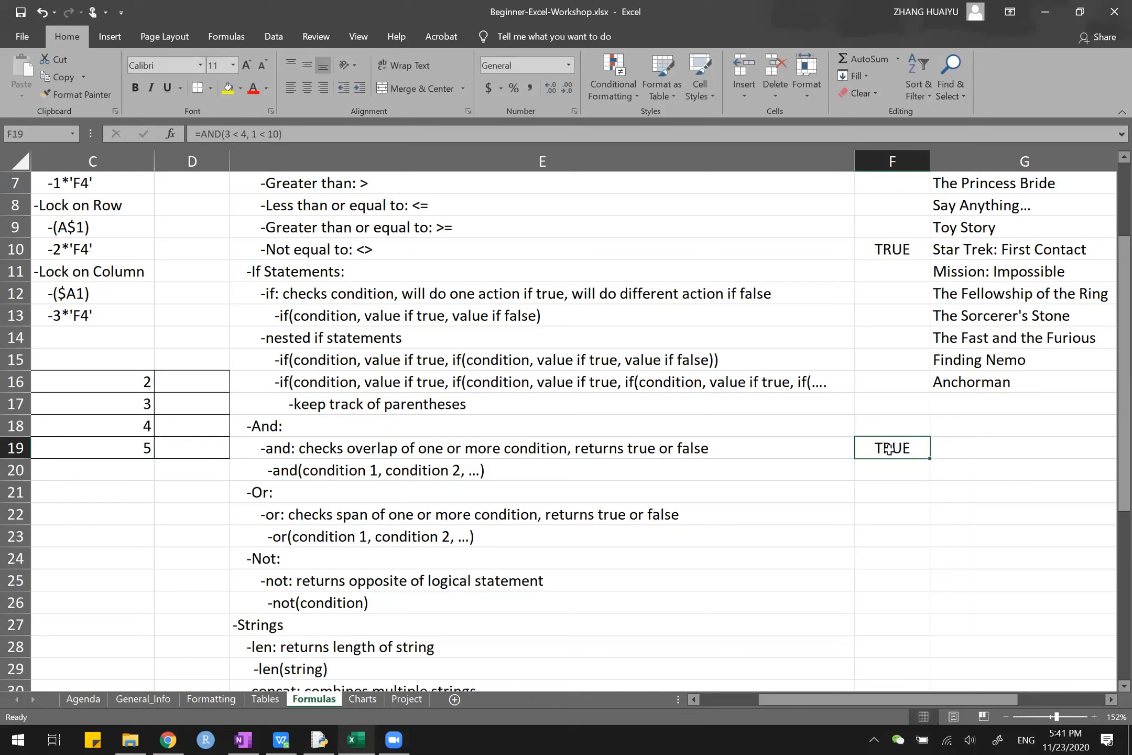
pyautogui.click(271, 132)
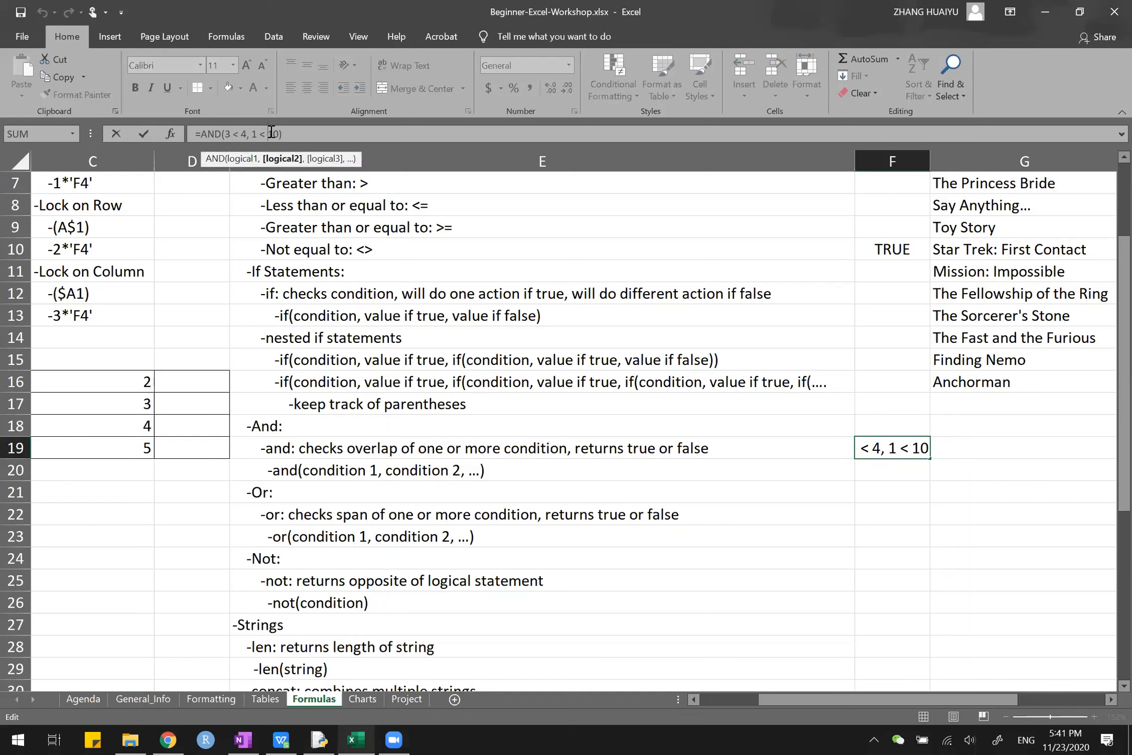
pyautogui.press('BackSpace')
pyautogui.write('>')
pyautogui.press('Return')
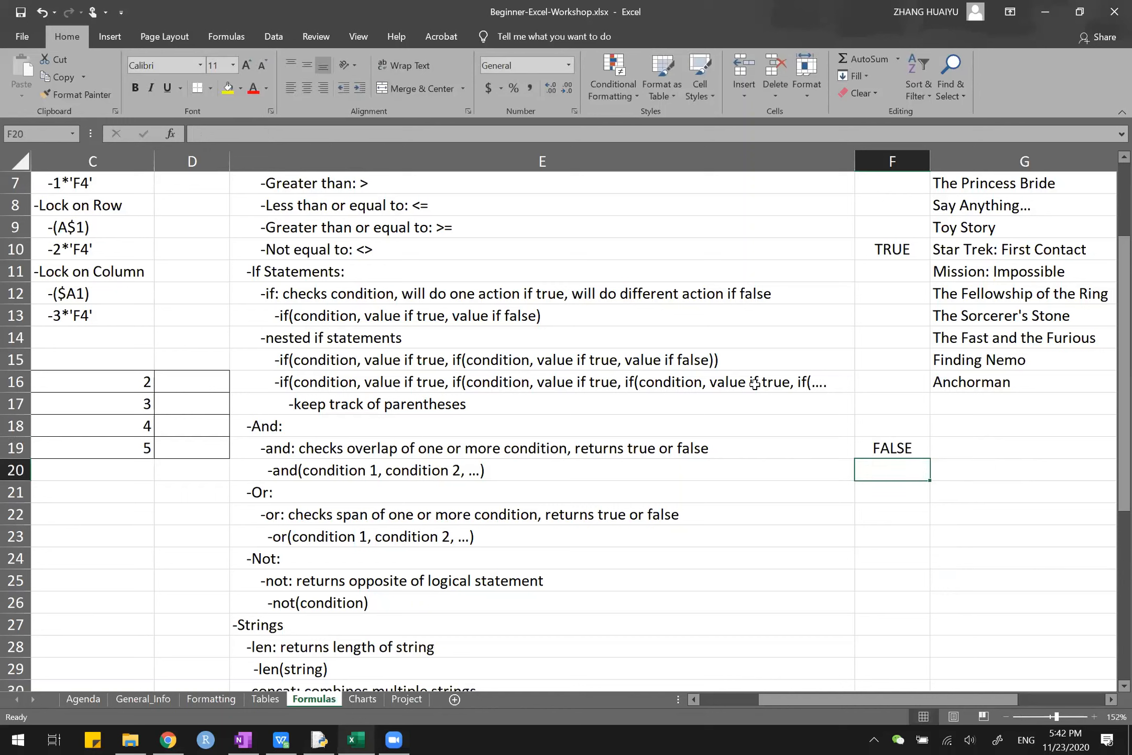
# - Add 1<2 as a third condition to the AND formula in cell F19
pyautogui.click(885, 448)
pyautogui.click(279, 135)
pyautogui.write(', 1 > 10,')
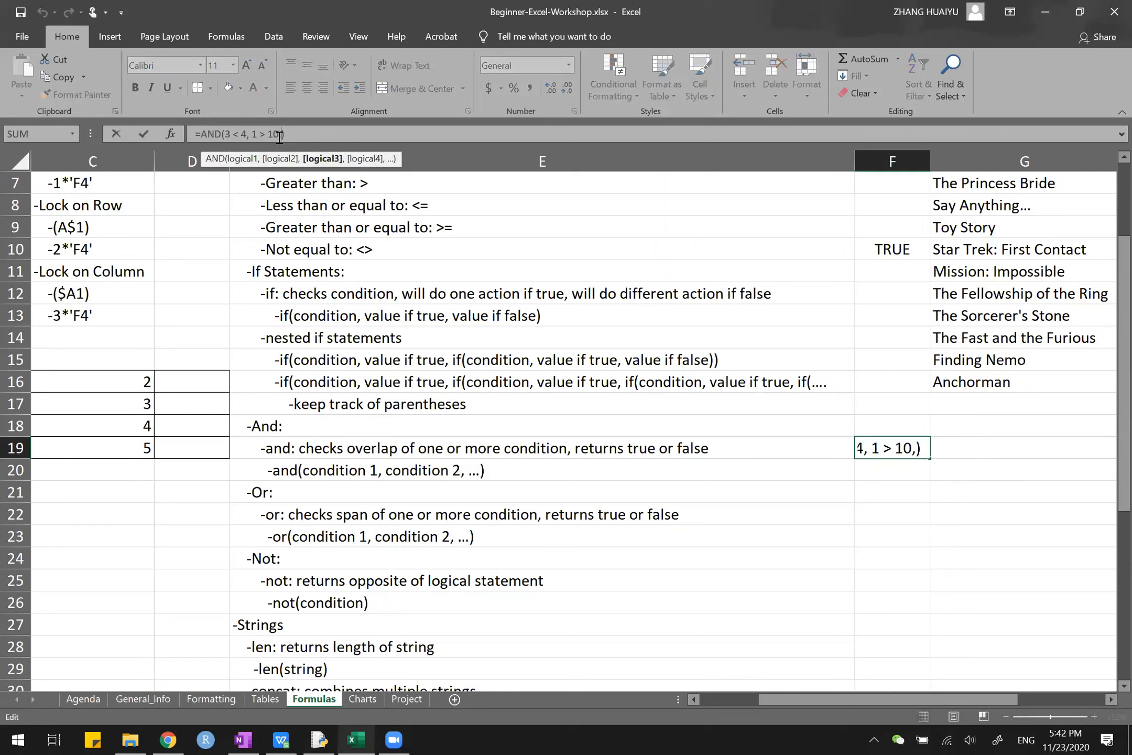
pyautogui.write('<')
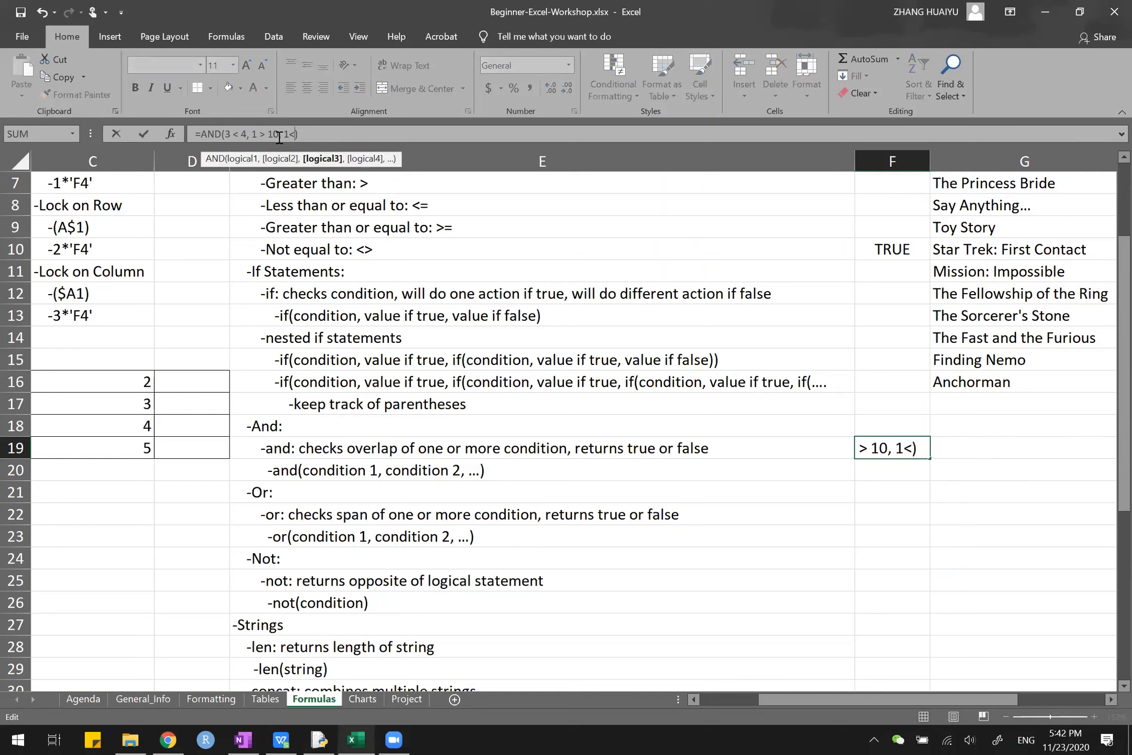
pyautogui.write('2')
pyautogui.moveTo(251, 135); pyautogui.dragTo(278, 135)
pyautogui.press('Return')
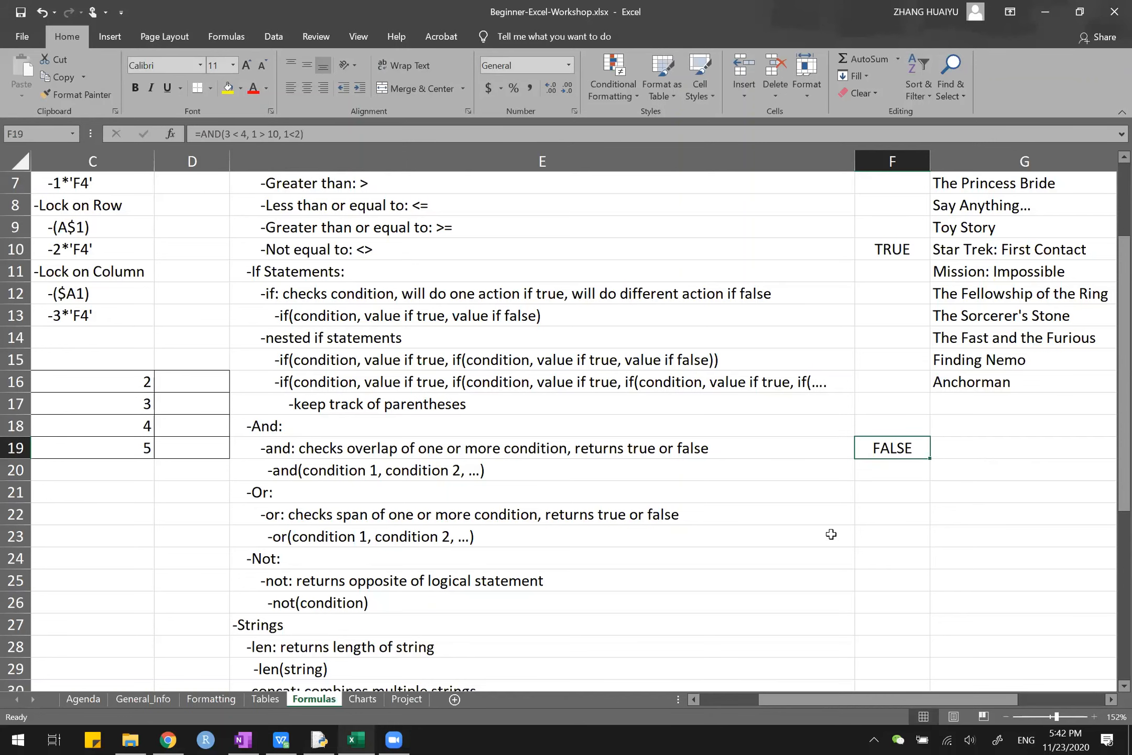
# - Enter the formula =OR( 4 < 5, 2 < 1) in cell F23, beside the or(condition 1, condition 2, …) syntax line
pyautogui.scroll(-1, 815, 499)
pyautogui.scroll(-2, 814, 499)
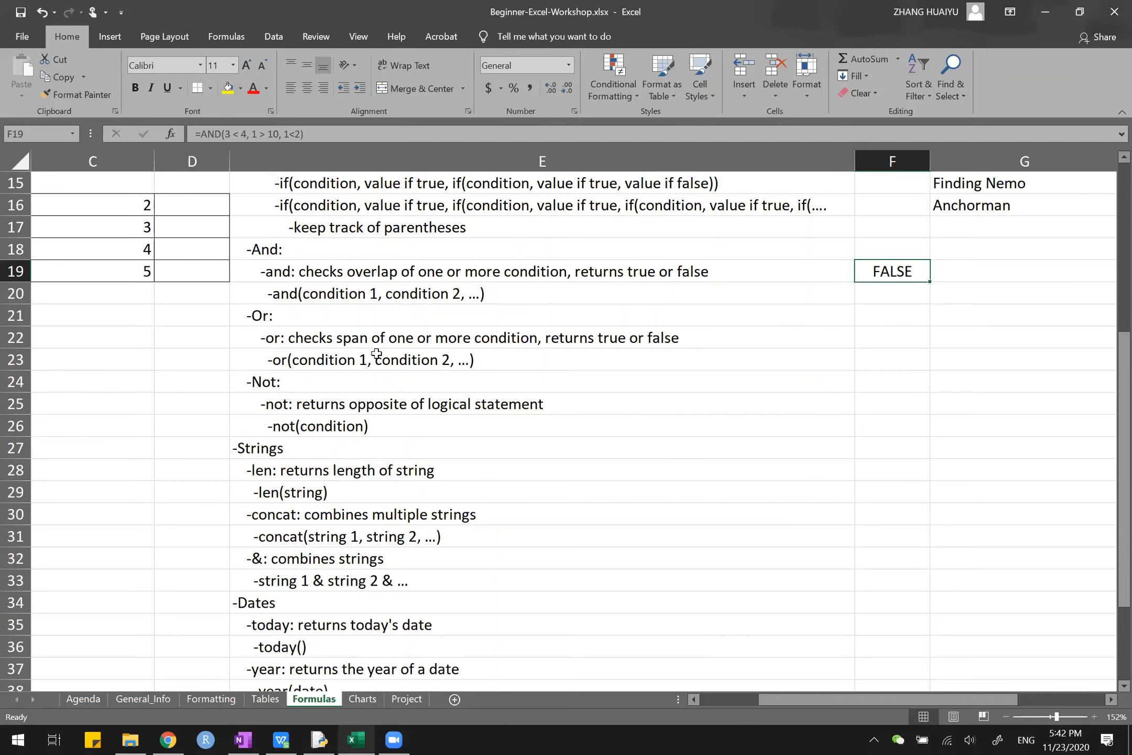
pyautogui.click(874, 369)
pyautogui.write('=')
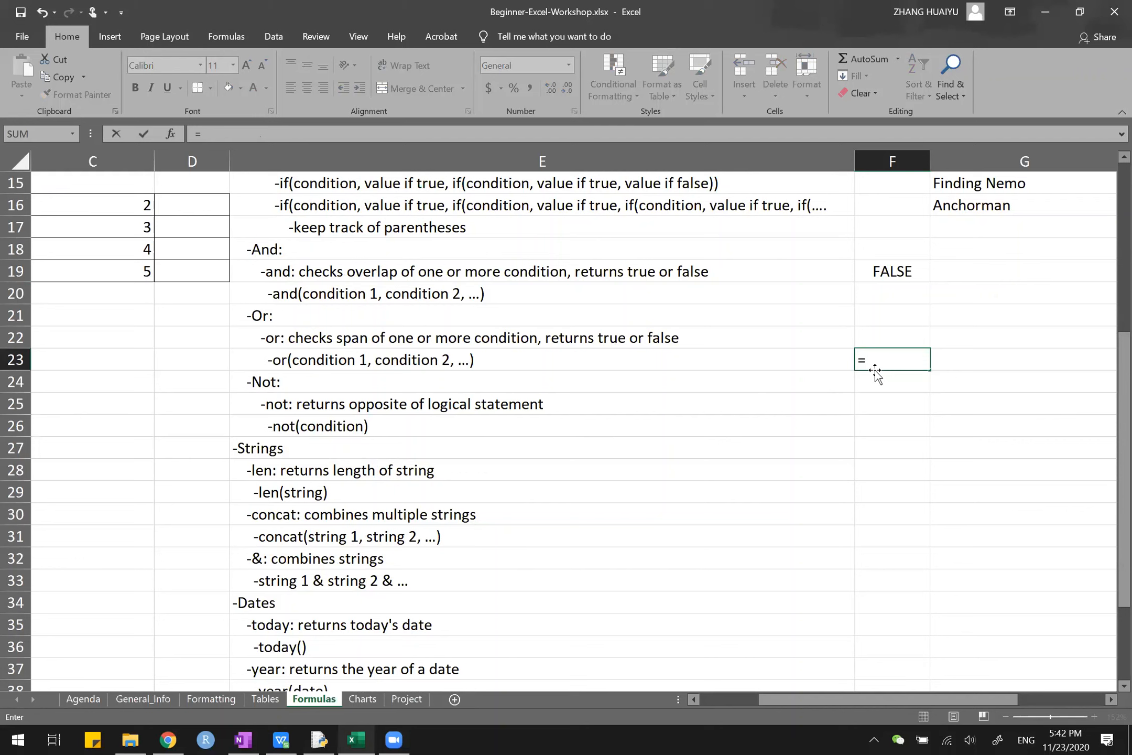
pyautogui.write('or(')
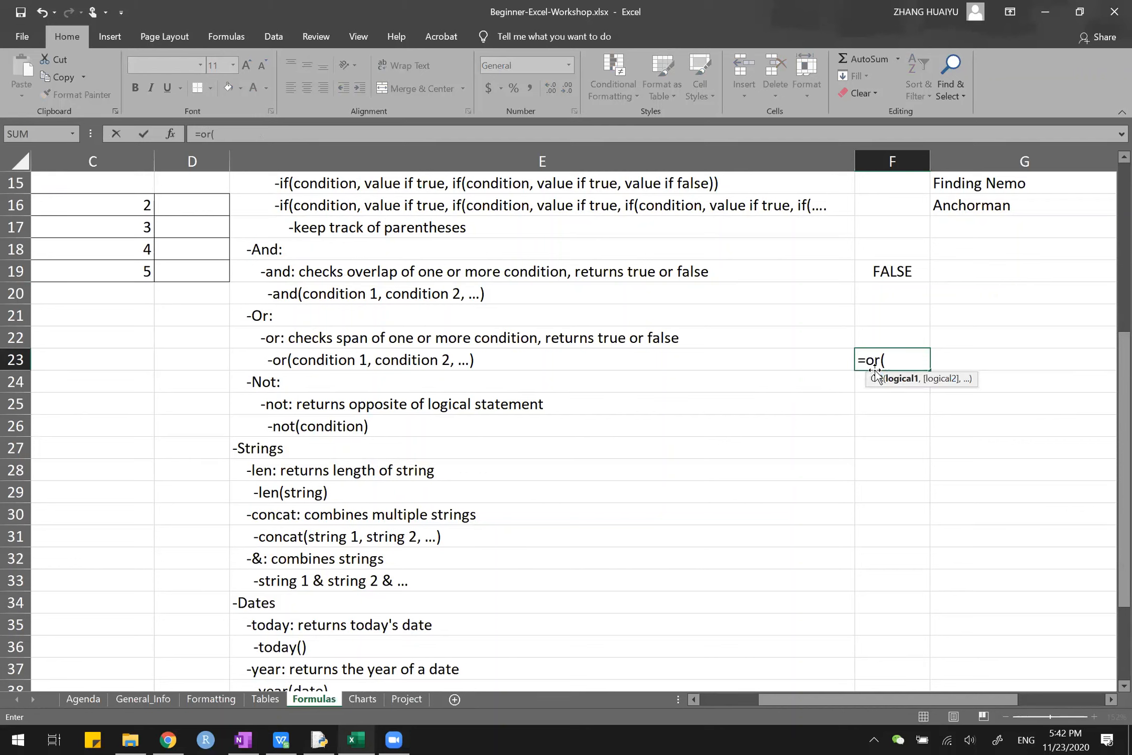
pyautogui.write(' 4,')
pyautogui.press('BackSpace')
pyautogui.write('< 5, 1 < ')
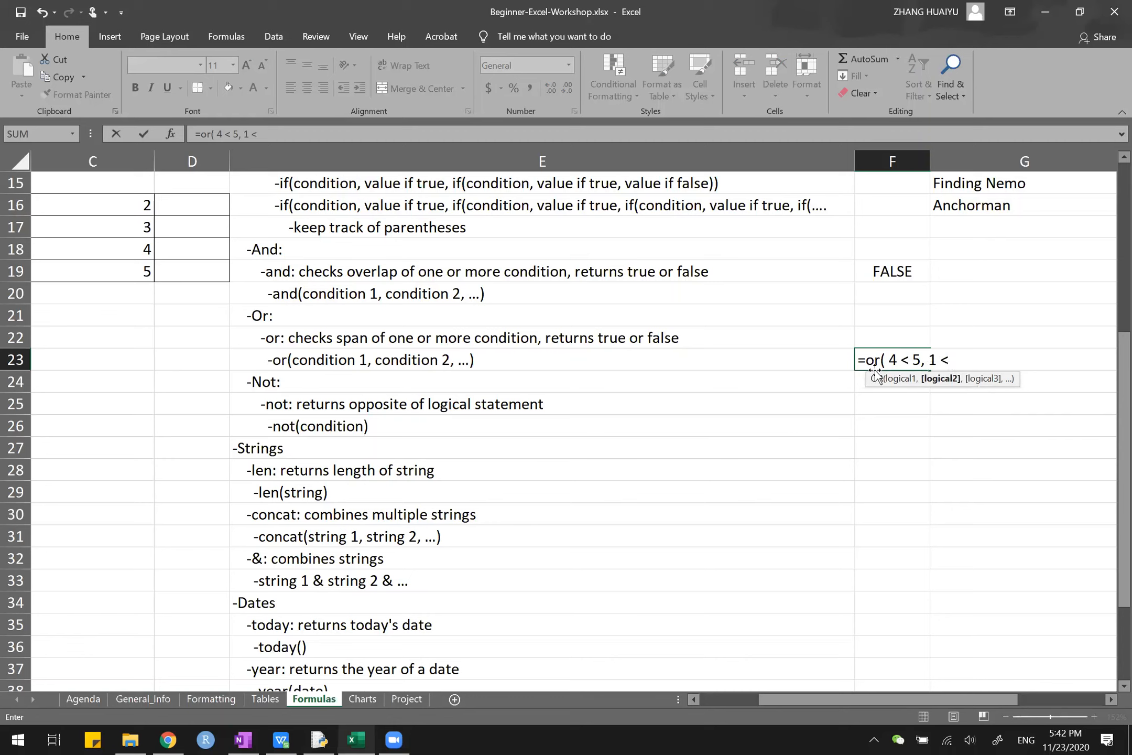
pyautogui.write('2<1')
pyautogui.press('BackSpace')
pyautogui.press('BackSpace')
pyautogui.press('BackSpace')
pyautogui.press('BackSpace')
pyautogui.press('BackSpace')
pyautogui.press('BackSpace')
pyautogui.write('2 < 1)')
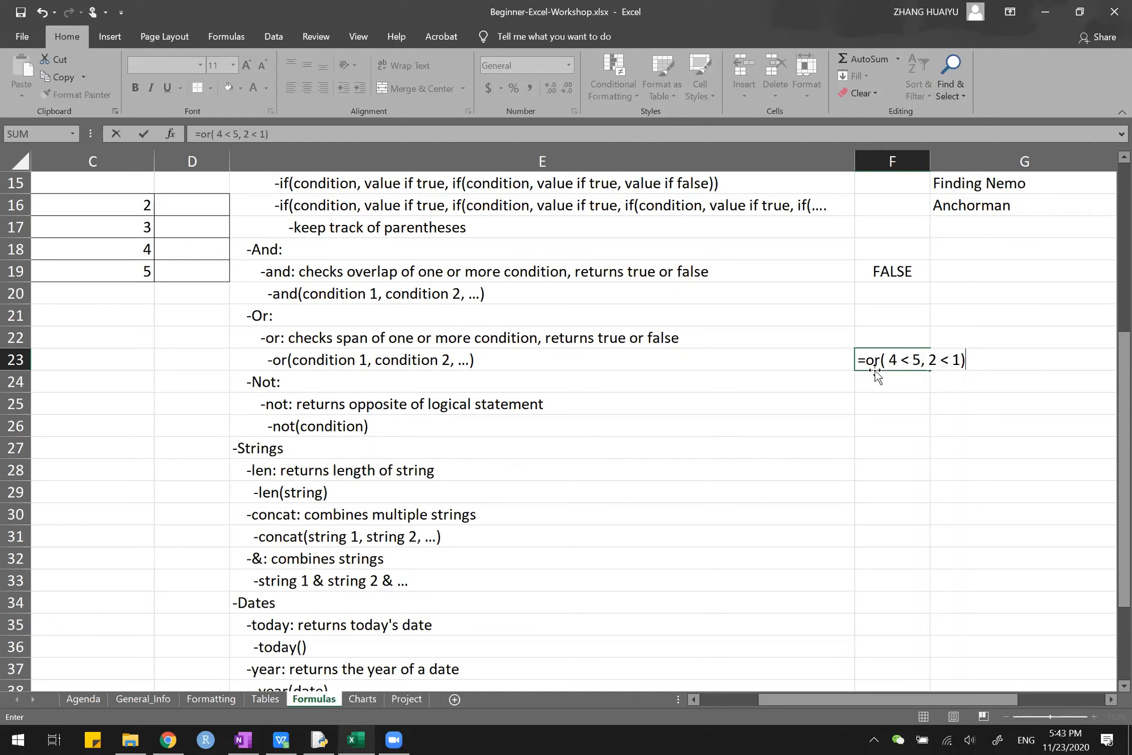
pyautogui.press('Return')
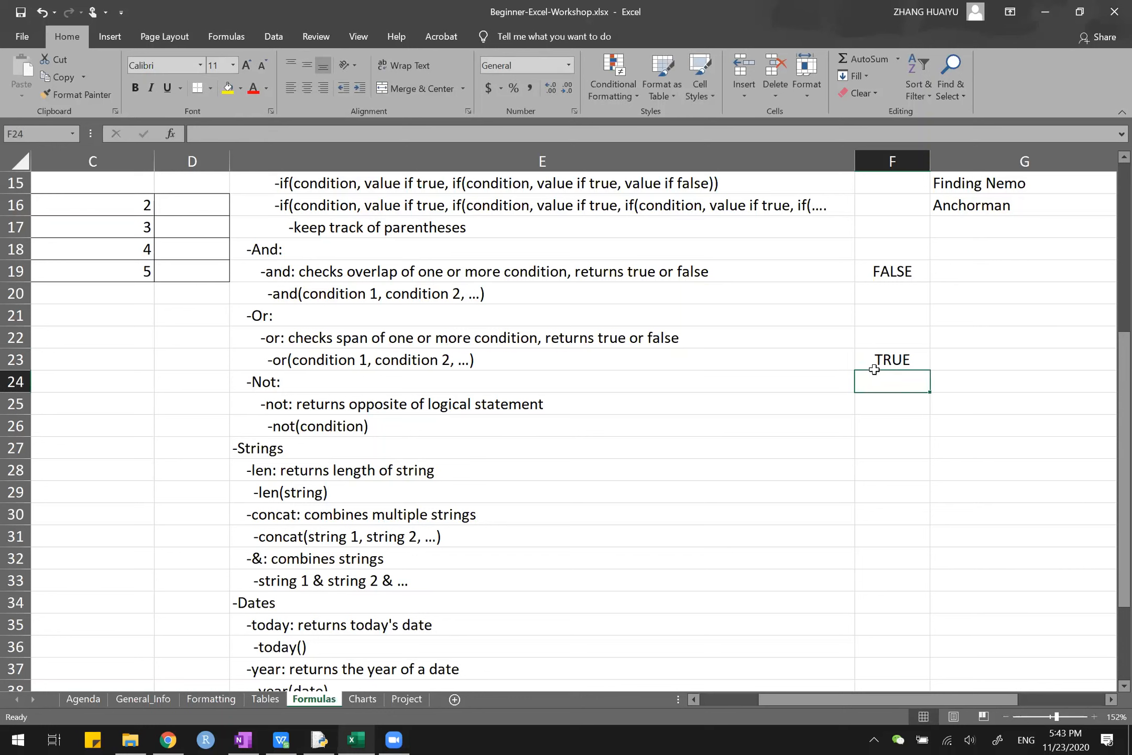
# - Change the second condition of the OR formula in F23 to 2 > 1
pyautogui.click(904, 353)
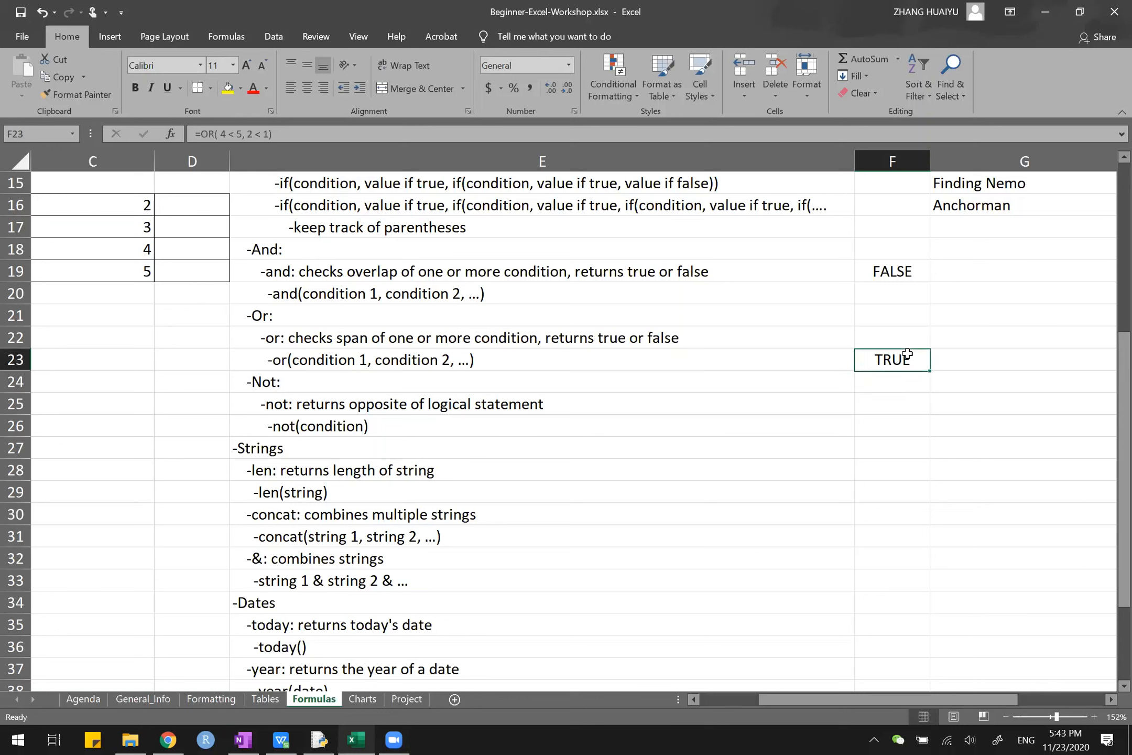
pyautogui.click(259, 134)
pyautogui.press('BackSpace')
pyautogui.write('>')
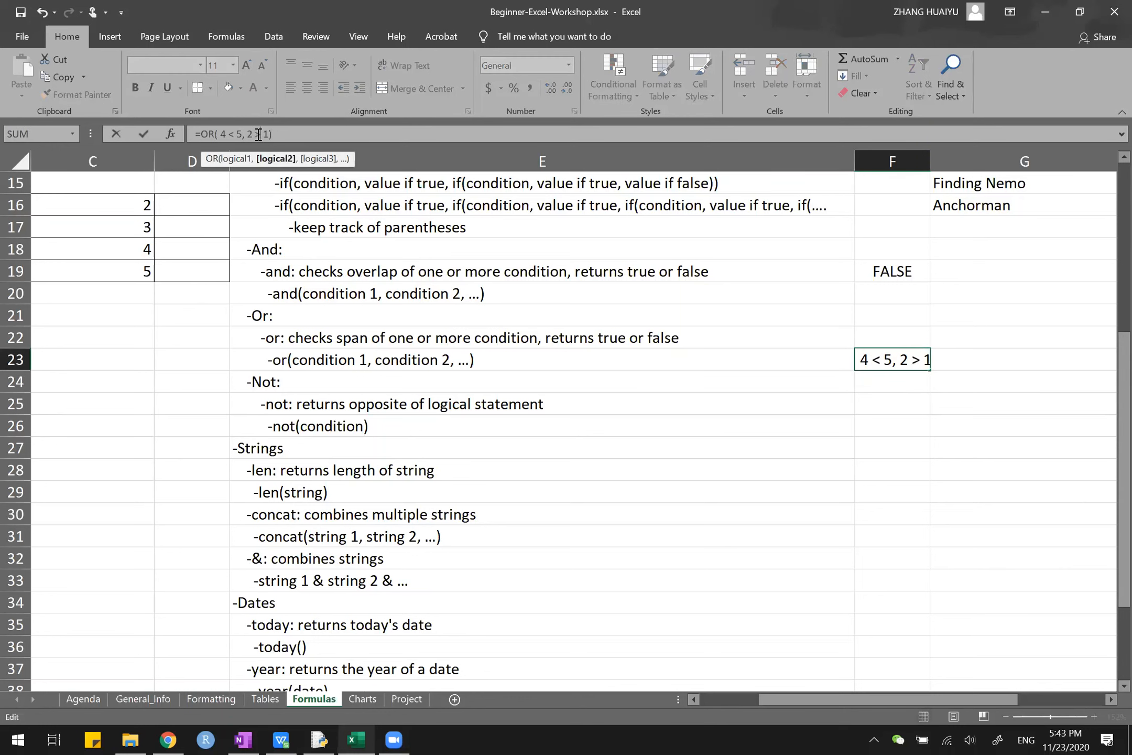
pyautogui.press('Return')
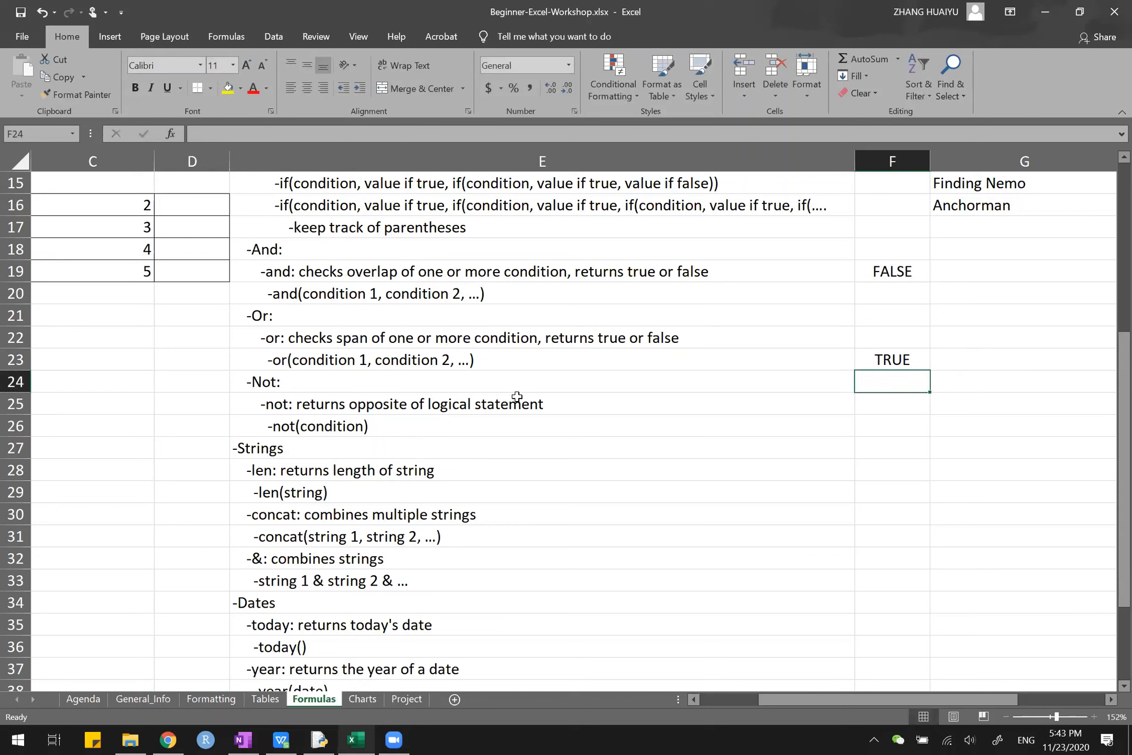
# - Examine the two conditions inside the OR formula in cell F23 without changing them
pyautogui.click(899, 357)
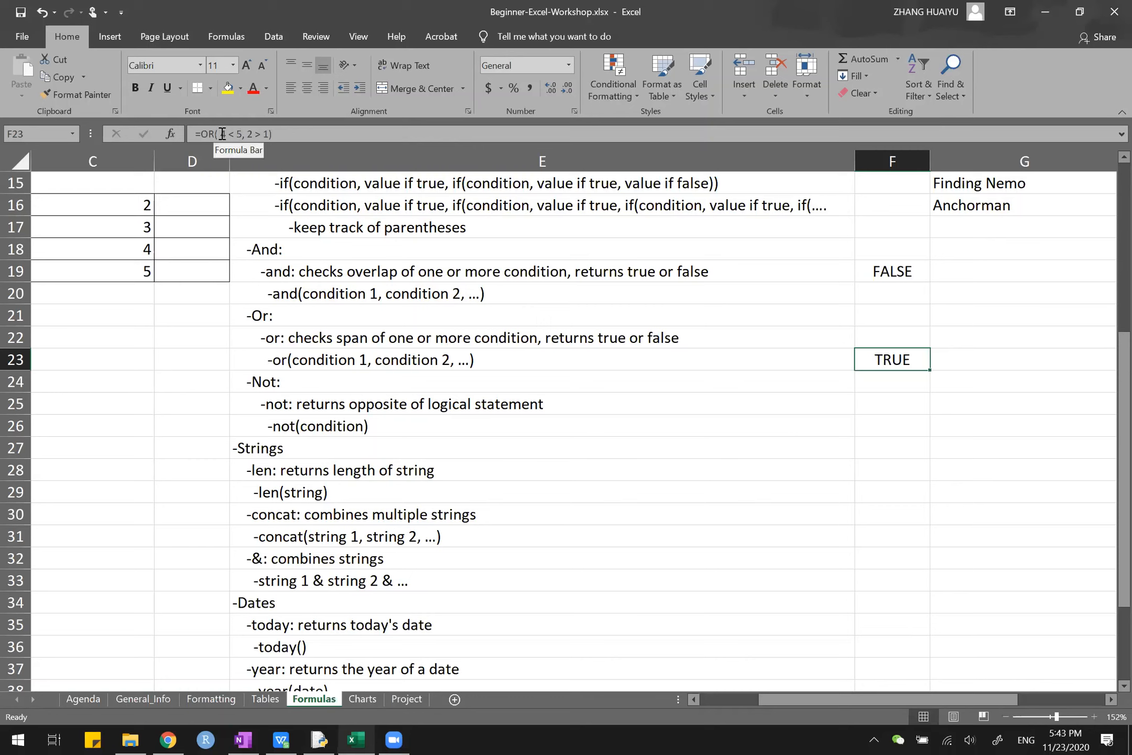
pyautogui.moveTo(222, 134); pyautogui.dragTo(266, 136)
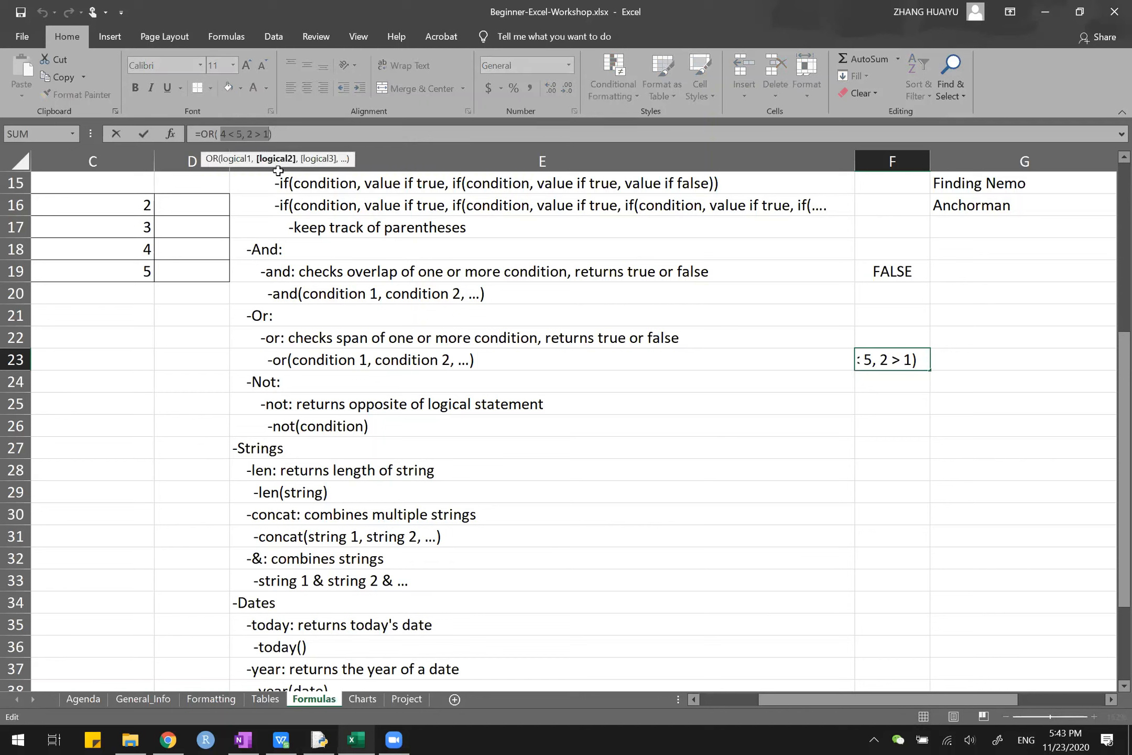
pyautogui.click(648, 426)
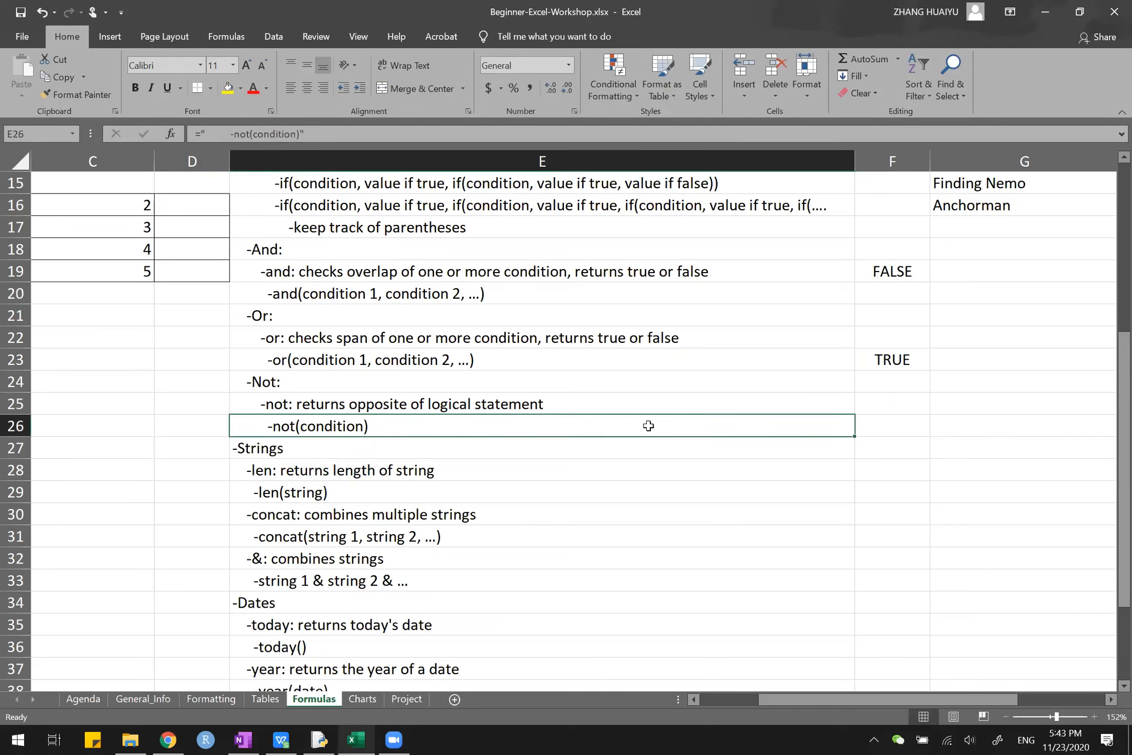
# - Enter the formula =NOT(TRUE) in cell F26, beside the not(condition) syntax line
pyautogui.click(869, 425)
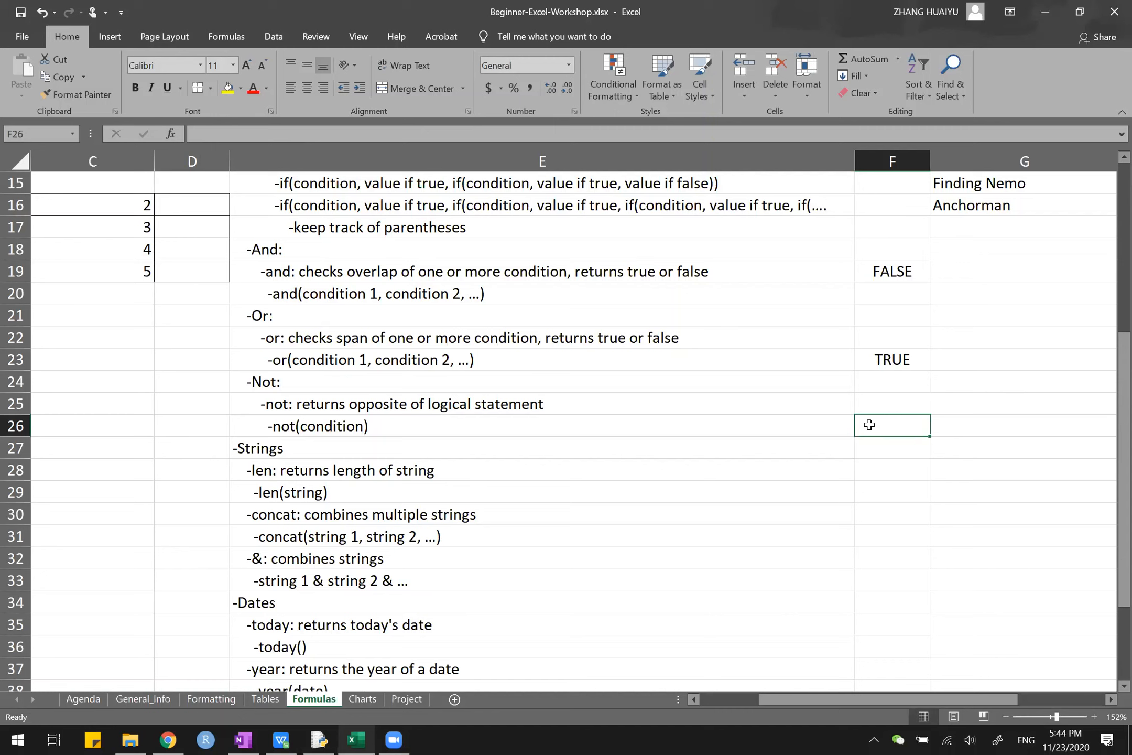
pyautogui.write('=')
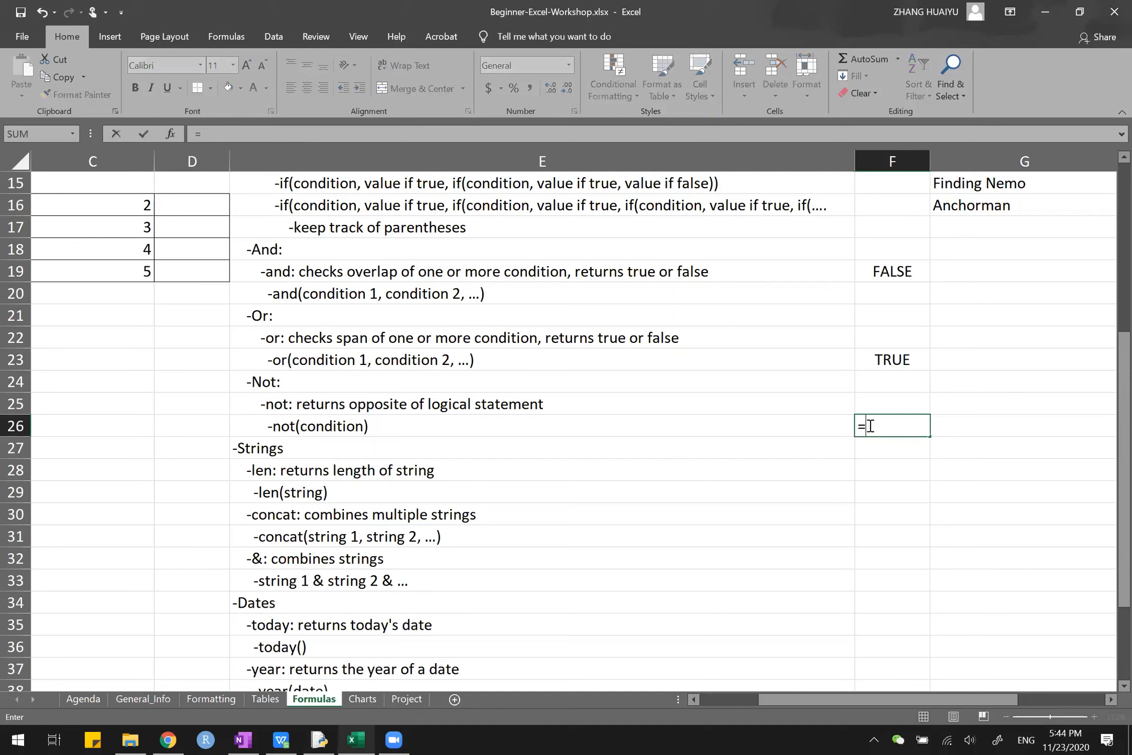
pyautogui.write('not(TRUE')
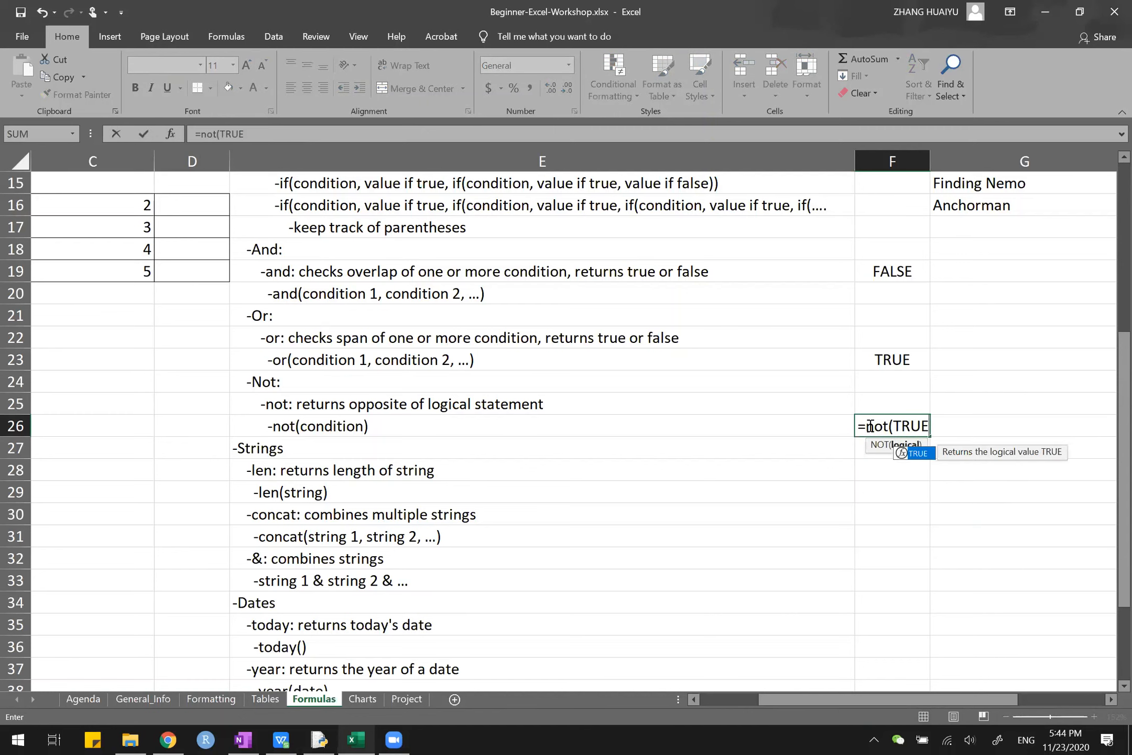
pyautogui.write(')')
pyautogui.press('Return')
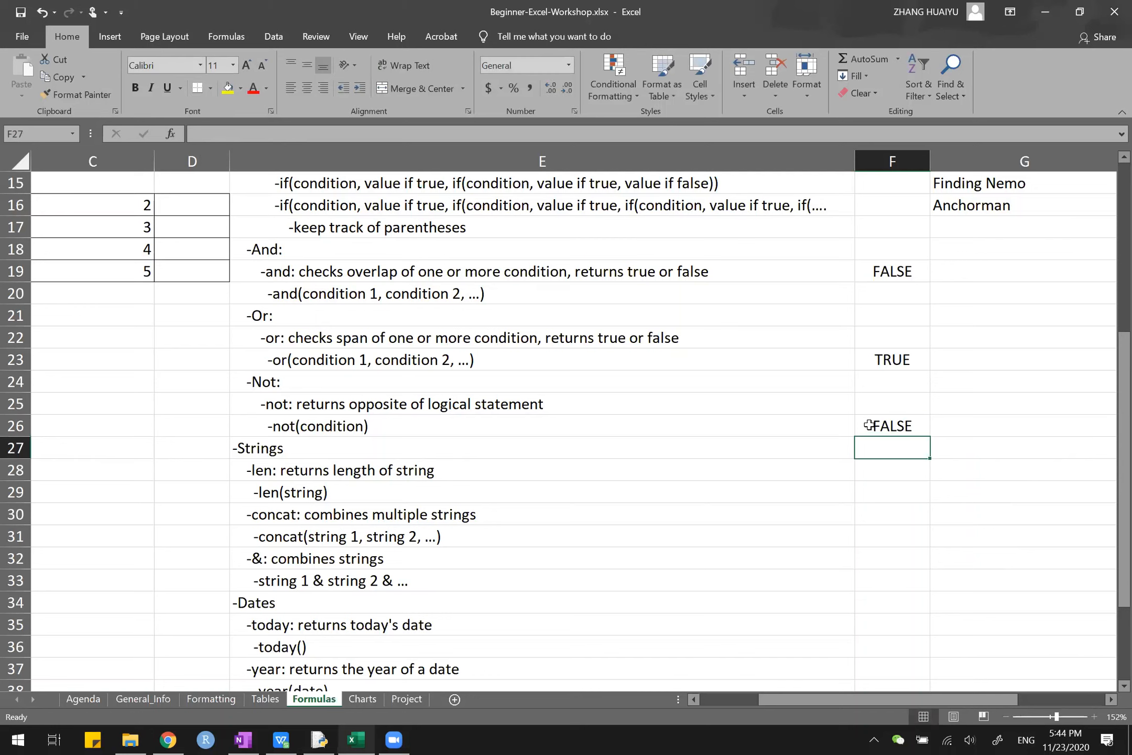
# - Replace the argument of the NOT formula in F26 with the condition 1 < 2
pyautogui.click(869, 424)
pyautogui.click(246, 136)
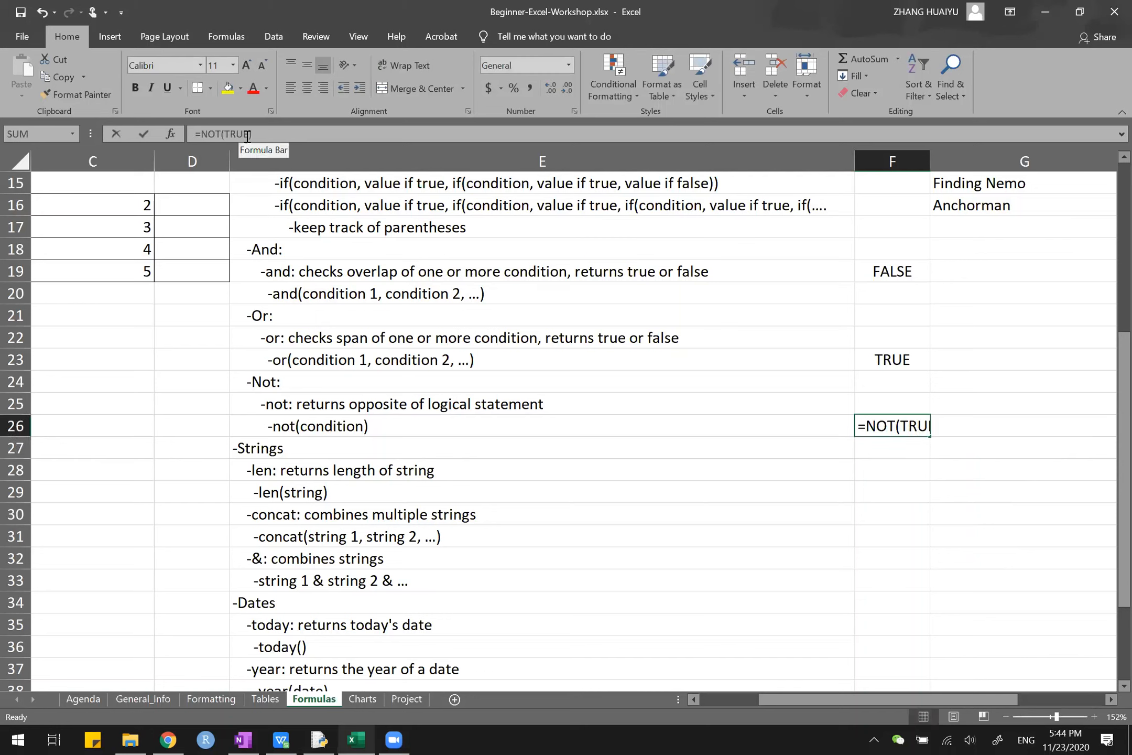
pyautogui.press('BackSpace')
pyautogui.press('BackSpace')
pyautogui.press('BackSpace')
pyautogui.press('BackSpace')
pyautogui.write('1 <')
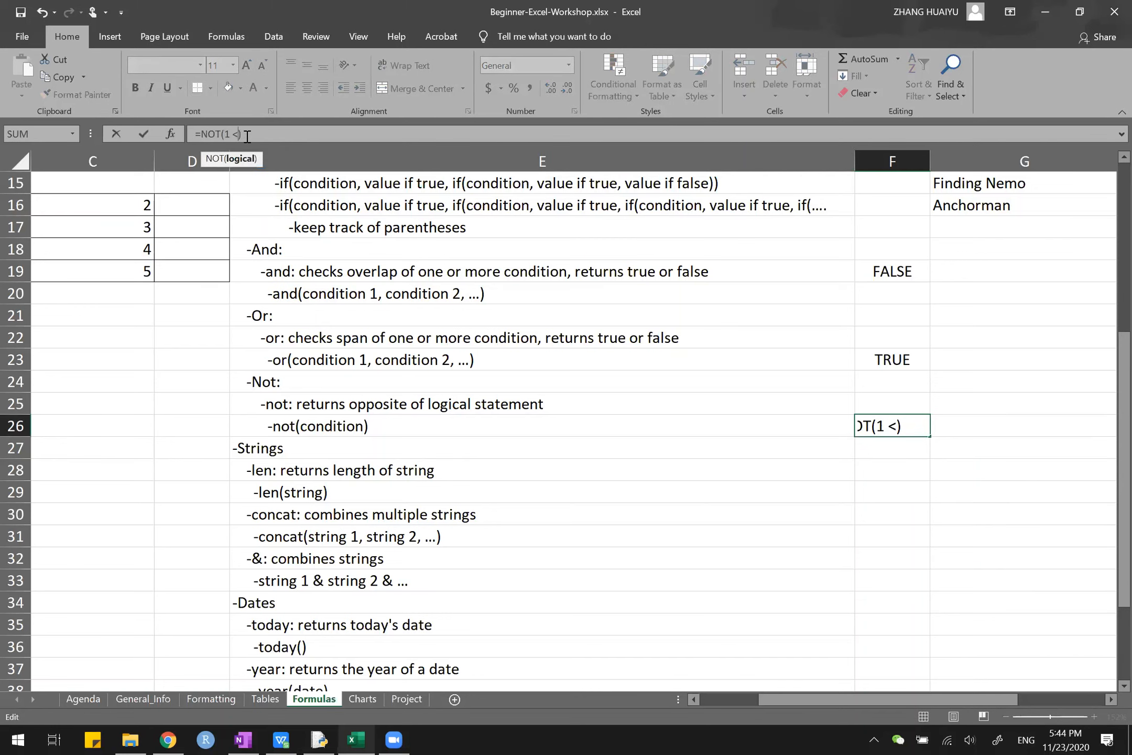
pyautogui.write(' 2')
pyautogui.press('Return')
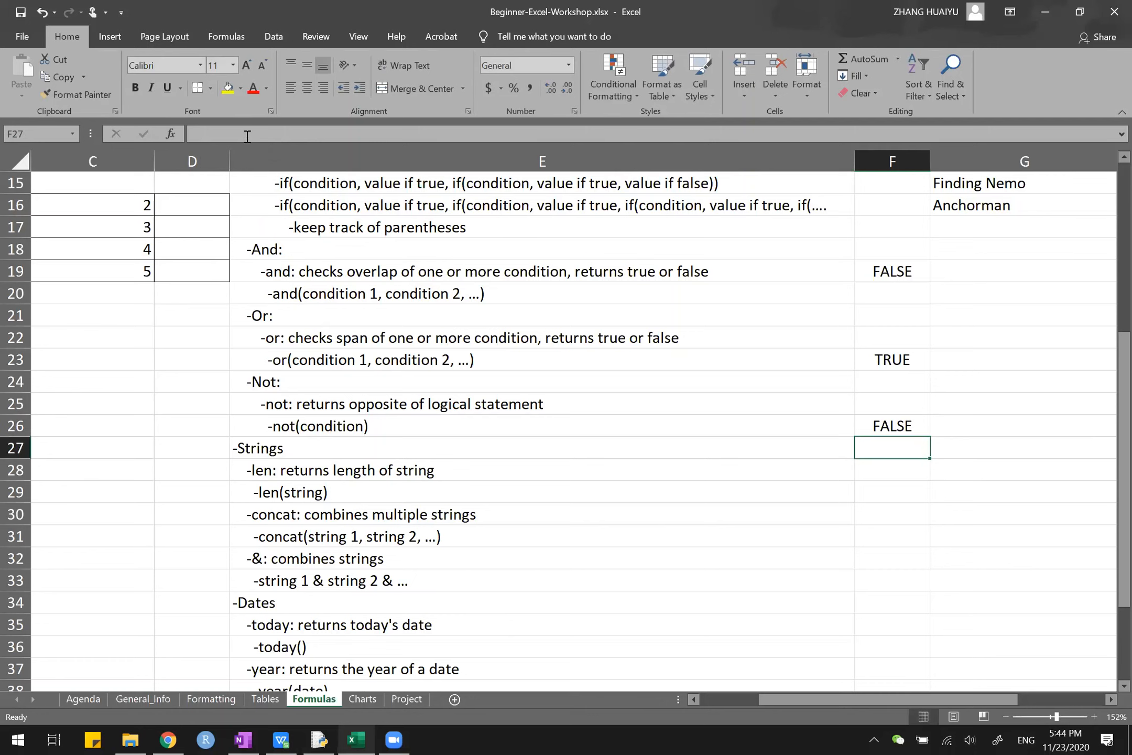
pyautogui.click(902, 422)
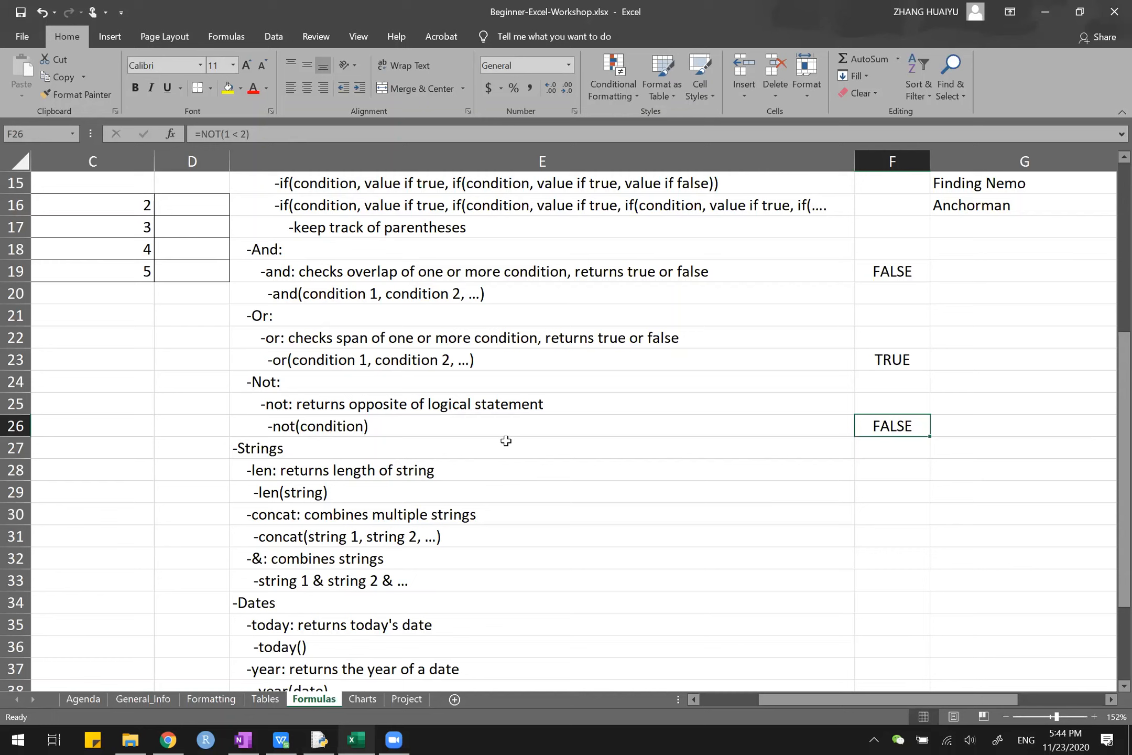
# - Look over the Strings notes starting at row 27 and the movie titles in column G
pyautogui.click(492, 483)
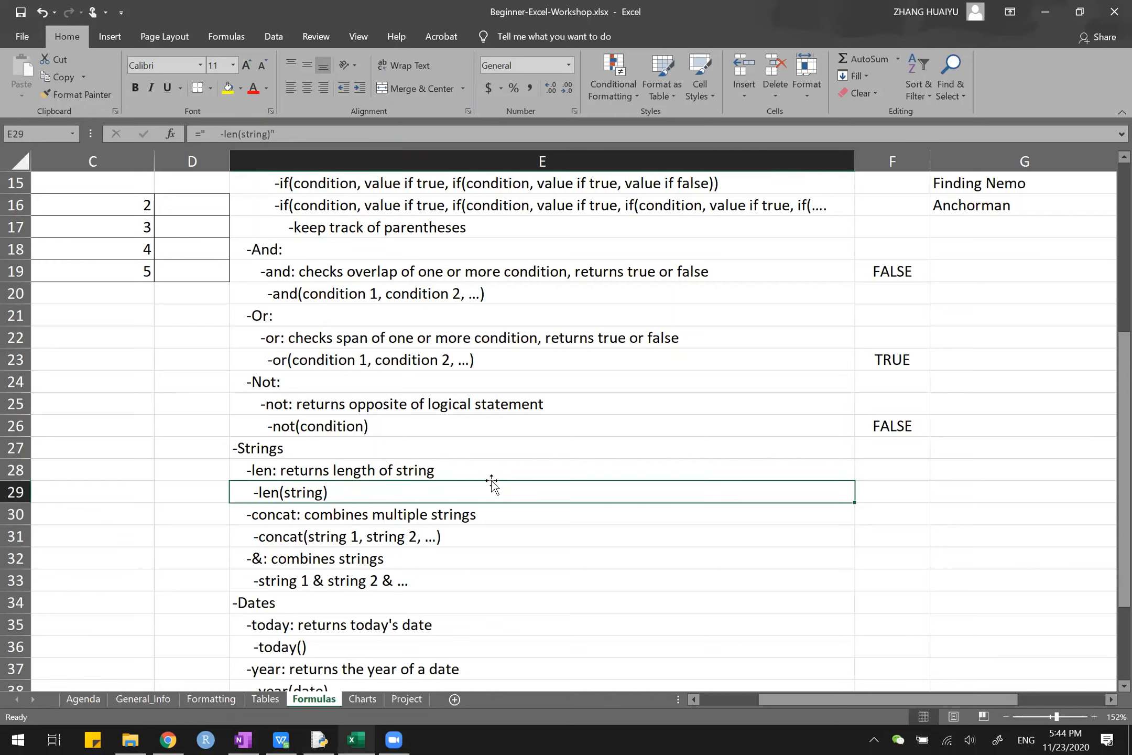
pyautogui.scroll(4, 492, 482)
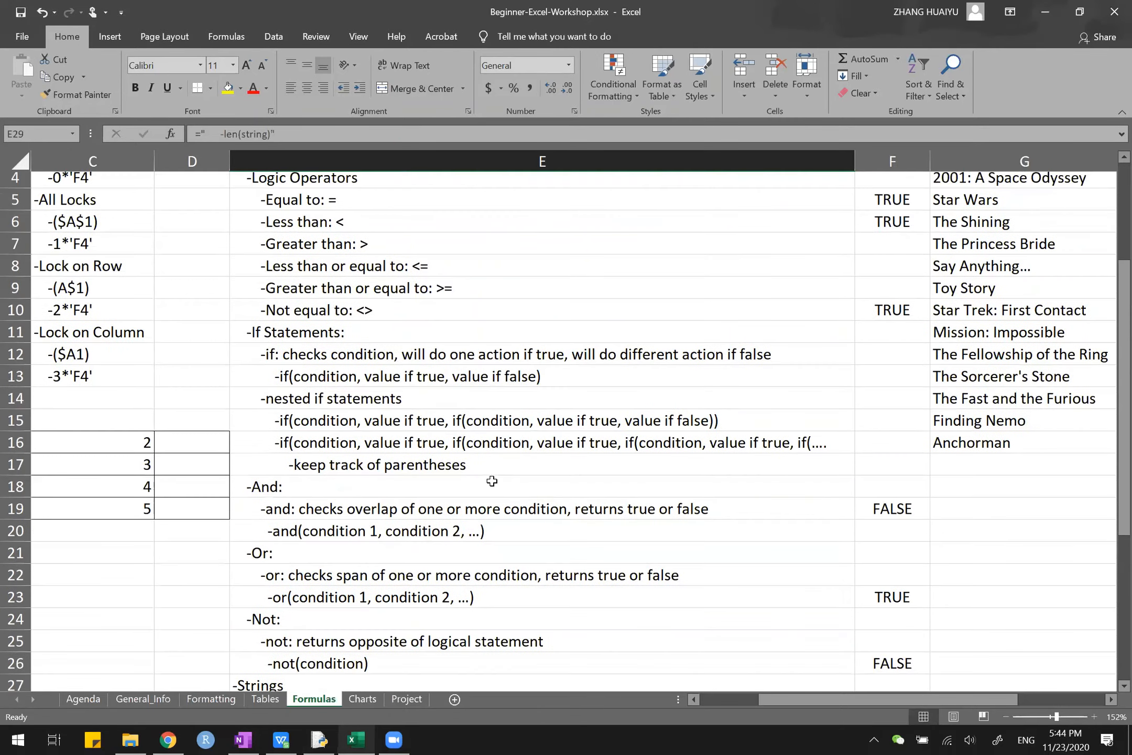
pyautogui.scroll(-3, 492, 480)
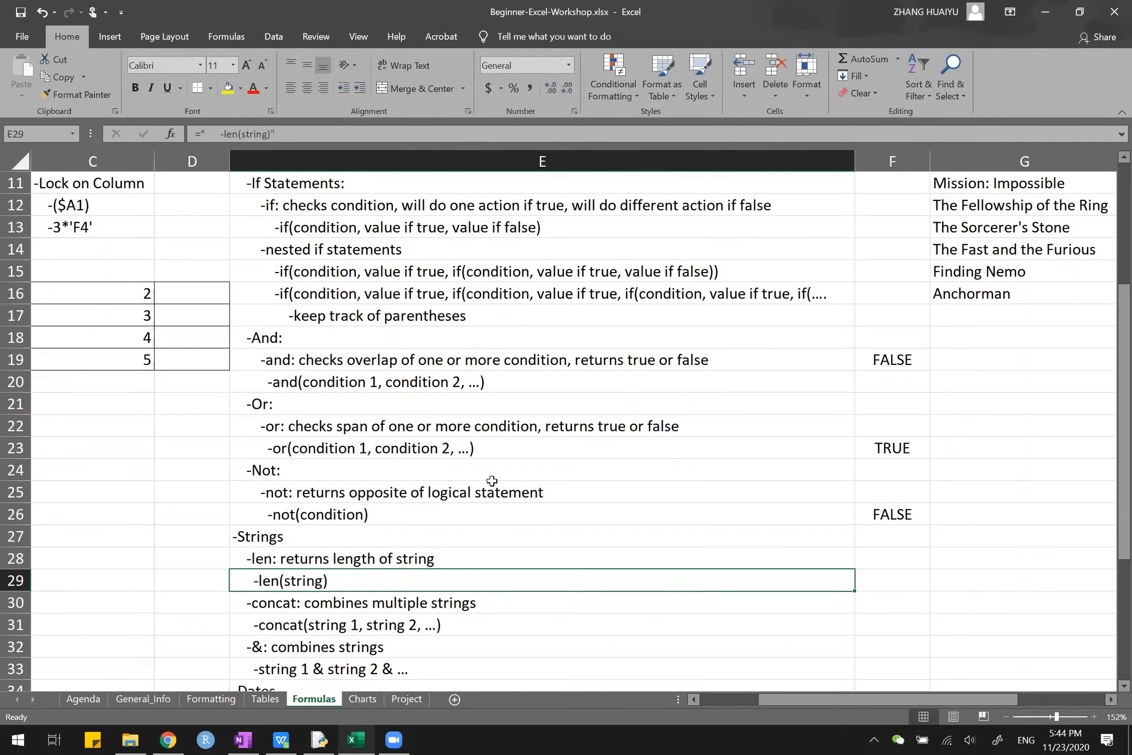
pyautogui.scroll(-2, 491, 481)
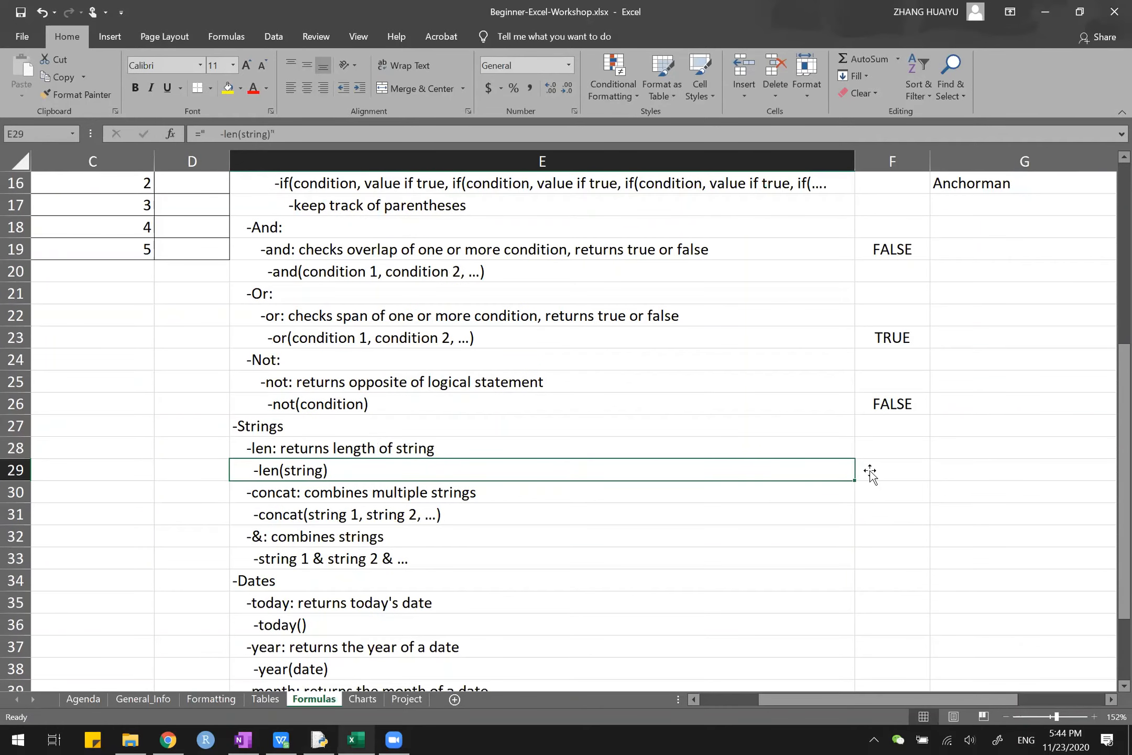
pyautogui.scroll(1, 733, 457)
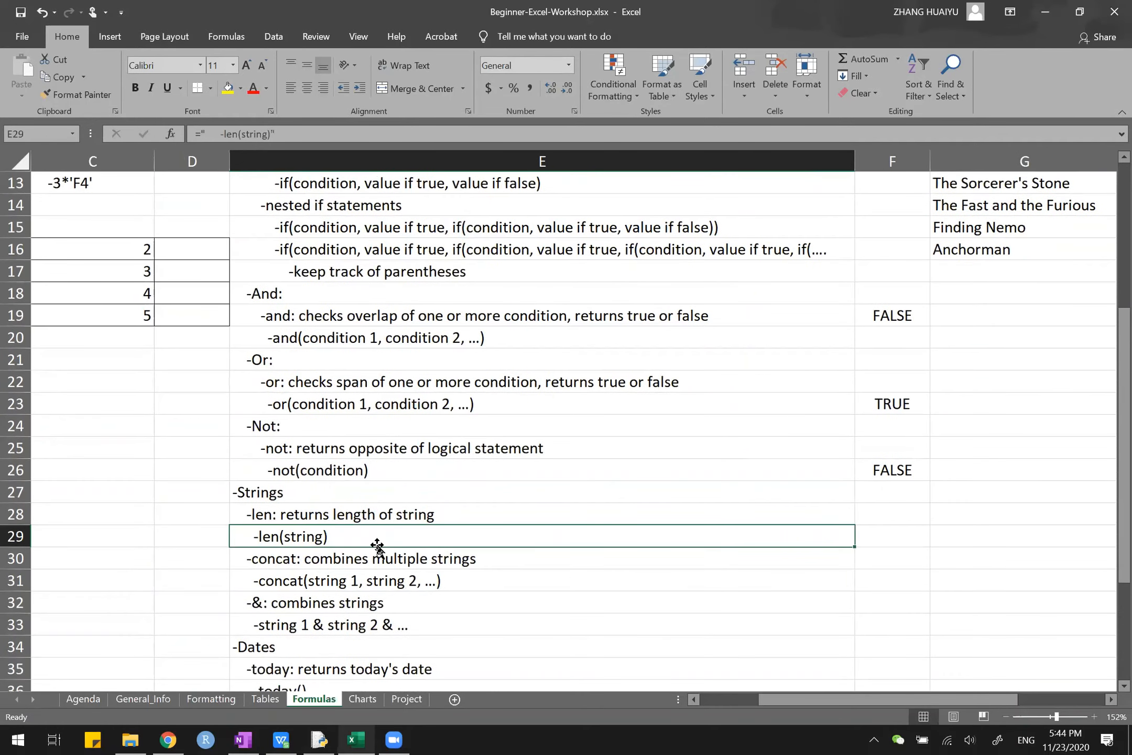
pyautogui.scroll(-2, 629, 507)
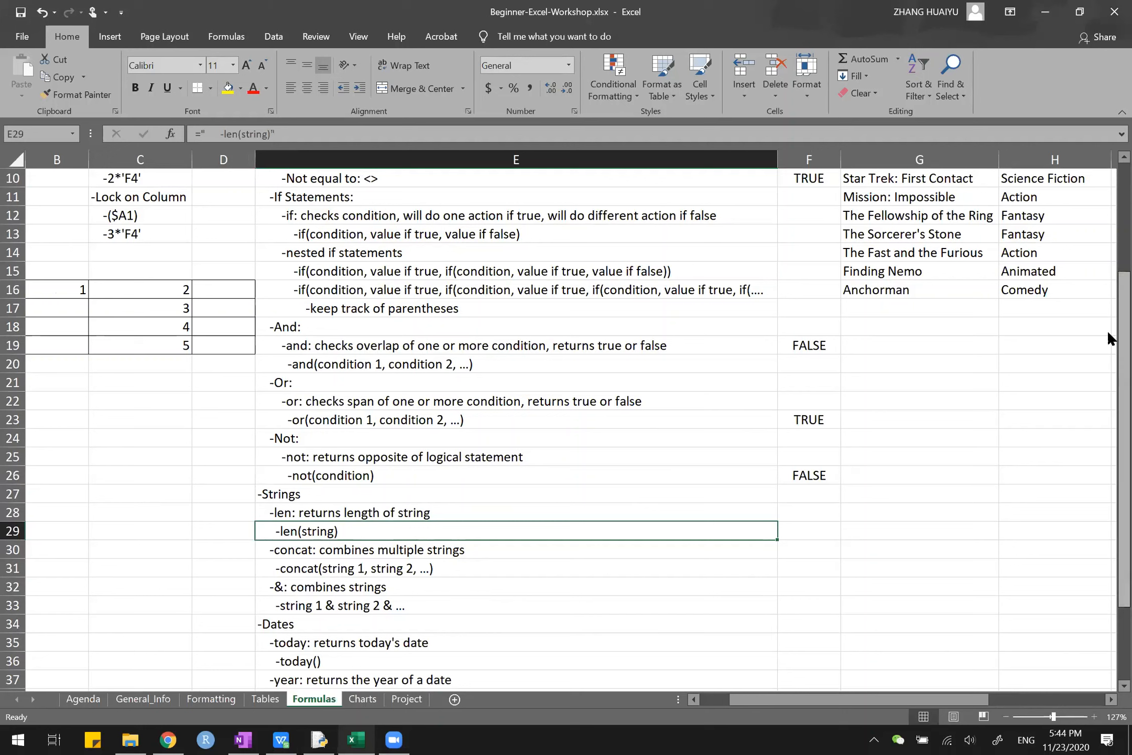
pyautogui.click(977, 250)
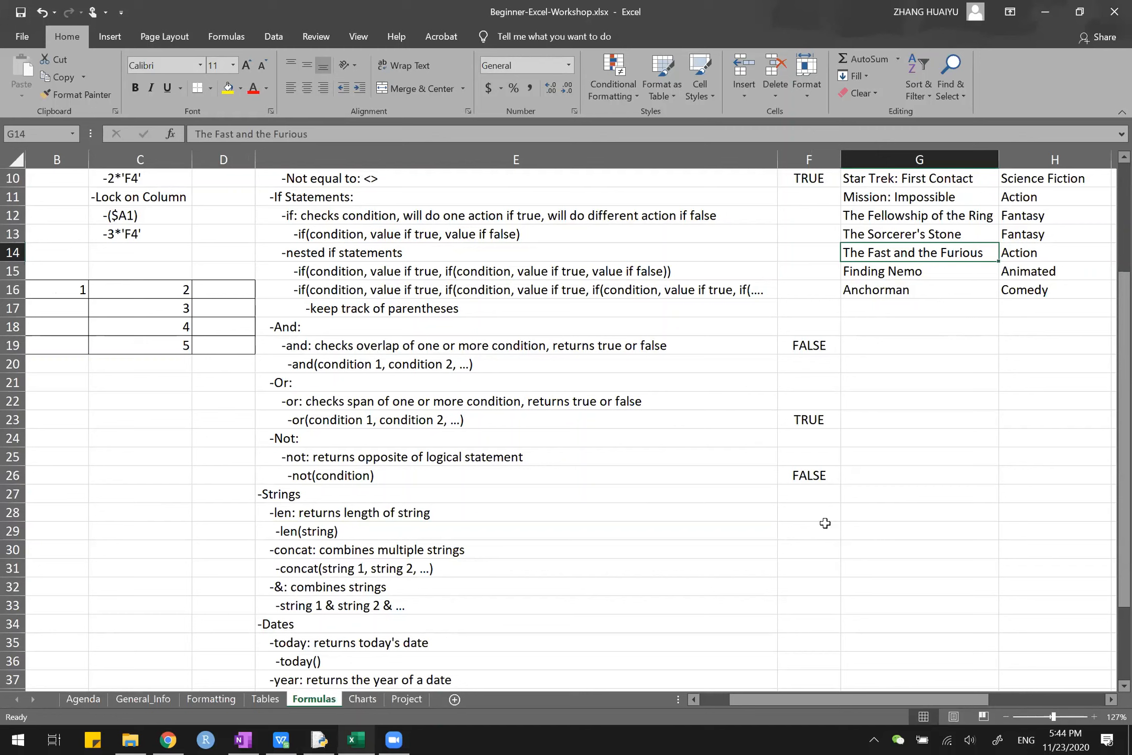
# - Enter the formula =LEN(G9) in cell F28 to return the length of the Toy Story title
pyautogui.click(811, 513)
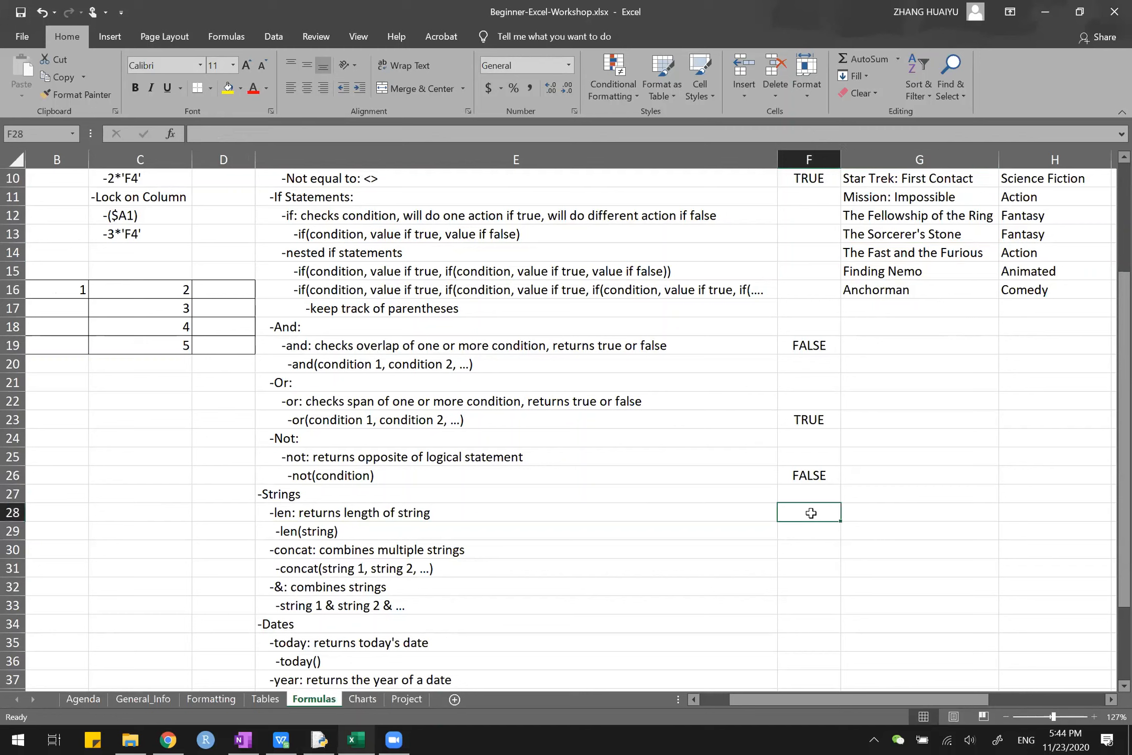
pyautogui.write('=')
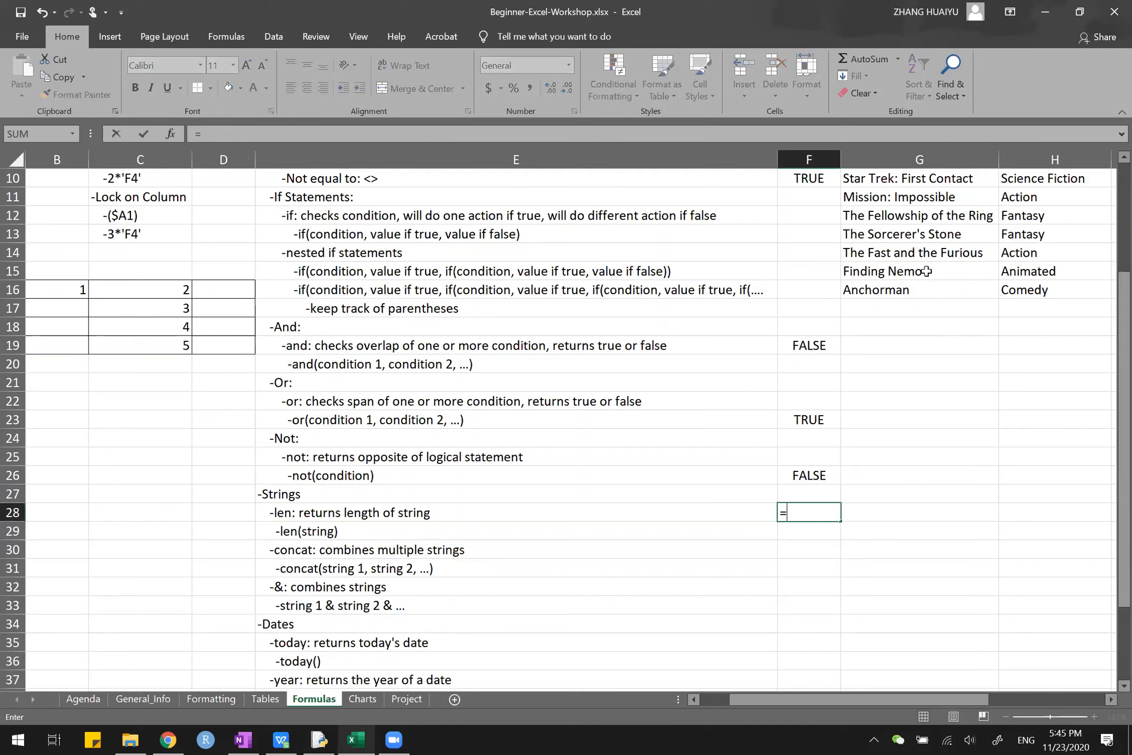
pyautogui.scroll(3, 927, 271)
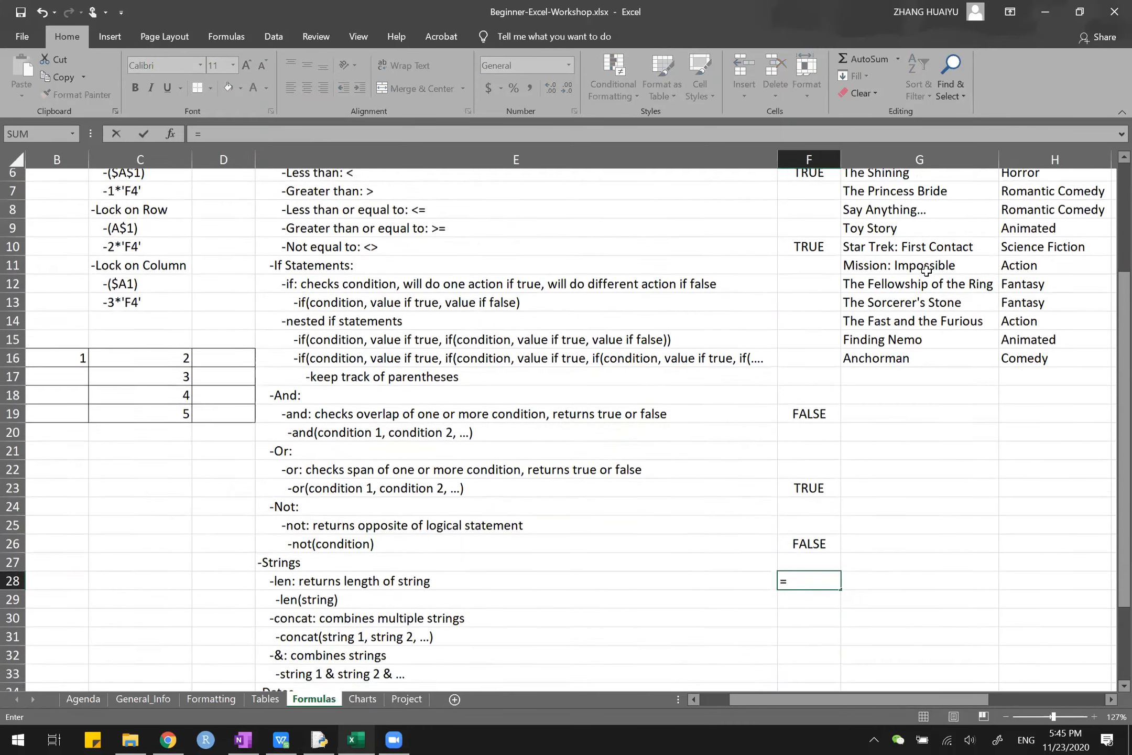
pyautogui.scroll(-1, 927, 271)
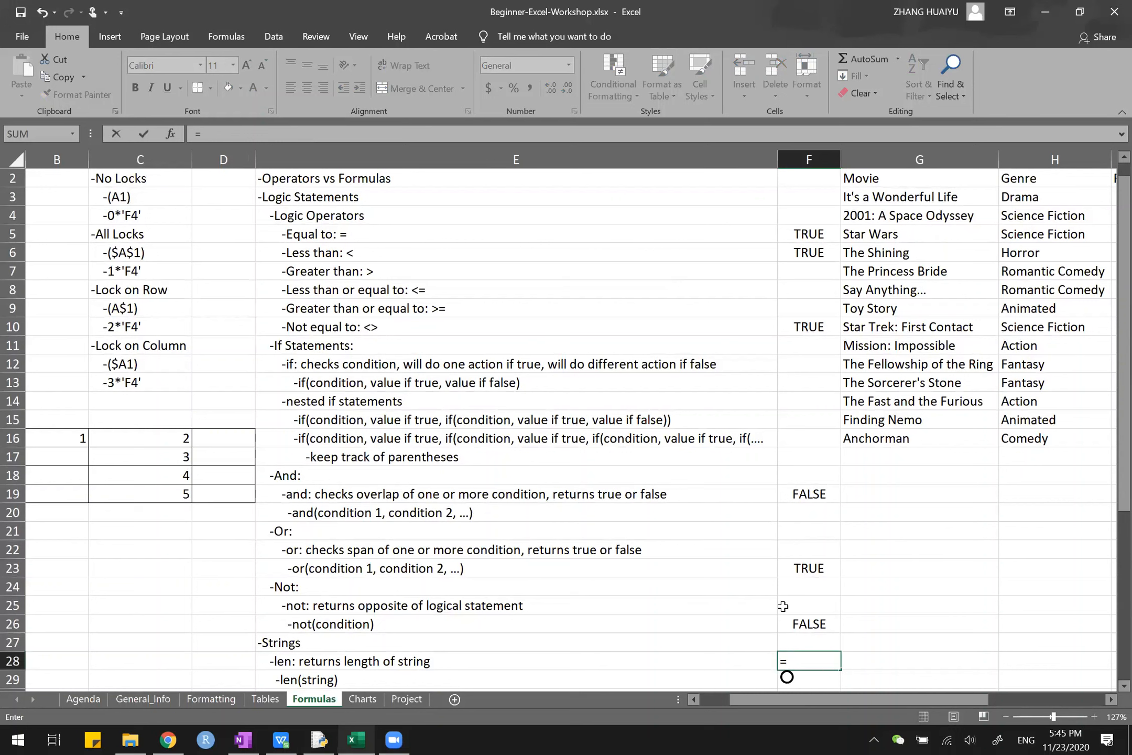
pyautogui.write('len(')
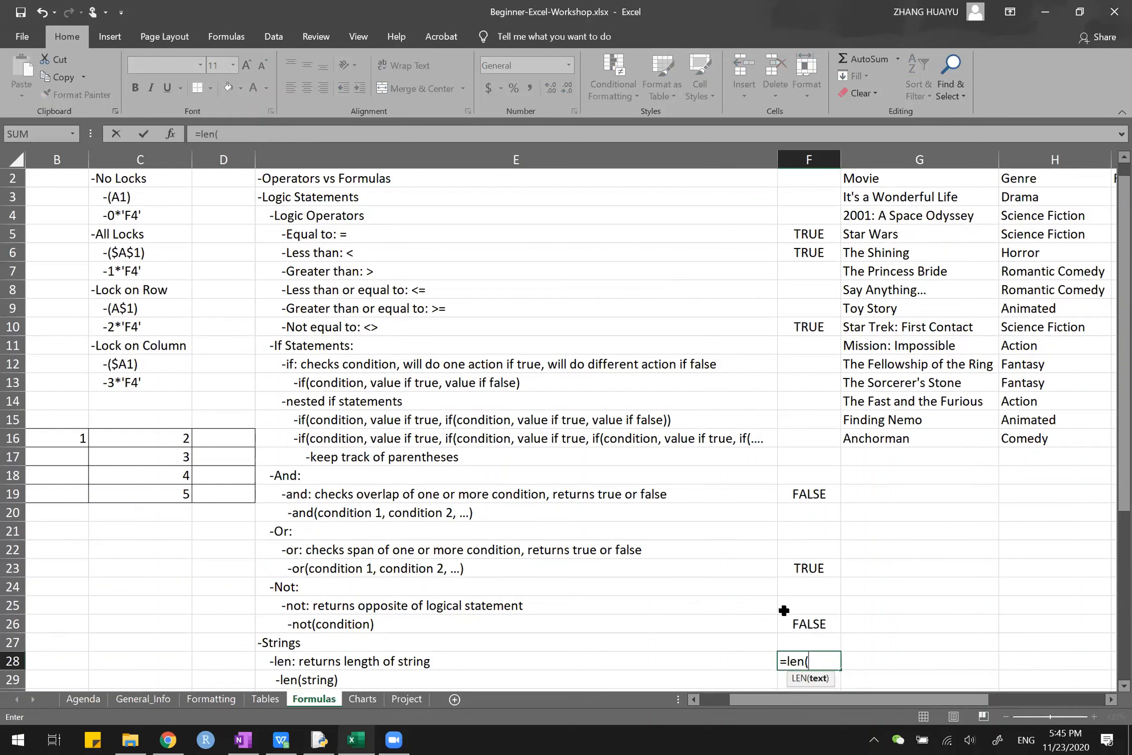
pyautogui.write(')')
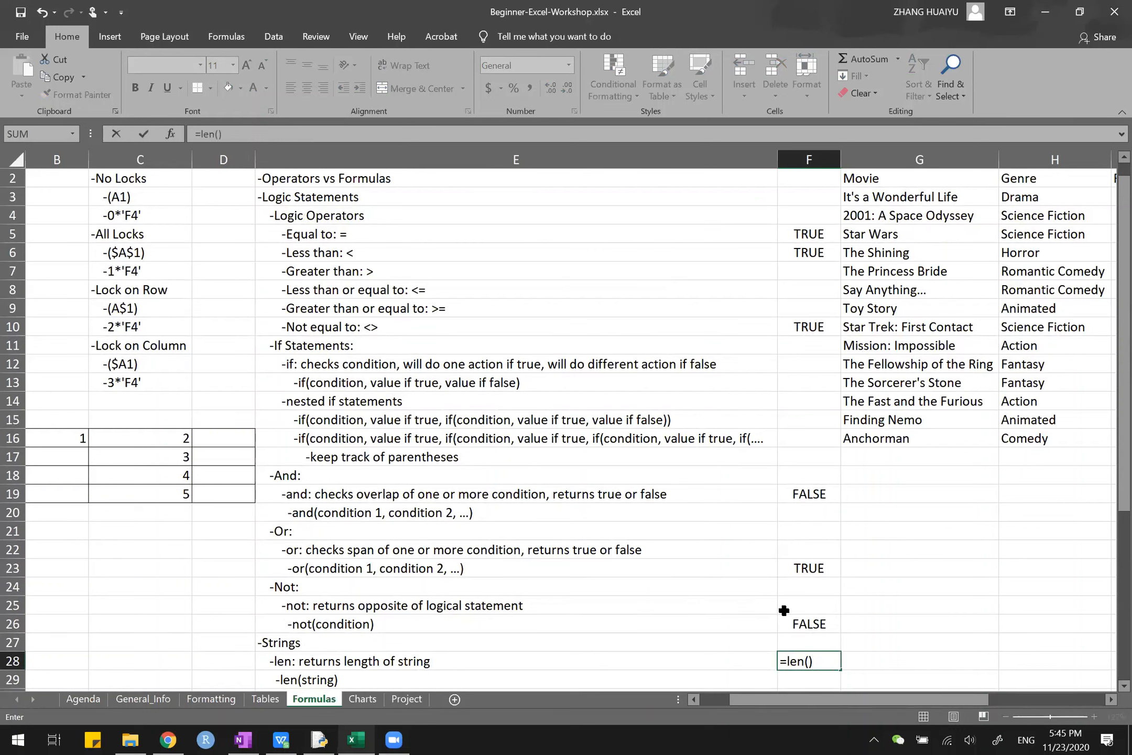
pyautogui.press('Return')
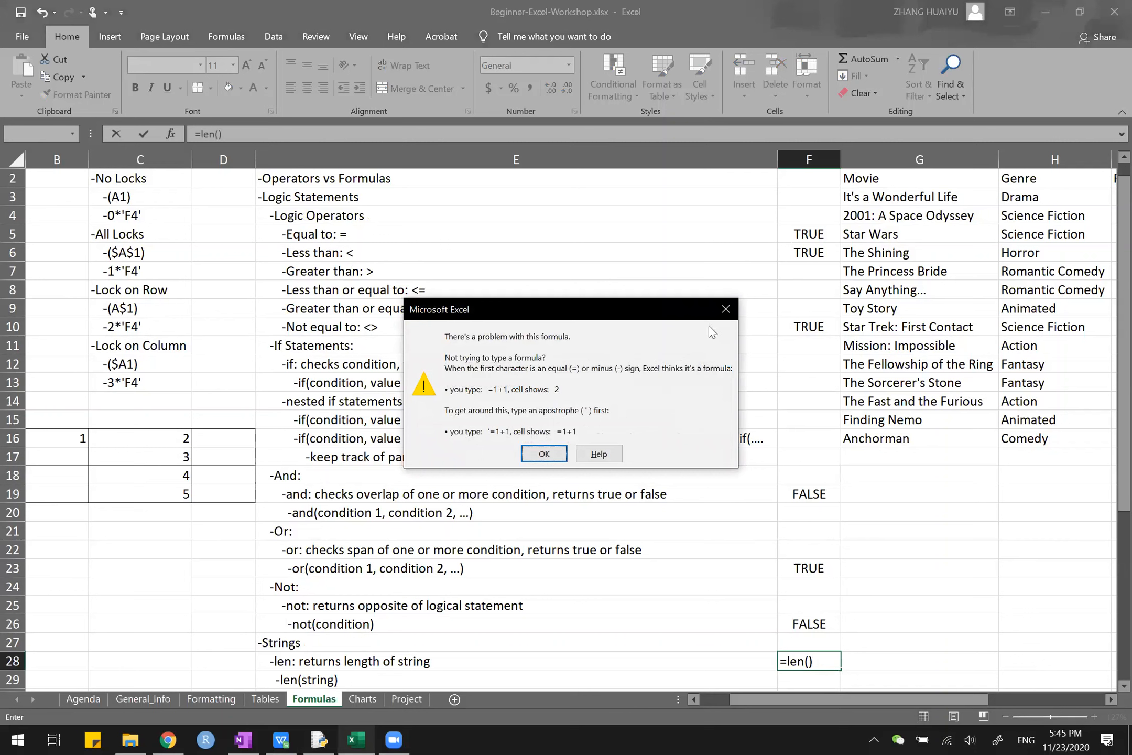
pyautogui.click(725, 309)
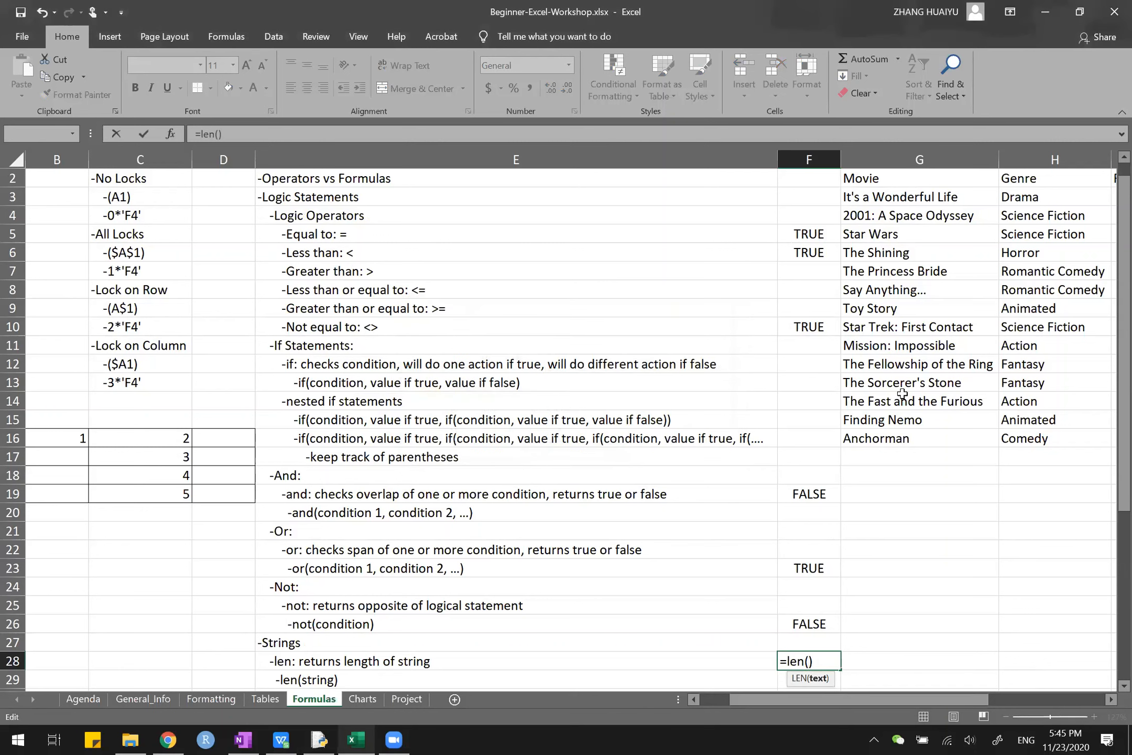
pyautogui.click(893, 315)
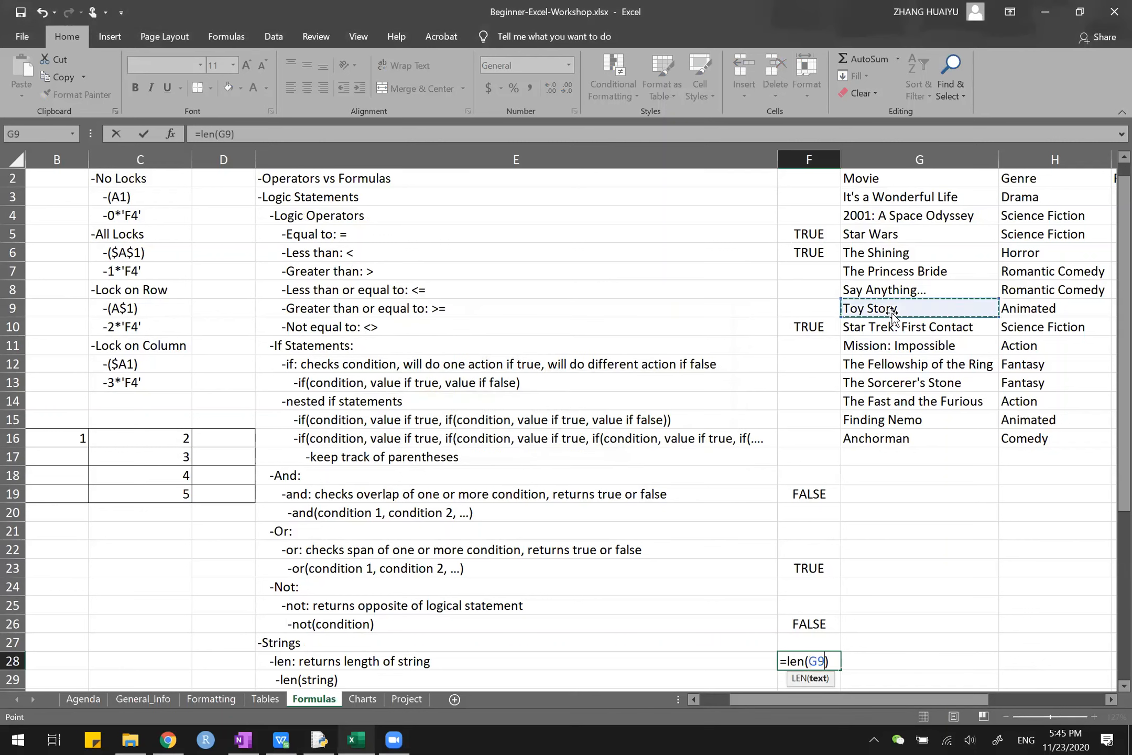
pyautogui.scroll(-1, 781, 481)
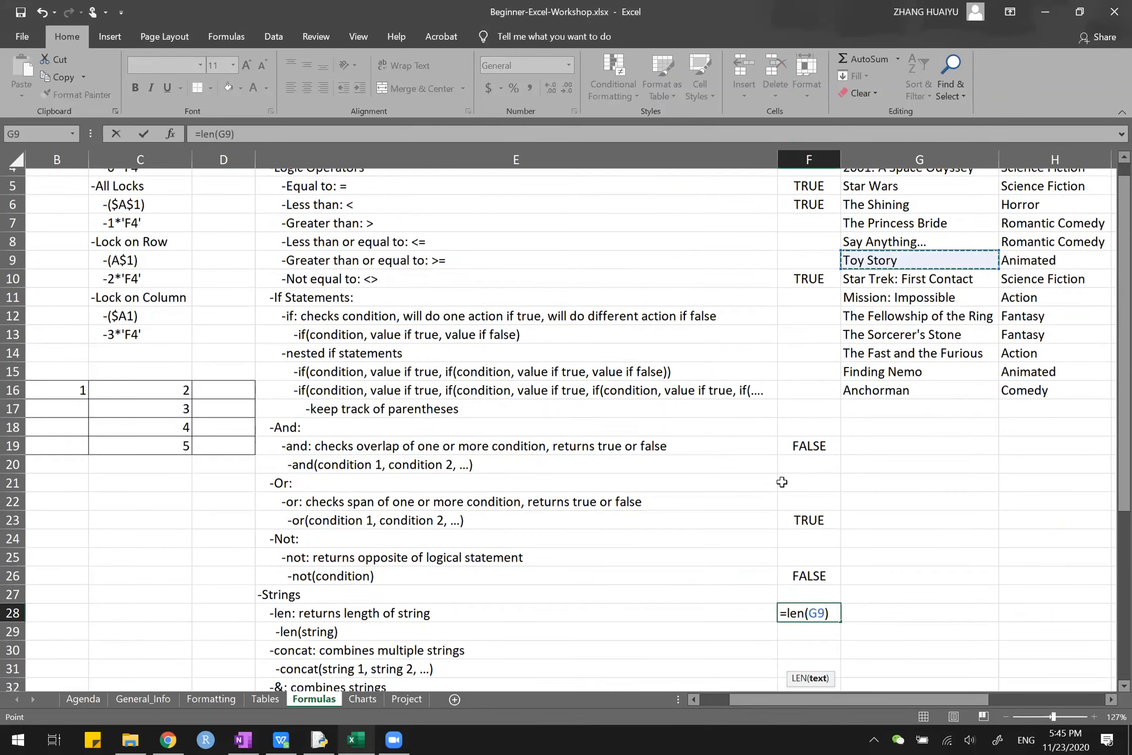
pyautogui.press('Return')
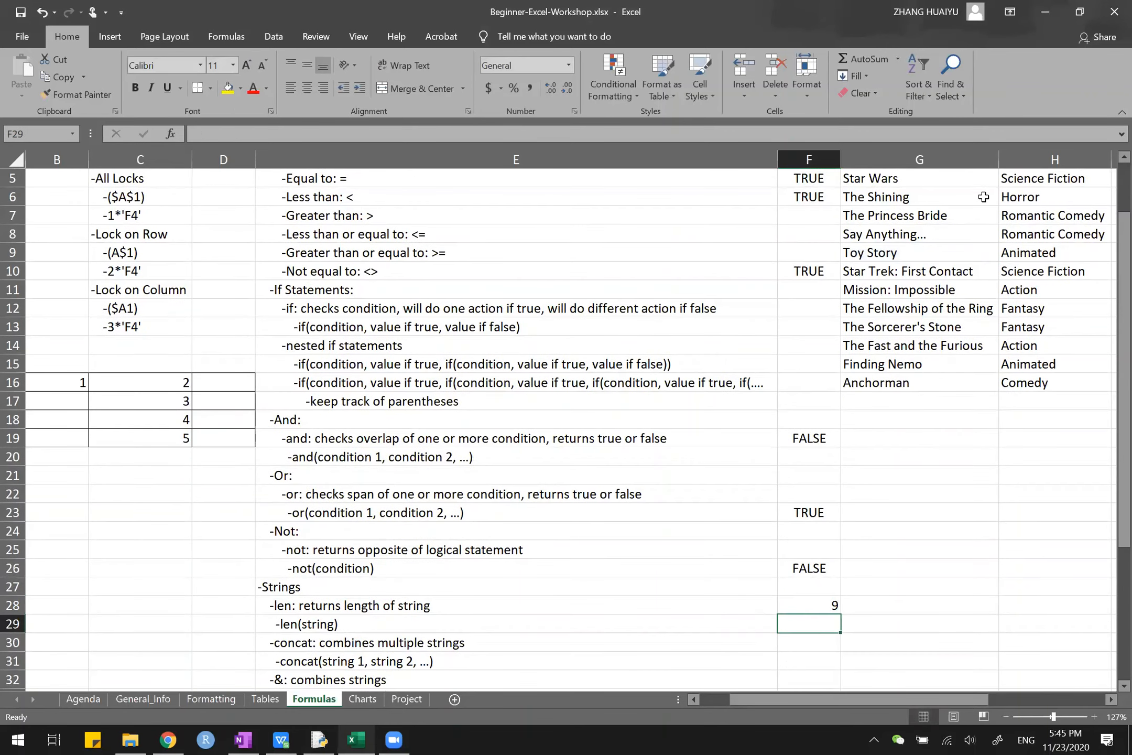
# - Change the movie title in cell G9 to Toy Story 3 and check the LEN formula in F28
pyautogui.click(868, 254)
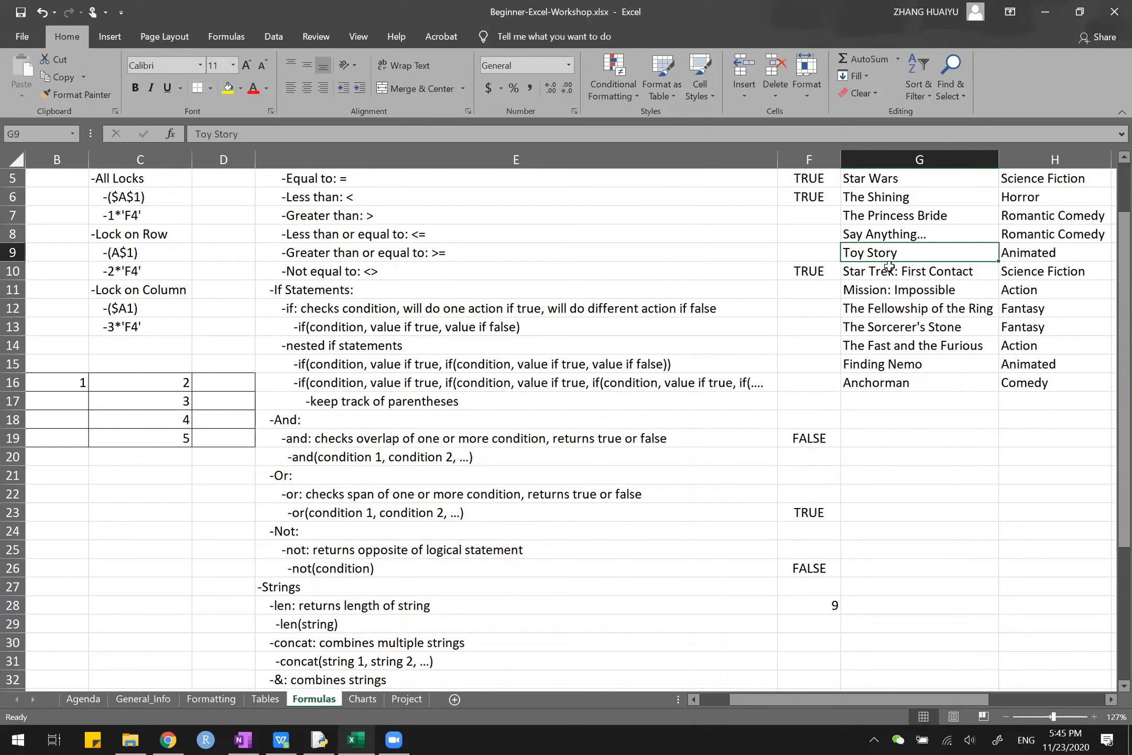
pyautogui.doubleClick(899, 254)
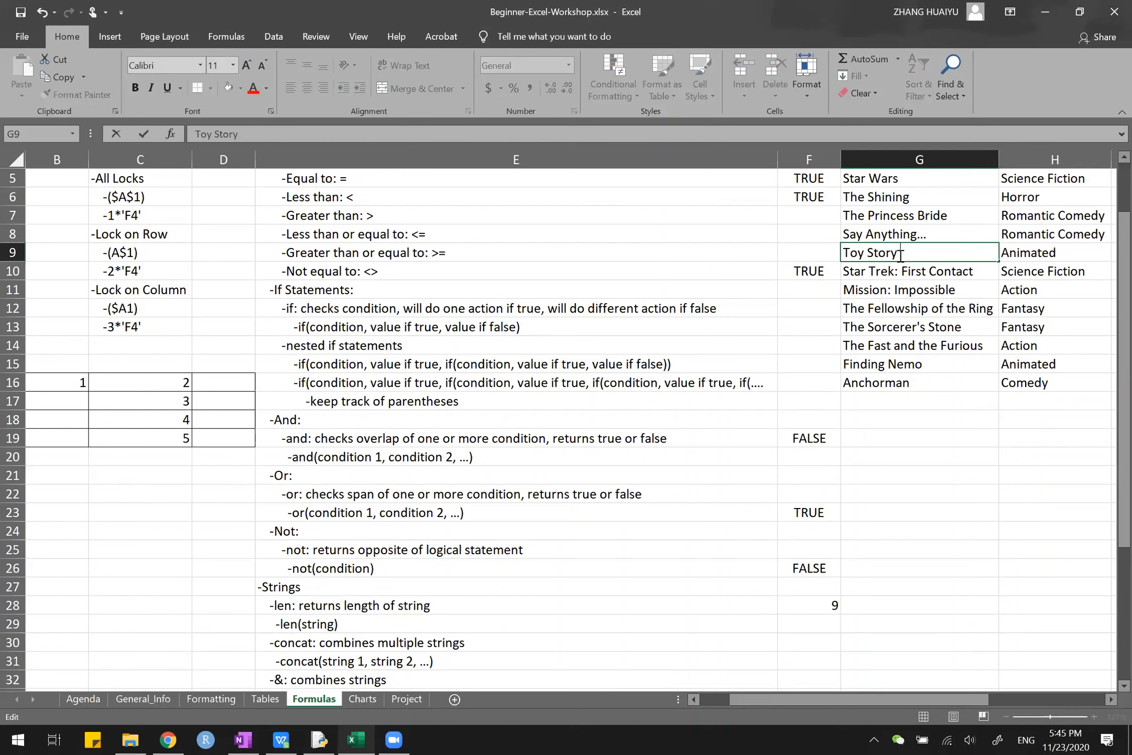
pyautogui.write('3')
pyautogui.press('Return')
pyautogui.click(811, 609)
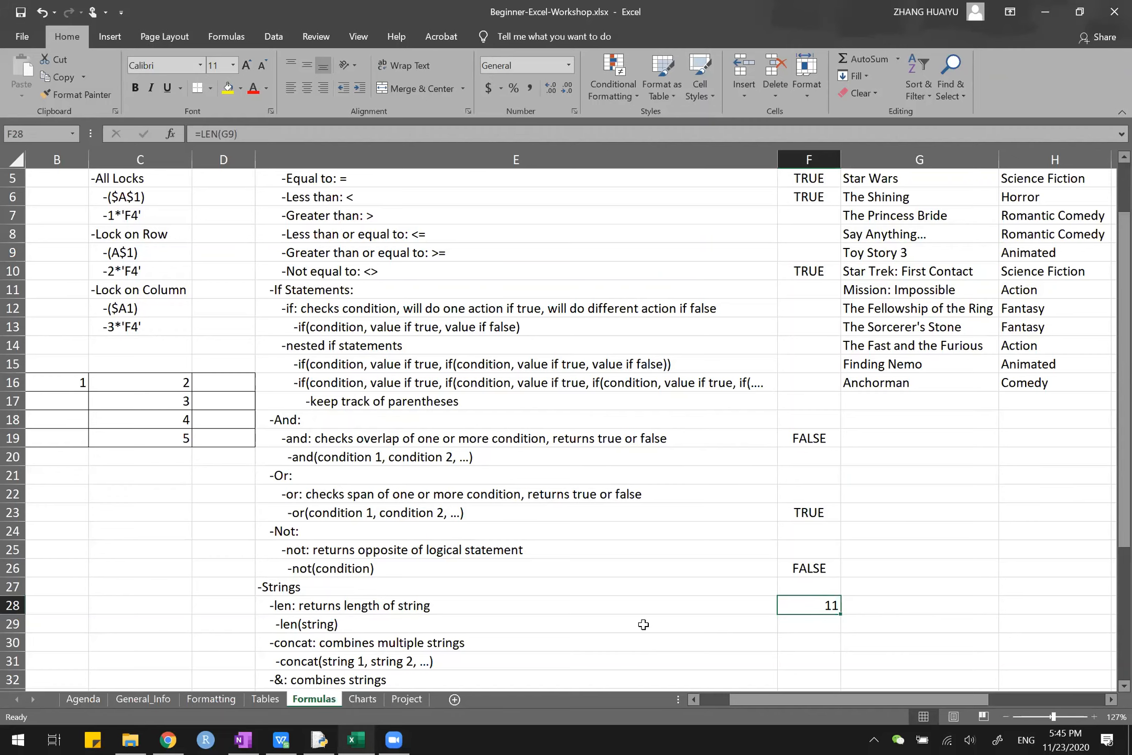
# - Examine the concat and & notes in E30:E33 and the columns of the movie table
pyautogui.scroll(-1, 643, 624)
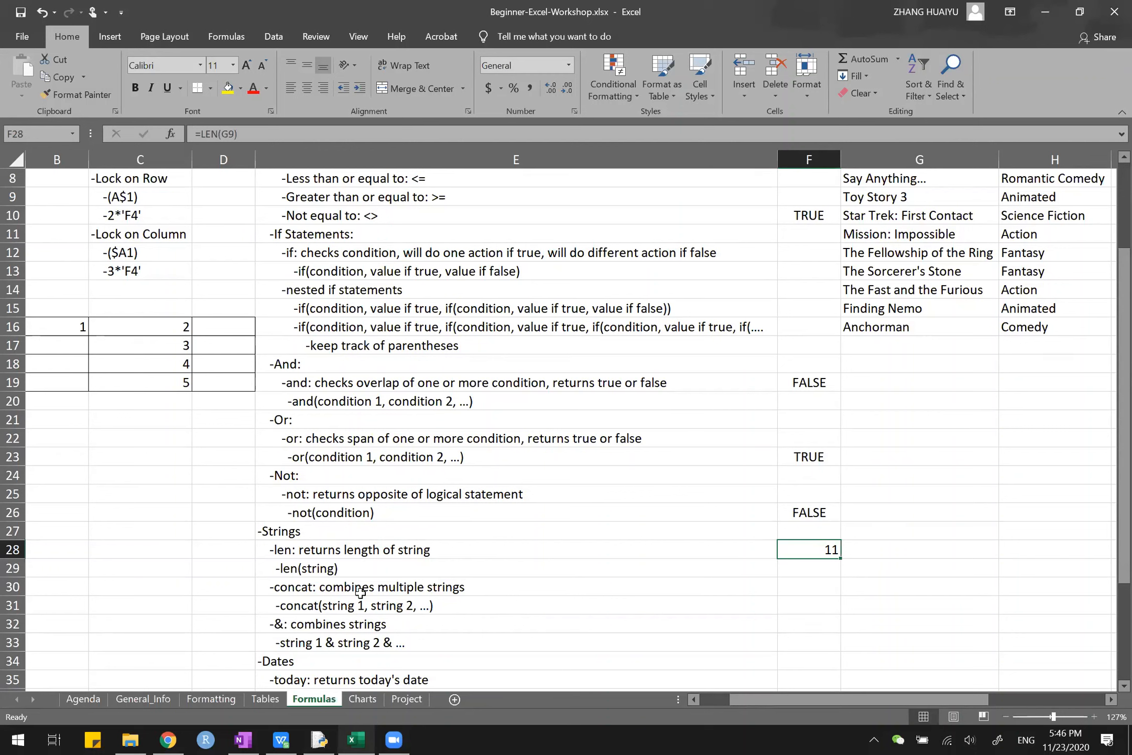
pyautogui.click(277, 626)
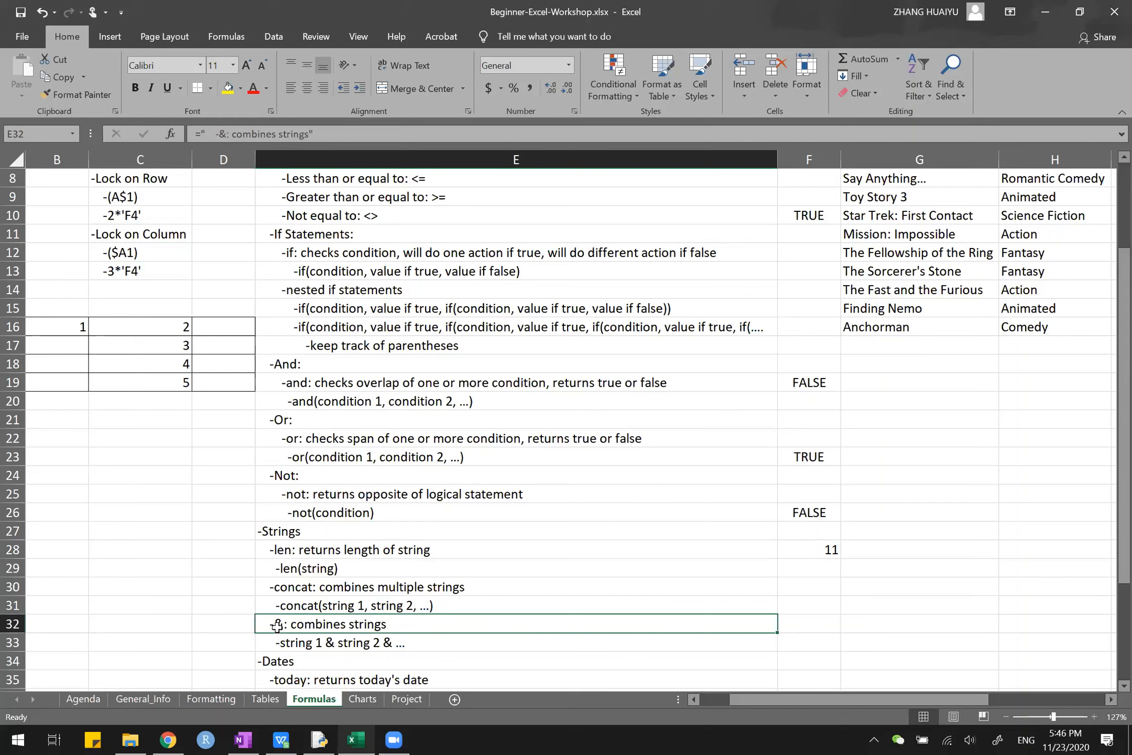
pyautogui.click(326, 588)
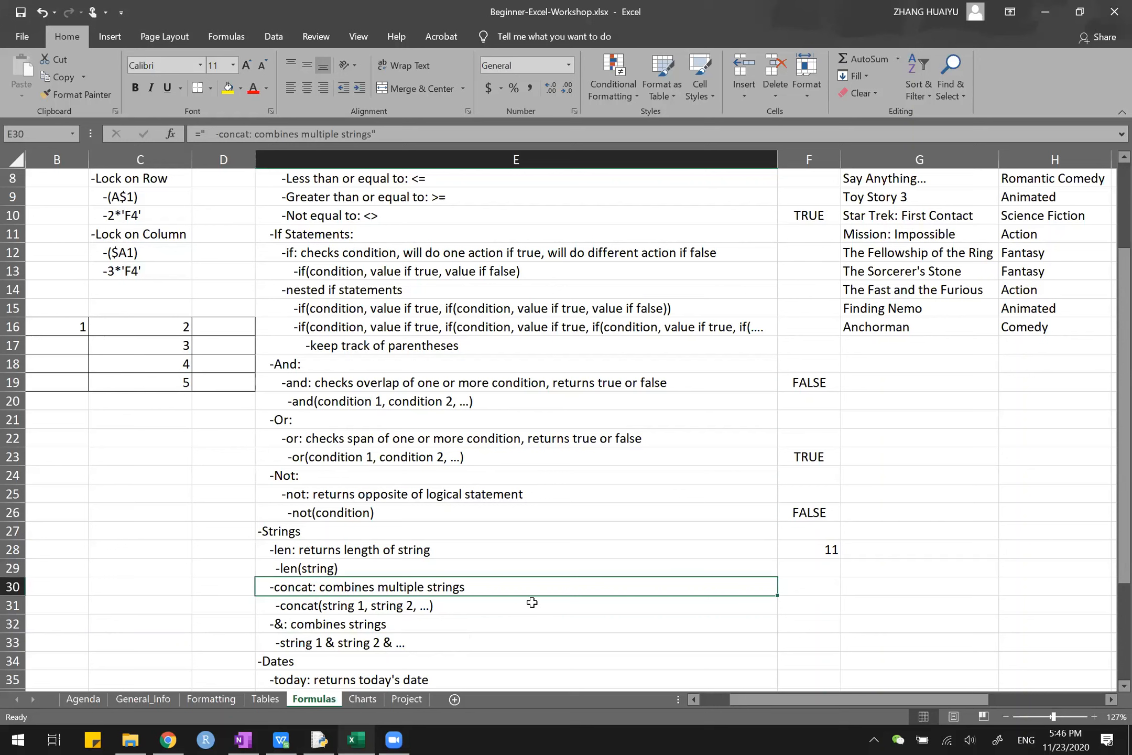
pyautogui.click(789, 610)
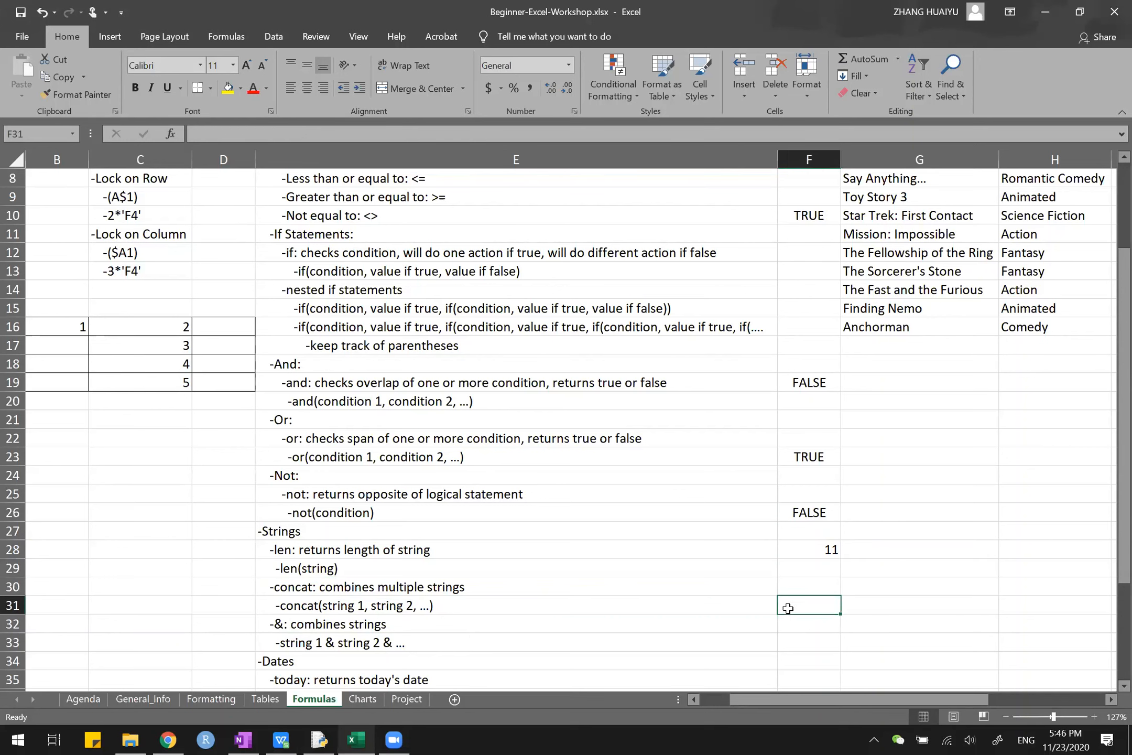
pyautogui.moveTo(373, 644); pyautogui.dragTo(381, 587)
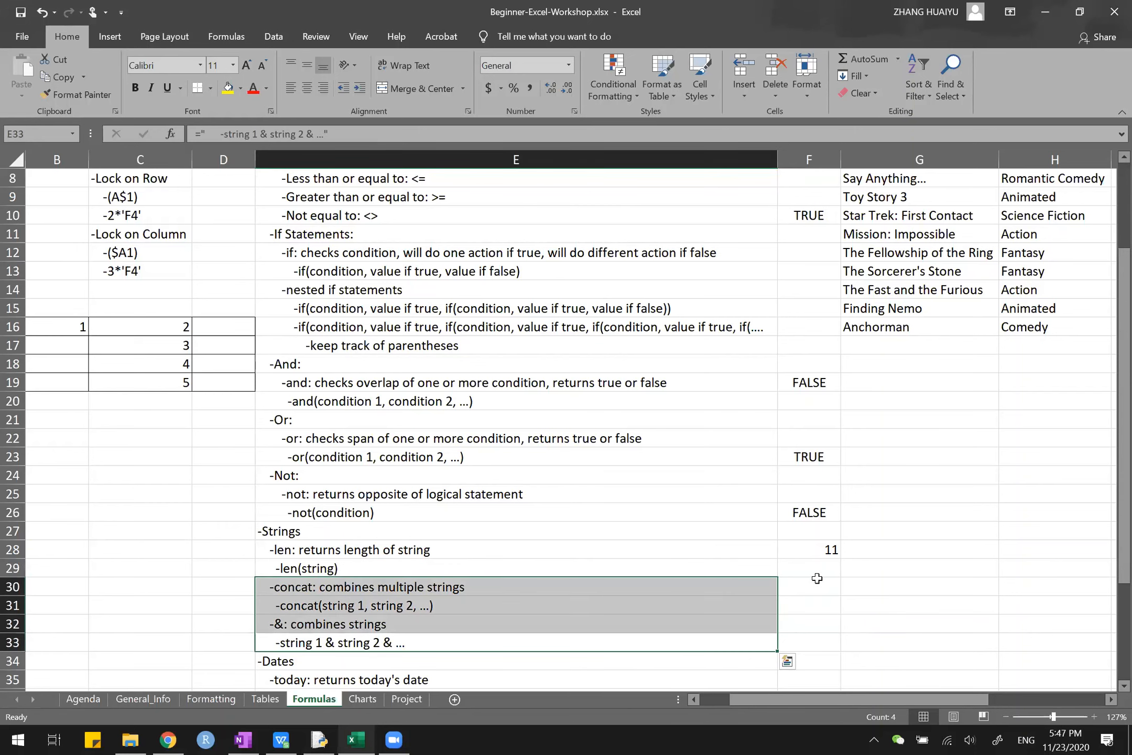
pyautogui.hscroll(2, 814, 578)
pyautogui.scroll(1, 813, 579)
pyautogui.hscroll(2, 816, 578)
pyautogui.scroll(3, 816, 578)
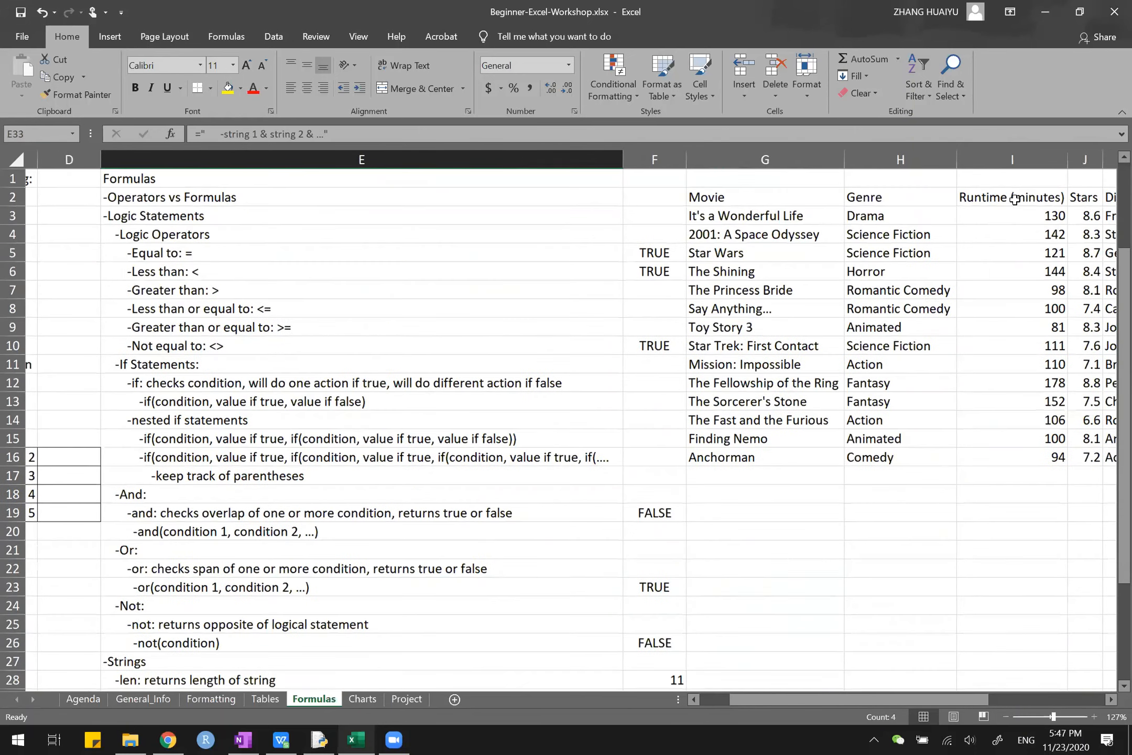
# - Look over the movie table and the string and date notes in column E
pyautogui.moveTo(726, 198); pyautogui.dragTo(1079, 422)
pyautogui.click(942, 545)
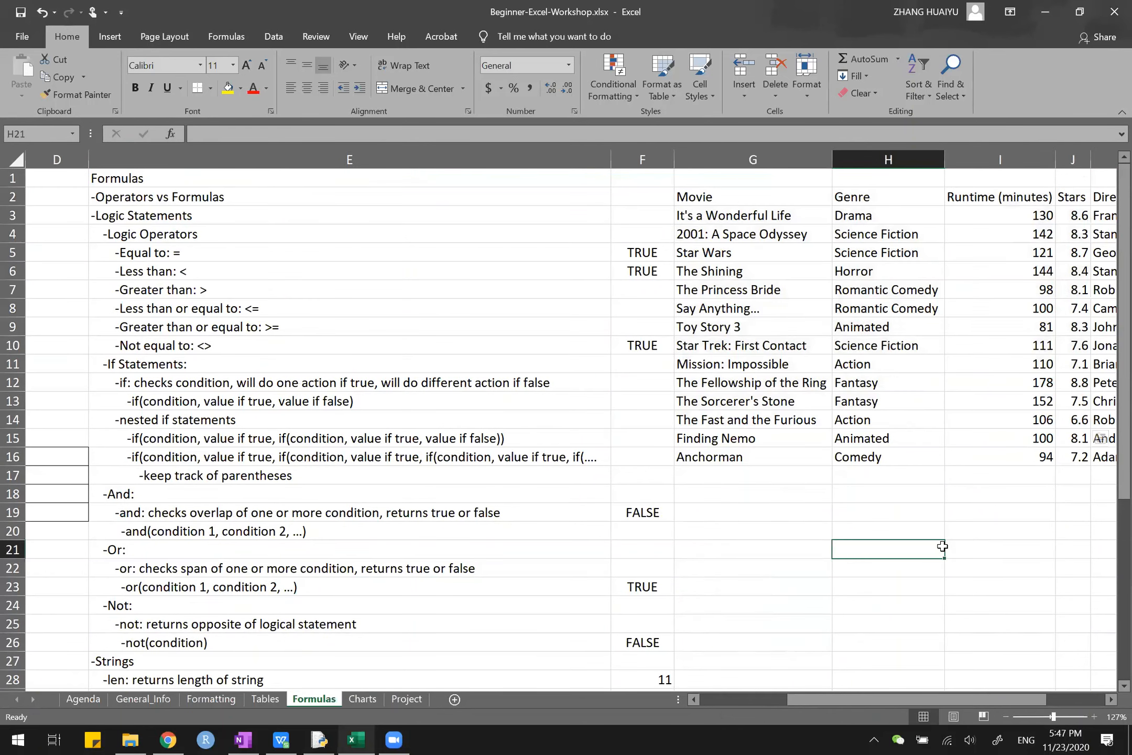
pyautogui.scroll(-2, 942, 545)
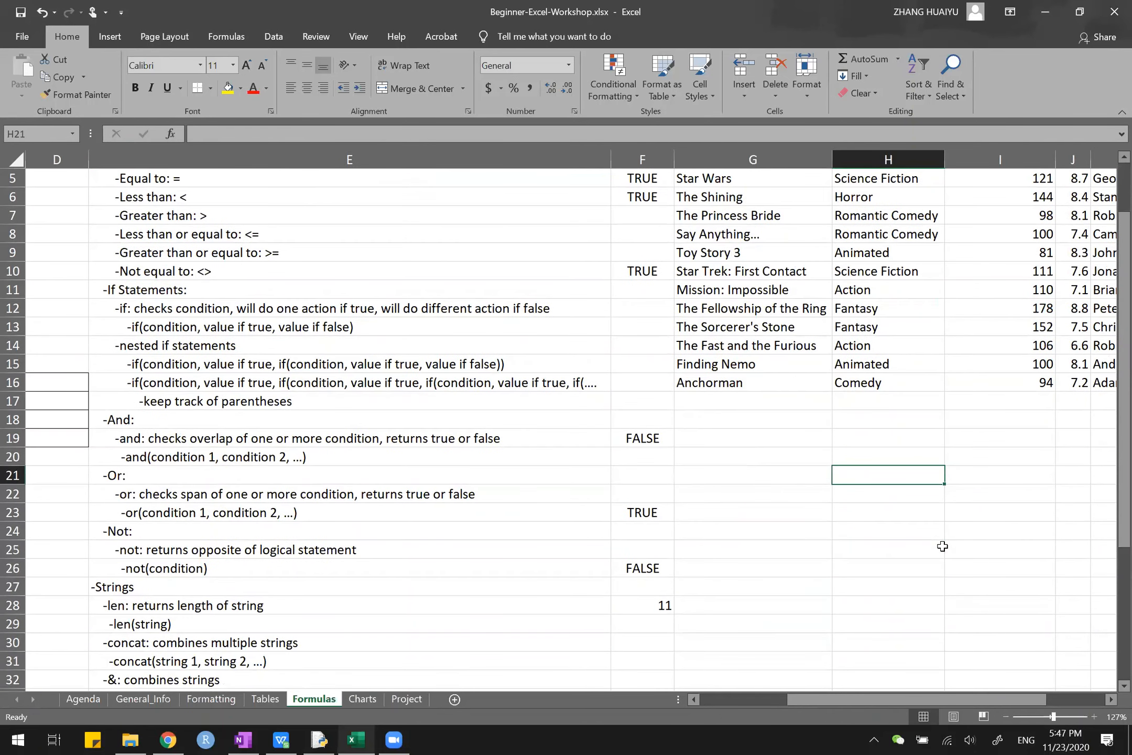
pyautogui.scroll(-3, 661, 488)
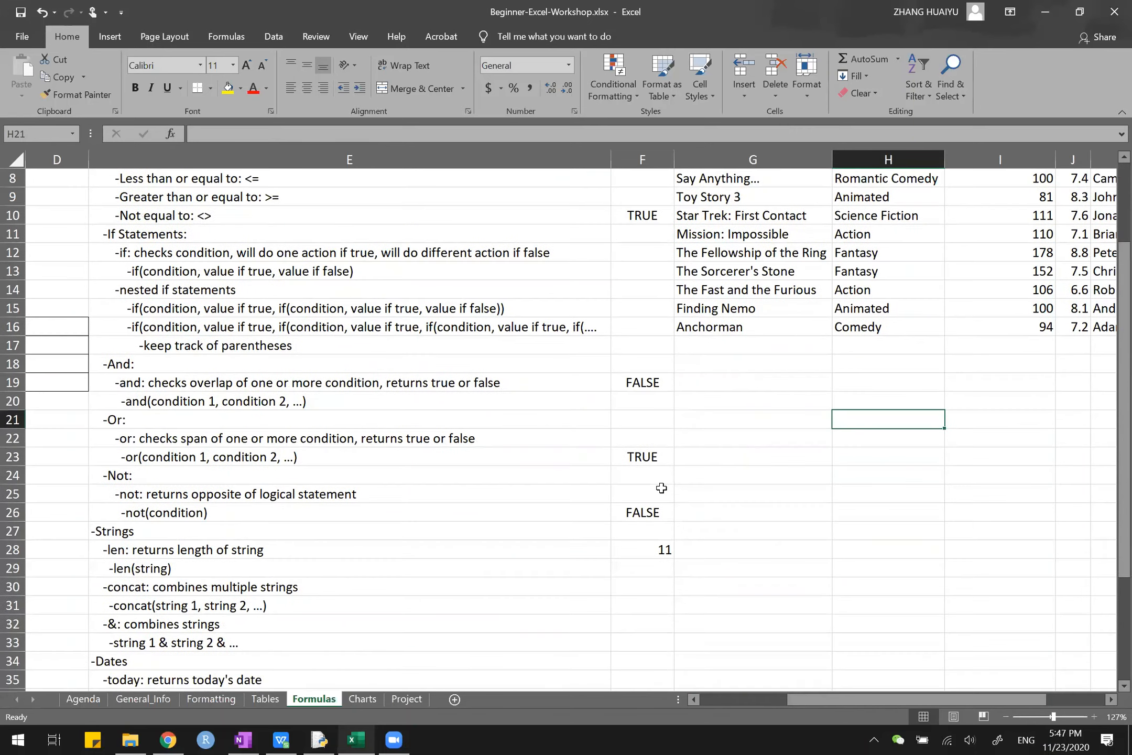
pyautogui.keyDown('ctrl'); pyautogui.scroll(-1, 661, 488); pyautogui.keyUp('ctrl')
pyautogui.keyDown('ctrl'); pyautogui.scroll(-1, 661, 488); pyautogui.keyUp('ctrl')
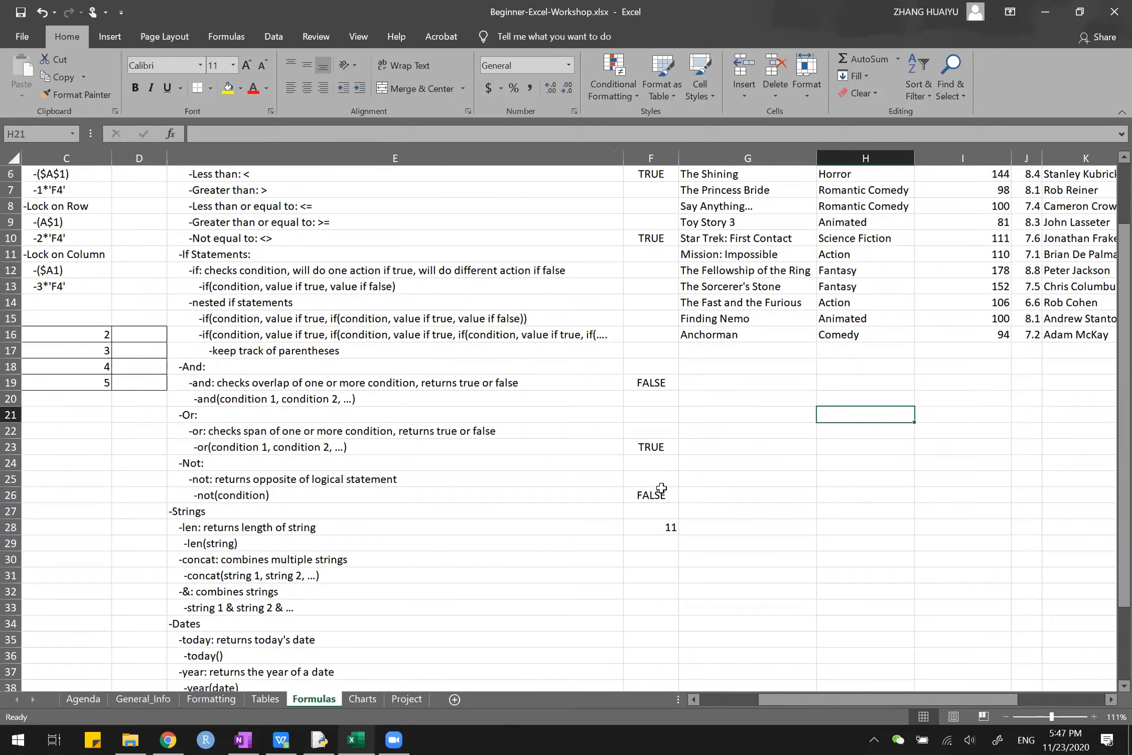
pyautogui.scroll(-2, 660, 487)
pyautogui.scroll(4, 681, 393)
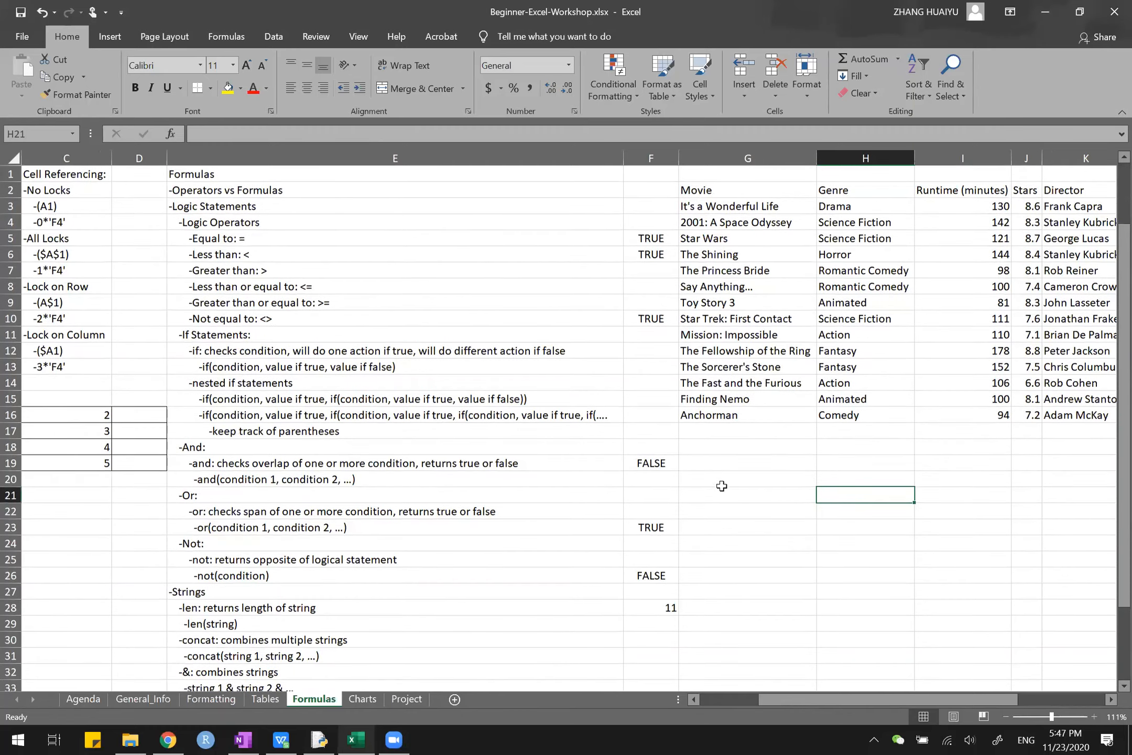
pyautogui.scroll(-1, 693, 462)
pyautogui.scroll(2, 692, 462)
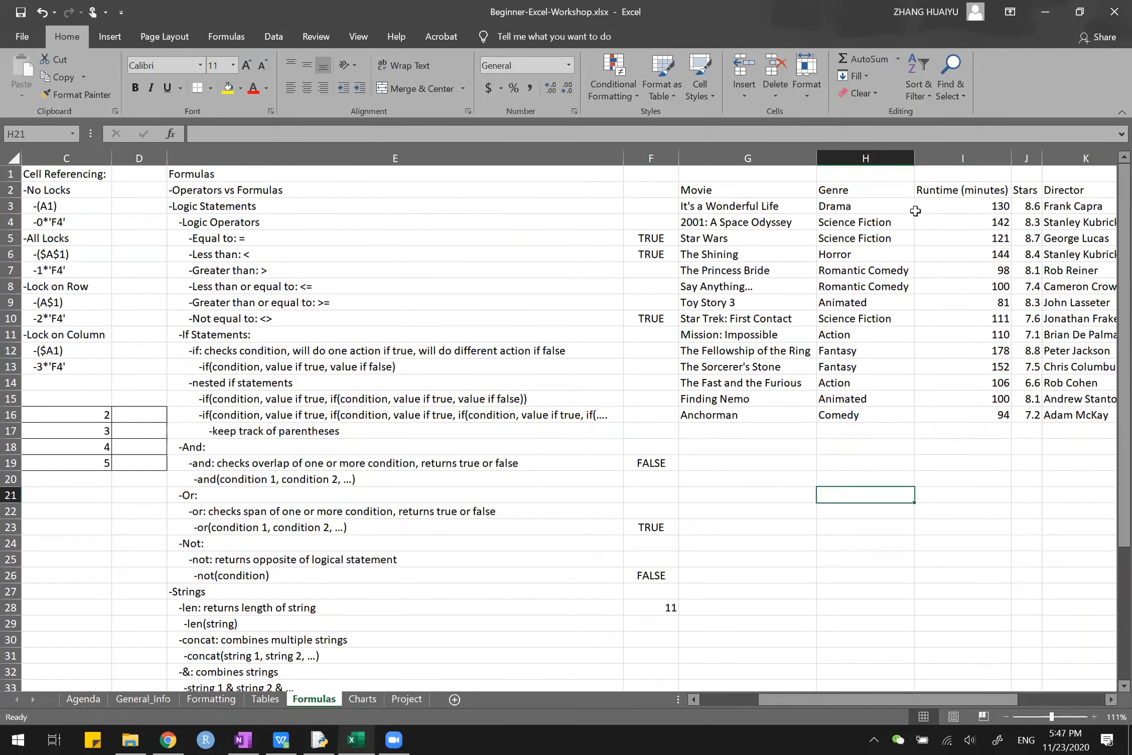
# - Insert a blank column between the Genre and Runtime (minutes) columns
pyautogui.rightClick(954, 158)
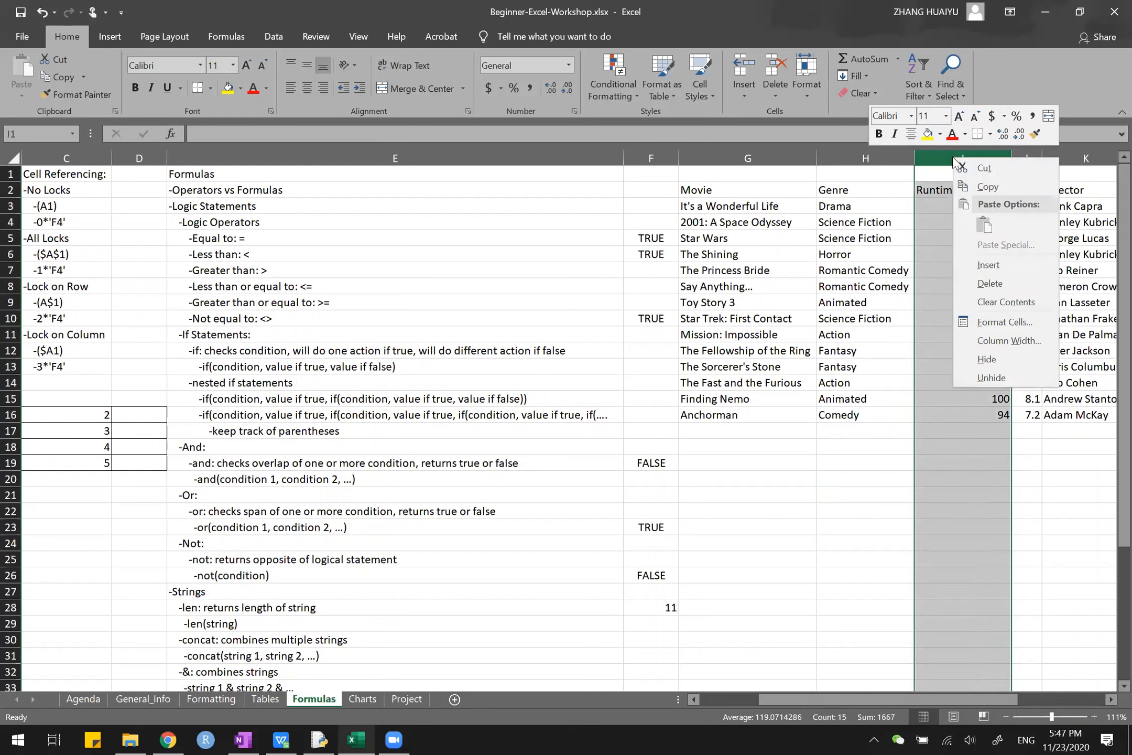
pyautogui.click(1001, 267)
# - Enter in cell I3 a formula that joins the movie title in G3 with a space and opening parenthesis: = G3 & " ("
pyautogui.click(945, 210)
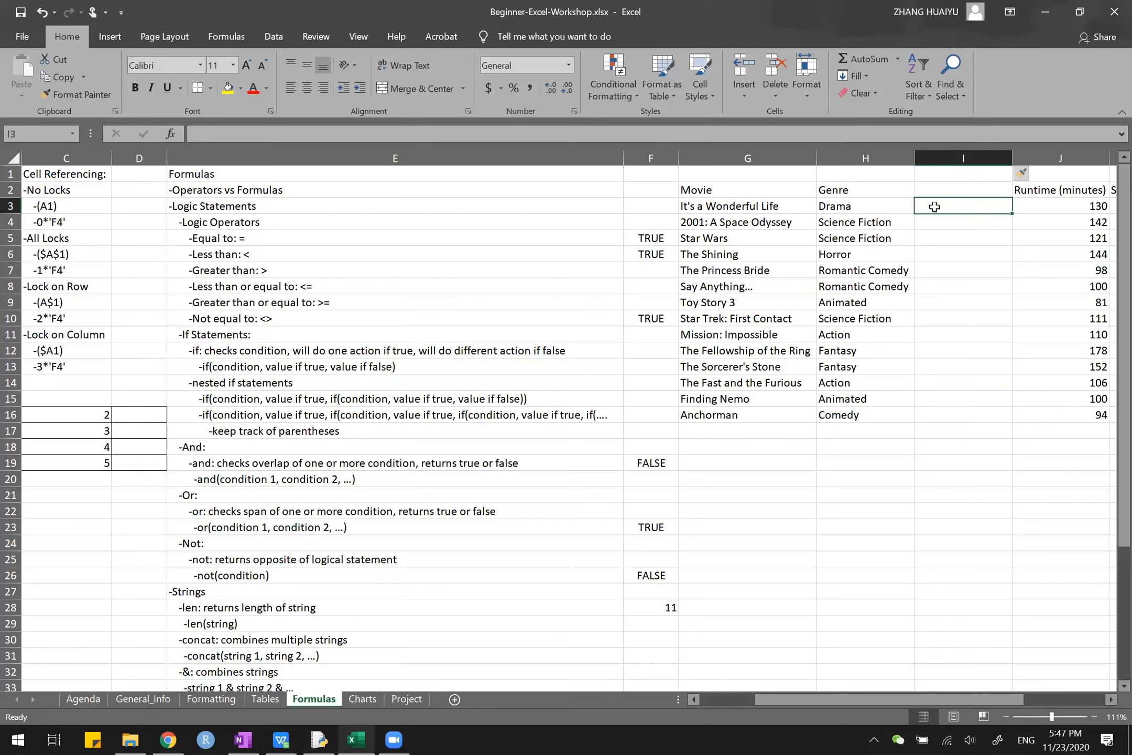
pyautogui.write('=')
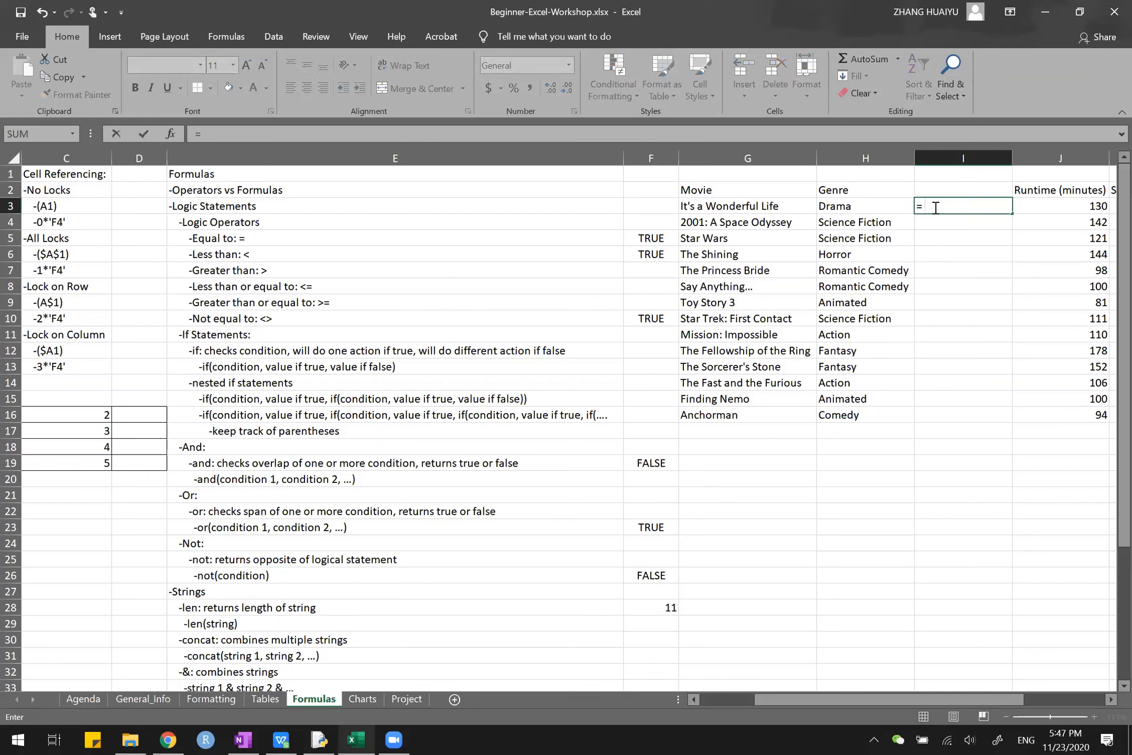
pyautogui.click(785, 207)
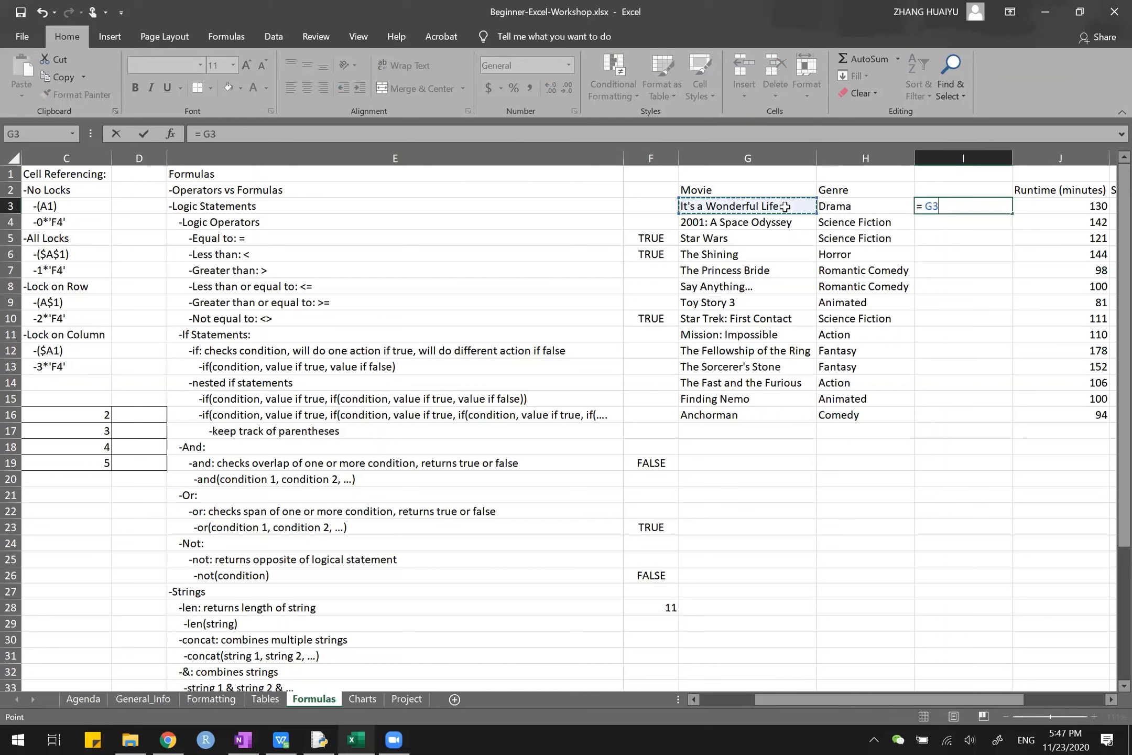
pyautogui.write('& " ("')
pyautogui.hotkey('shift', 'Left')
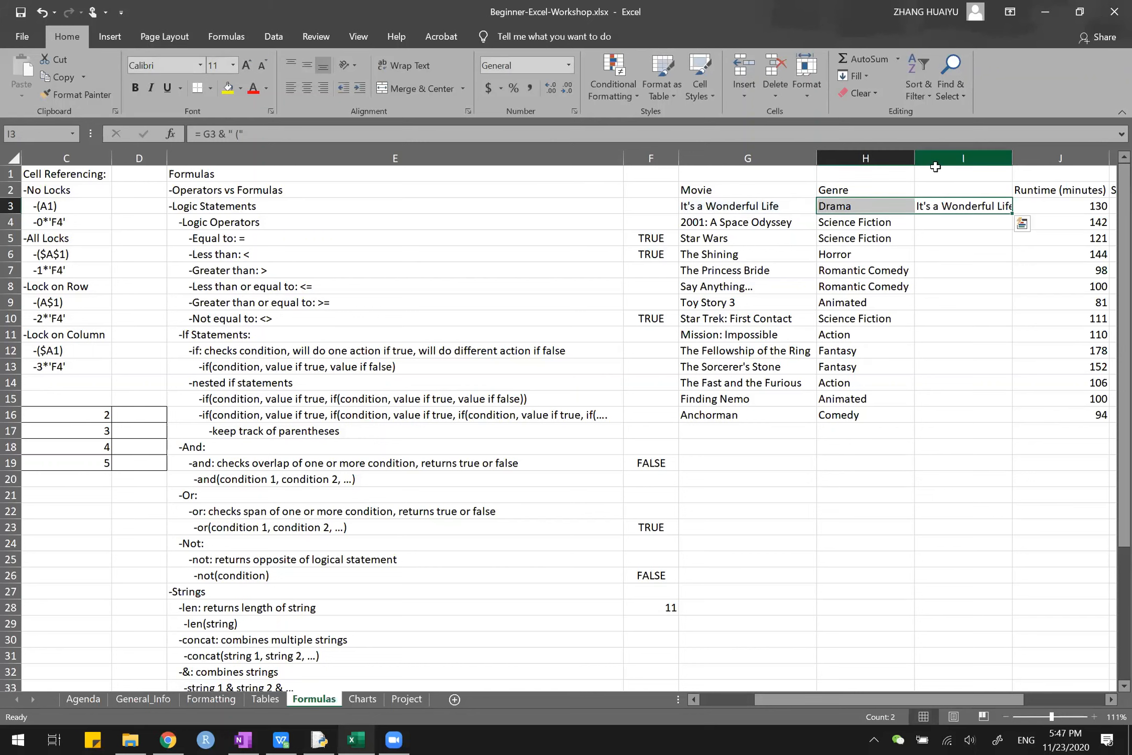
# - Extend the I3 formula with the genre and a closing parenthesis so it reads = G3 & " (" &H3 &")"
pyautogui.click(453, 135)
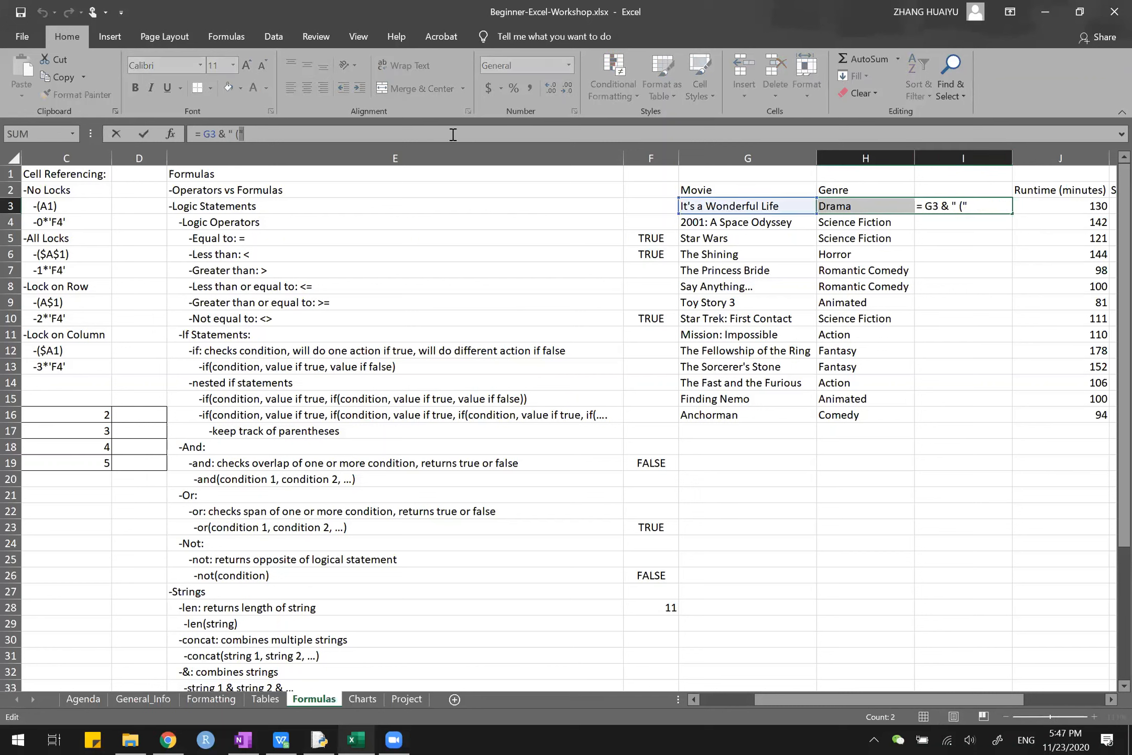
pyautogui.hotkey('shift', 'Left')
pyautogui.hotkey('shift', 'Left')
pyautogui.hotkey('shift', 'Left')
pyautogui.hotkey('shift', 'Right')
pyautogui.write('&')
pyautogui.click(839, 209)
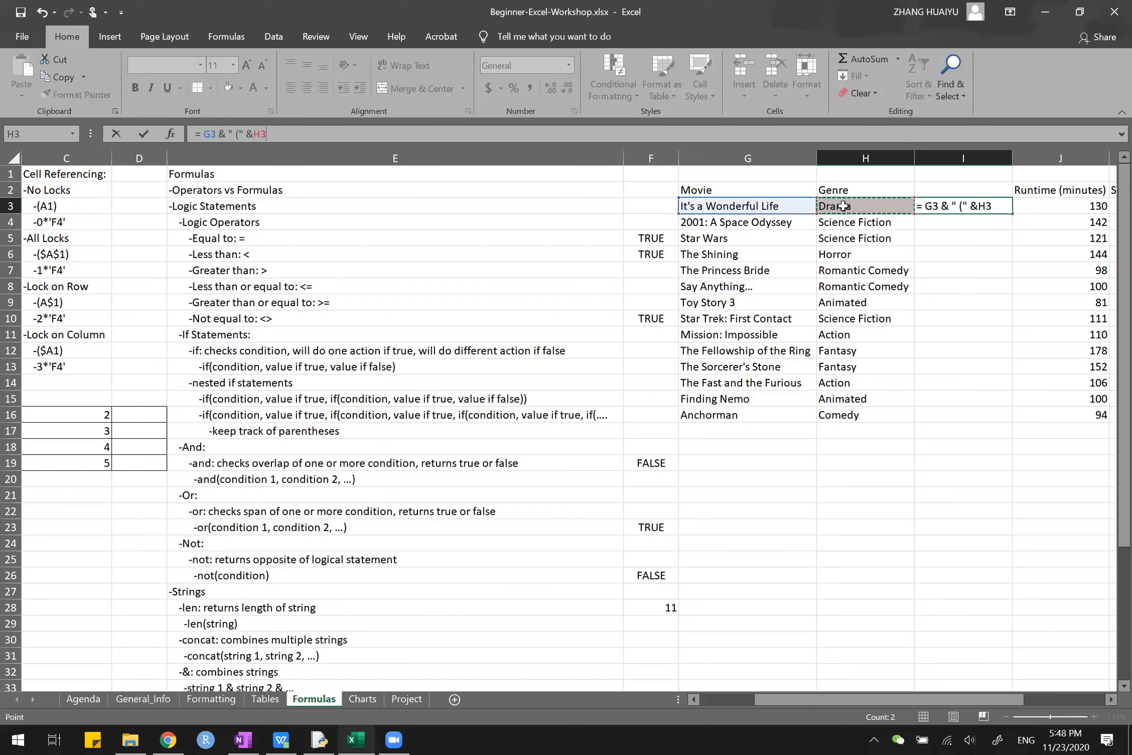
pyautogui.write('&")"')
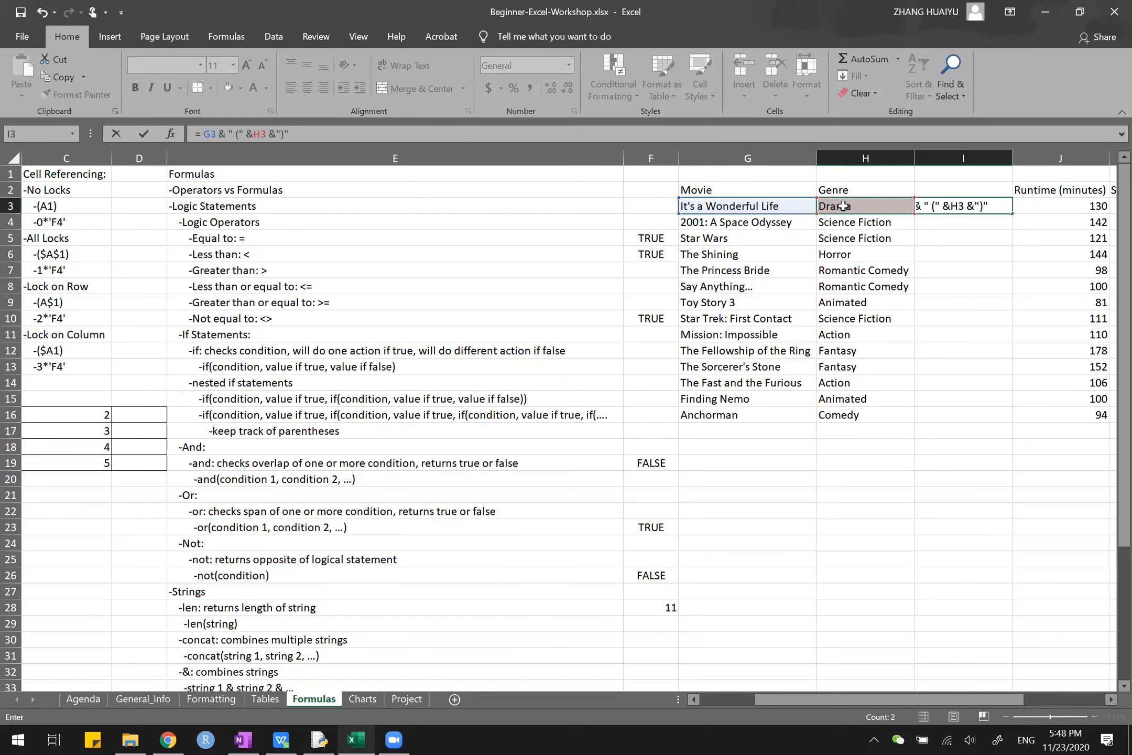
pyautogui.click(842, 206)
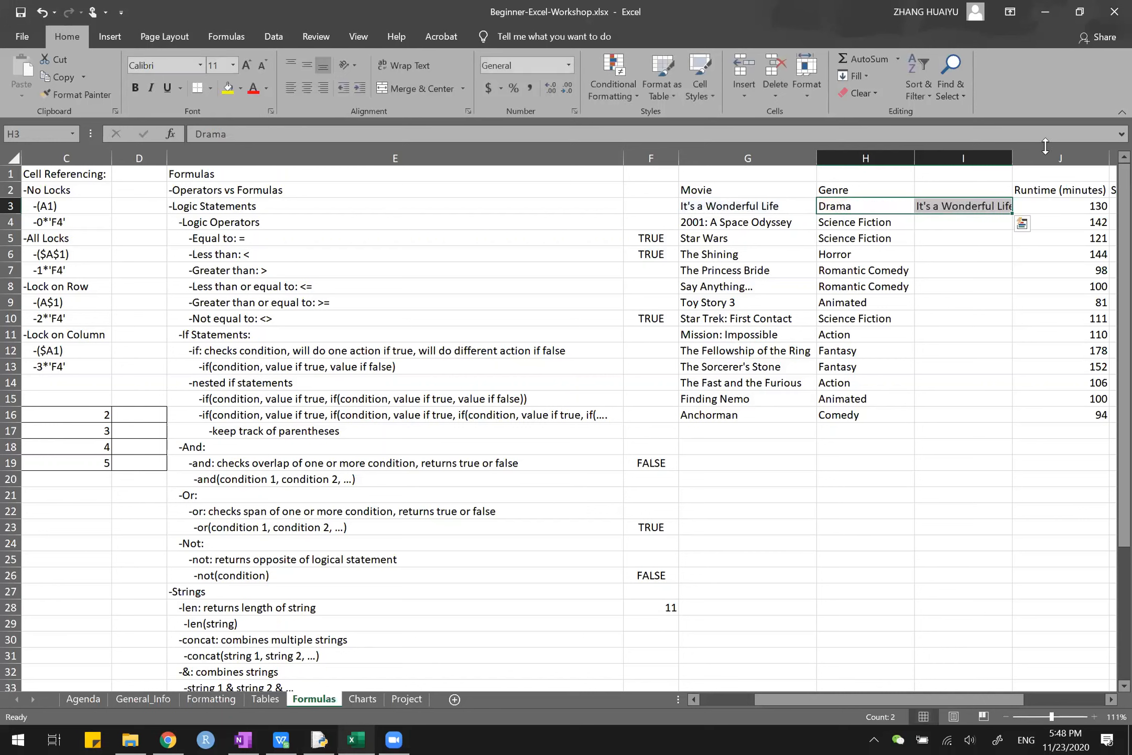
# - Fill the I3 formula down to I16 and autofit column I to the combined titles
pyautogui.doubleClick(1013, 155)
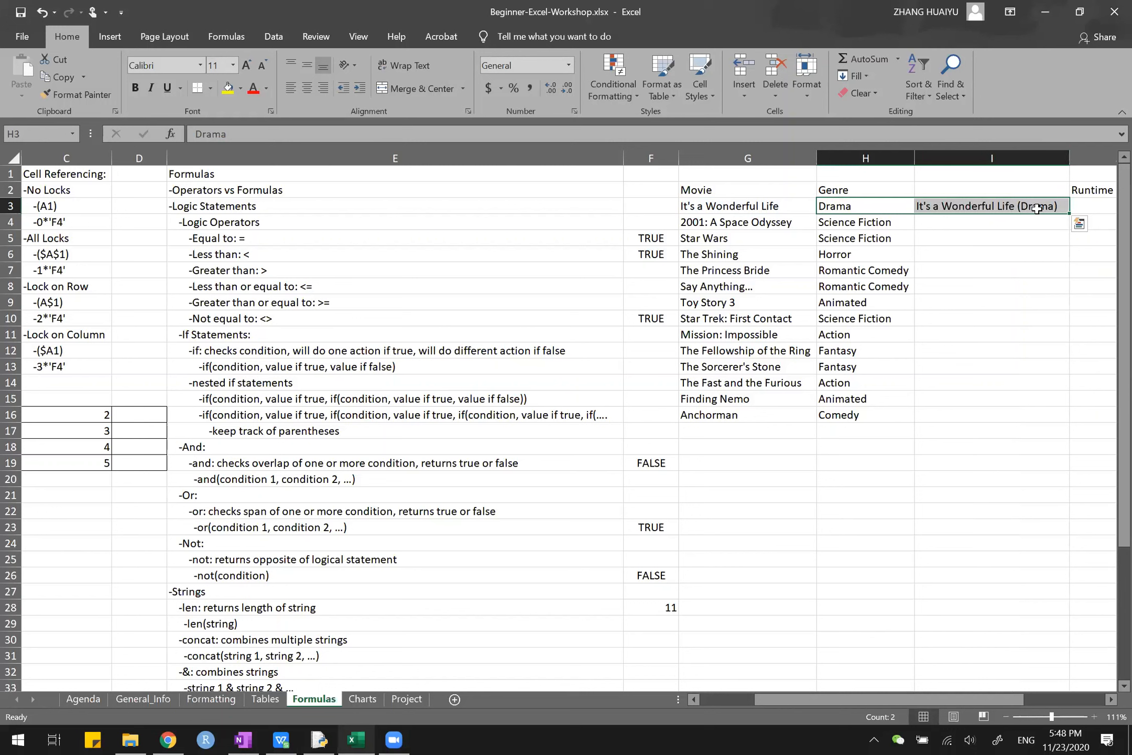
pyautogui.moveTo(1068, 214); pyautogui.dragTo(1018, 213)
pyautogui.click(1018, 212)
pyautogui.moveTo(1070, 214); pyautogui.dragTo(1070, 423)
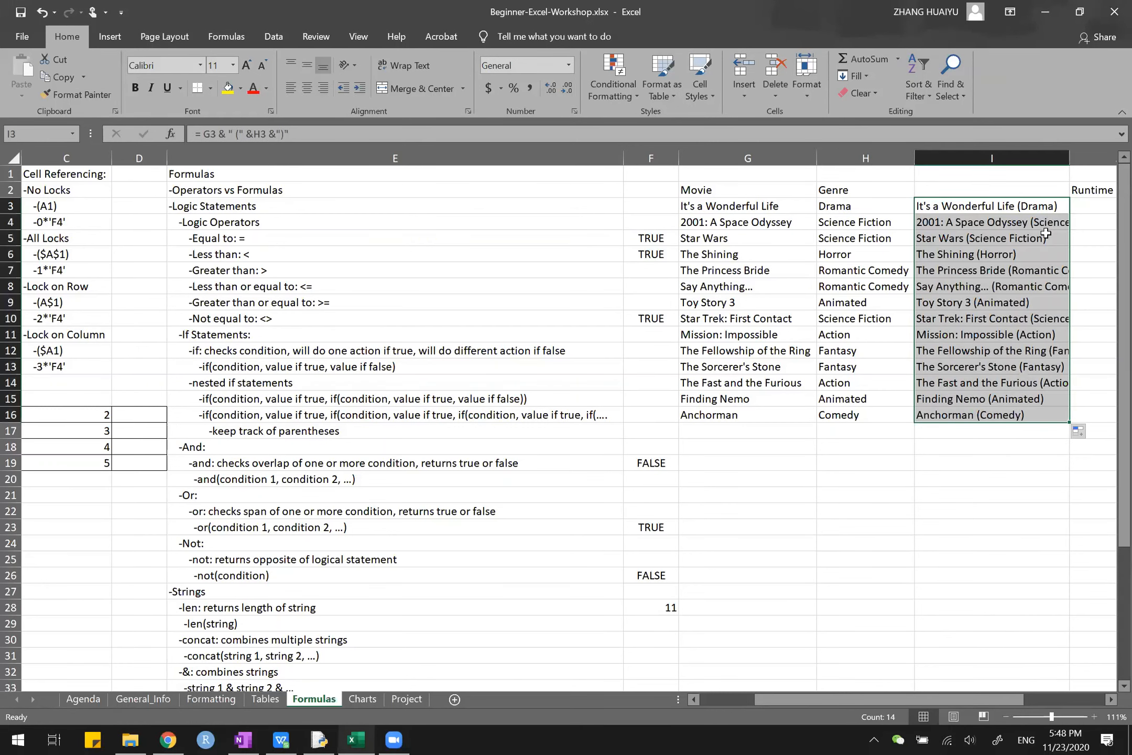
pyautogui.doubleClick(1069, 157)
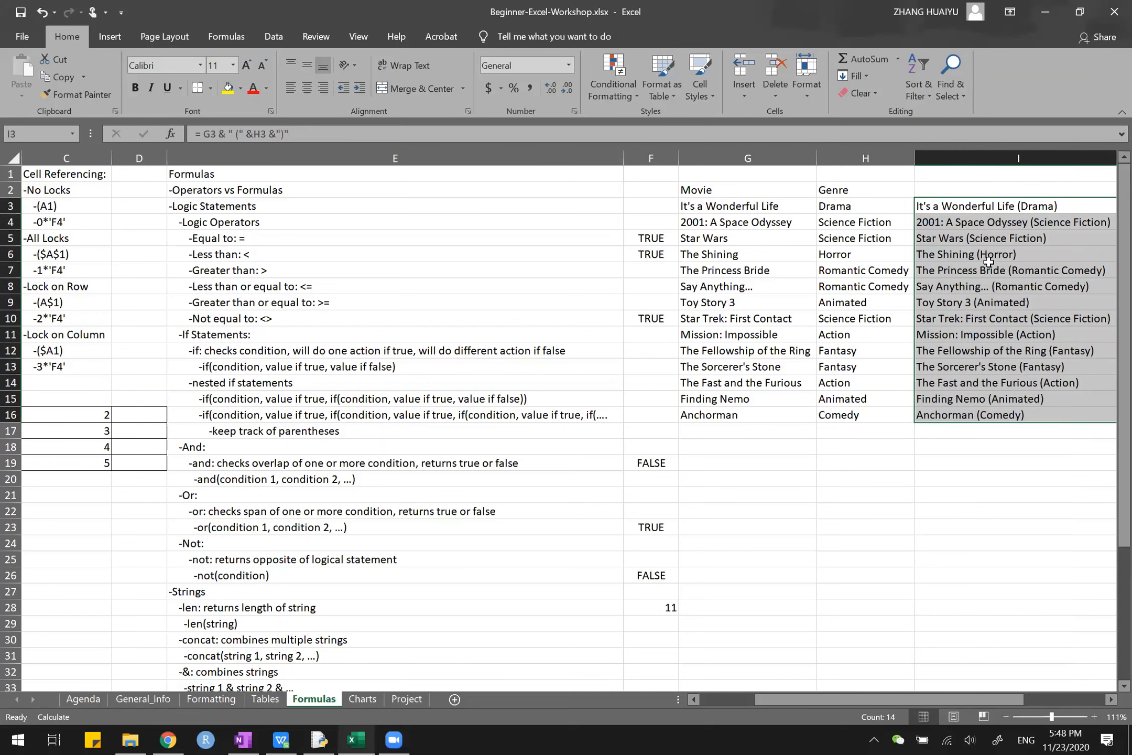
# - Review the combined titles in column I and the & formula in I3 without changing it
pyautogui.hscroll(3, 988, 262)
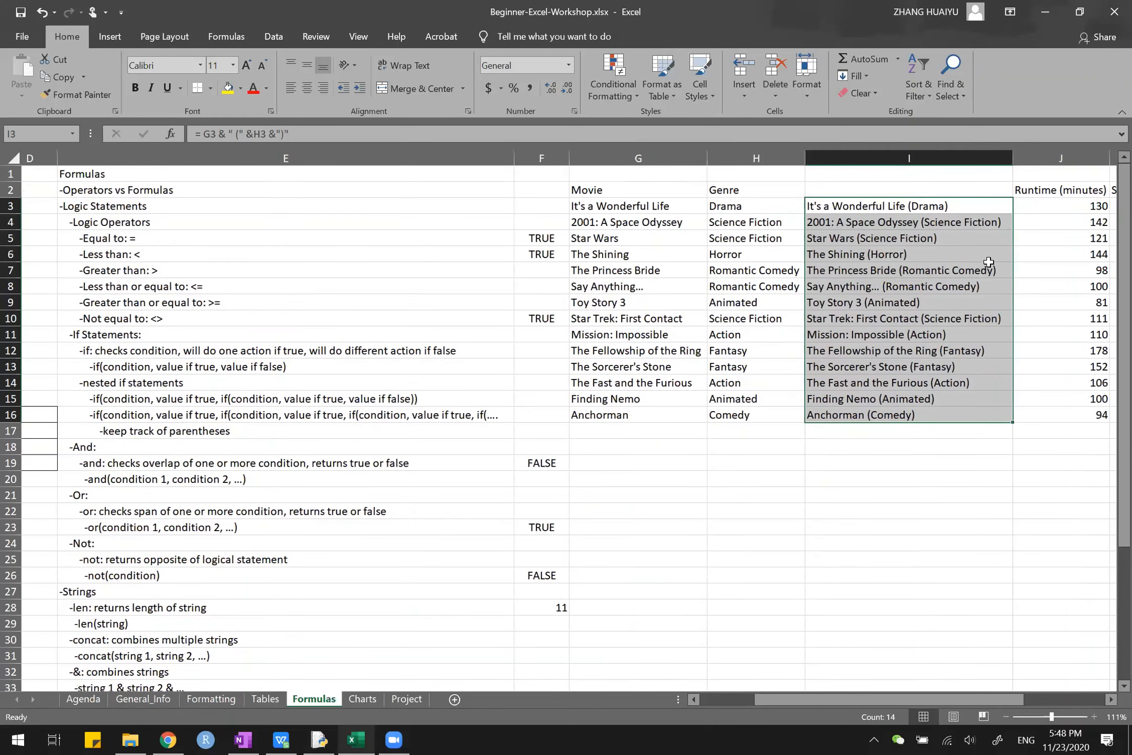
pyautogui.hscroll(-1, 989, 262)
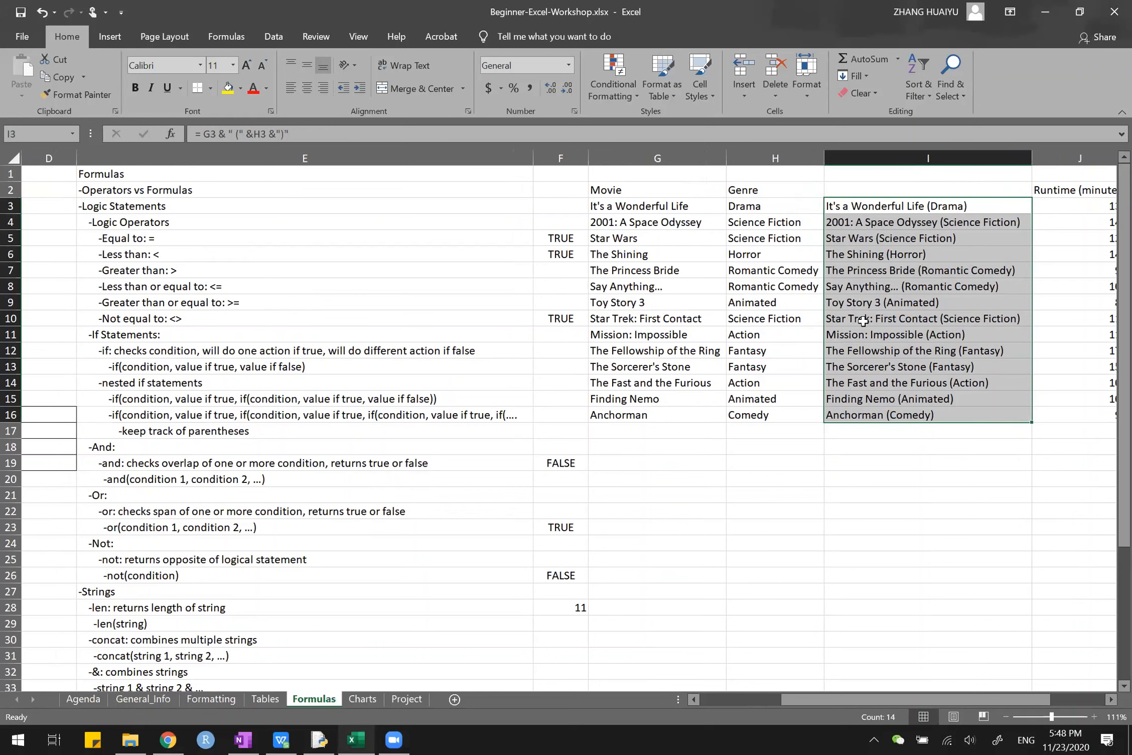
pyautogui.hscroll(-3, 863, 321)
pyautogui.hscroll(3, 863, 321)
pyautogui.click(226, 133)
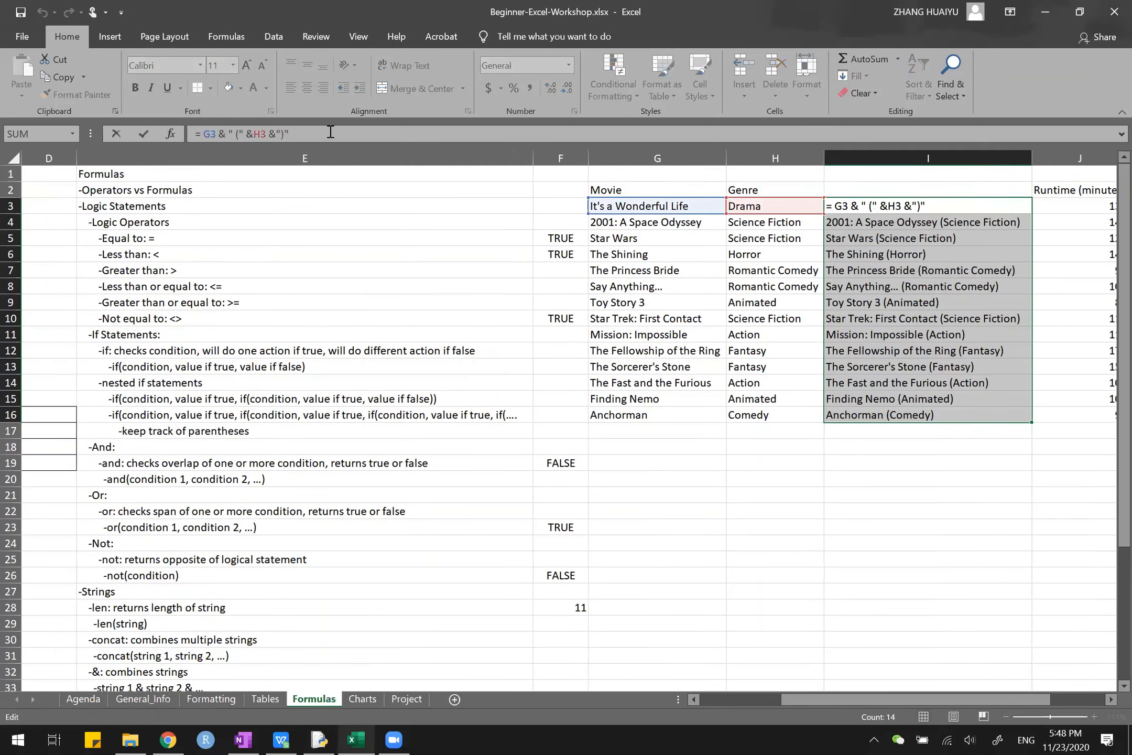
pyautogui.click(843, 258)
pyautogui.press('Escape')
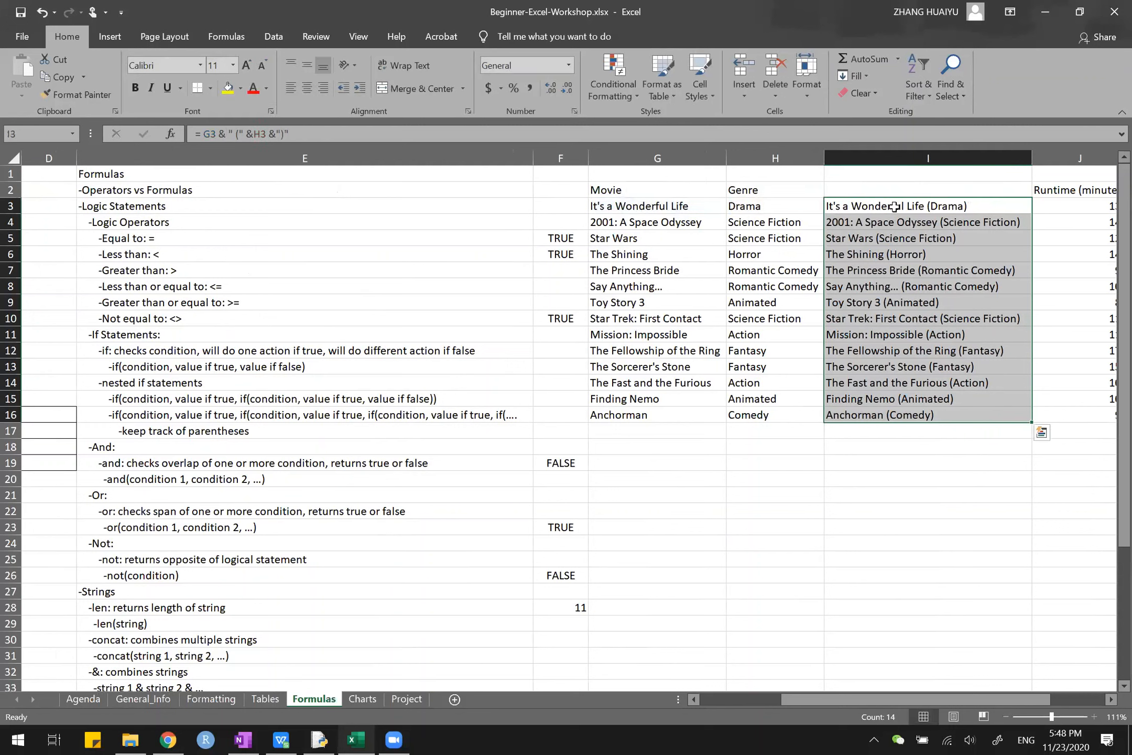
# - Replace the & expression in I3 with the start of a CONCATENATE function
pyautogui.click(894, 206)
pyautogui.moveTo(288, 134); pyautogui.dragTo(206, 134)
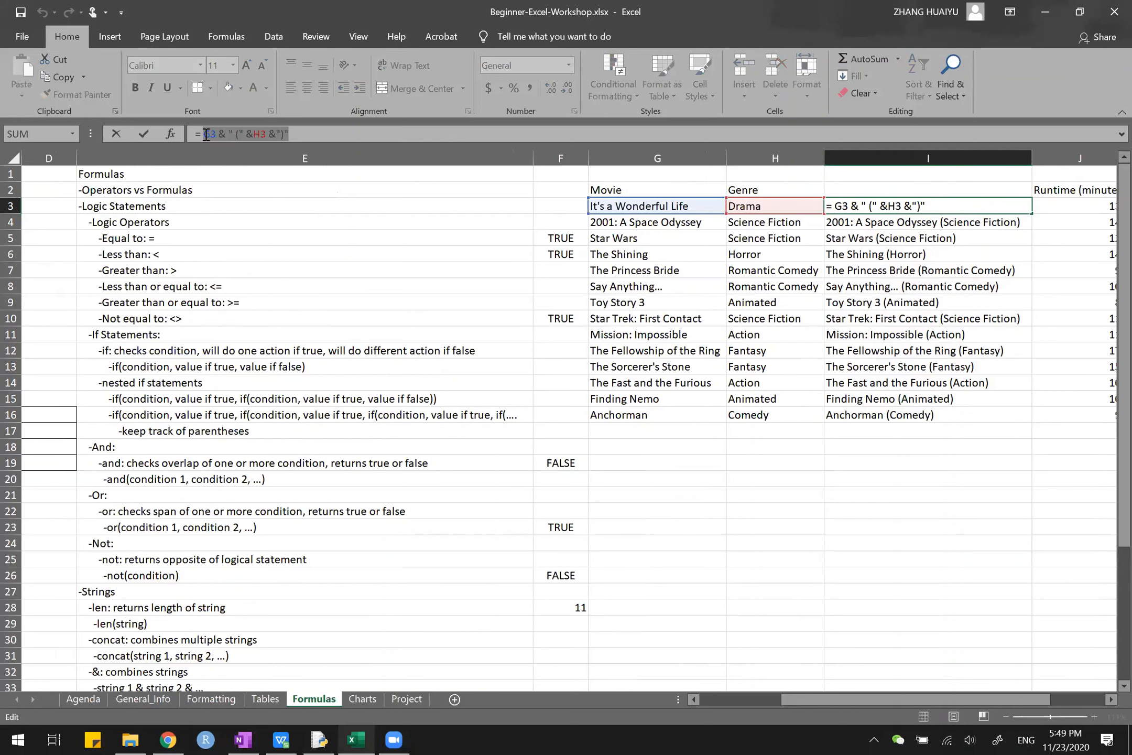
pyautogui.write('conca')
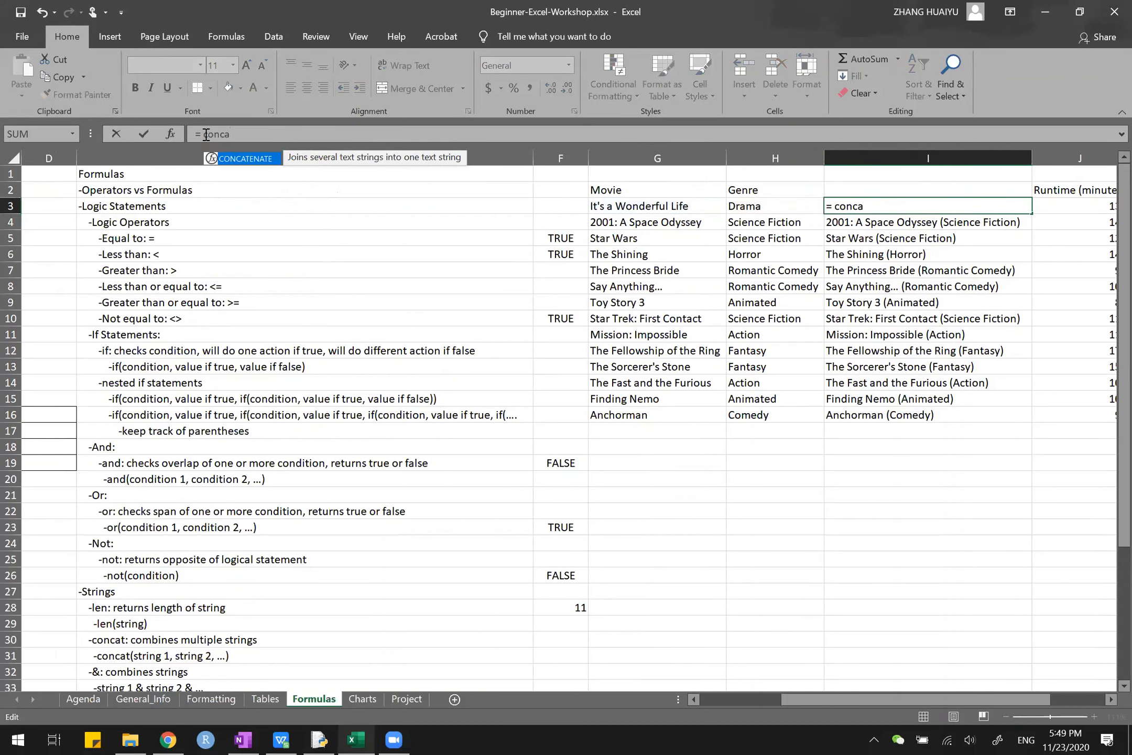
pyautogui.press('BackSpace')
pyautogui.press('BackSpace')
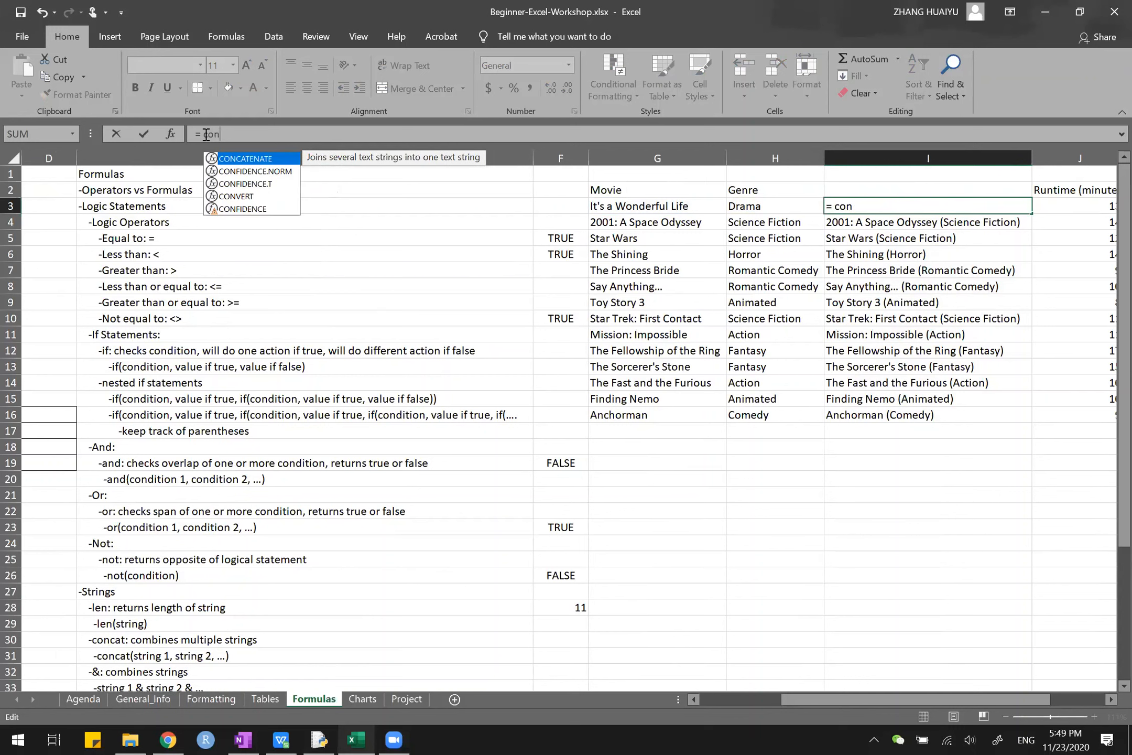
pyautogui.press('Tab')
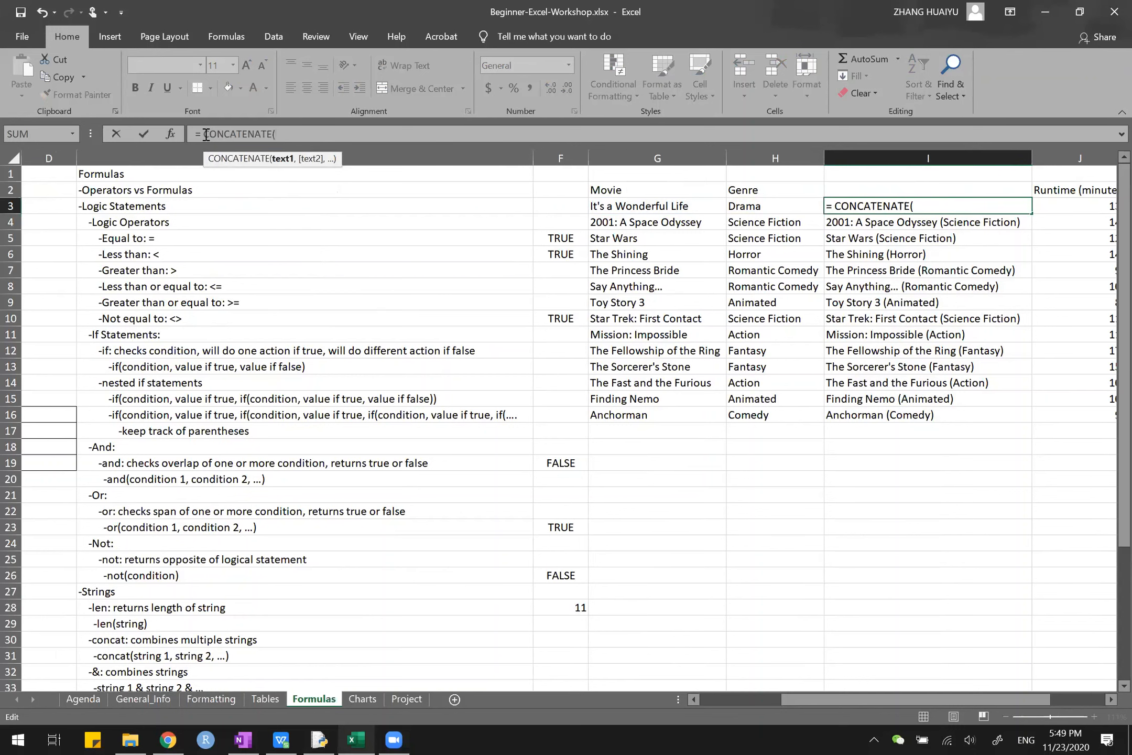
# - Complete the I3 formula as = CONCATENATE(G3, " (", H3, ")") and confirm it
pyautogui.scroll(-4, 336, 275)
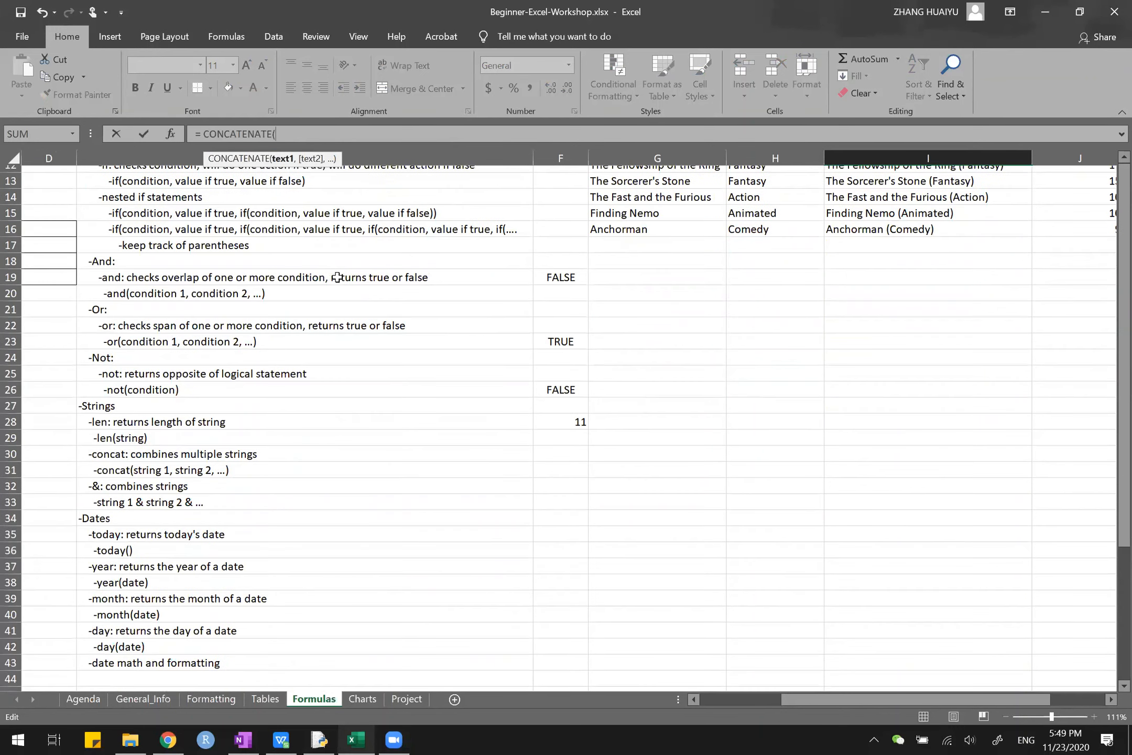
pyautogui.scroll(4, 337, 277)
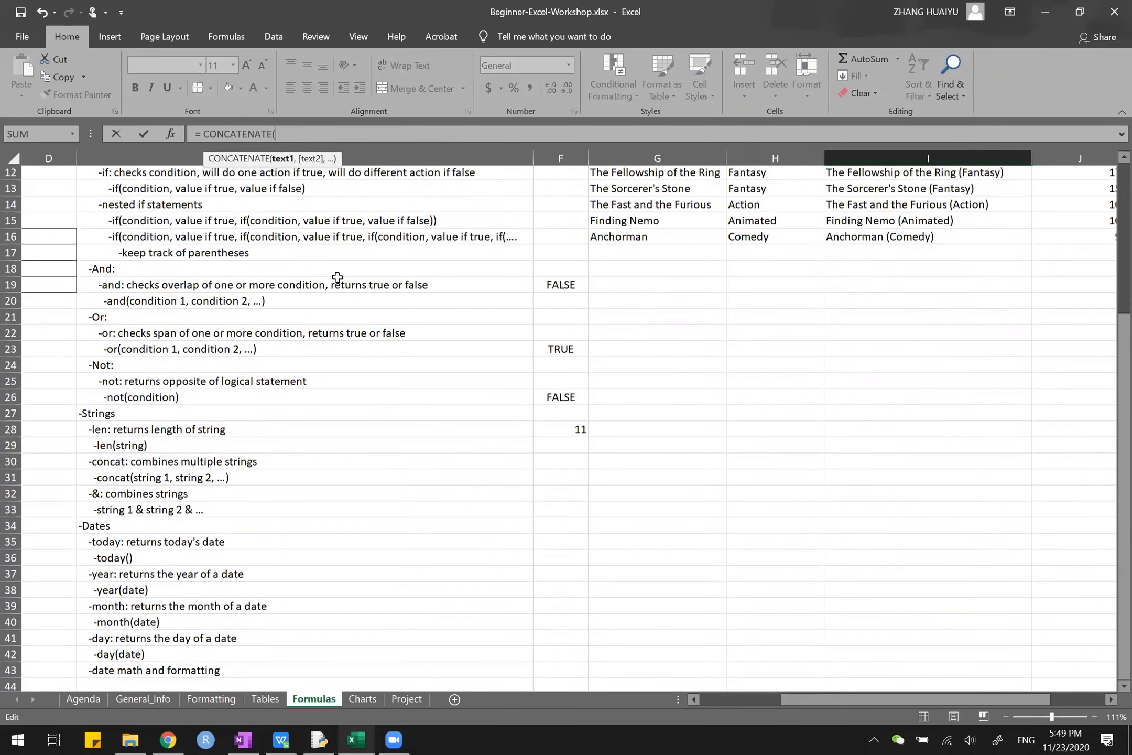
pyautogui.scroll(-3, 337, 276)
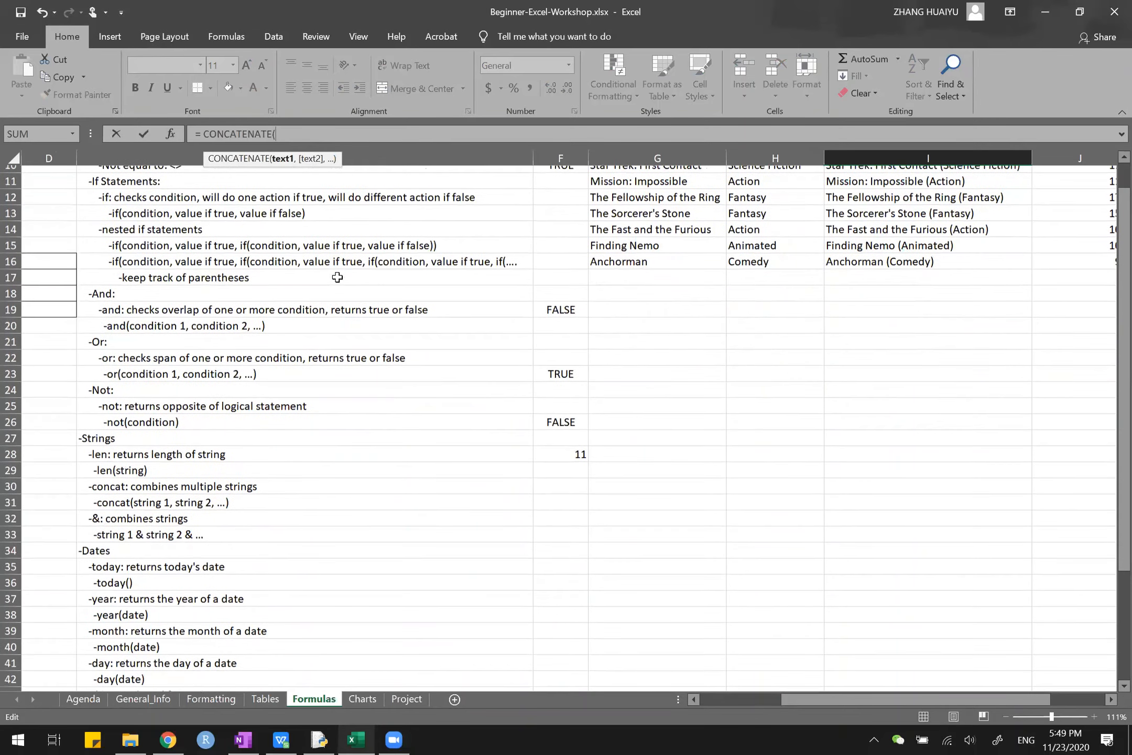
pyautogui.scroll(3, 337, 277)
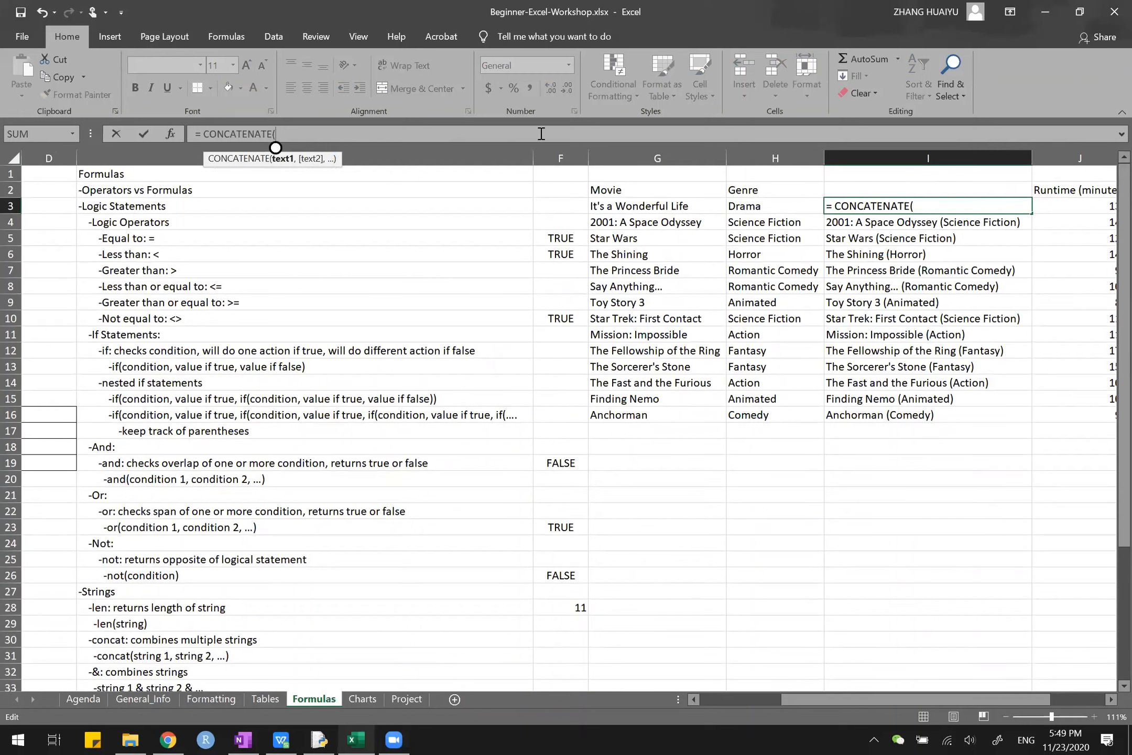
pyautogui.click(665, 206)
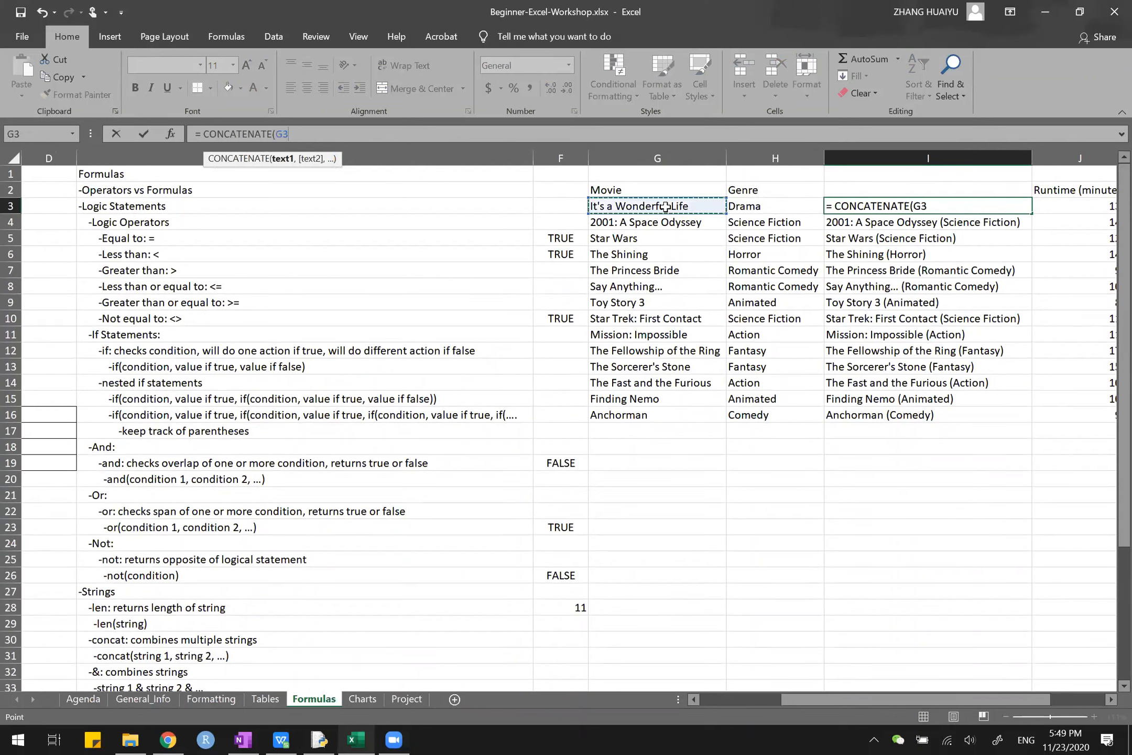
pyautogui.write(',')
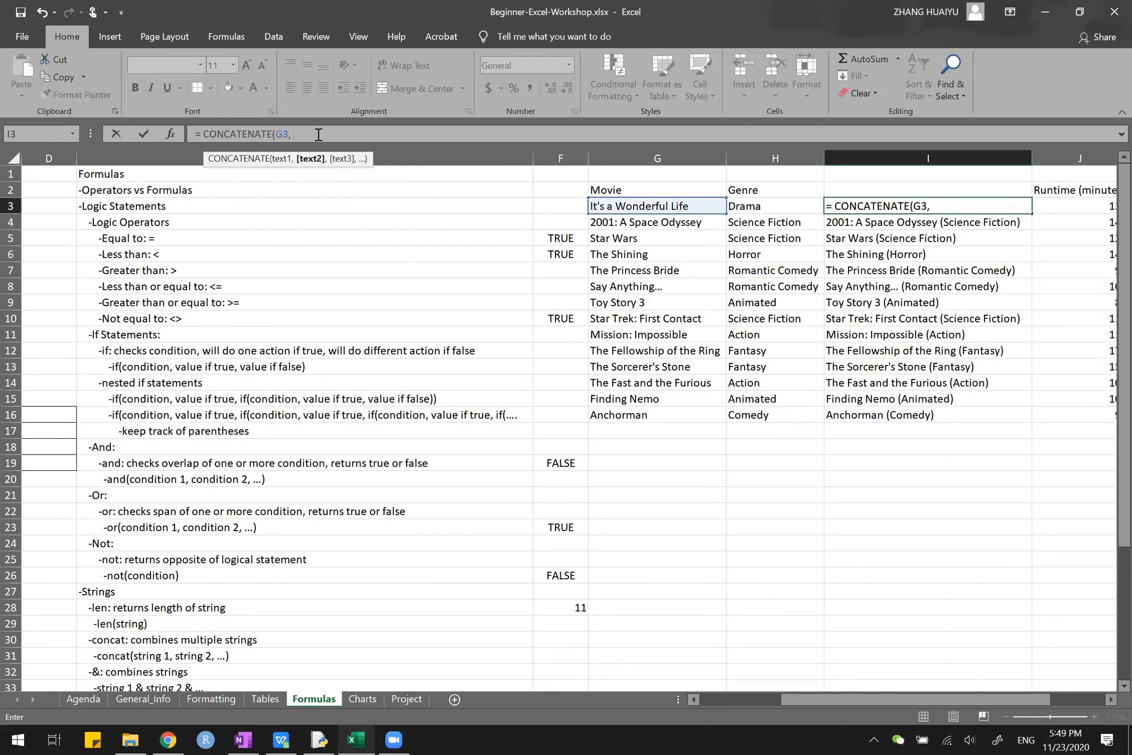
pyautogui.write('" (",')
pyautogui.click(761, 207)
pyautogui.write(',')
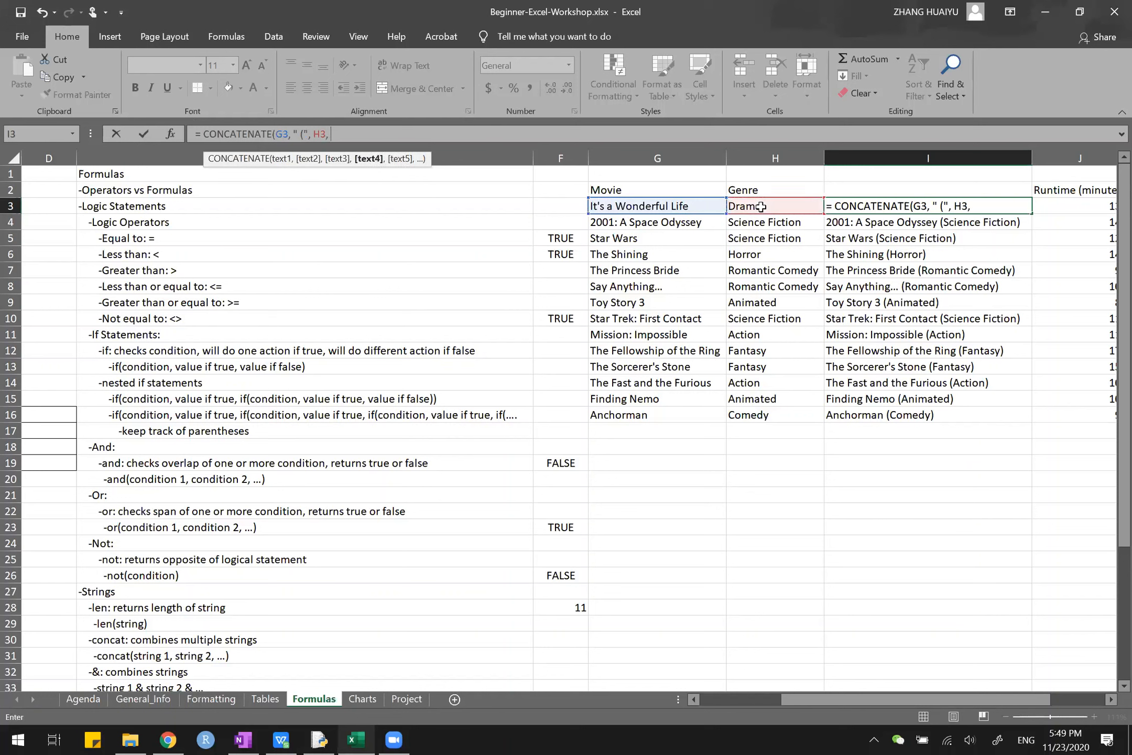
pyautogui.write(' ")")')
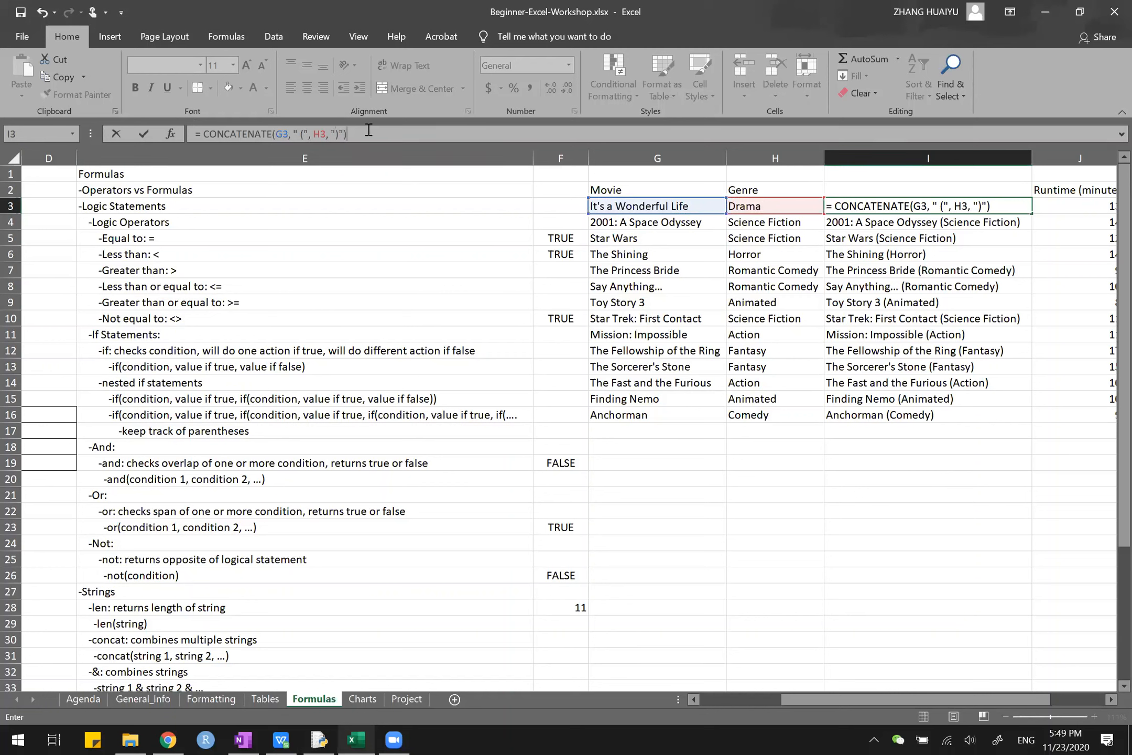
pyautogui.press('Return')
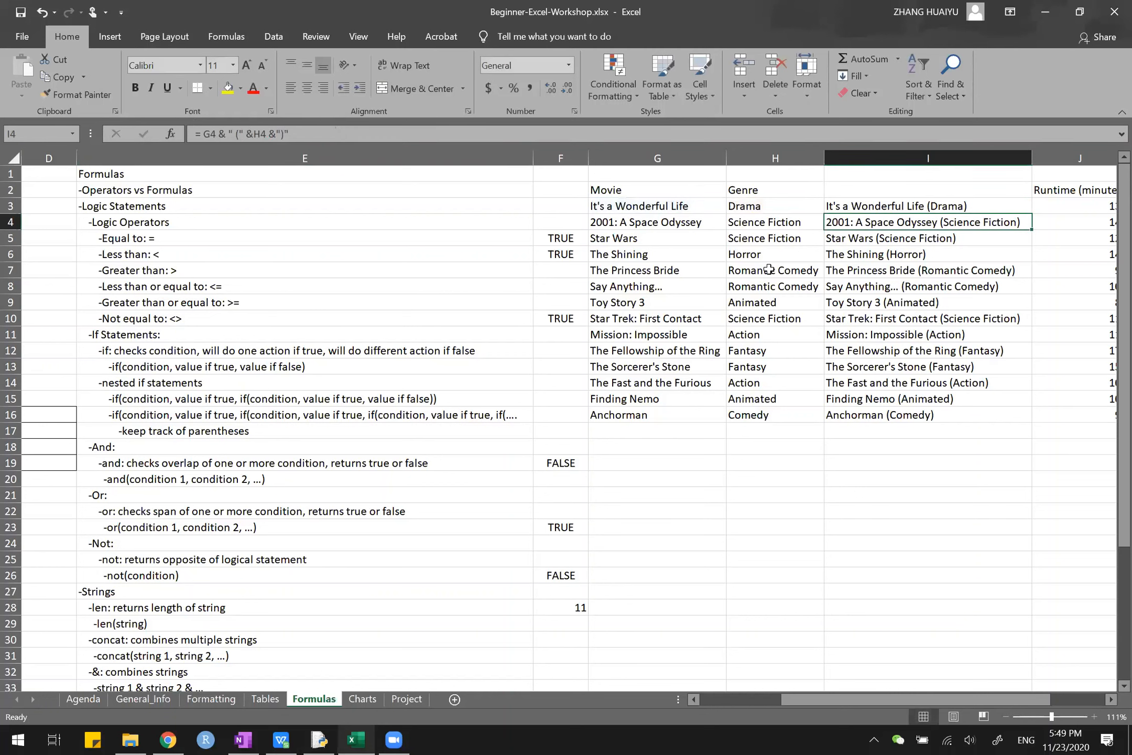
# - Fill the CONCATENATE formula from I3 down to I16 and check the copied formulas in I14 and I15
pyautogui.click(978, 202)
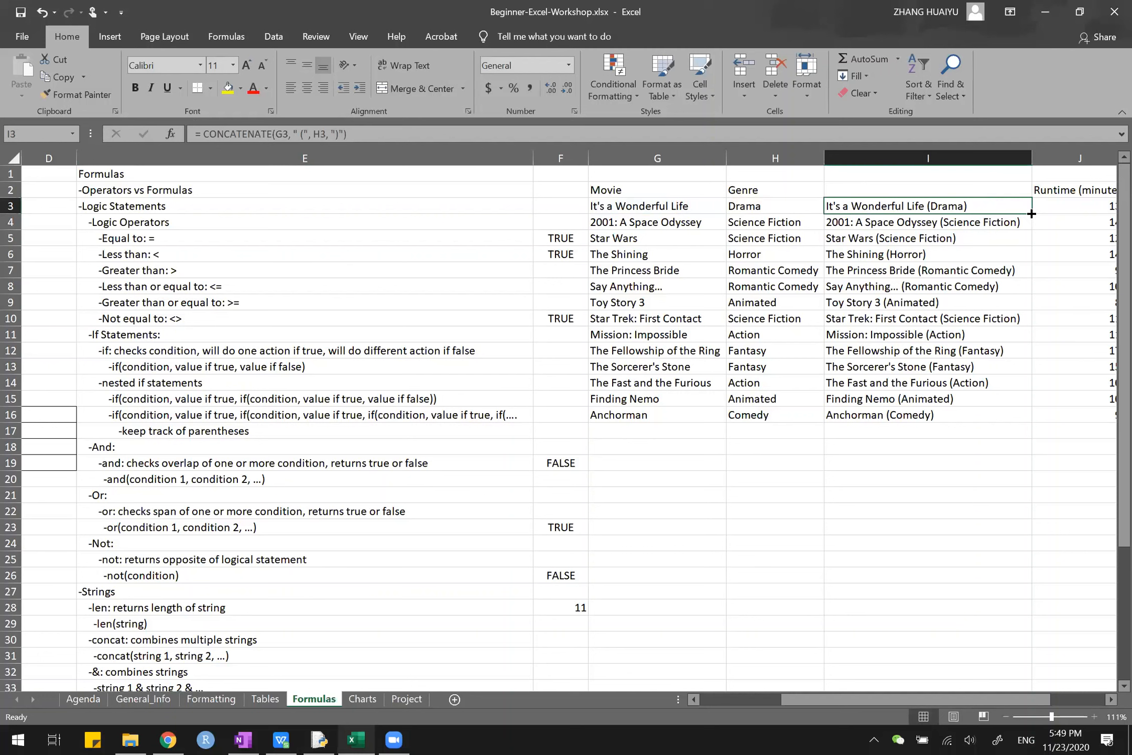
pyautogui.moveTo(1031, 213); pyautogui.dragTo(1033, 420)
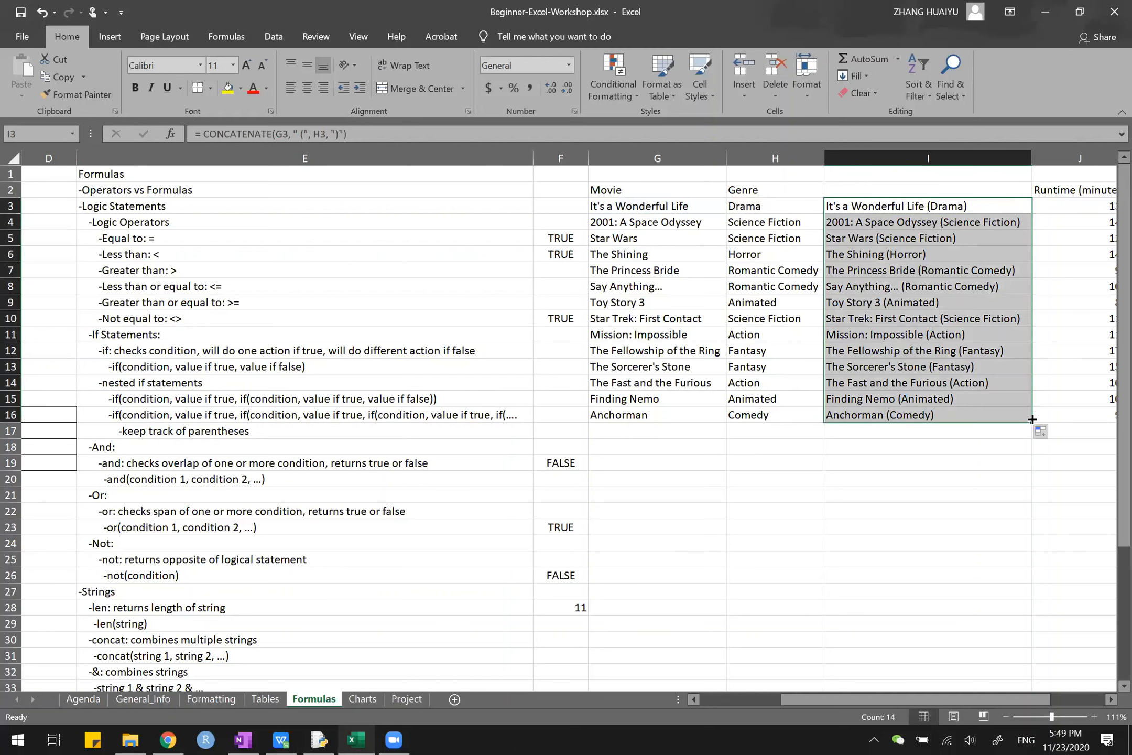
pyautogui.click(962, 381)
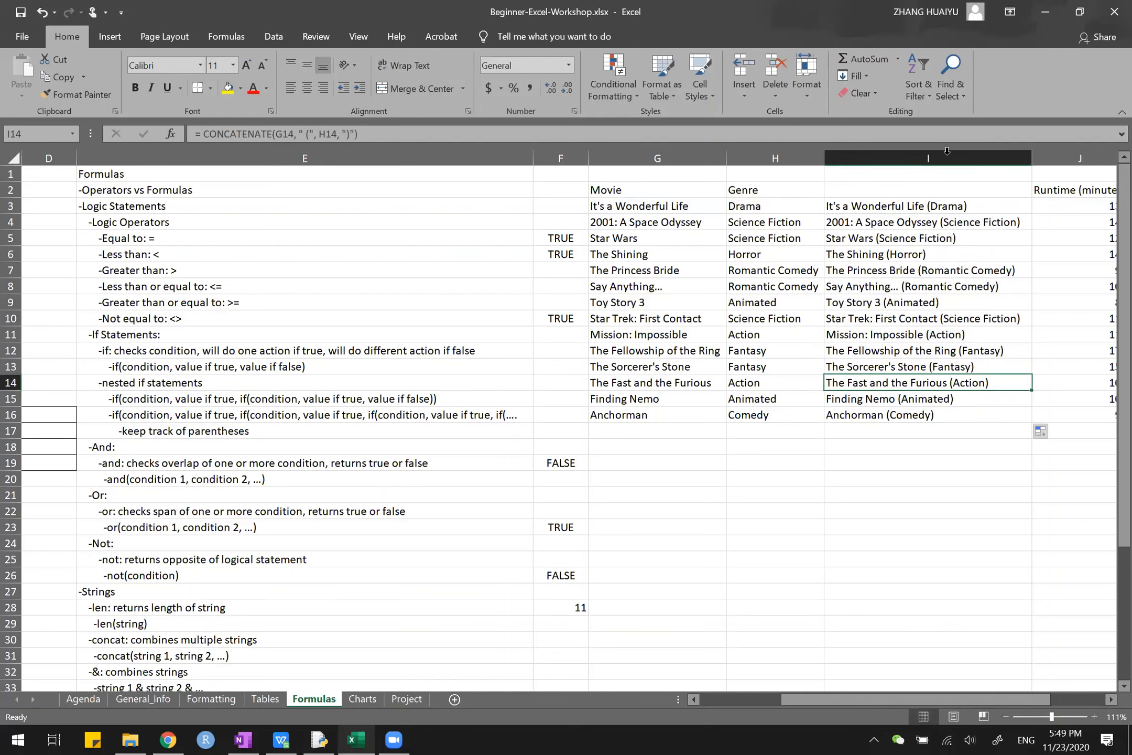
pyautogui.click(934, 401)
# - Enter =today() in G34 beside the Dates heading
pyautogui.scroll(-1, 382, 435)
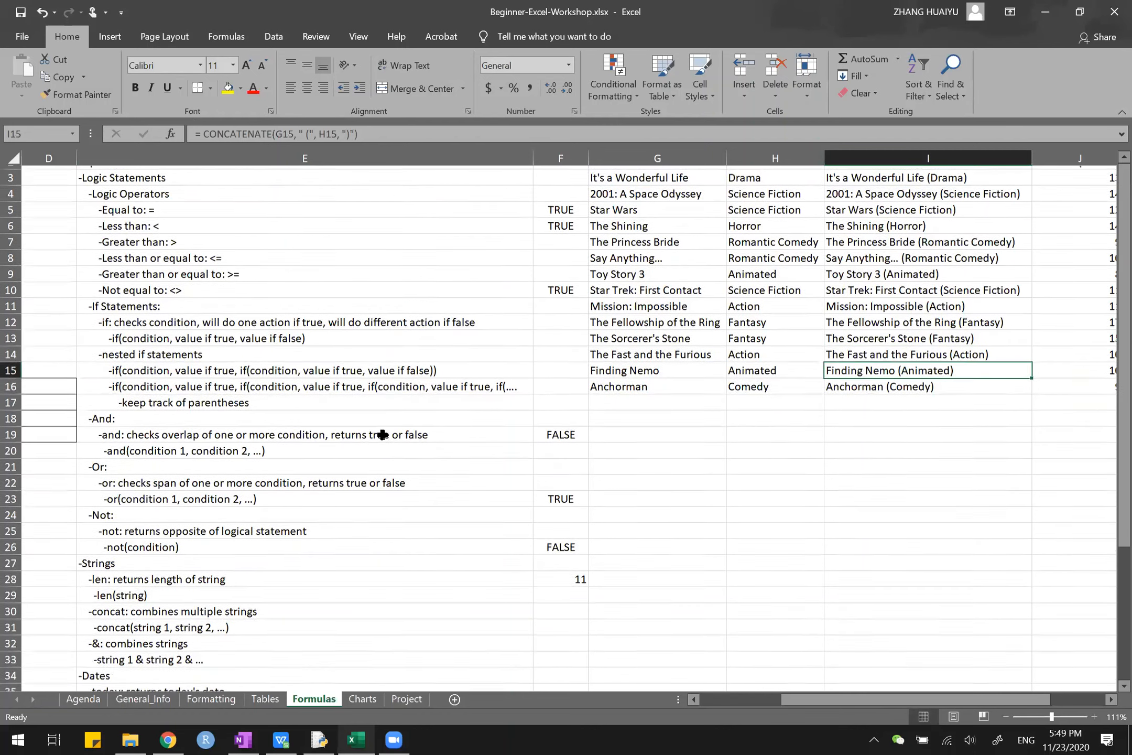
pyautogui.scroll(-2, 382, 434)
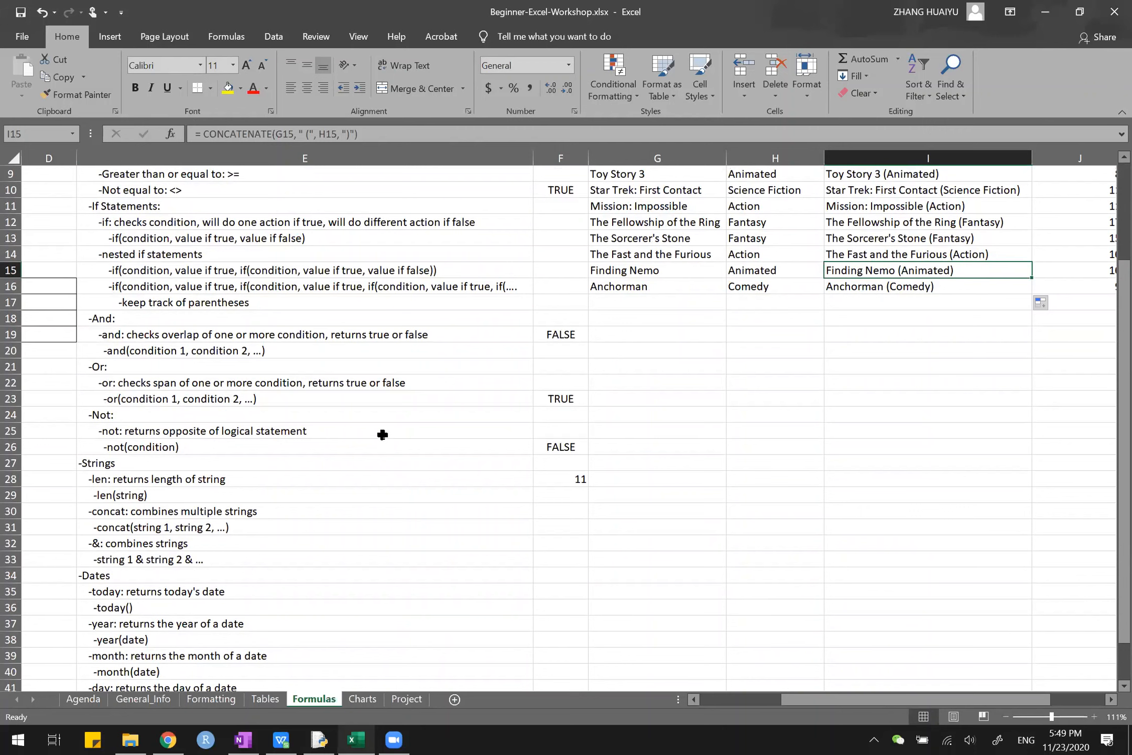
pyautogui.scroll(-2, 383, 434)
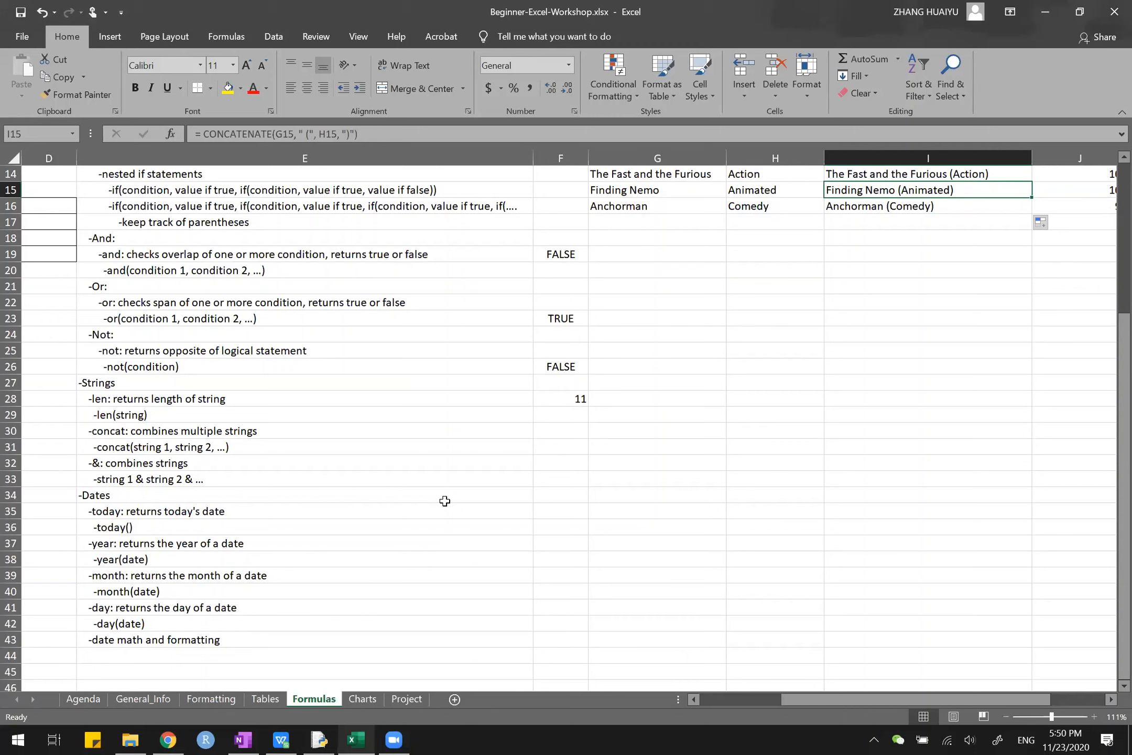
pyautogui.click(634, 495)
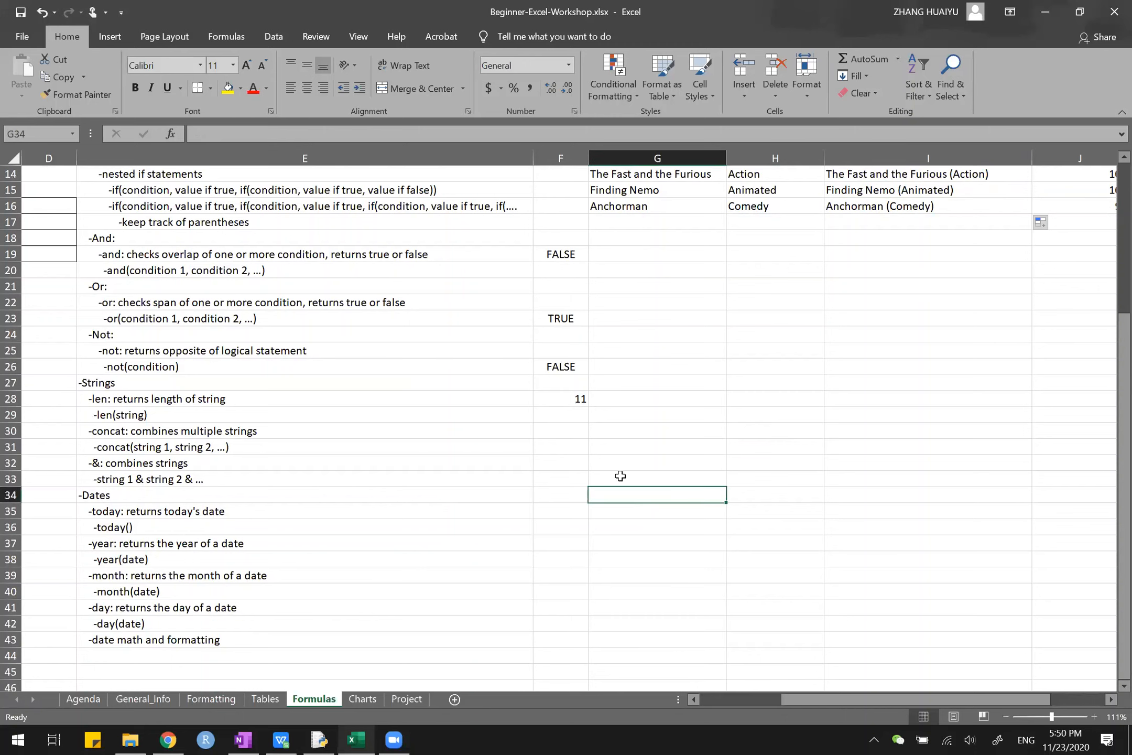
pyautogui.write('=today')
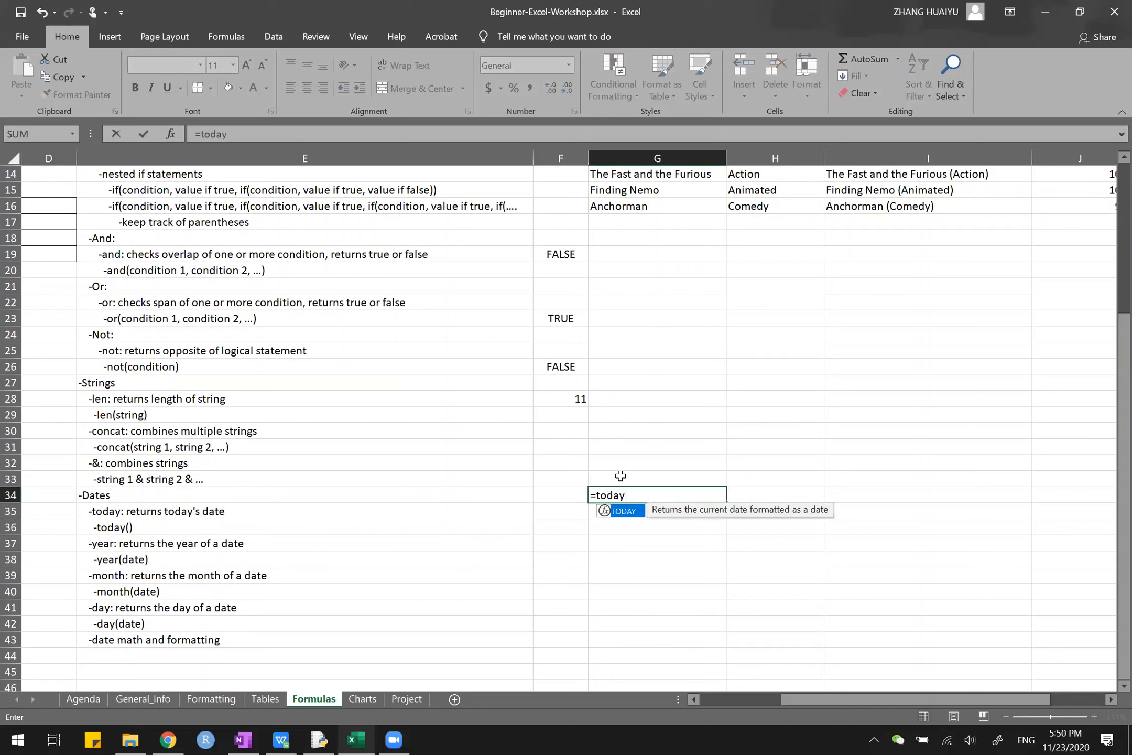
pyautogui.write('()')
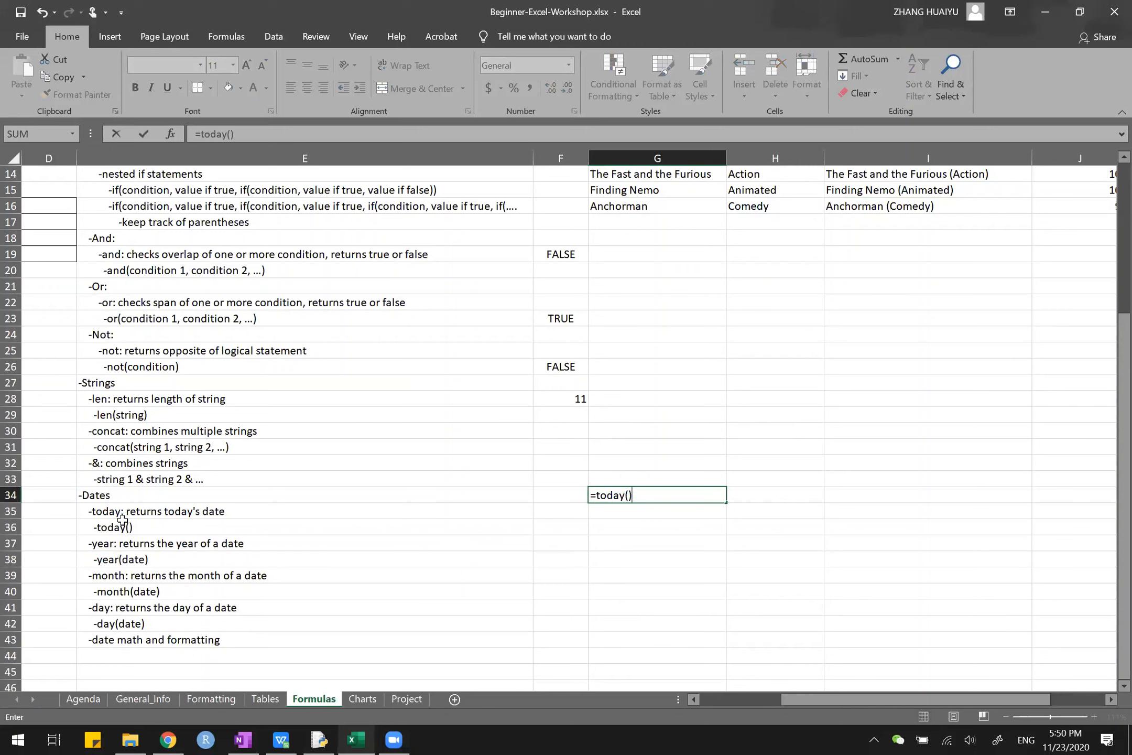
pyautogui.click(629, 496)
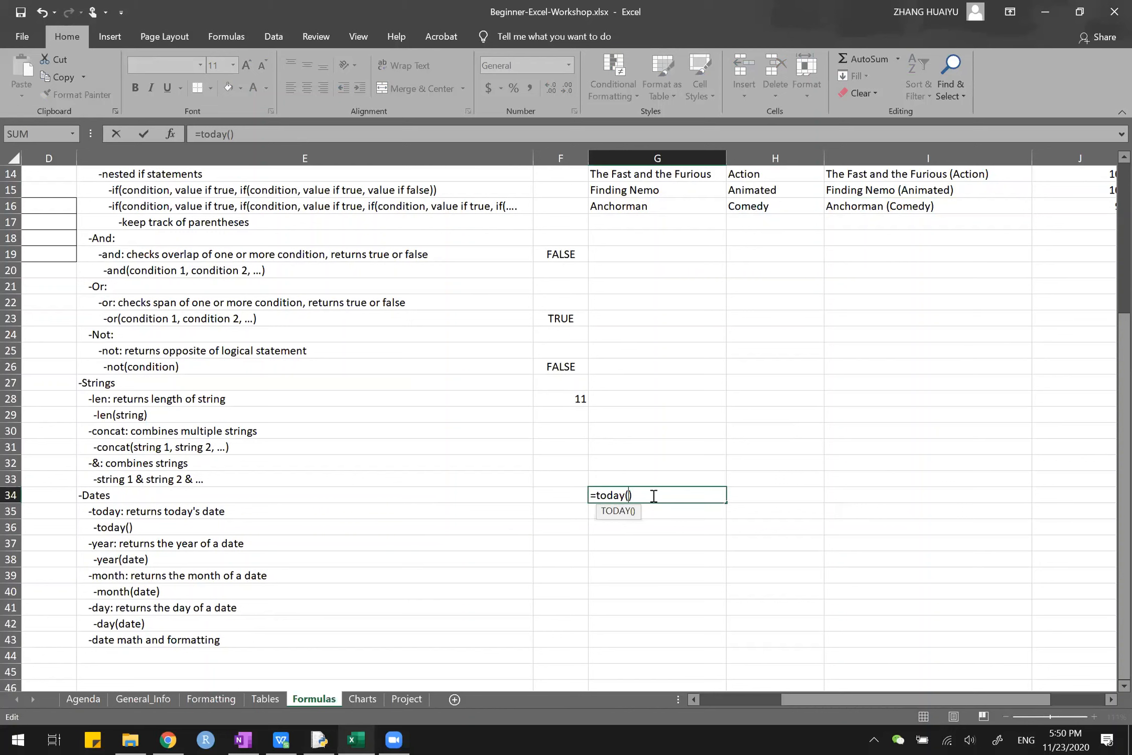
pyautogui.press('Return')
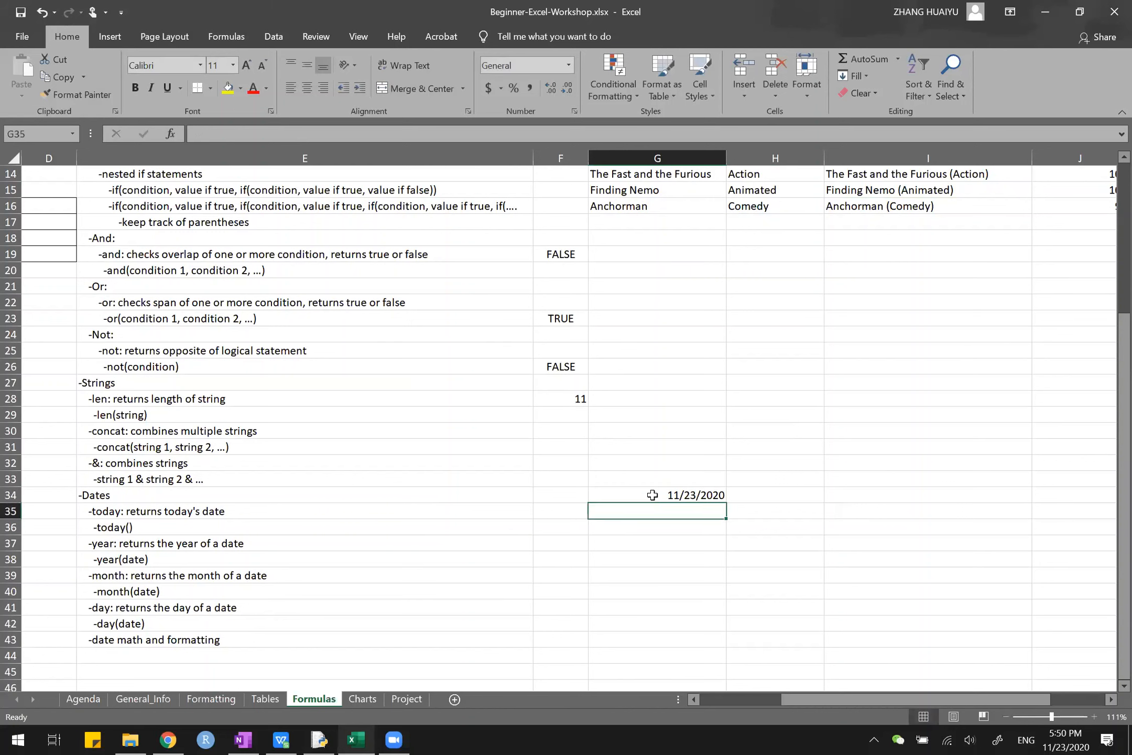
# - Format the TODAY result in G34 as Number
pyautogui.click(652, 495)
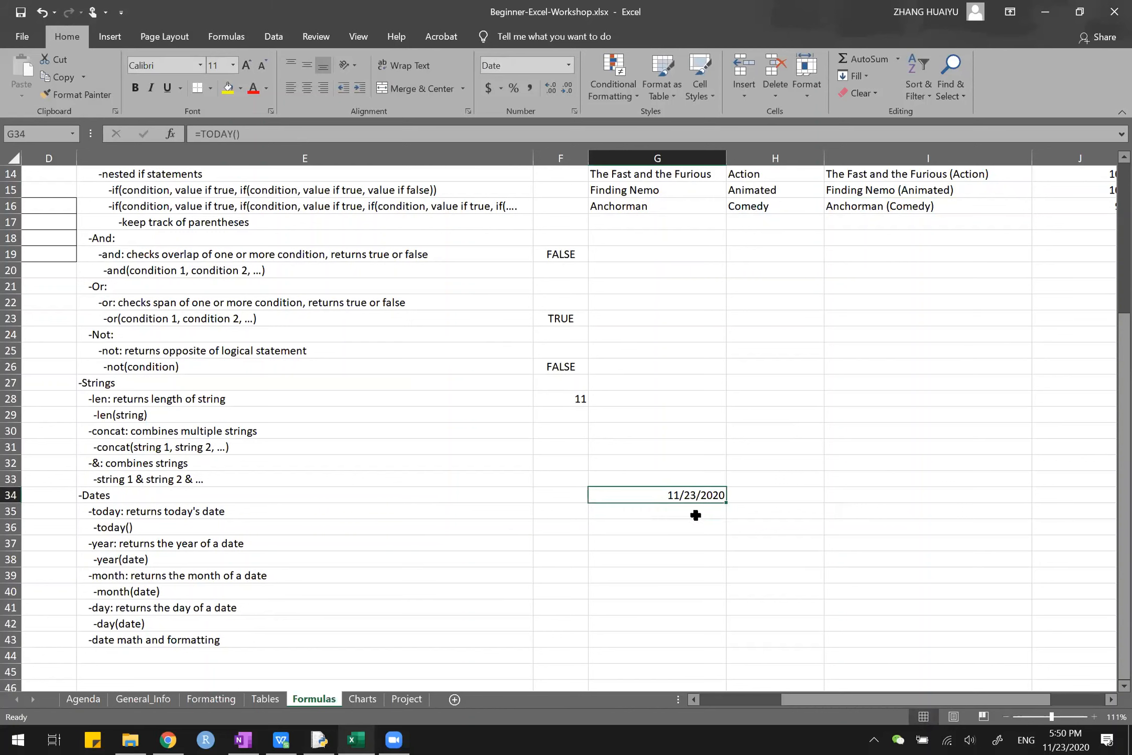
pyautogui.scroll(2, 945, 646)
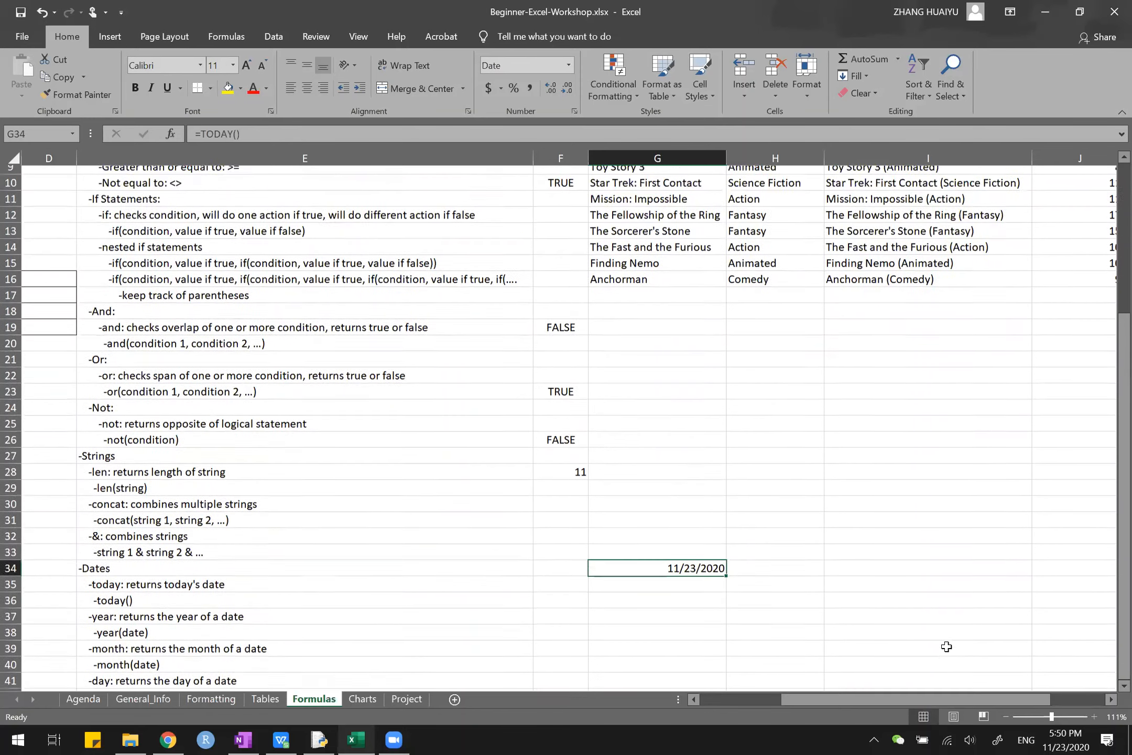
pyautogui.scroll(-1, 946, 646)
pyautogui.scroll(-2, 946, 646)
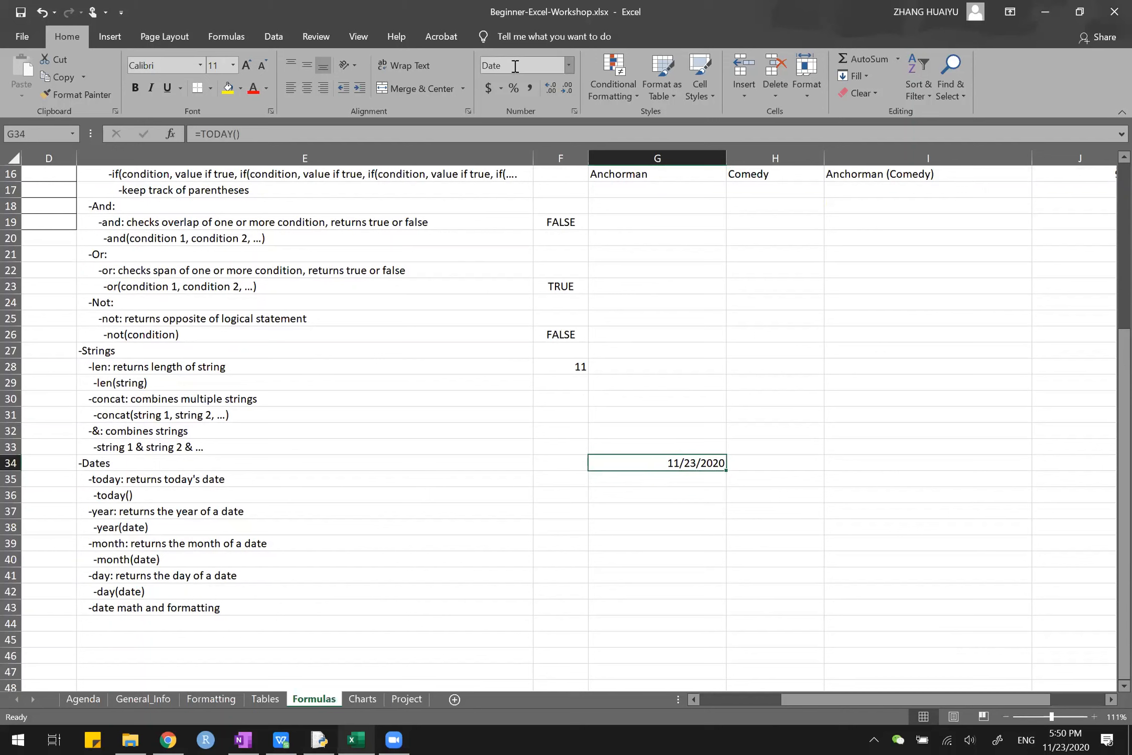
pyautogui.click(567, 65)
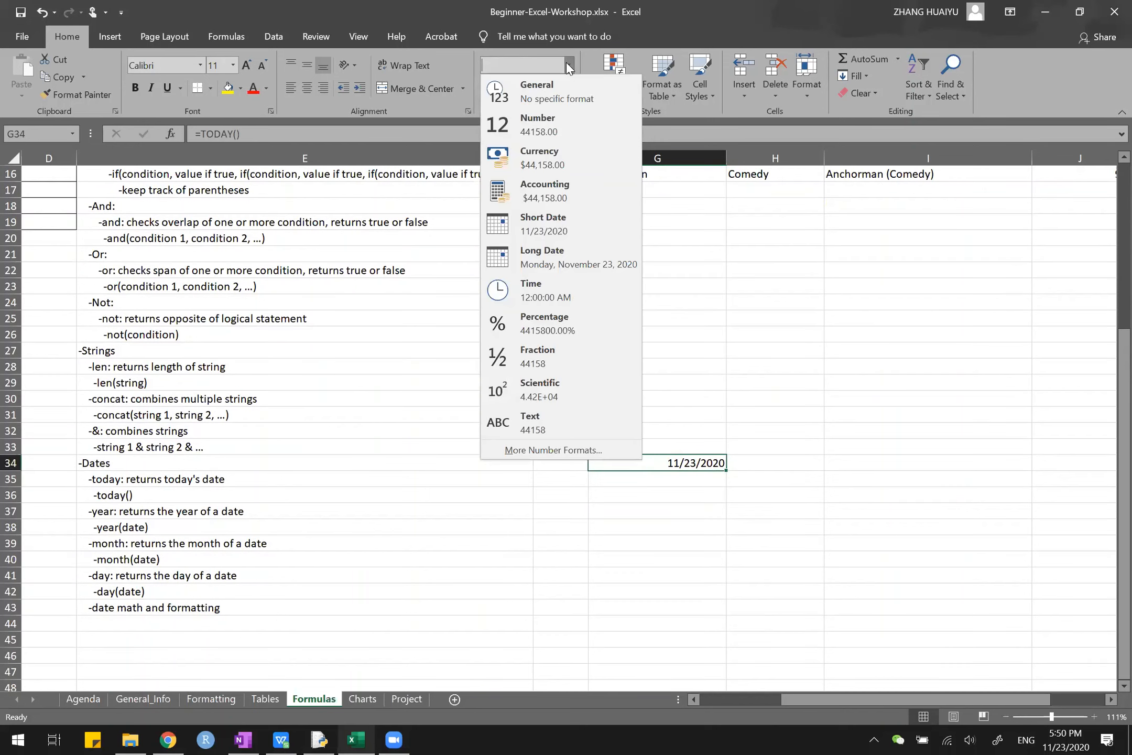
pyautogui.click(567, 121)
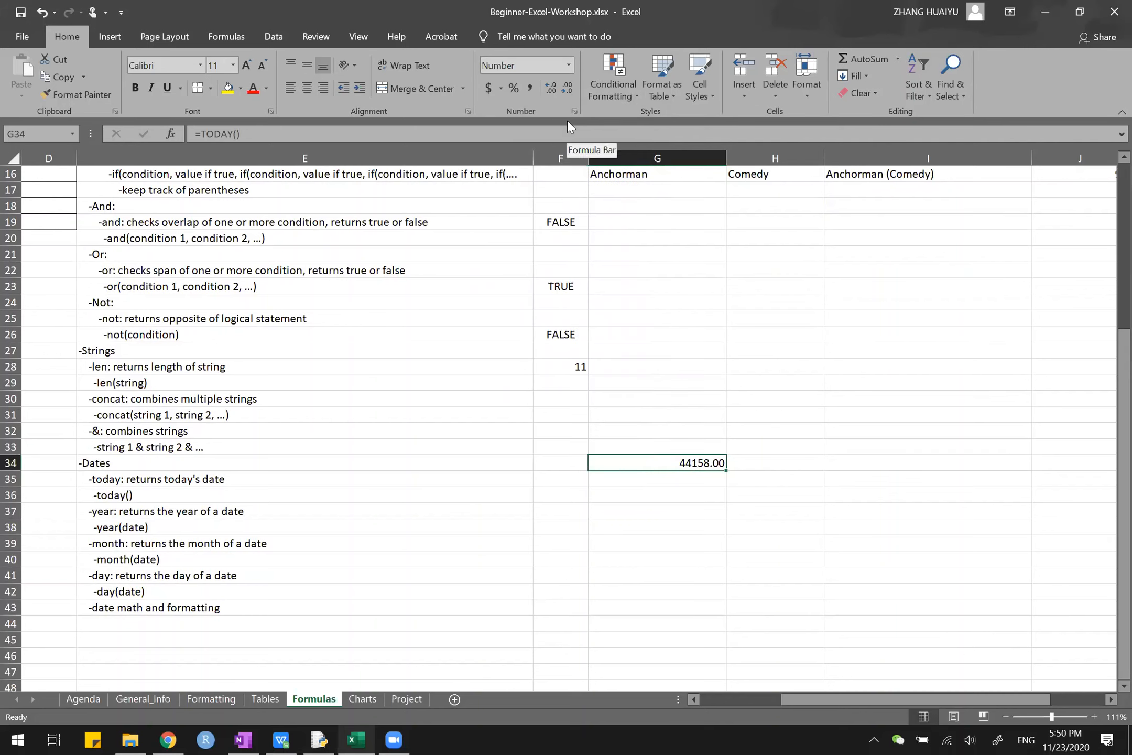
# - Enter 1 in G35 and format the cell as Short Date
pyautogui.click(688, 481)
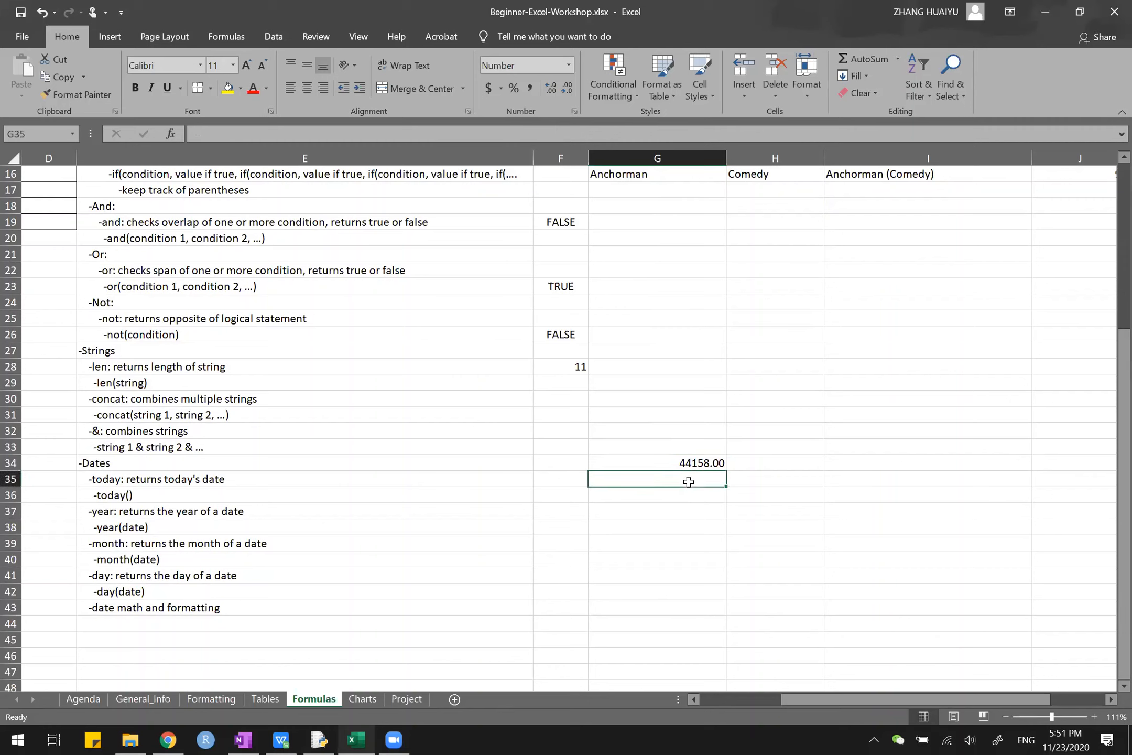
pyautogui.write('1')
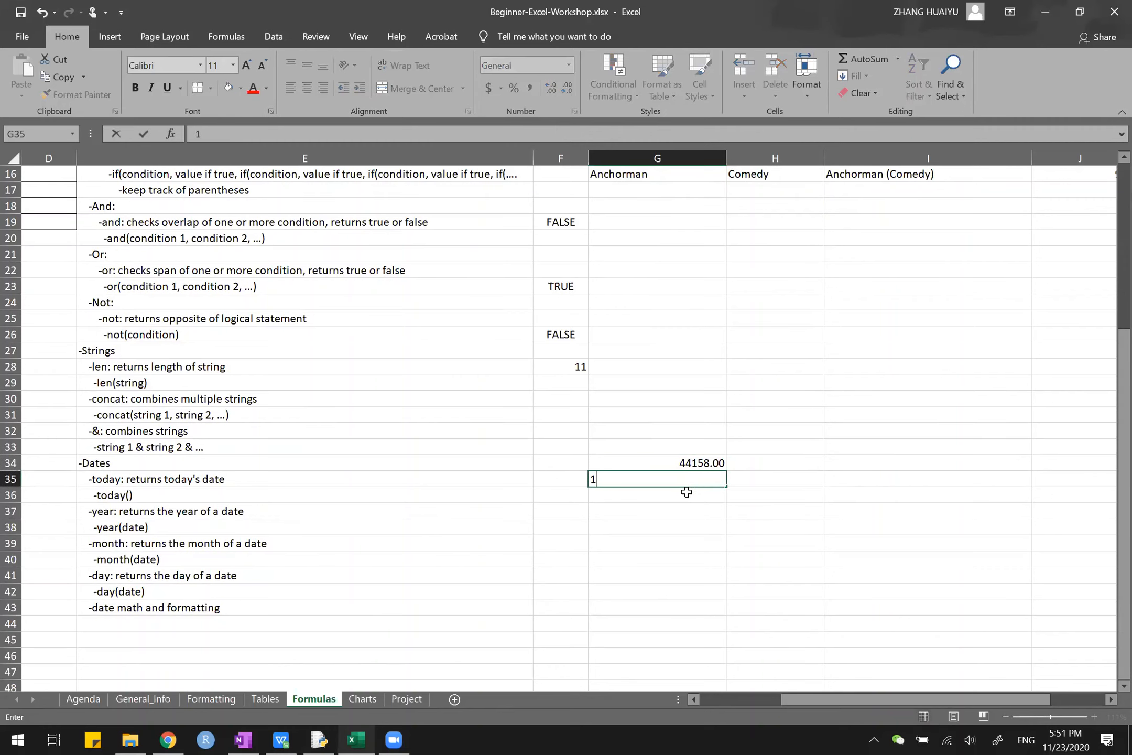
pyautogui.press('Return')
pyautogui.click(686, 477)
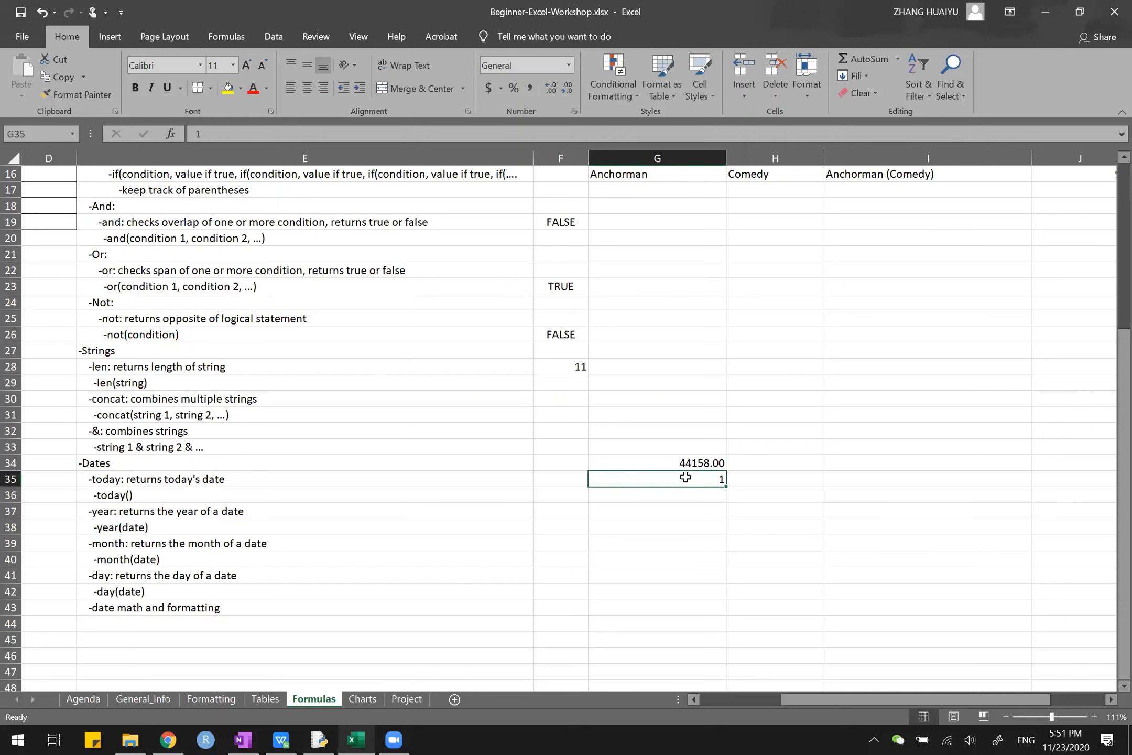
pyautogui.click(568, 66)
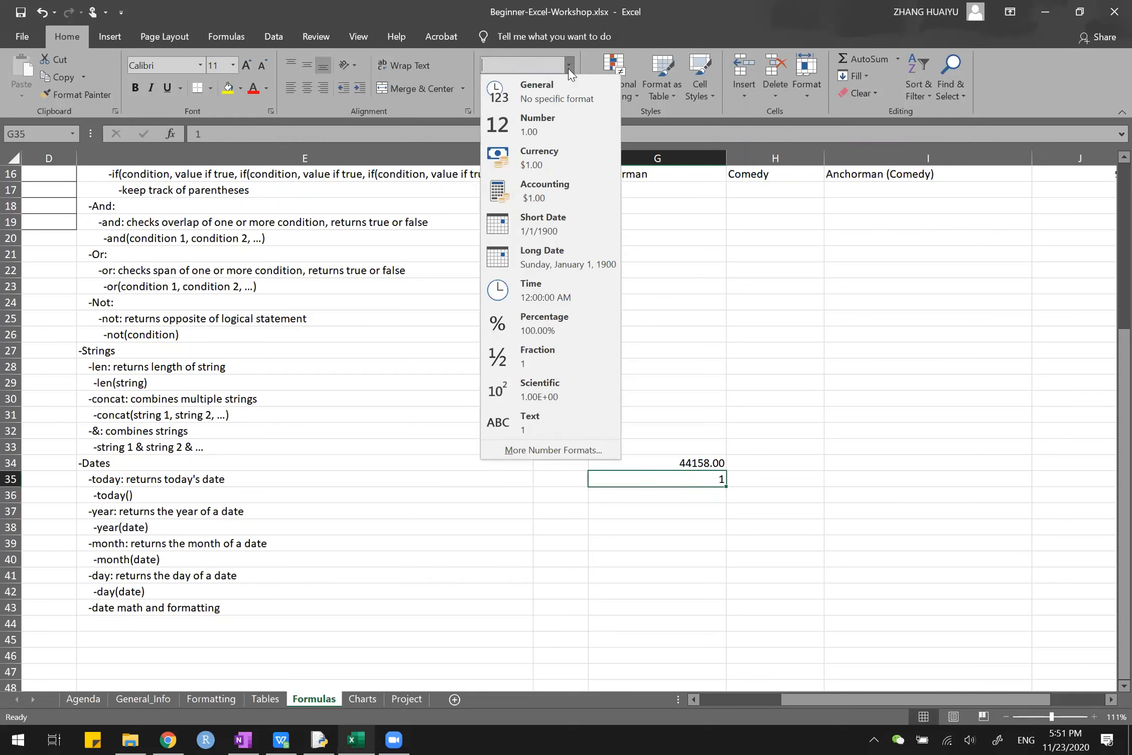
pyautogui.click(569, 225)
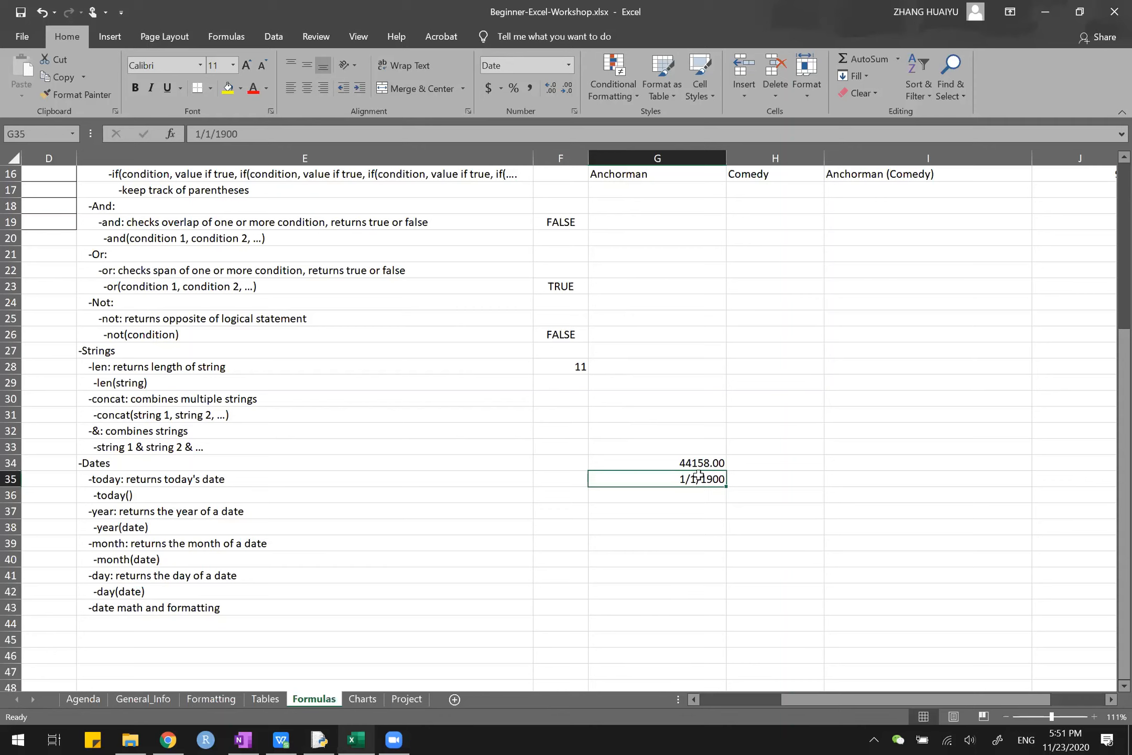
# - Try the value 2 in the date-formatted cell G35, and replace it with 32
pyautogui.write('2')
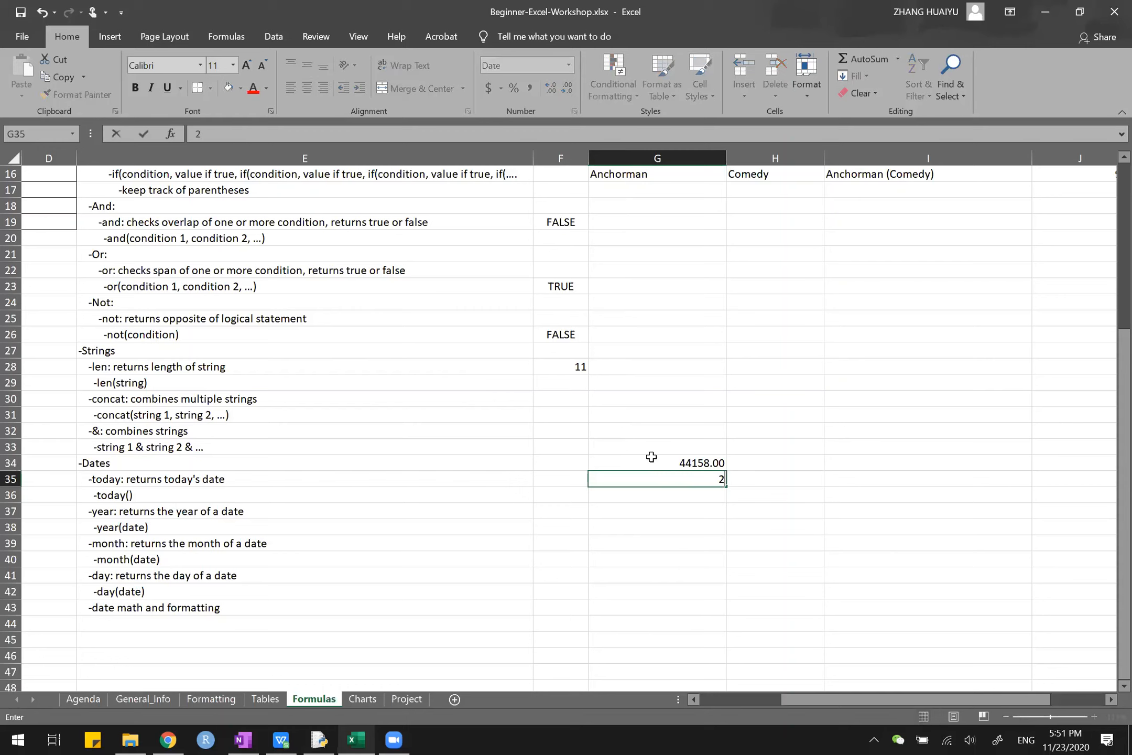
pyautogui.press('Return')
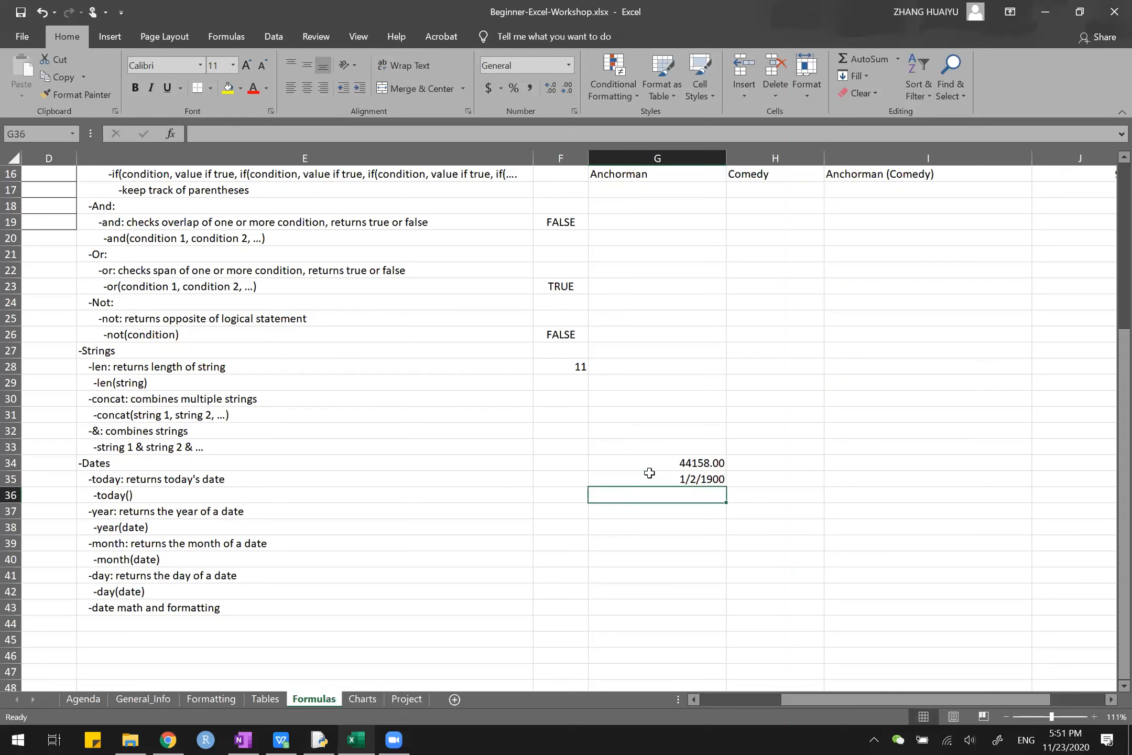
pyautogui.click(697, 480)
pyautogui.write('32')
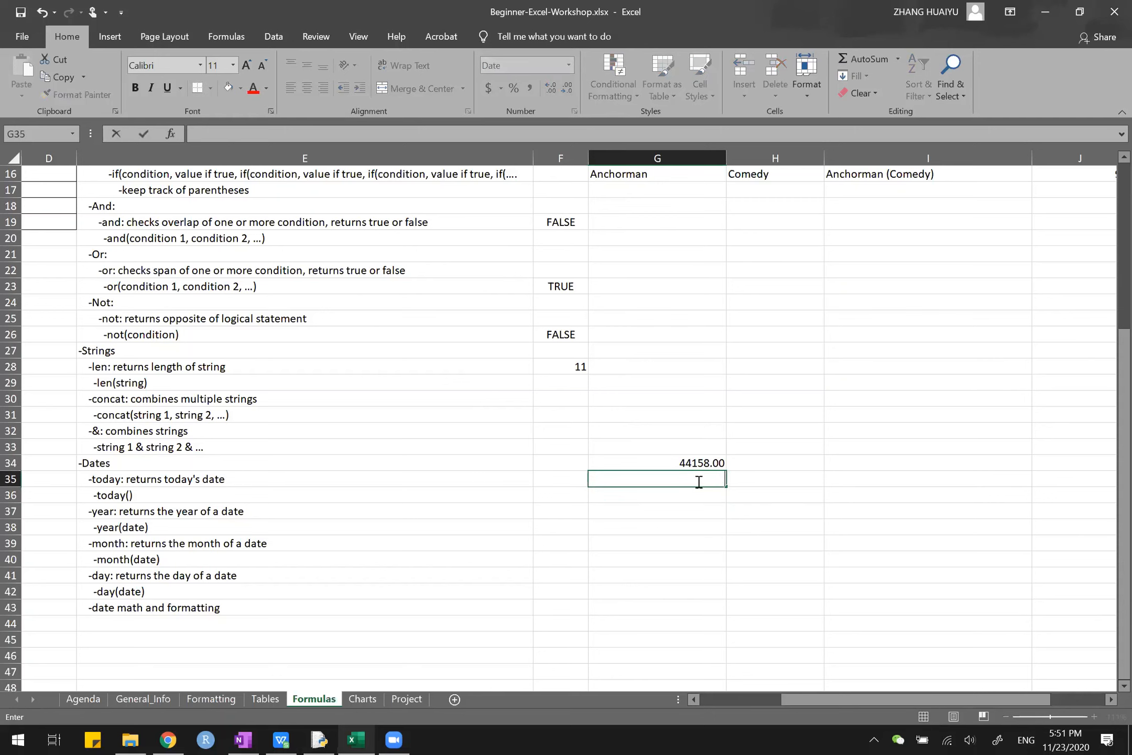
pyautogui.press('Return')
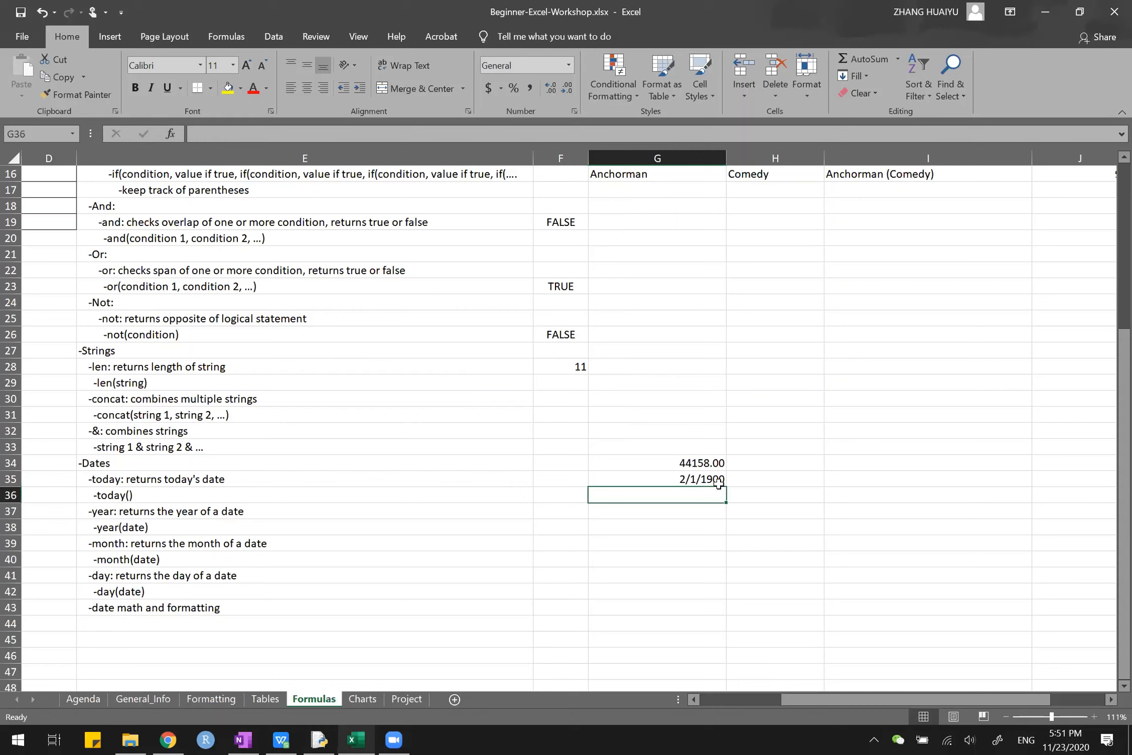
# - Enter 0 in G36 and format the cell as Short Date
pyautogui.click(701, 459)
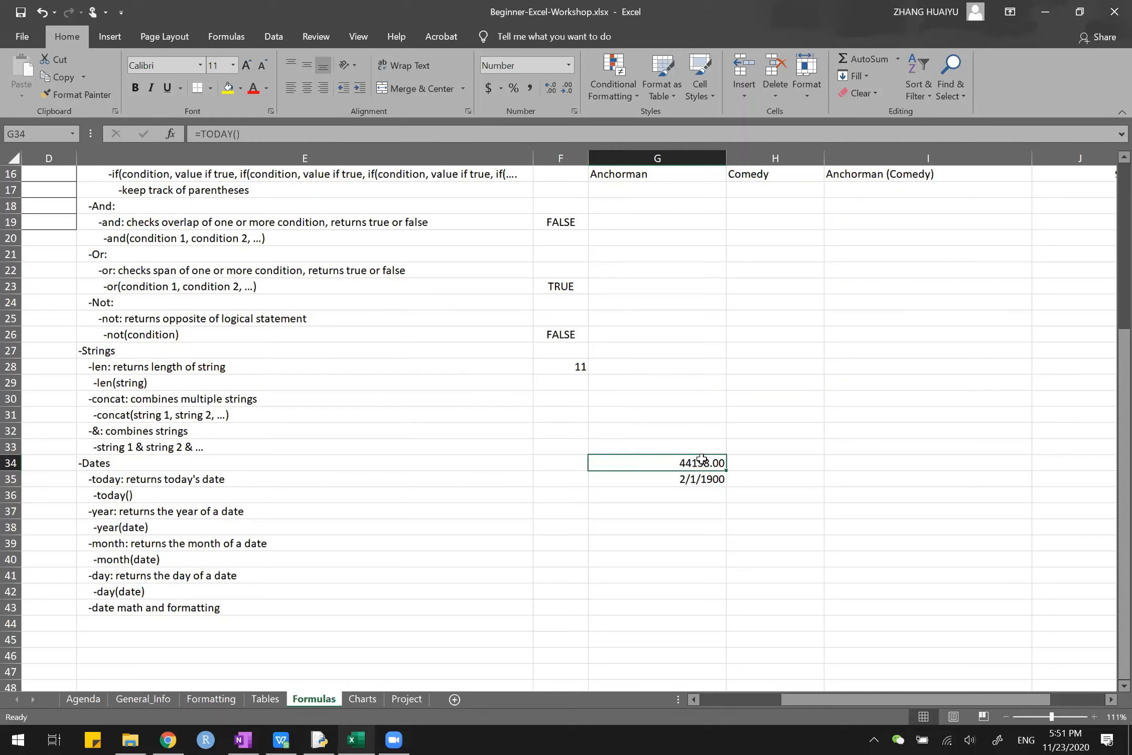
pyautogui.click(695, 493)
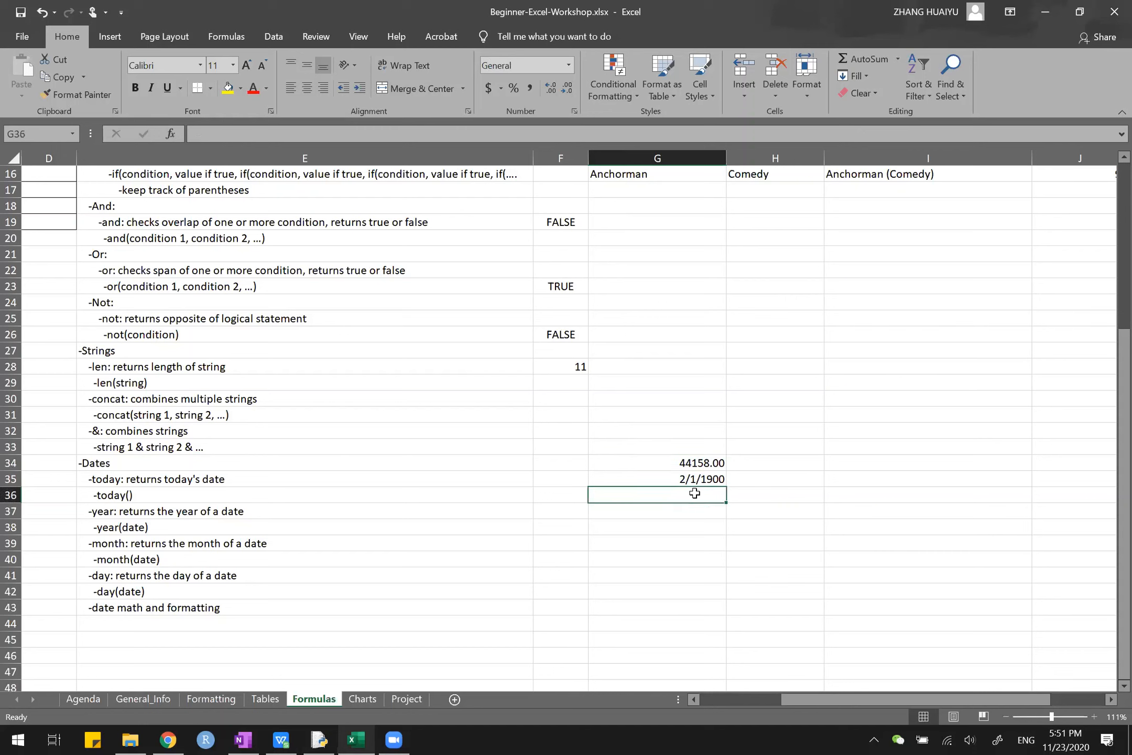
pyautogui.write('0')
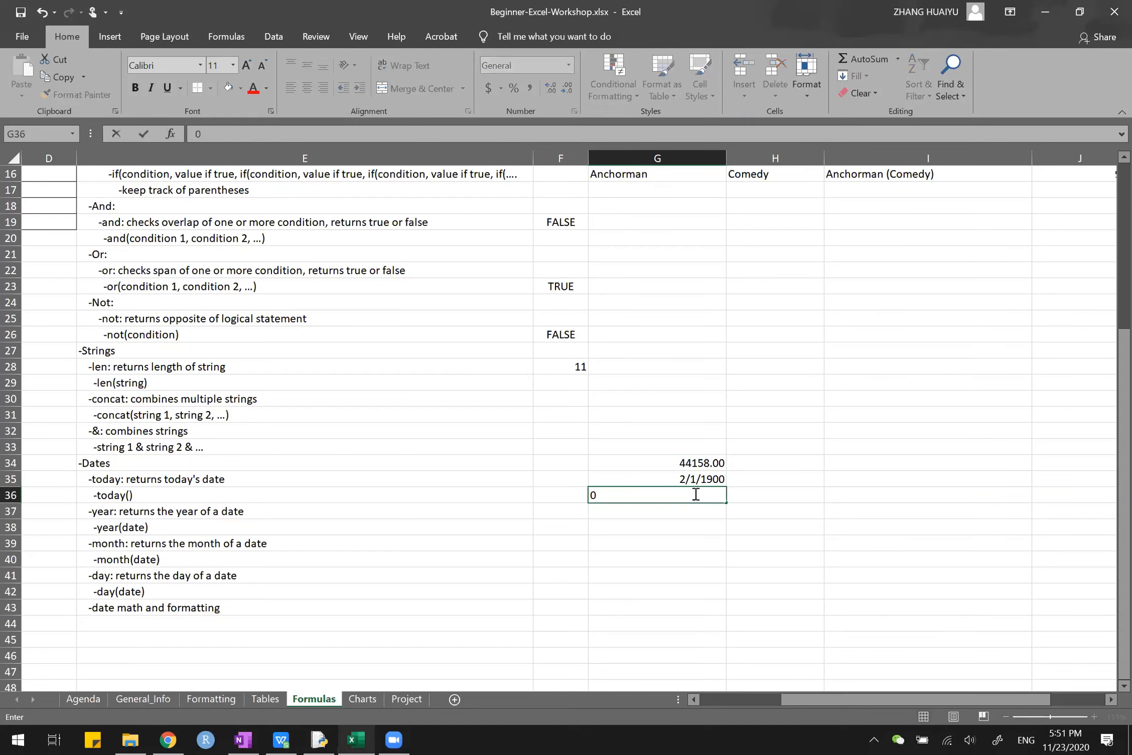
pyautogui.press('Return')
pyautogui.moveTo(689, 541); pyautogui.dragTo(695, 487)
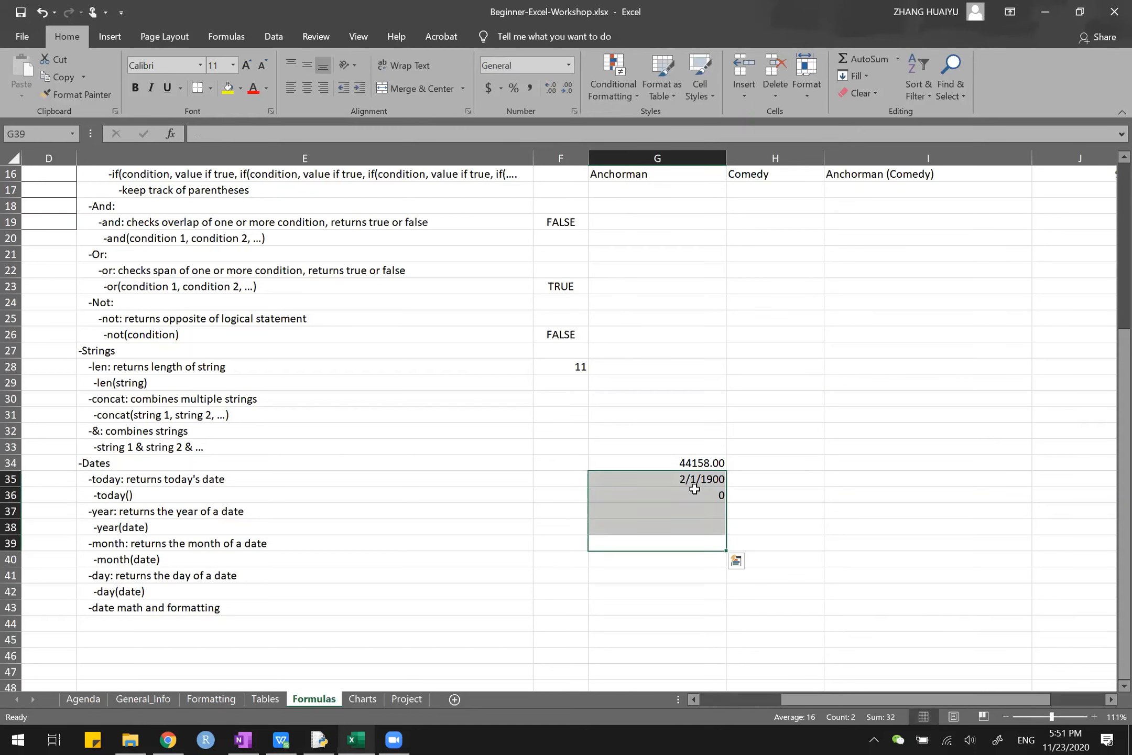
pyautogui.click(693, 494)
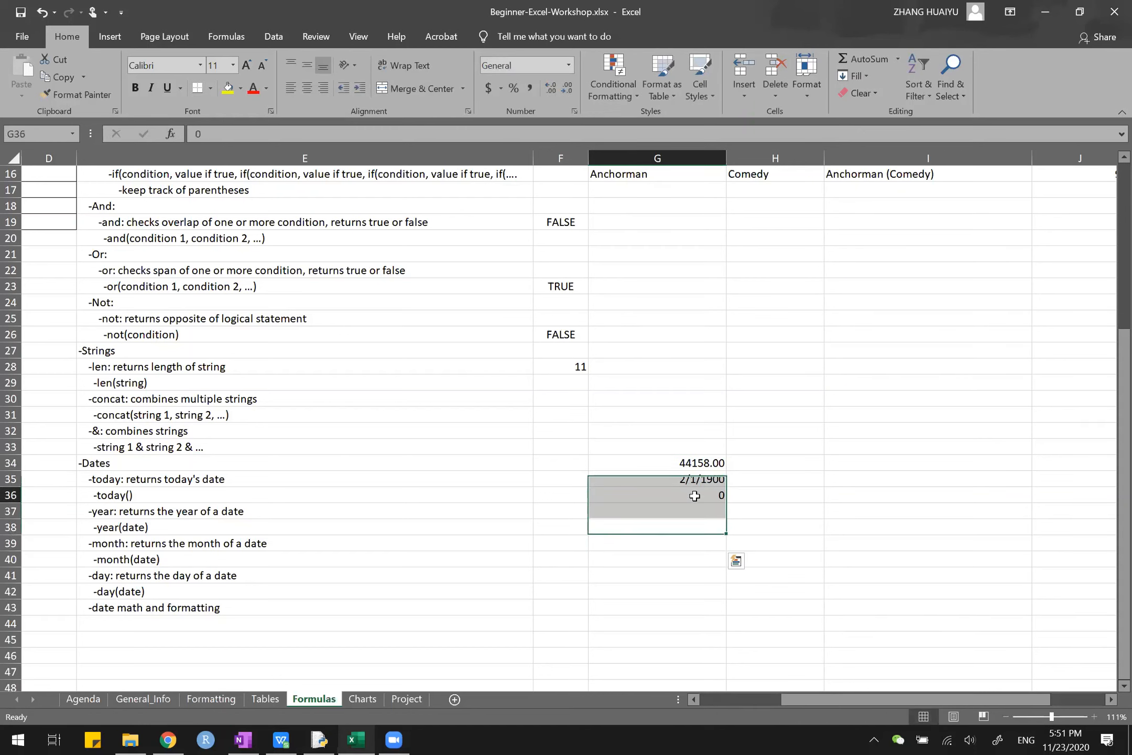
pyautogui.click(567, 67)
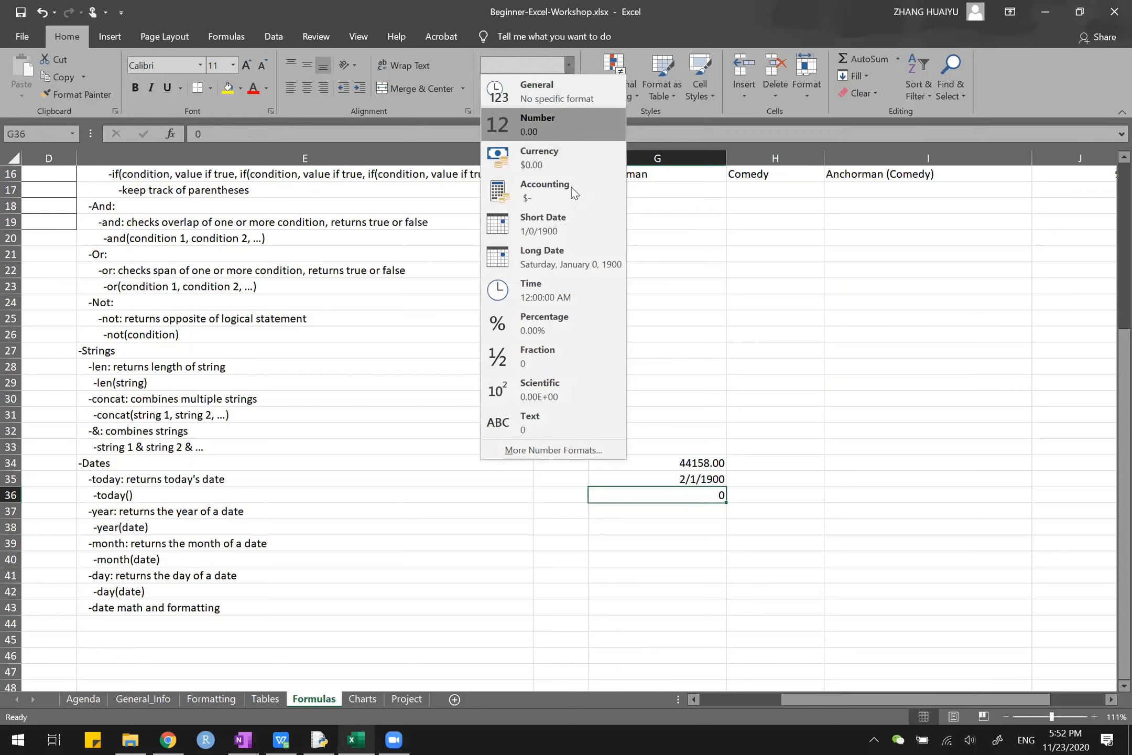
pyautogui.click(573, 214)
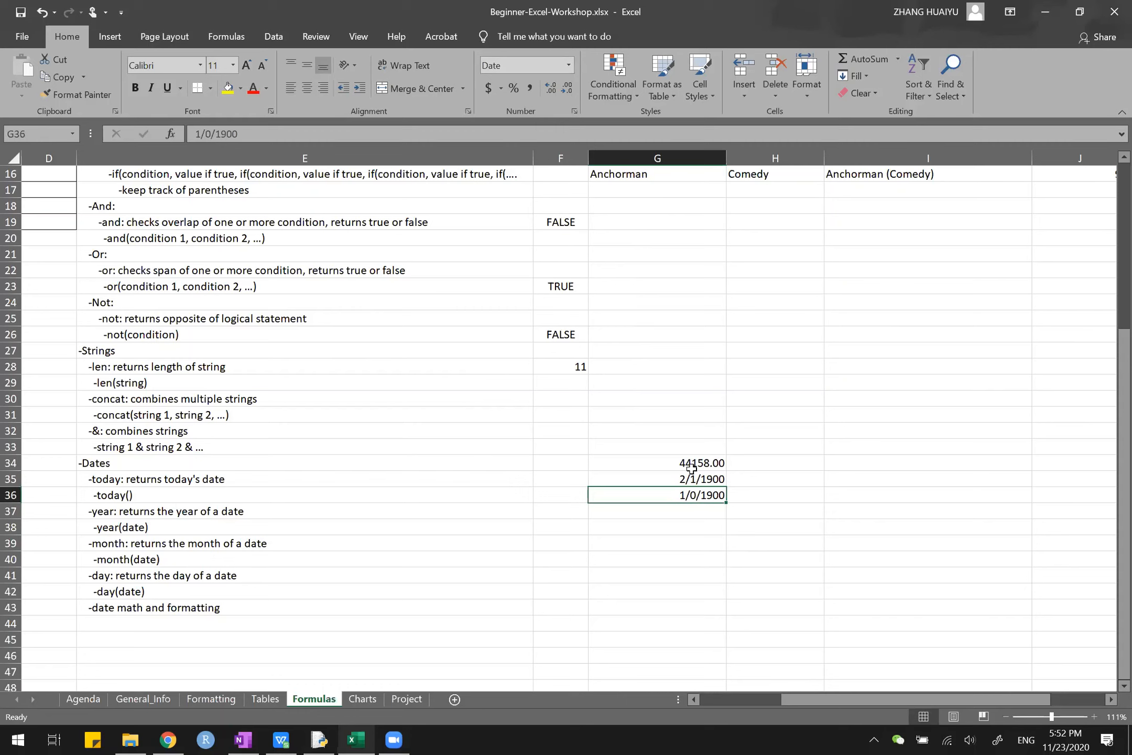
# - Reset cell G36 to the General format and replace its value with -1
pyautogui.doubleClick(682, 494)
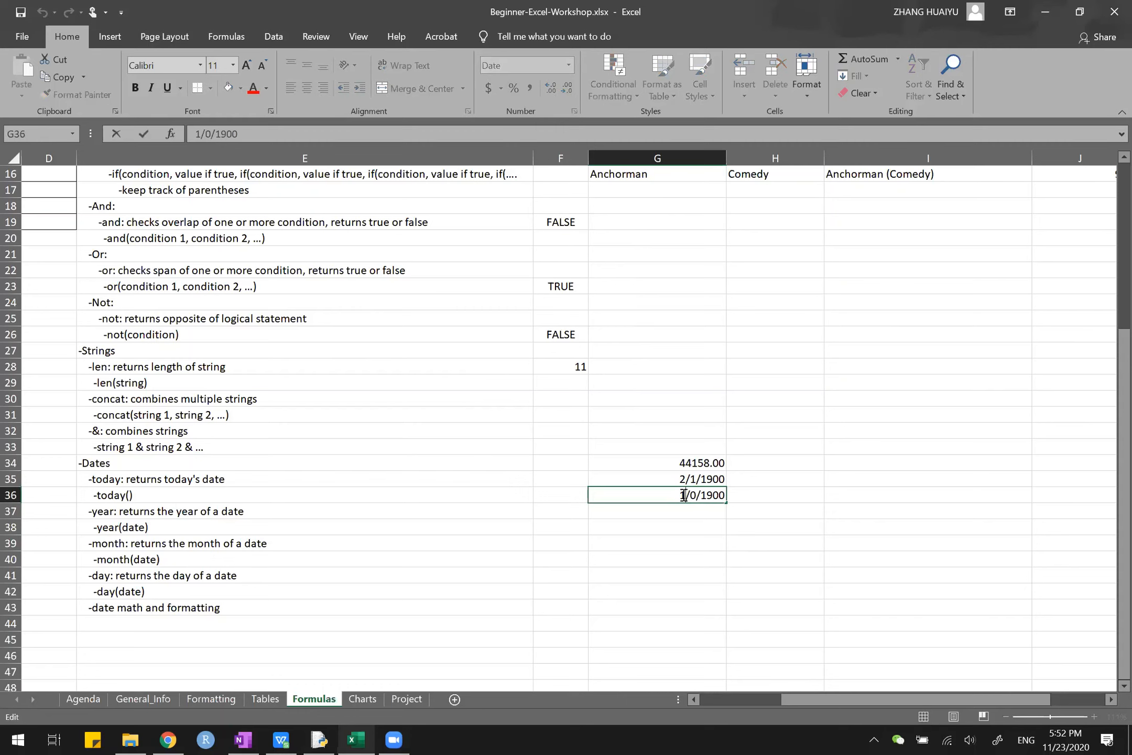
pyautogui.click(566, 61)
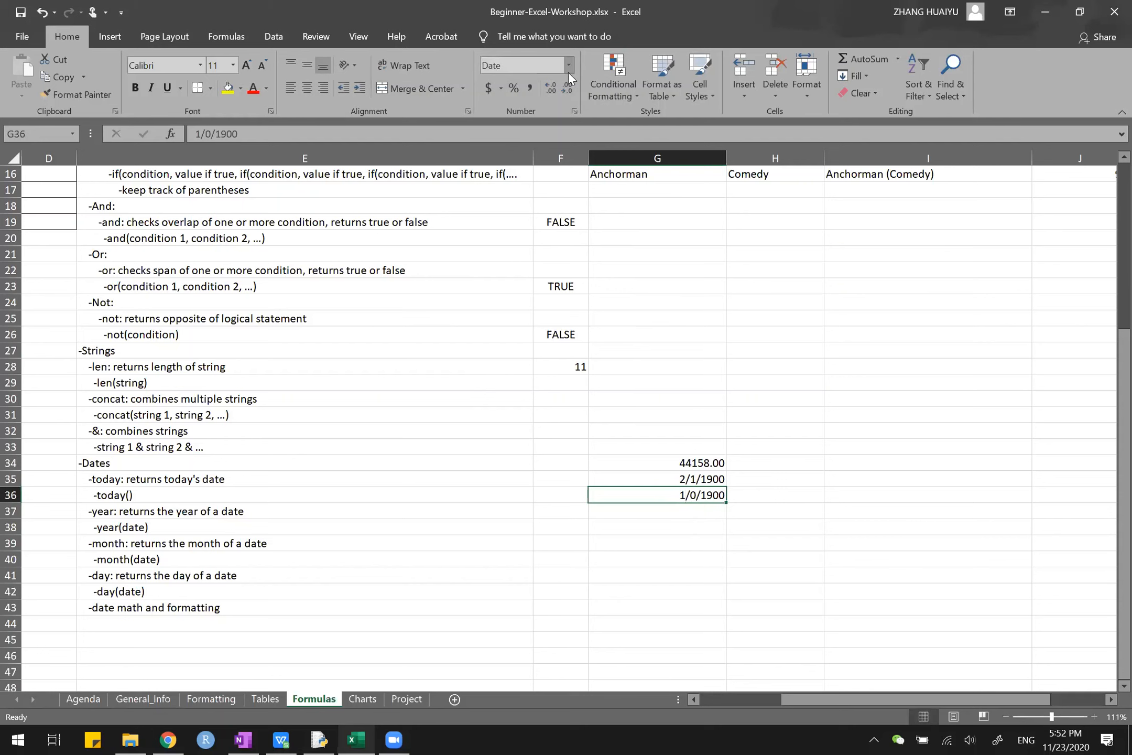
pyautogui.click(568, 68)
pyautogui.click(545, 93)
pyautogui.write('-1')
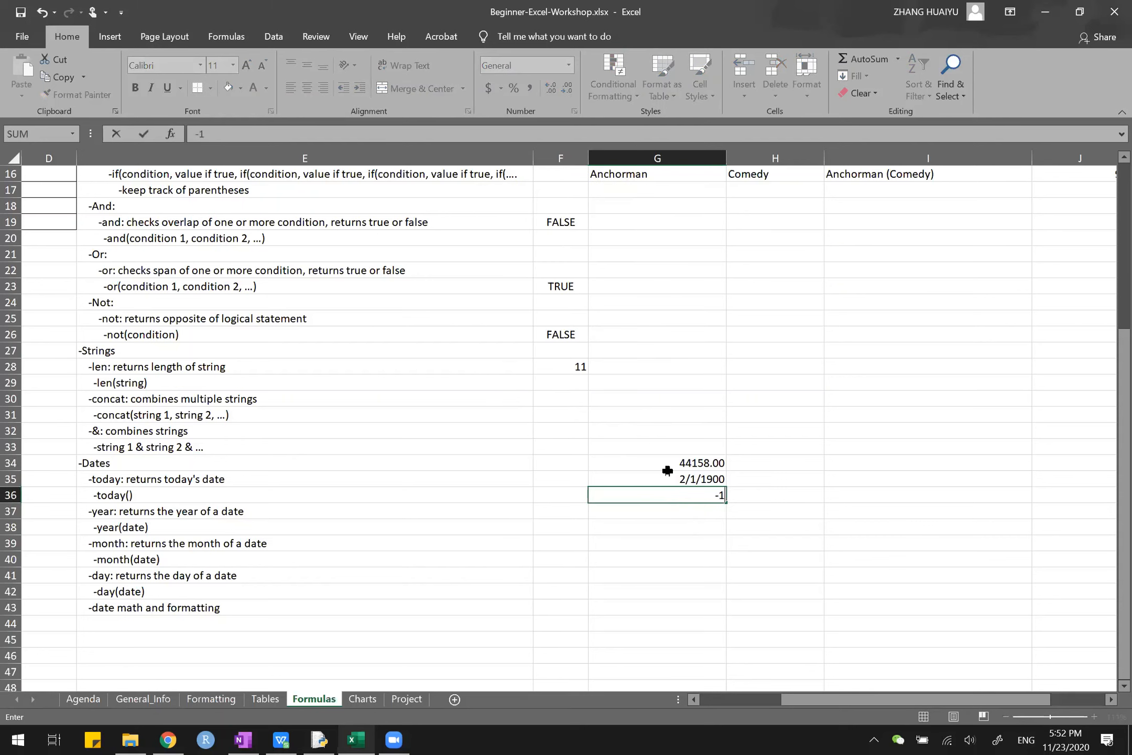
pyautogui.press('Return')
pyautogui.click(670, 495)
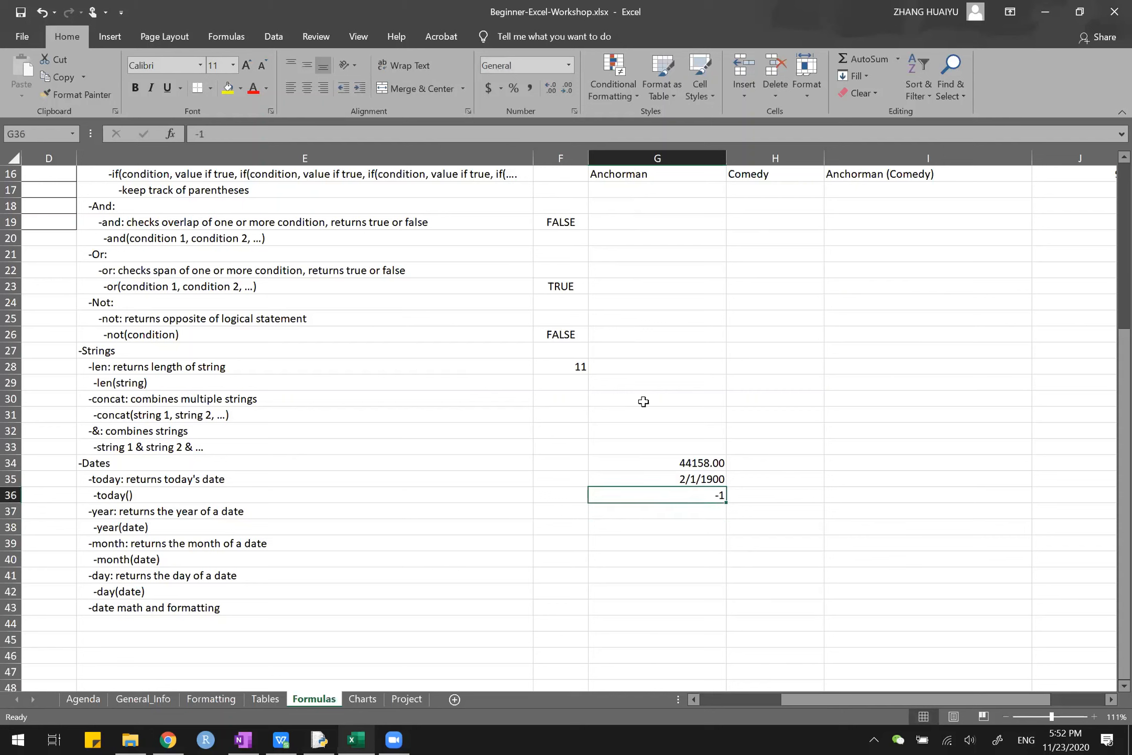
# - Try formatting the negative value in G36 as Short Date and read the cell's tooltip
pyautogui.click(568, 66)
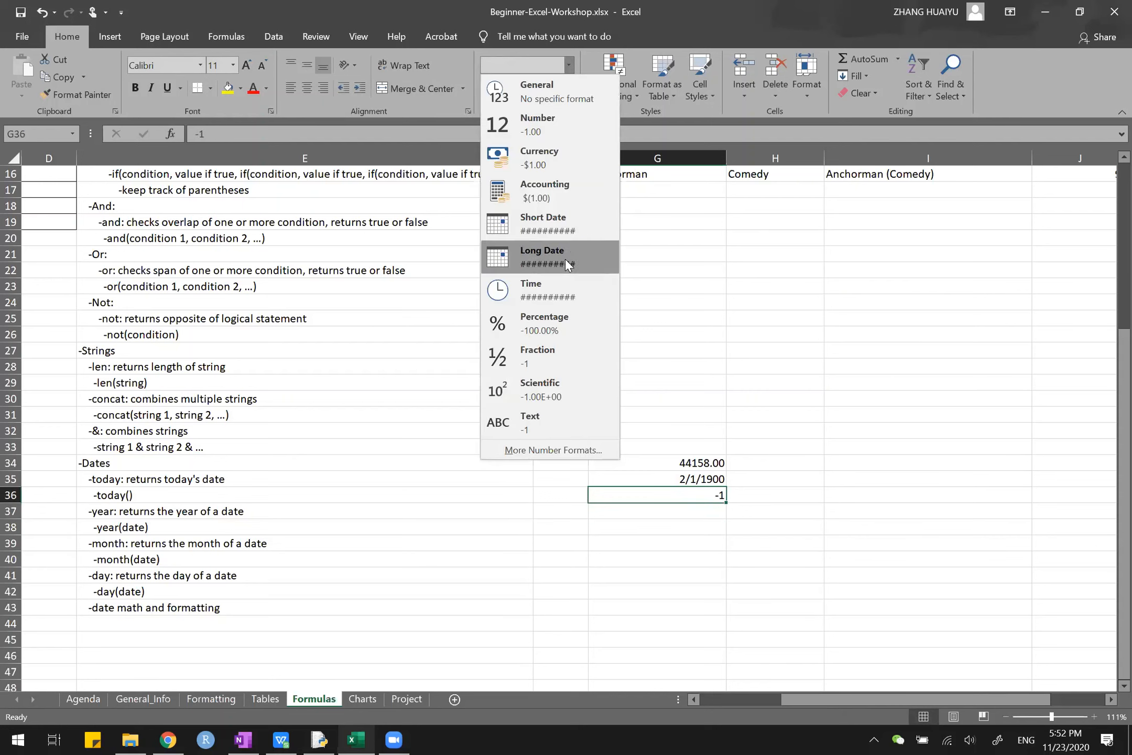
pyautogui.click(566, 231)
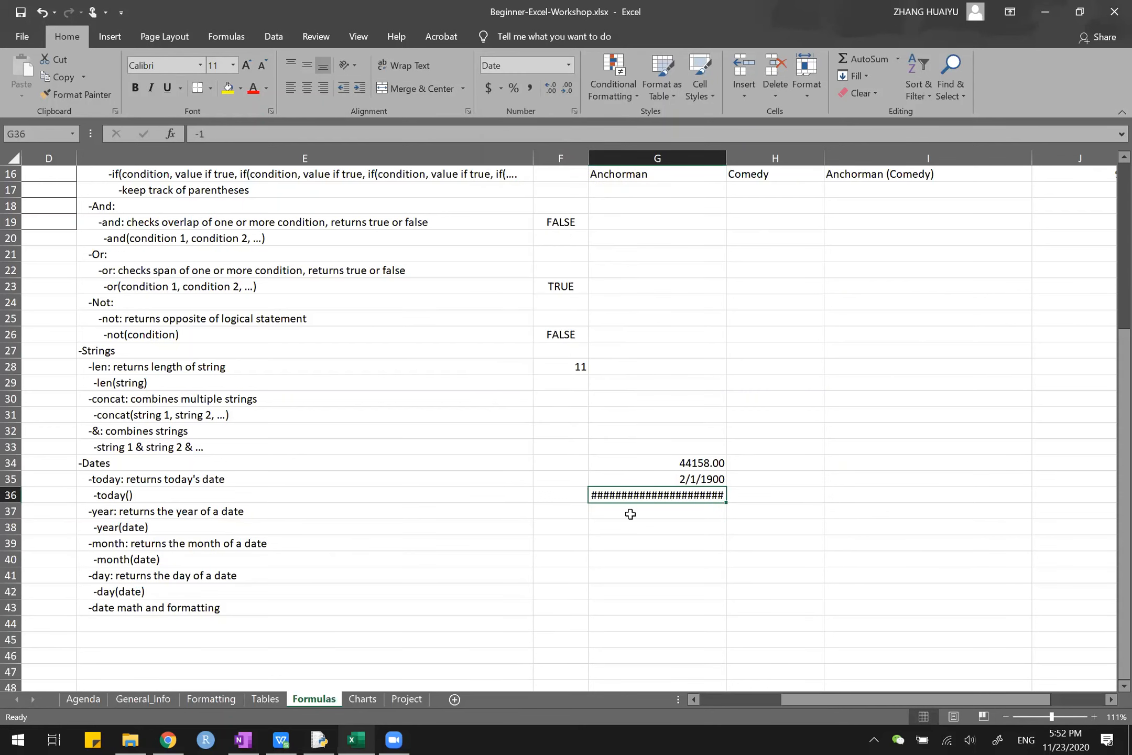
pyautogui.moveTo(674, 495)
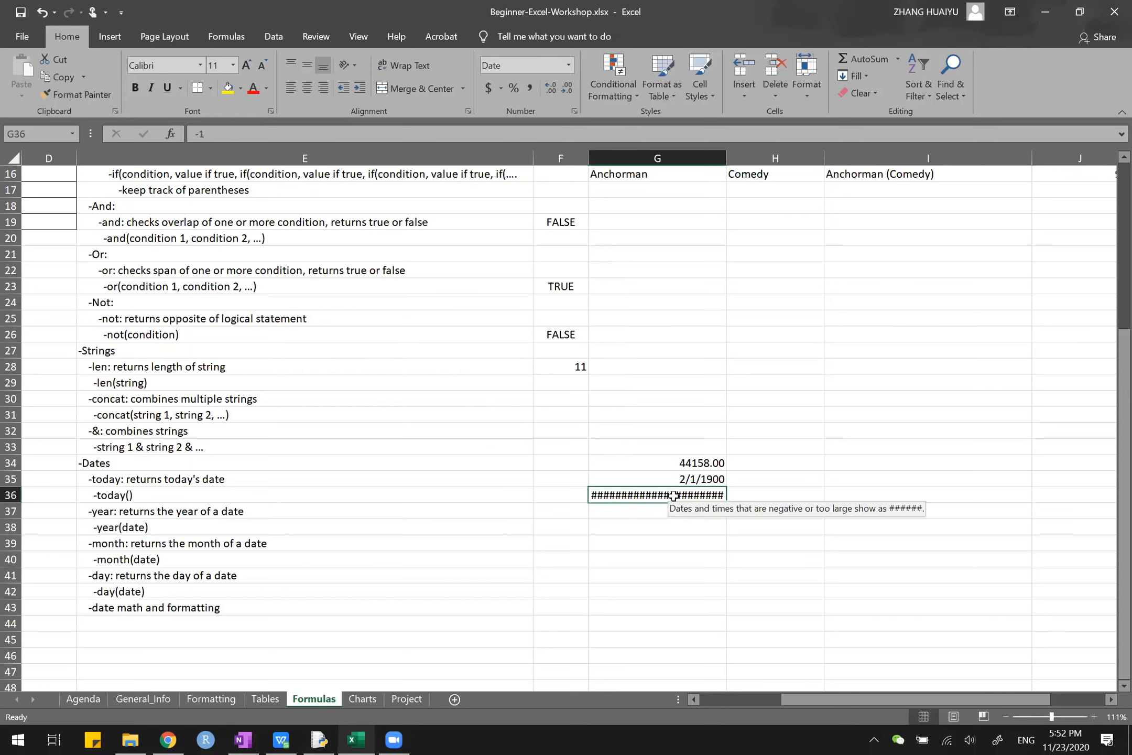
# - Clear the trial date values from cells G34 to G36
pyautogui.press('Delete')
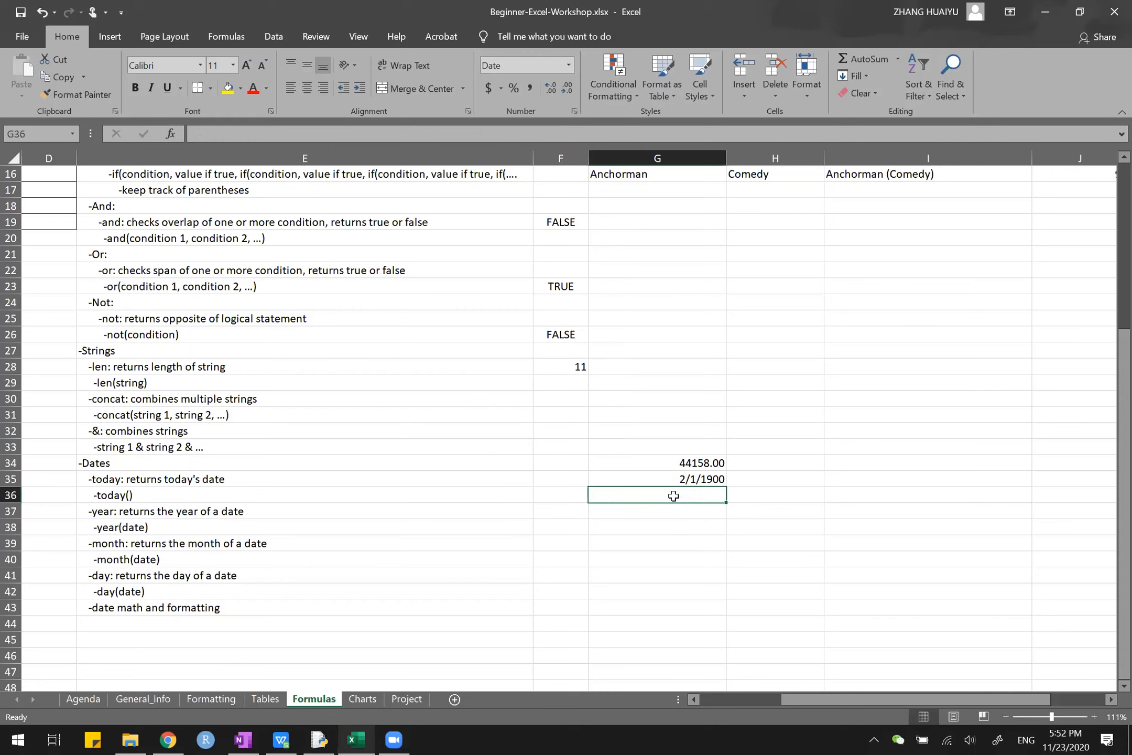
pyautogui.moveTo(694, 464); pyautogui.dragTo(695, 478)
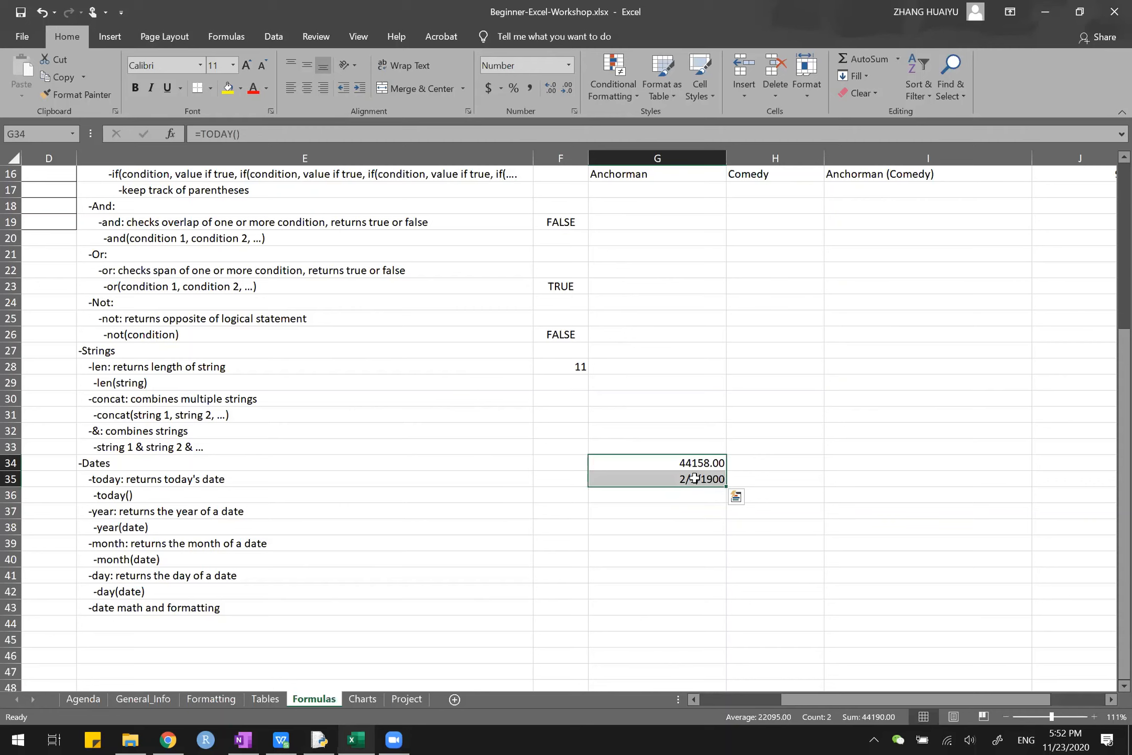
pyautogui.press('Delete')
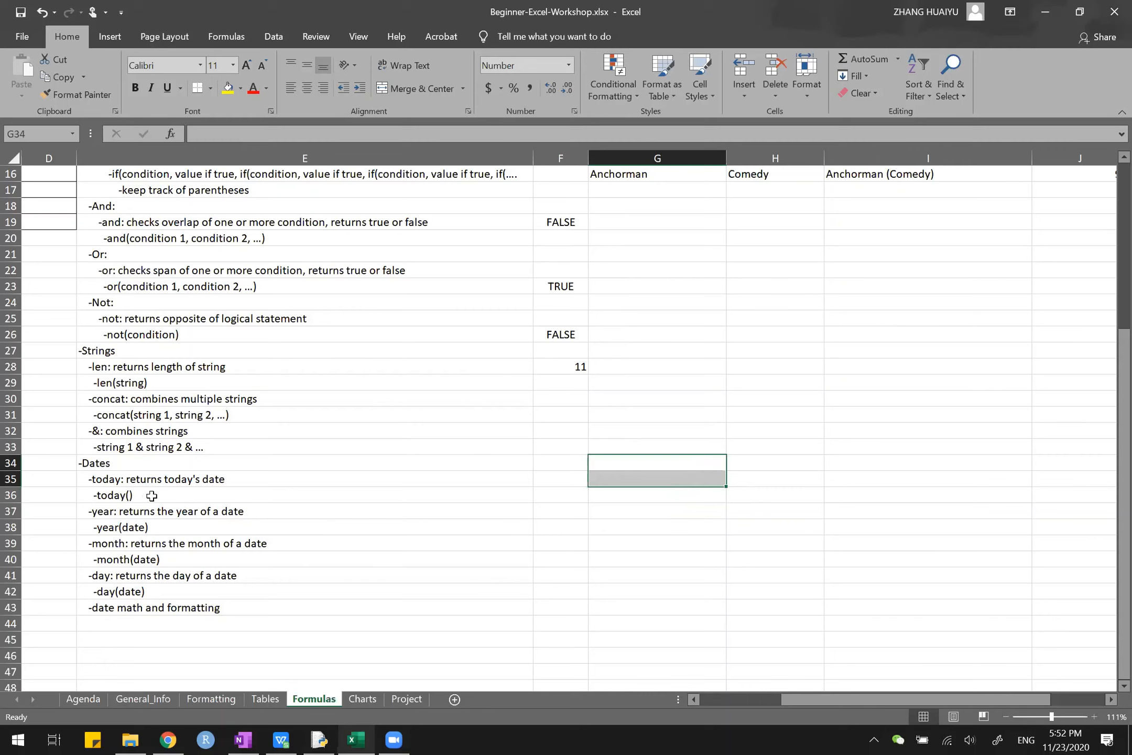
# - Enter =today() in F36, beside the today() syntax note
pyautogui.click(573, 492)
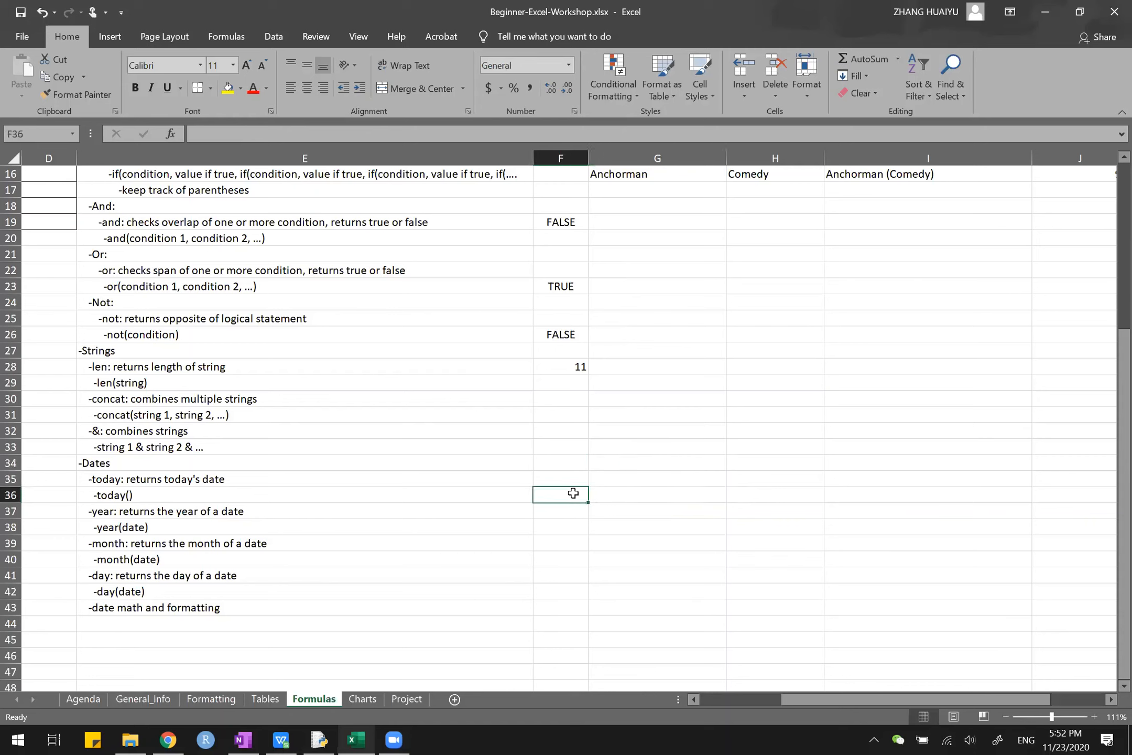
pyautogui.write('=')
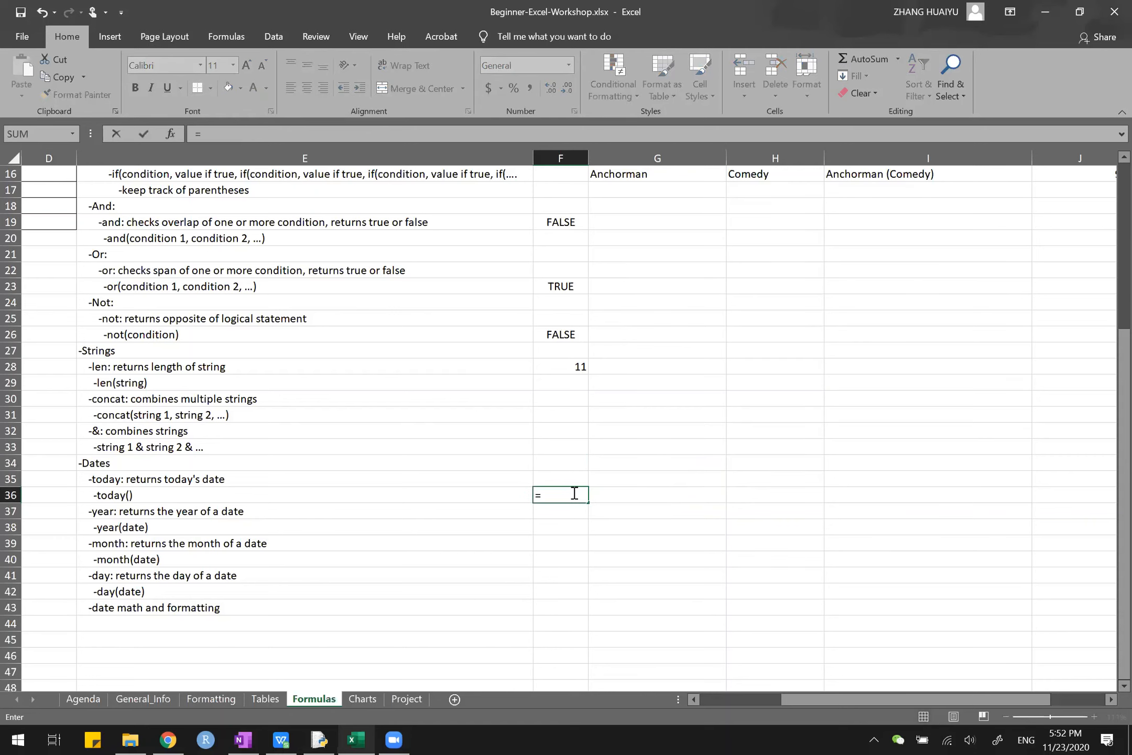
pyautogui.write('today()')
pyautogui.press('Return')
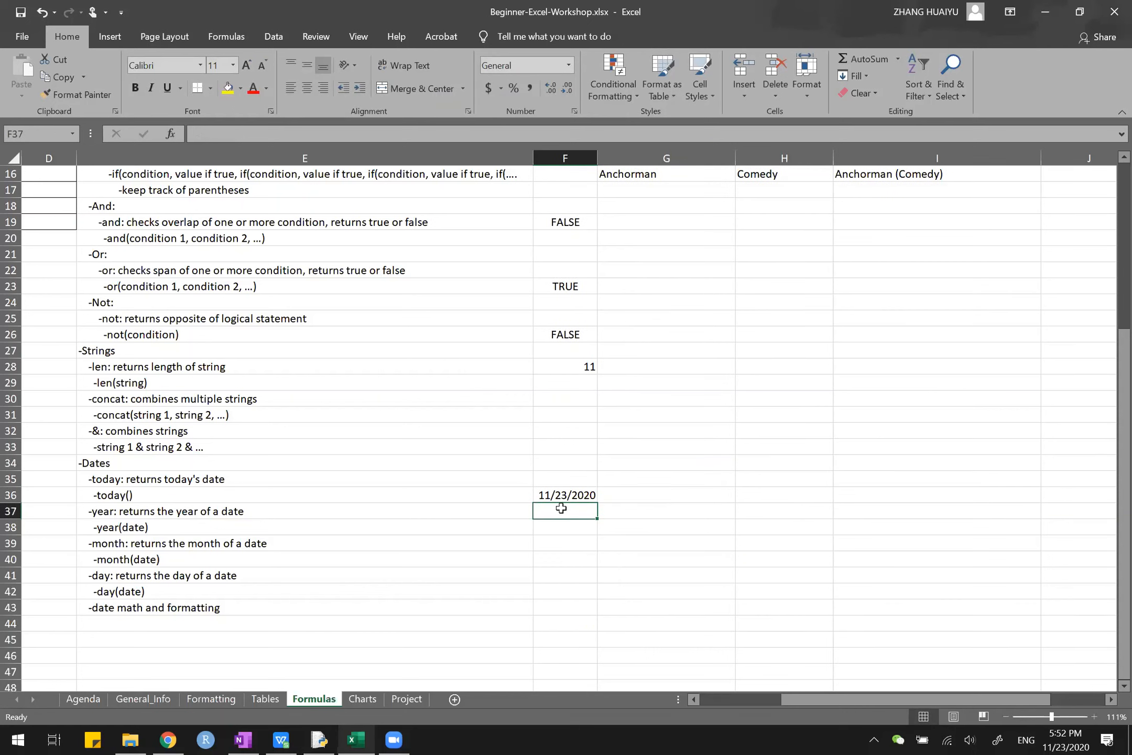
# - Enter a YEAR formula in F37 that references the date in F36
pyautogui.write('=year(')
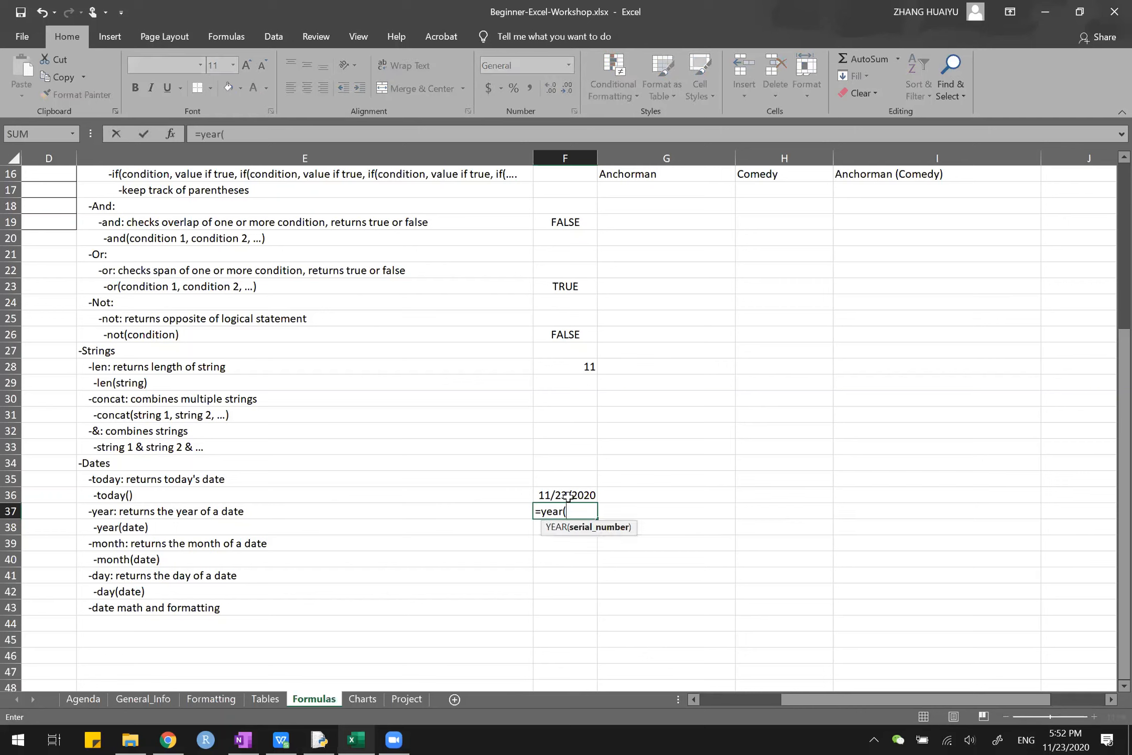
pyautogui.click(568, 496)
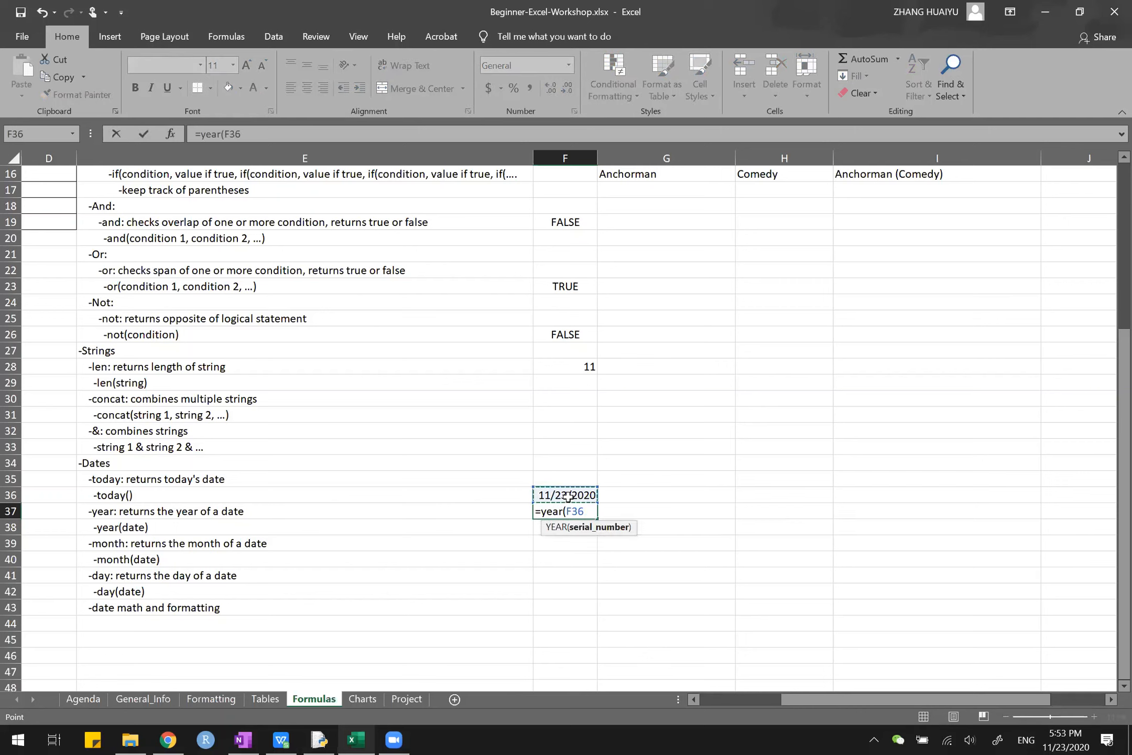
pyautogui.press('Return')
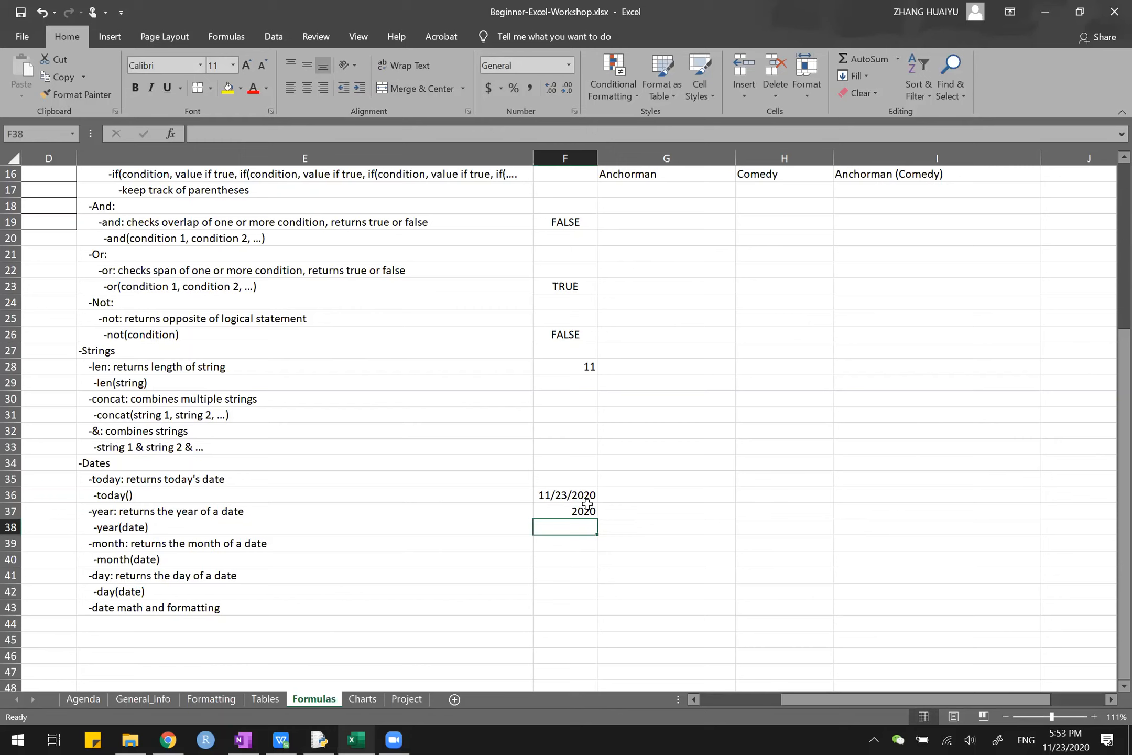
pyautogui.click(556, 496)
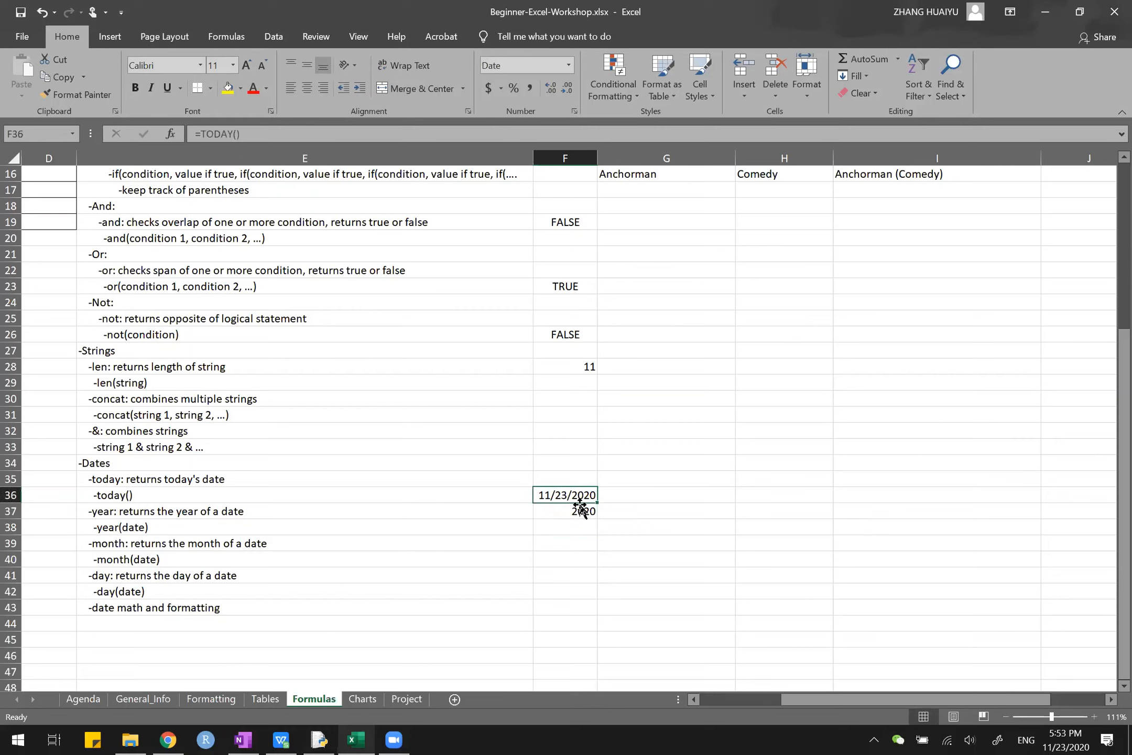
pyautogui.click(575, 512)
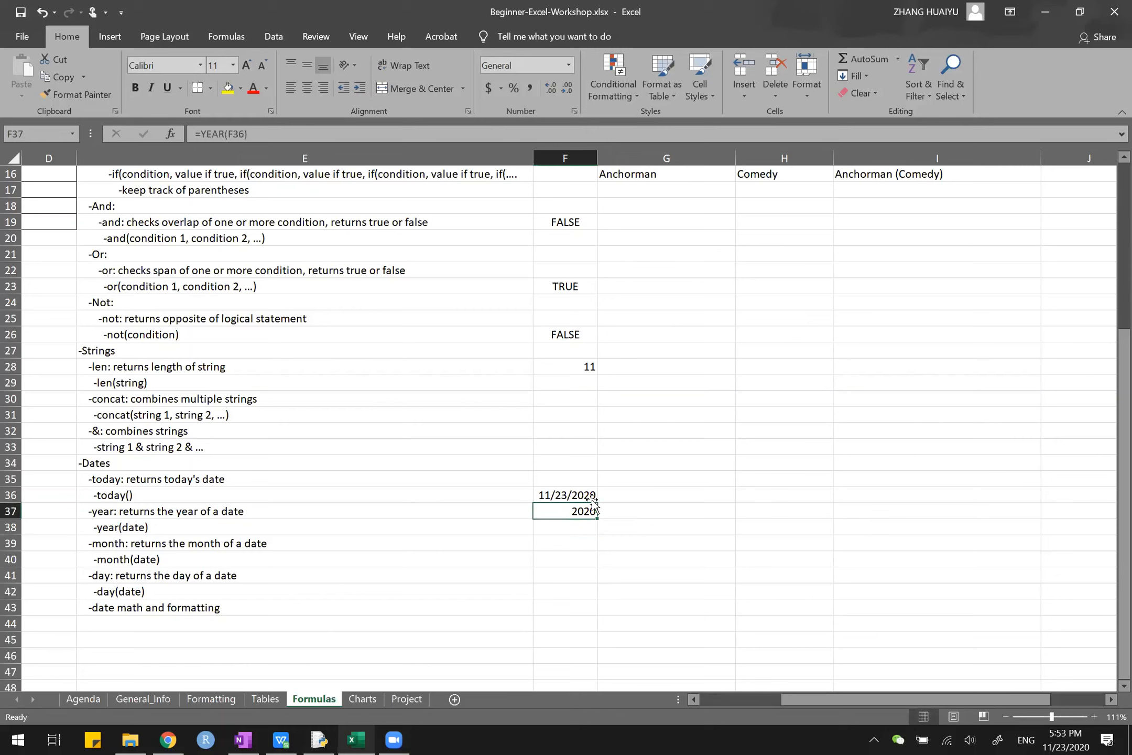
# - Enter a MONTH formula in F39 that references the date in F36
pyautogui.click(579, 525)
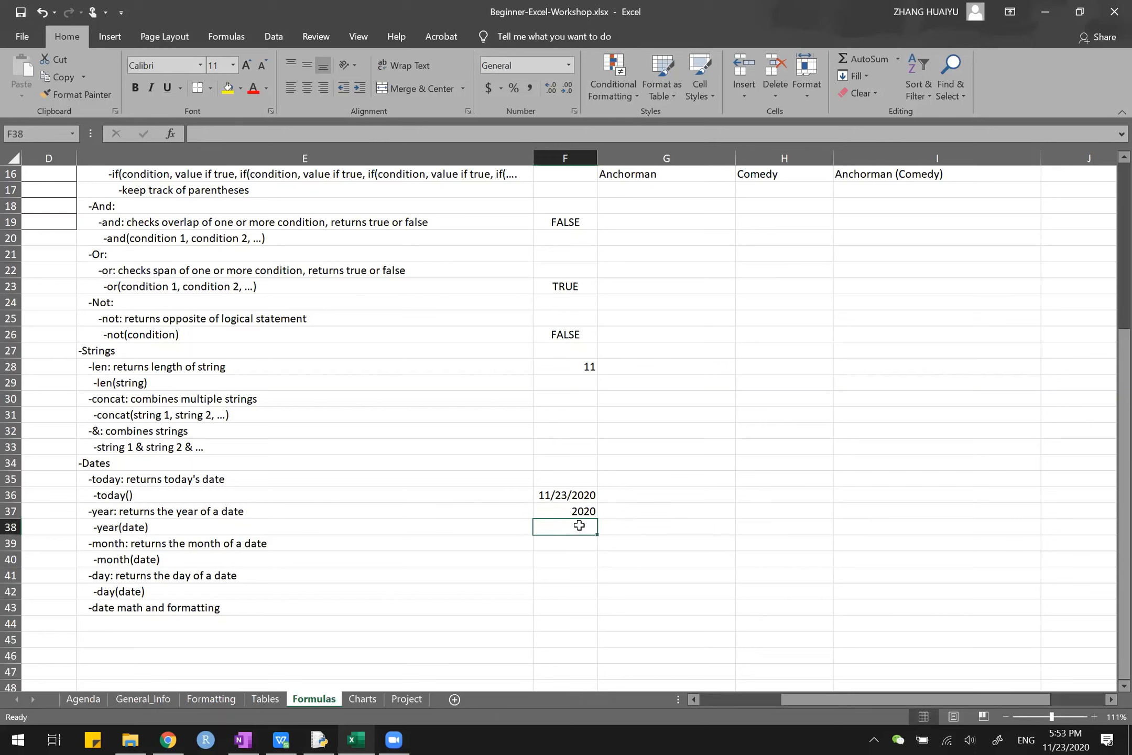
pyautogui.click(577, 541)
pyautogui.write('=')
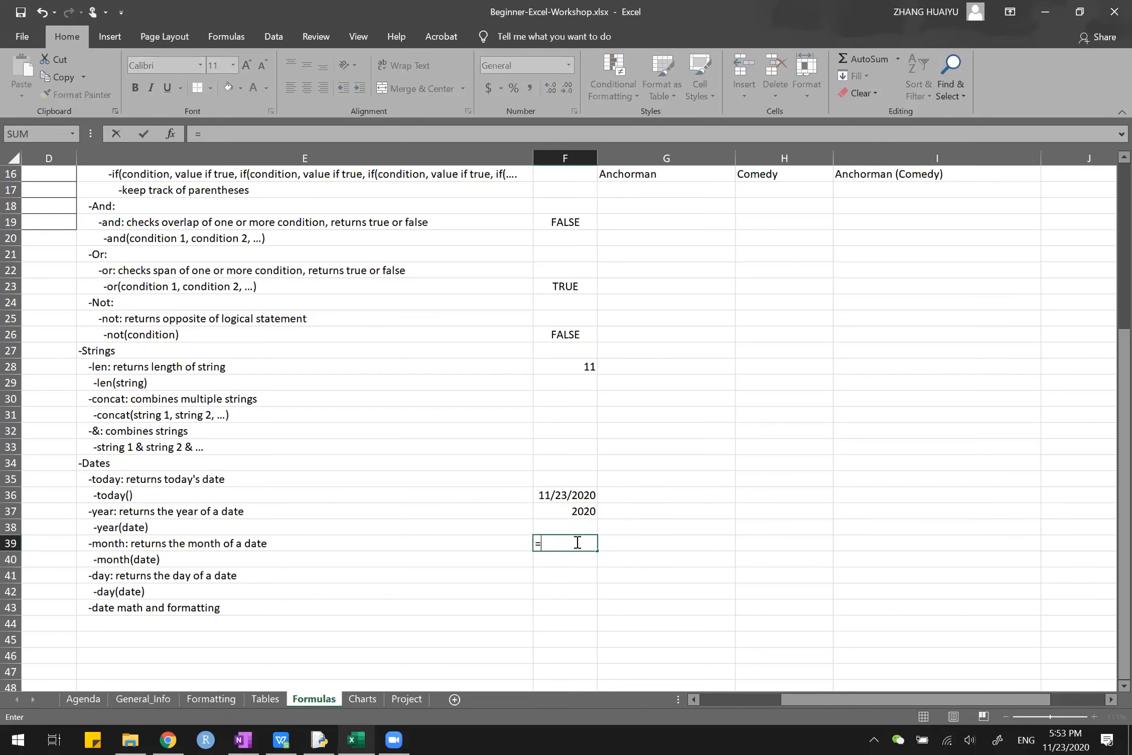
pyautogui.write('month(')
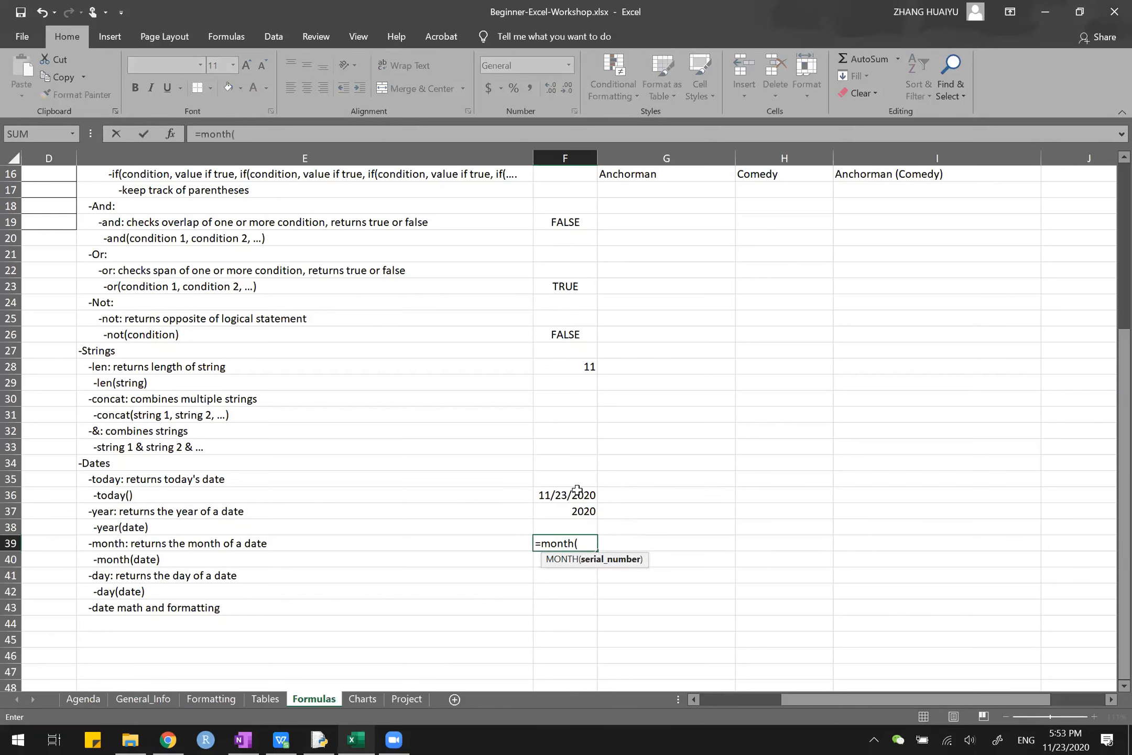
pyautogui.click(578, 492)
pyautogui.write(')')
pyautogui.press('Return')
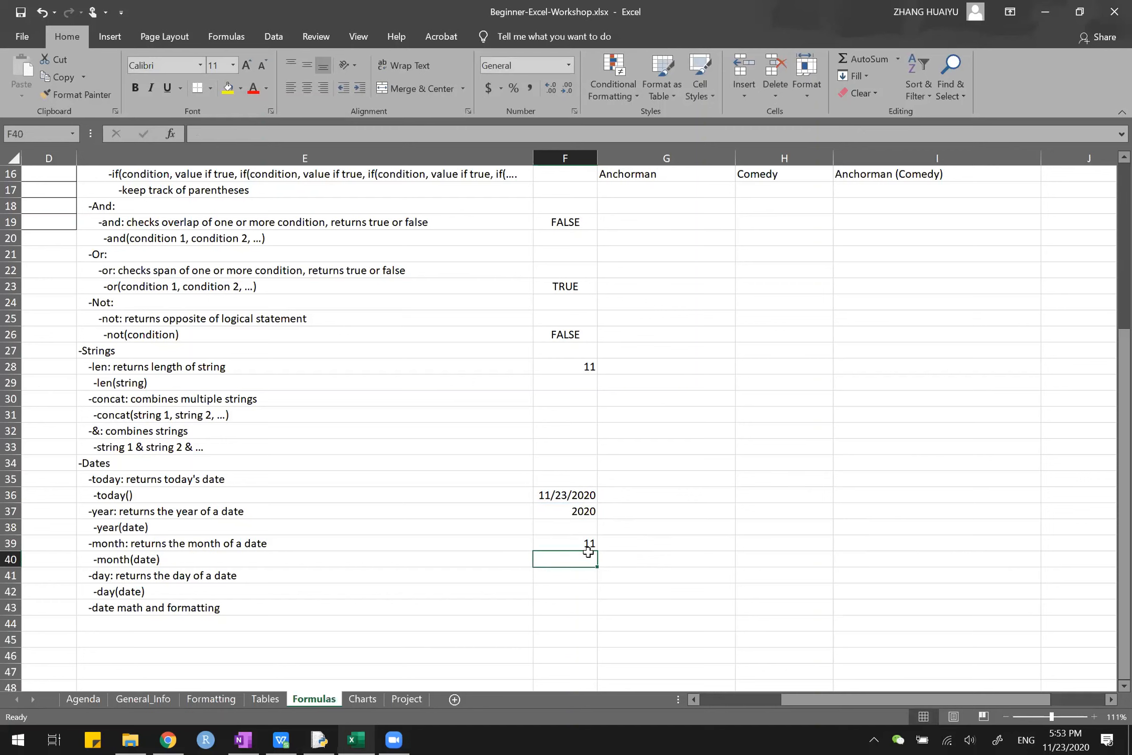
# - Enter a DAY formula in F42 that references the date in F36
pyautogui.click(577, 592)
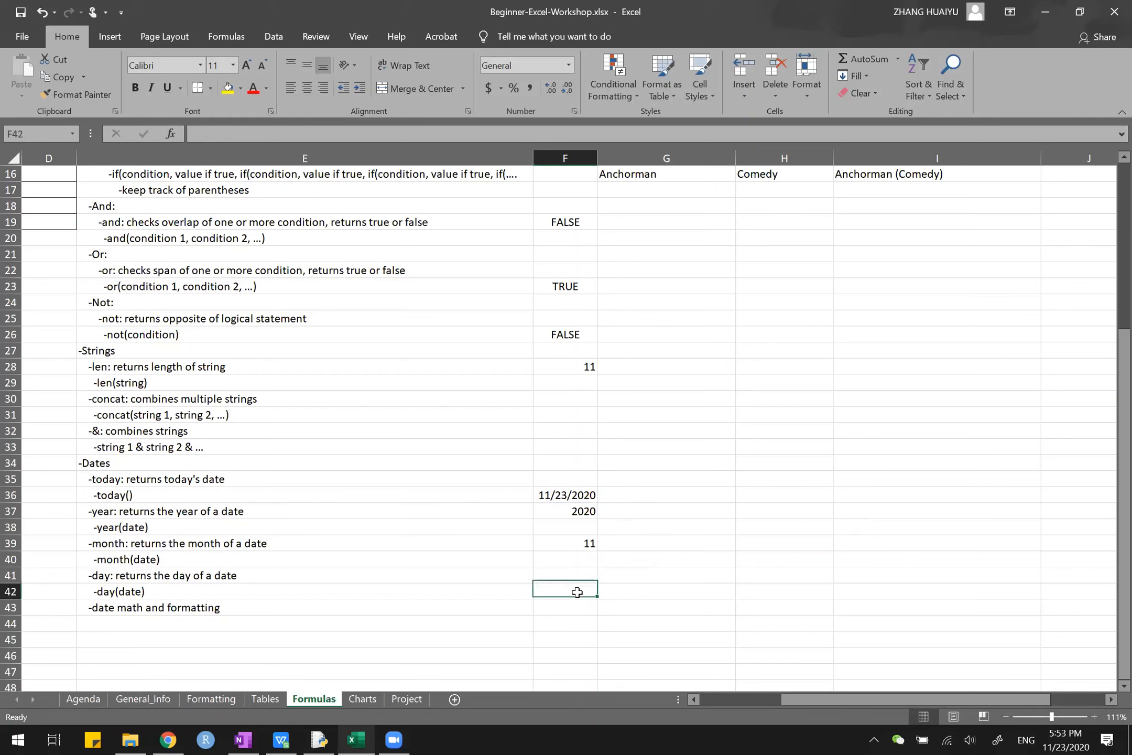
pyautogui.write('=day')
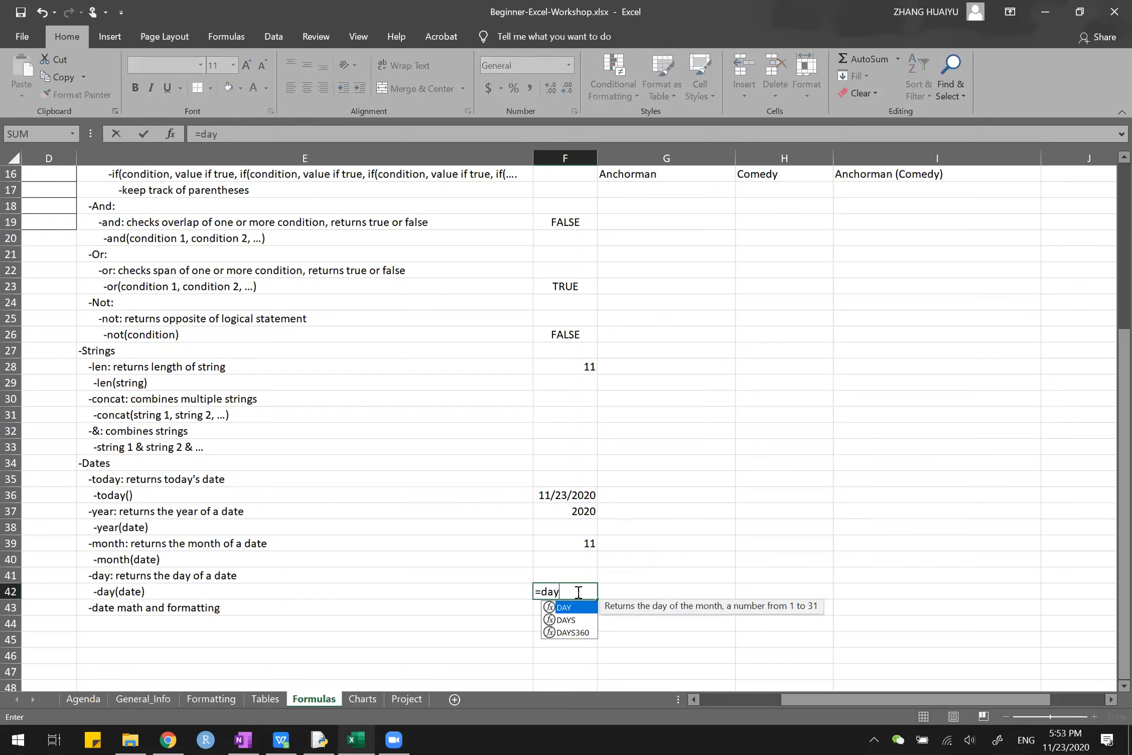
pyautogui.write('(')
pyautogui.click(574, 496)
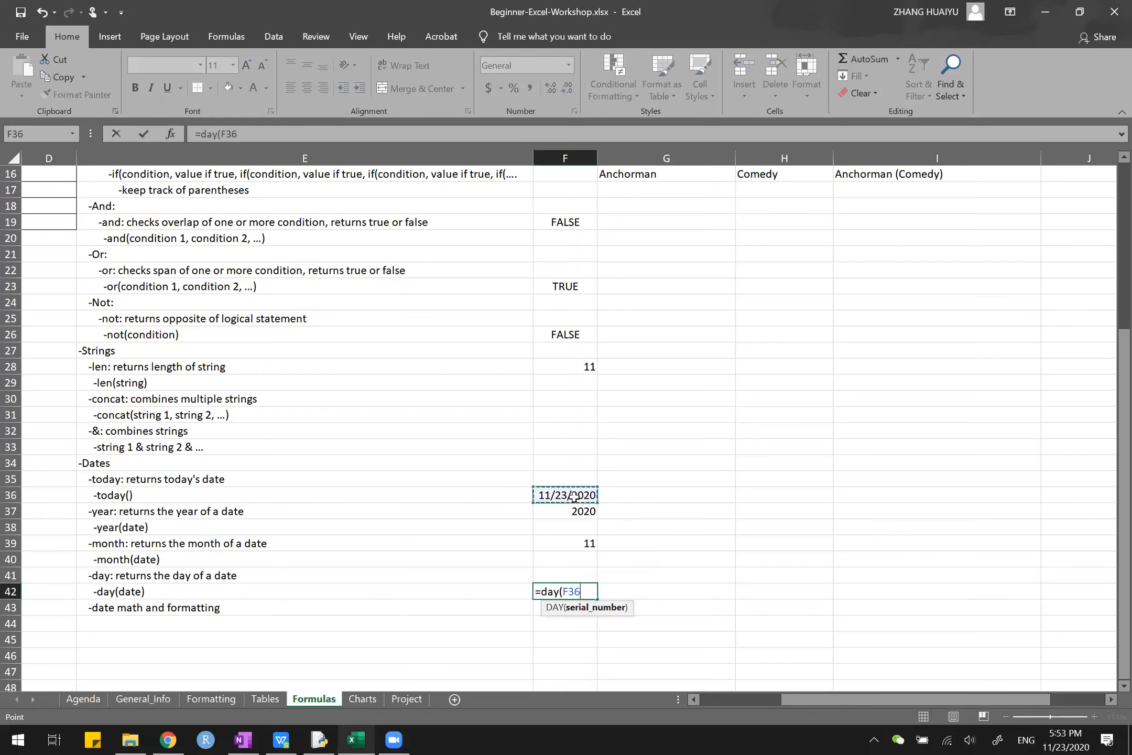
pyautogui.press('Return')
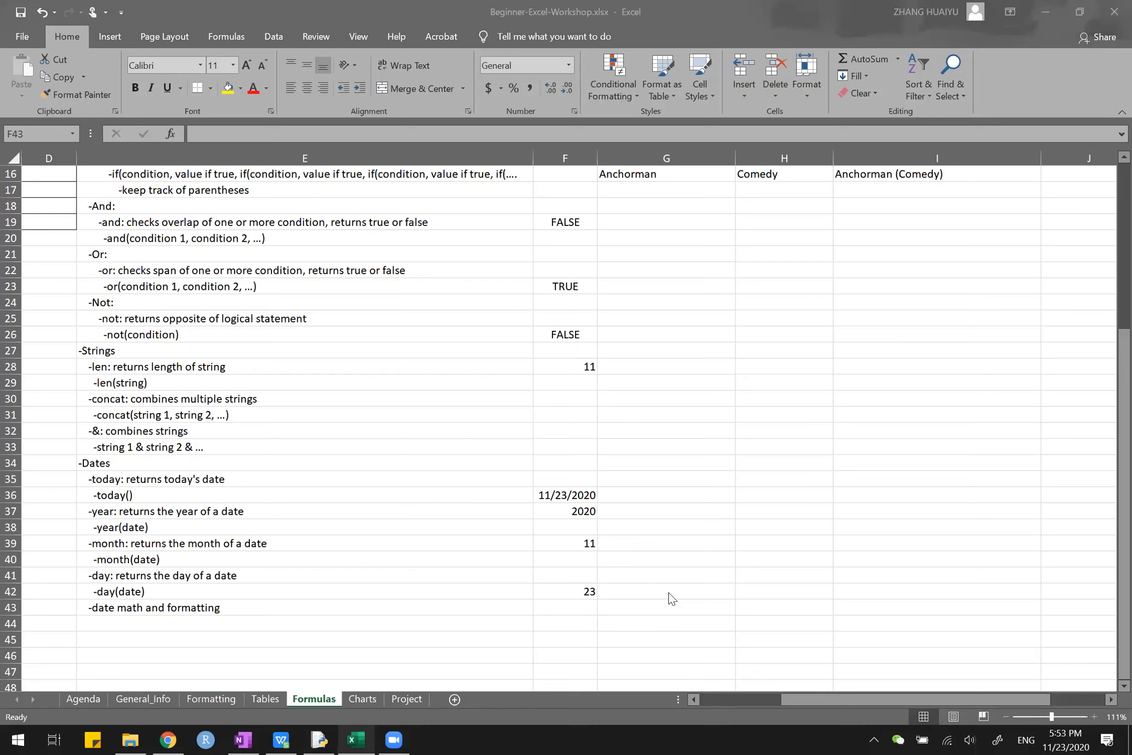
# - Enter 1 in H36 and format the cell as Short Date
pyautogui.click(759, 499)
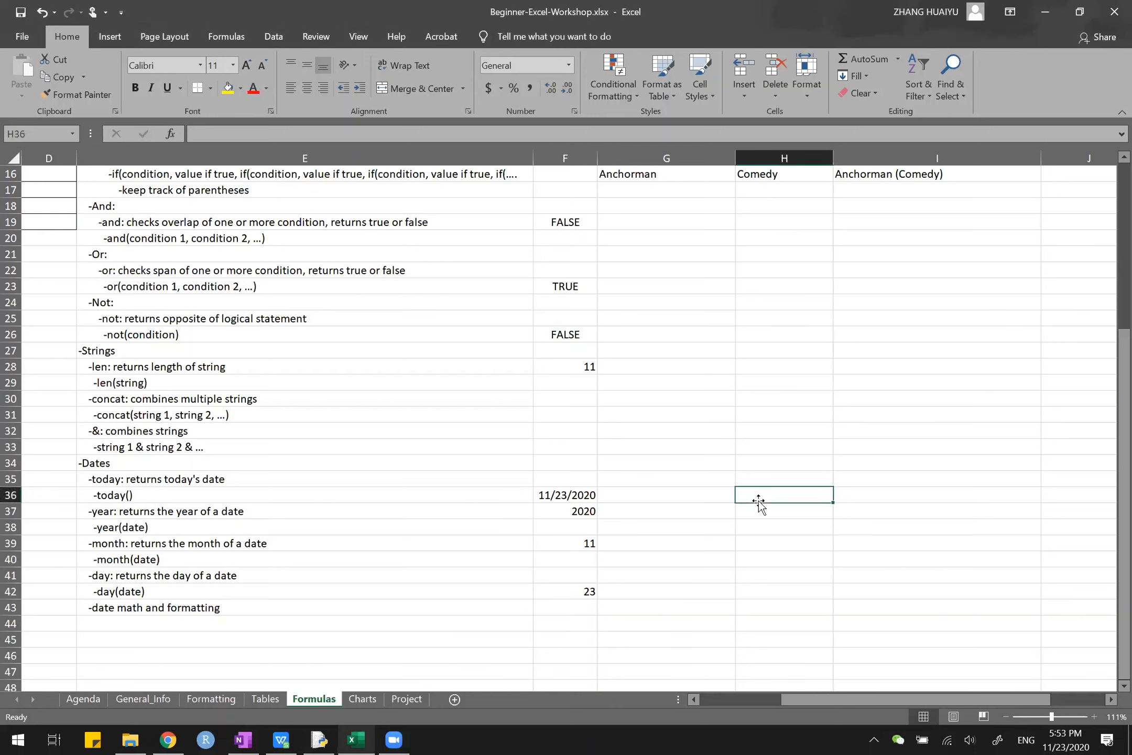
pyautogui.write('1')
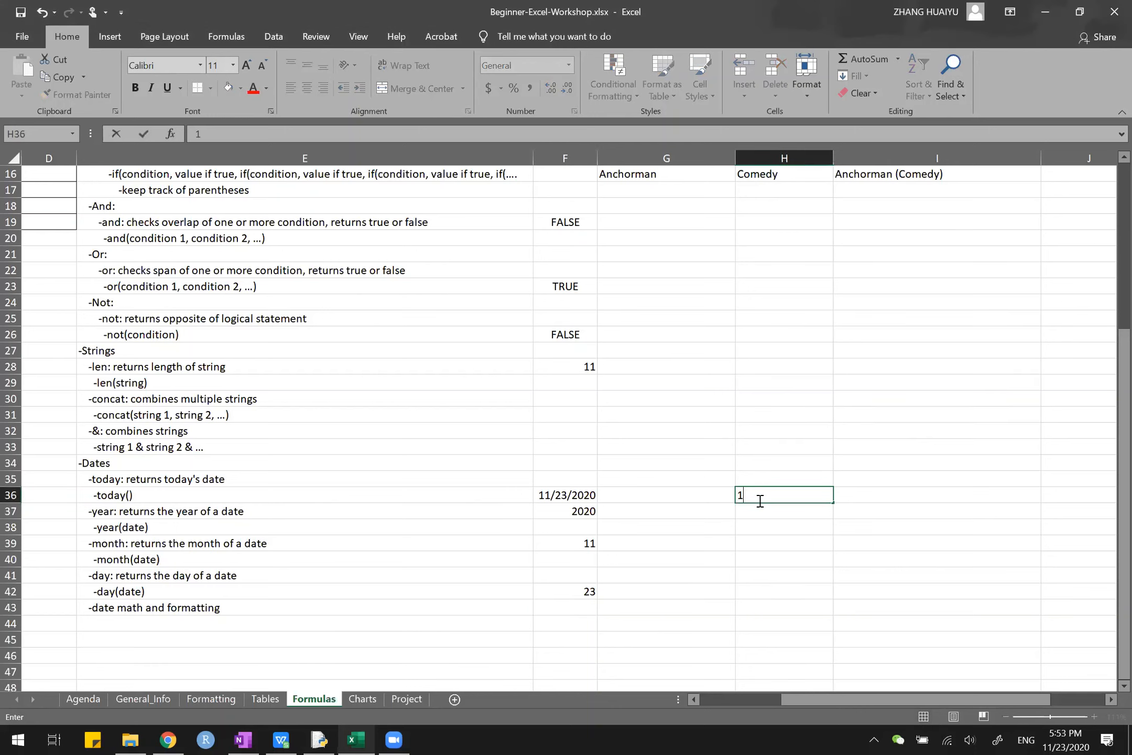
pyautogui.click(790, 498)
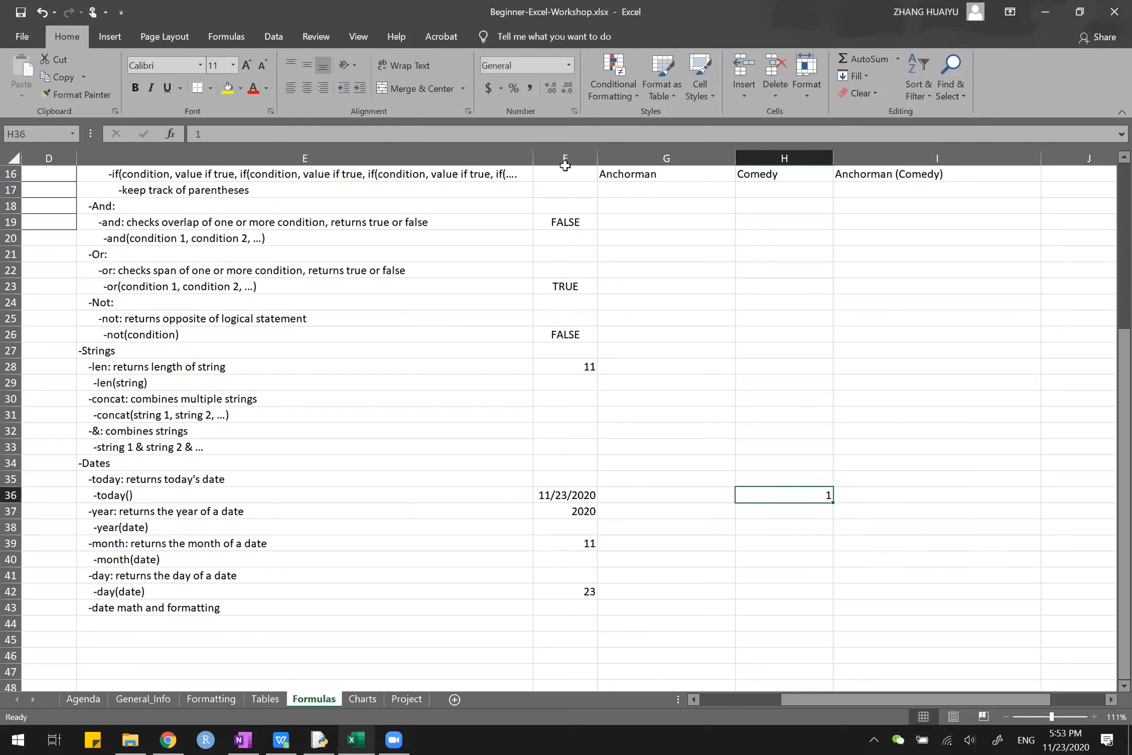
pyautogui.click(565, 58)
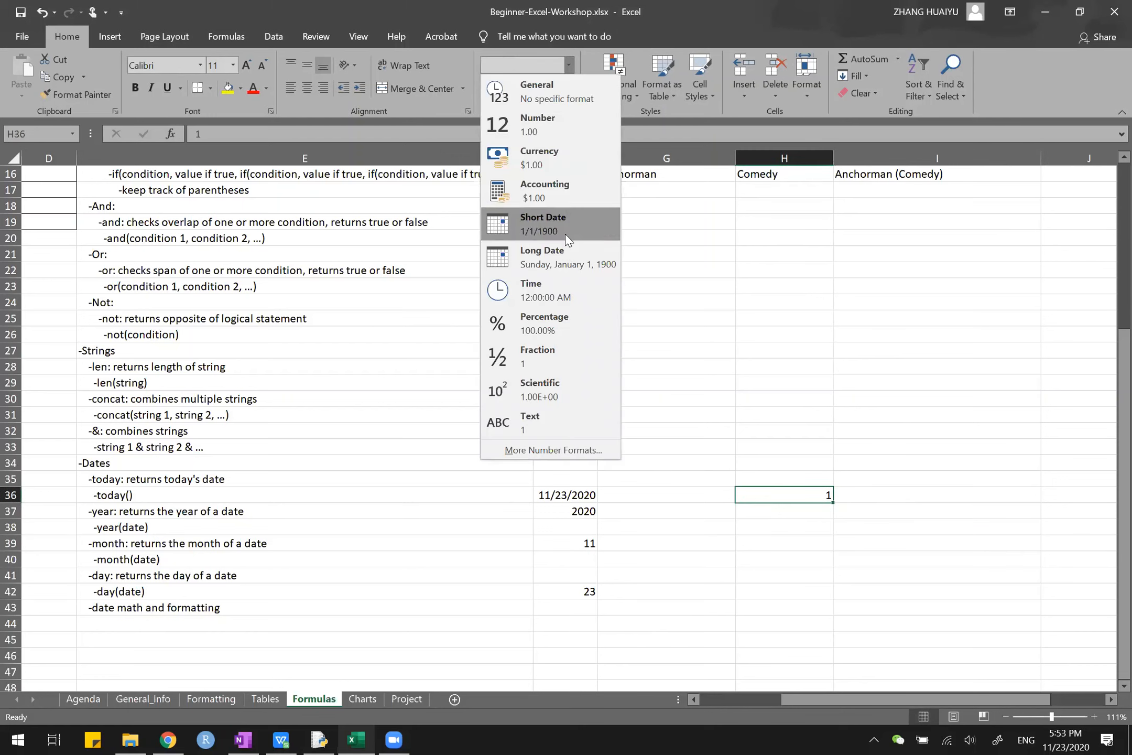
pyautogui.click(565, 234)
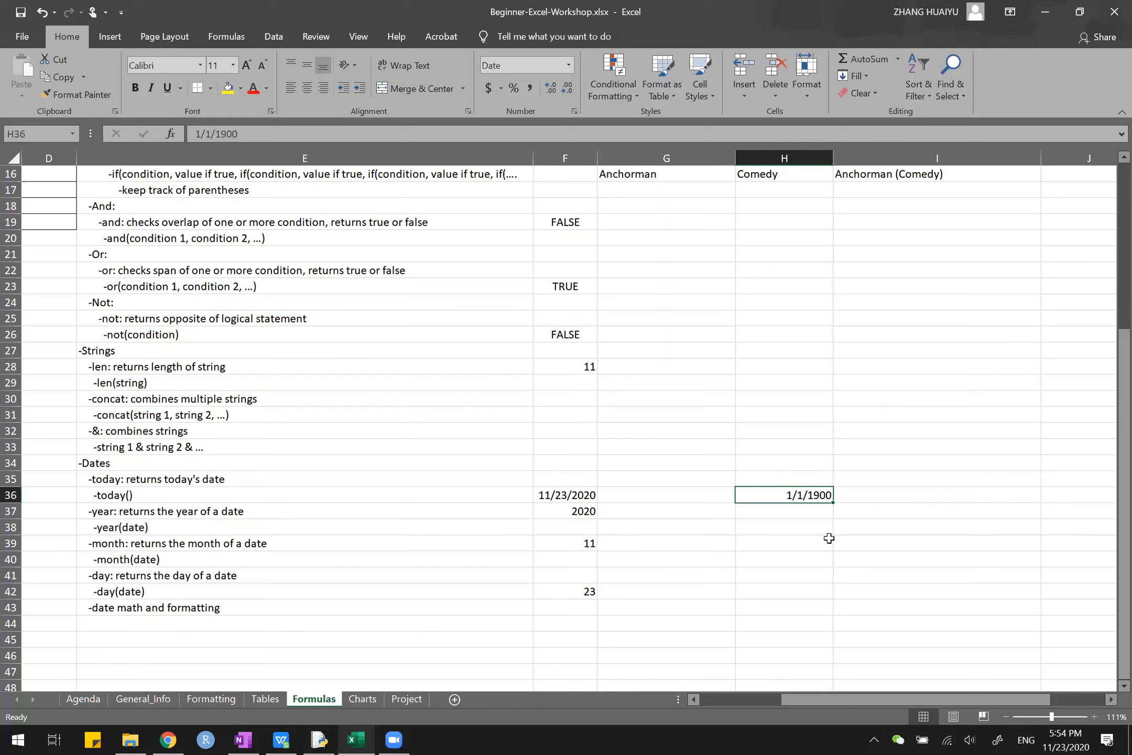
# - Enter 123 in H37, below the date in H36, keeping the General format
pyautogui.click(811, 509)
pyautogui.click(810, 495)
pyautogui.click(809, 513)
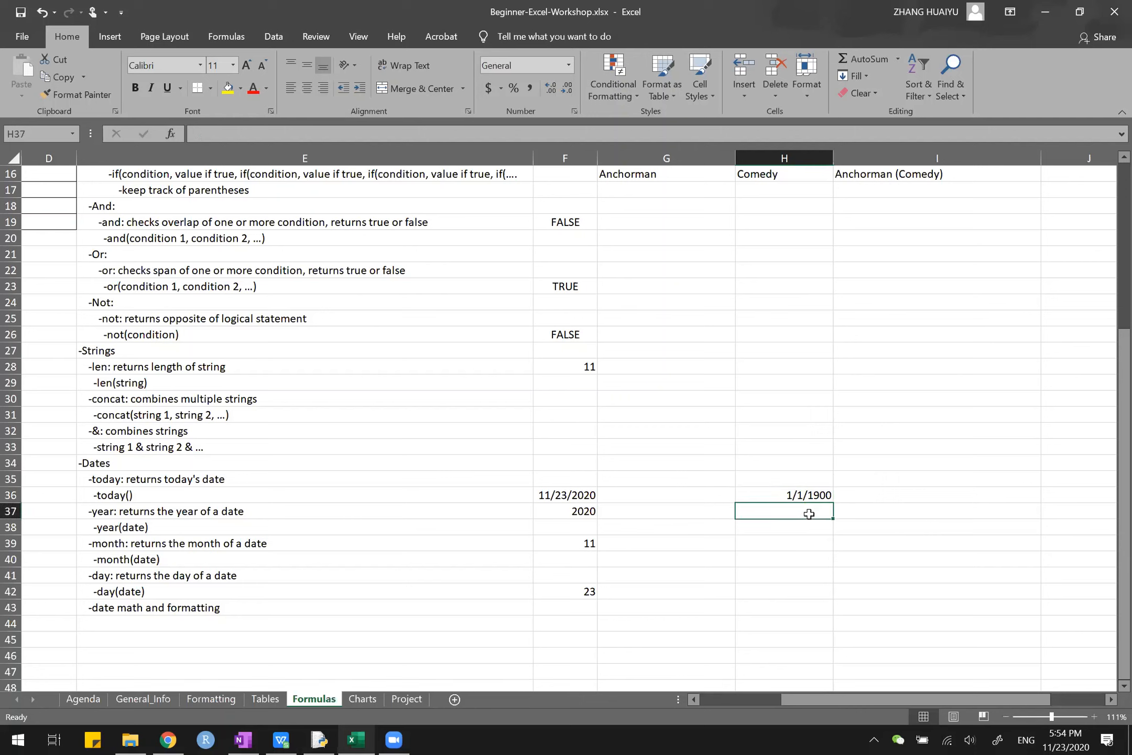
pyautogui.write('123')
pyautogui.press('Return')
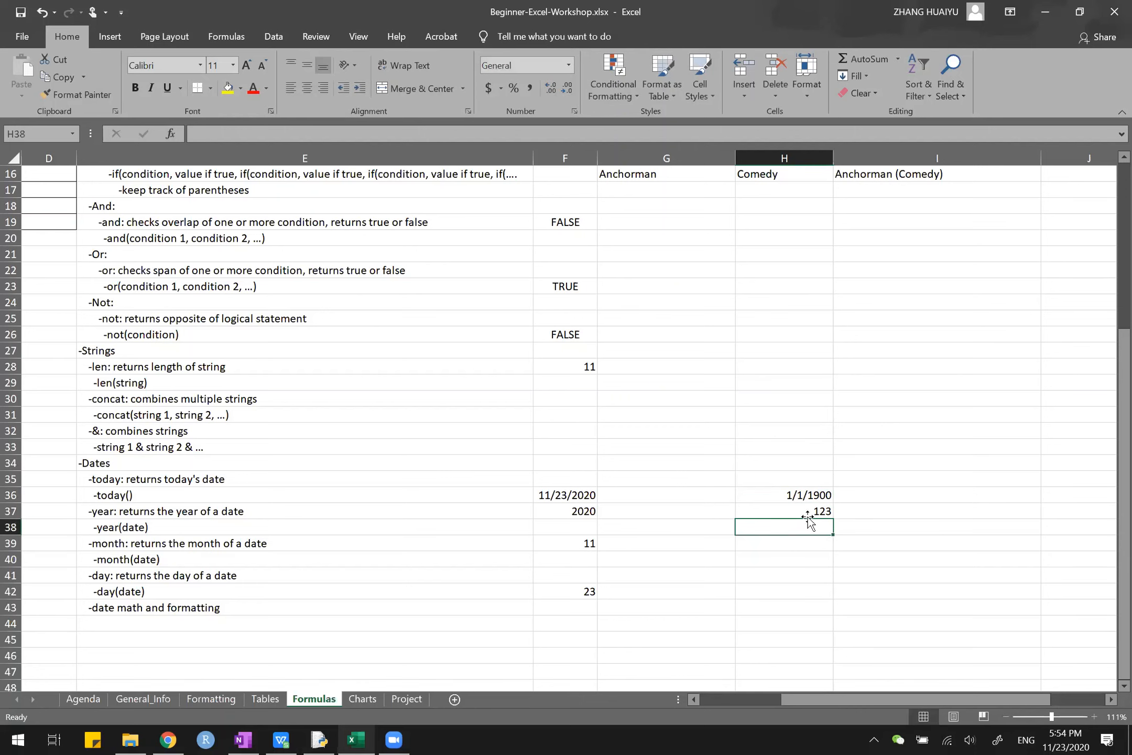
pyautogui.click(807, 516)
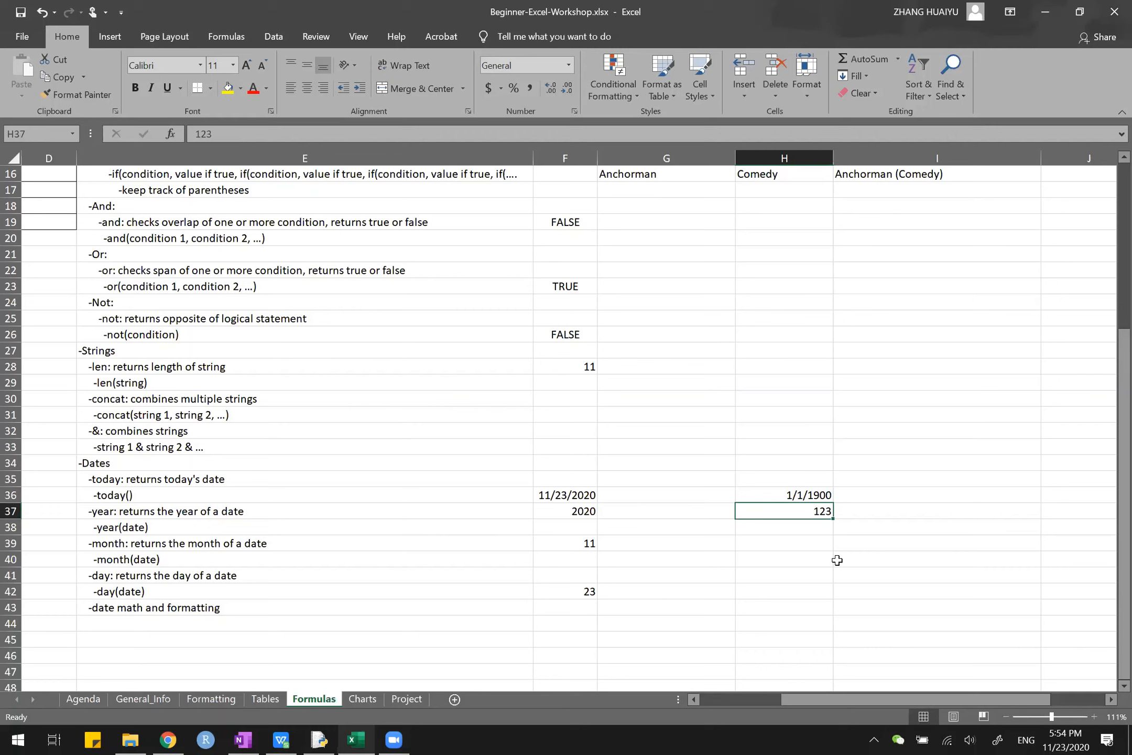
pyautogui.click(810, 527)
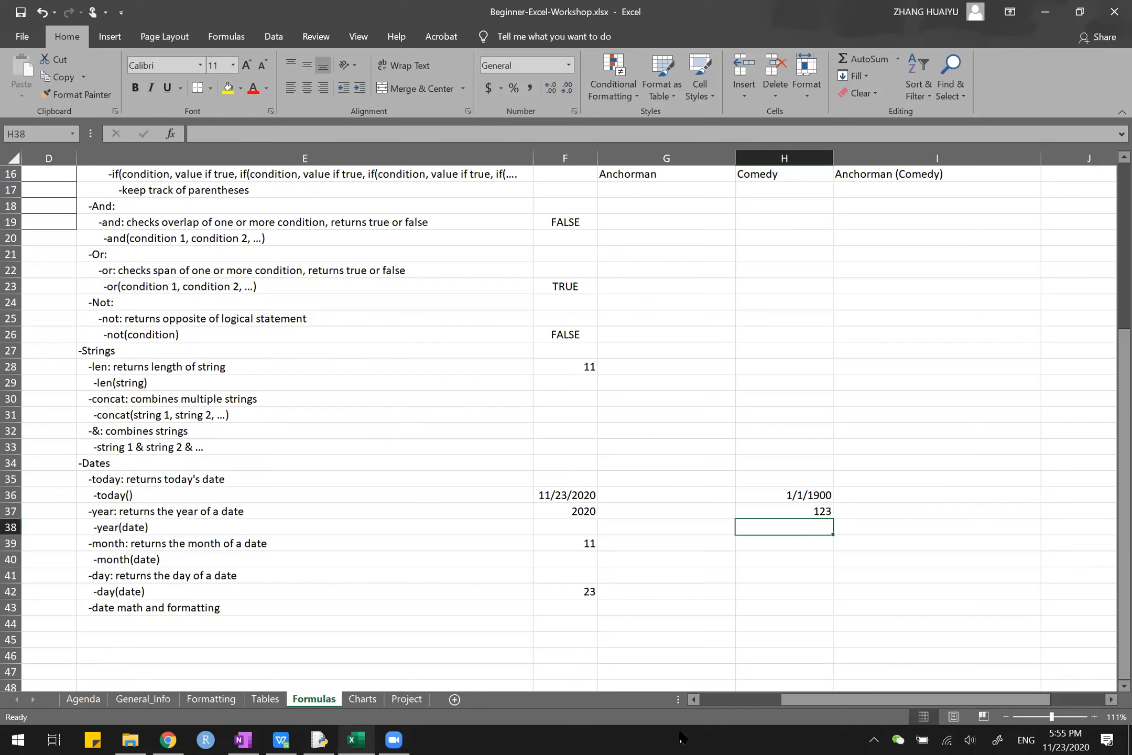
# - Review the notes on the Formulas sheet, from the date functions back up to the cell referencing section in the first columns
pyautogui.click(674, 539)
pyautogui.scroll(2, 663, 480)
pyautogui.scroll(-2, 663, 480)
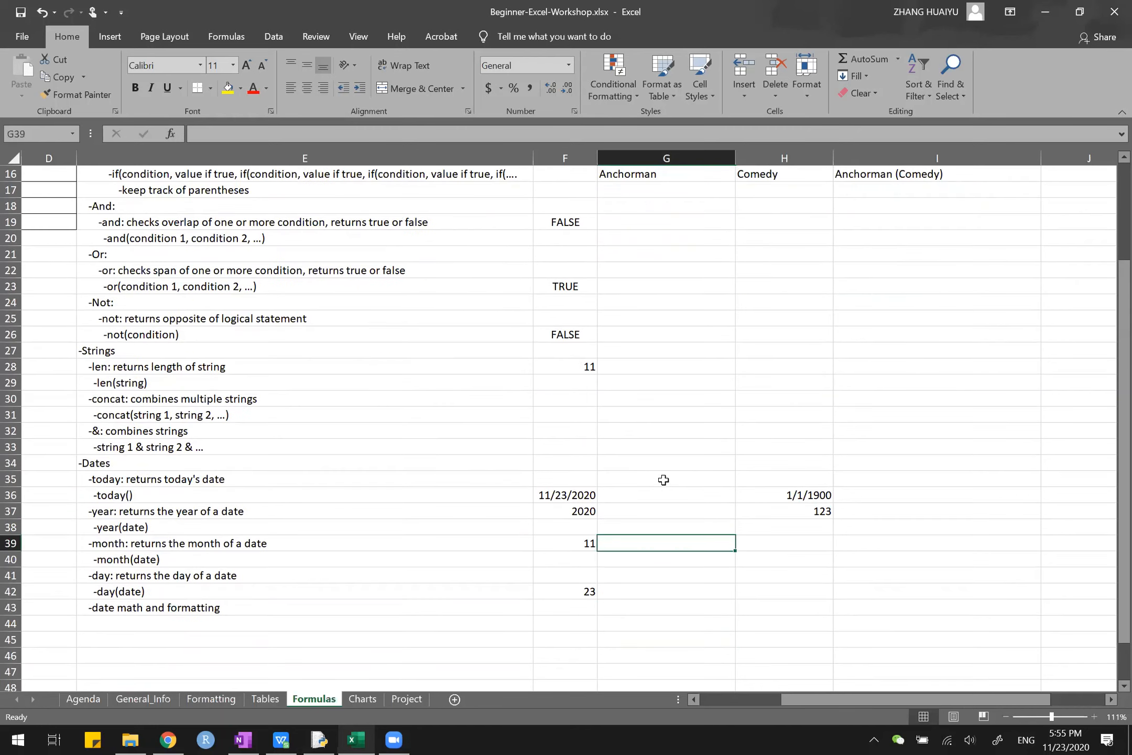
pyautogui.scroll(5, 664, 480)
pyautogui.scroll(-5, 664, 480)
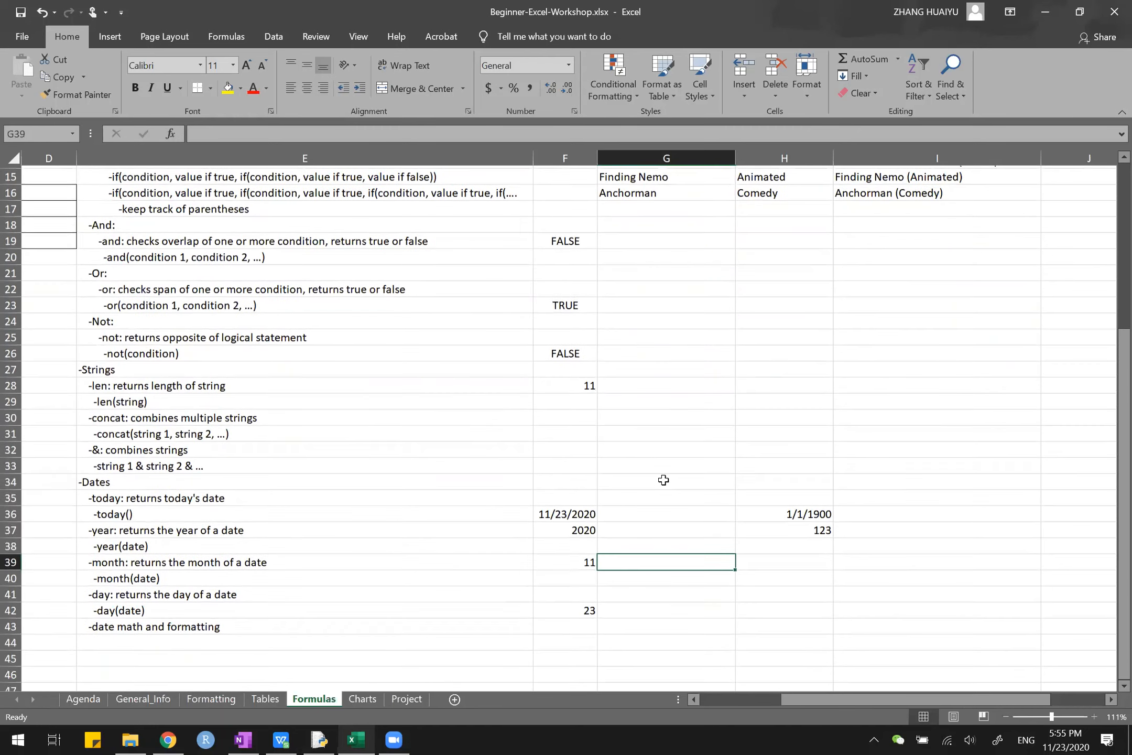
pyautogui.scroll(-1, 663, 480)
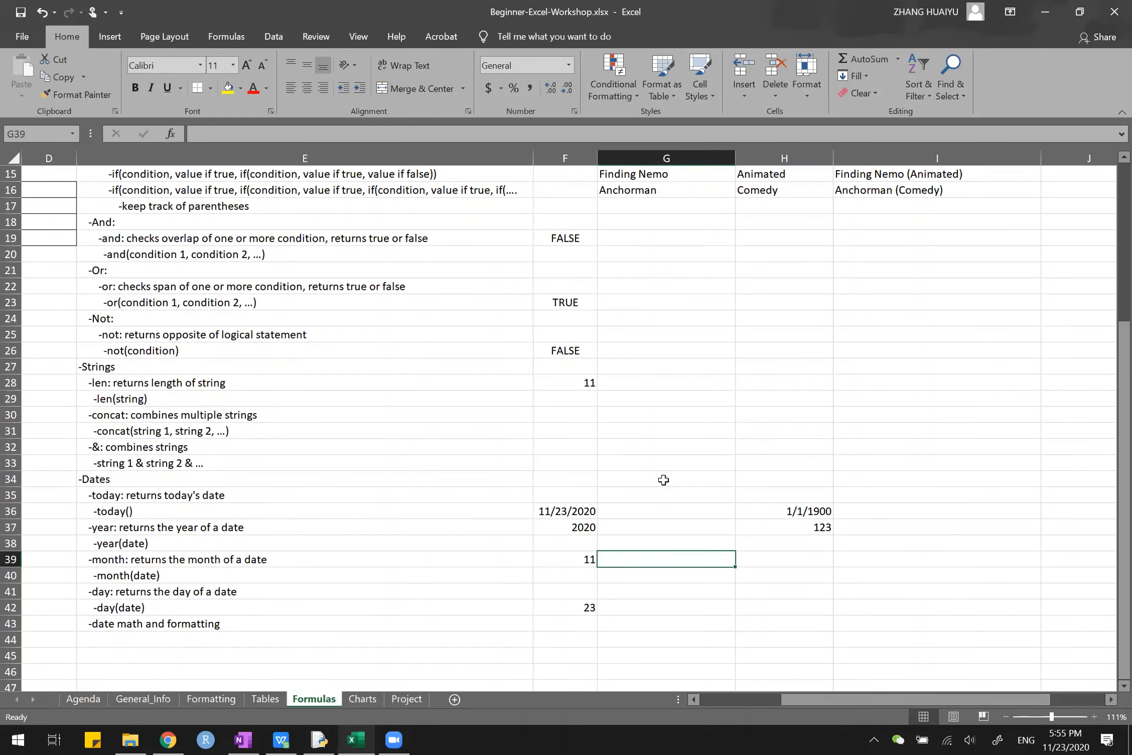
pyautogui.scroll(5, 322, 488)
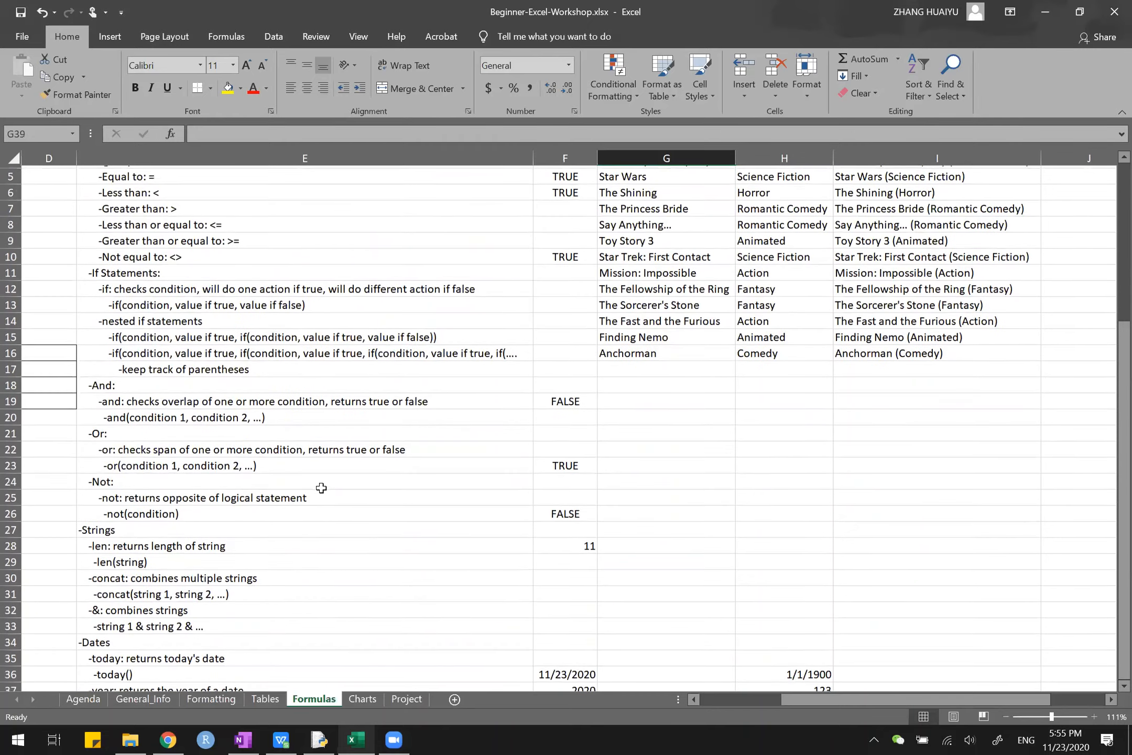
pyautogui.hscroll(-3, 321, 488)
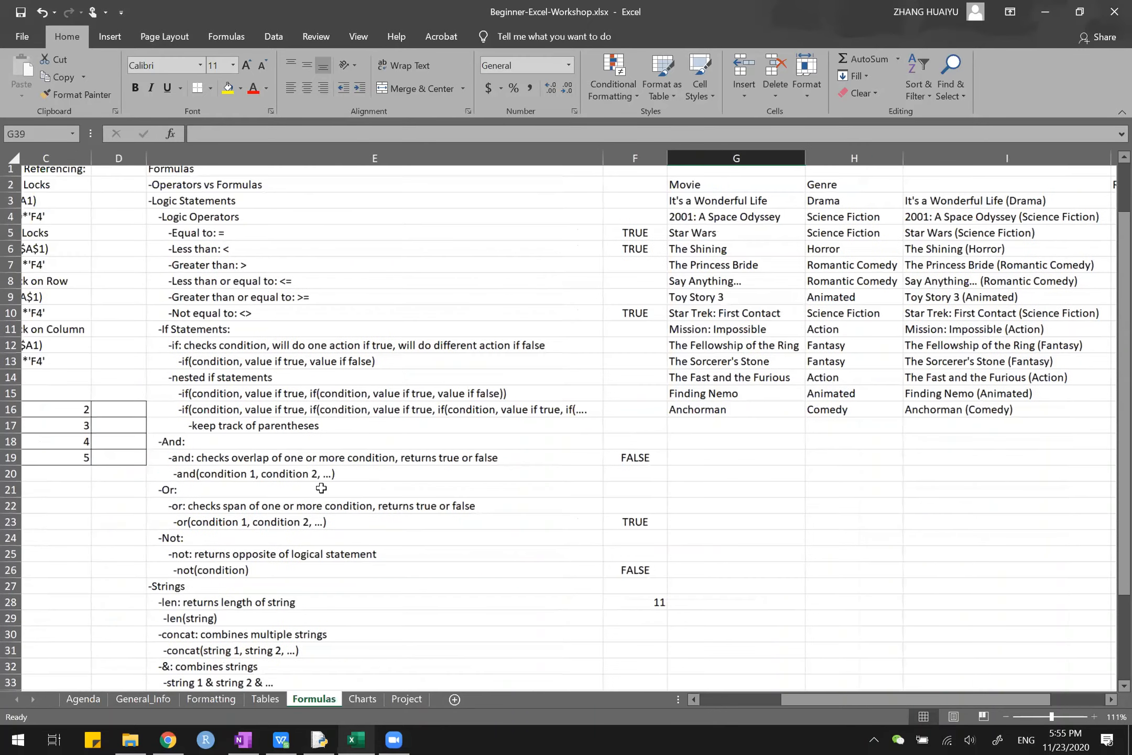
pyautogui.hscroll(-1, 321, 488)
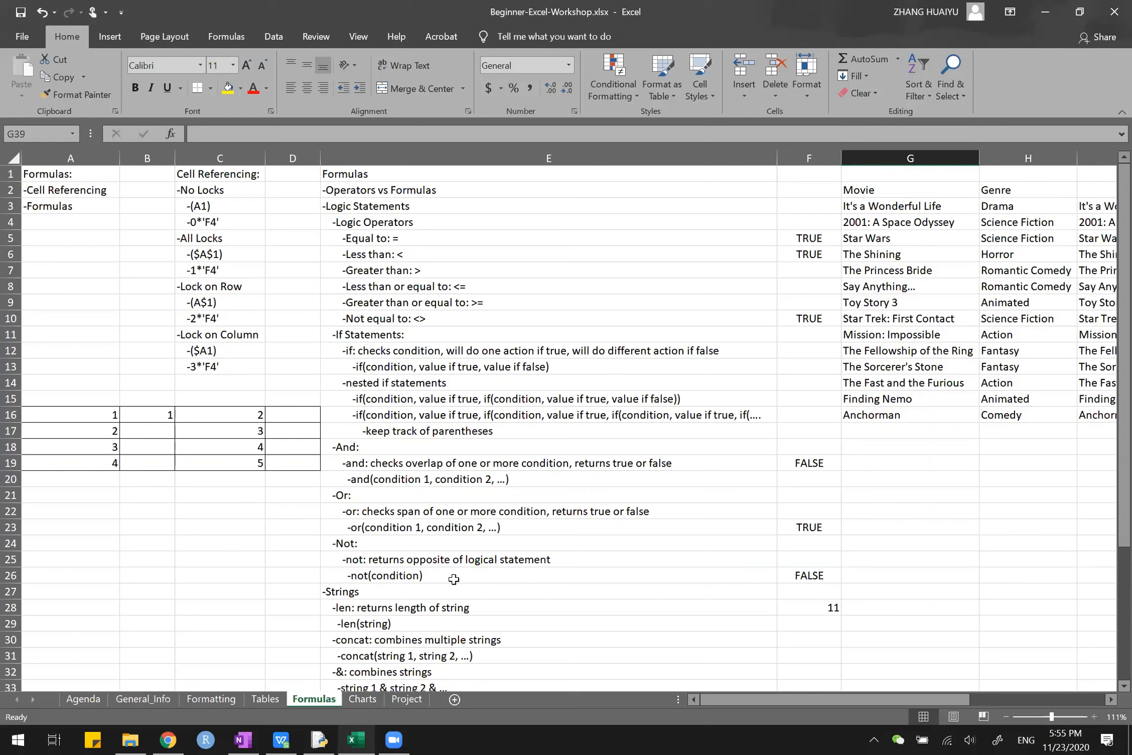
# - Switch to the Charts sheet and highlight the list of chart types in A2:A4
pyautogui.click(363, 698)
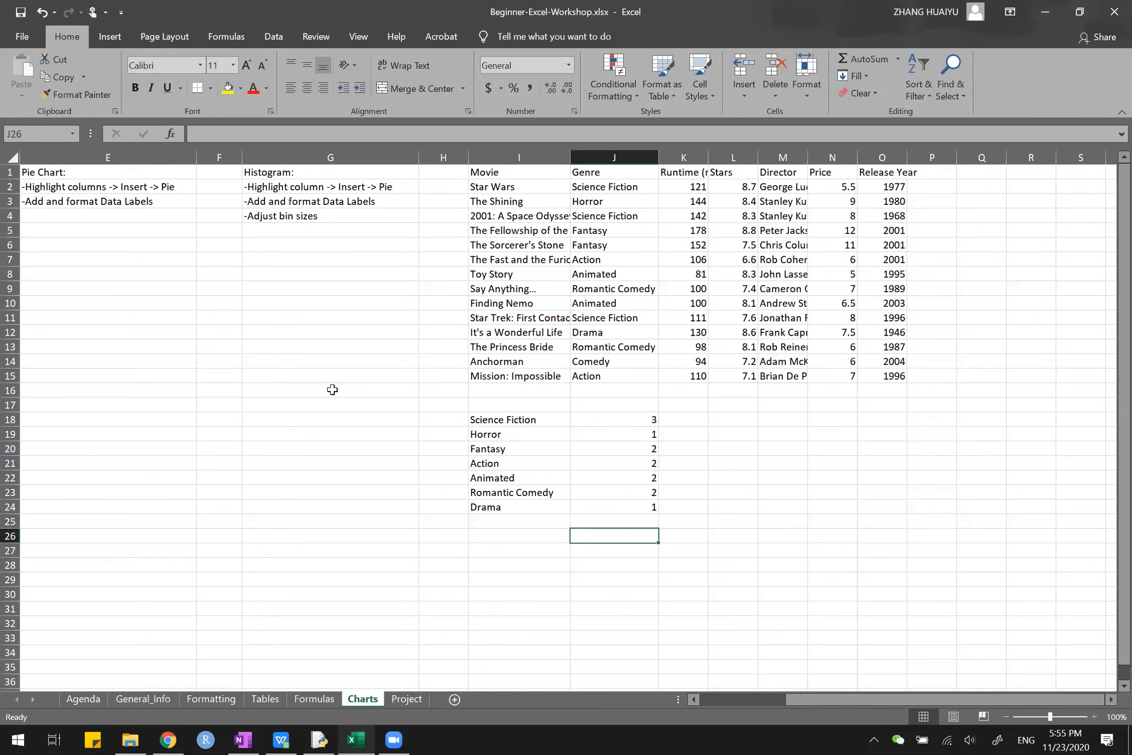
pyautogui.hscroll(-3, 332, 389)
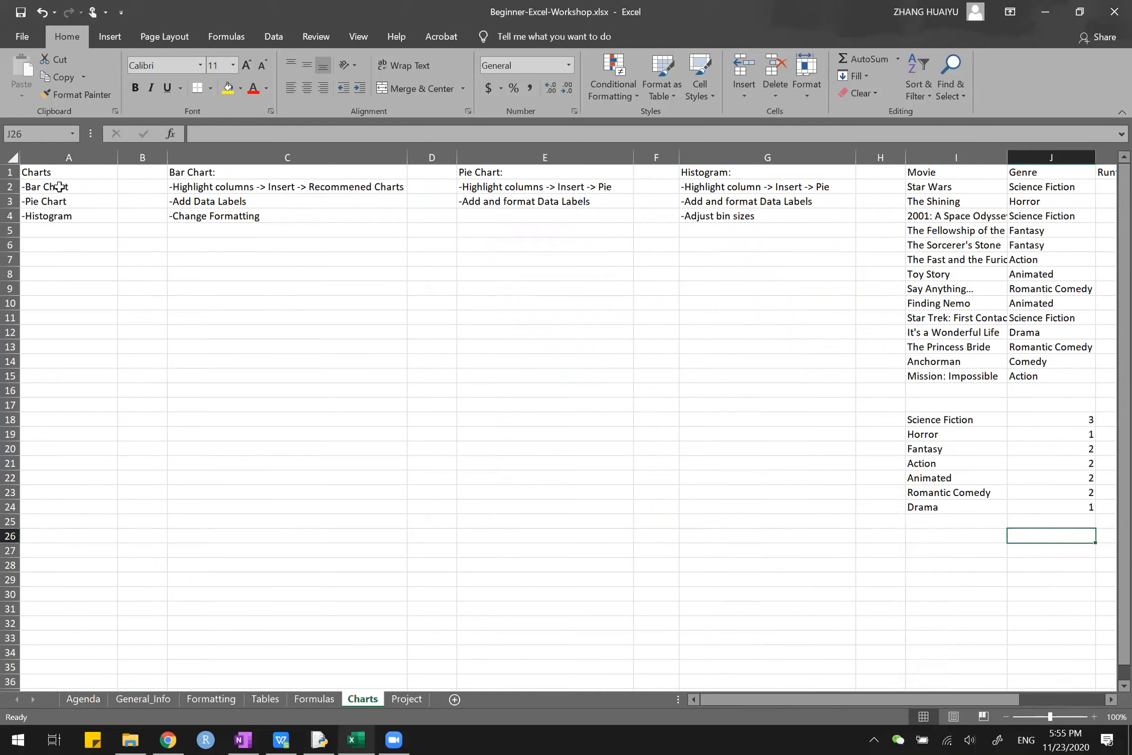
pyautogui.moveTo(57, 186); pyautogui.dragTo(60, 211)
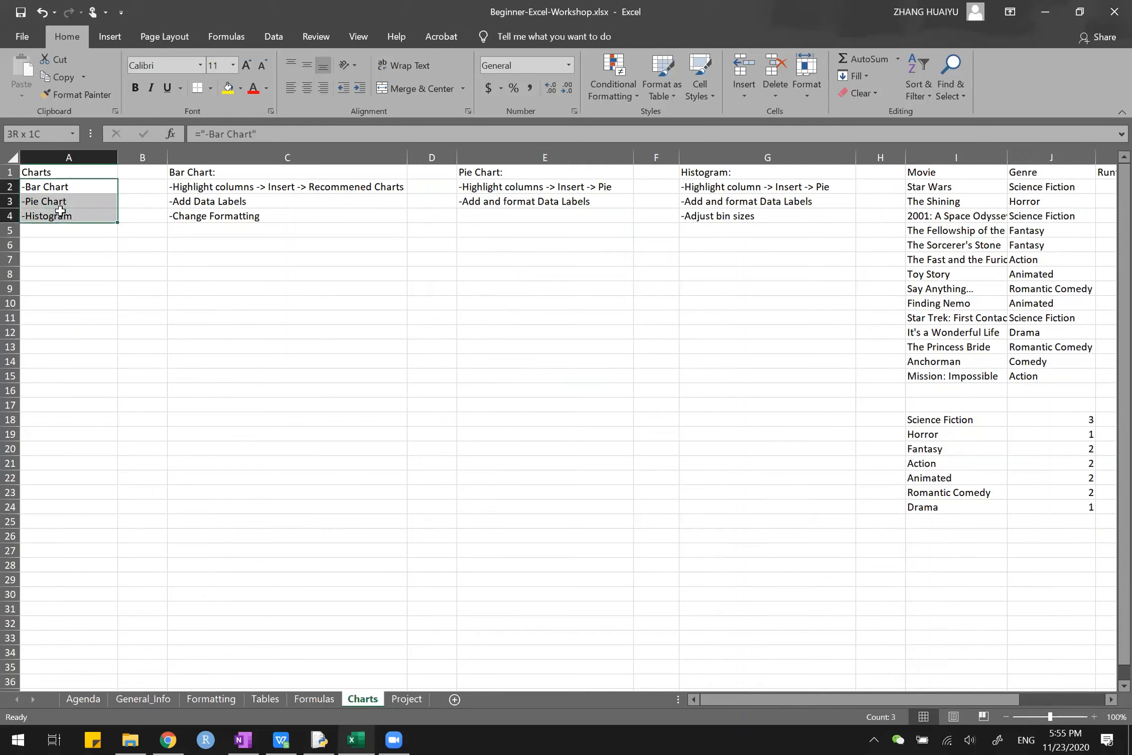
pyautogui.click(110, 289)
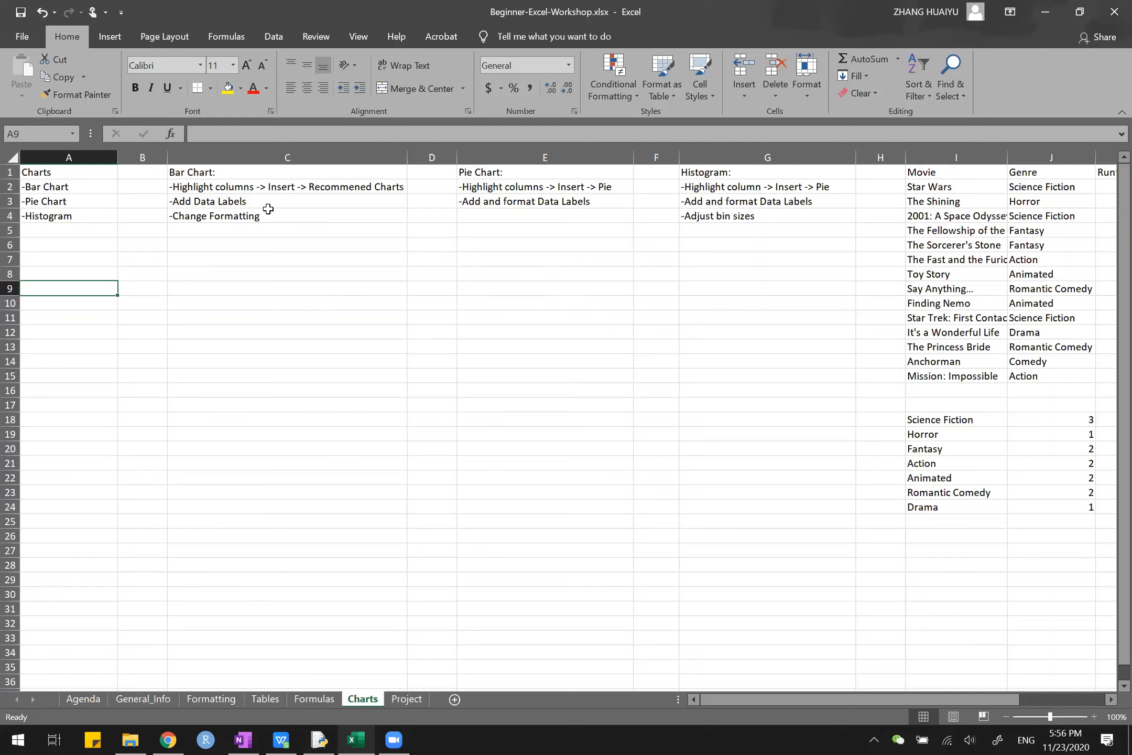
# - Look over the chart types available for insertion, including the statistical charts such as Histogram
pyautogui.click(118, 35)
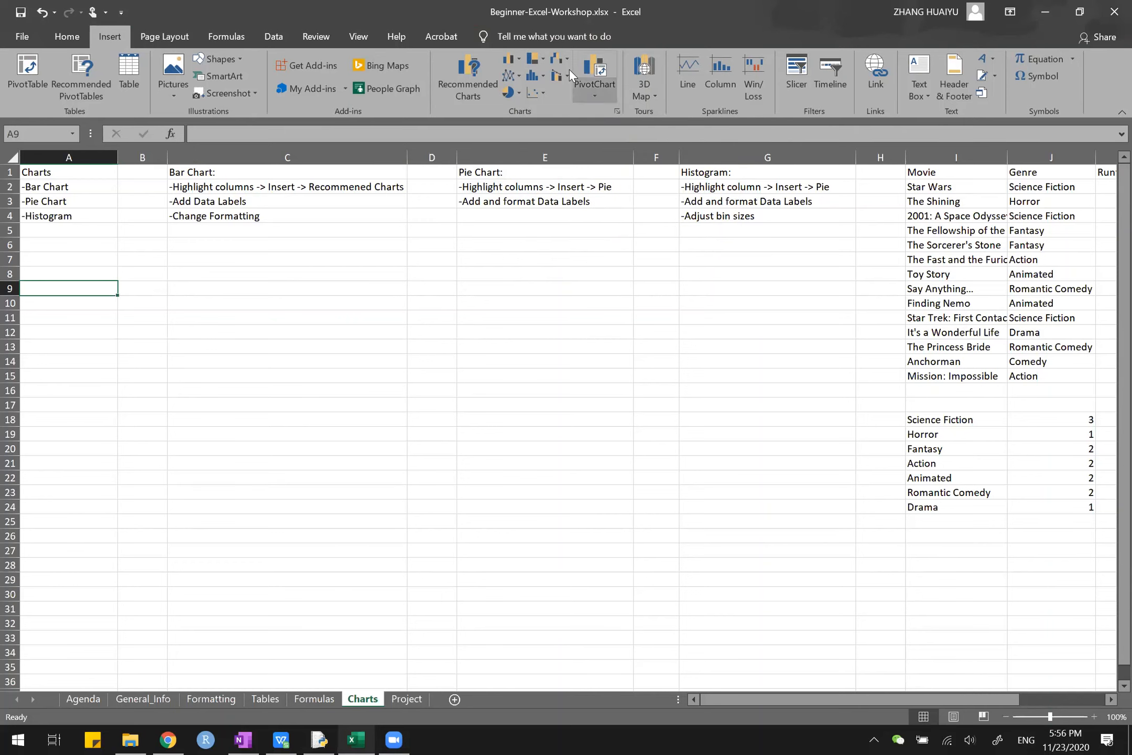
pyautogui.click(533, 72)
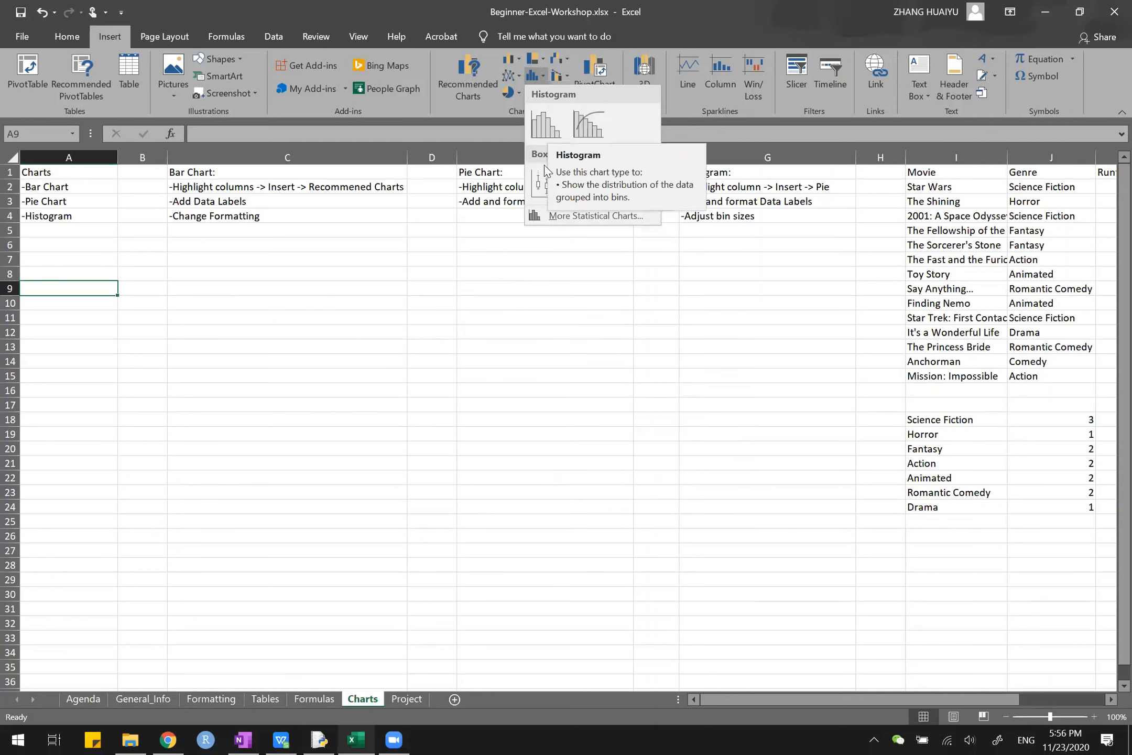
pyautogui.click(483, 117)
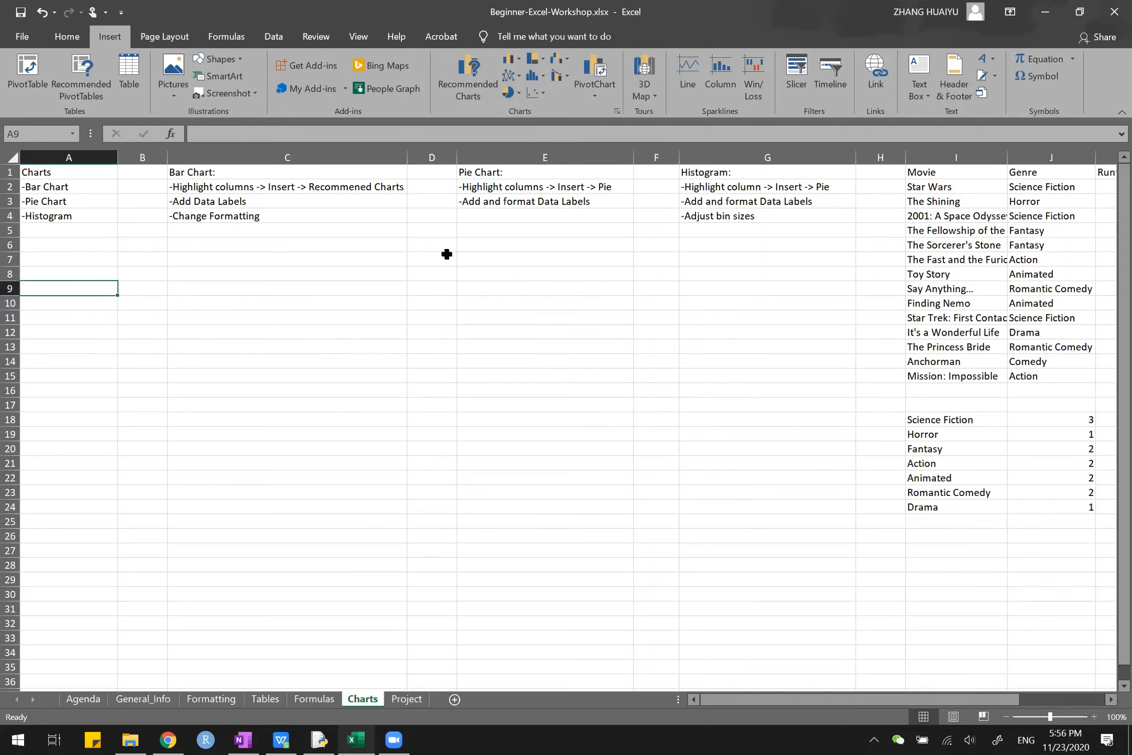
pyautogui.click(356, 317)
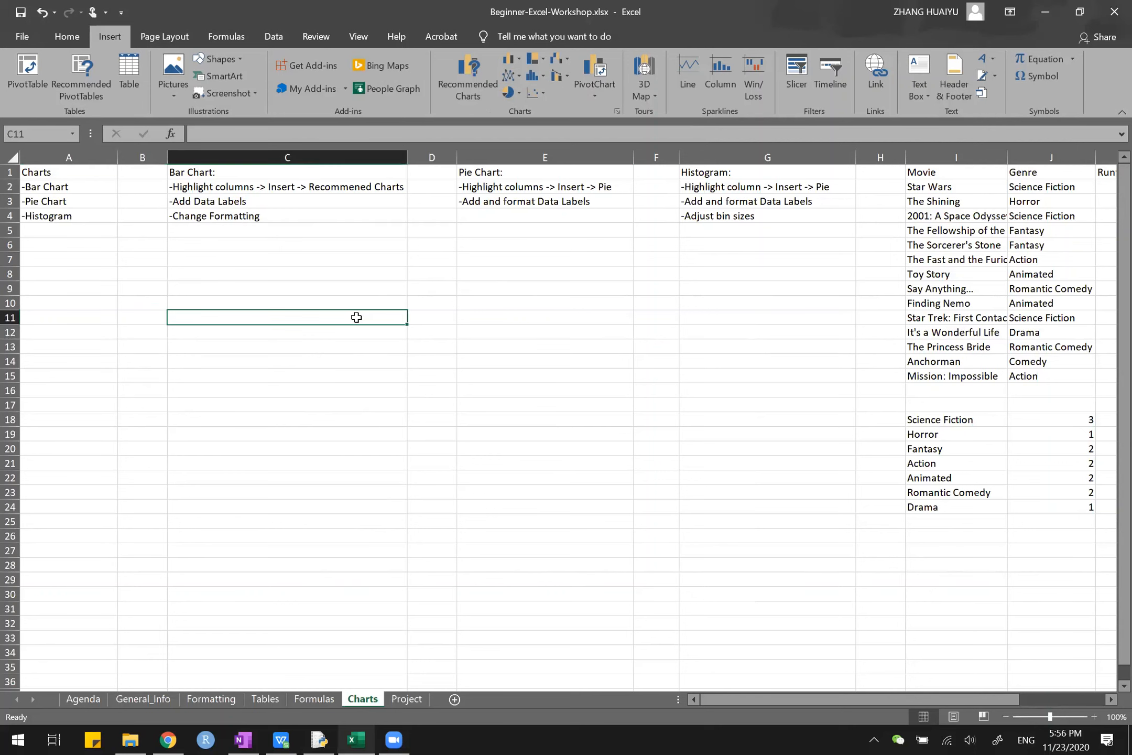
# - Insert a Clustered Bar chart of the movie runtimes in K2:K15 and place it to the right of the movie table
pyautogui.hscroll(2, 357, 317)
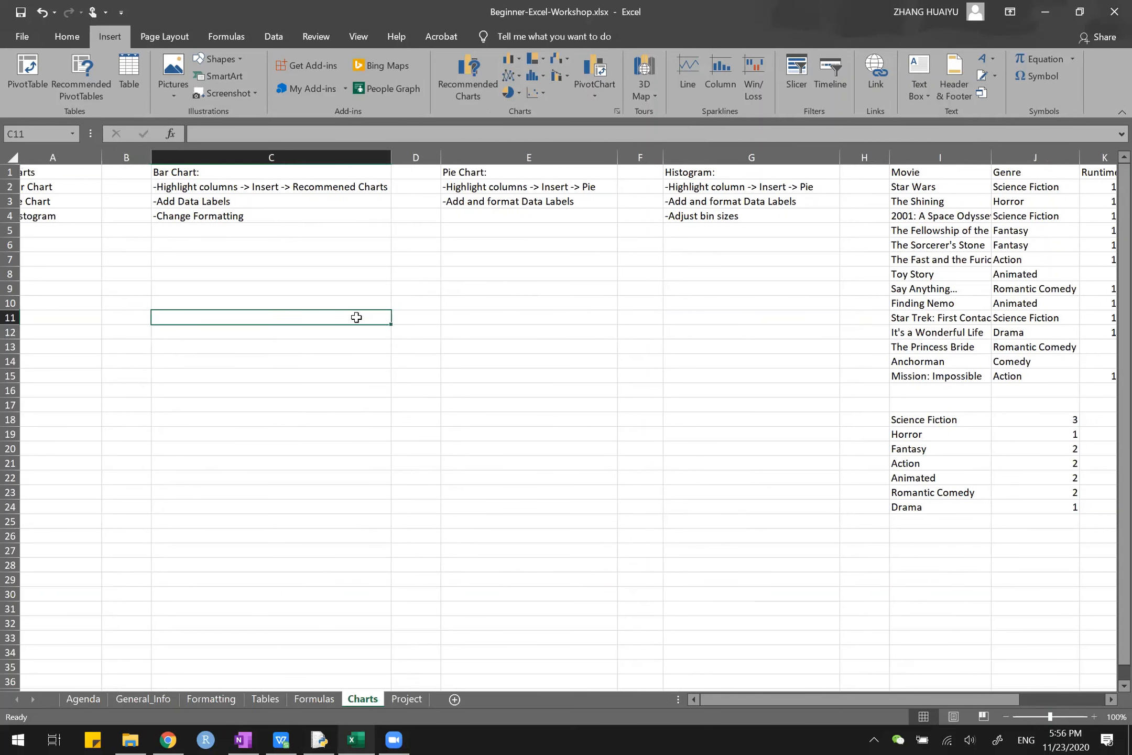
pyautogui.hscroll(2, 357, 317)
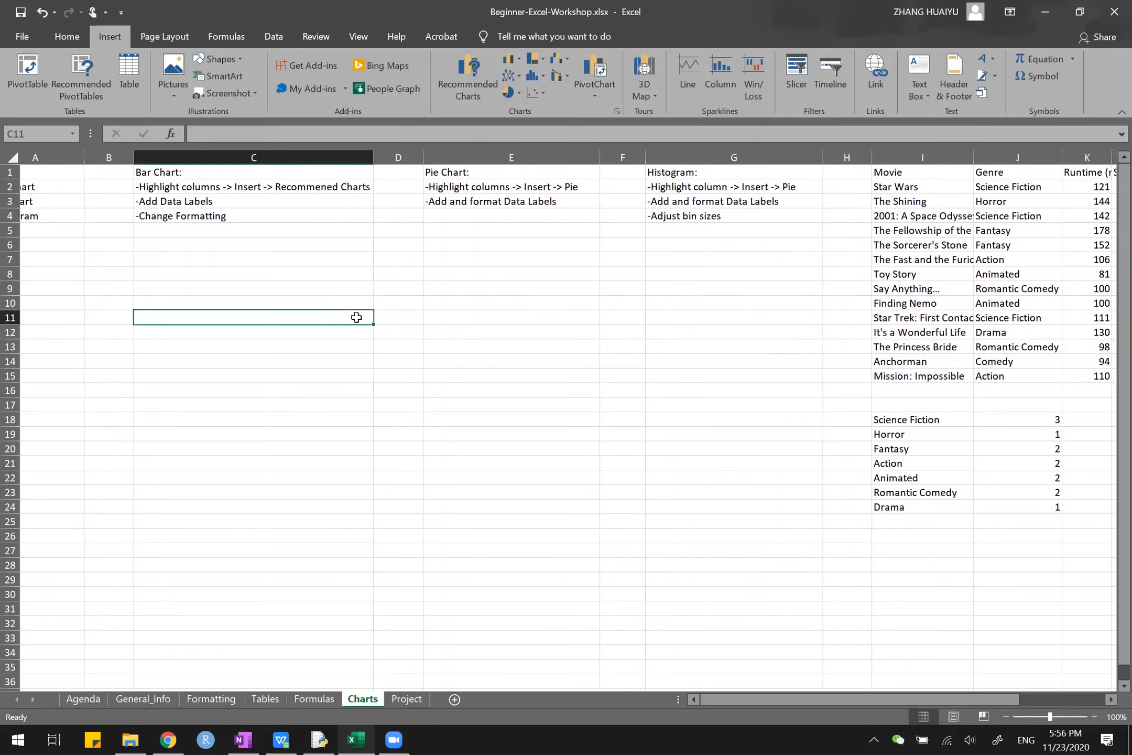
pyautogui.hscroll(10, 356, 317)
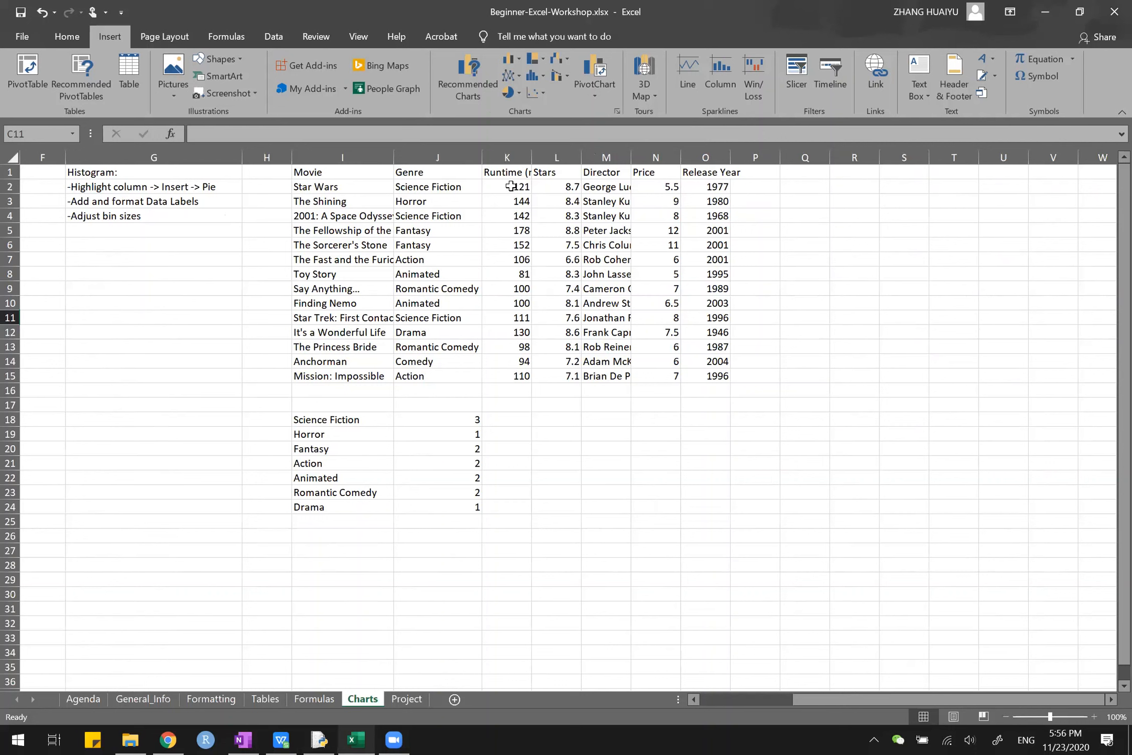
pyautogui.moveTo(511, 187); pyautogui.dragTo(520, 378)
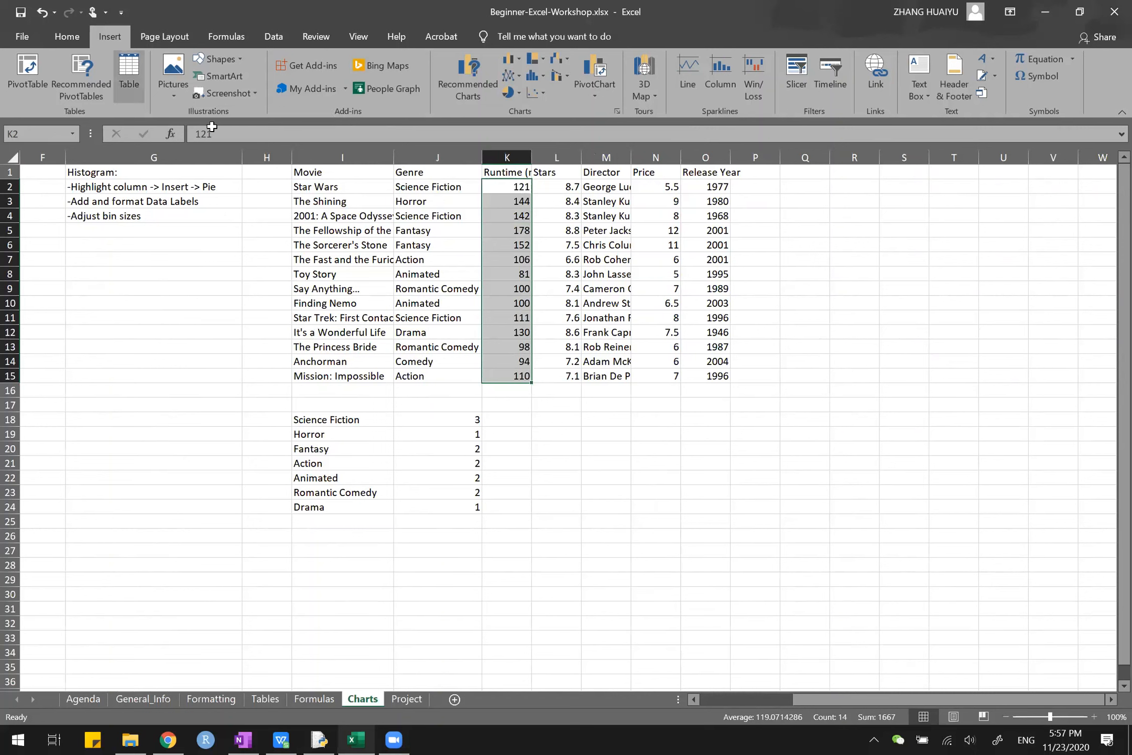
pyautogui.click(473, 72)
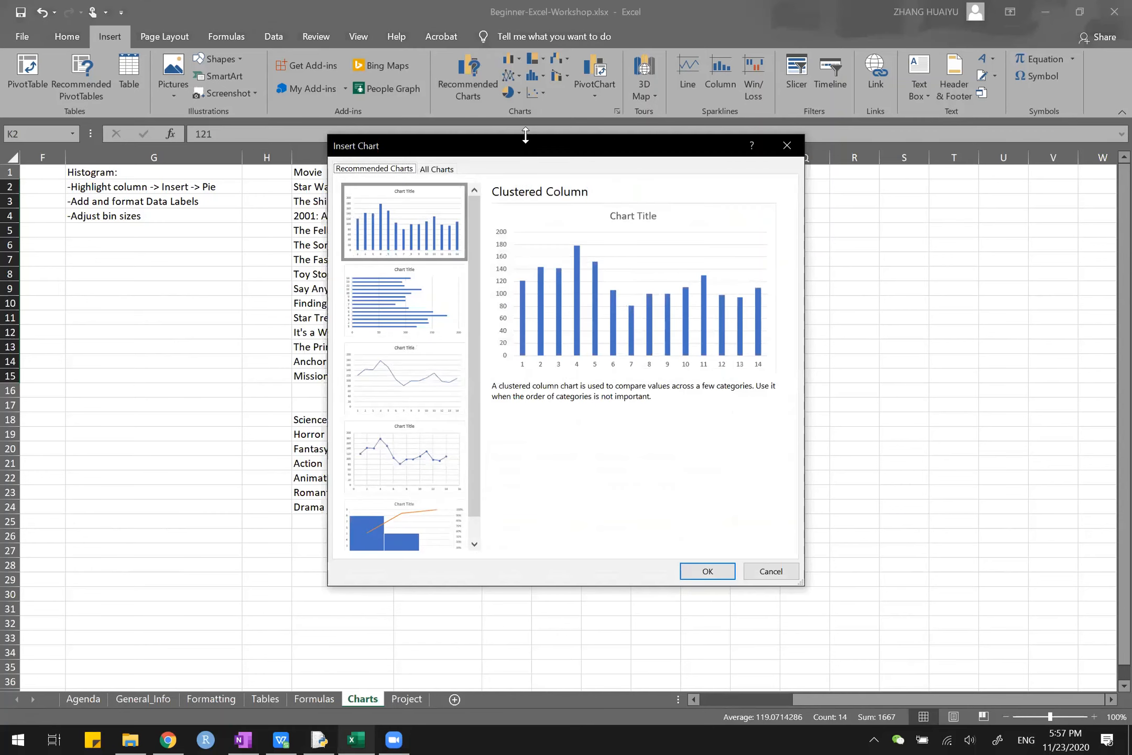
pyautogui.moveTo(698, 149); pyautogui.dragTo(926, 140)
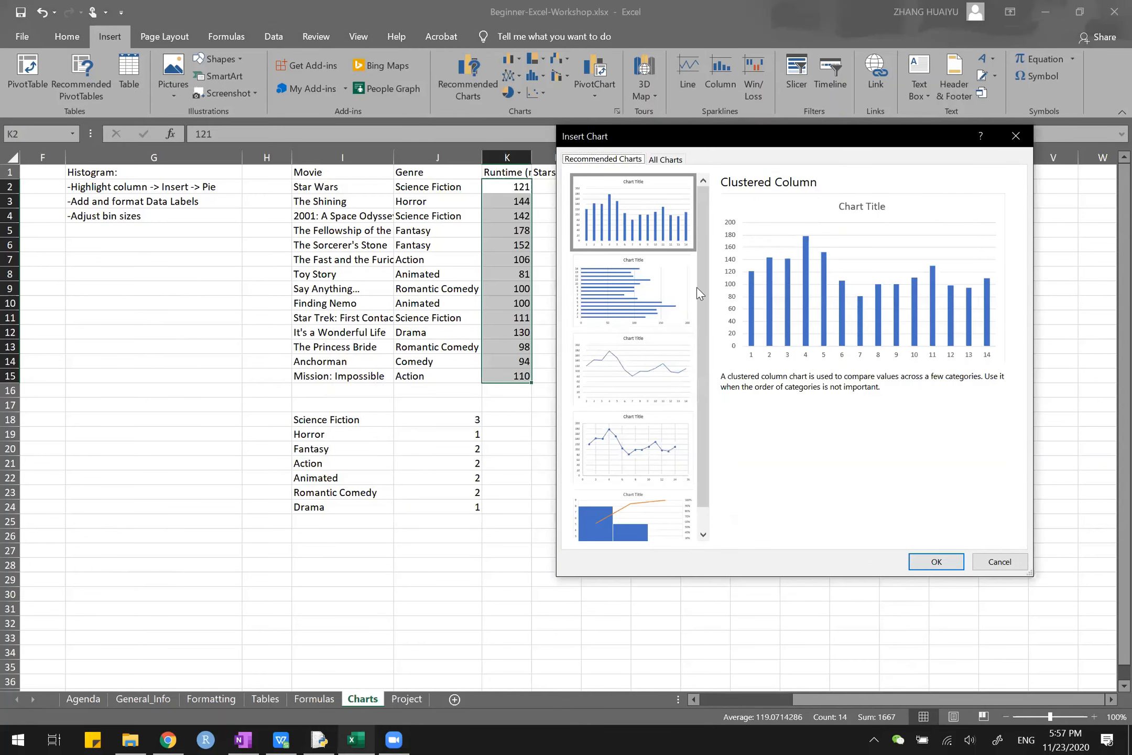
pyautogui.click(652, 287)
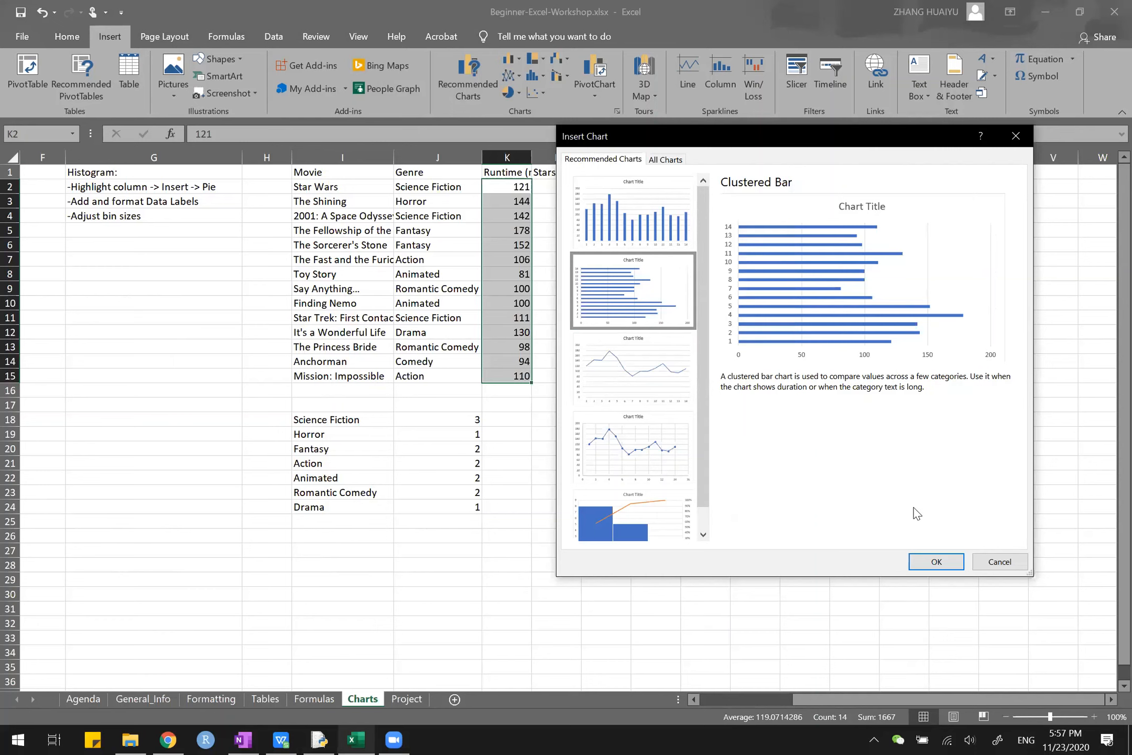
pyautogui.click(928, 559)
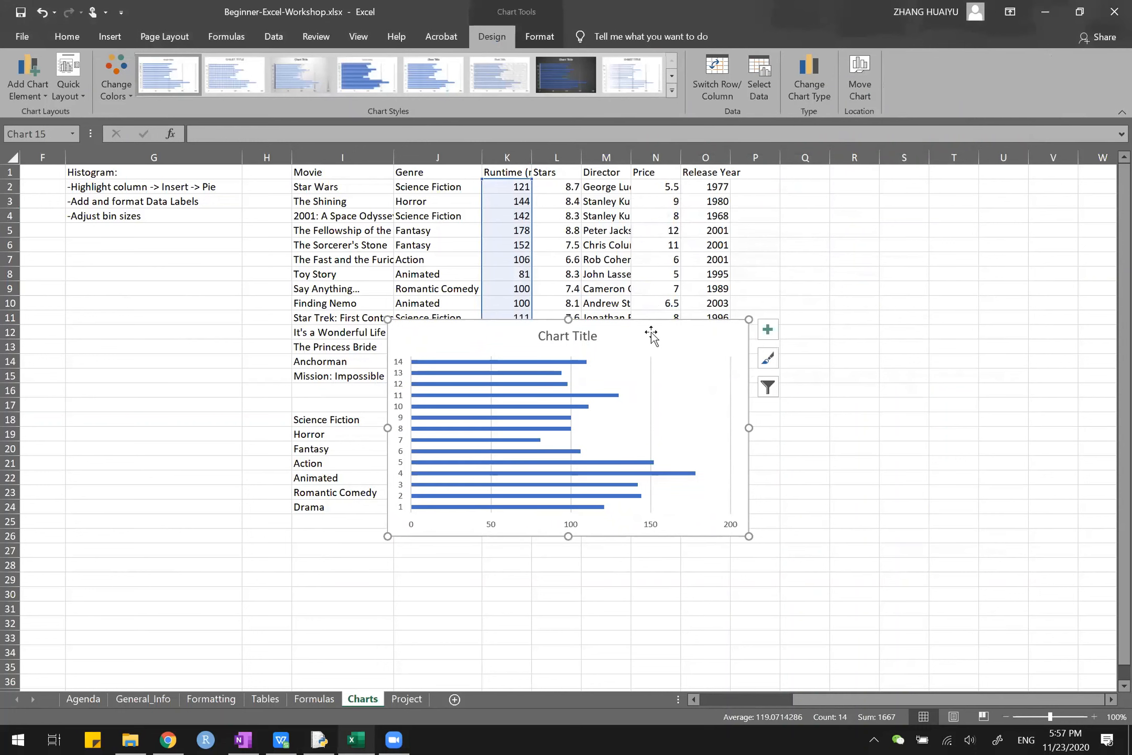
pyautogui.moveTo(652, 336); pyautogui.dragTo(1004, 257)
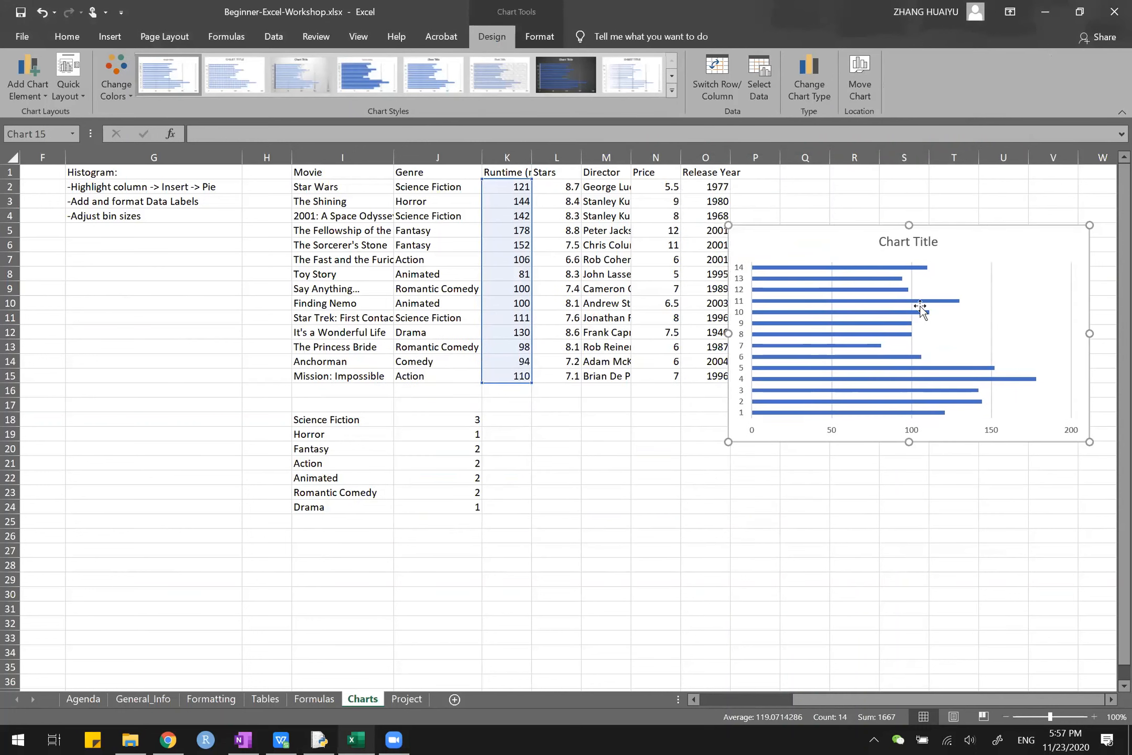
# - Change the bar chart's title to "Runtime of Movies"
pyautogui.click(885, 242)
pyautogui.doubleClick(885, 241)
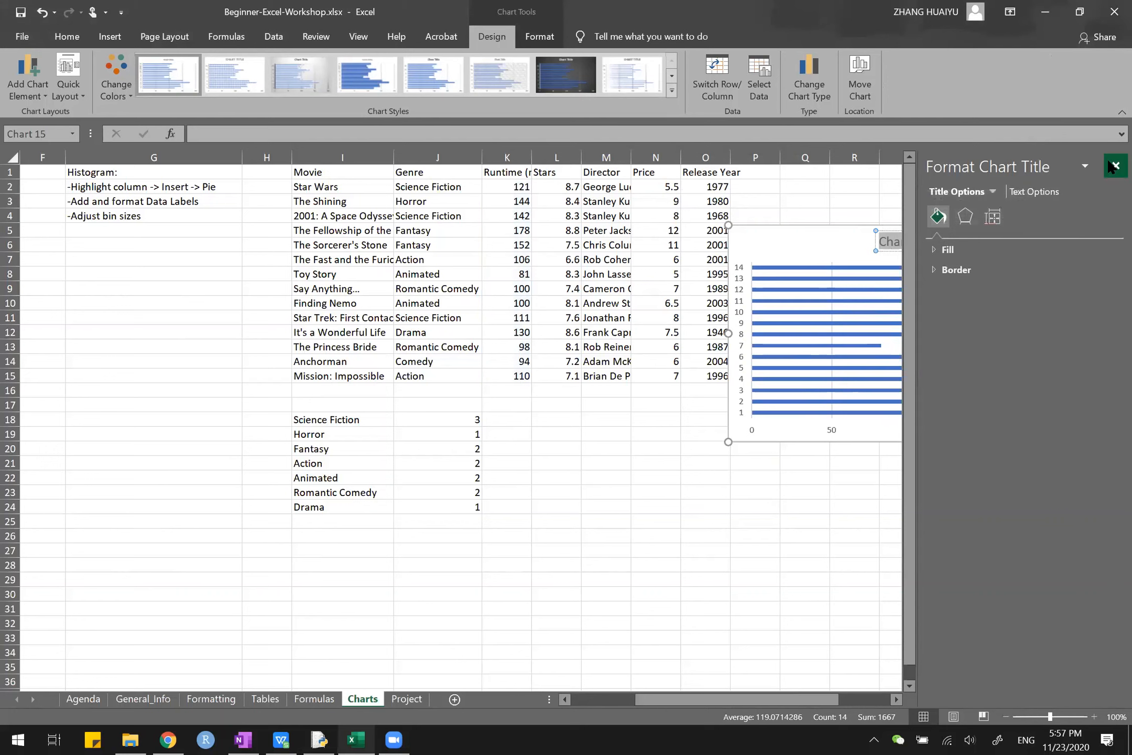
pyautogui.click(1115, 166)
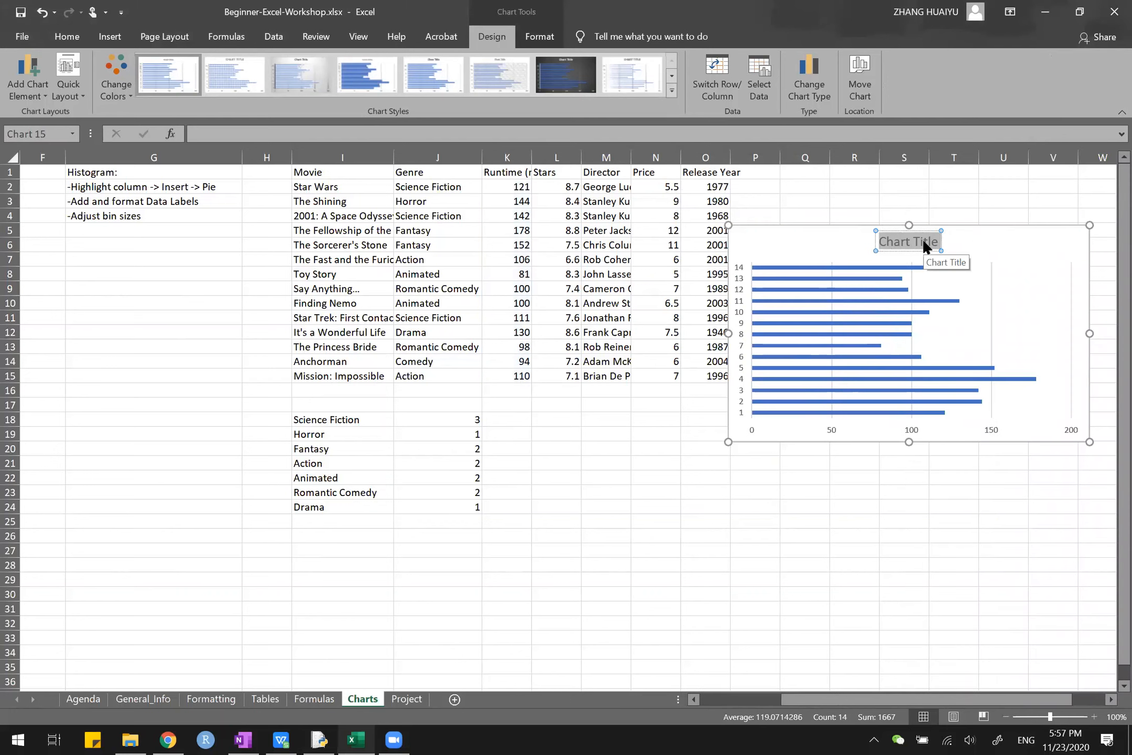
pyautogui.press('BackSpace')
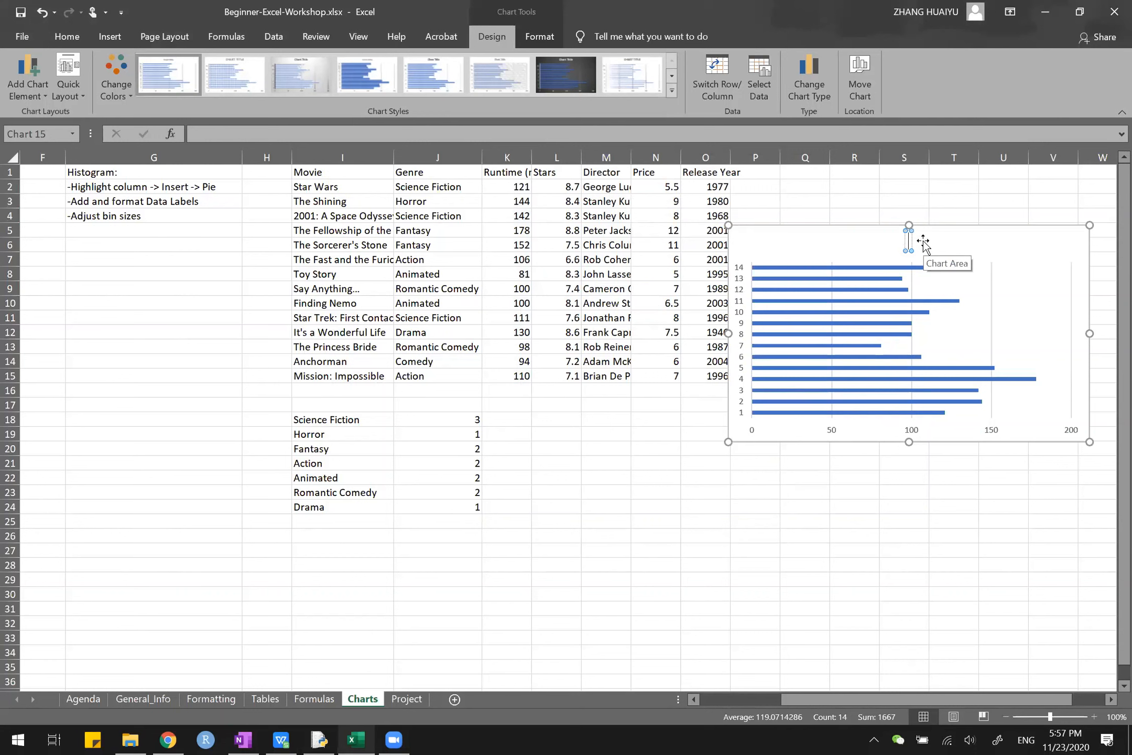
pyautogui.write('Runtime of Movei')
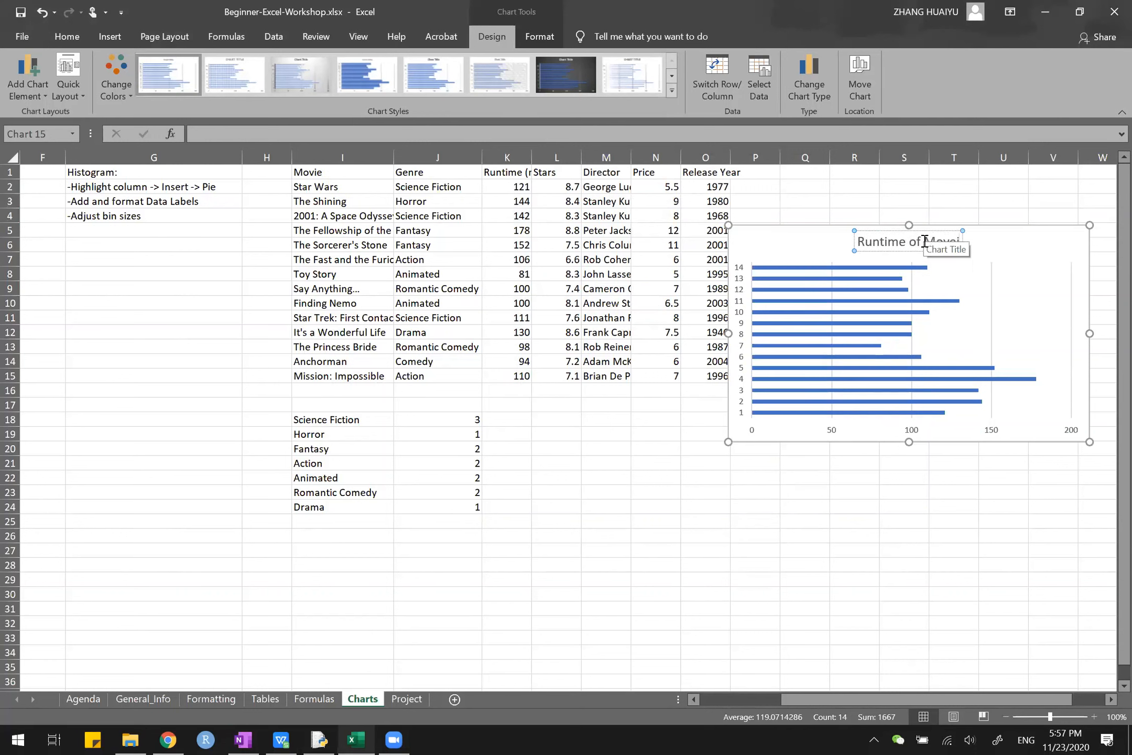
pyautogui.press('BackSpace')
pyautogui.press('BackSpace')
pyautogui.write('ies')
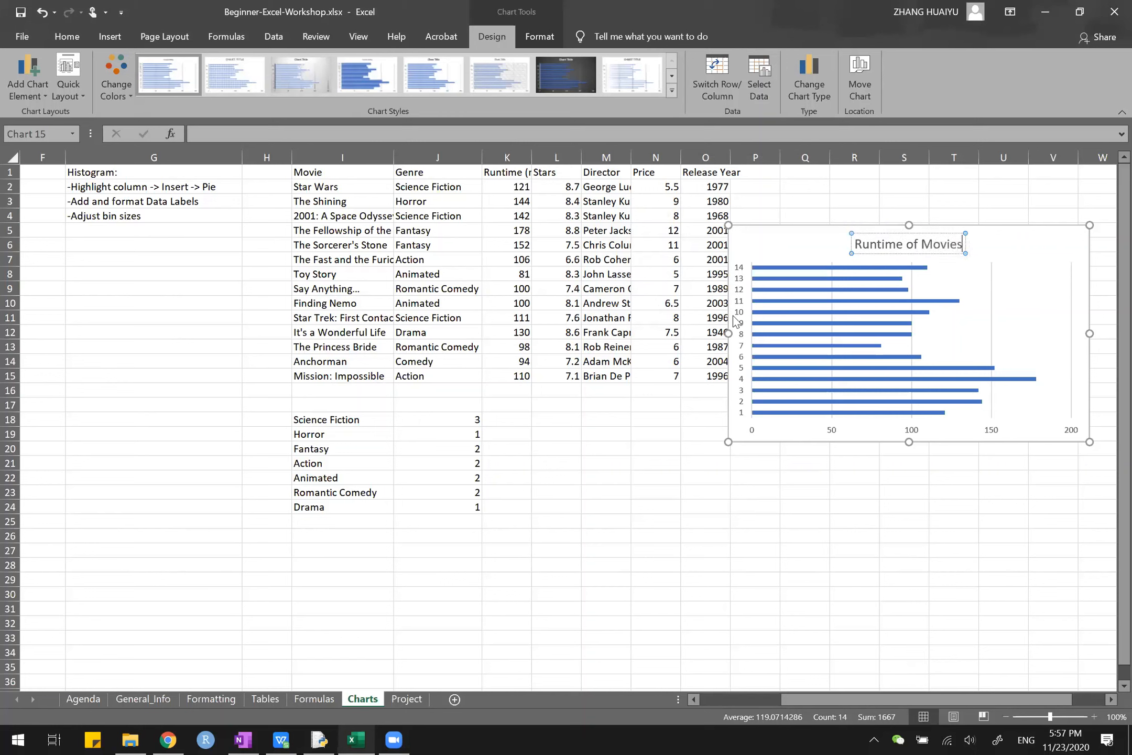
# - Set the bar chart's category axis labels to the movie titles in I2:I15 and move the chart below the movie table
pyautogui.click(740, 285)
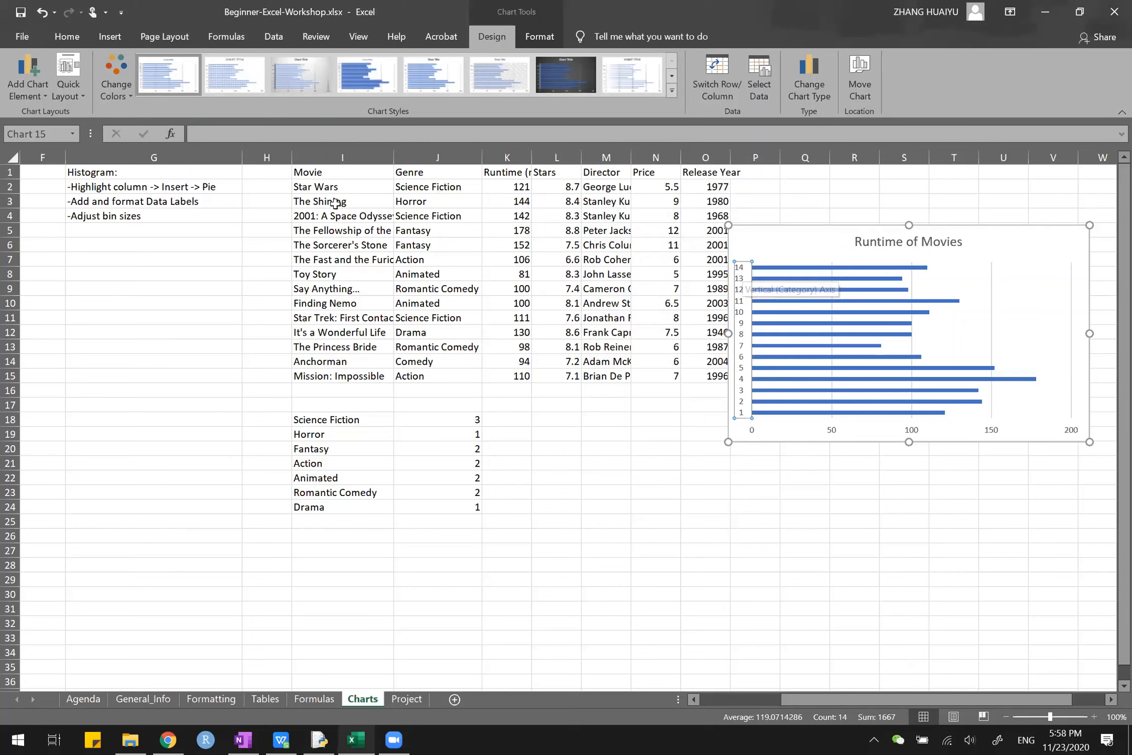
pyautogui.rightClick(745, 379)
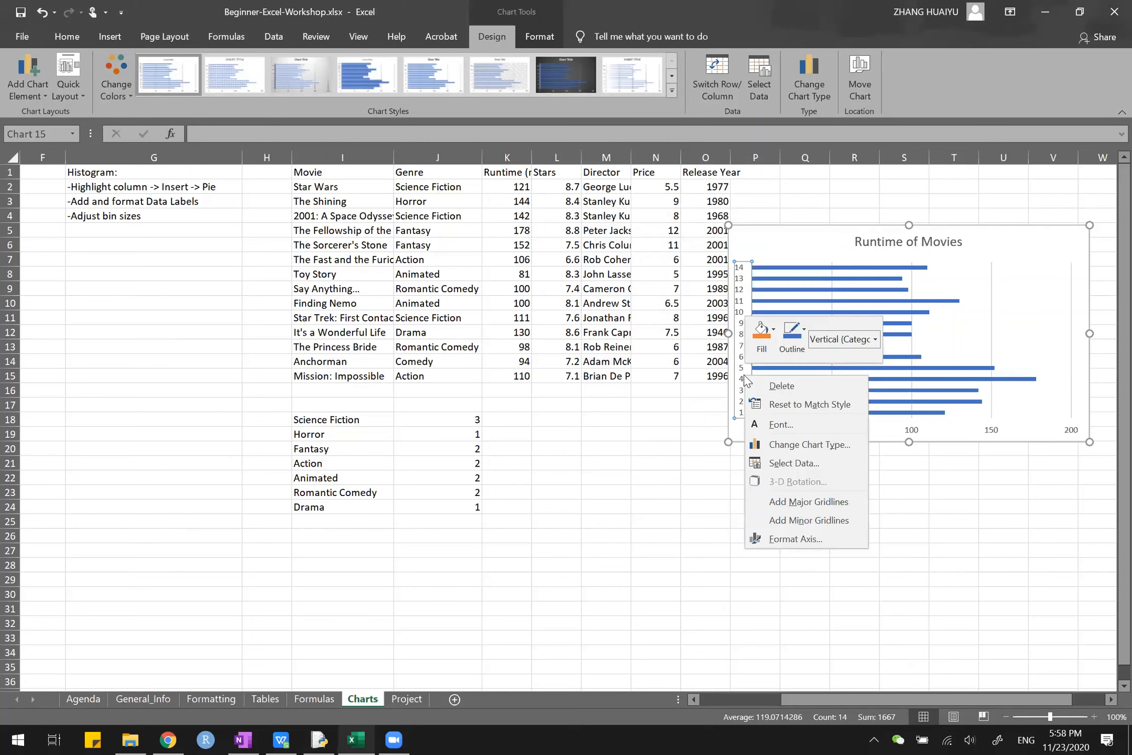
pyautogui.click(791, 459)
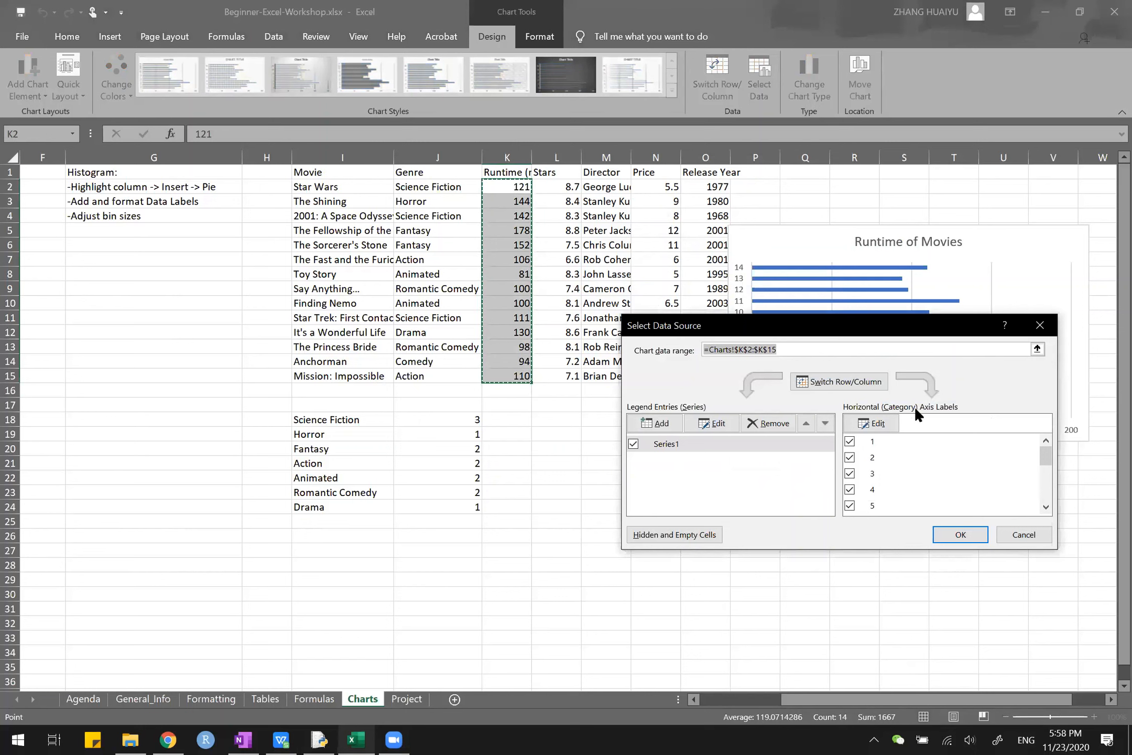
pyautogui.click(873, 422)
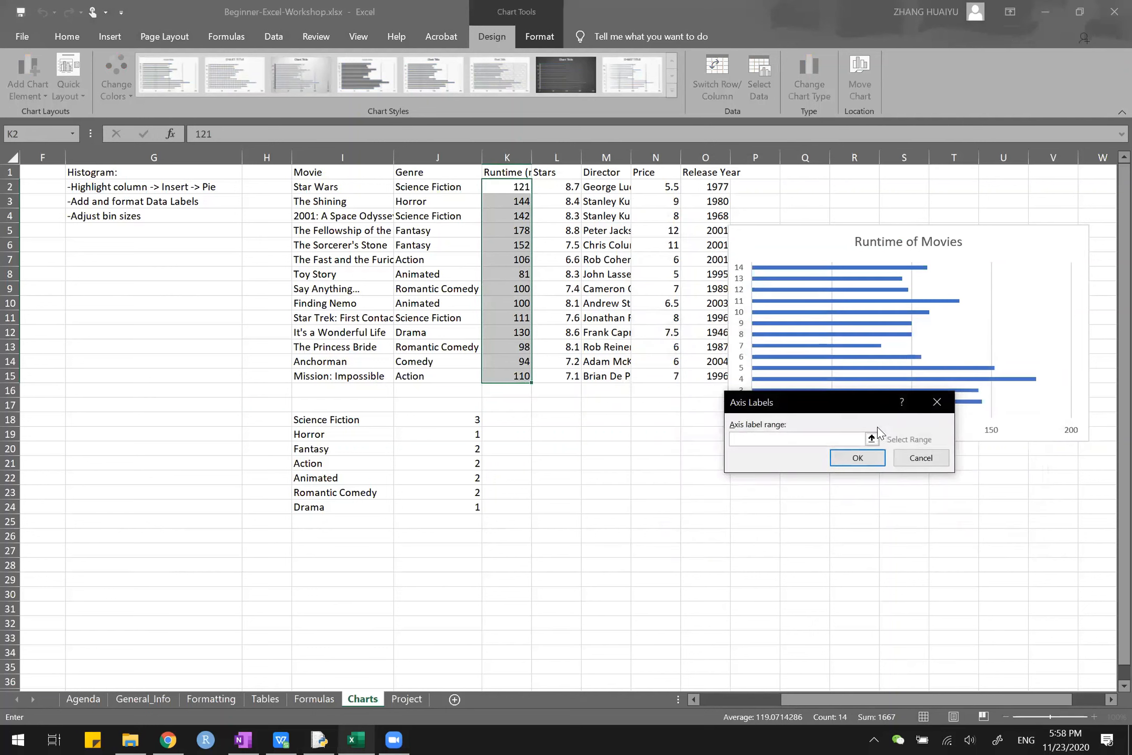
pyautogui.click(927, 457)
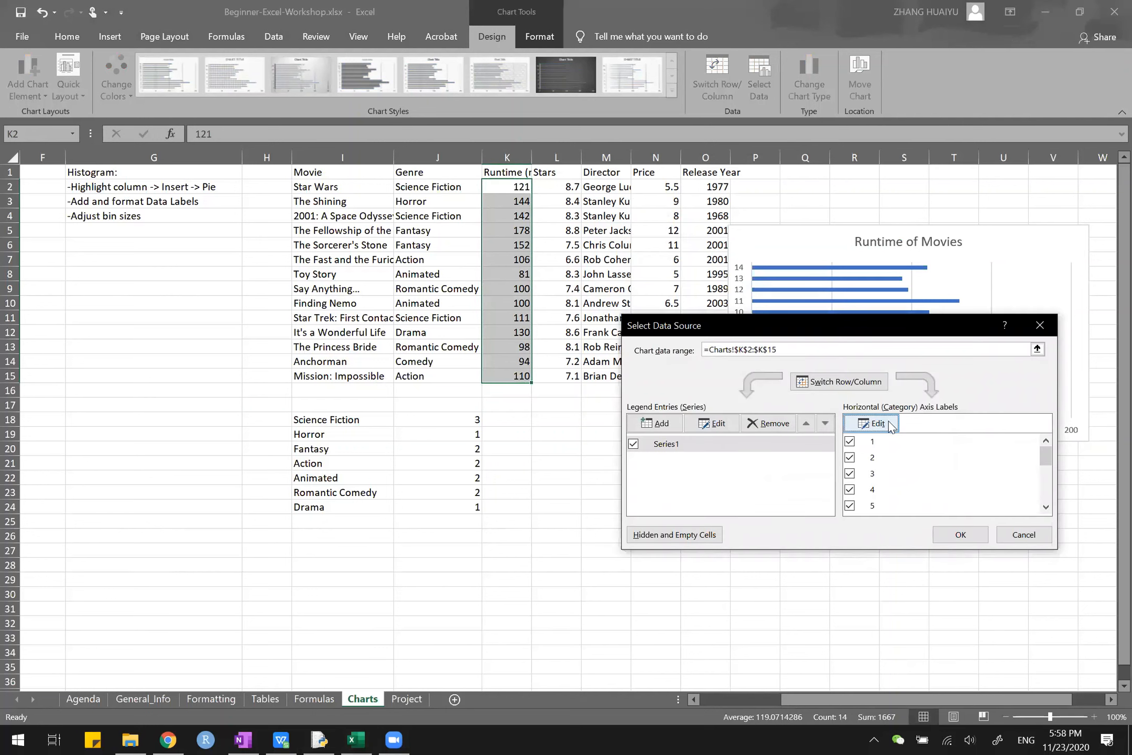
pyautogui.click(878, 424)
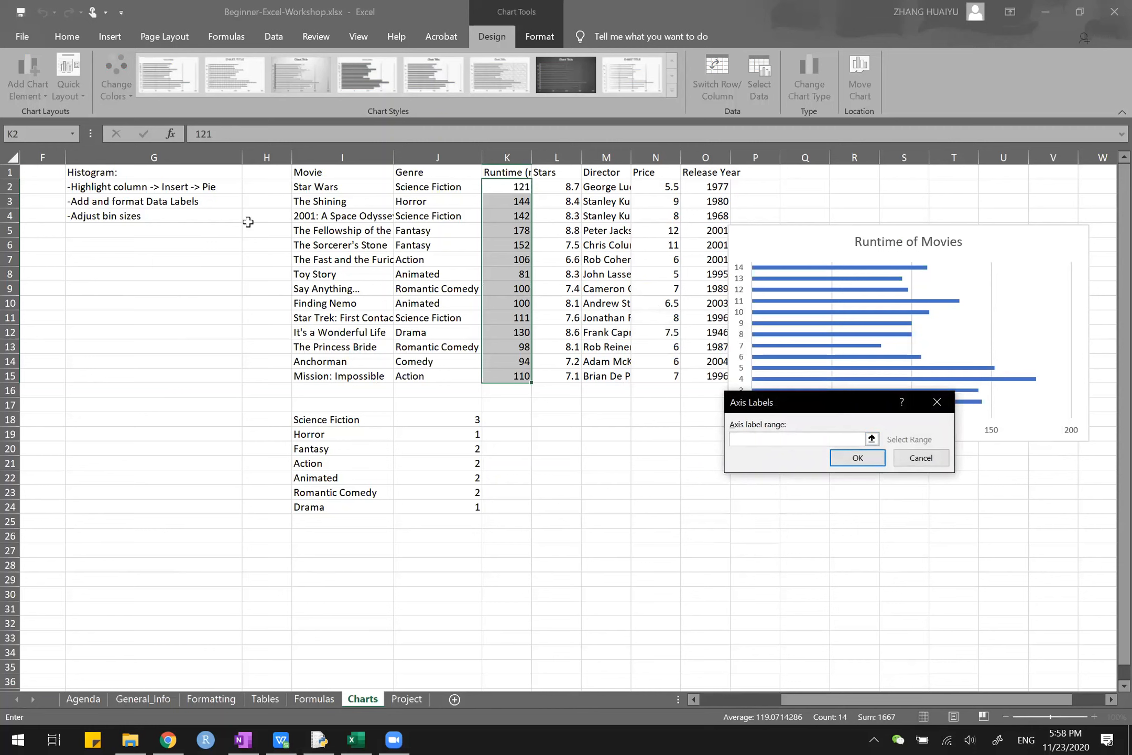
pyautogui.moveTo(316, 187); pyautogui.dragTo(343, 377)
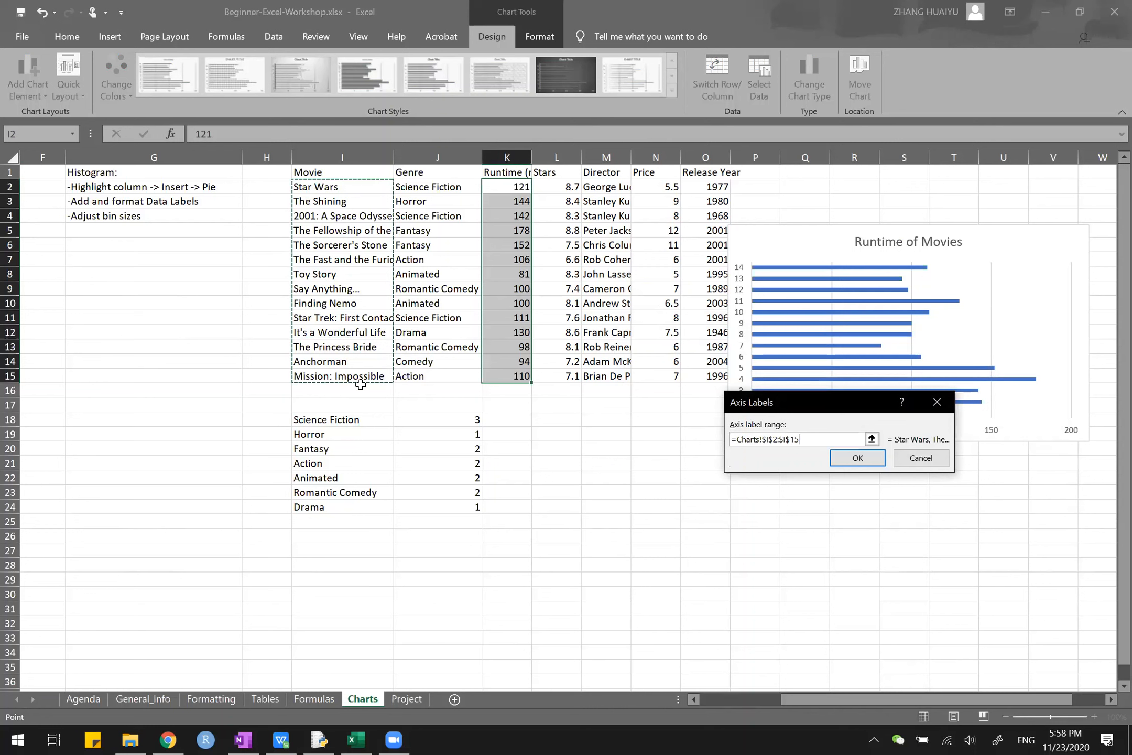
pyautogui.click(858, 457)
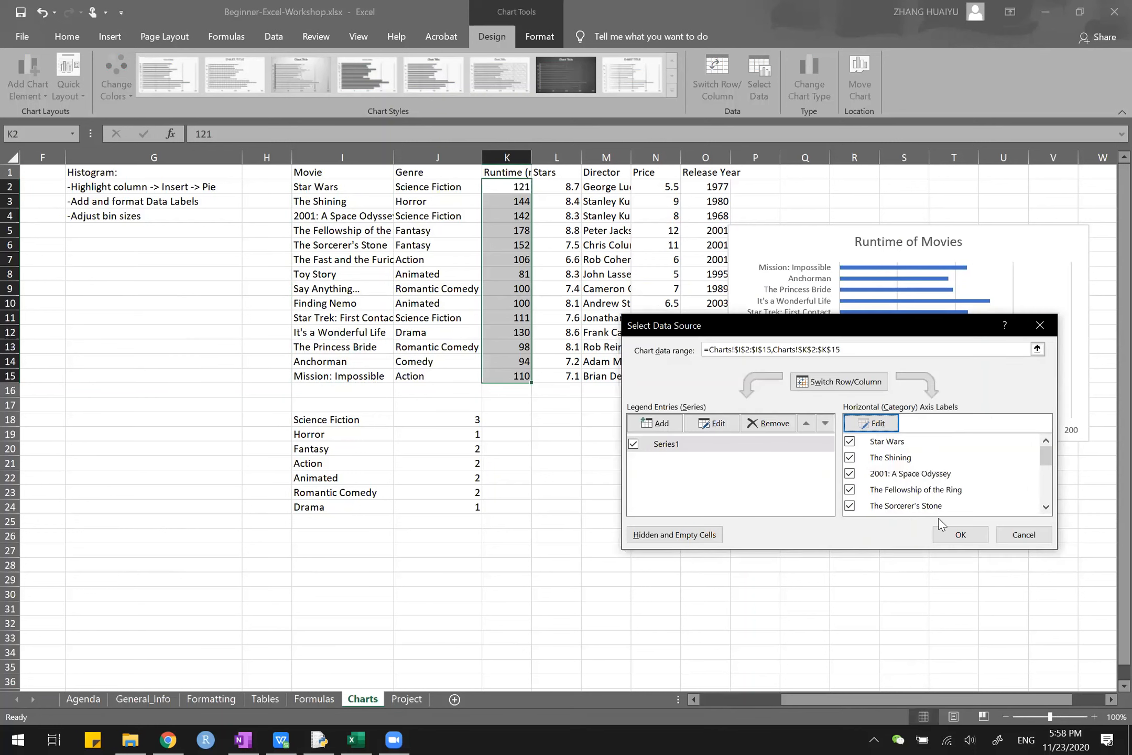
pyautogui.click(958, 535)
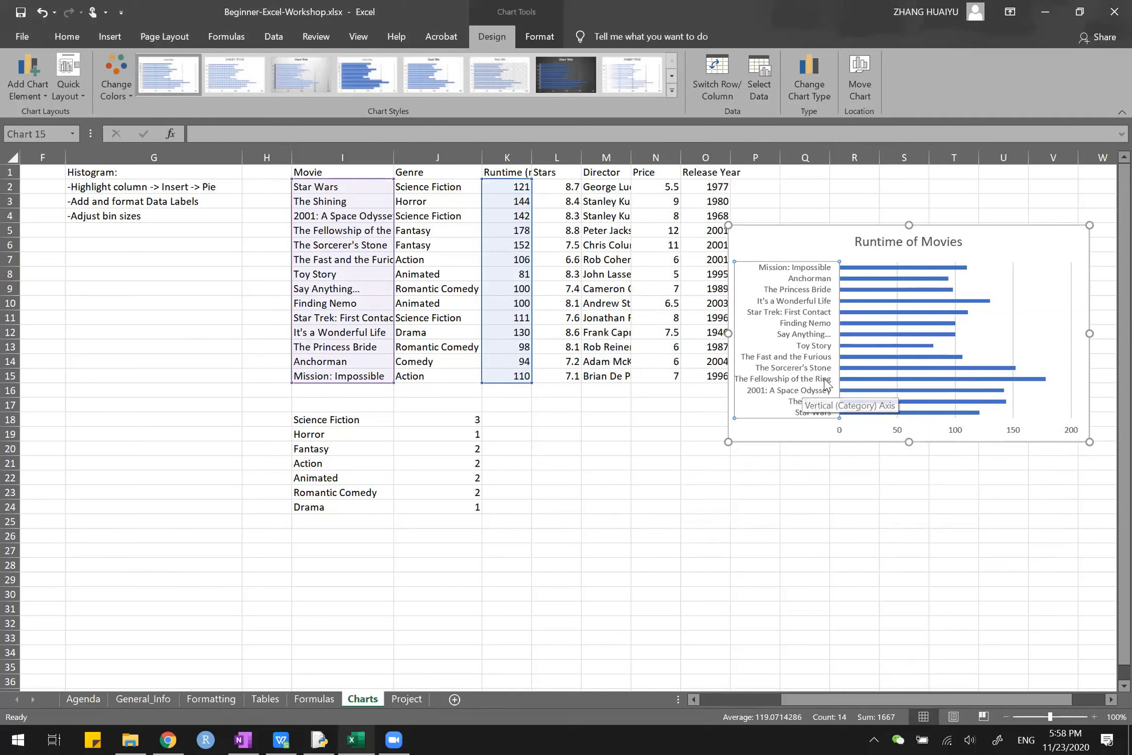
pyautogui.moveTo(938, 382)
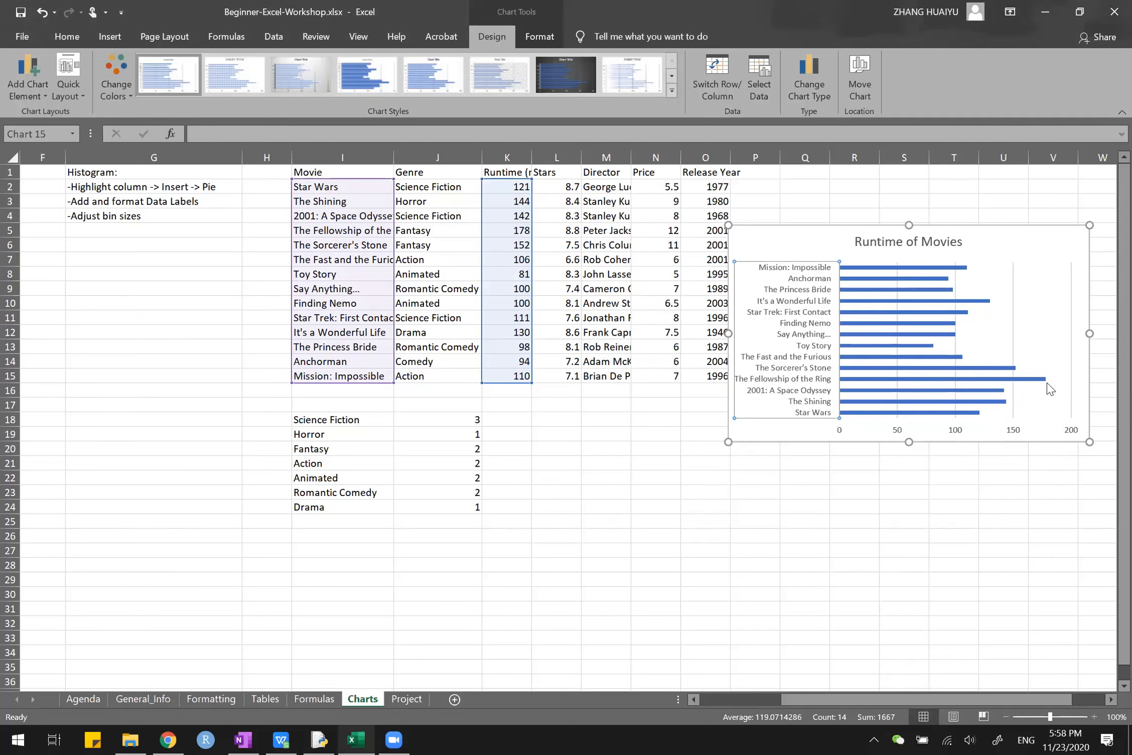
pyautogui.moveTo(1025, 243); pyautogui.dragTo(917, 419)
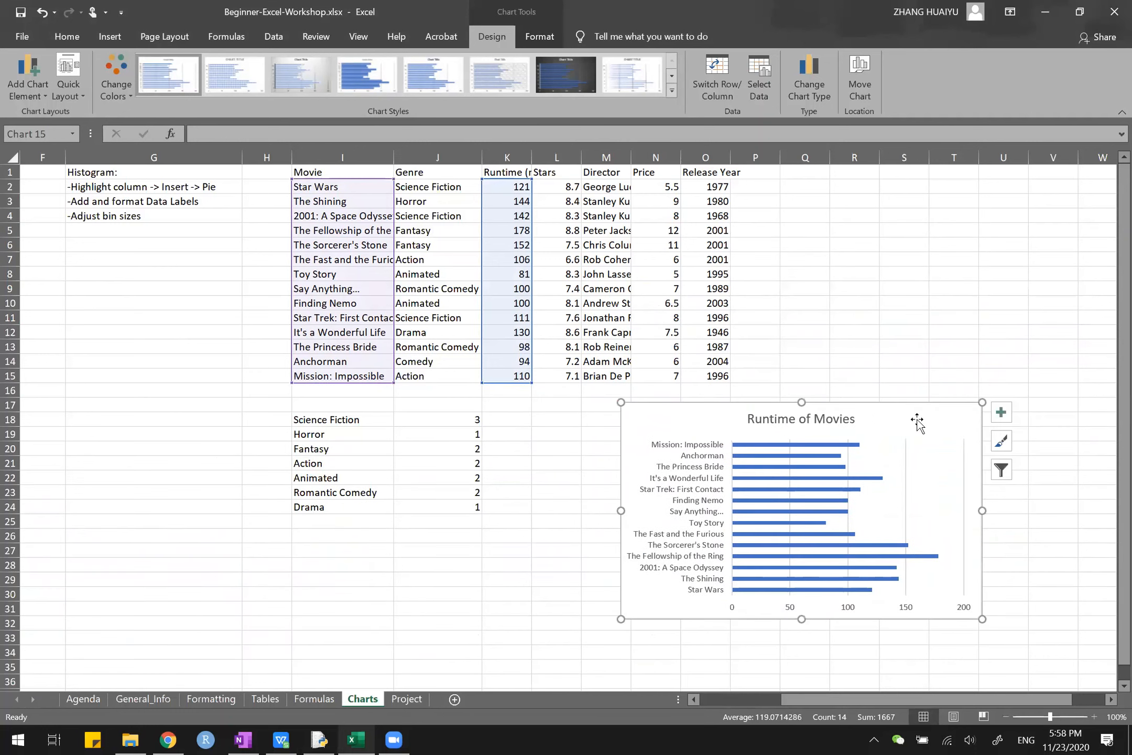
# - Examine the genre summary in I18:J24, including the genre labels and the COUNTIF formula in J18
pyautogui.hscroll(-4, 800, 450)
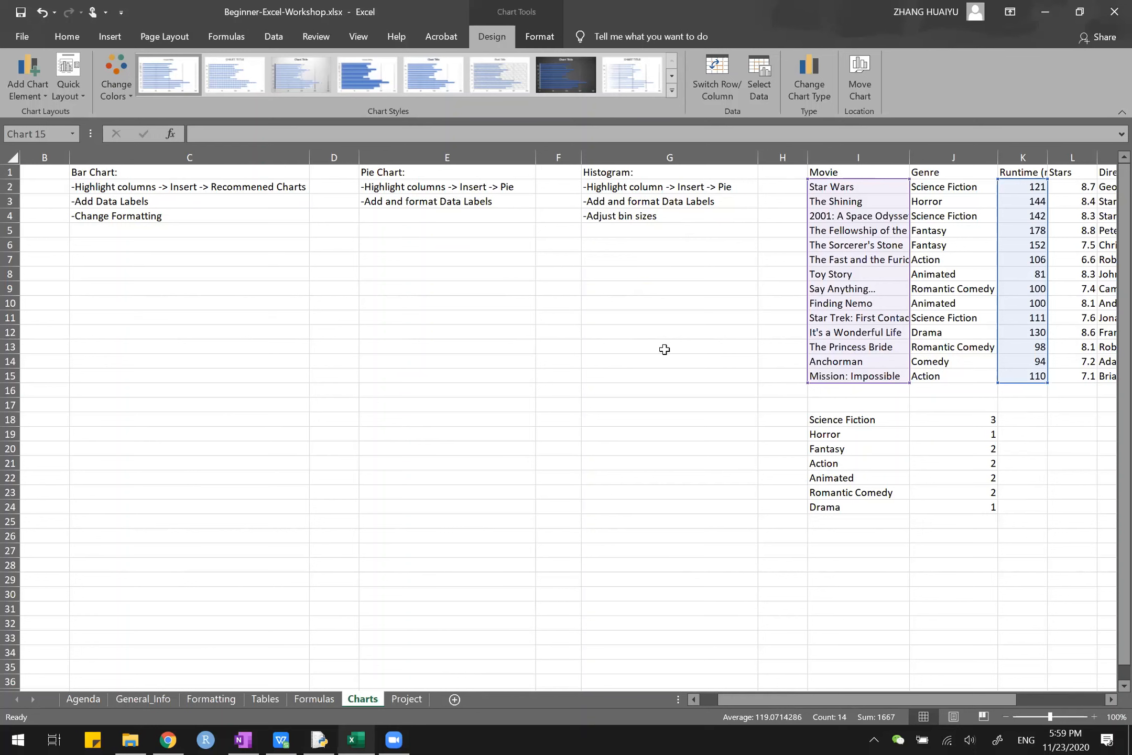
pyautogui.hscroll(1, 664, 349)
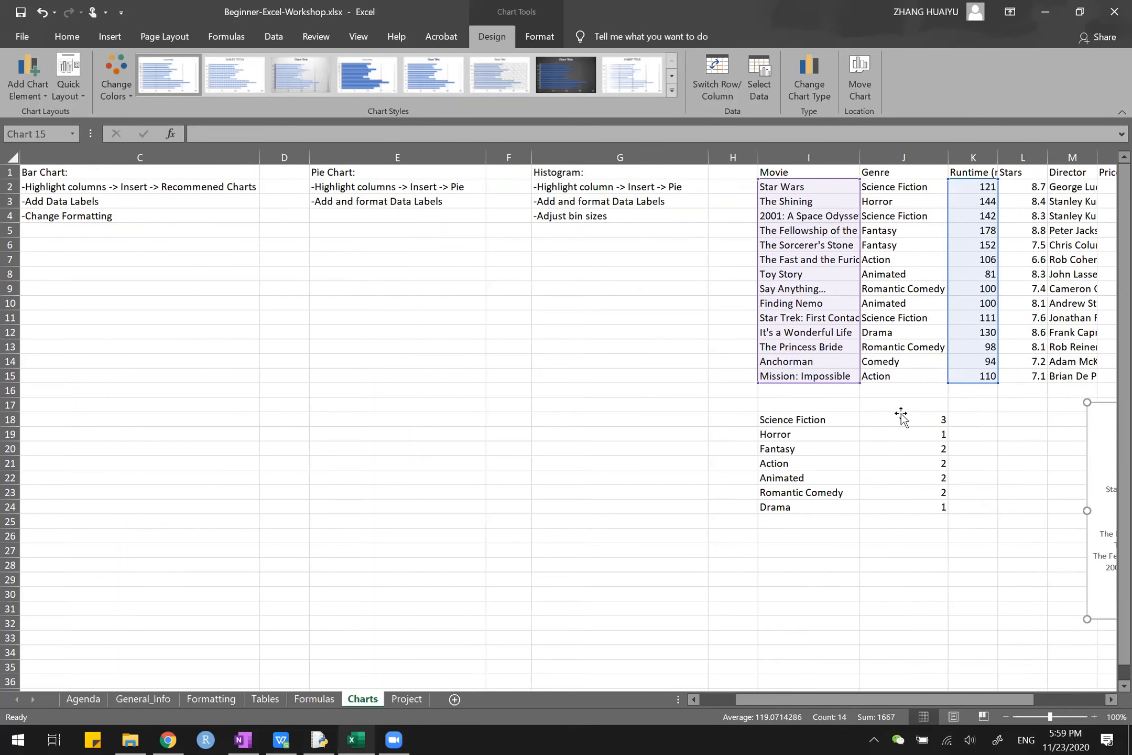
pyautogui.click(901, 413)
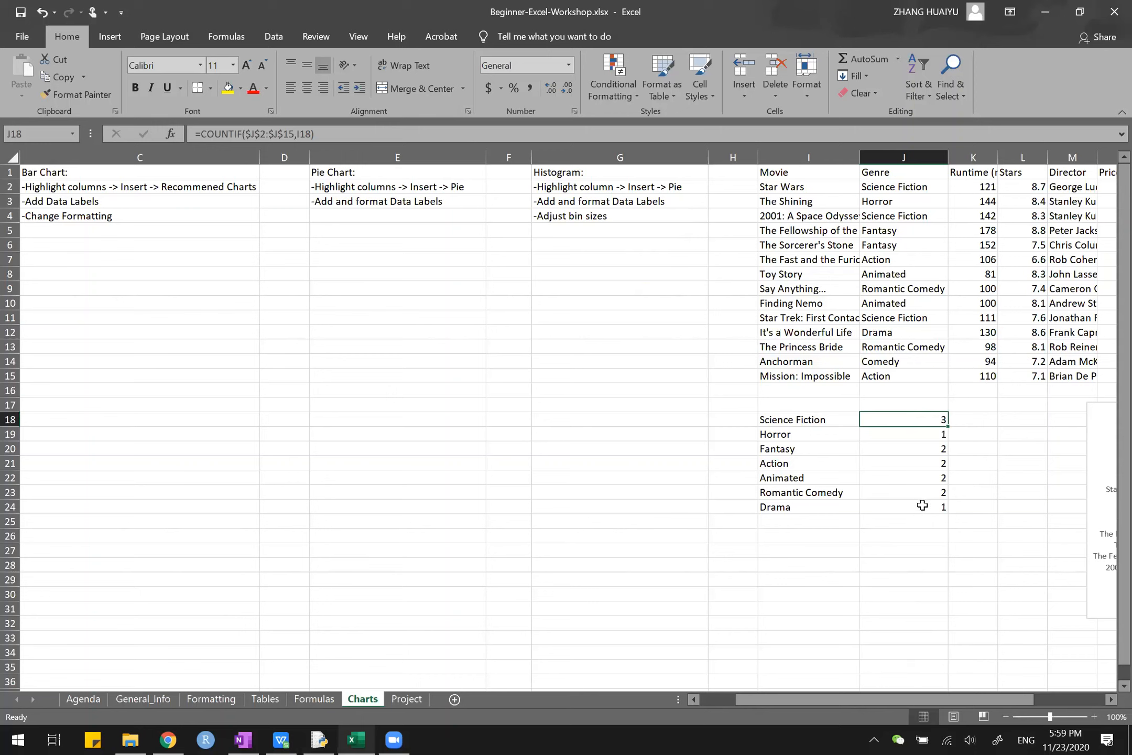
pyautogui.click(801, 417)
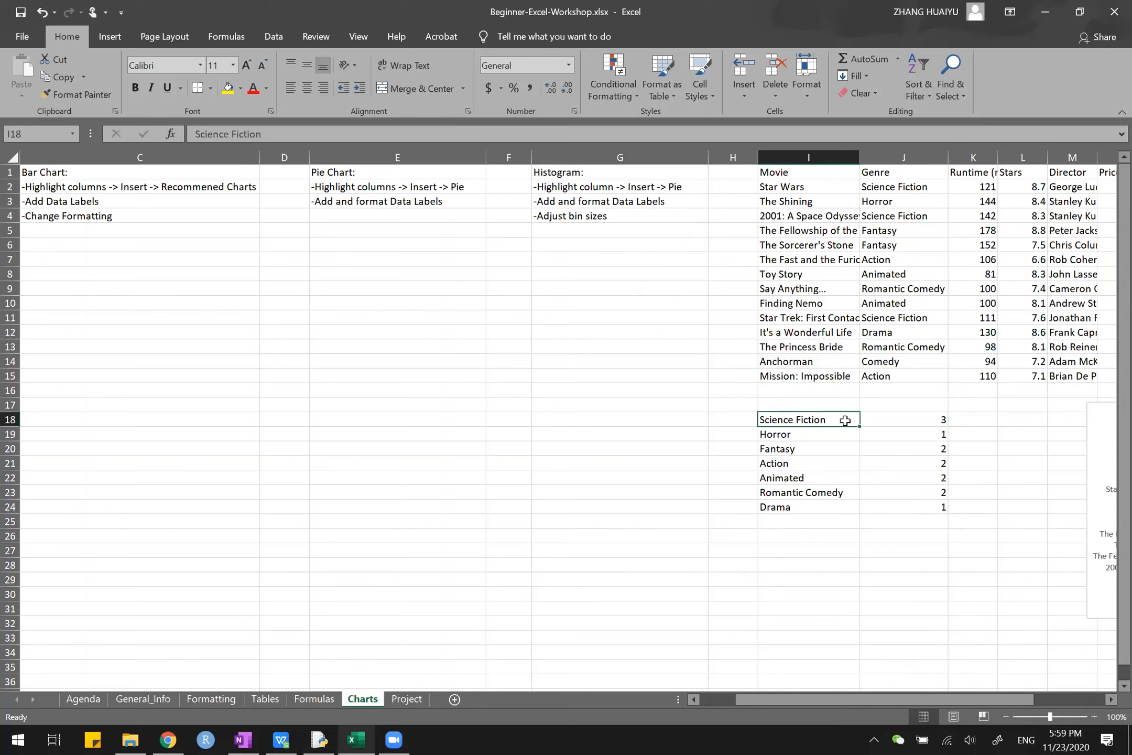
pyautogui.click(794, 437)
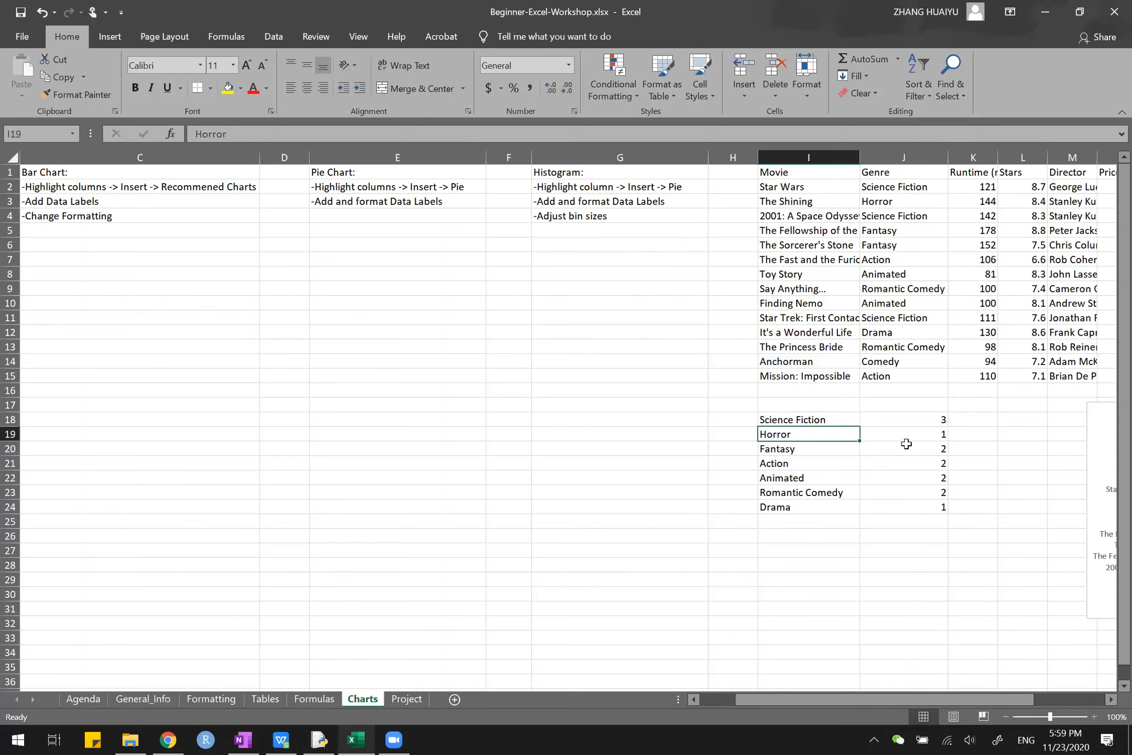
pyautogui.click(908, 426)
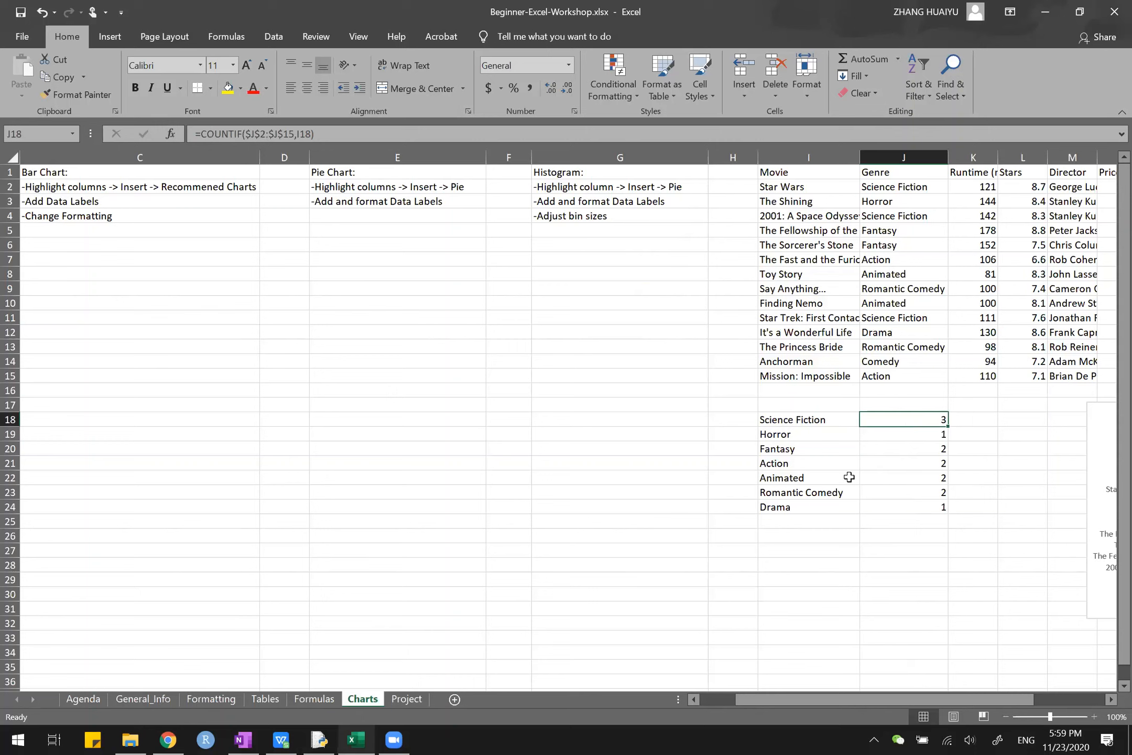
pyautogui.click(816, 480)
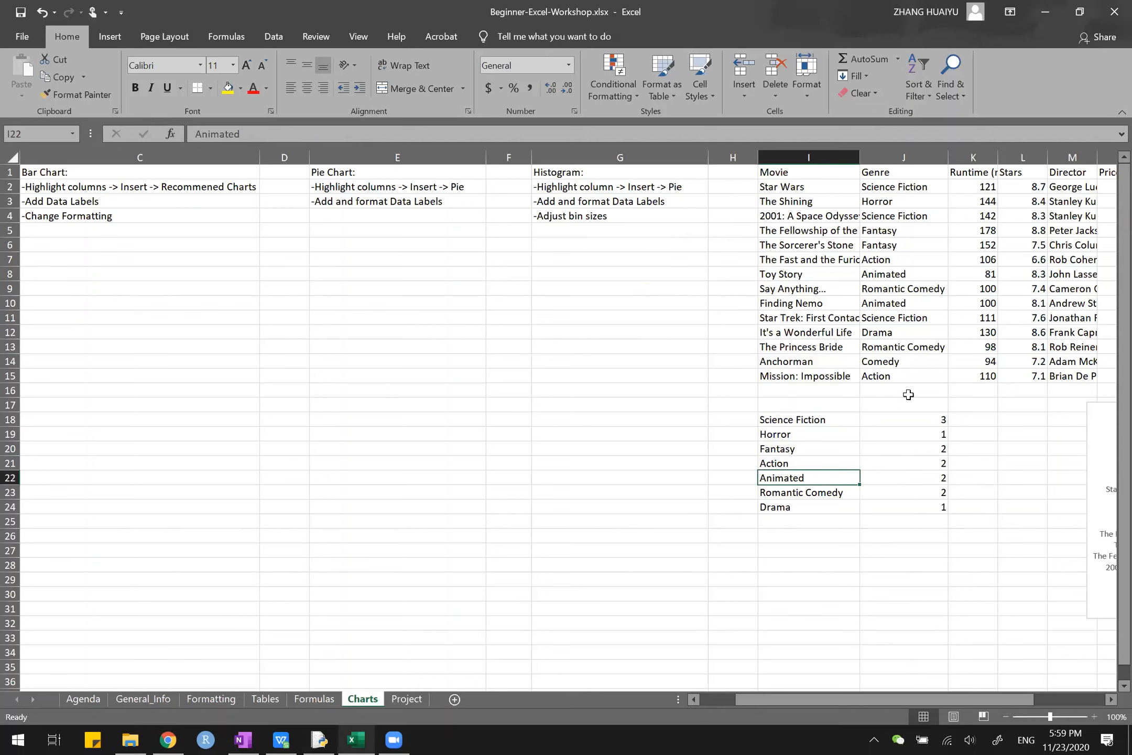
pyautogui.click(914, 419)
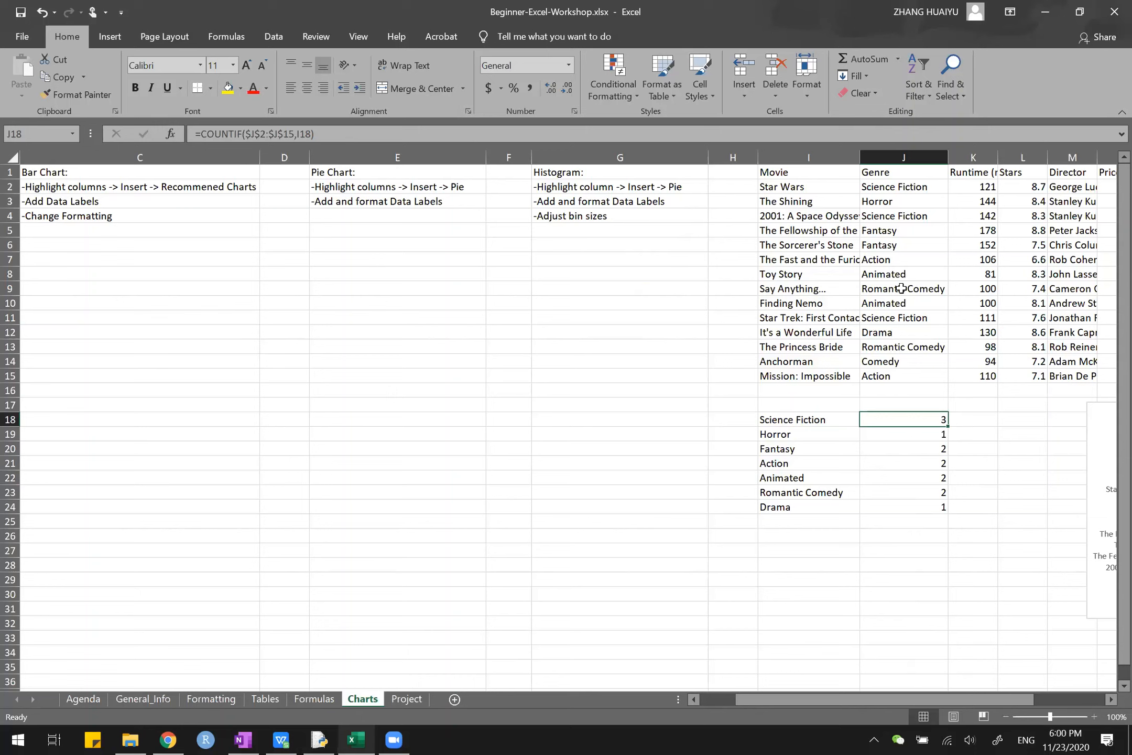
# - Insert a basic 2-D pie chart from the genre names and counts in I18:J24
pyautogui.moveTo(819, 419); pyautogui.dragTo(903, 507)
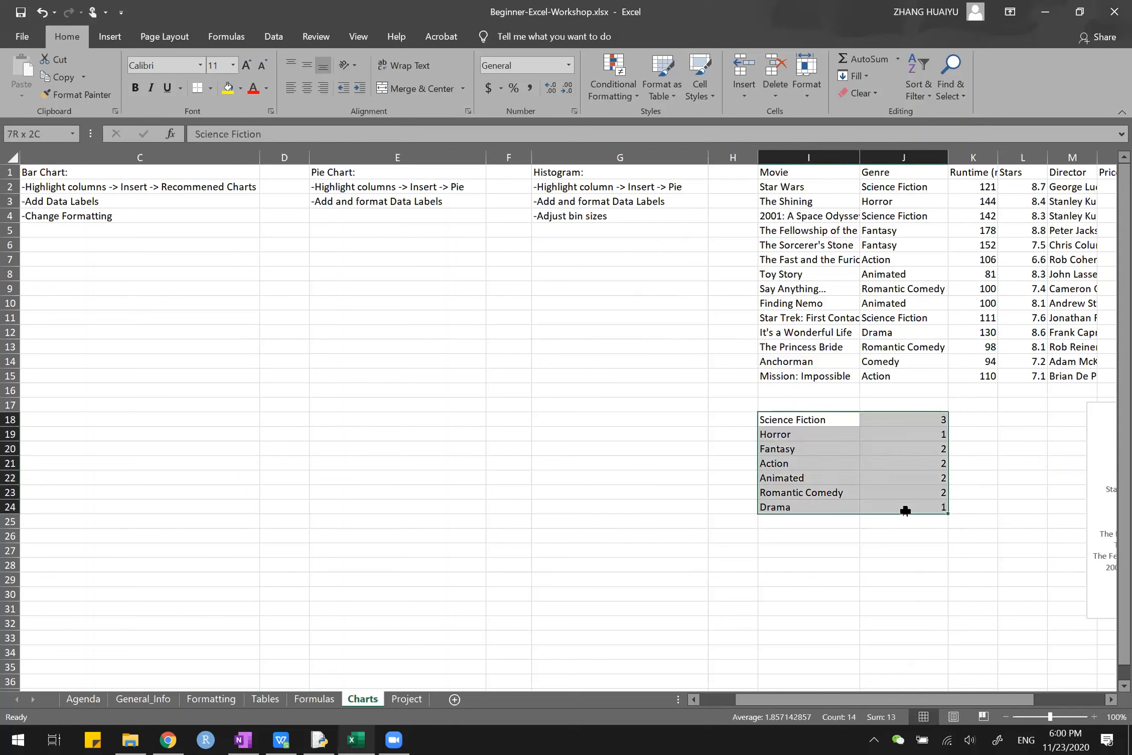
pyautogui.click(118, 42)
pyautogui.click(506, 93)
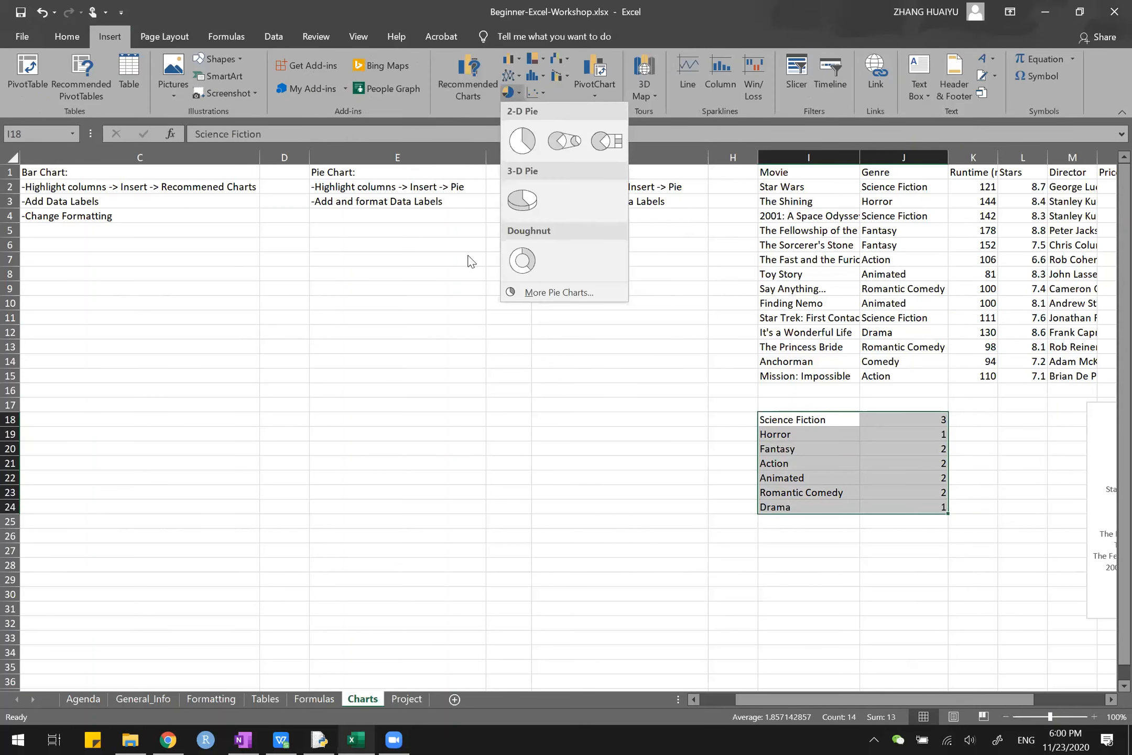
pyautogui.click(522, 140)
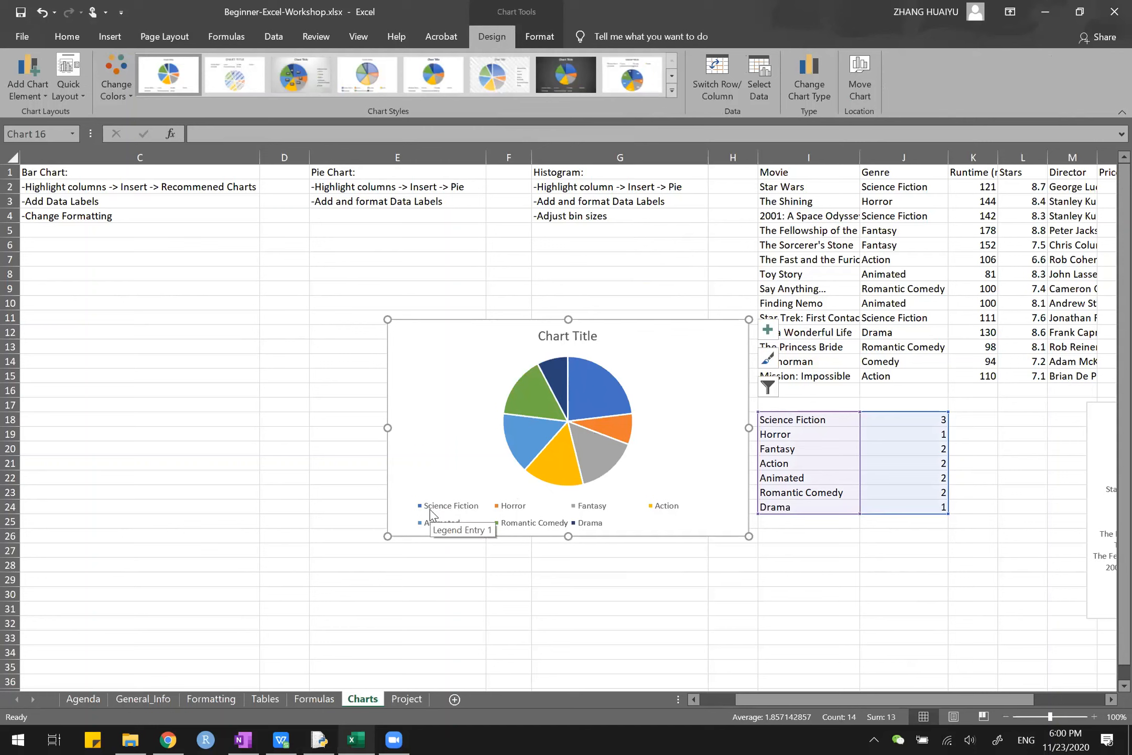
# - Add Data Callout labels to the slices of the genre pie chart
pyautogui.moveTo(602, 406)
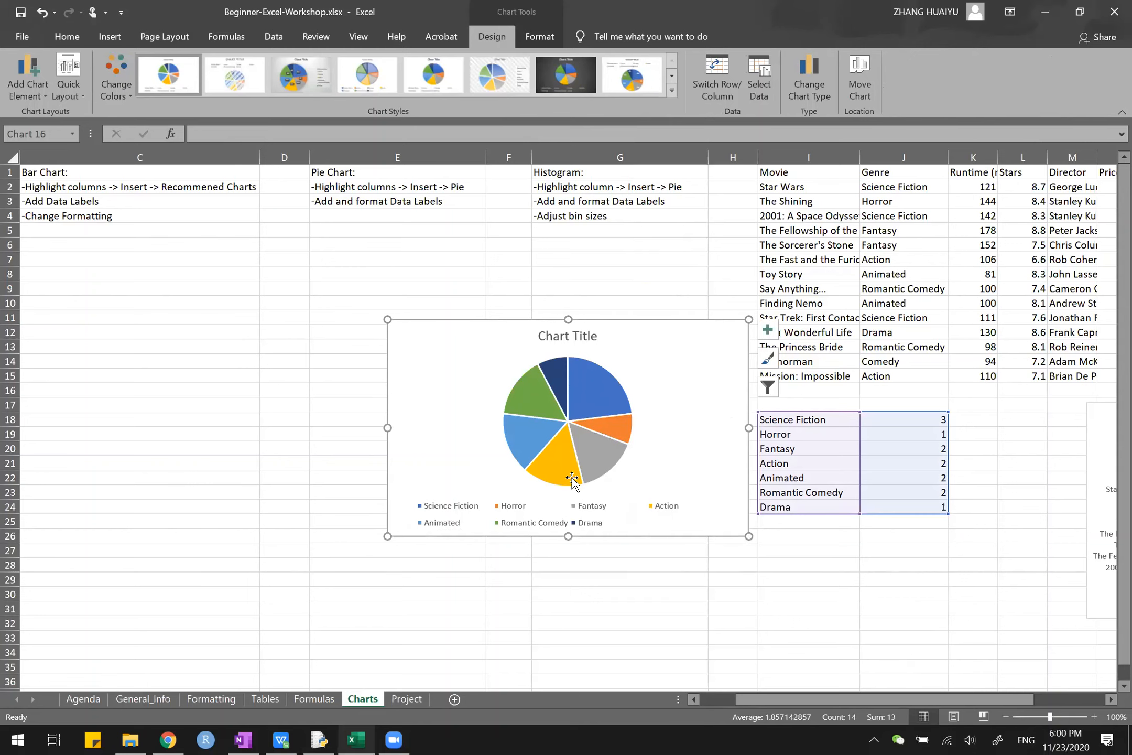
pyautogui.scroll(5, 572, 478)
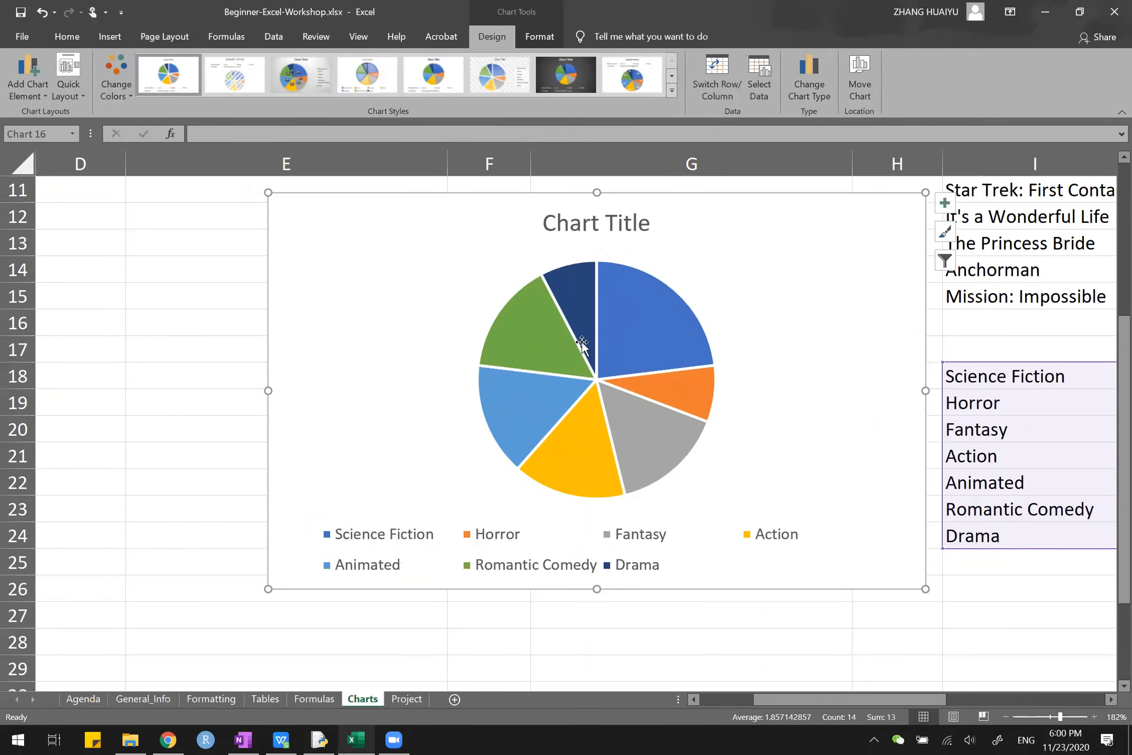
pyautogui.moveTo(663, 342)
pyautogui.click(612, 348)
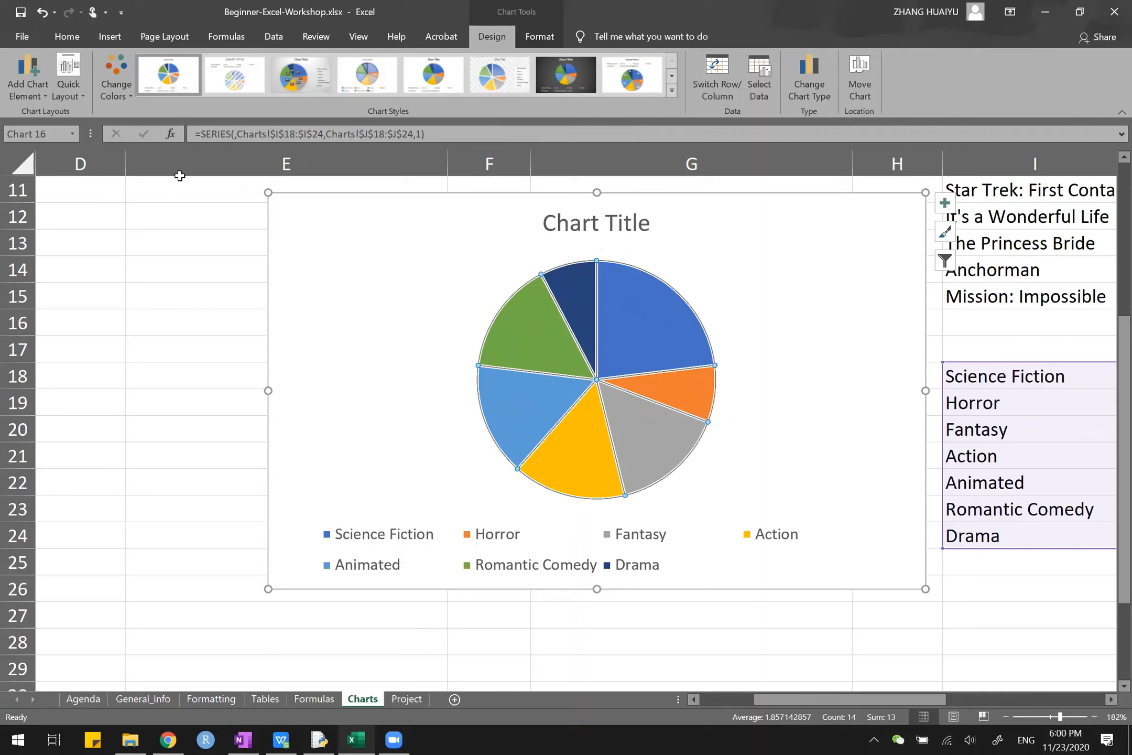
pyautogui.click(38, 93)
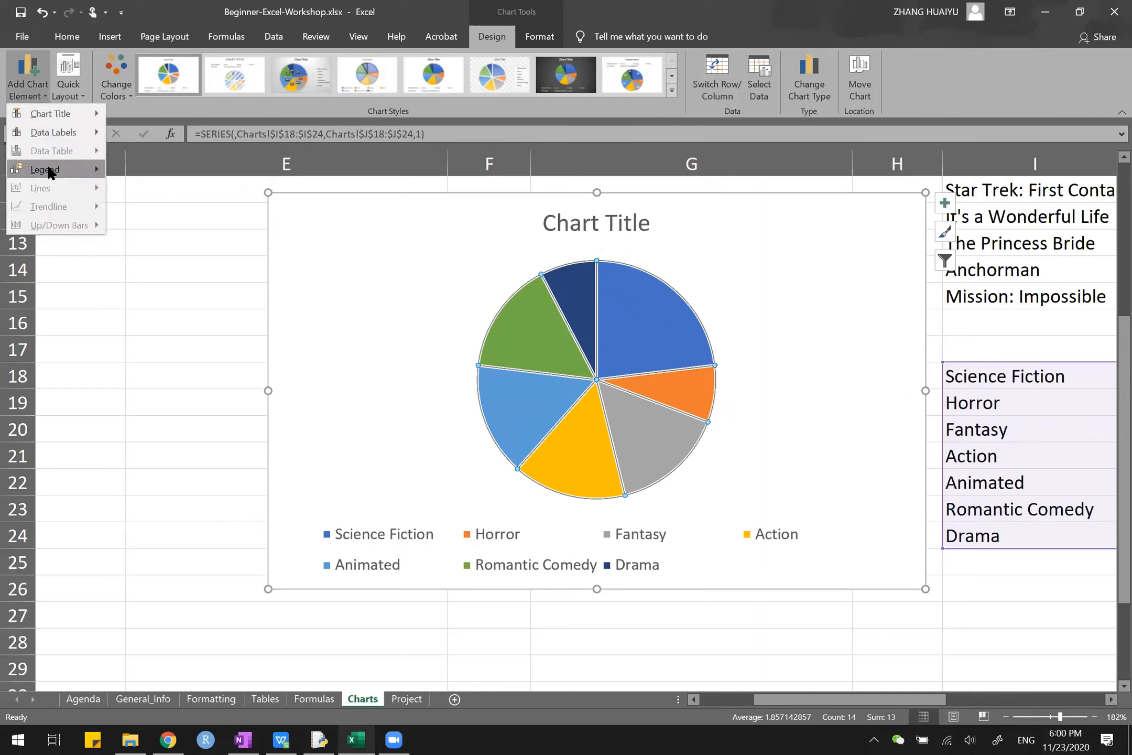
pyautogui.moveTo(50, 173)
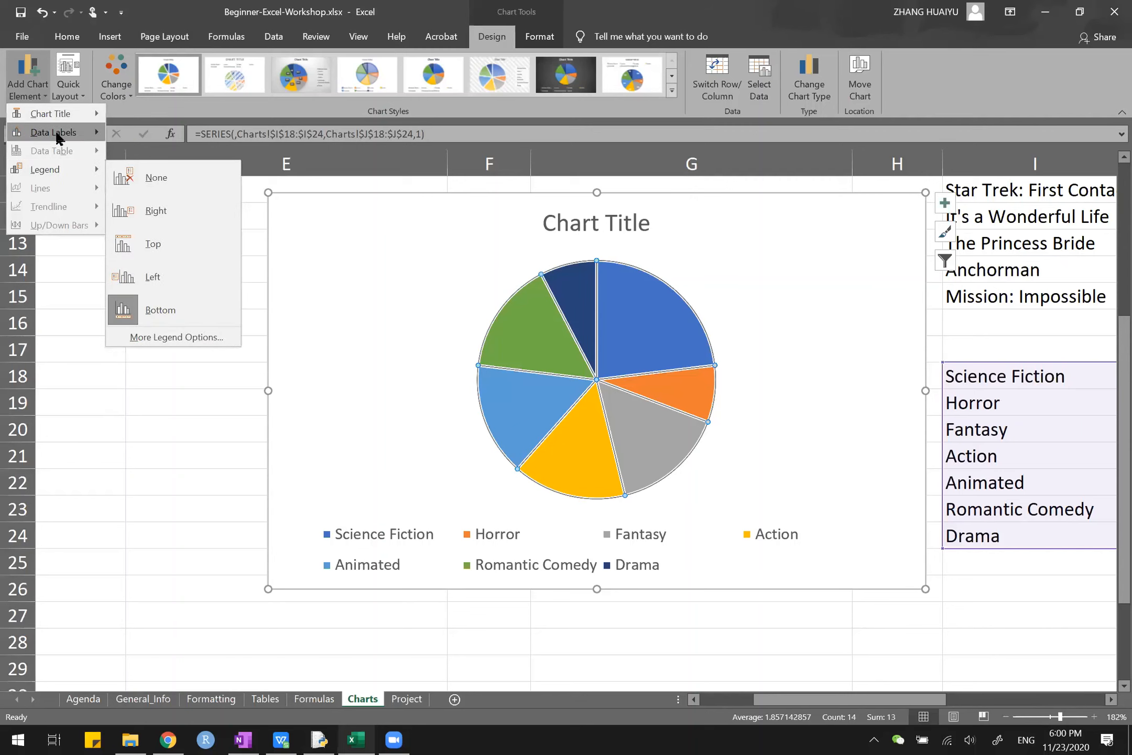
pyautogui.moveTo(57, 137)
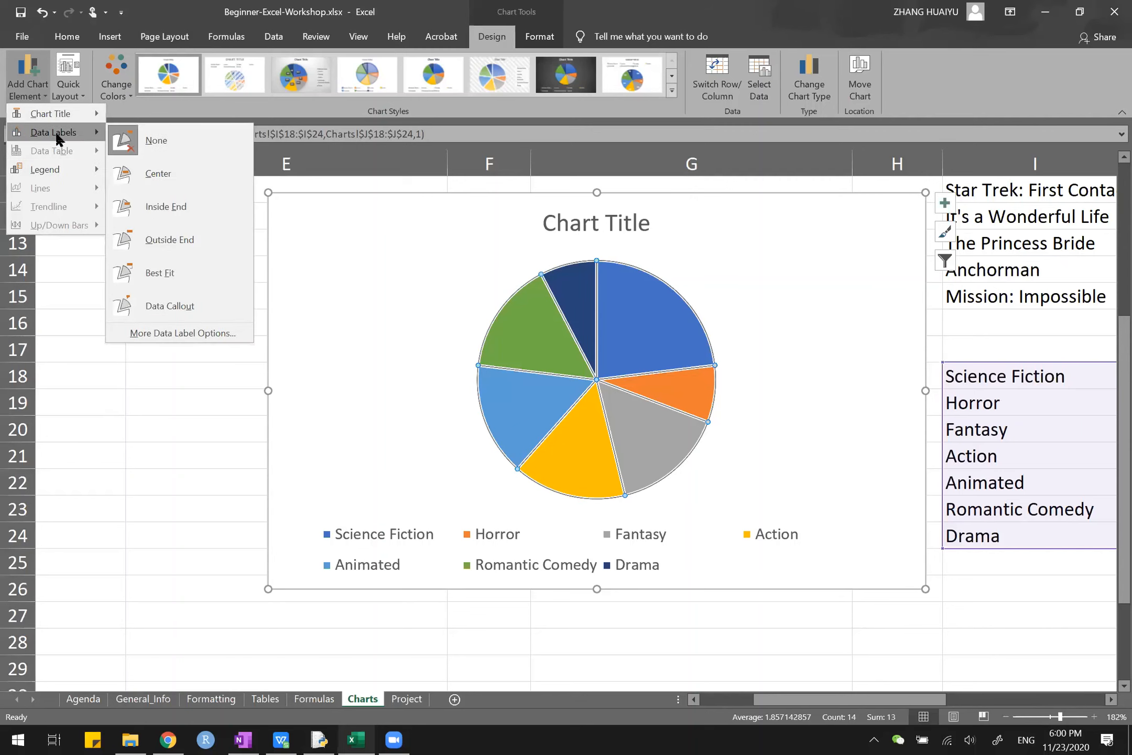
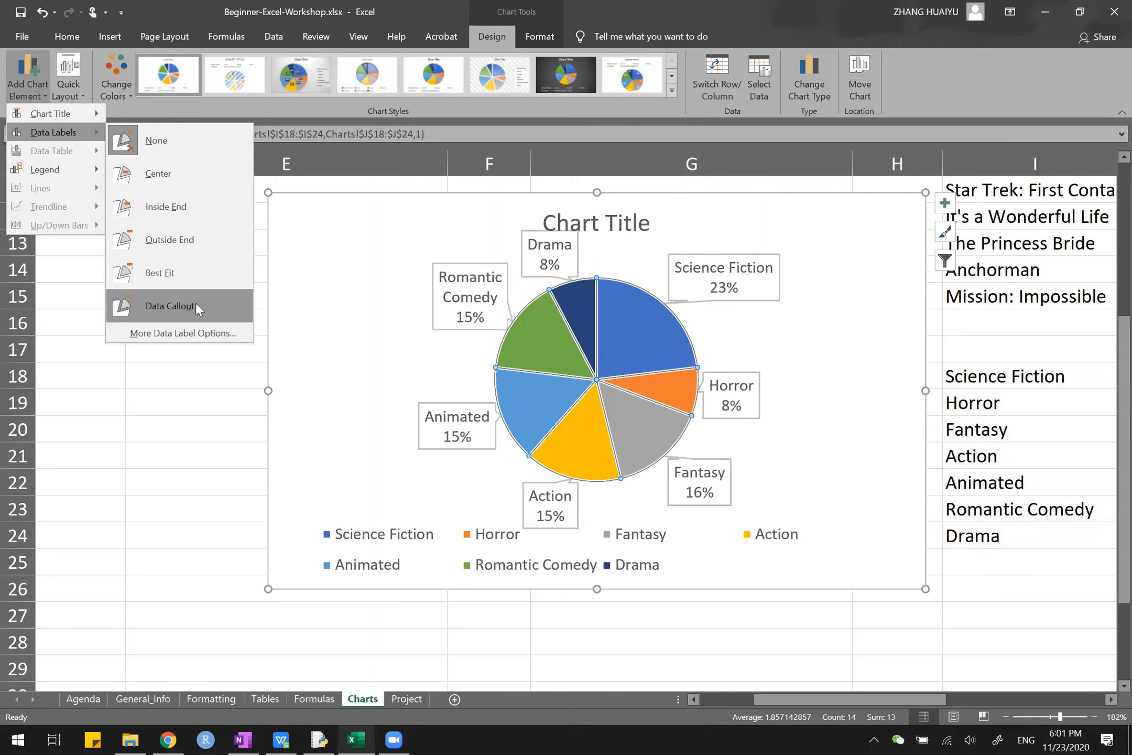
pyautogui.click(196, 305)
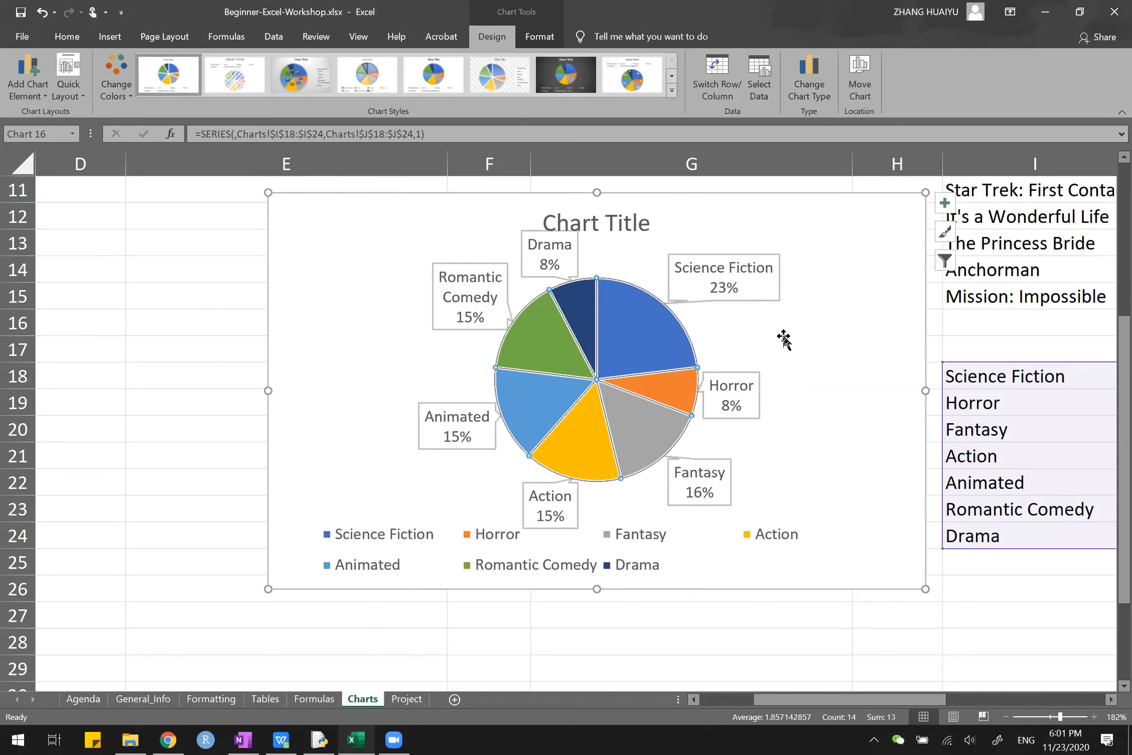
# - Move the genre pie chart away from the data tables, to below the Bar Chart notes in column C
pyautogui.keyDown('ctrl'); pyautogui.scroll(-5, 781, 341); pyautogui.keyUp('ctrl')
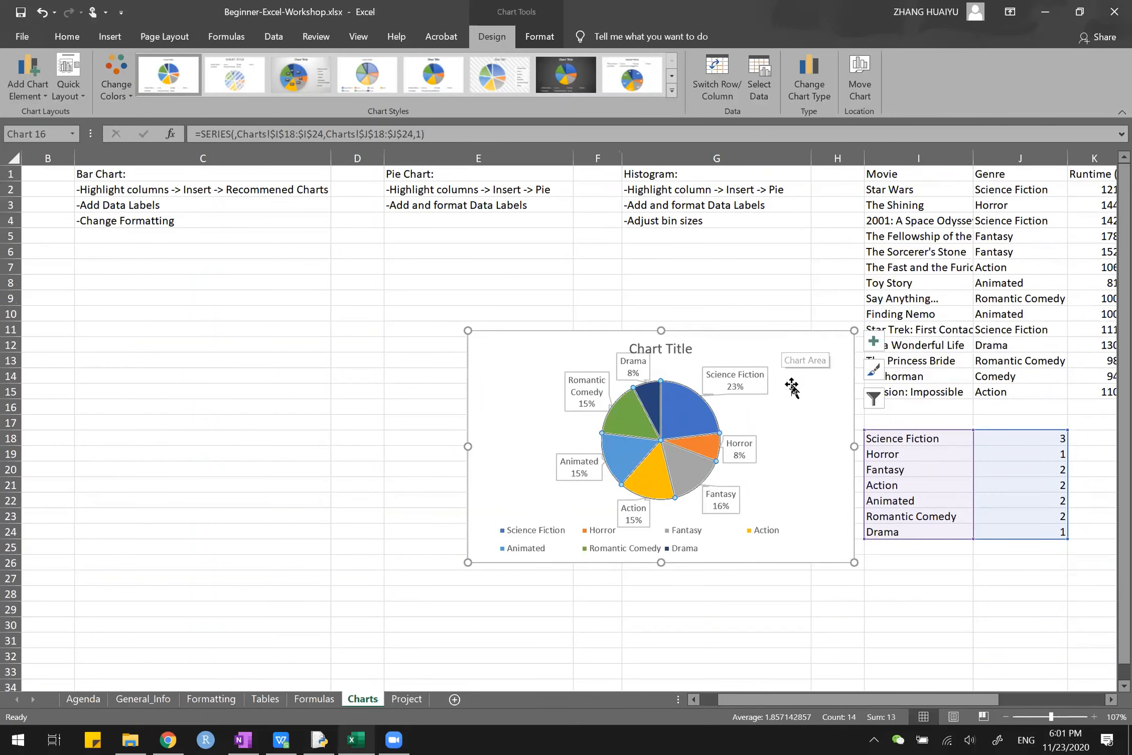
pyautogui.click(798, 387)
pyautogui.moveTo(798, 386); pyautogui.dragTo(296, 371)
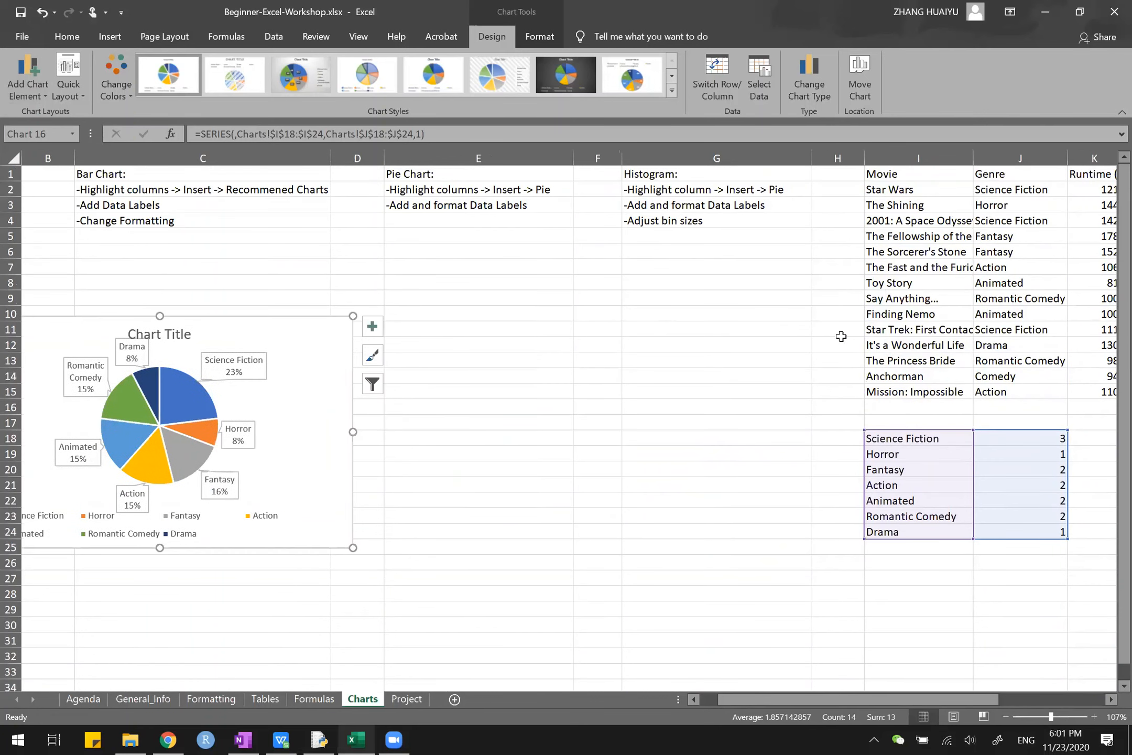
# - Insert a histogram of the movie runtimes in K2:K15
pyautogui.hscroll(2, 849, 322)
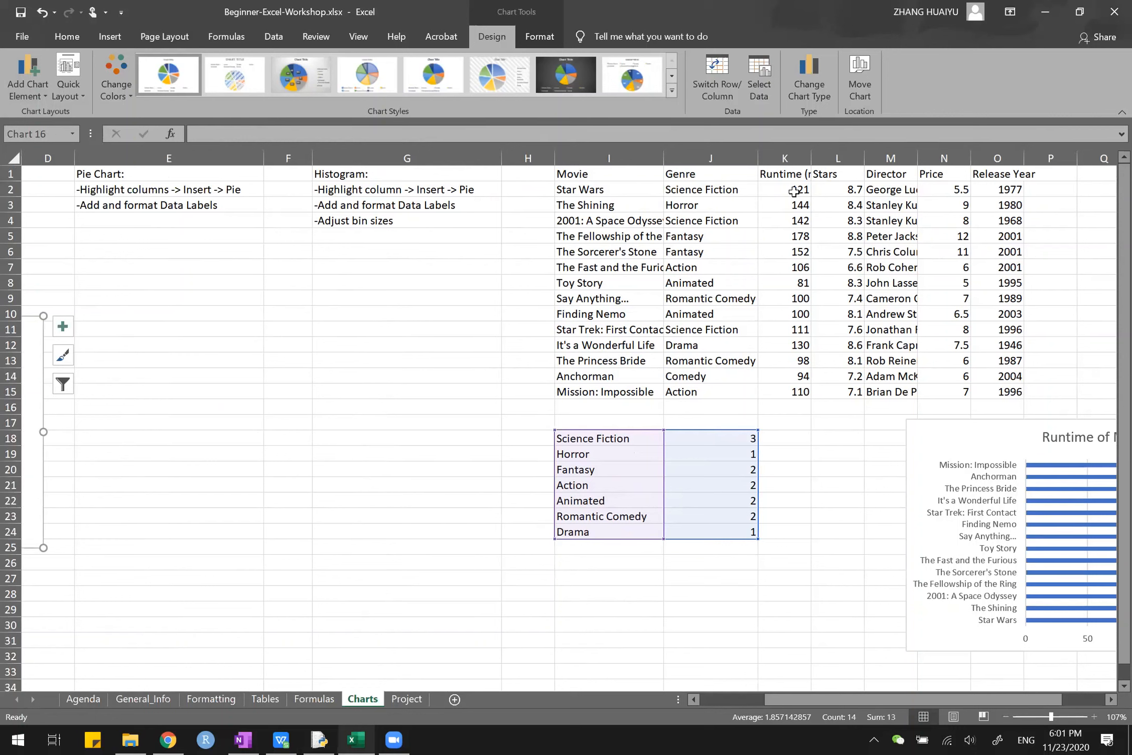
pyautogui.click(944, 192)
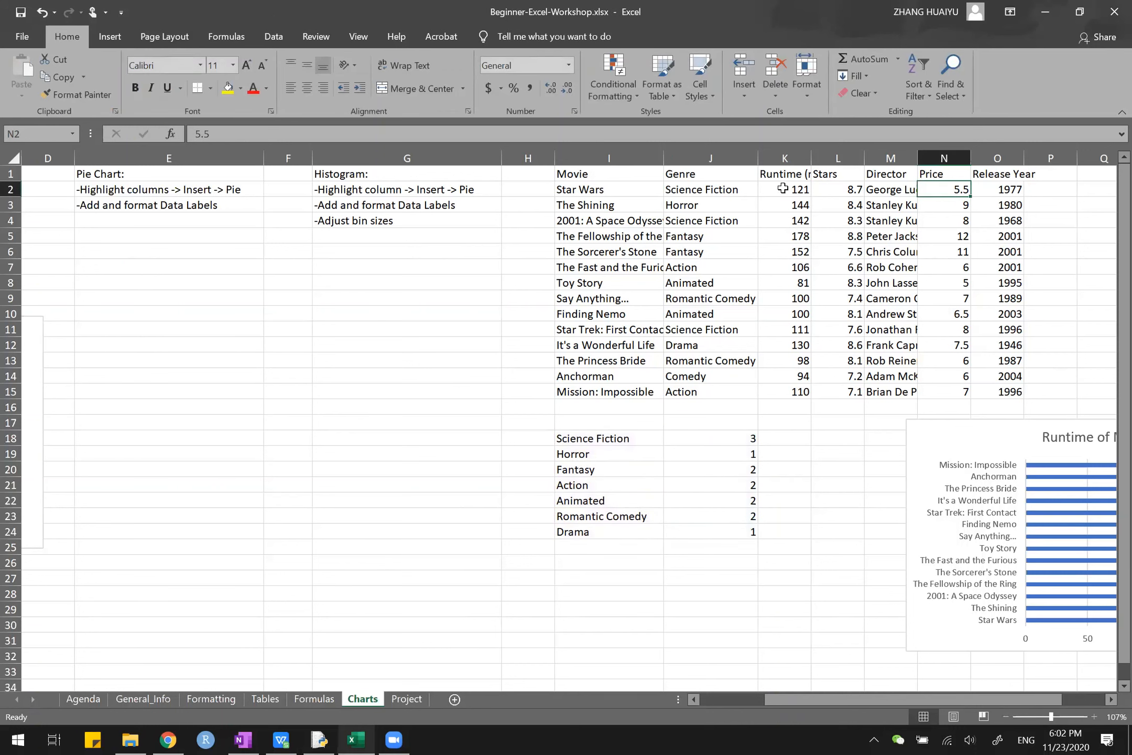
pyautogui.moveTo(783, 189); pyautogui.dragTo(784, 393)
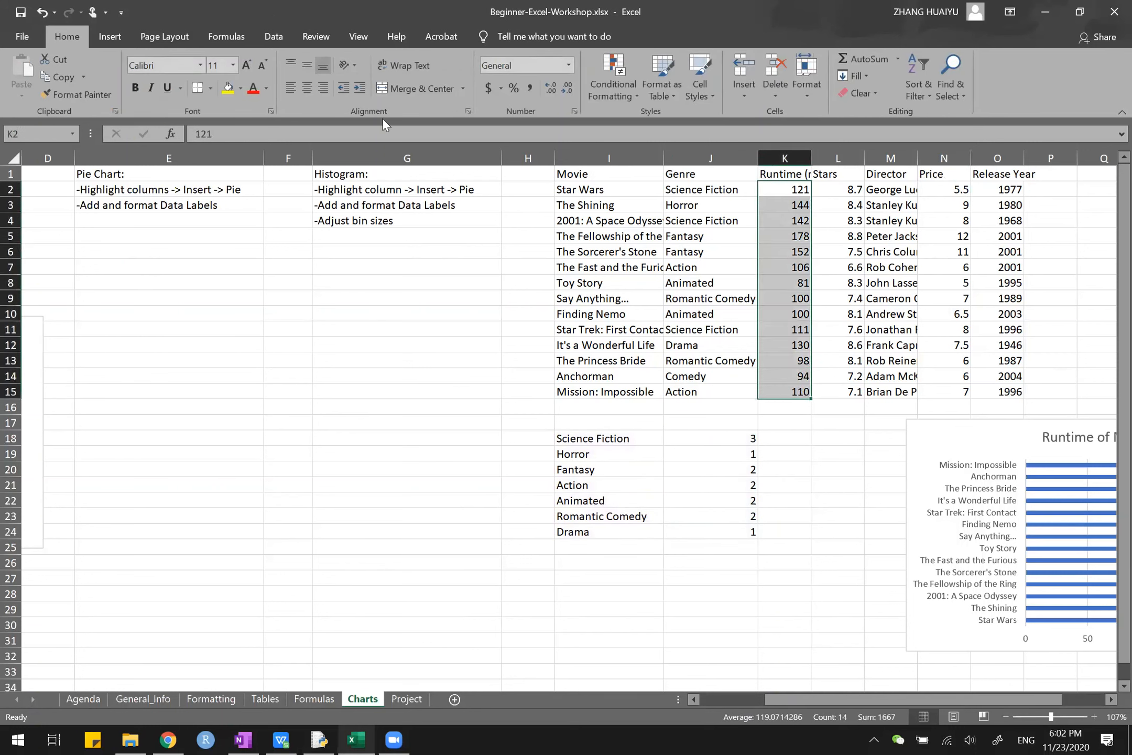
pyautogui.click(110, 37)
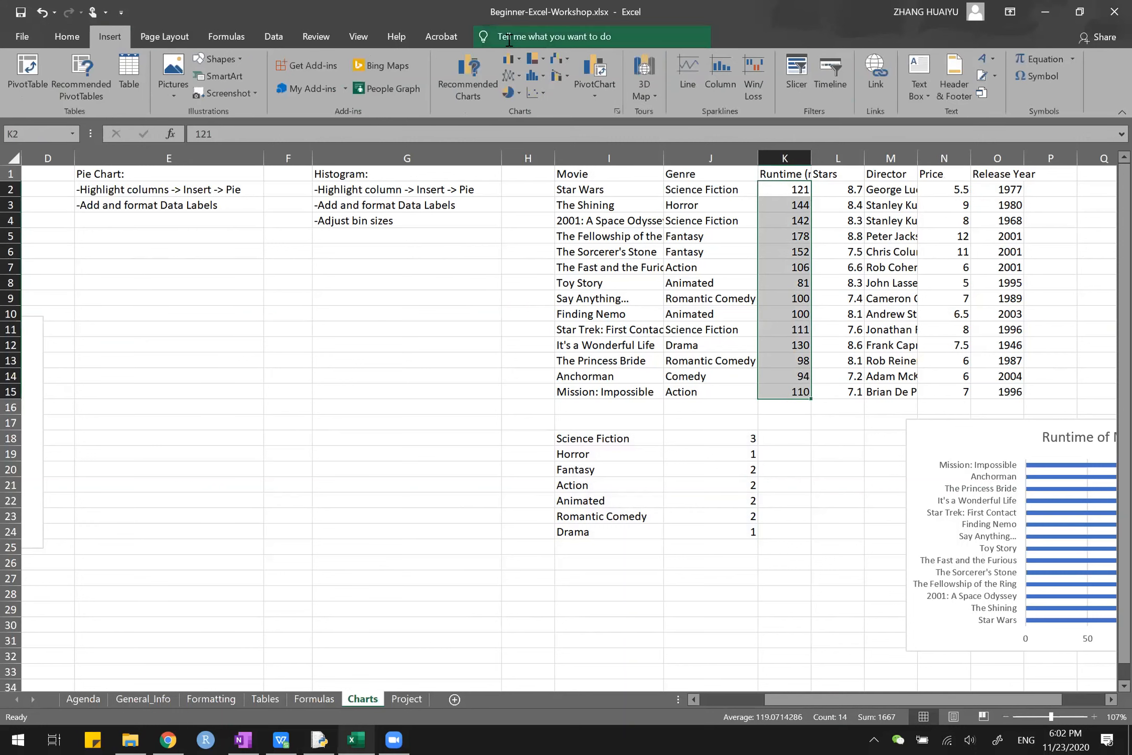
pyautogui.click(541, 79)
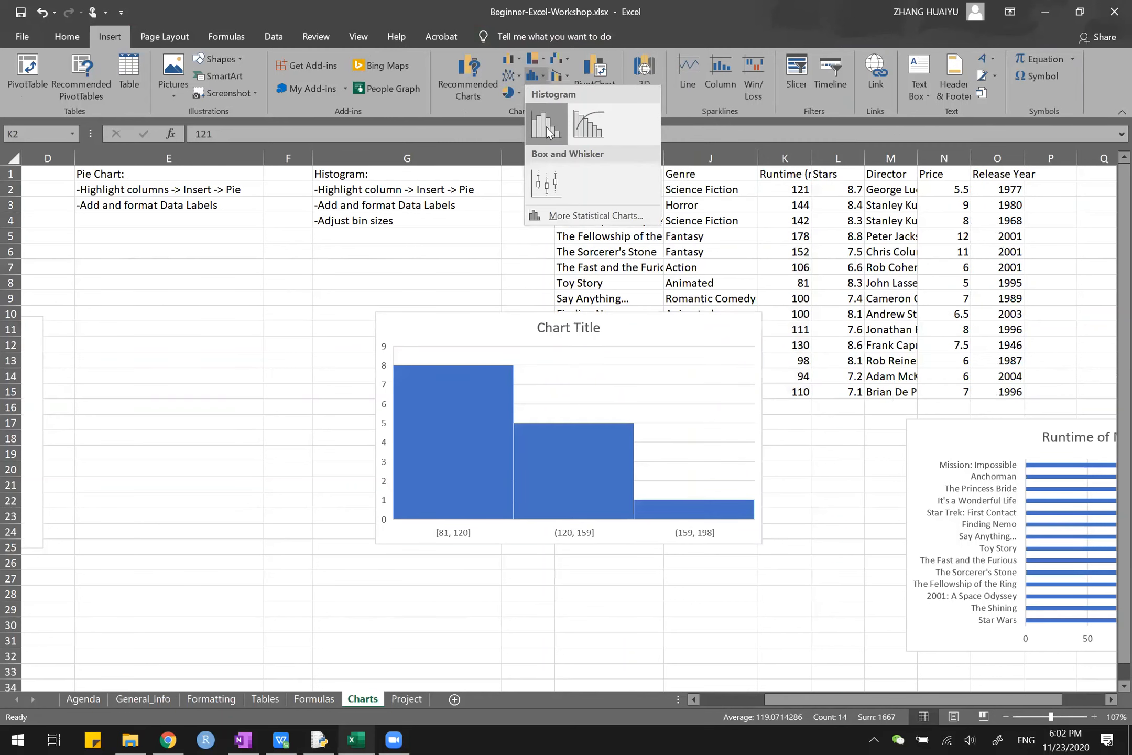
pyautogui.click(547, 130)
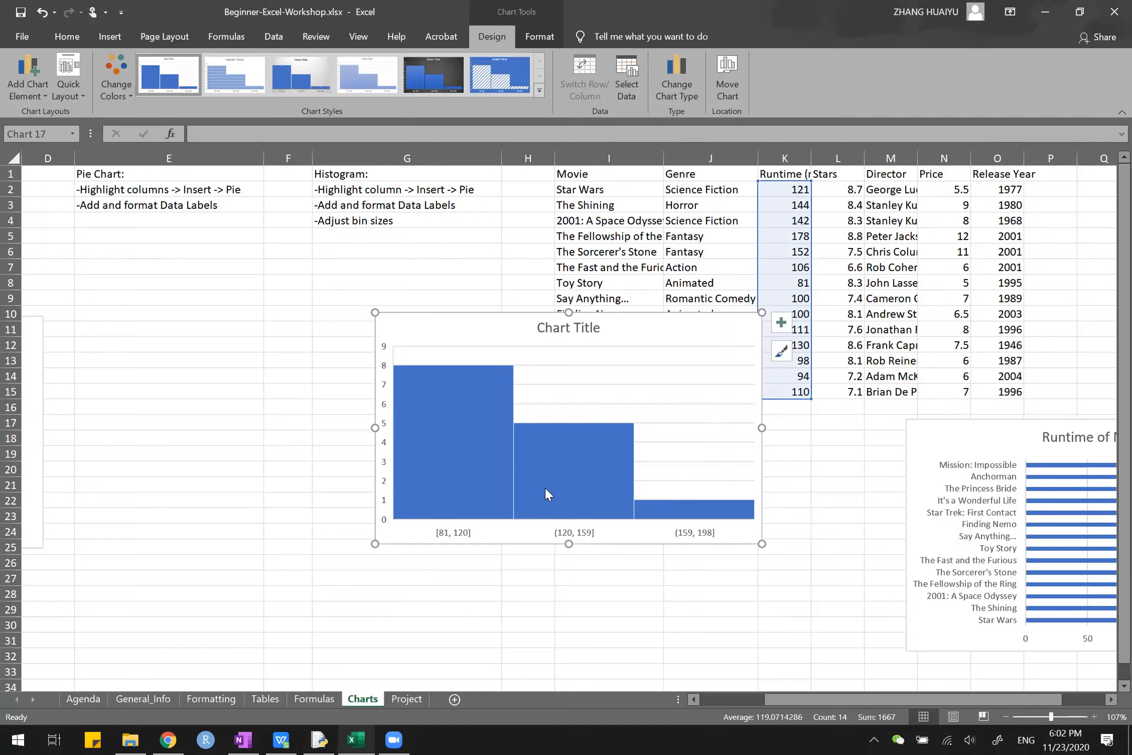
# - Open the axis formatting options for the histogram's horizontal axis
pyautogui.click(590, 532)
pyautogui.rightClick(590, 531)
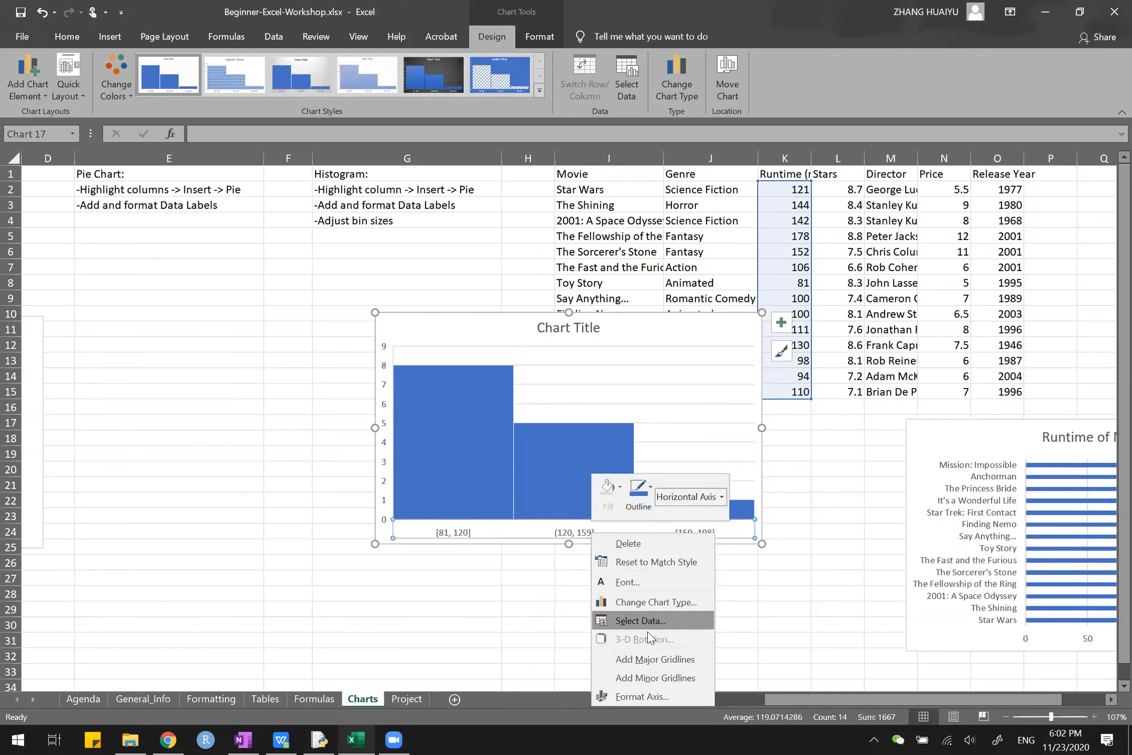
pyautogui.click(651, 695)
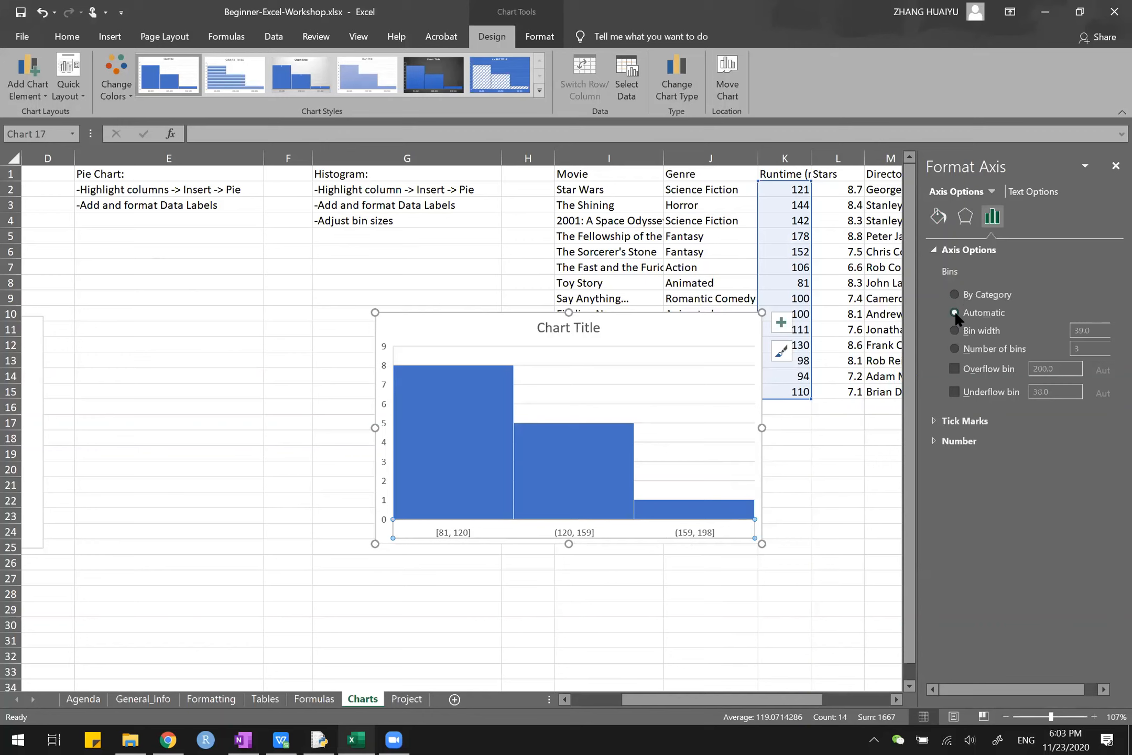
# - Set the histogram's number of bins to 8
pyautogui.click(954, 348)
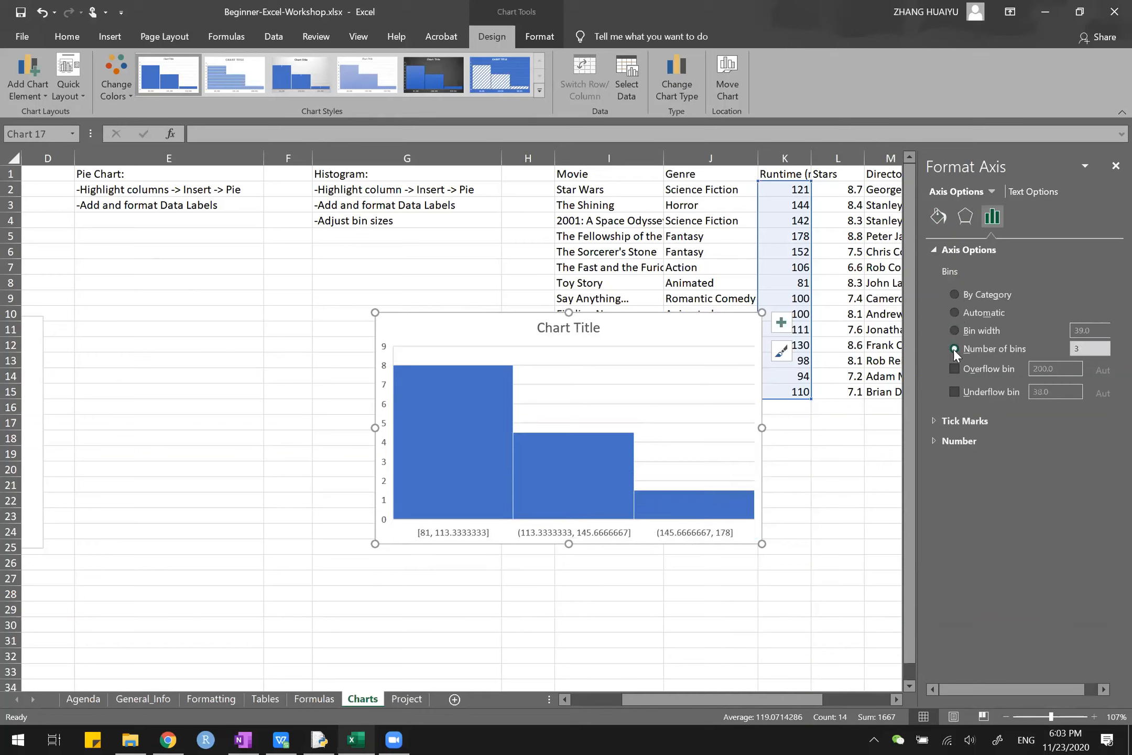
pyautogui.click(1094, 348)
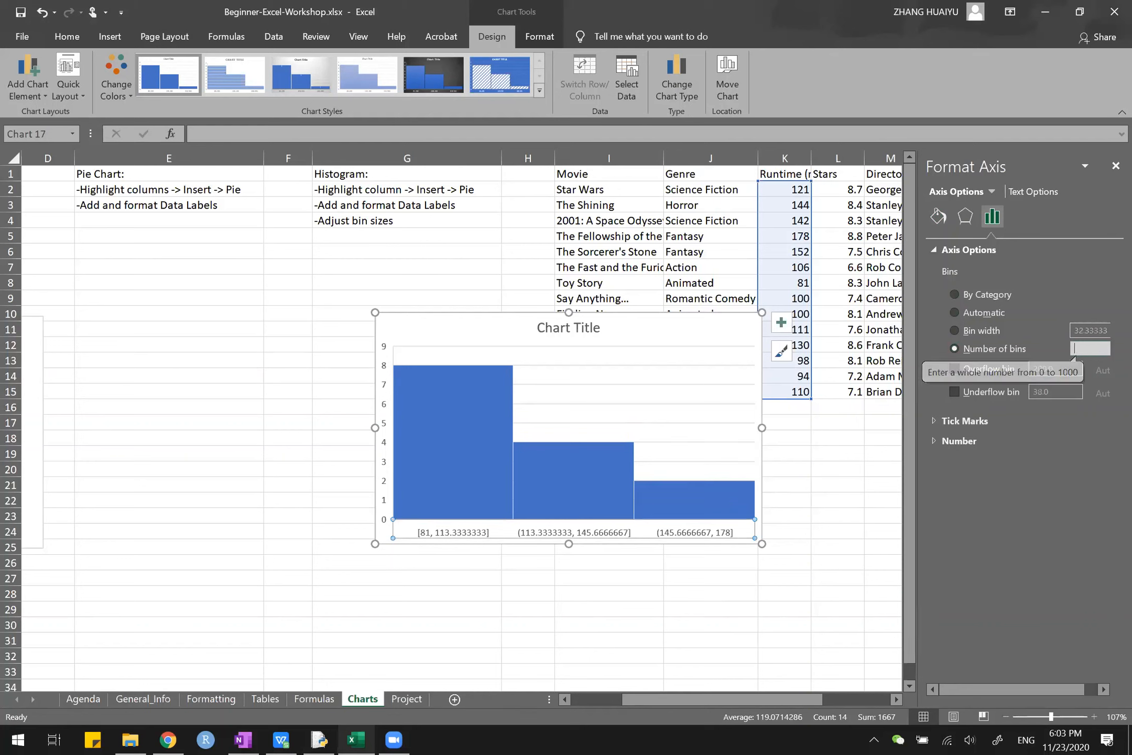
pyautogui.press('BackSpace')
pyautogui.write('8')
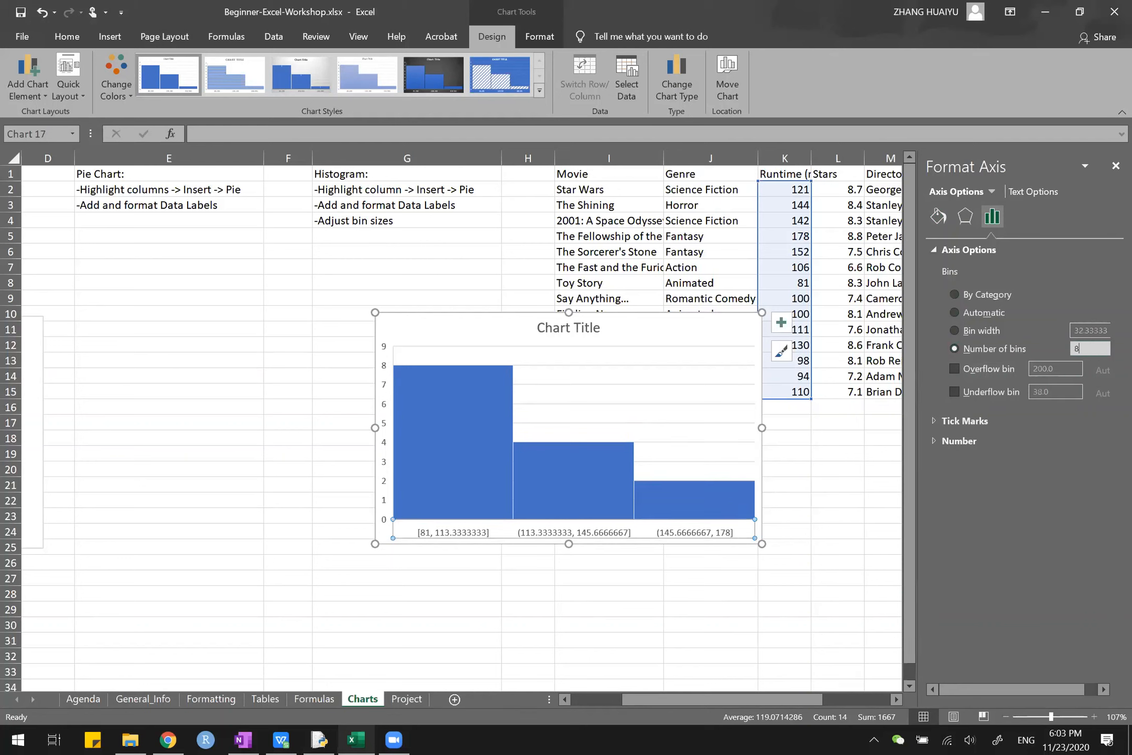
pyautogui.press('Return')
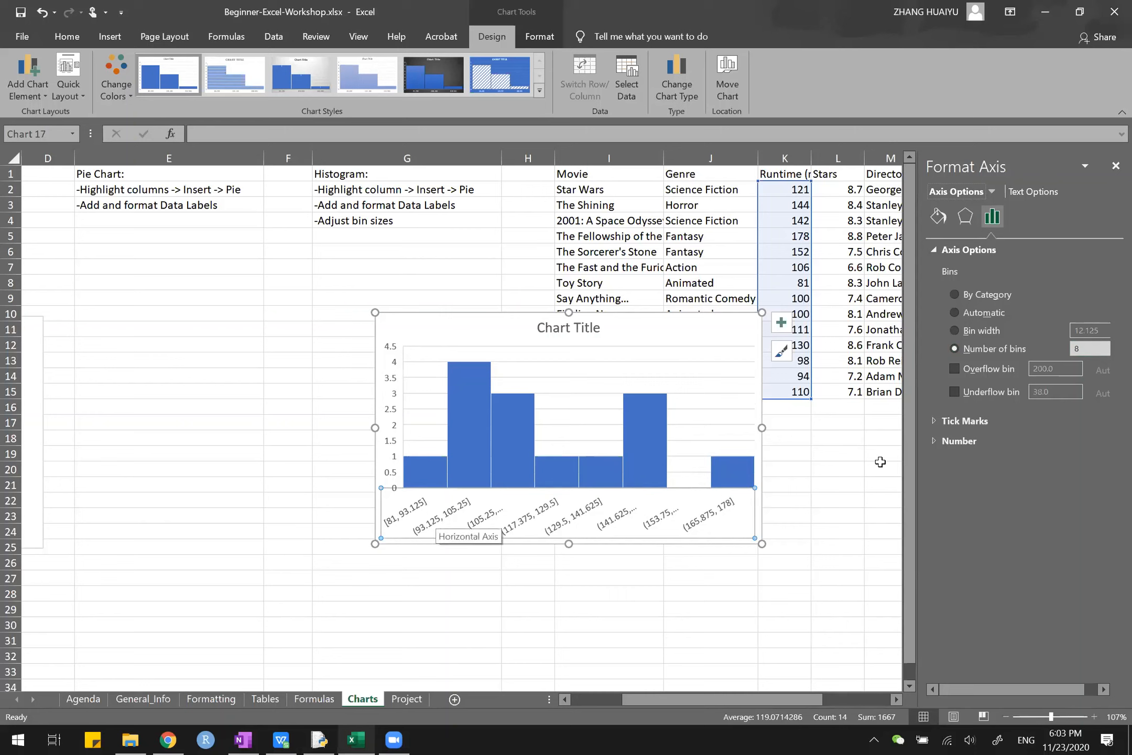
# - Switch the histogram's binning to a fixed bin width of 15
pyautogui.click(986, 329)
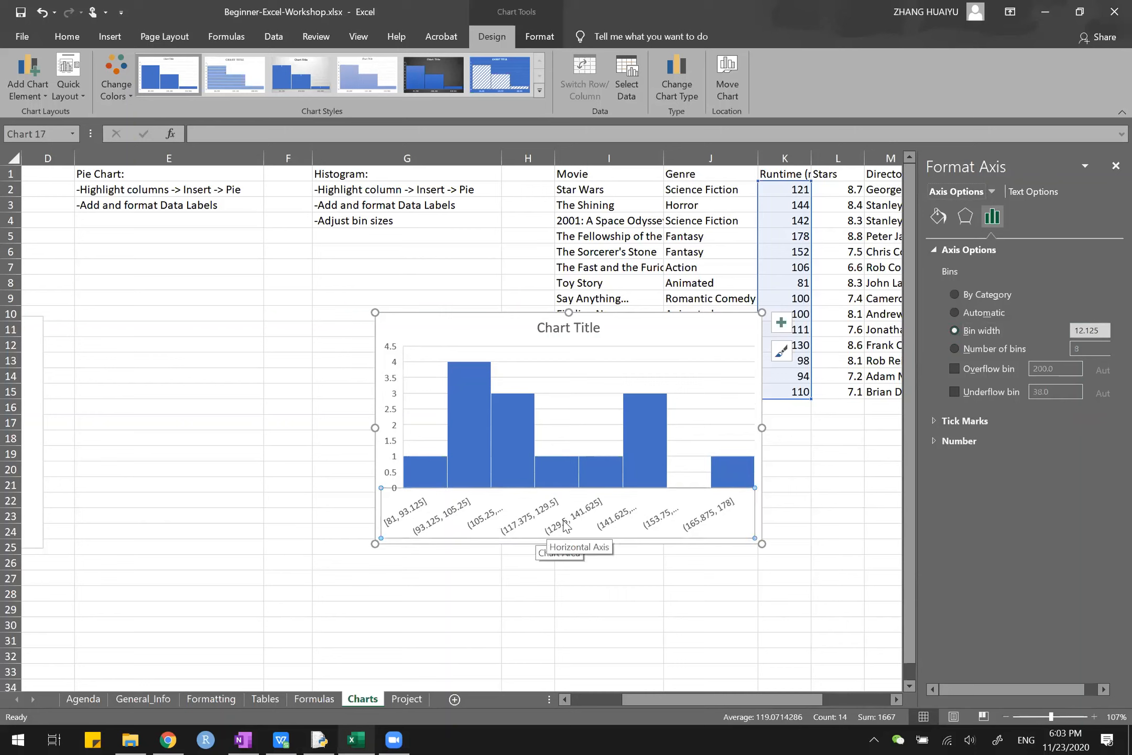
pyautogui.doubleClick(1106, 331)
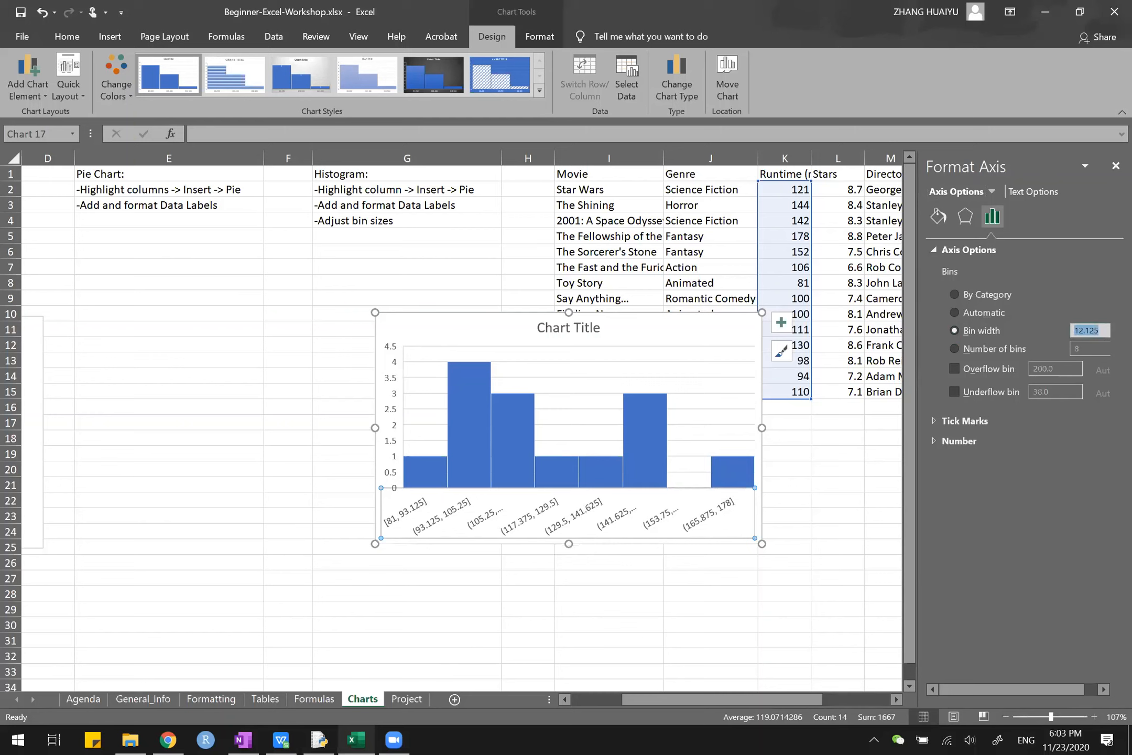
pyautogui.write('15')
pyautogui.press('Return')
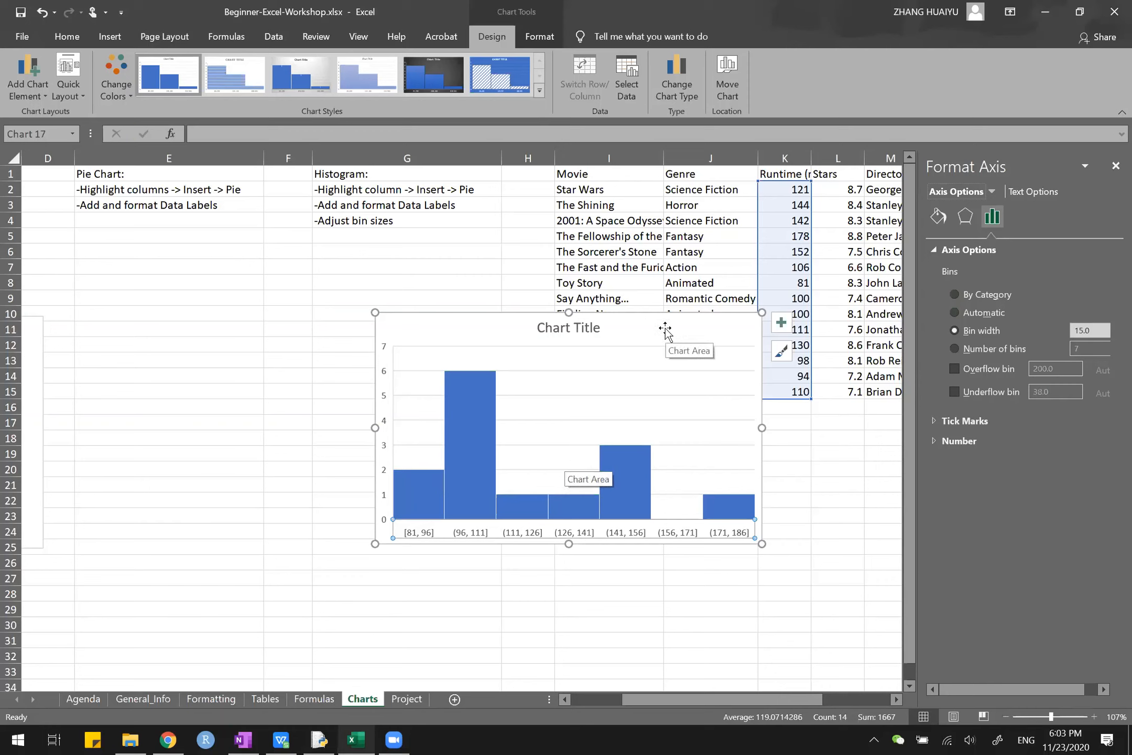
# - Move the histogram off the movie table into the empty area below the Pie Chart and Histogram notes in columns E to G
pyautogui.moveTo(664, 328); pyautogui.dragTo(348, 372)
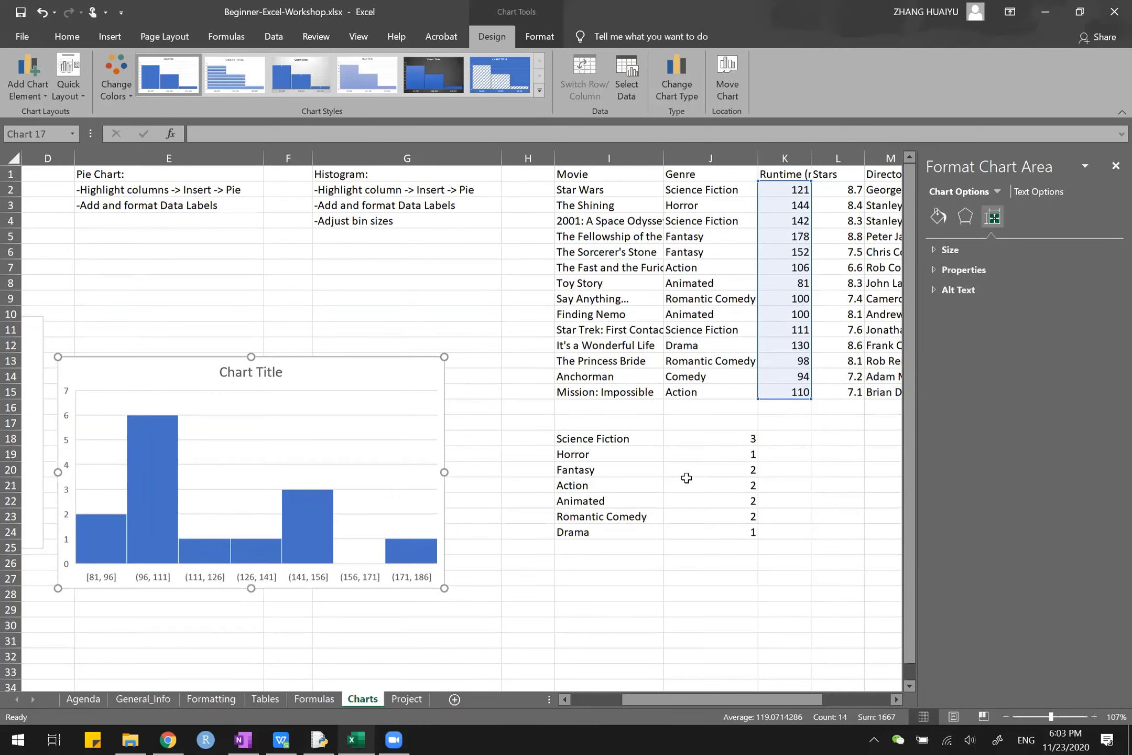
pyautogui.hscroll(-3, 686, 478)
pyautogui.hscroll(5, 686, 477)
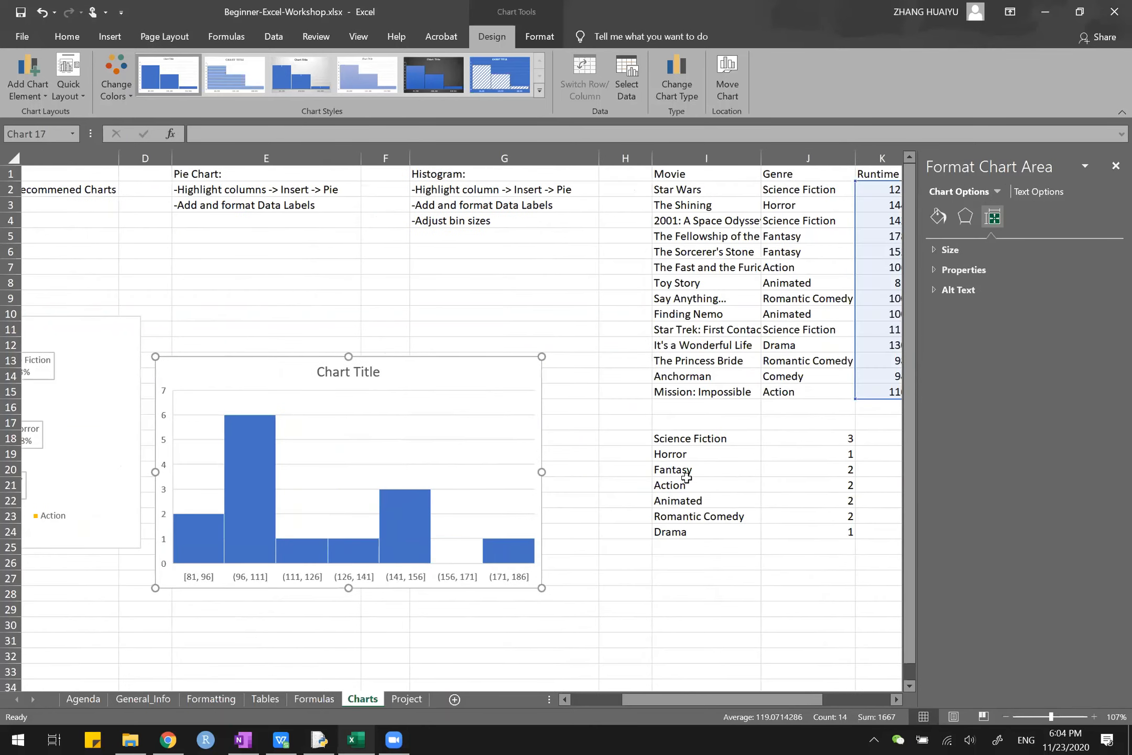
pyautogui.hscroll(3, 686, 478)
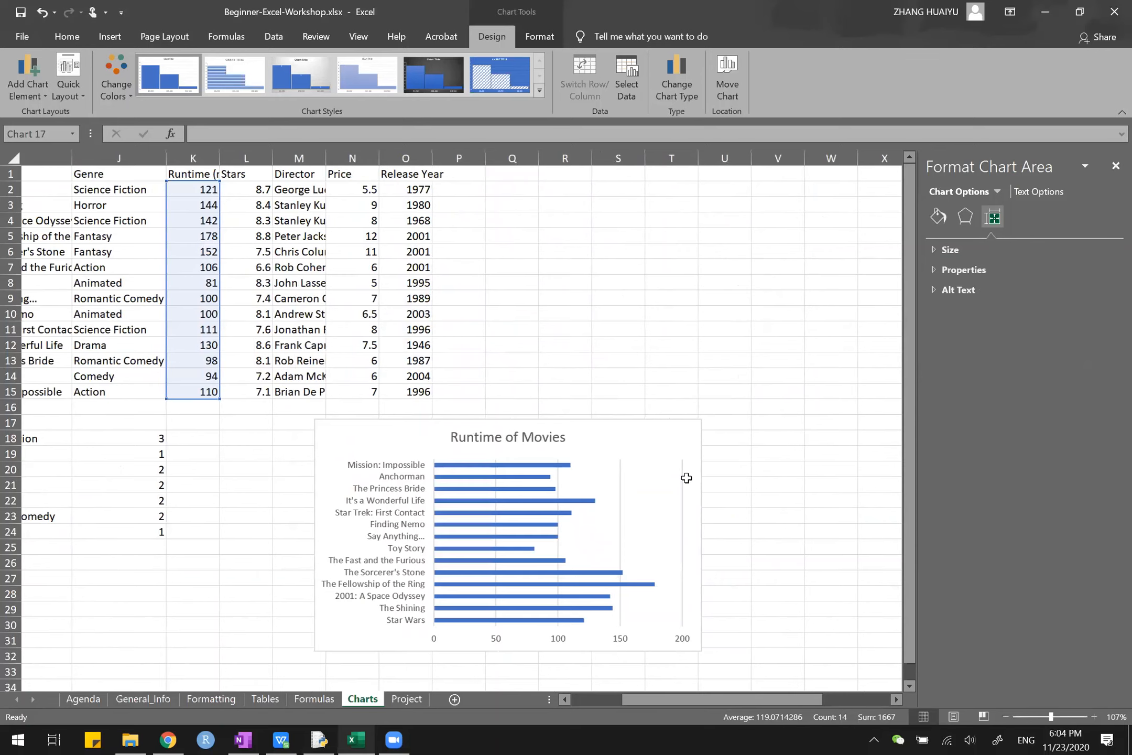
pyautogui.hscroll(-5, 687, 477)
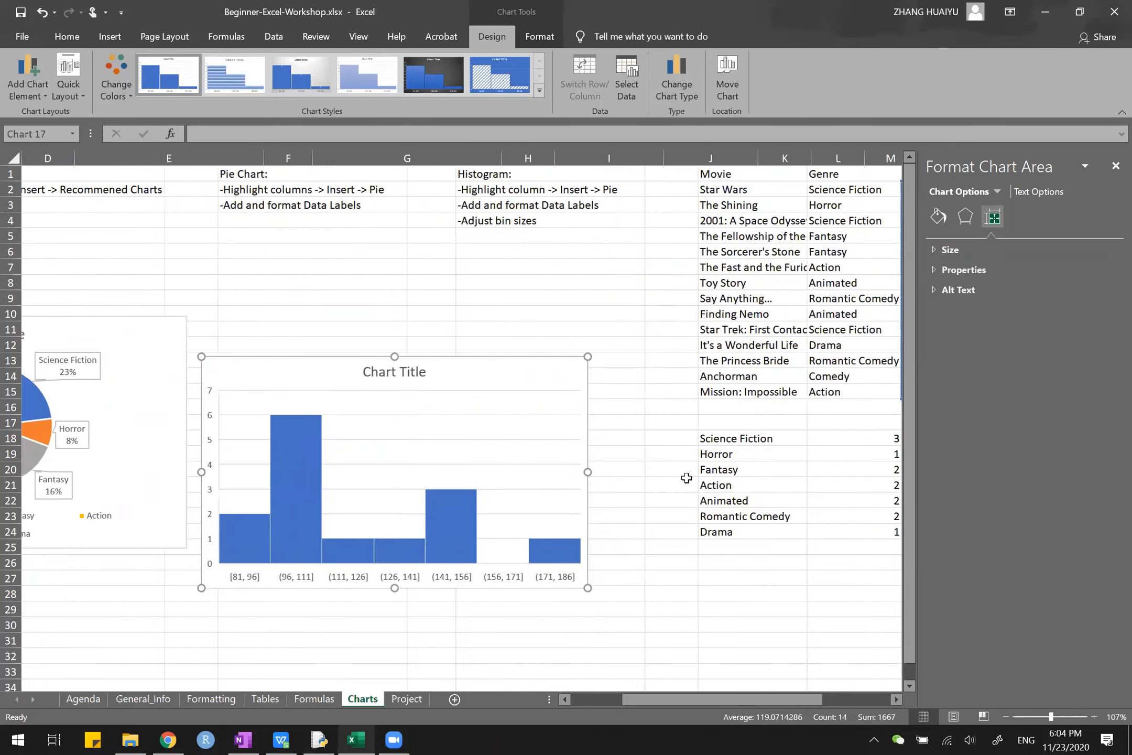
# - Apply the dark chart style Style 5 to the runtime histogram
pyautogui.hscroll(-2, 686, 478)
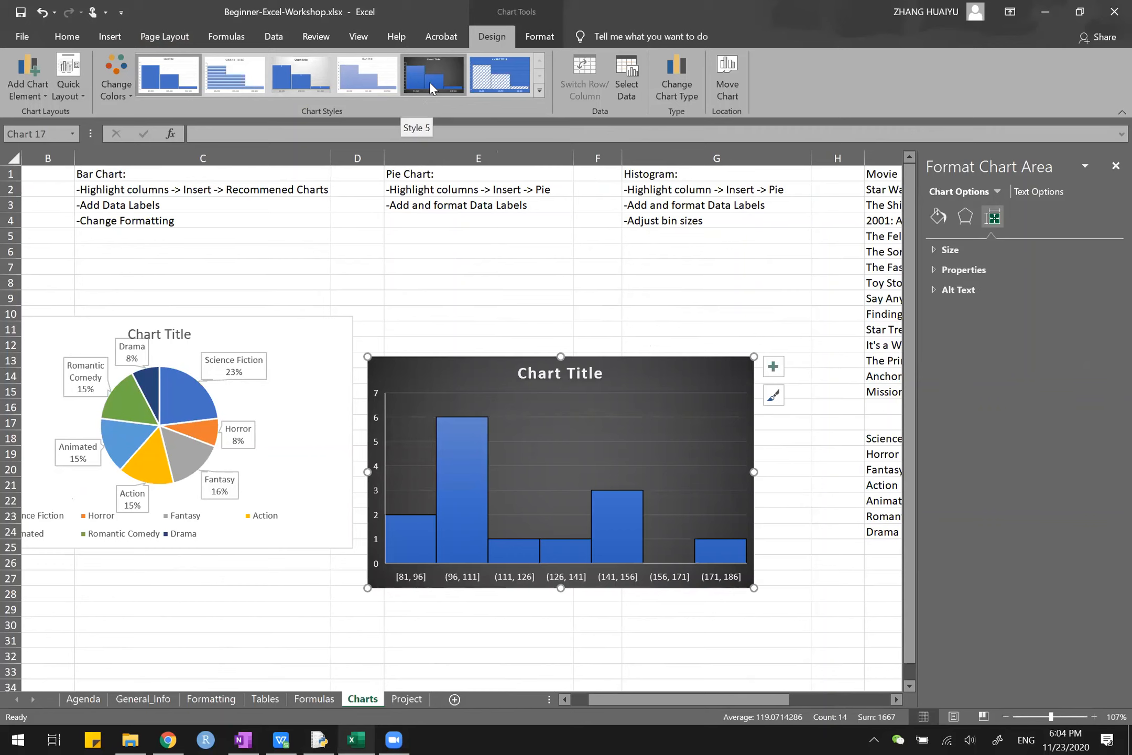
pyautogui.click(429, 81)
pyautogui.click(651, 412)
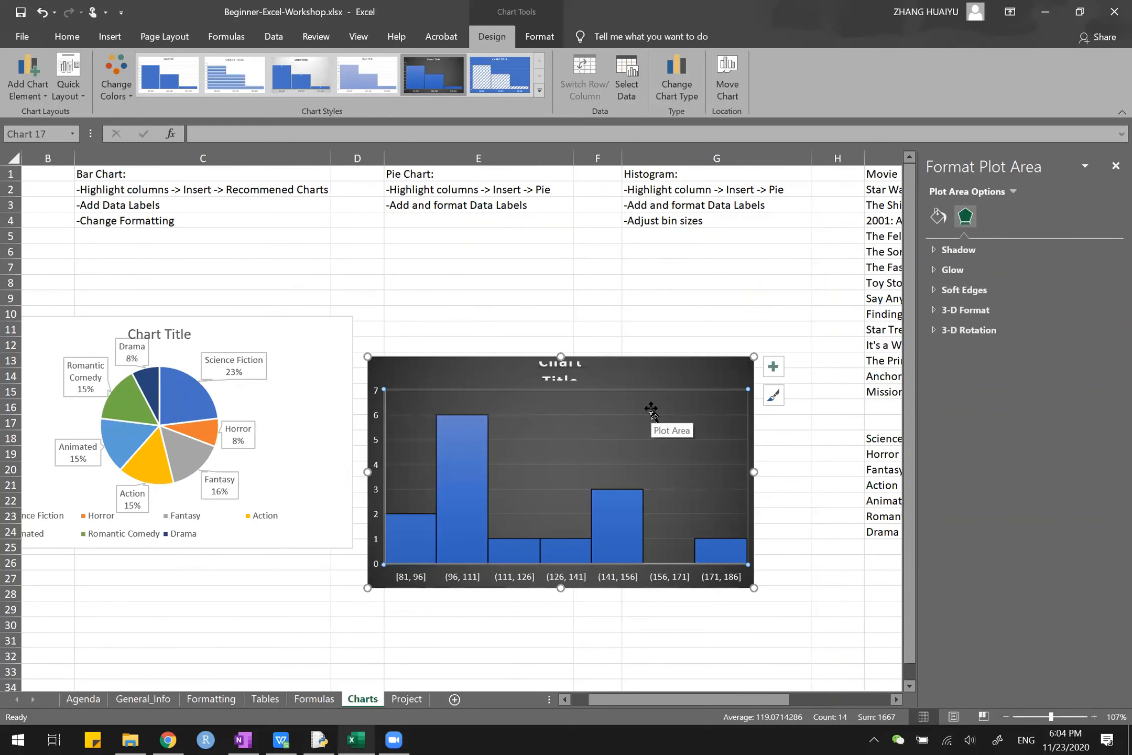
pyautogui.hscroll(3, 651, 411)
pyautogui.hscroll(-3, 652, 411)
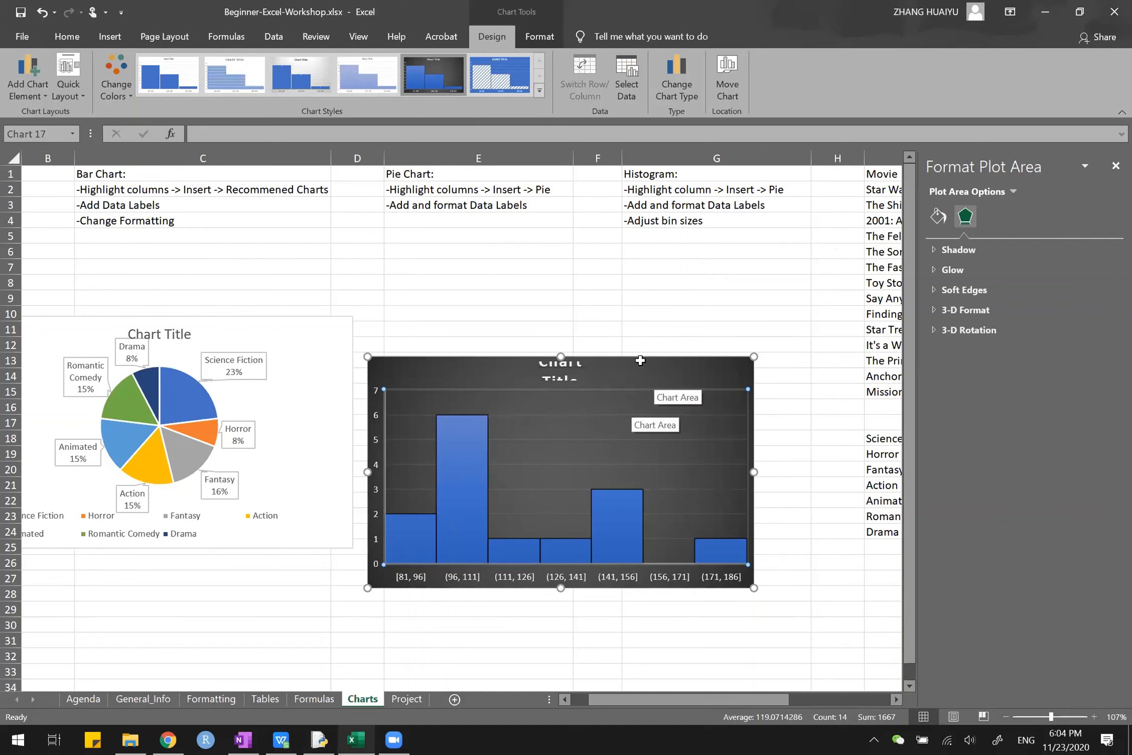
pyautogui.hscroll(2, 487, 309)
pyautogui.hscroll(3, 487, 308)
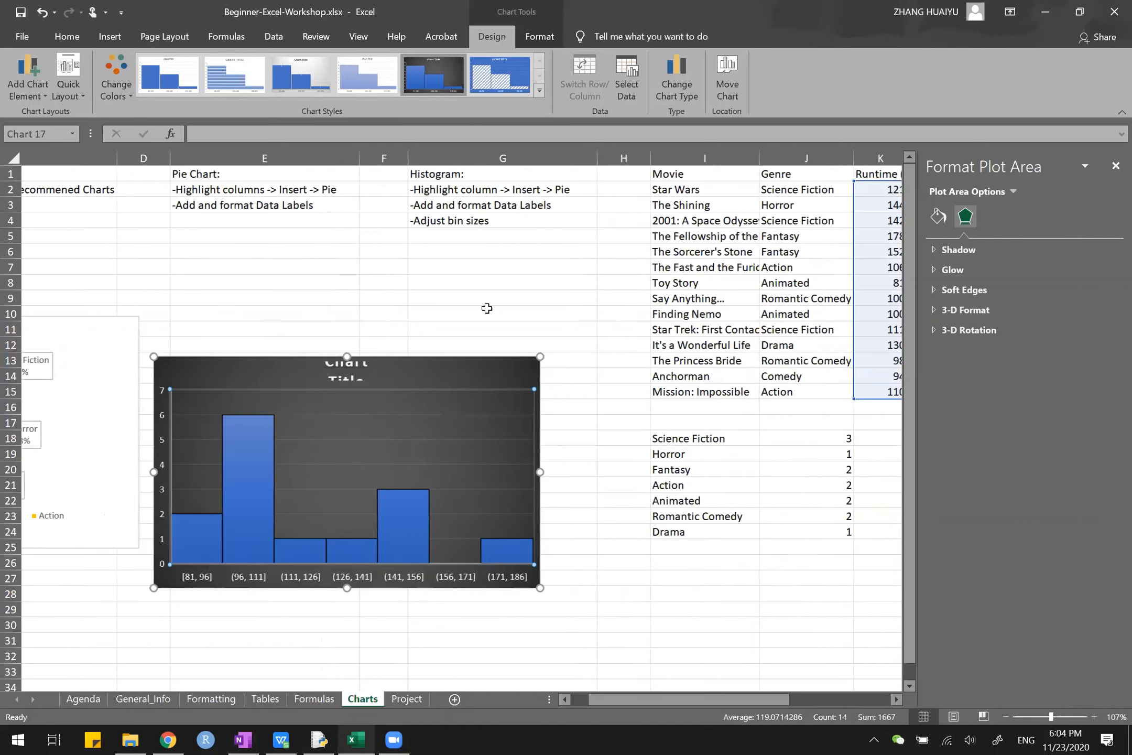
pyautogui.hscroll(8, 487, 308)
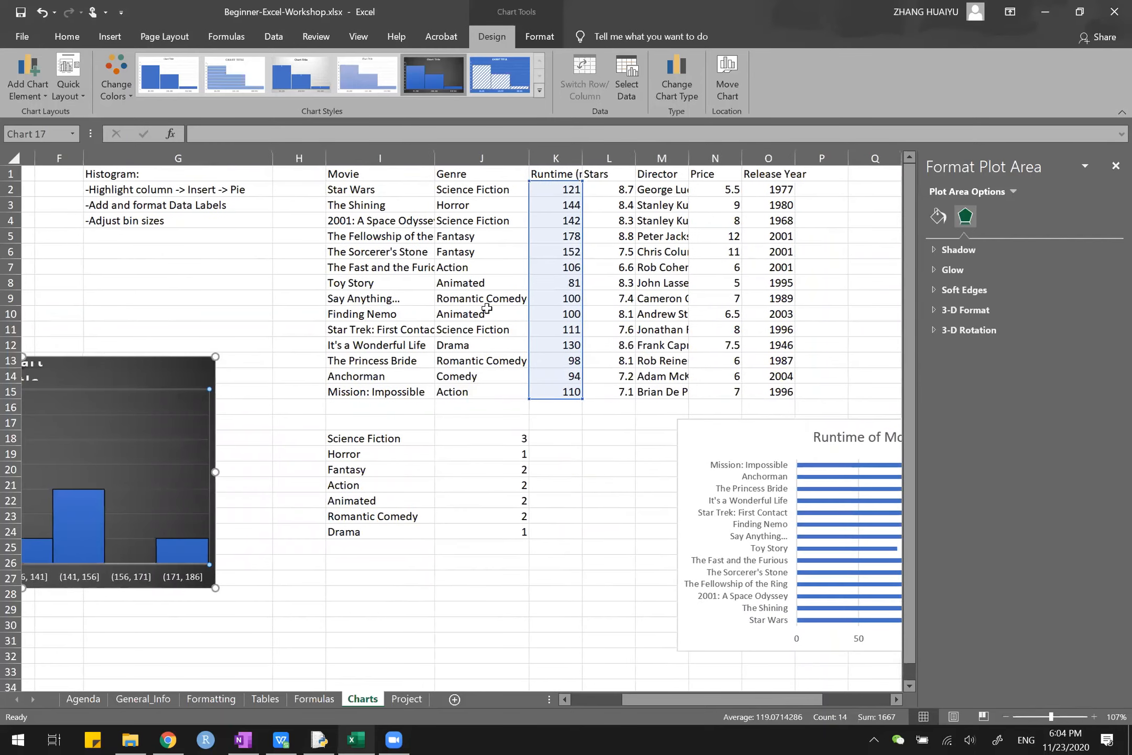
pyautogui.hscroll(-10, 487, 308)
pyautogui.hscroll(5, 487, 308)
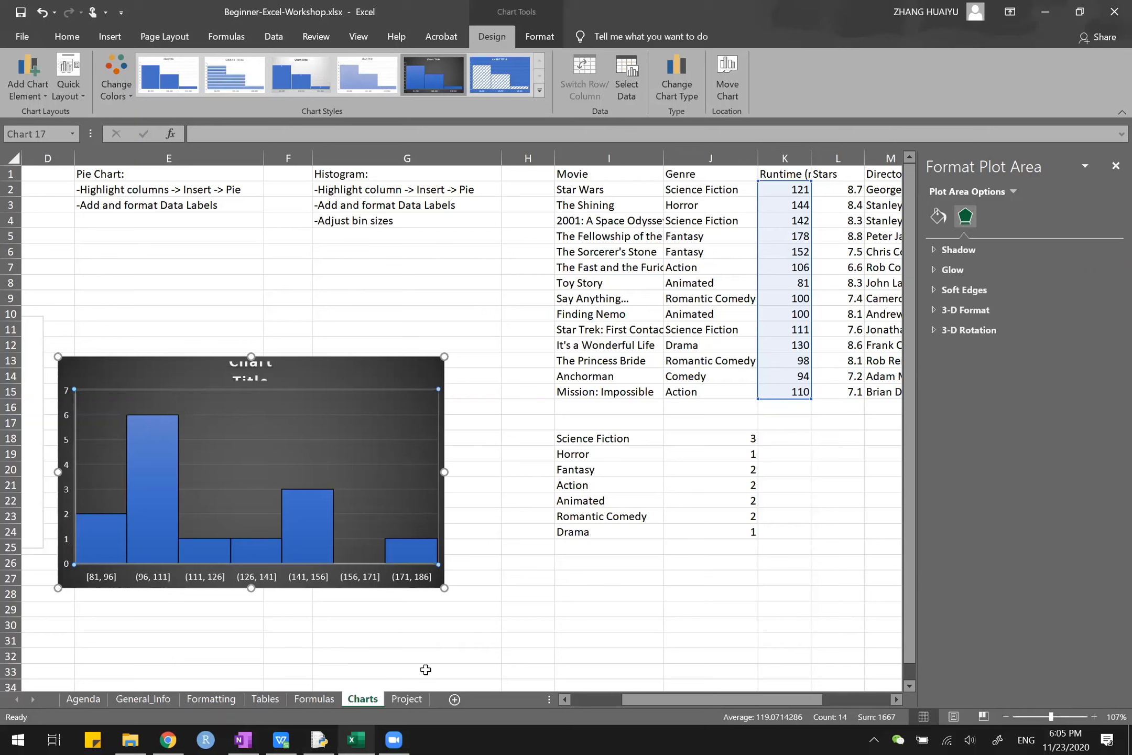
# - Go to the top of the Project sheet and close the Format Shape pane
pyautogui.click(407, 699)
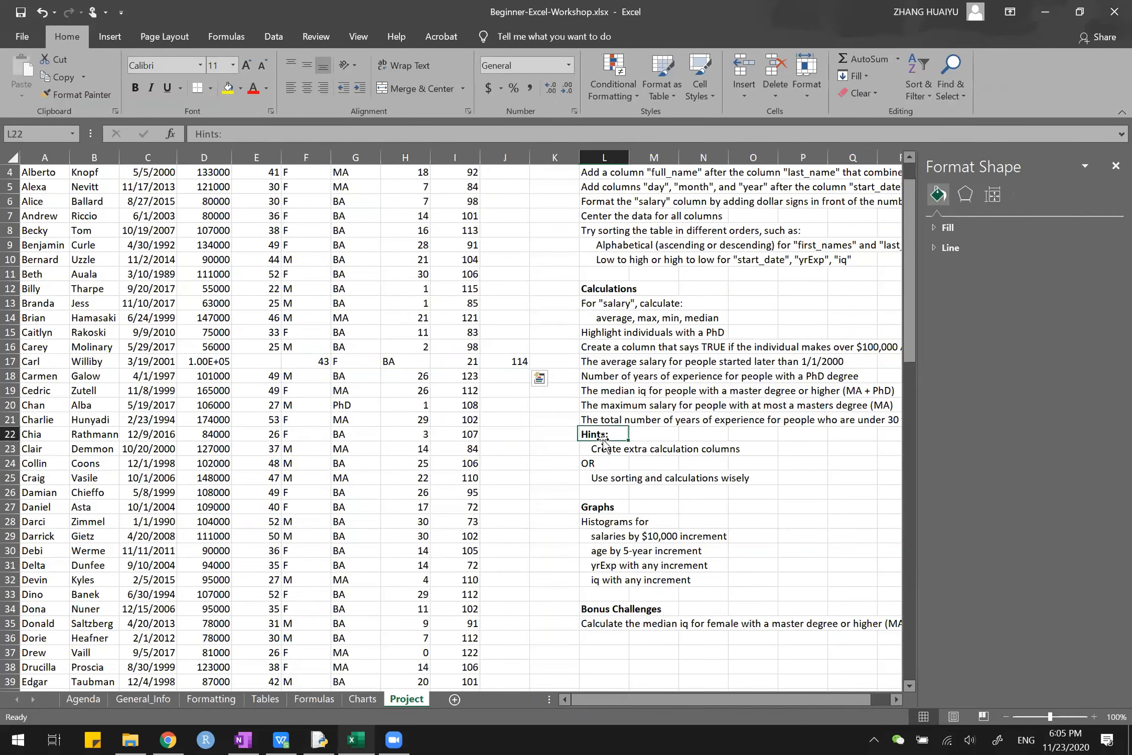
pyautogui.scroll(1, 602, 443)
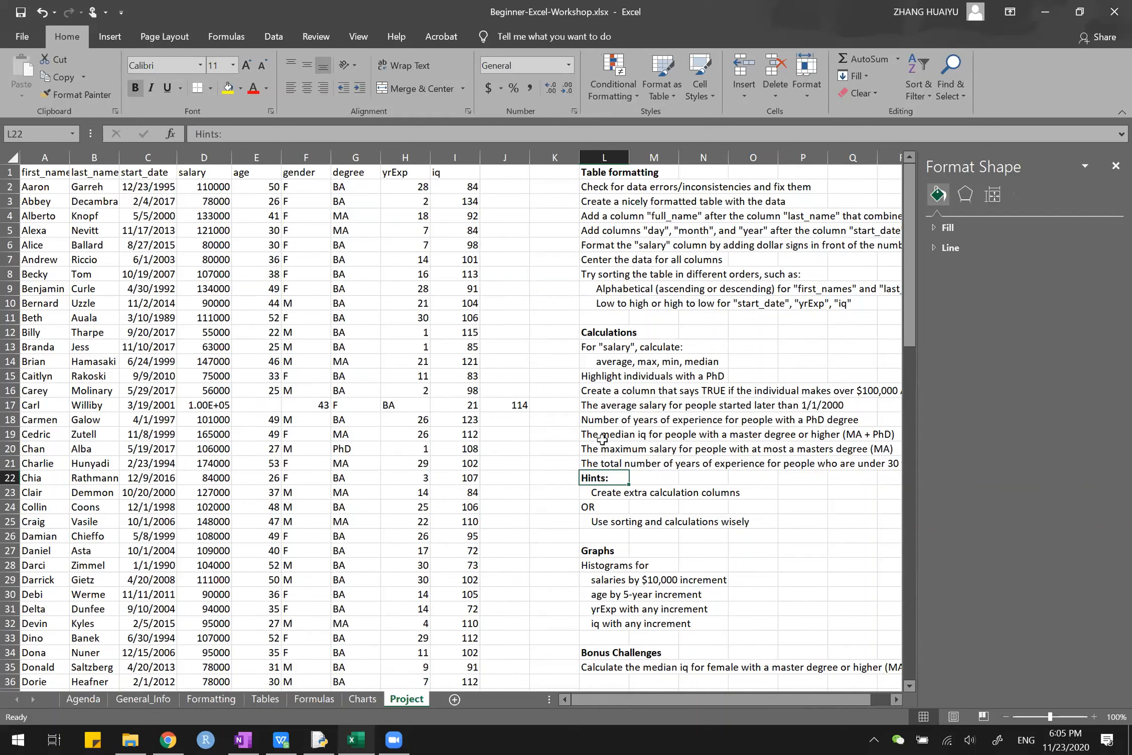
pyautogui.click(1113, 168)
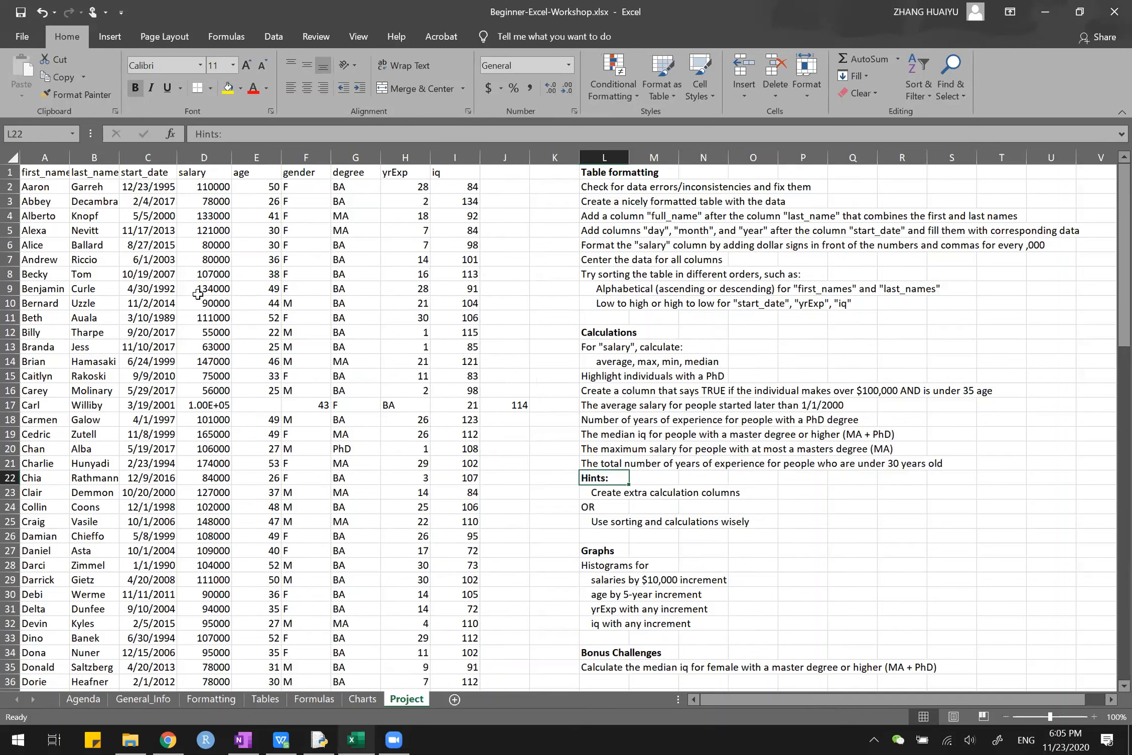
# - Check how far down the first_name column extends on the Project sheet, starting from A2
pyautogui.click(42, 172)
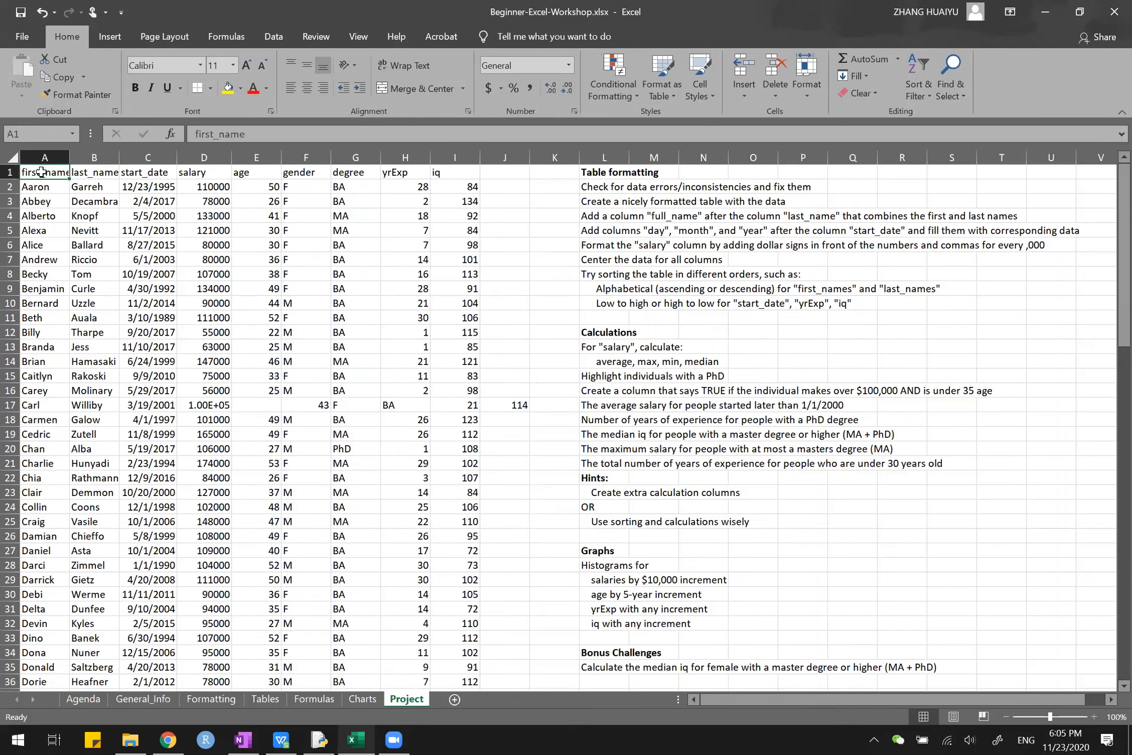
pyautogui.click(45, 188)
pyautogui.hotkey('ctrl', 'shift', 'Down')
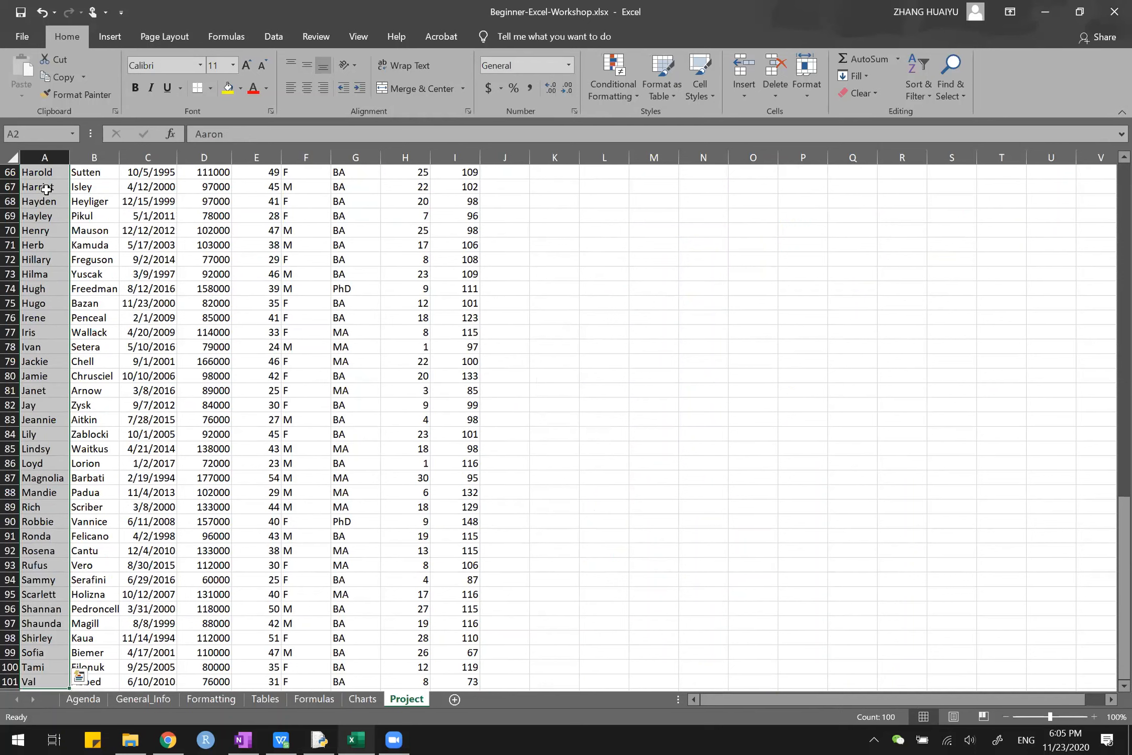
pyautogui.scroll(20, 127, 398)
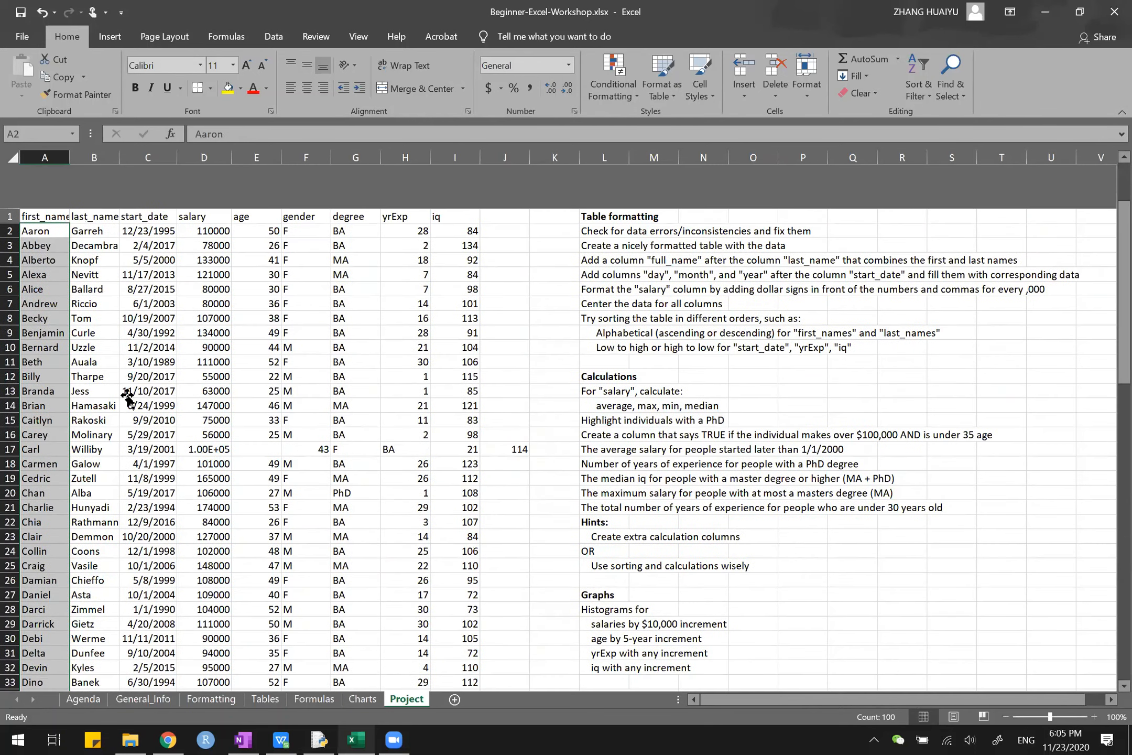
pyautogui.click(127, 398)
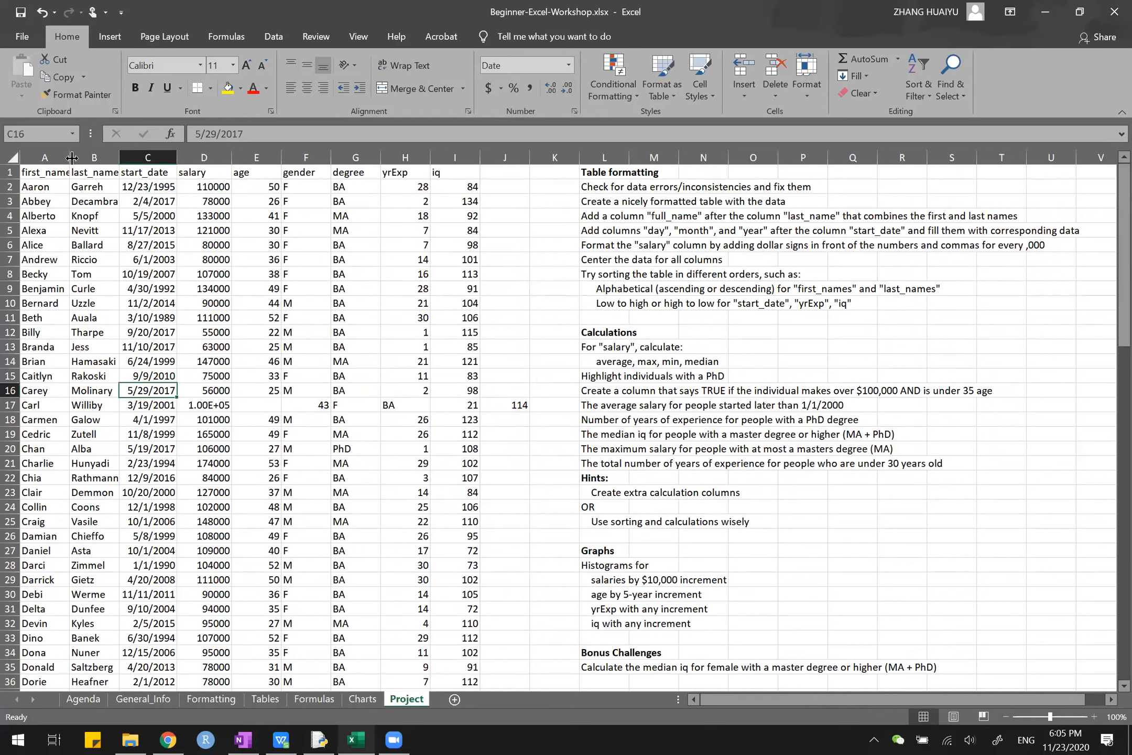
# - Auto-fit the widths of all columns on the Project sheet to their contents
pyautogui.doubleClick(72, 157)
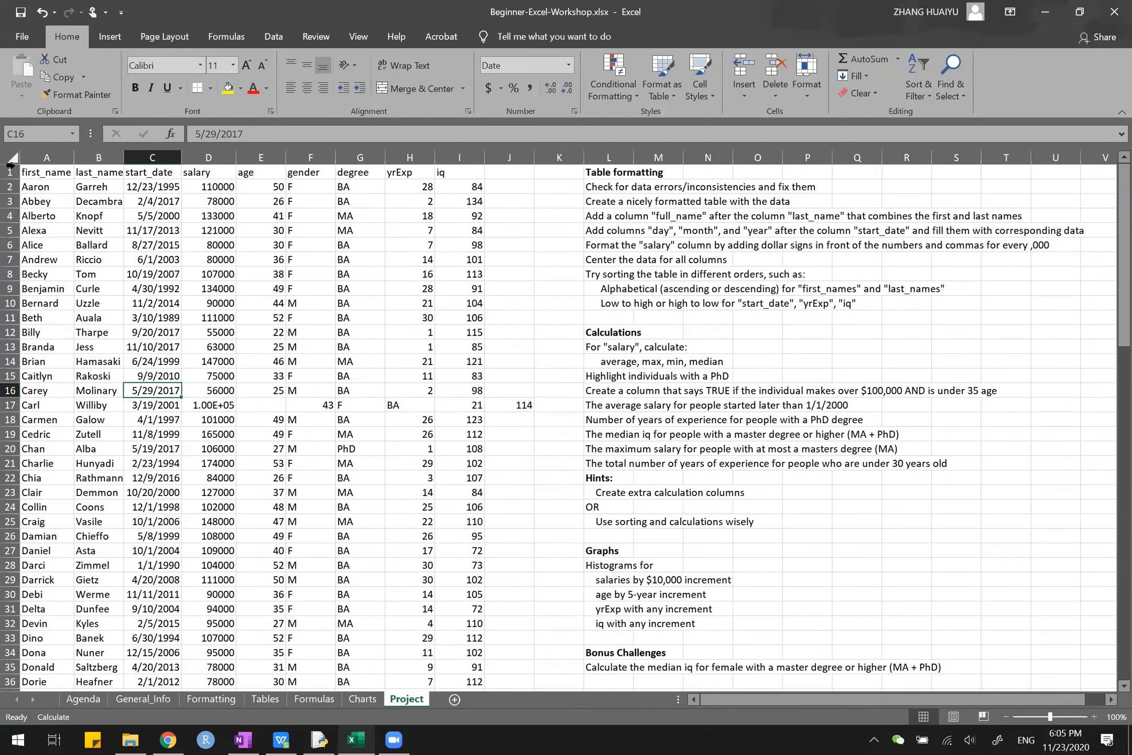
pyautogui.doubleClick(74, 155)
pyautogui.click(137, 259)
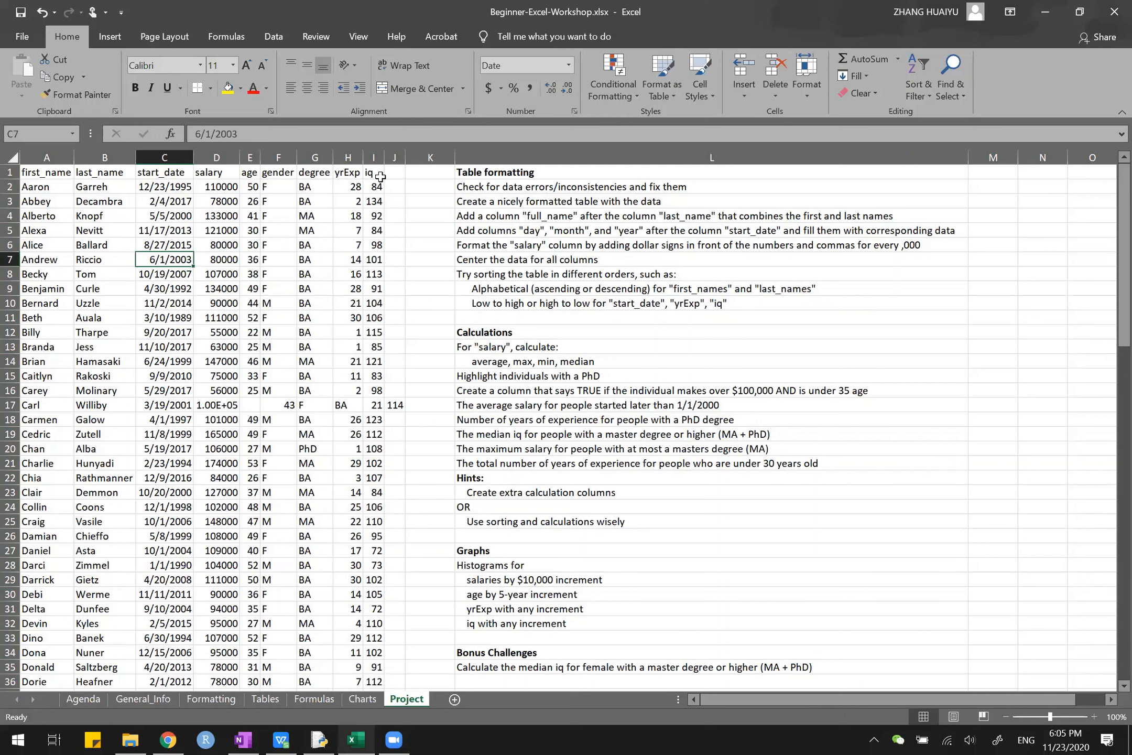
# - Select the employee records in A2:I18 on the Project sheet
pyautogui.click(47, 187)
pyautogui.moveTo(258, 333); pyautogui.dragTo(366, 419)
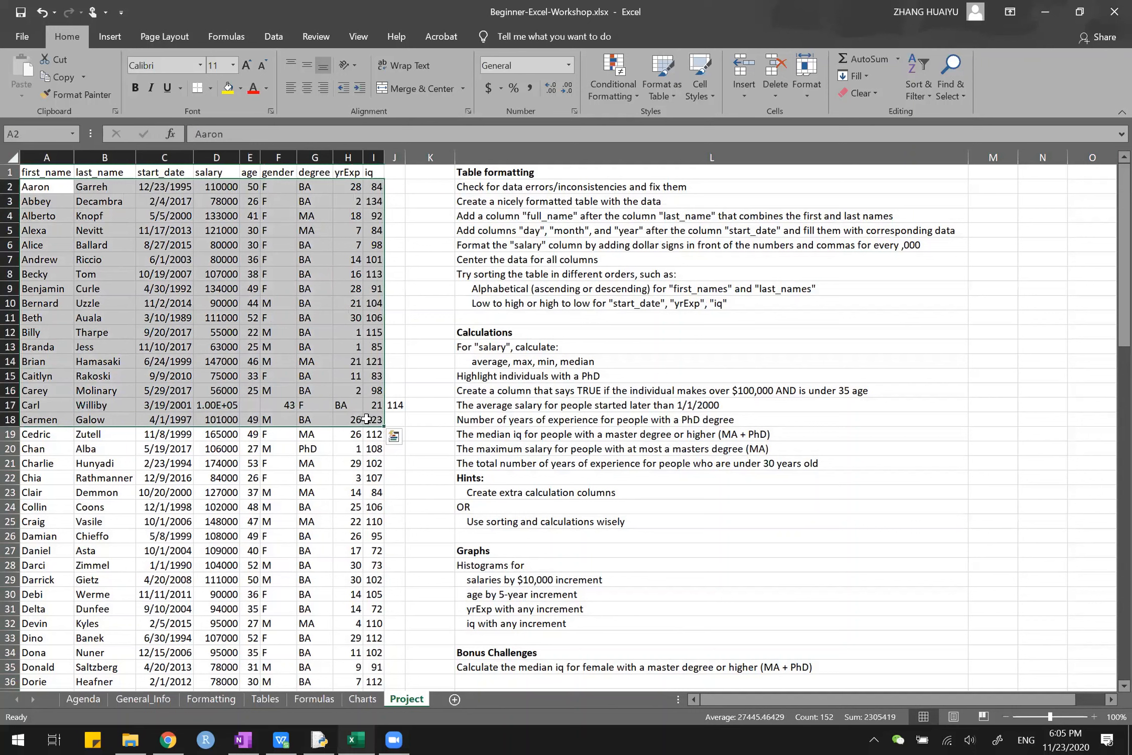
# - Review the complete project task list in column L, from Table formatting down to Bonus Challenges
pyautogui.click(366, 420)
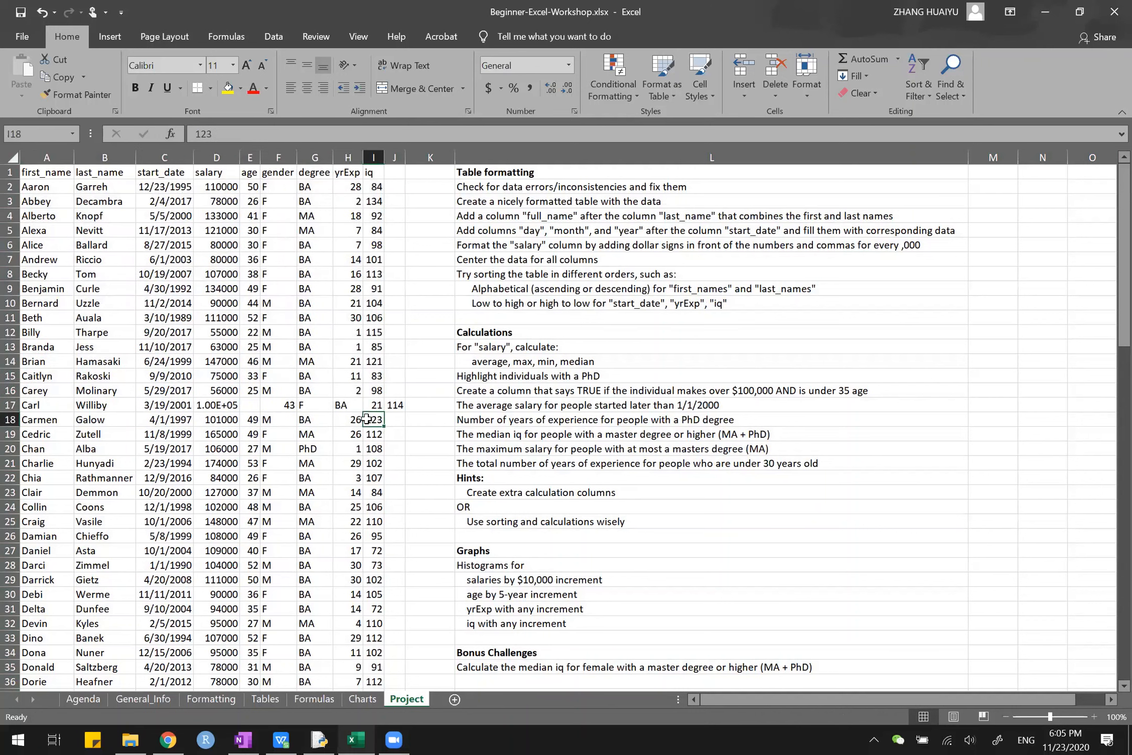
pyautogui.click(230, 185)
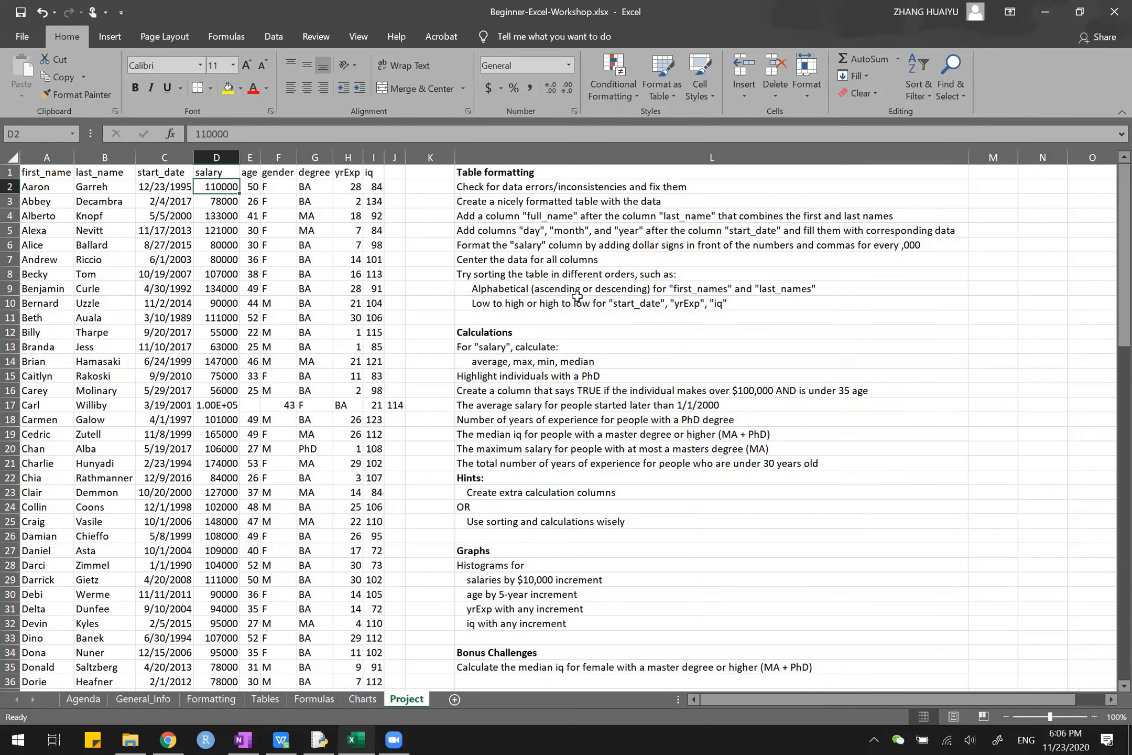
pyautogui.moveTo(524, 172); pyautogui.dragTo(557, 666)
pyautogui.scroll(-2, 561, 668)
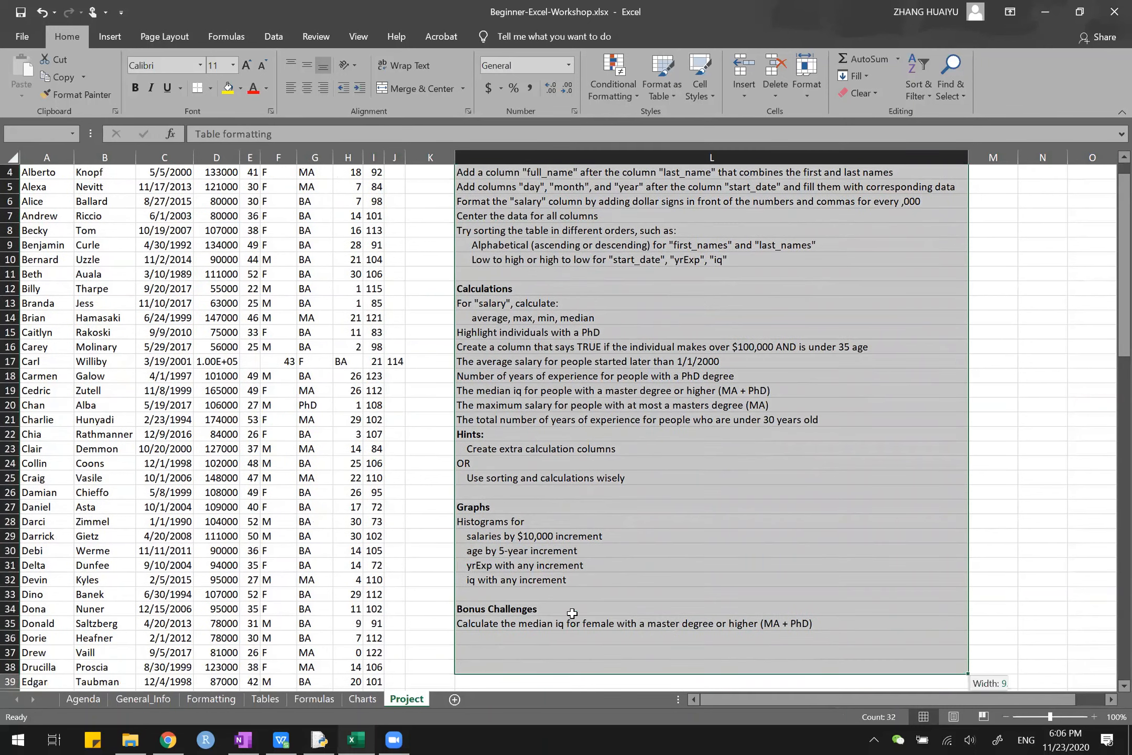
pyautogui.scroll(2, 574, 578)
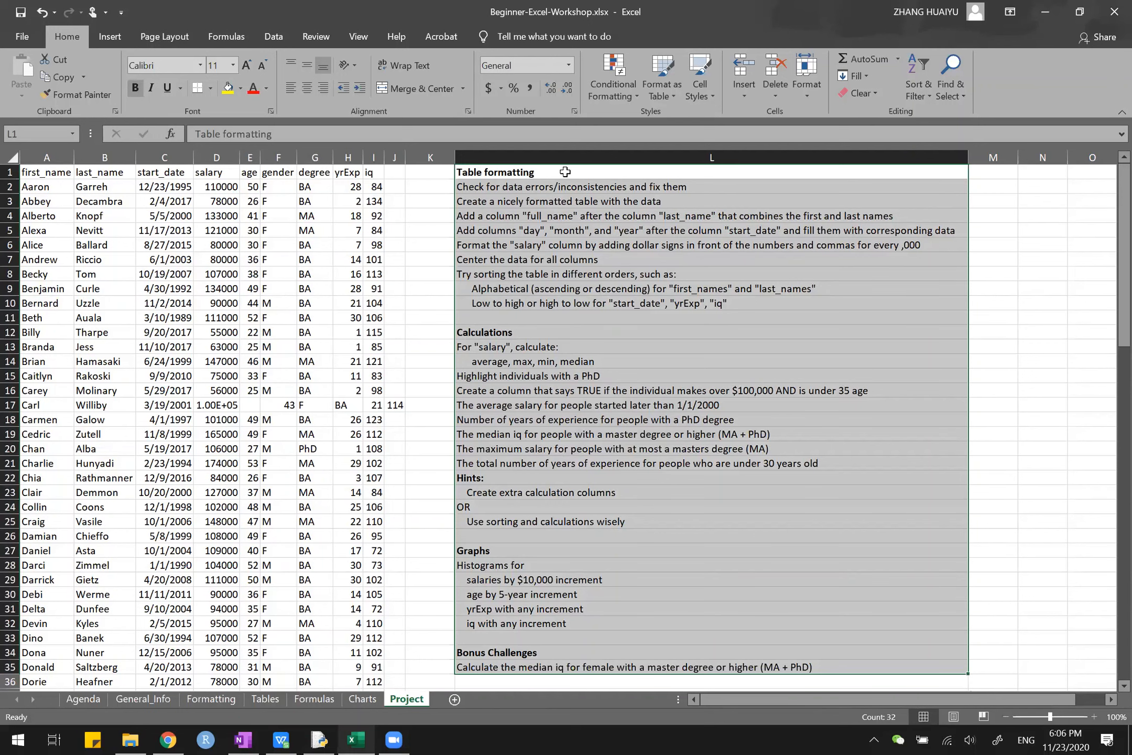
# - Examine the data-error task in L2 against the misaligned cells of row 17, E17 to K17, and the table-creation task in L3
pyautogui.click(526, 187)
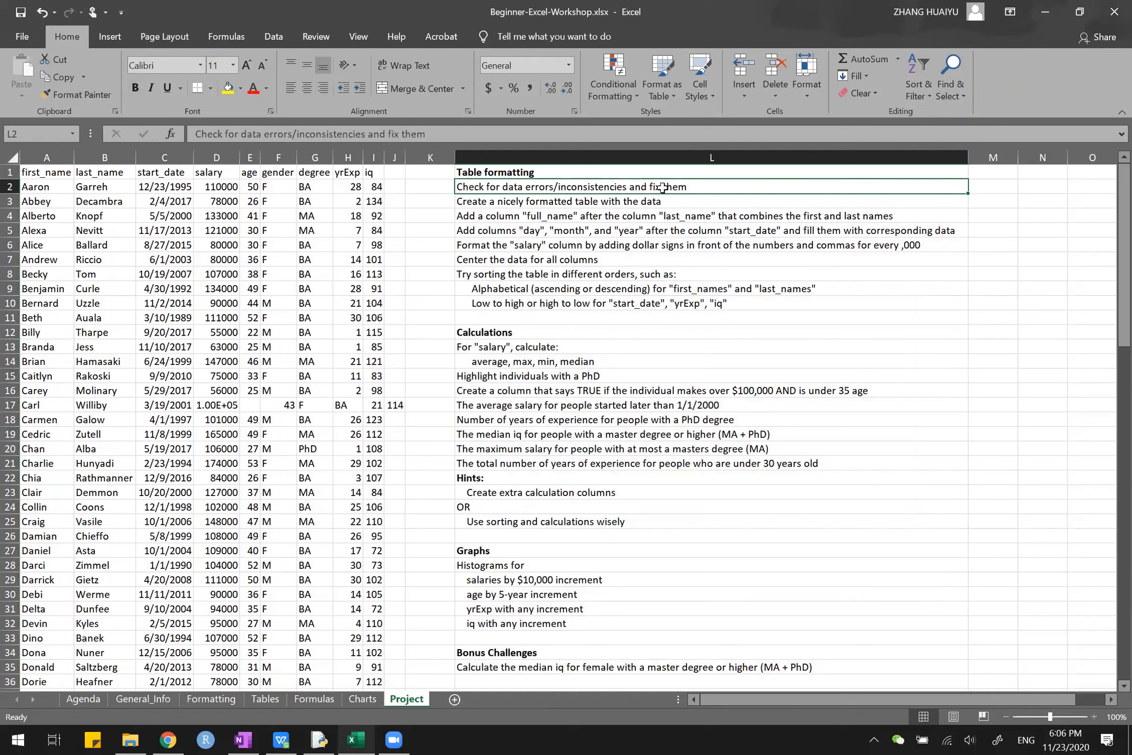
pyautogui.moveTo(256, 405); pyautogui.dragTo(411, 403)
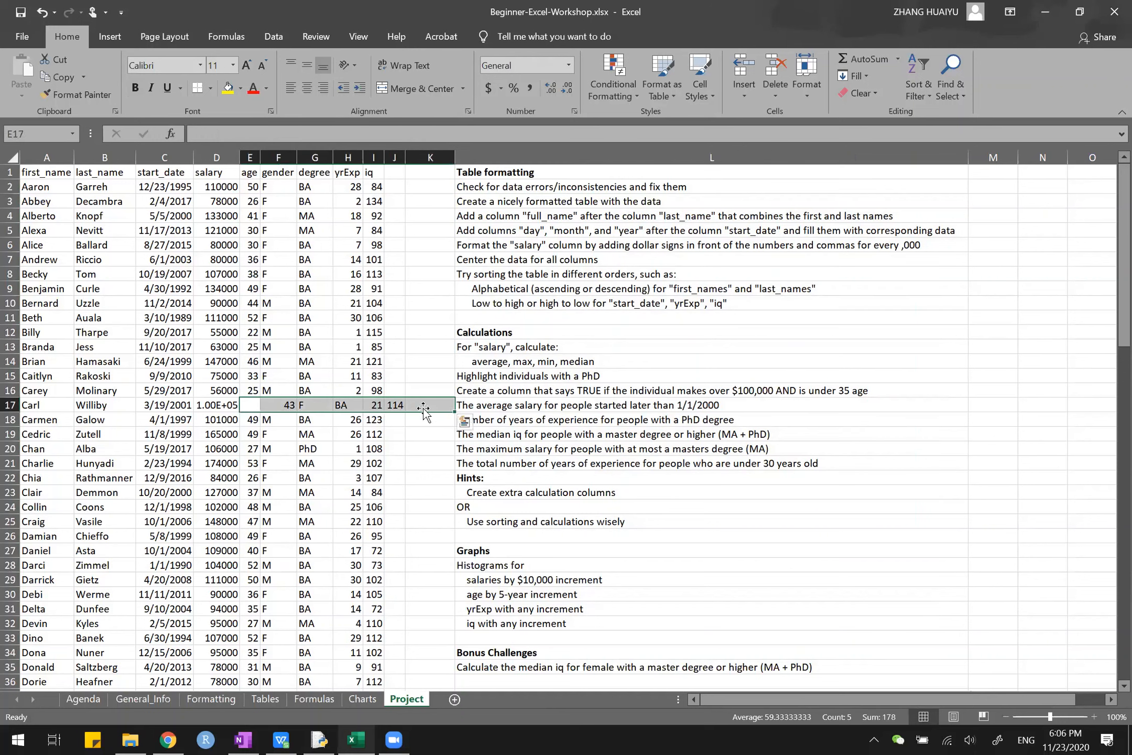
pyautogui.click(397, 406)
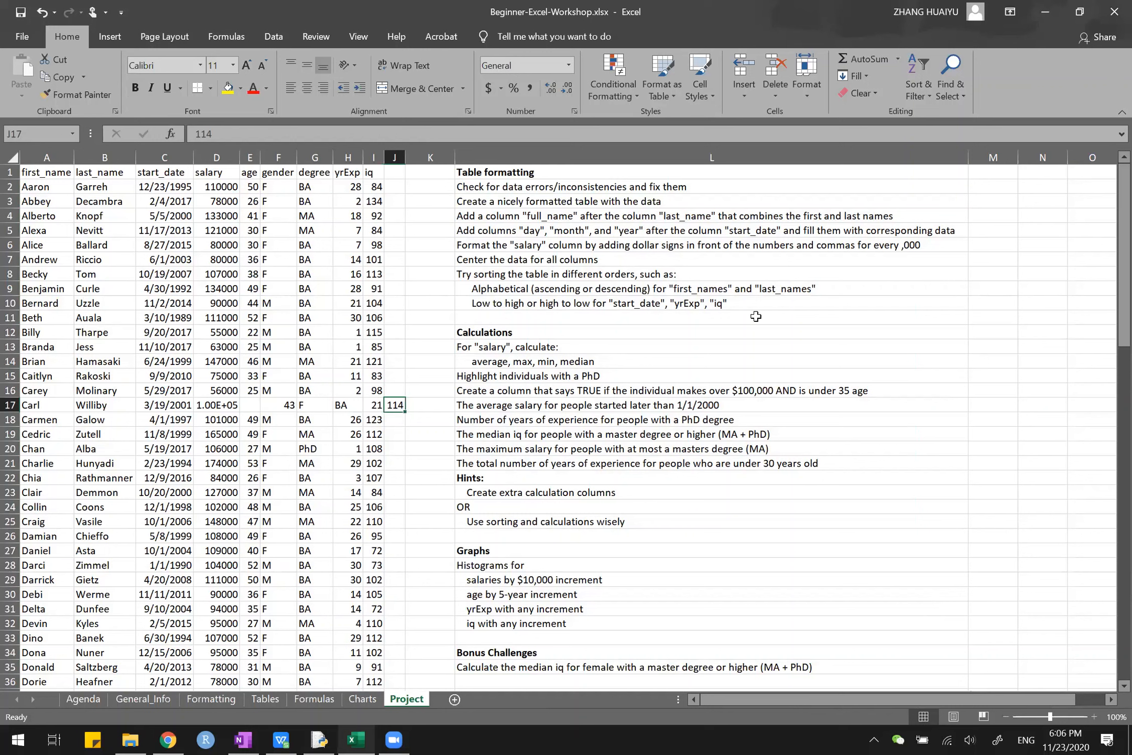
pyautogui.click(594, 204)
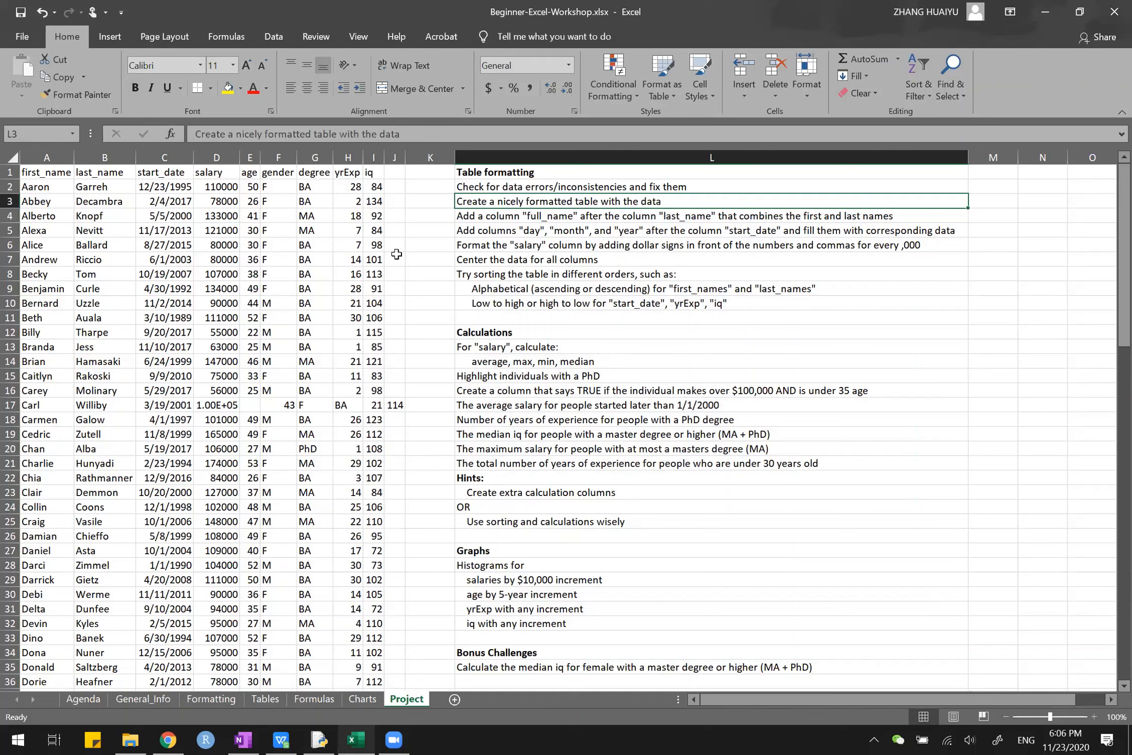
# - Try the Accounting number format on the first salary in D2, and undo it
pyautogui.click(218, 189)
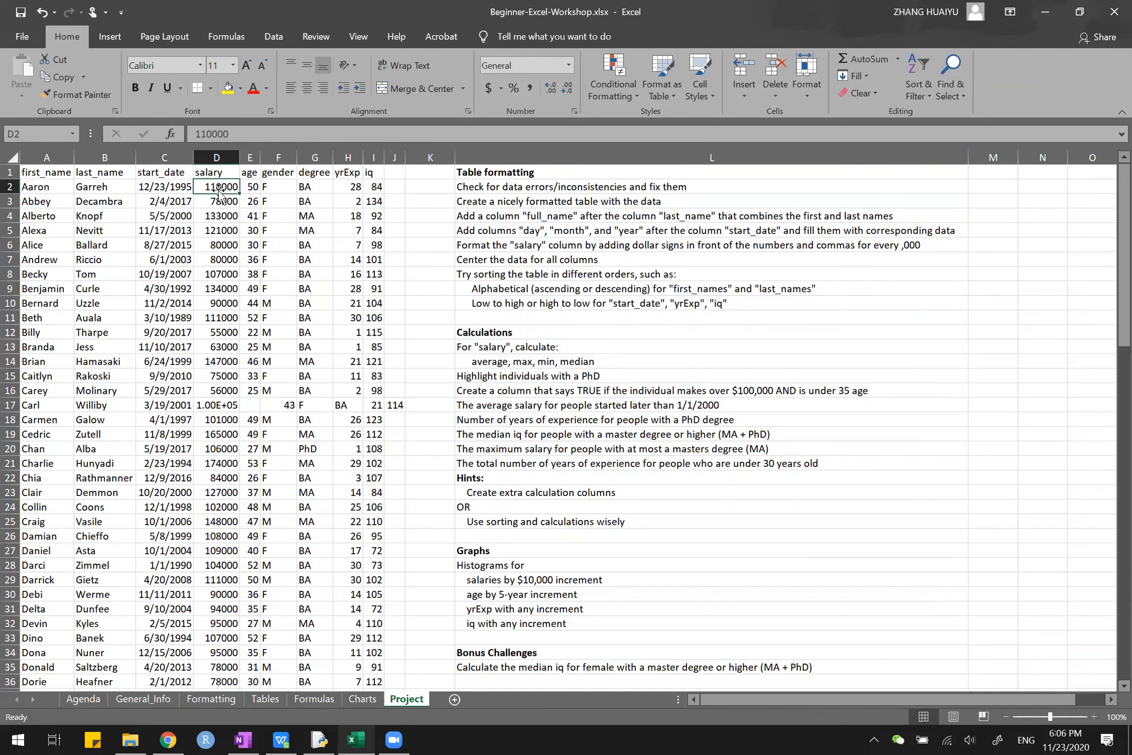
pyautogui.click(570, 68)
pyautogui.click(548, 195)
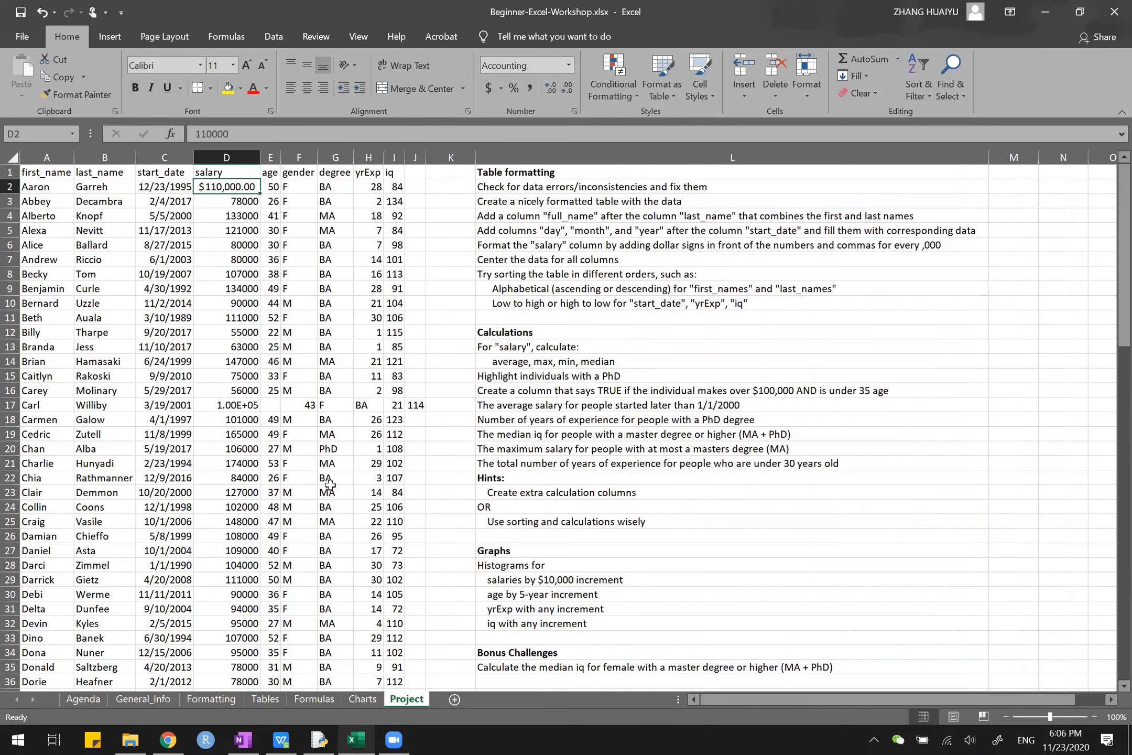
pyautogui.hotkey('ctrl', 'z')
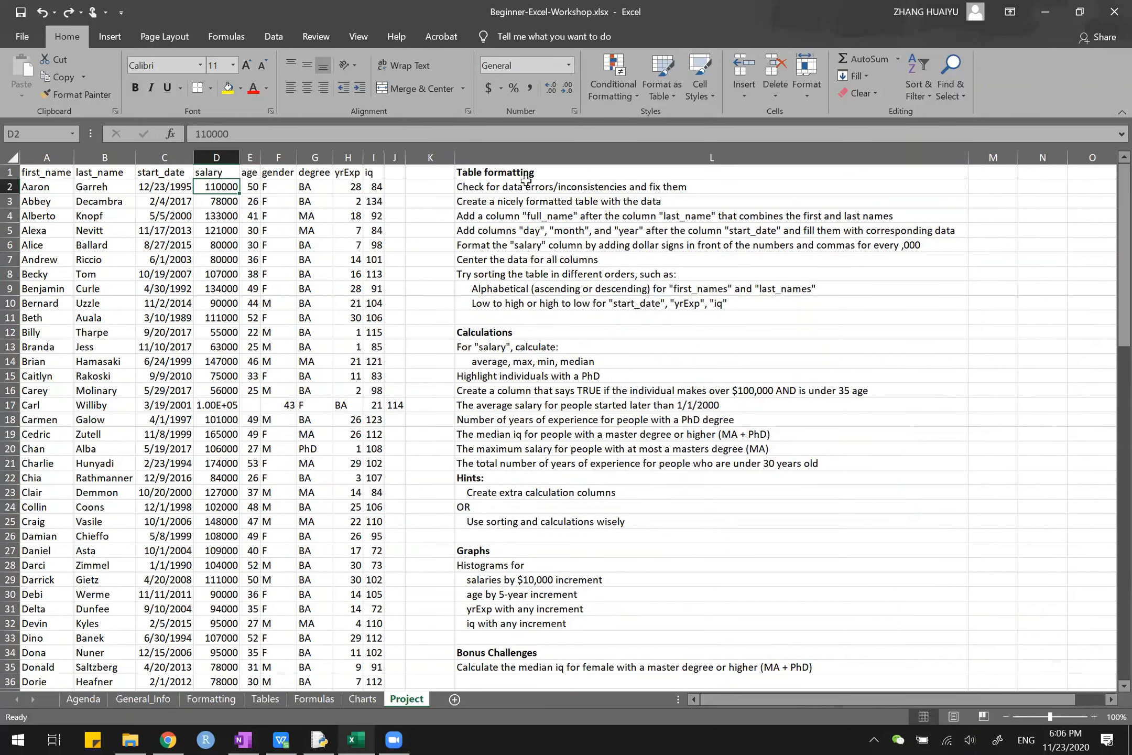
# - Review the Table formatting tasks and the Calculations tasks in column L, including the salary average, max, min and median
pyautogui.moveTo(522, 171); pyautogui.dragTo(524, 186)
pyautogui.moveTo(540, 295); pyautogui.dragTo(540, 296)
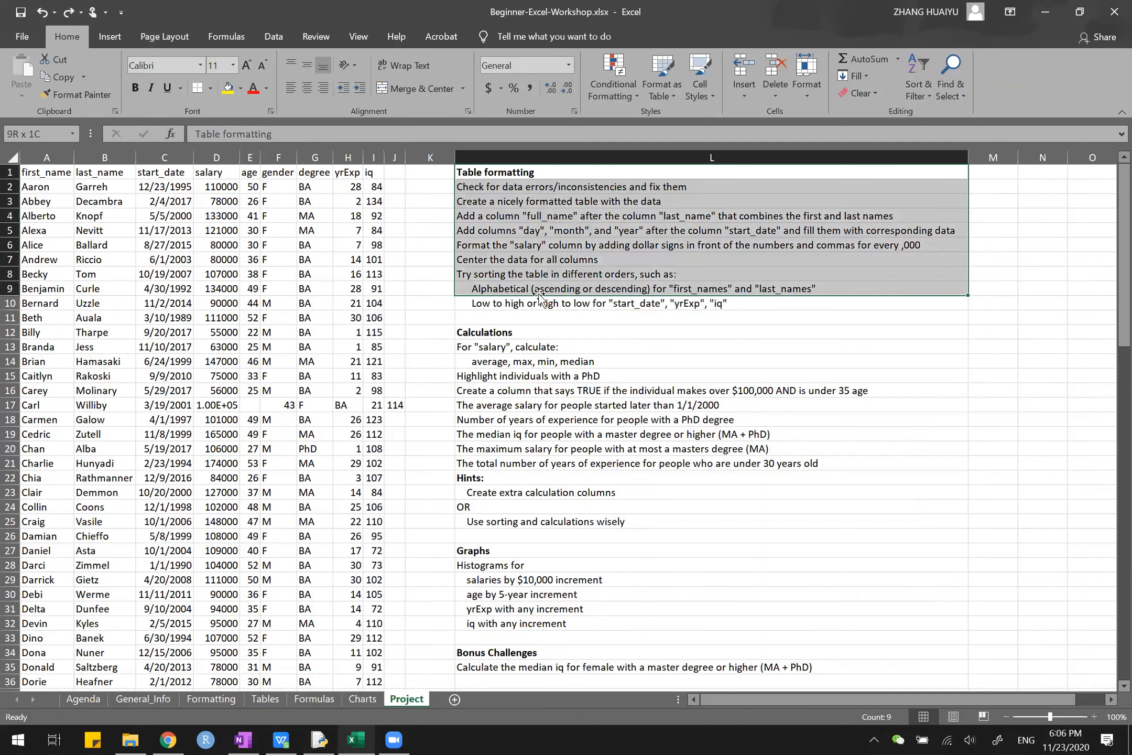
pyautogui.click(509, 335)
pyautogui.moveTo(512, 365); pyautogui.dragTo(524, 450)
pyautogui.click(554, 358)
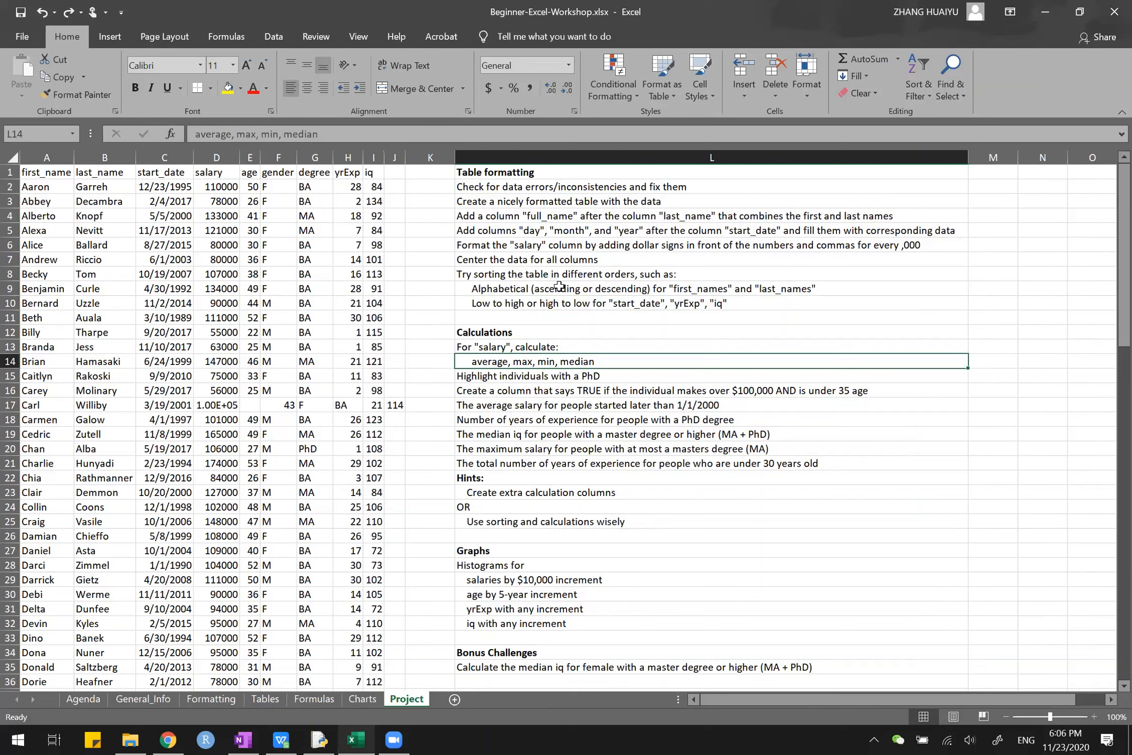
pyautogui.click(993, 361)
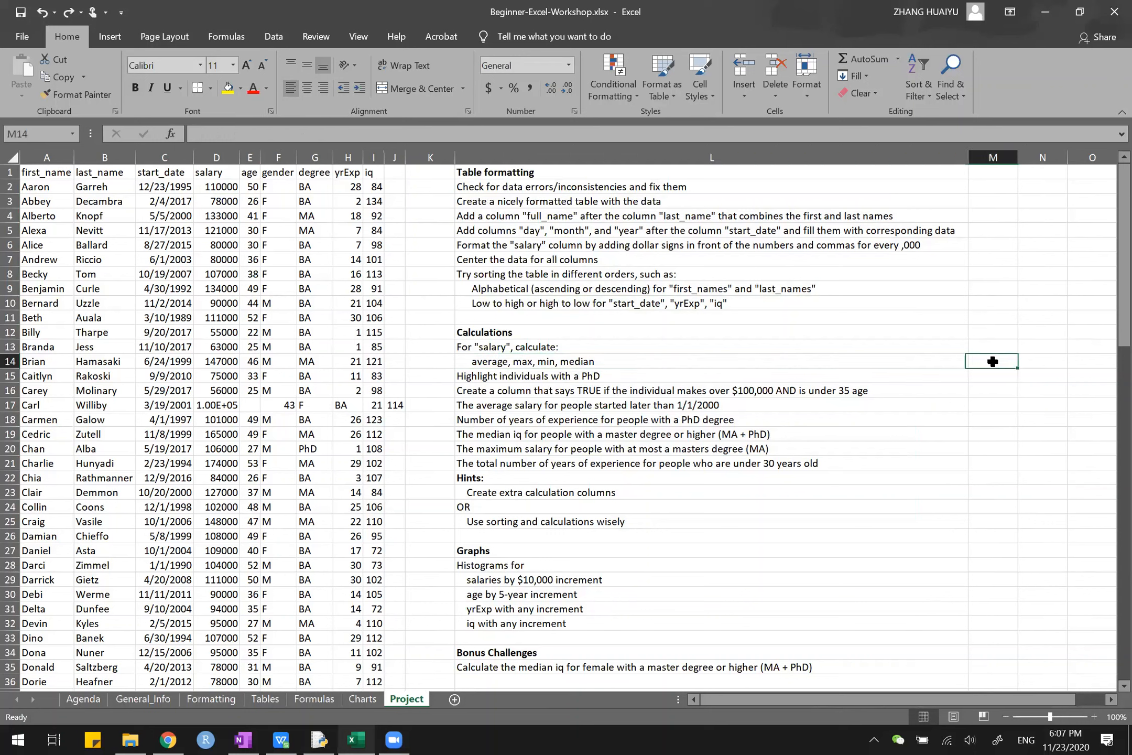
pyautogui.write('=ave')
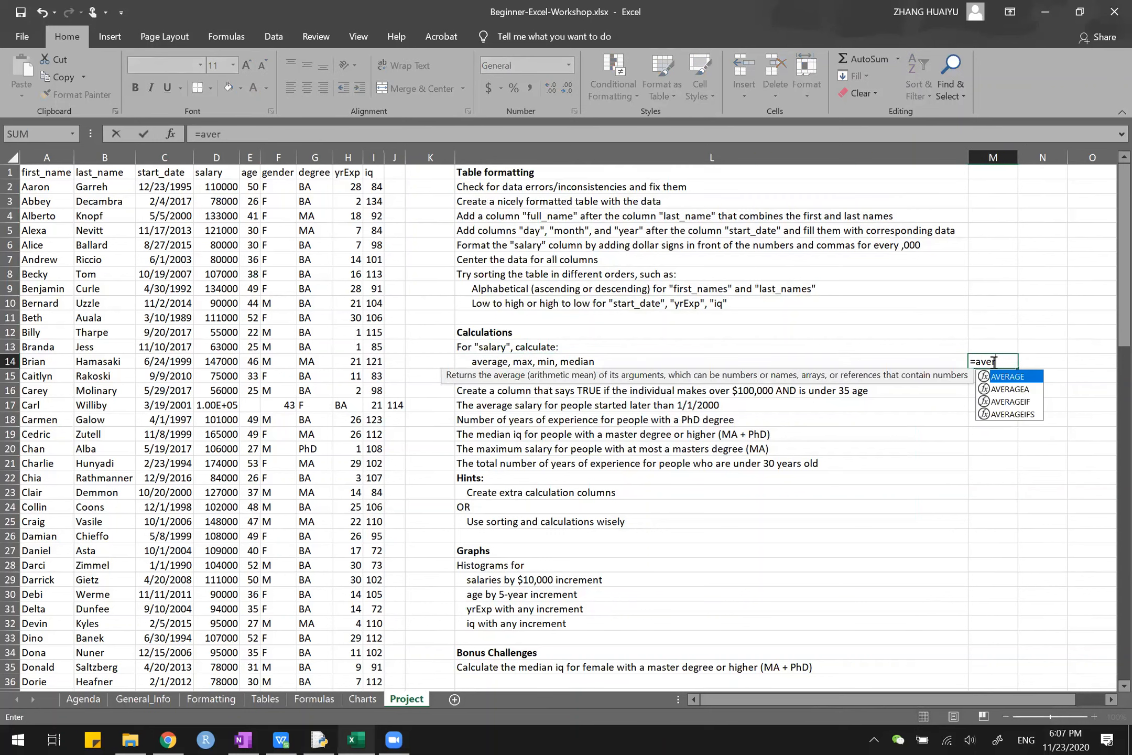
pyautogui.press('Down')
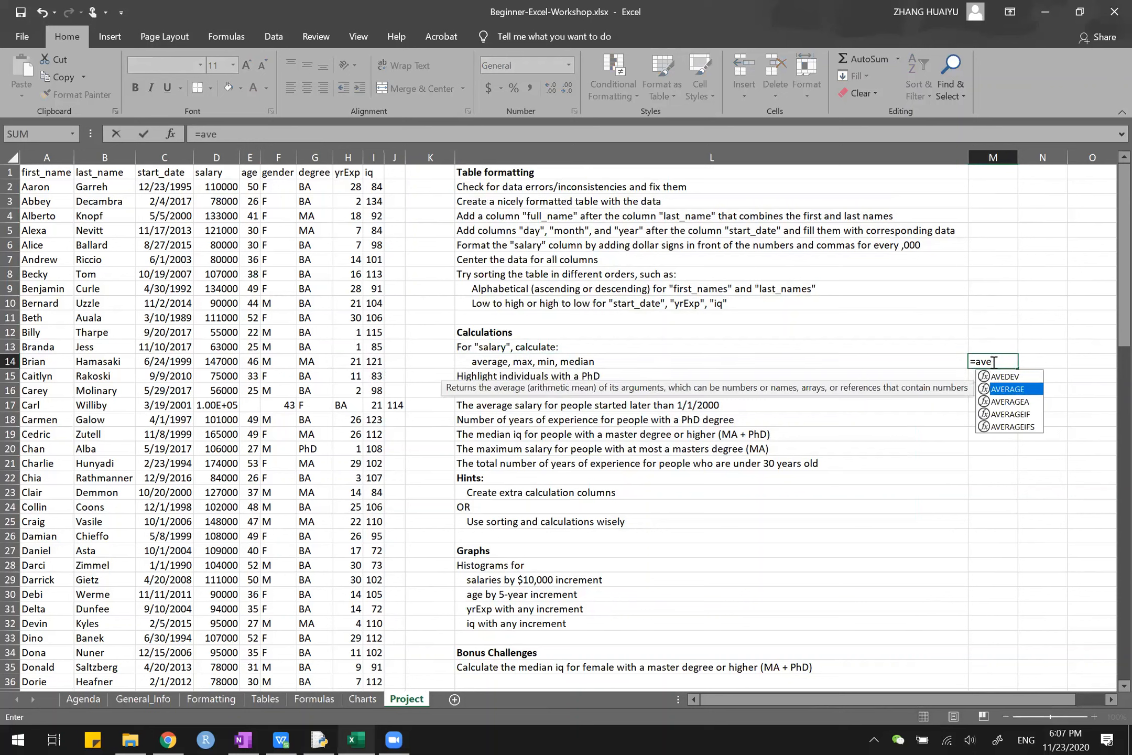
pyautogui.press('Tab')
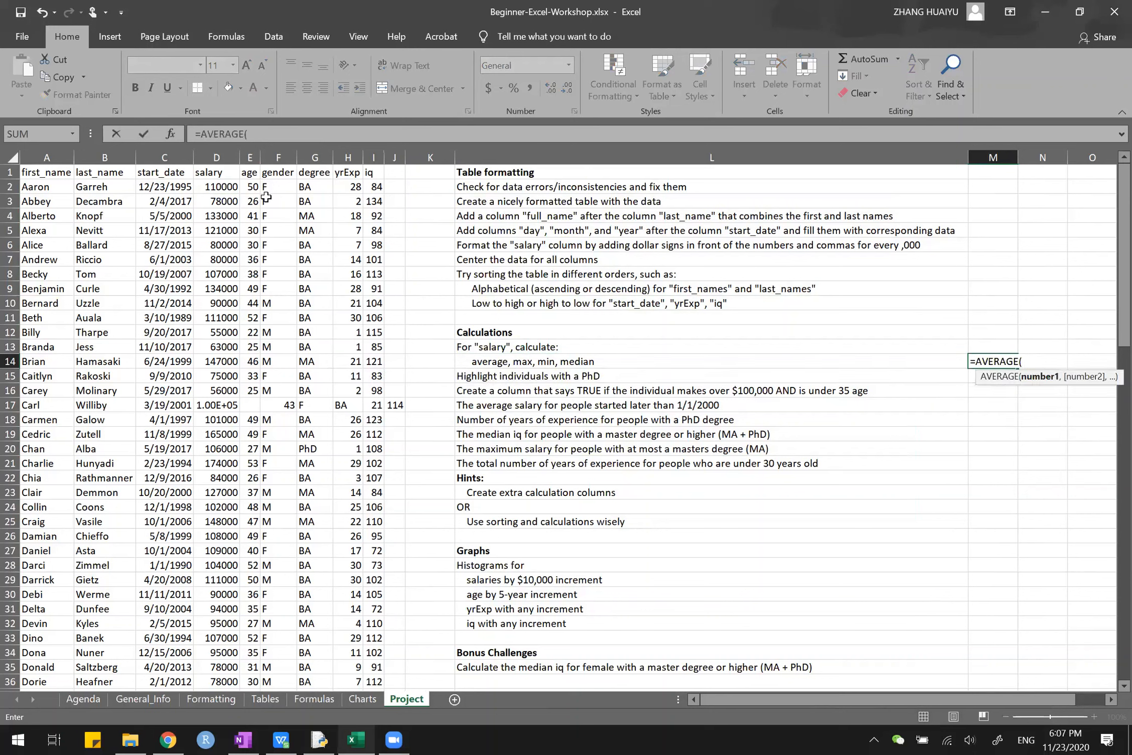
pyautogui.press('Escape')
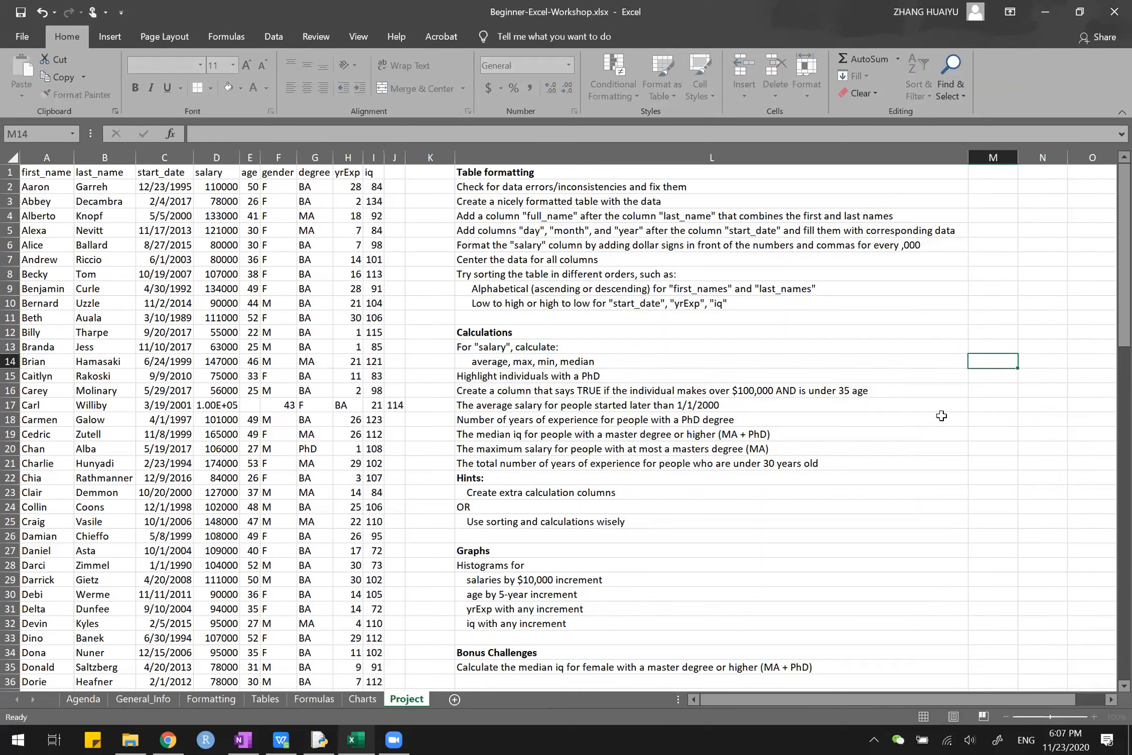
pyautogui.click(992, 373)
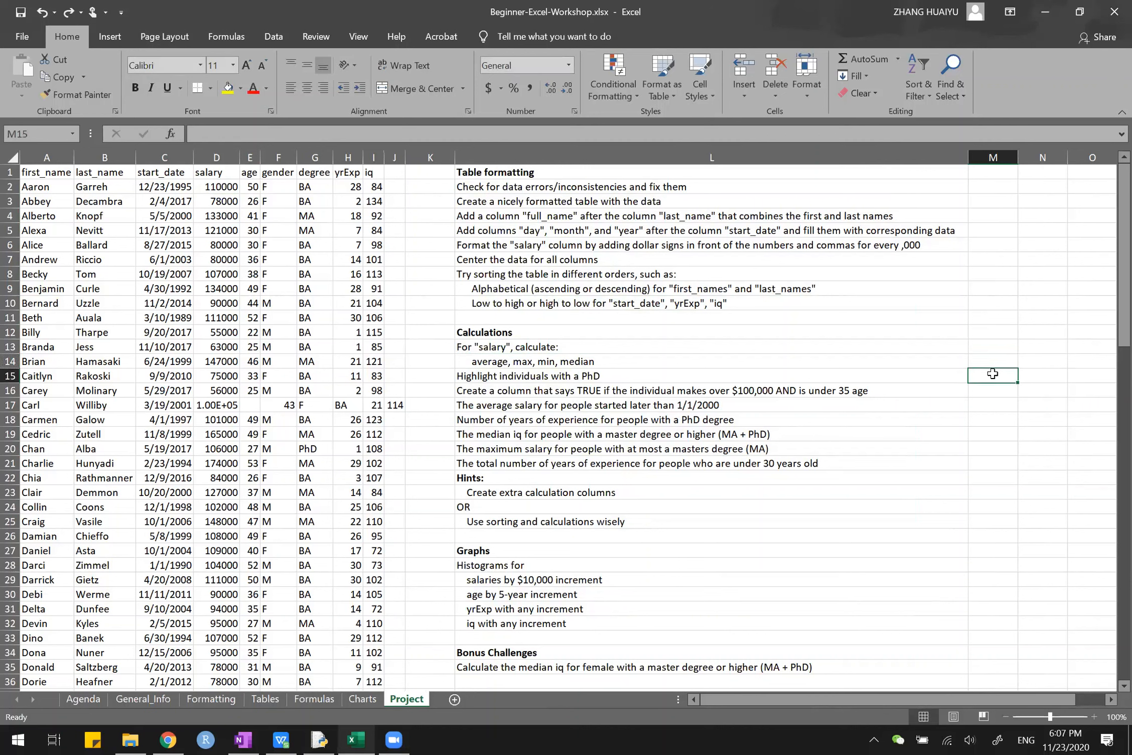